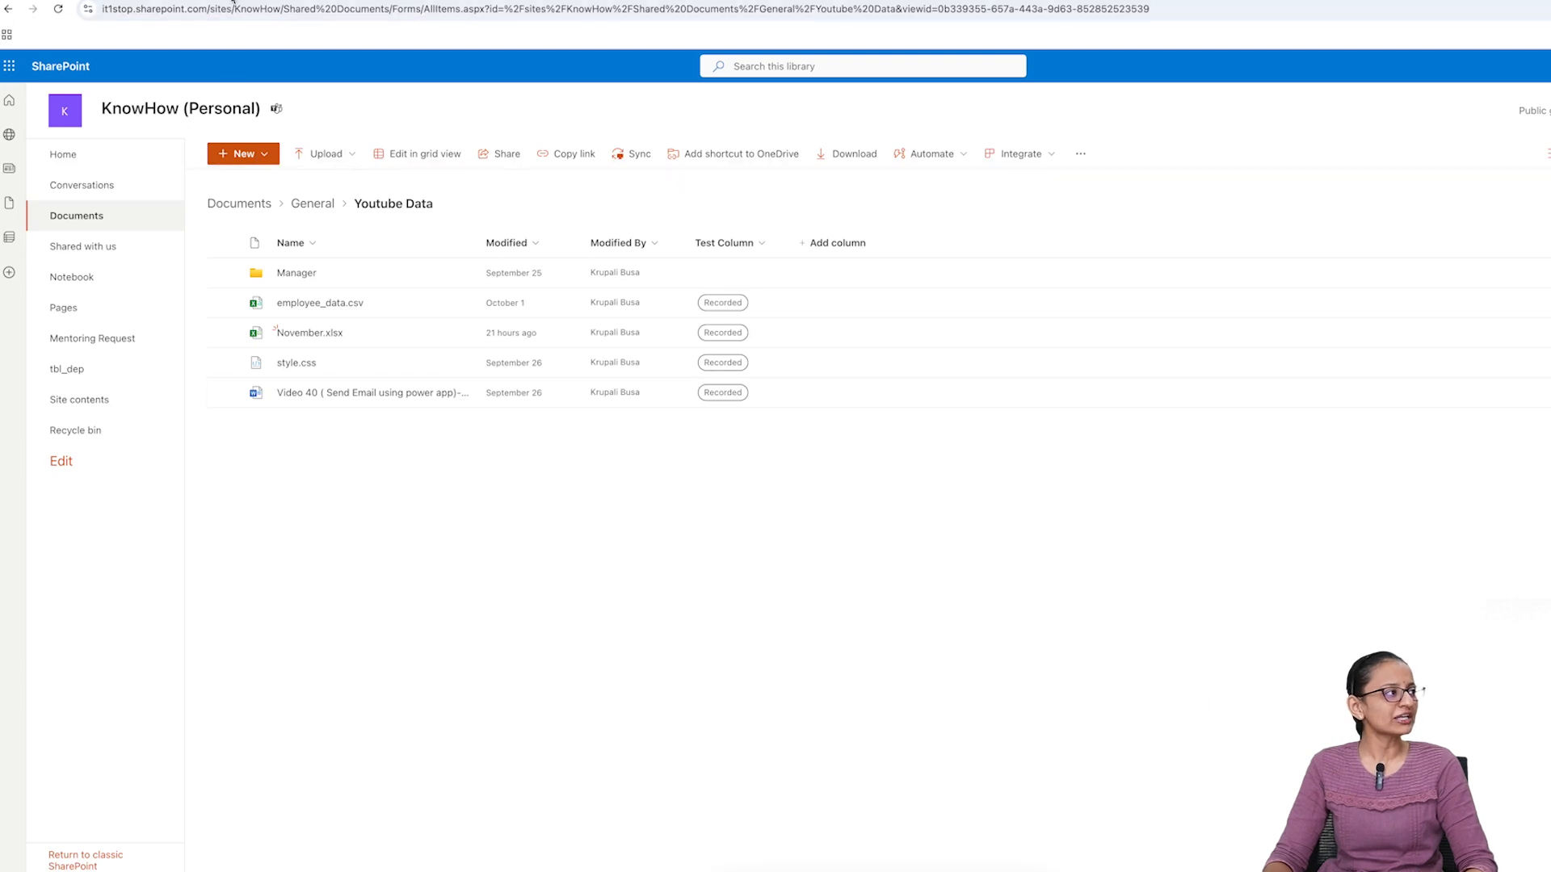
Switch to Power Automate and create an instant cloud flow named "excel file creation" with the "Manually trigger a flow" trigger
key("ctrl+Tab")
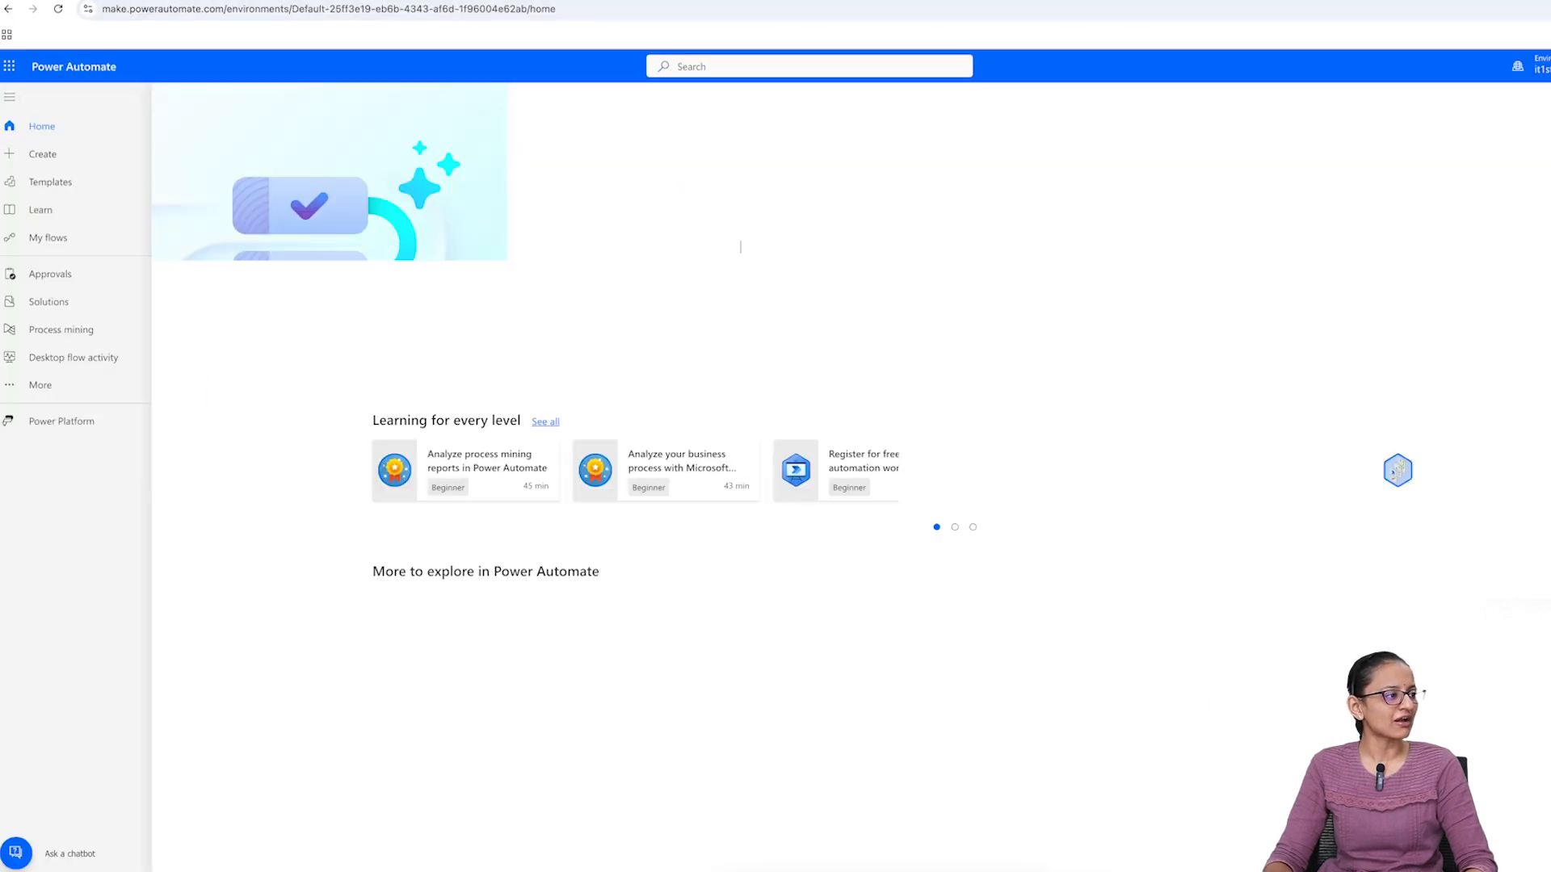
left_click(25, 160)
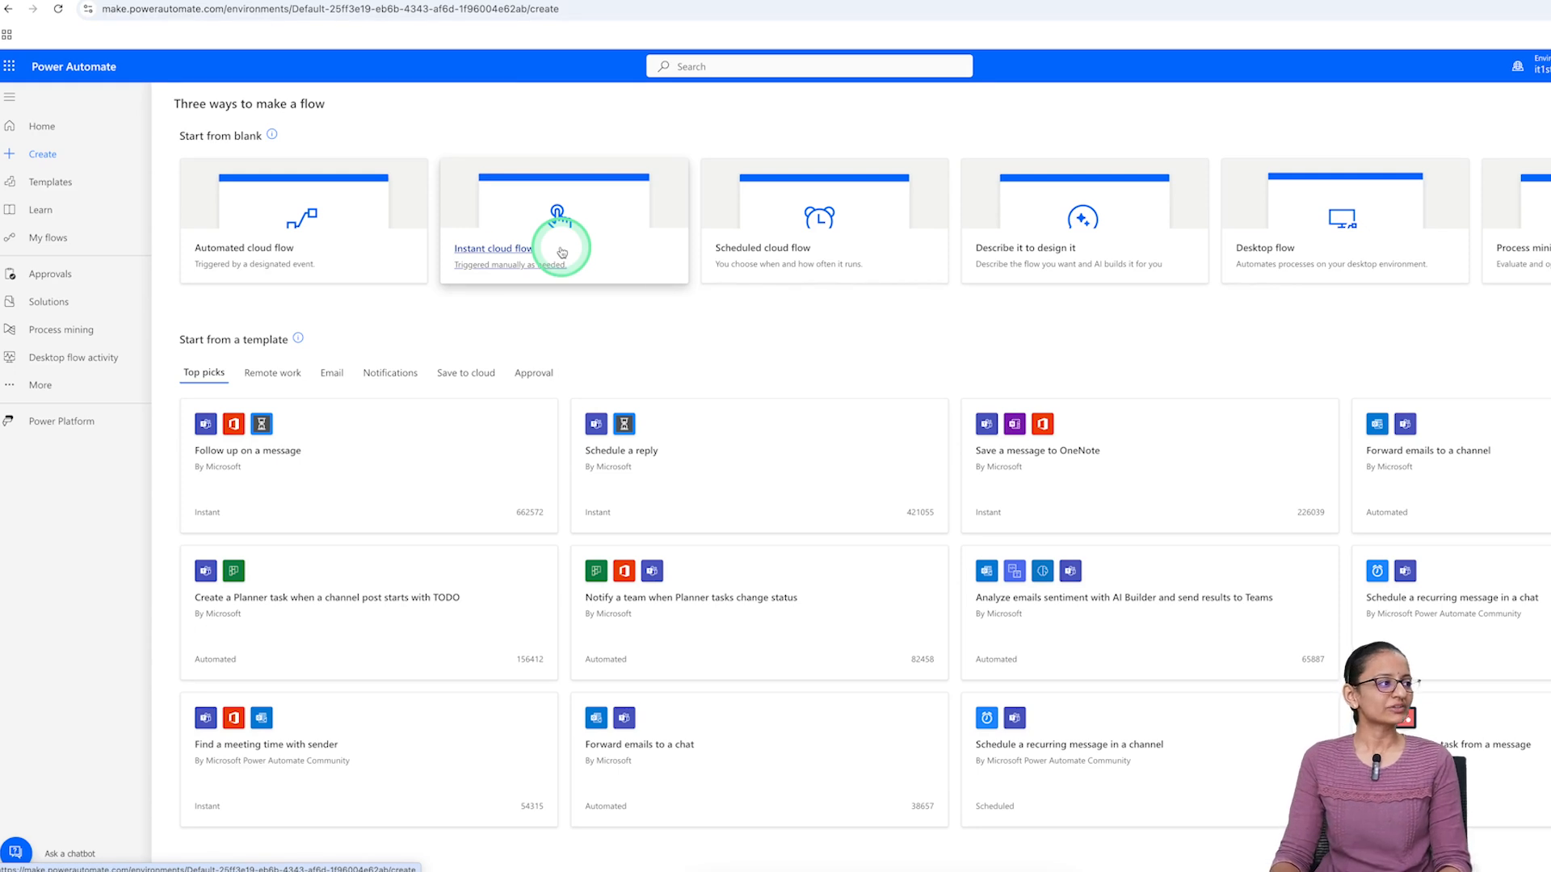
left_click(516, 251)
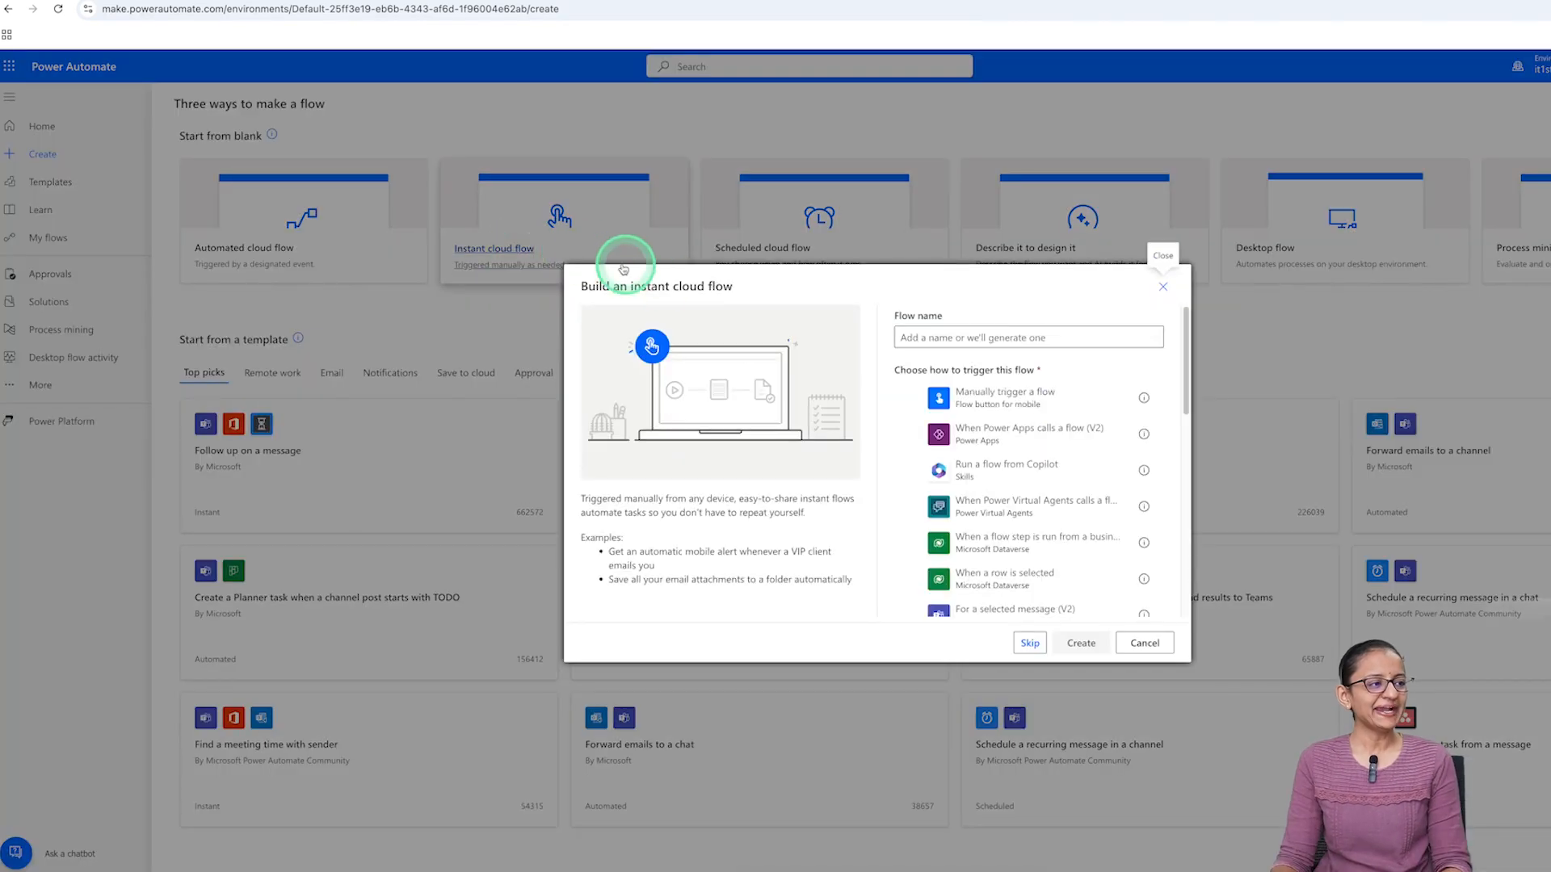
left_click(990, 399)
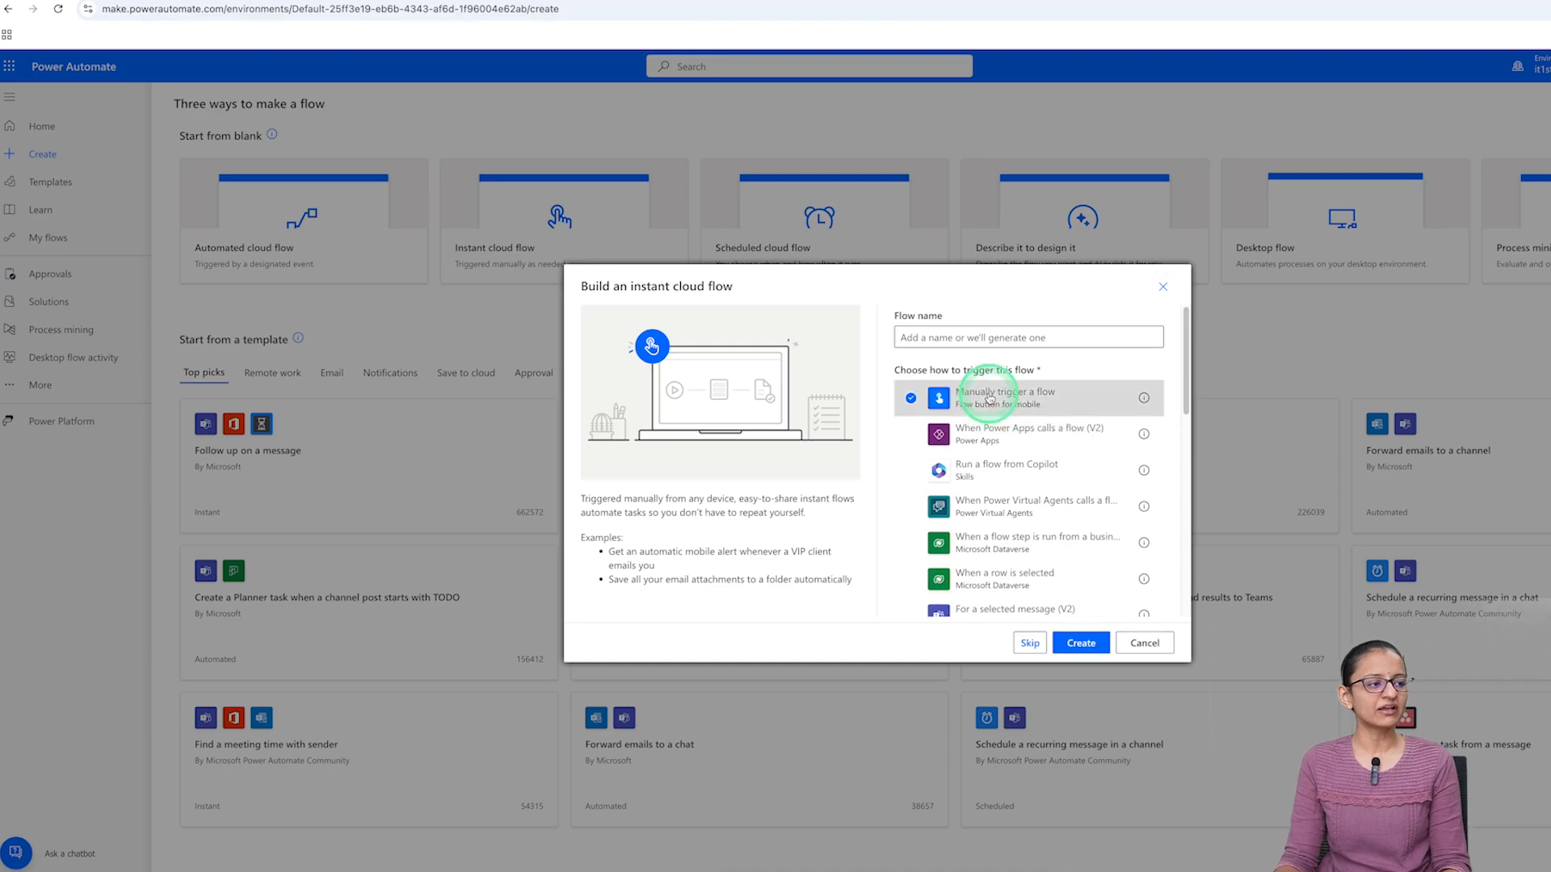
left_click(962, 334)
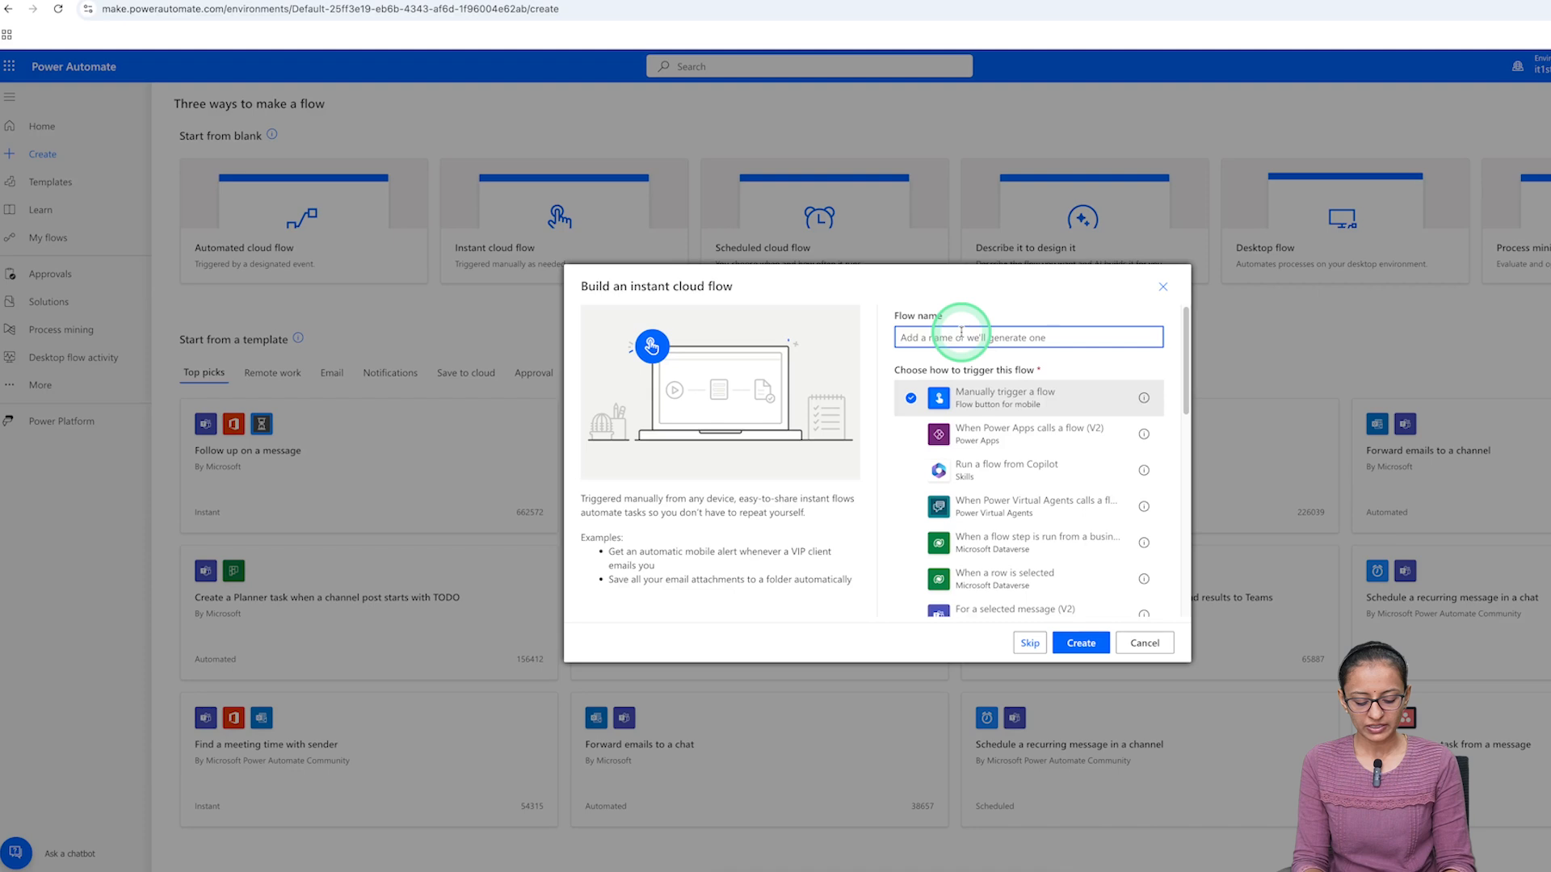
type("excel file creation")
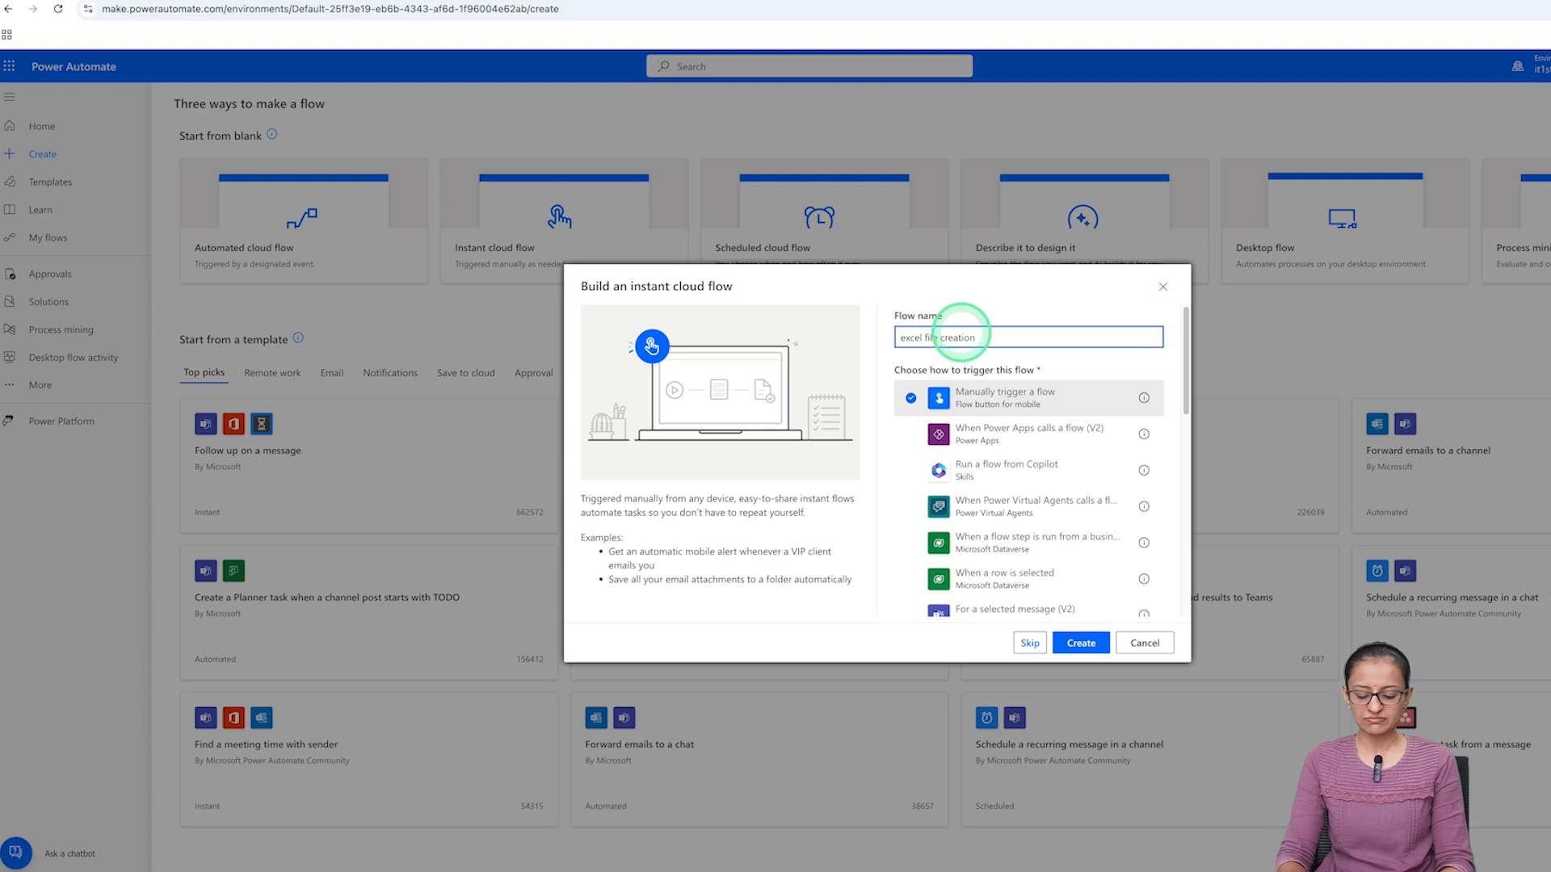
left_click(1088, 646)
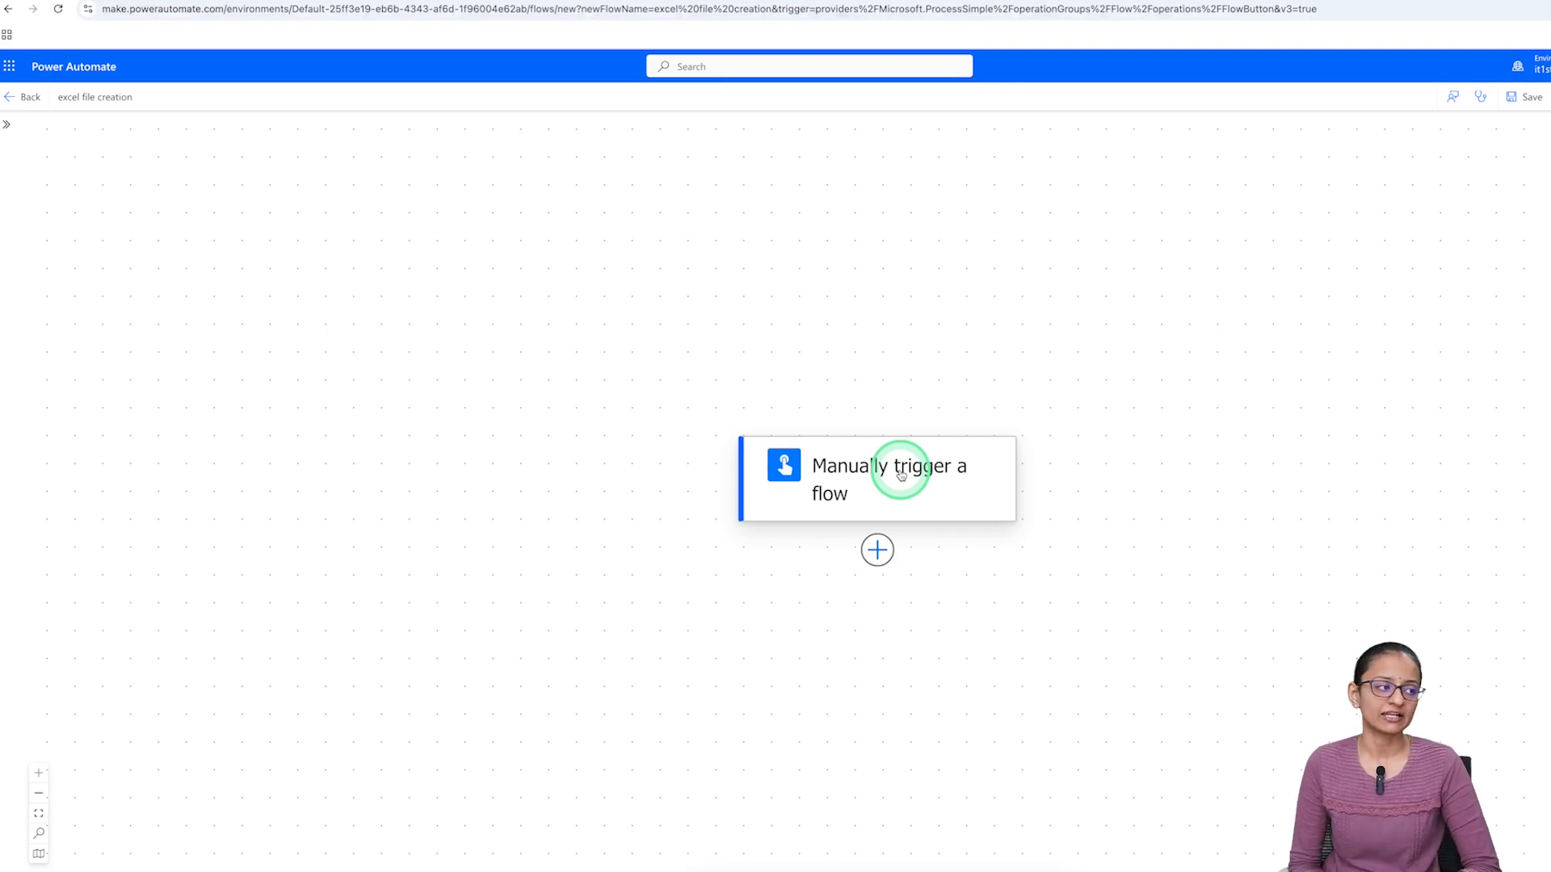
Add the SharePoint "Create file" action after the manual trigger, searching the actions for "create a file"
left_click(880, 552)
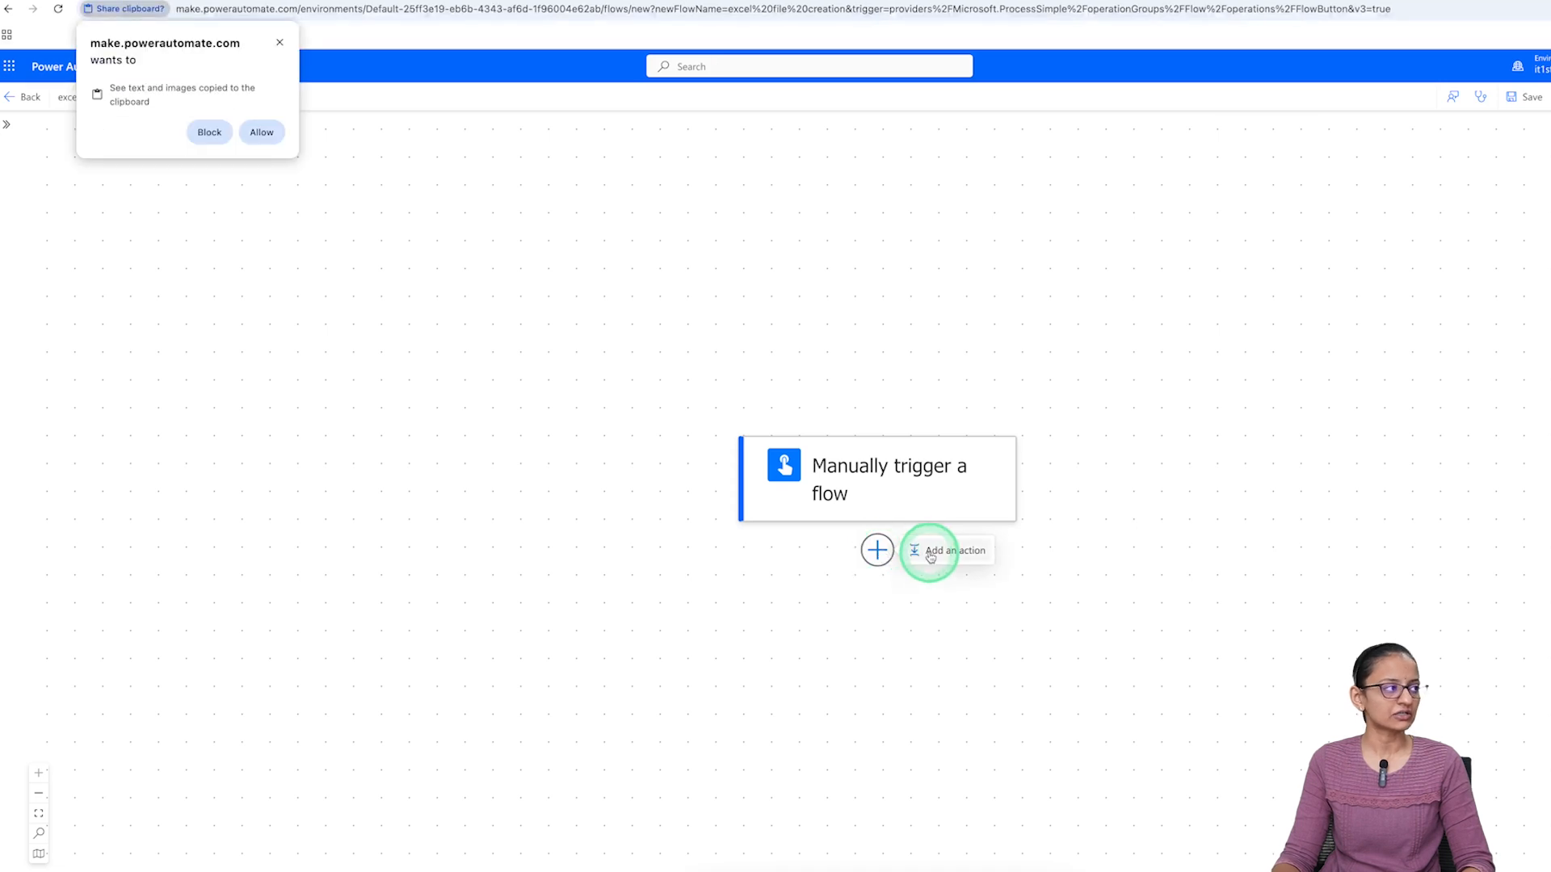
left_click(260, 133)
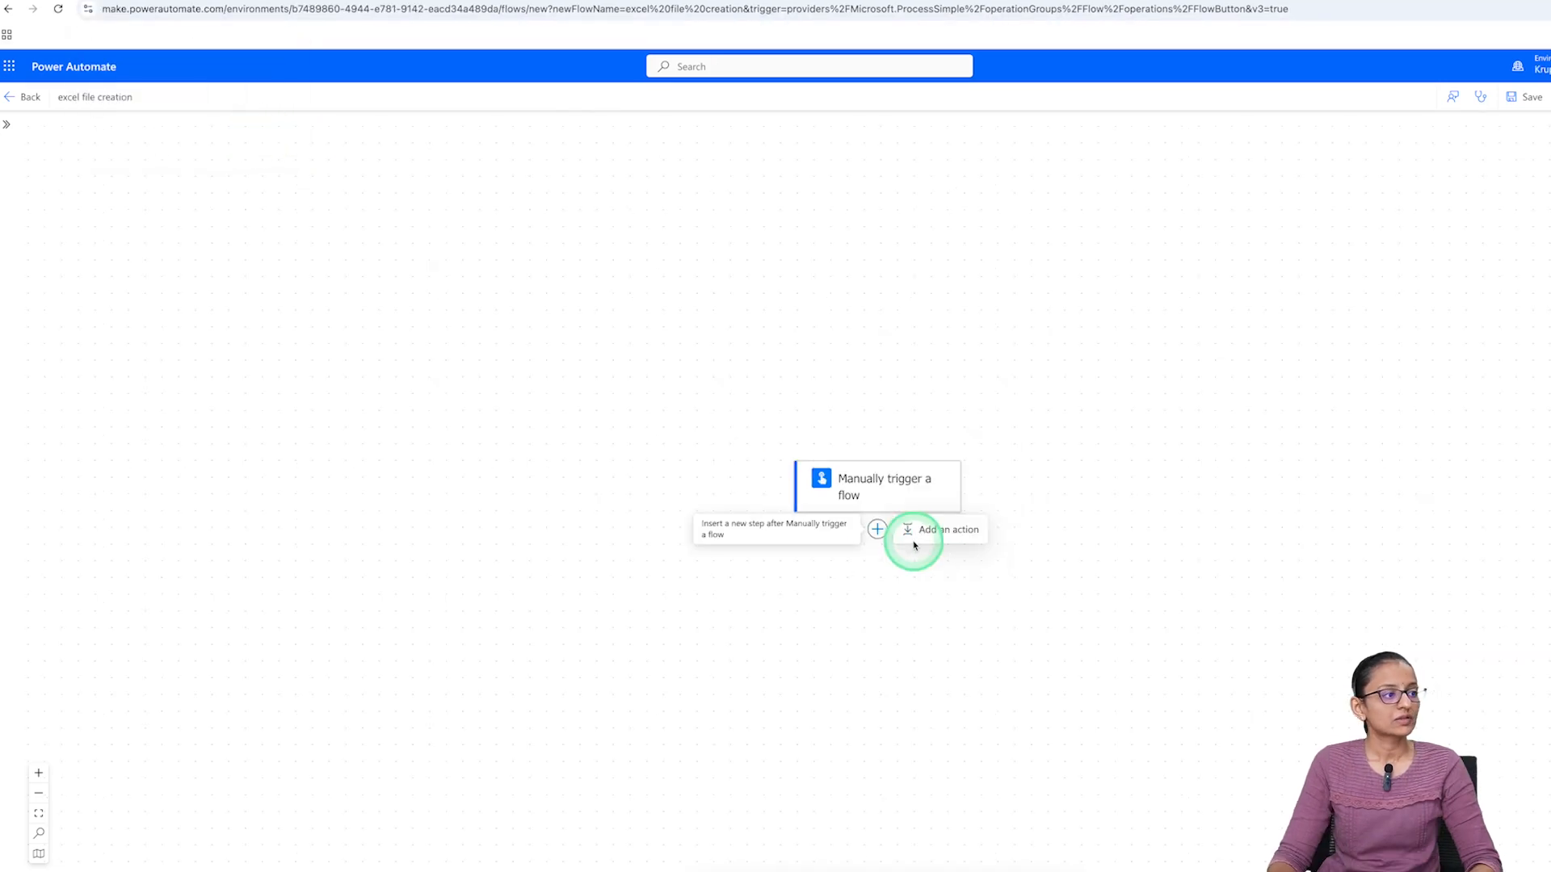
left_click(926, 539)
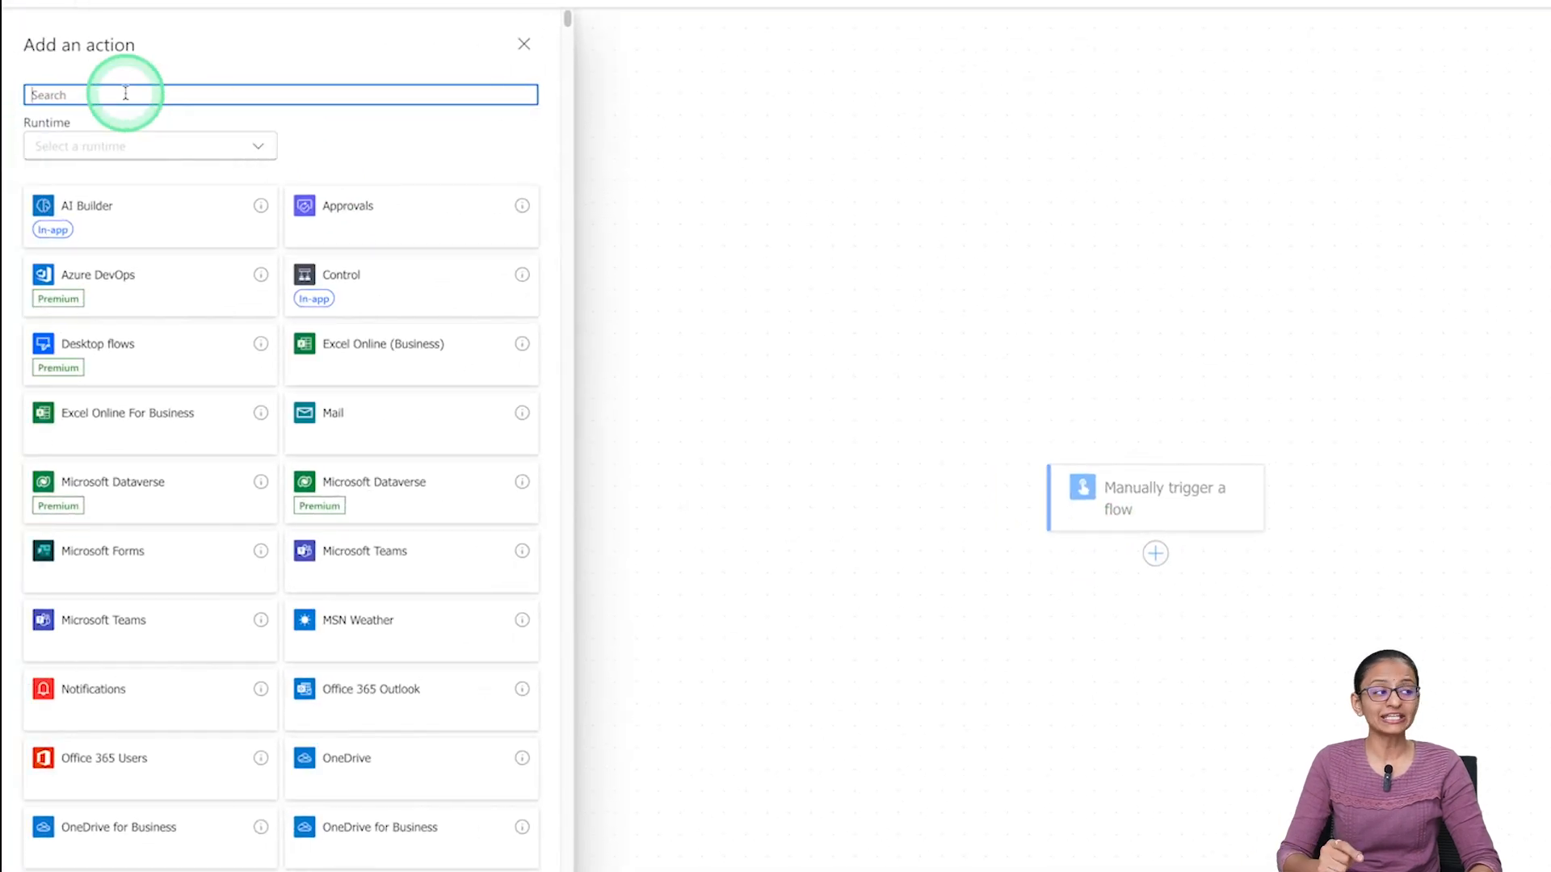
type("c")
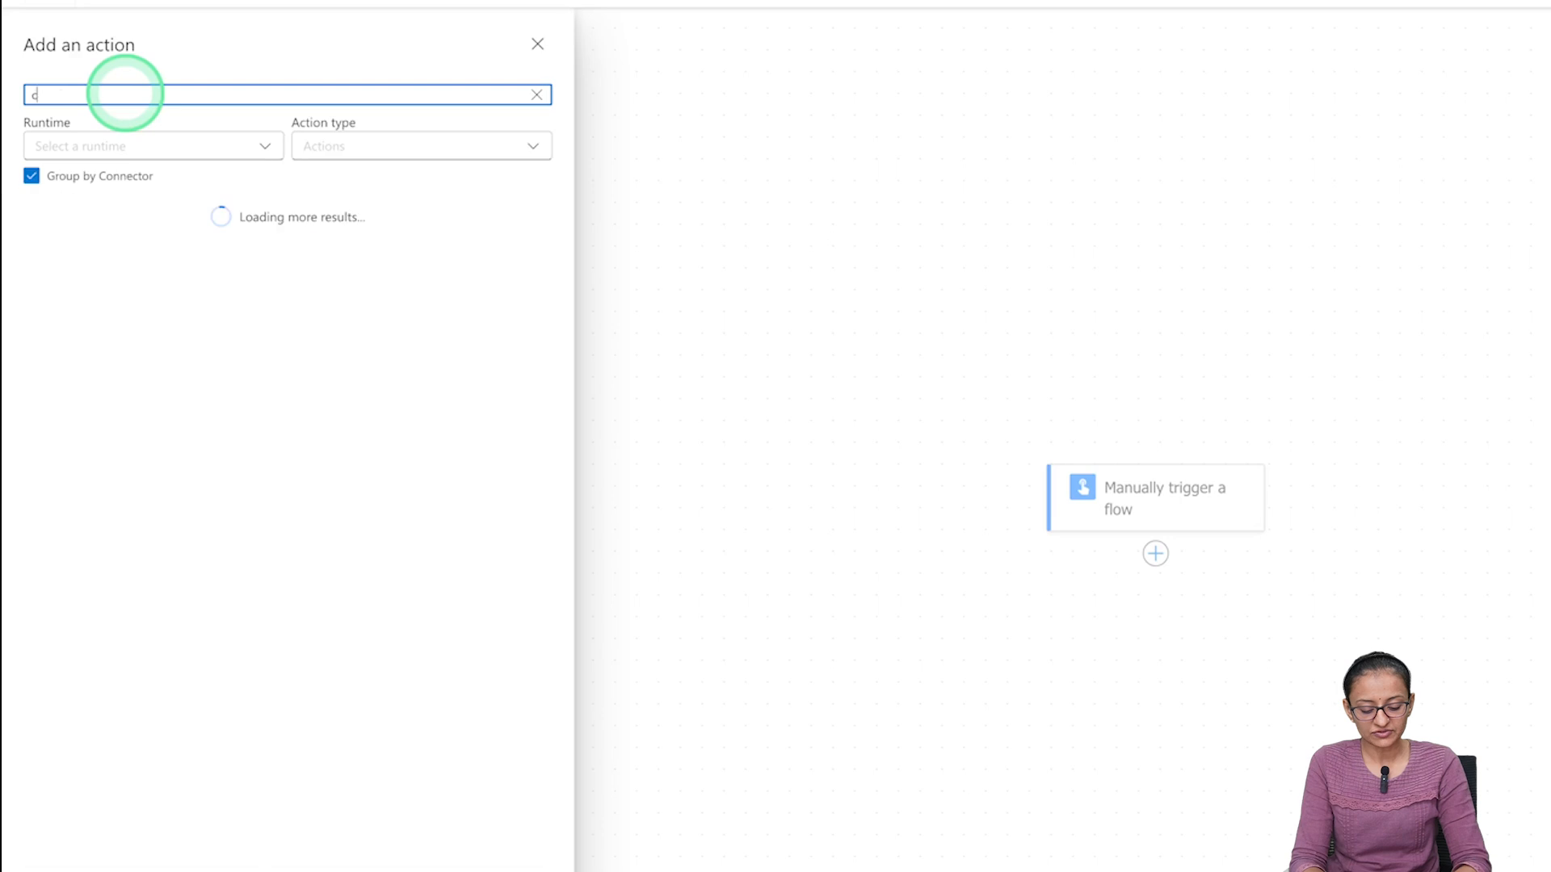
type("reate a file")
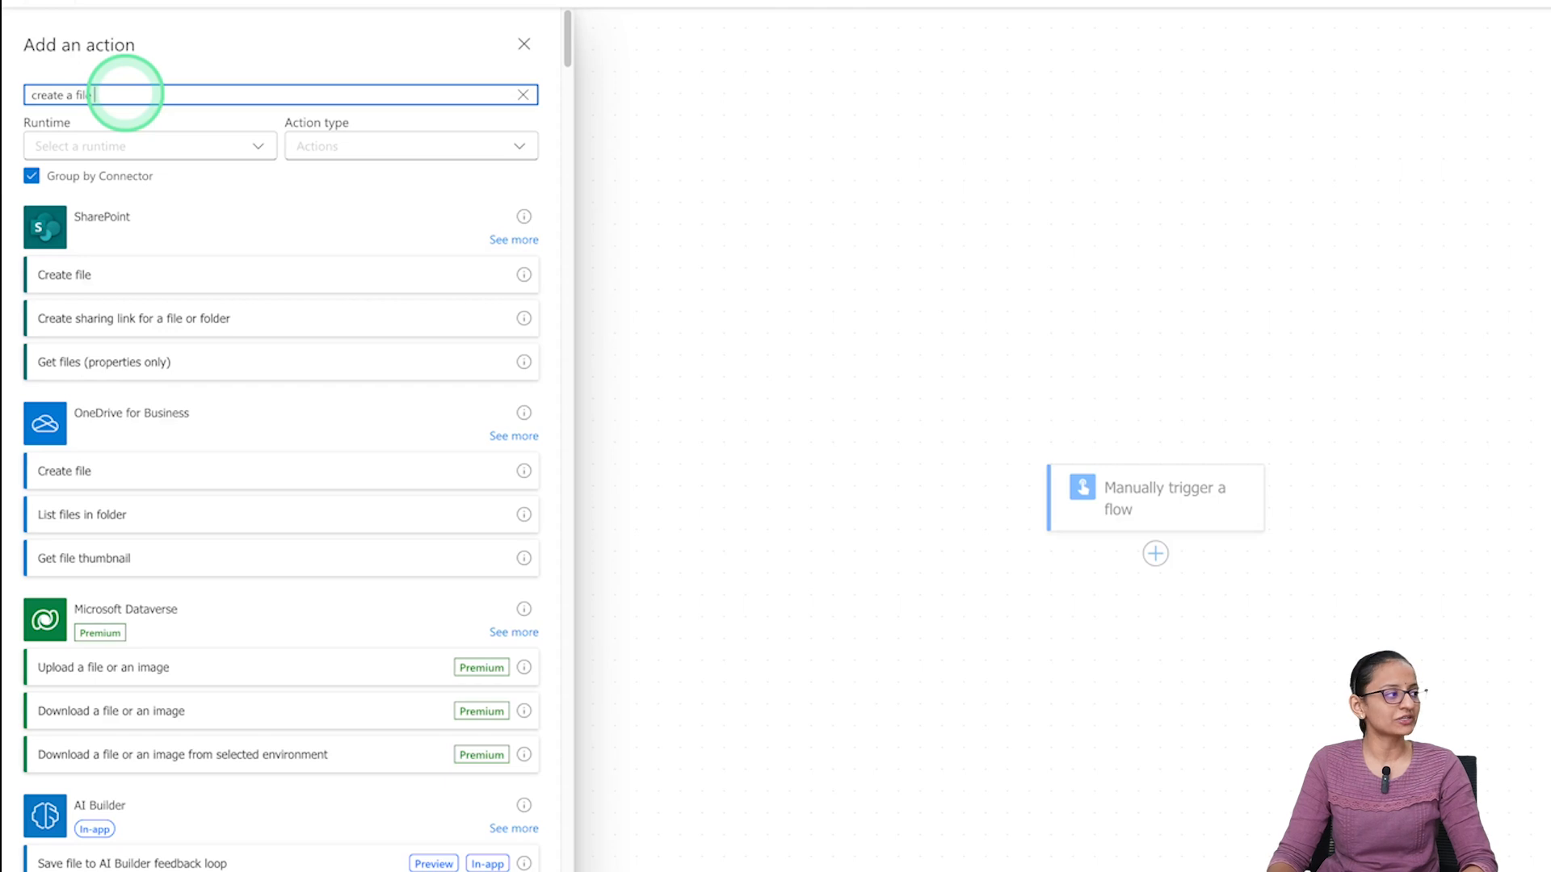
left_click(73, 289)
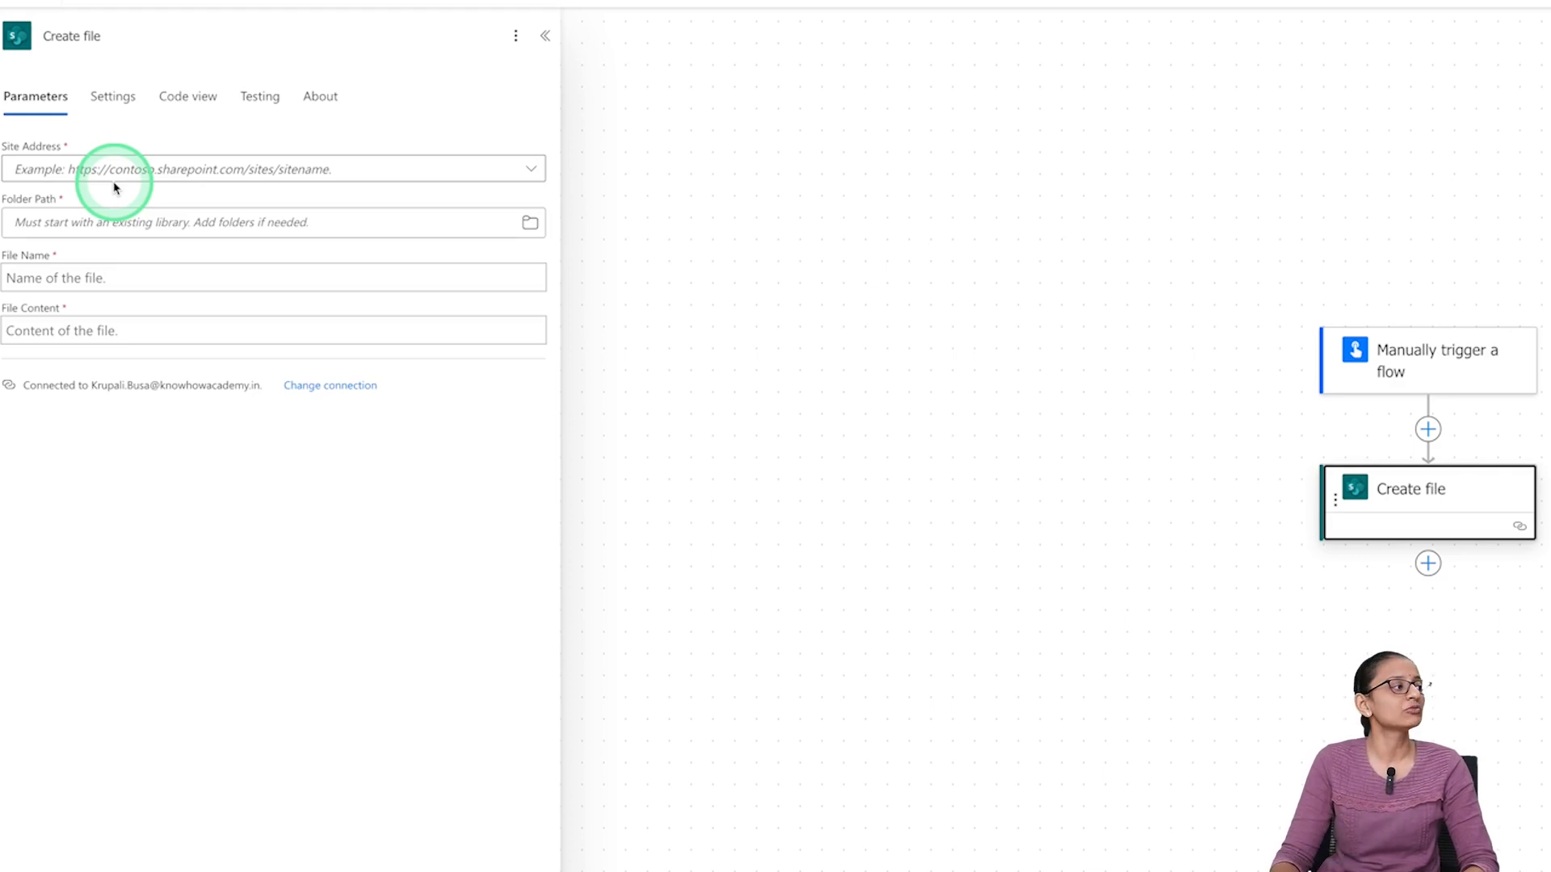
Set the Create file site address to KnowHow (Personal) and the folder path to /Shared Documents/General/Youtube Data
left_click(526, 175)
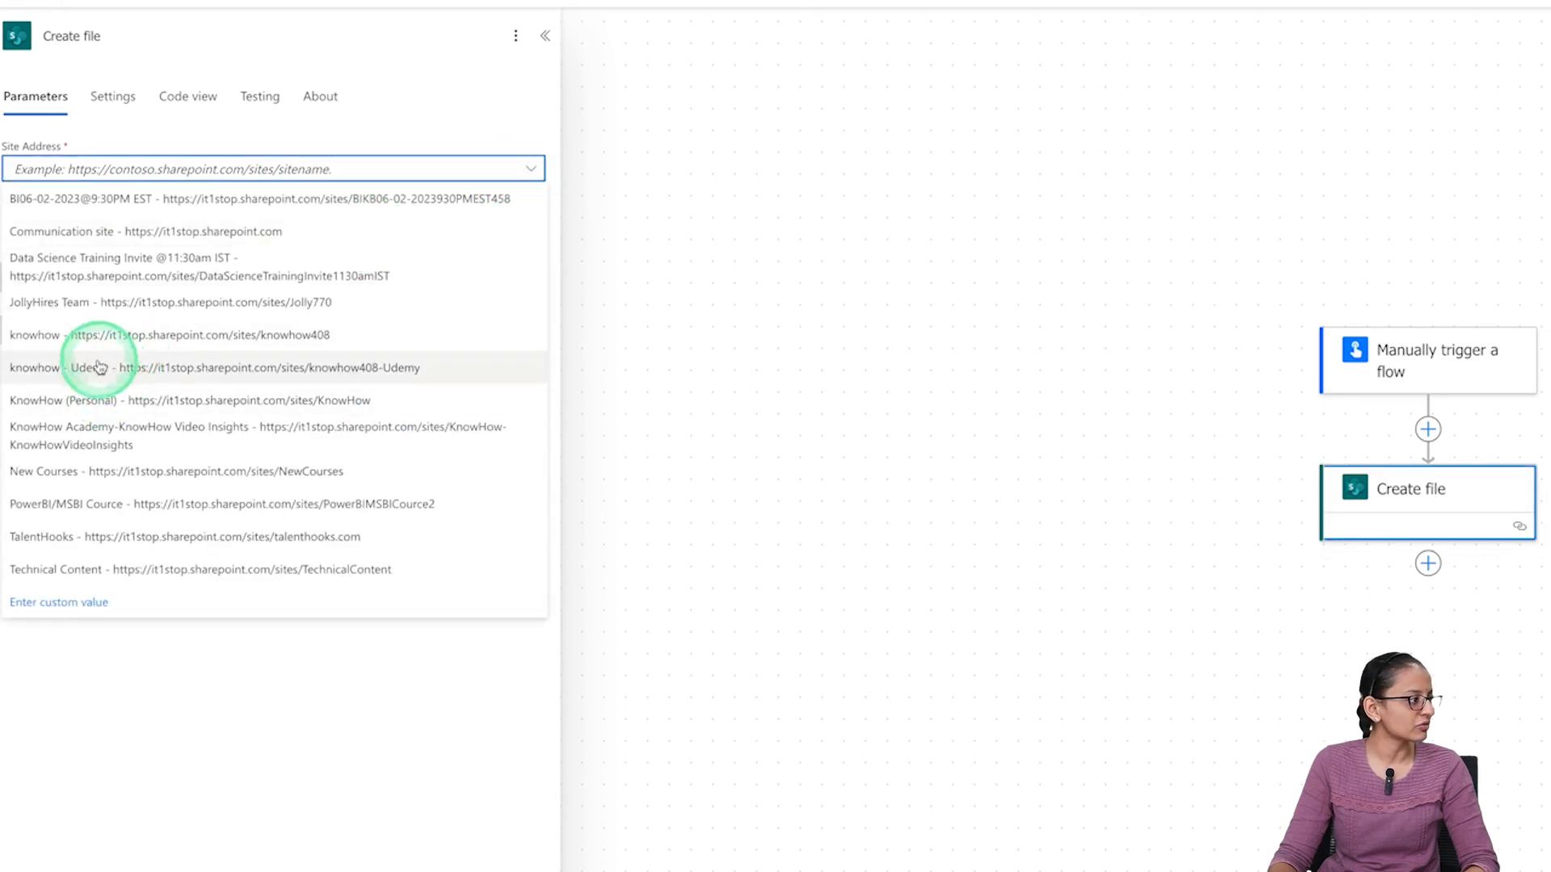
left_click(96, 400)
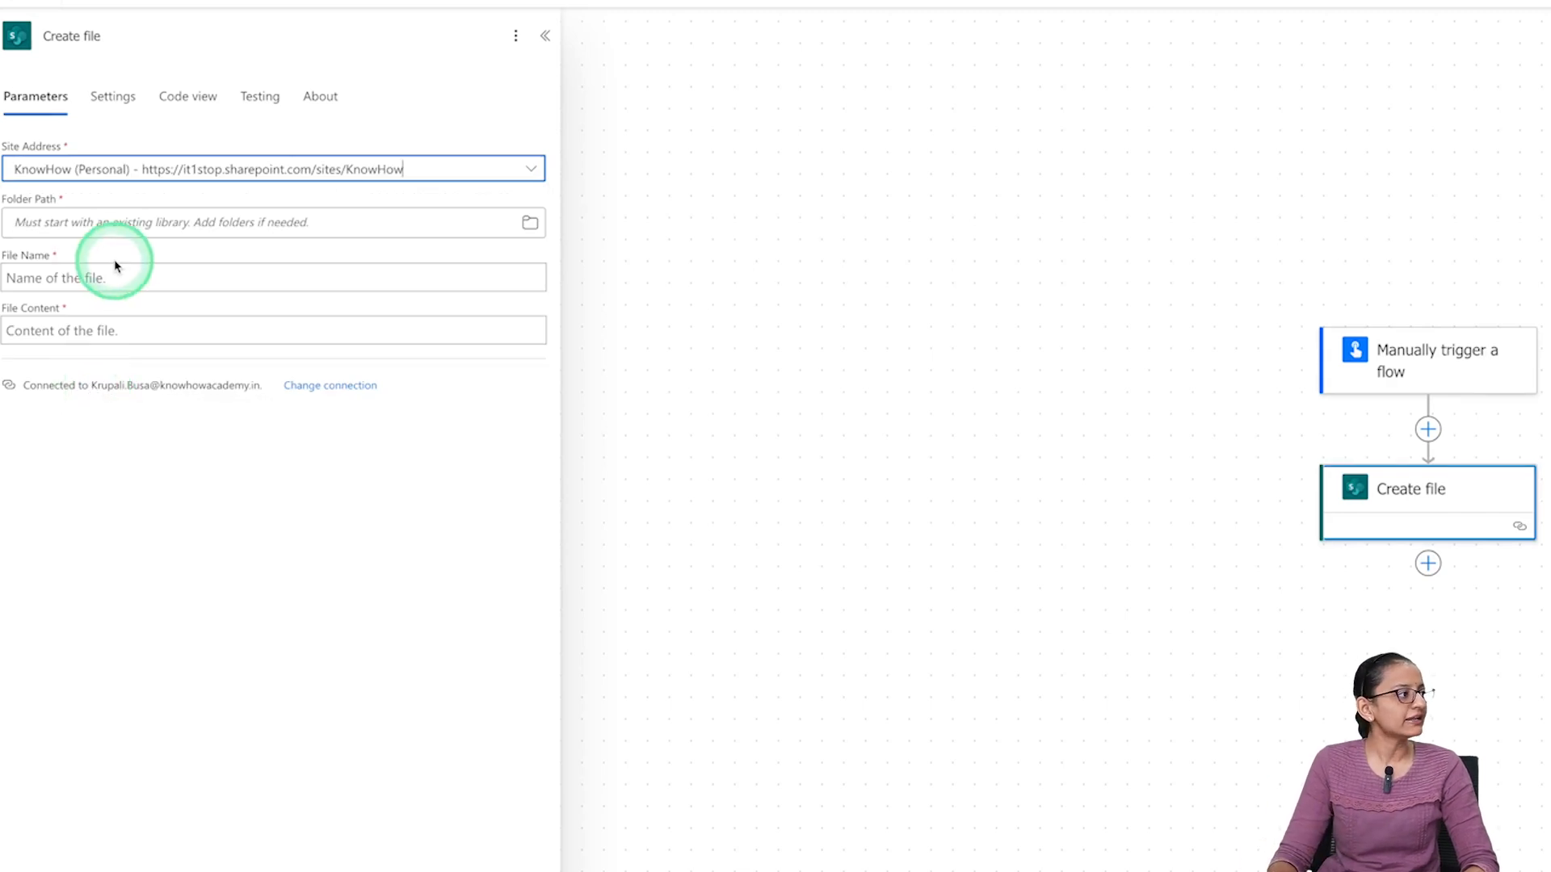
left_click(530, 225)
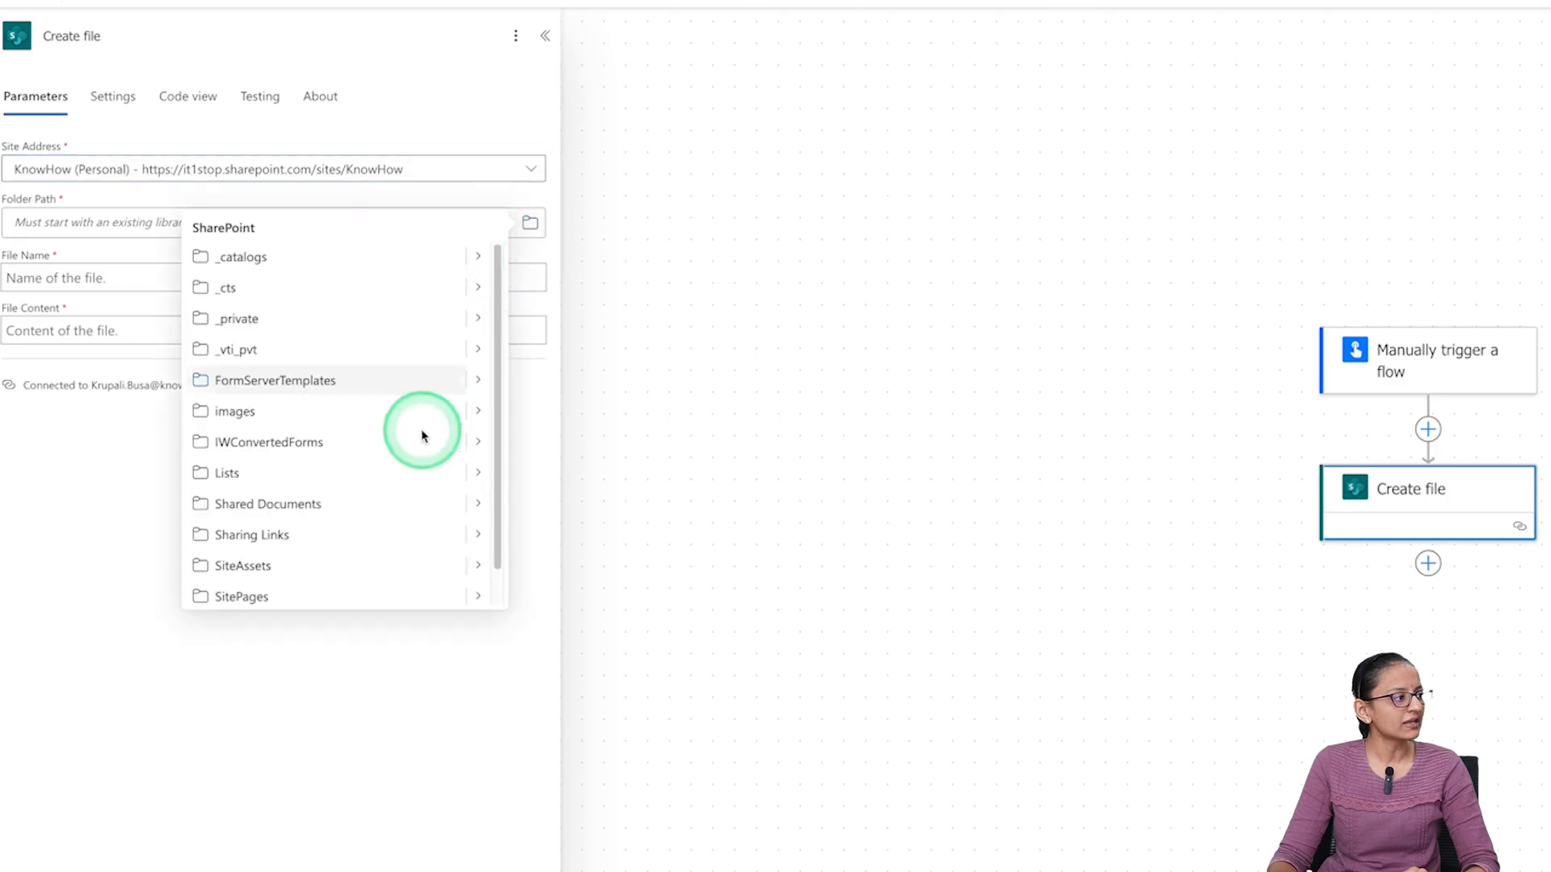
left_click(331, 509)
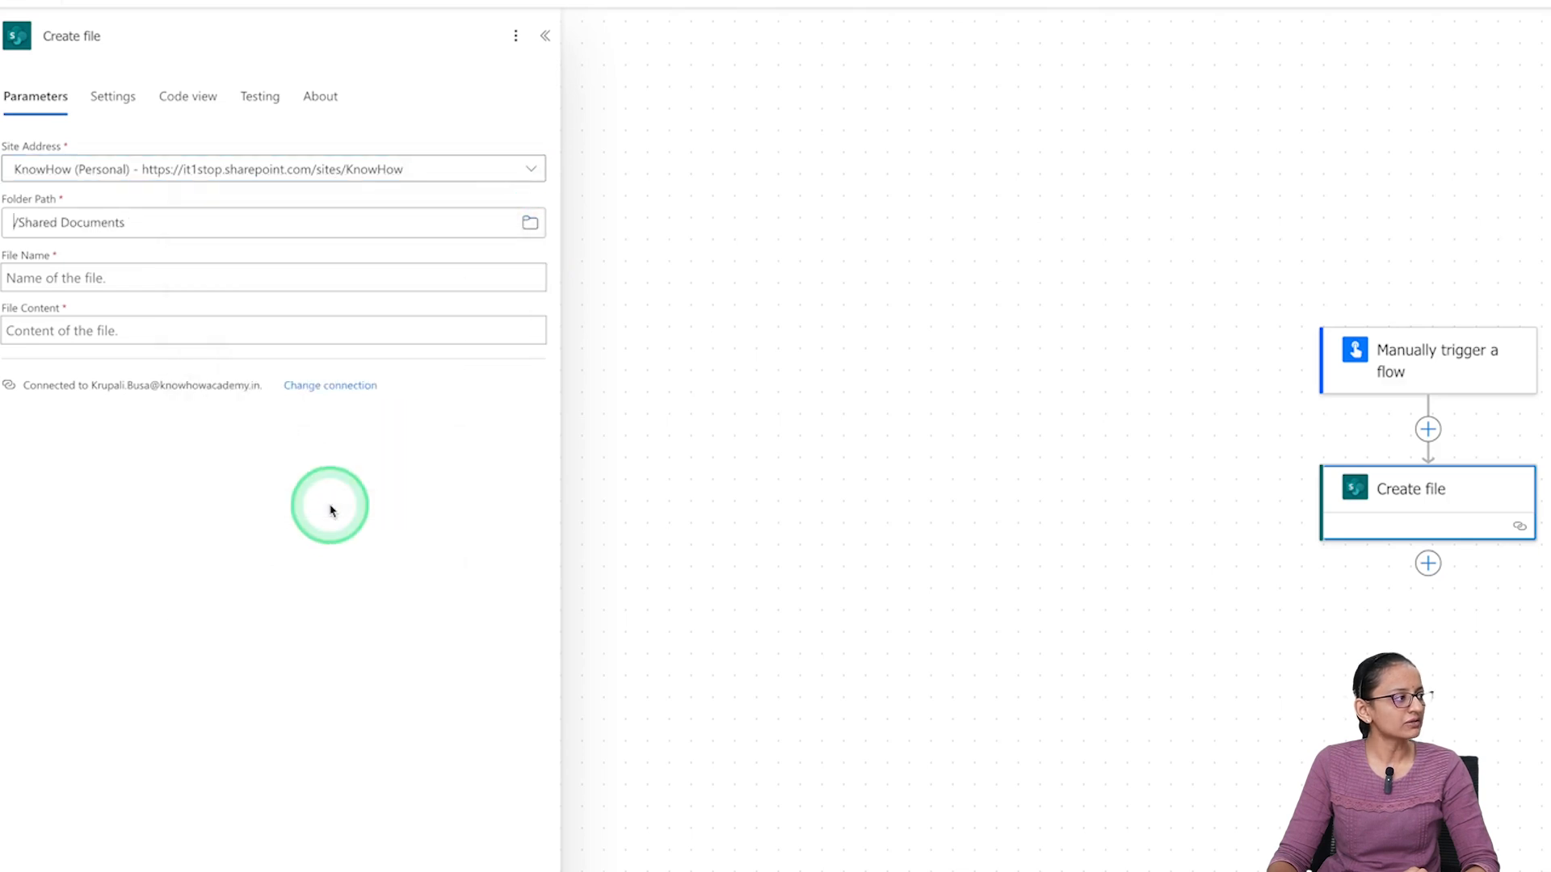
left_click(530, 223)
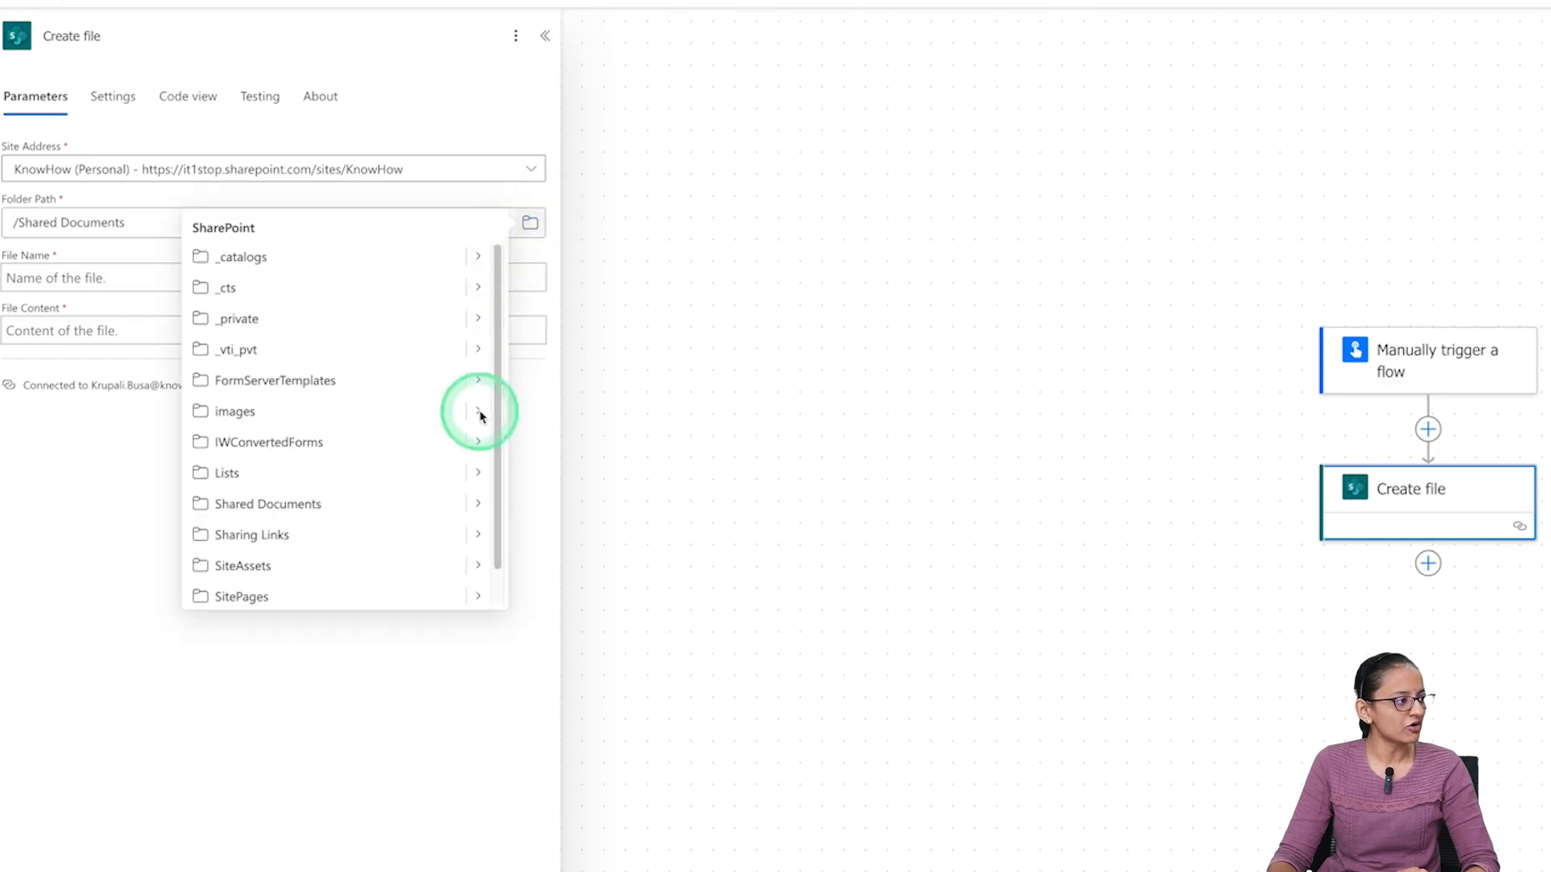
left_click(480, 505)
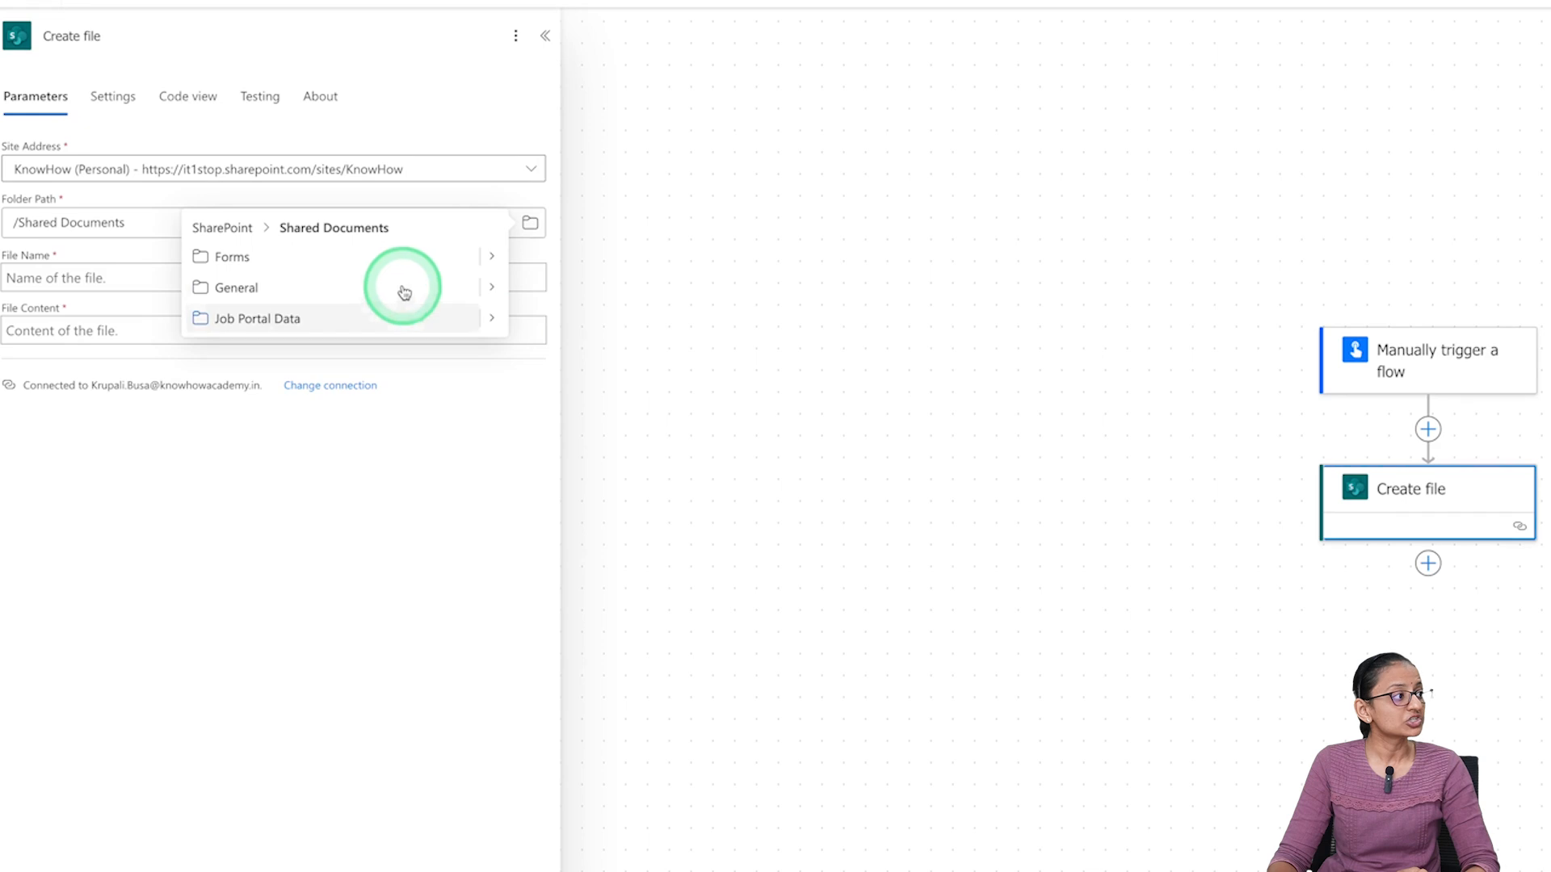
left_click(481, 283)
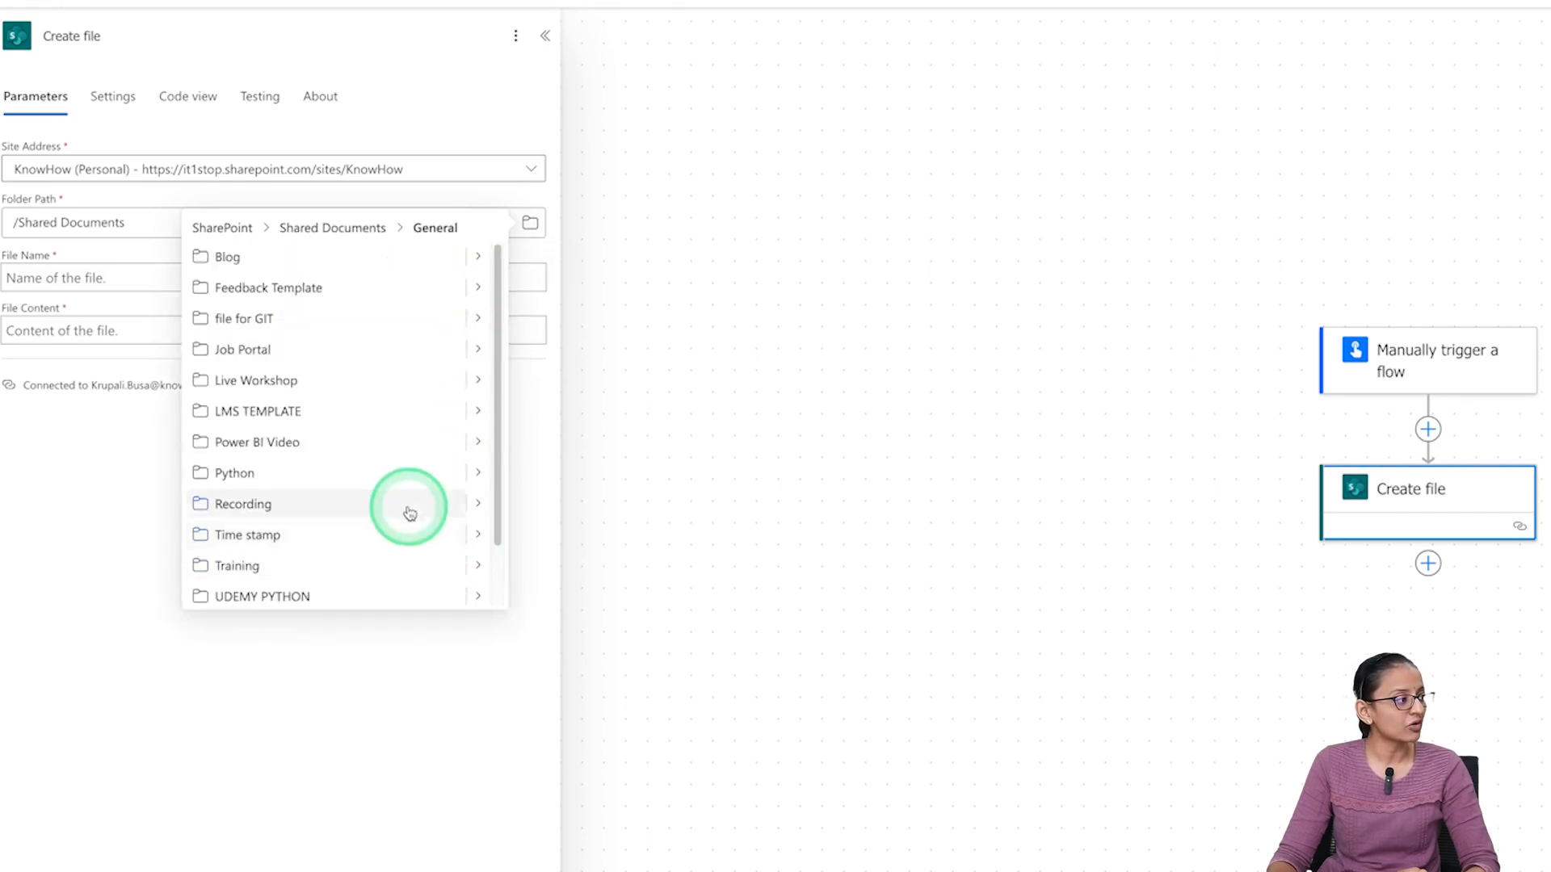
scroll(409, 512, "down", 1)
scroll(409, 512, "down", 2)
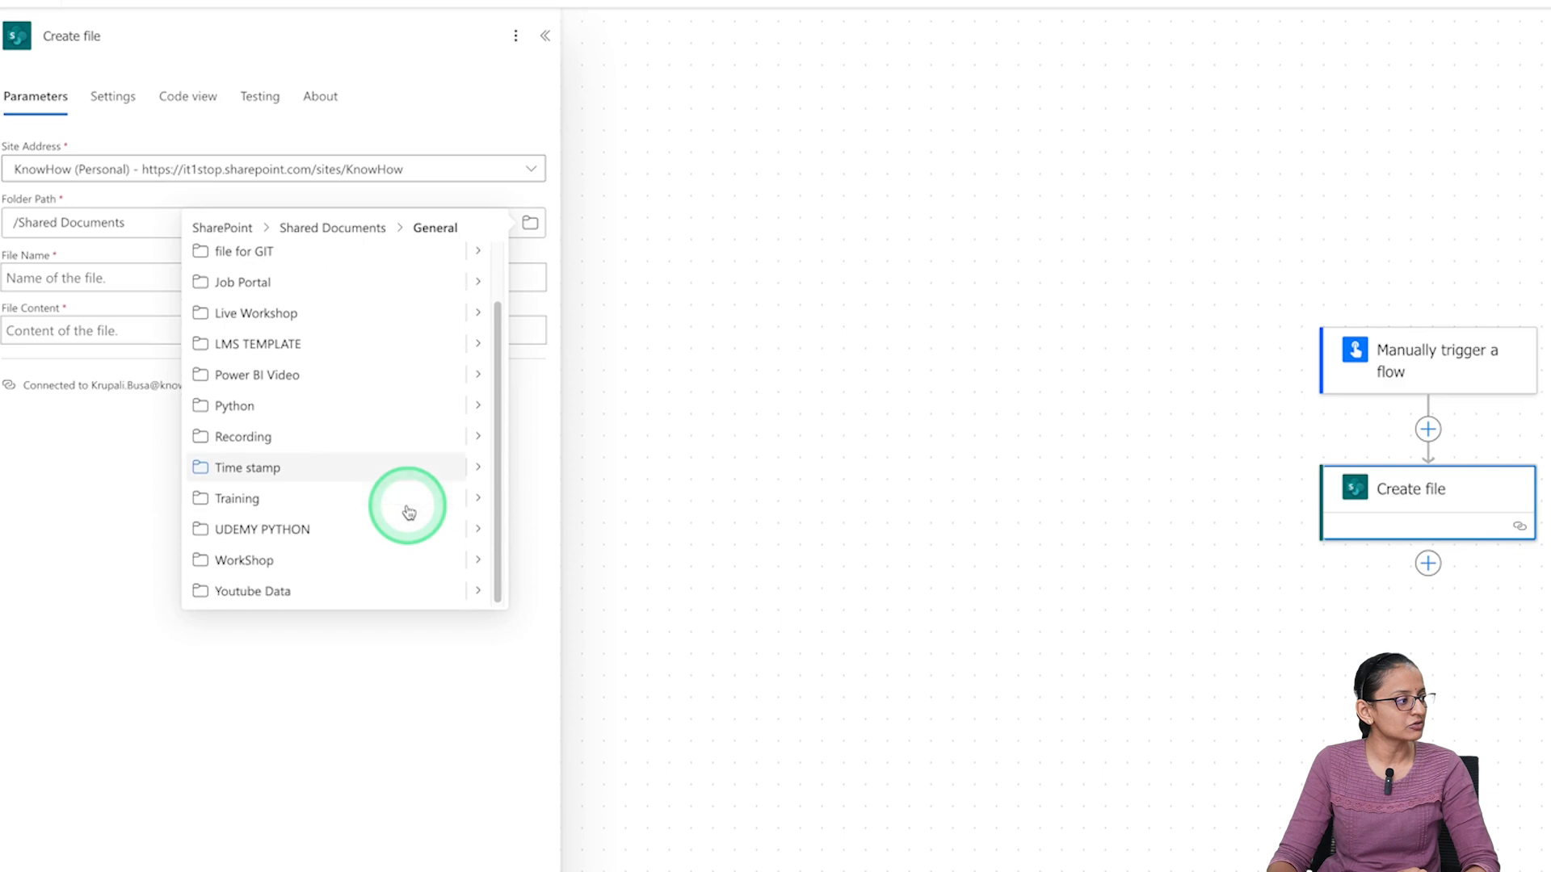
left_click(295, 593)
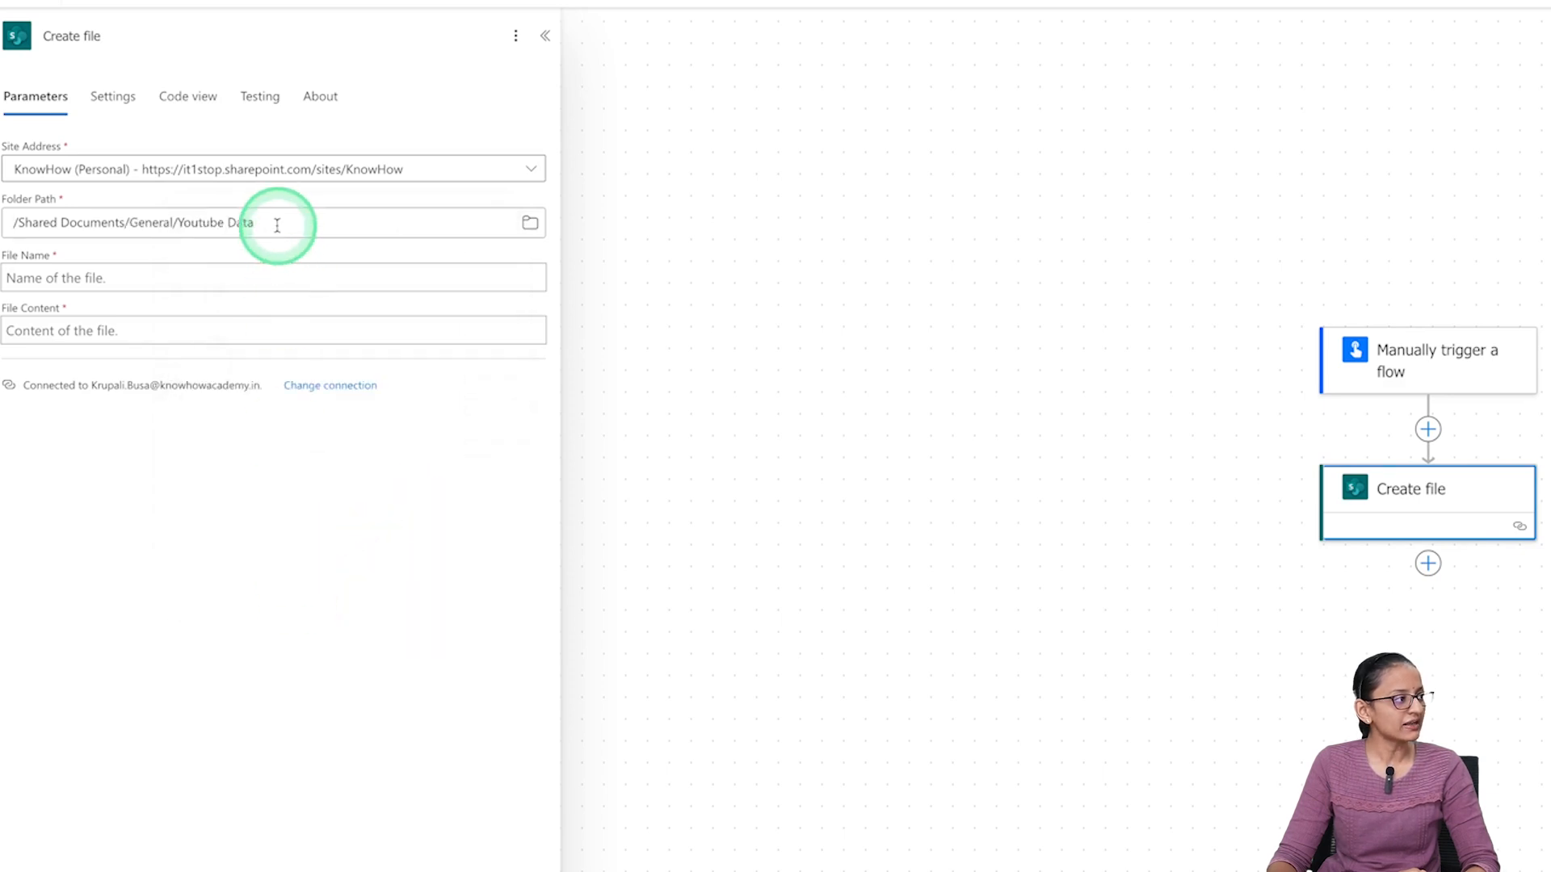
left_click(540, 223)
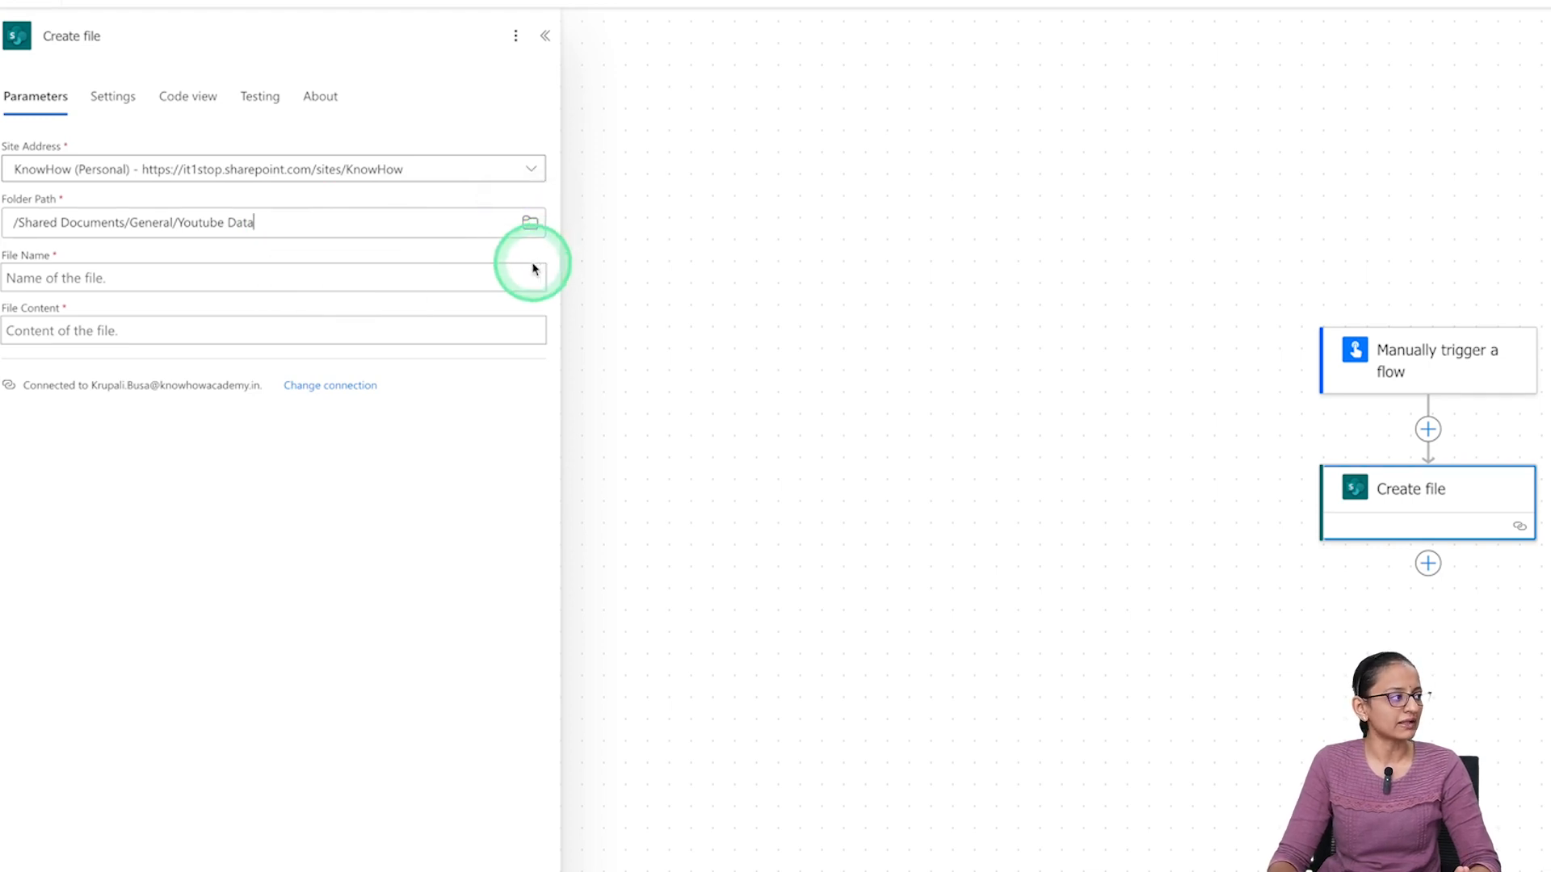
Begin a function expression for the file name with utcNow()
left_click(99, 278)
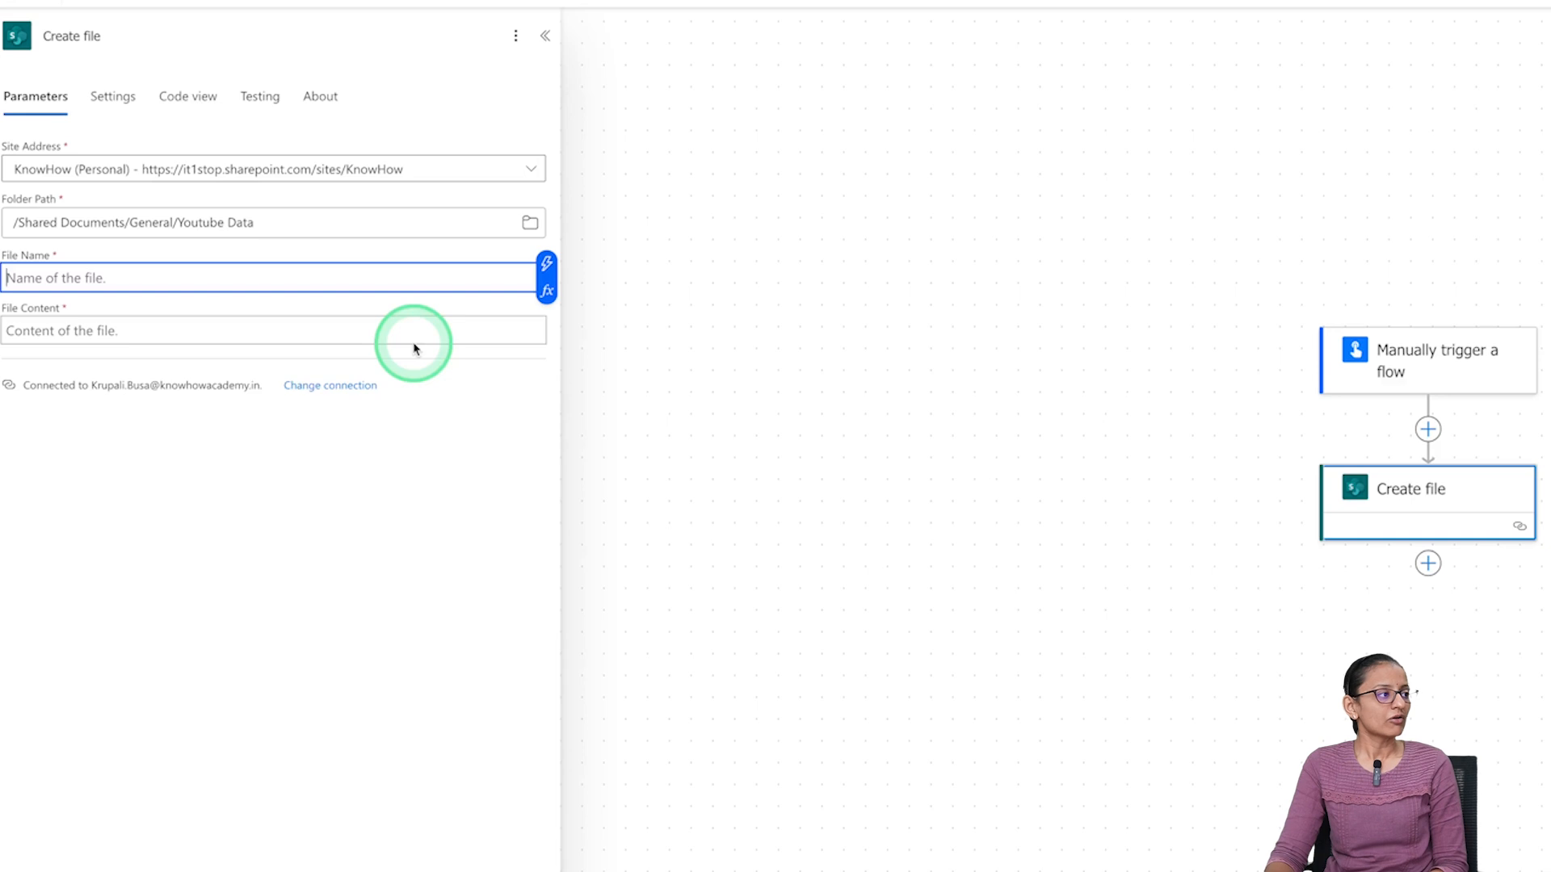
left_click(557, 267)
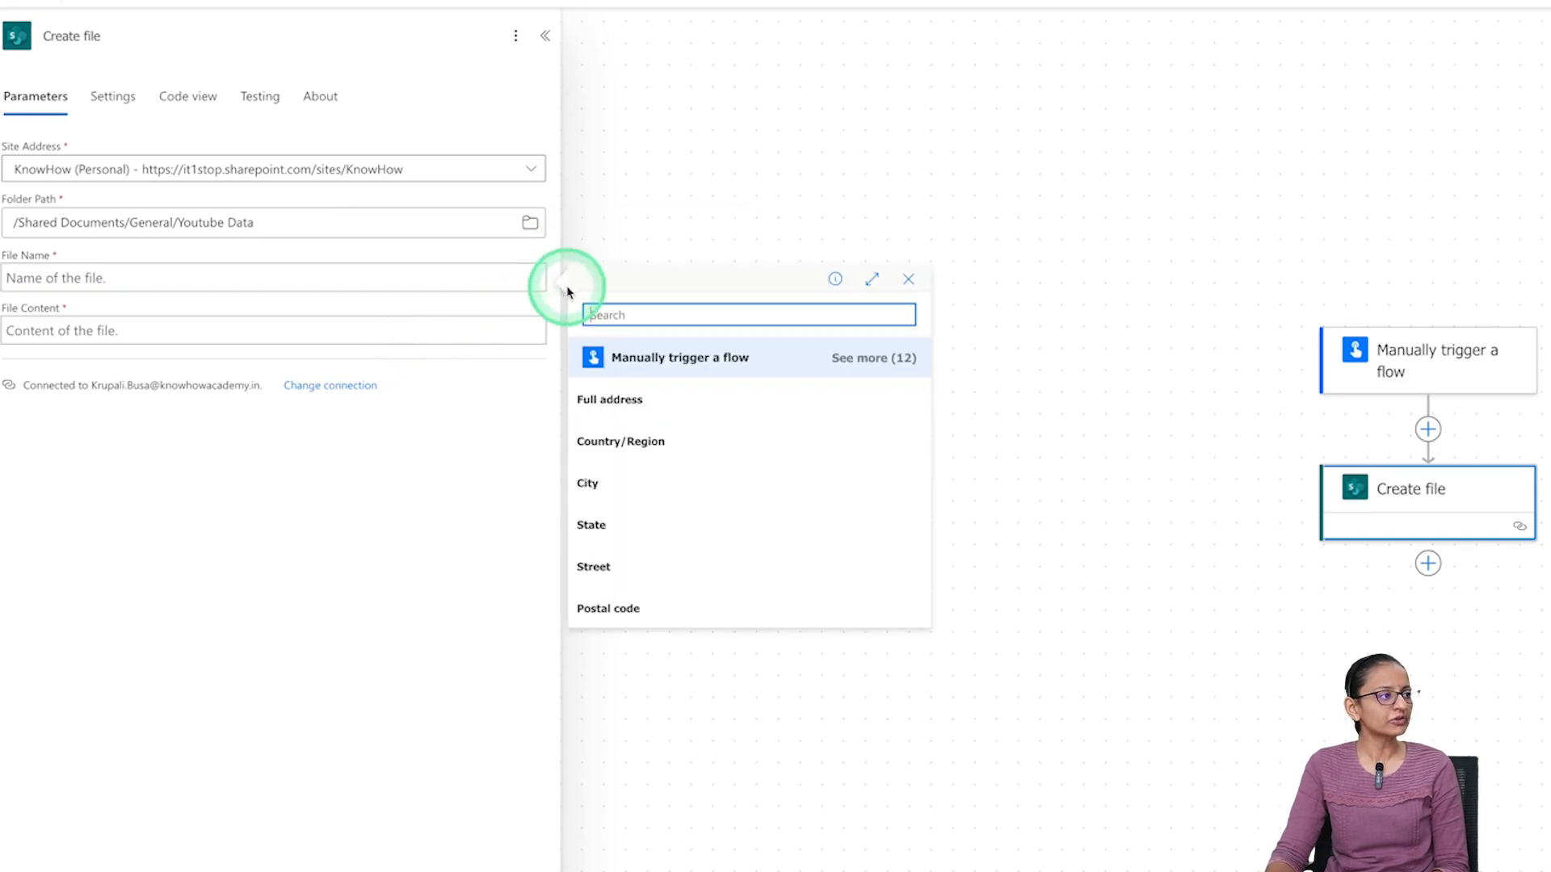
left_click(909, 280)
left_click(547, 293)
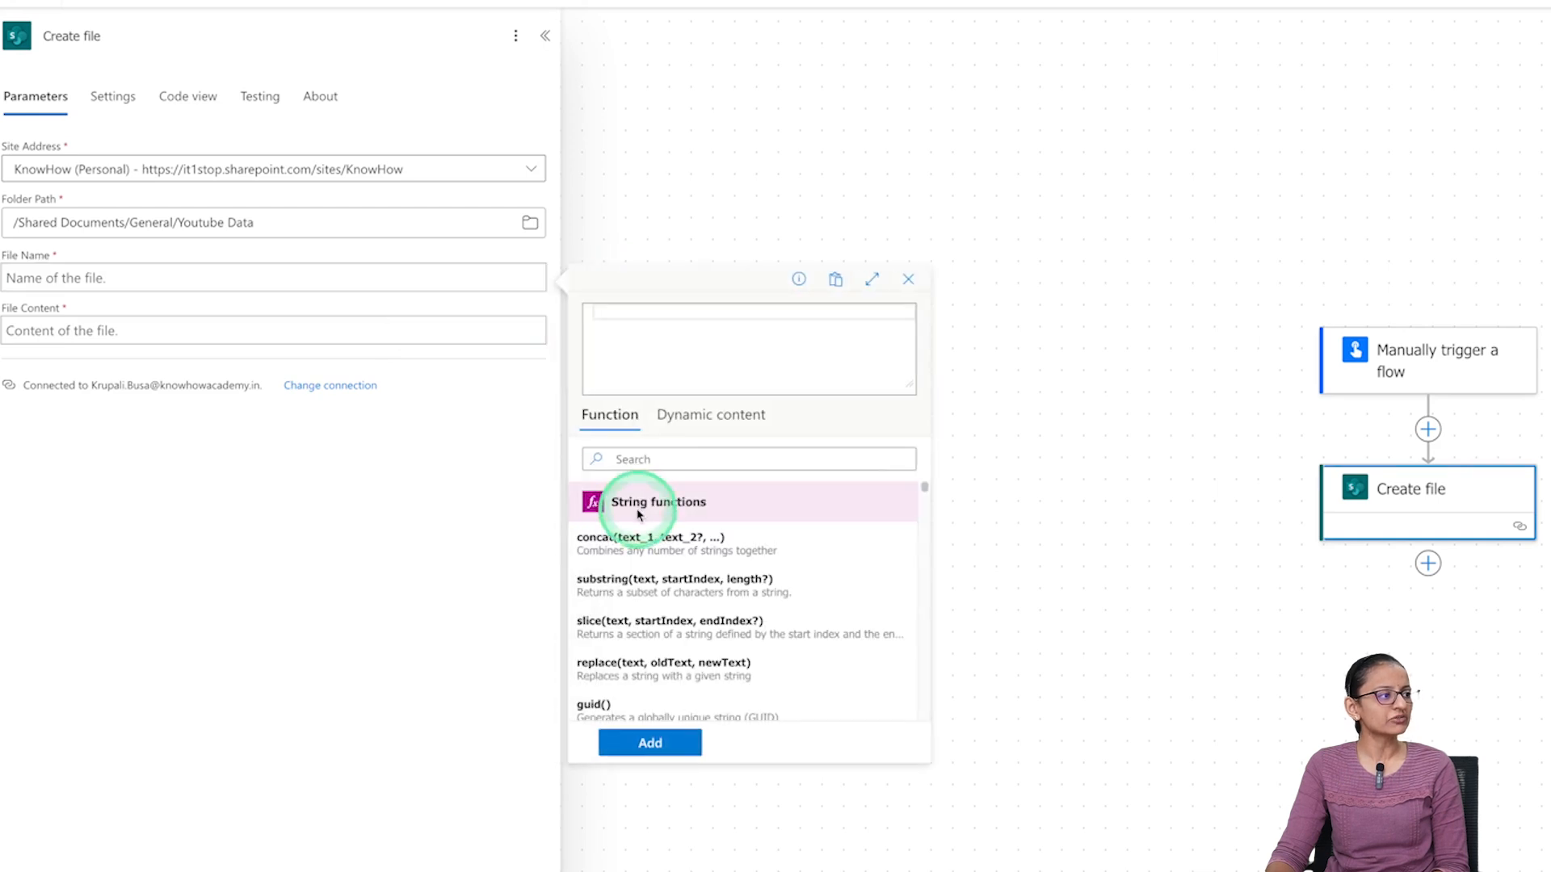
left_click(650, 324)
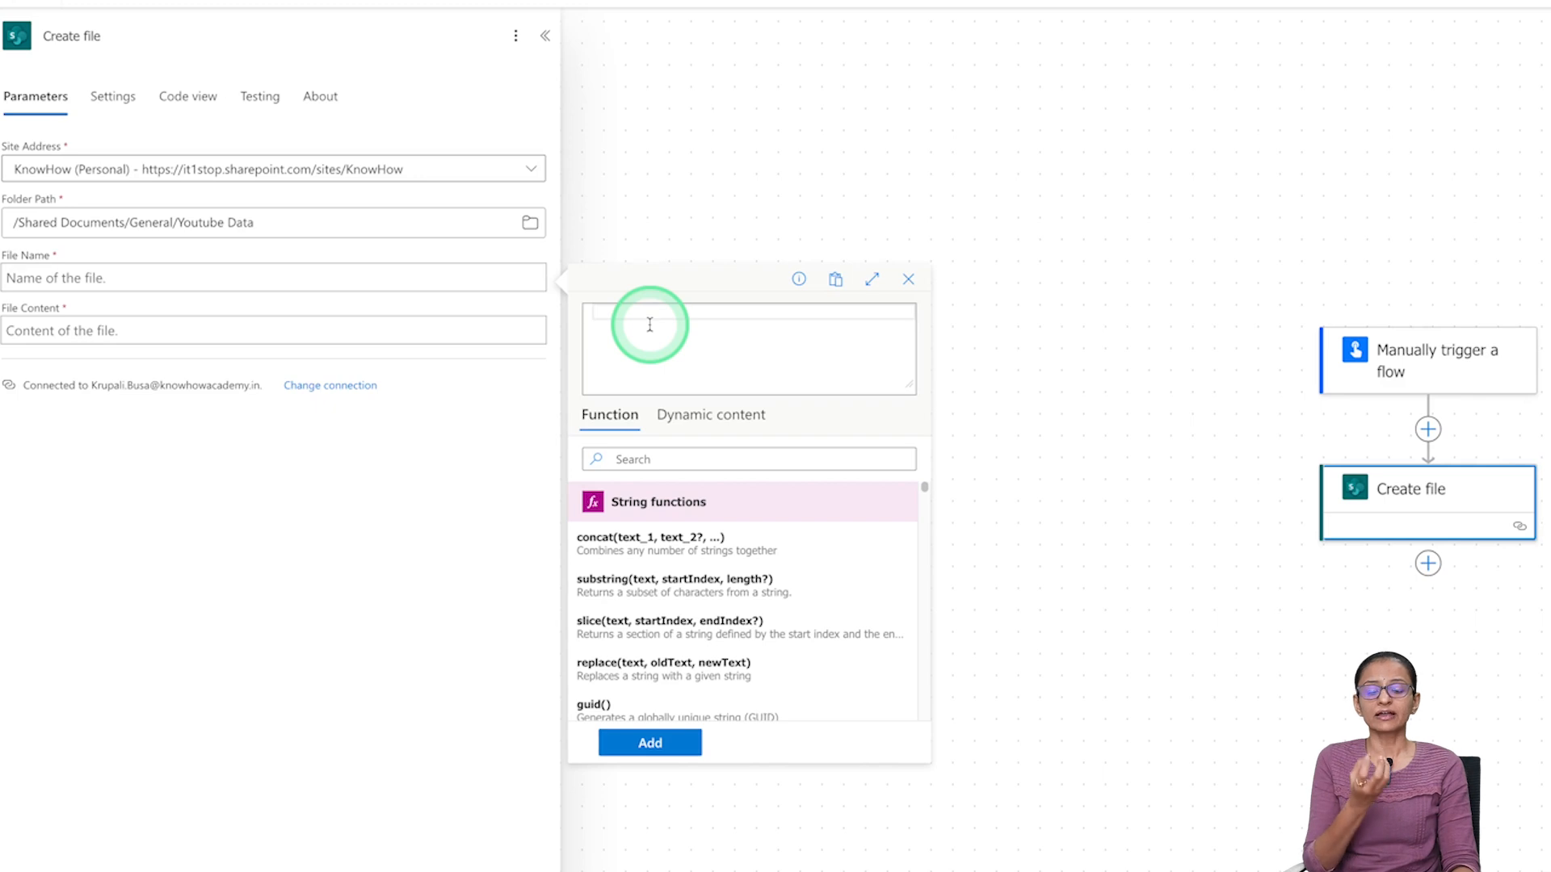
type("utc")
left_click(651, 327)
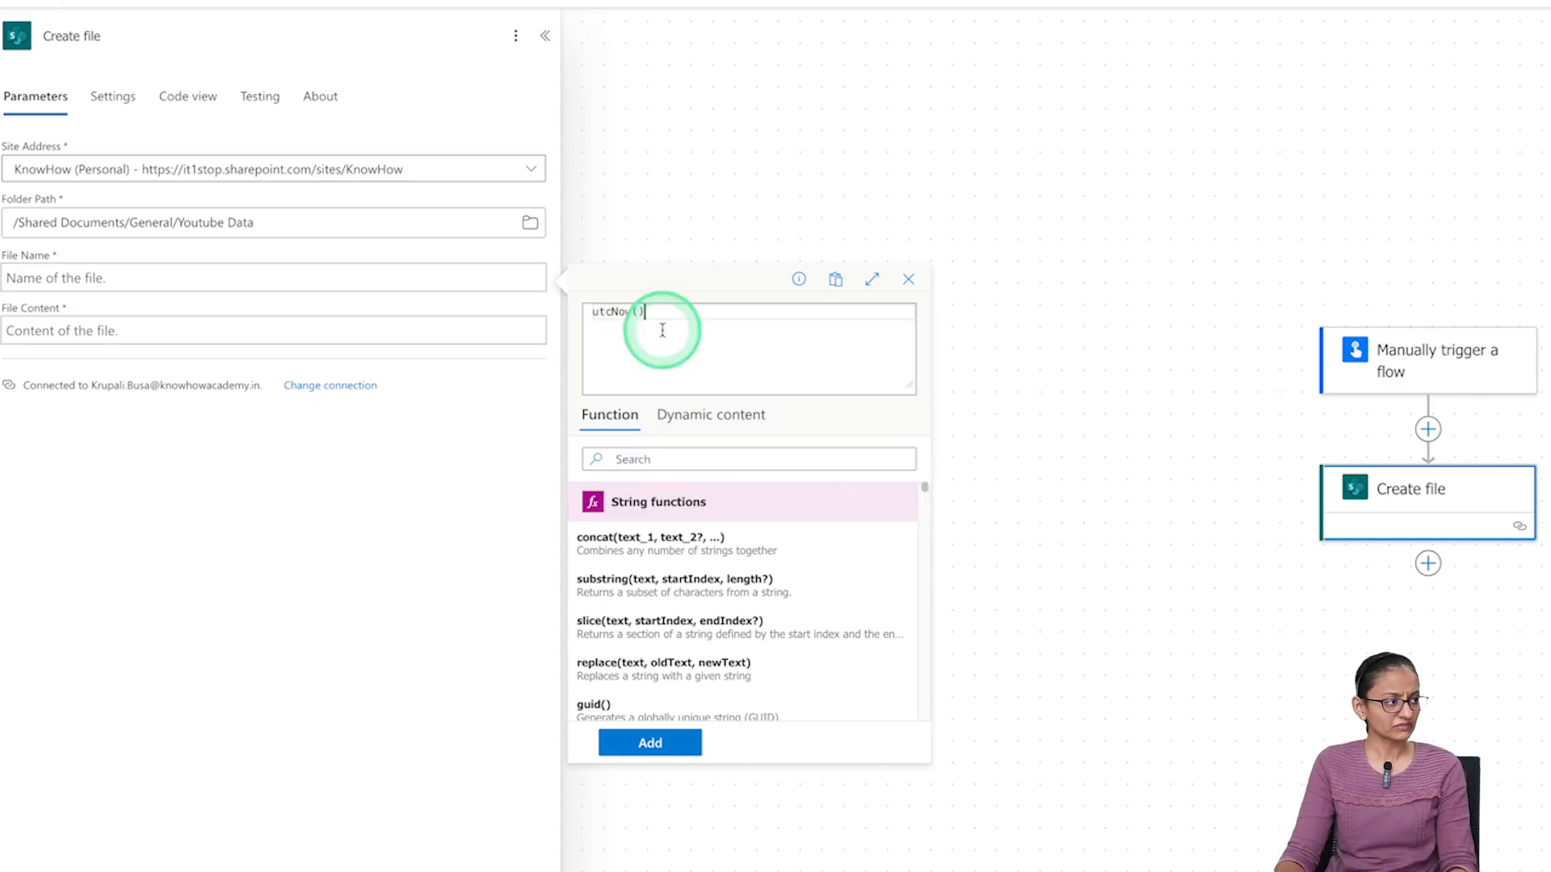
Complete the expression as utcNow('MMMM'), add it to the file name and append the extension .xlsx
left_click(737, 326)
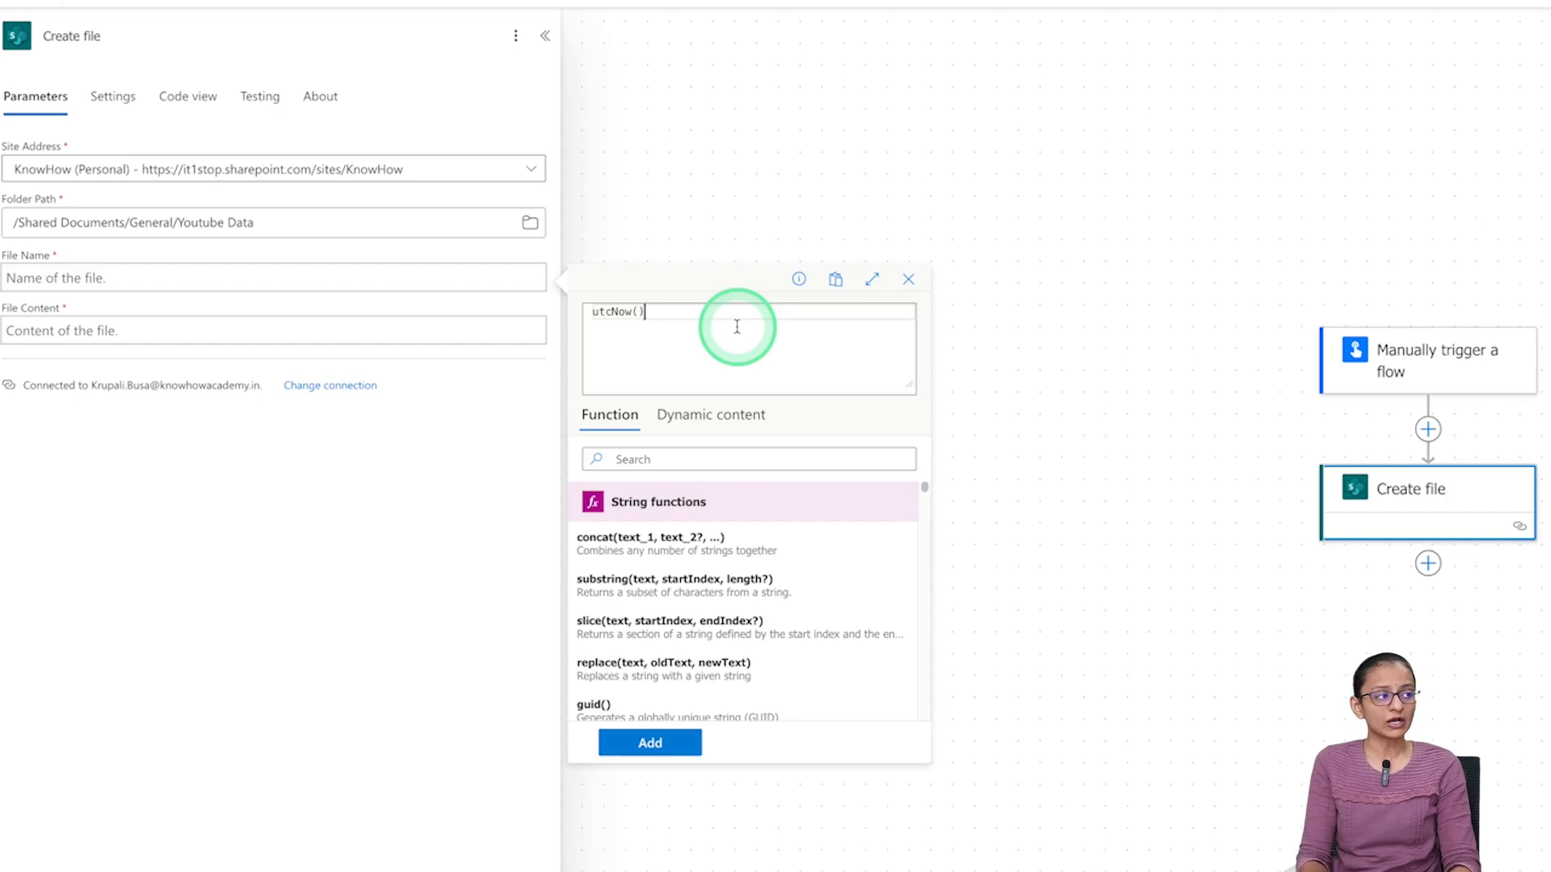
key("Left")
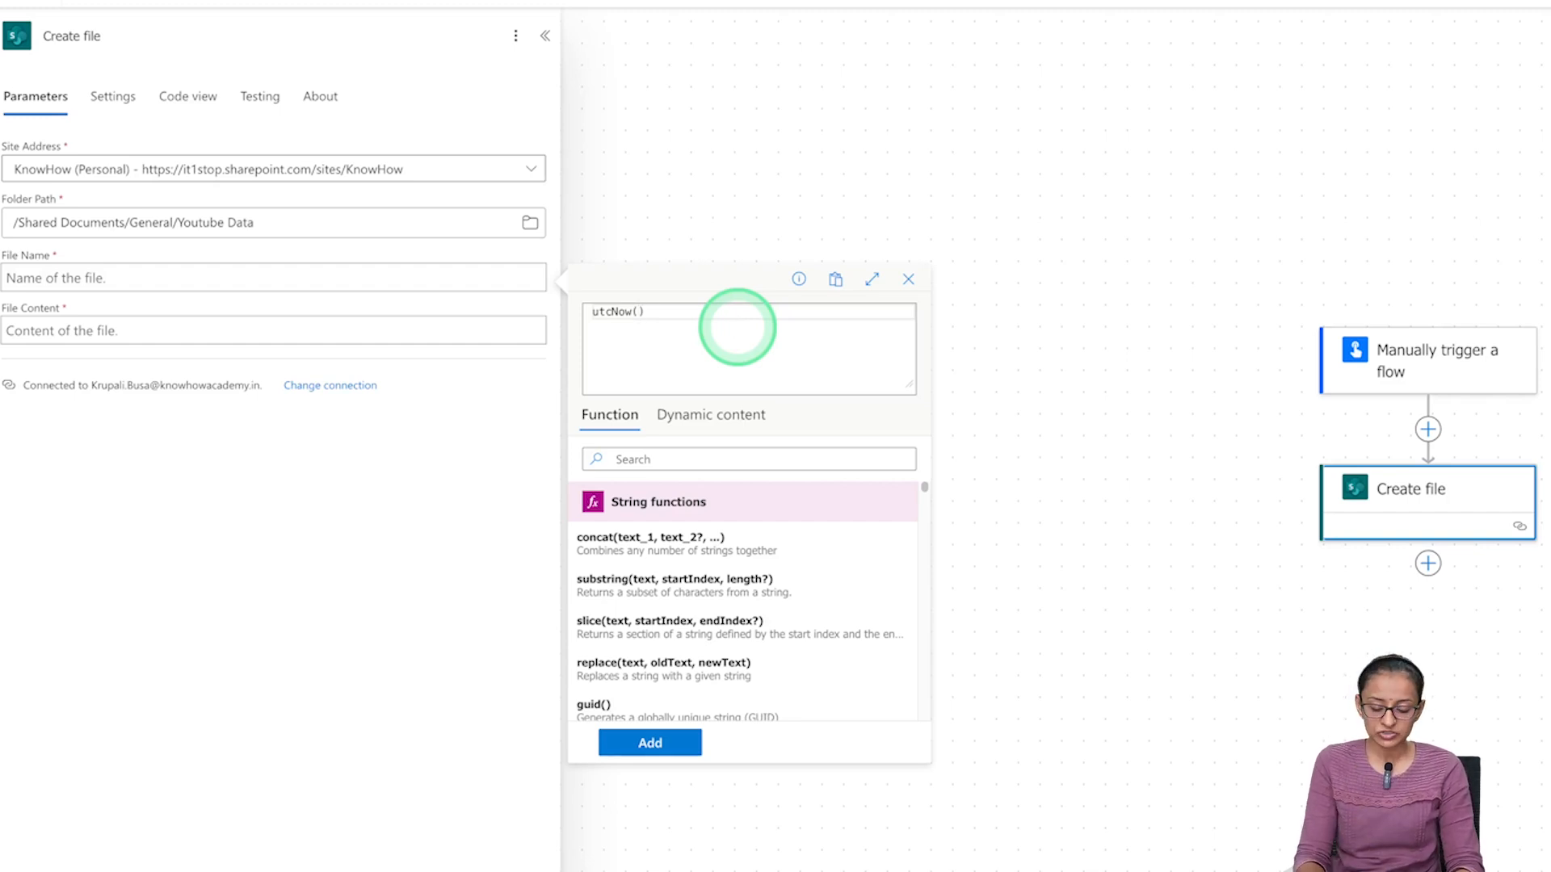
type("''")
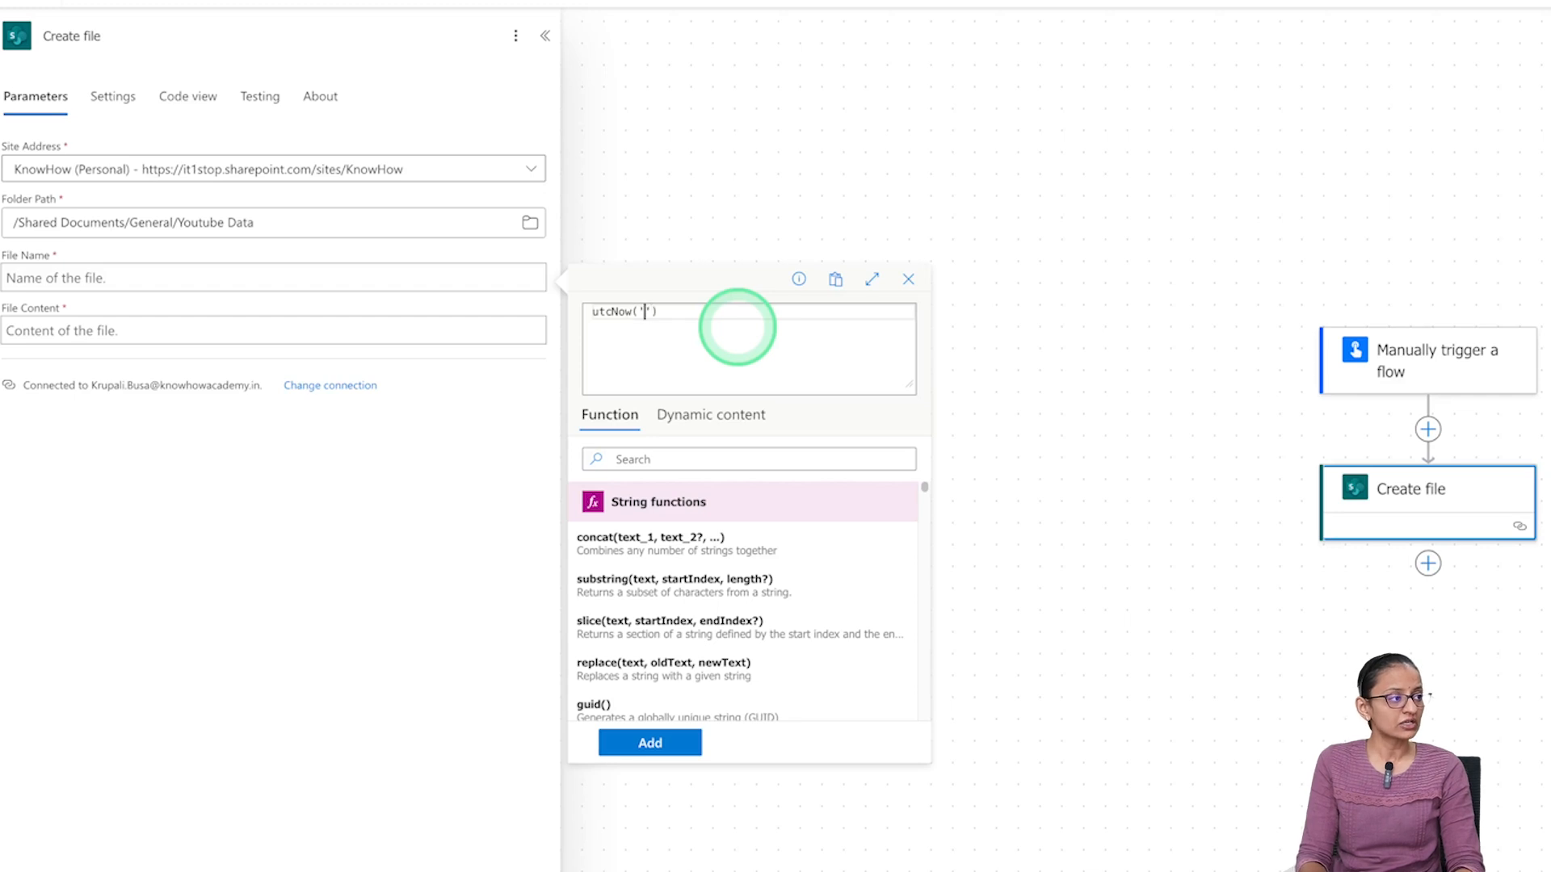
type("MMMM")
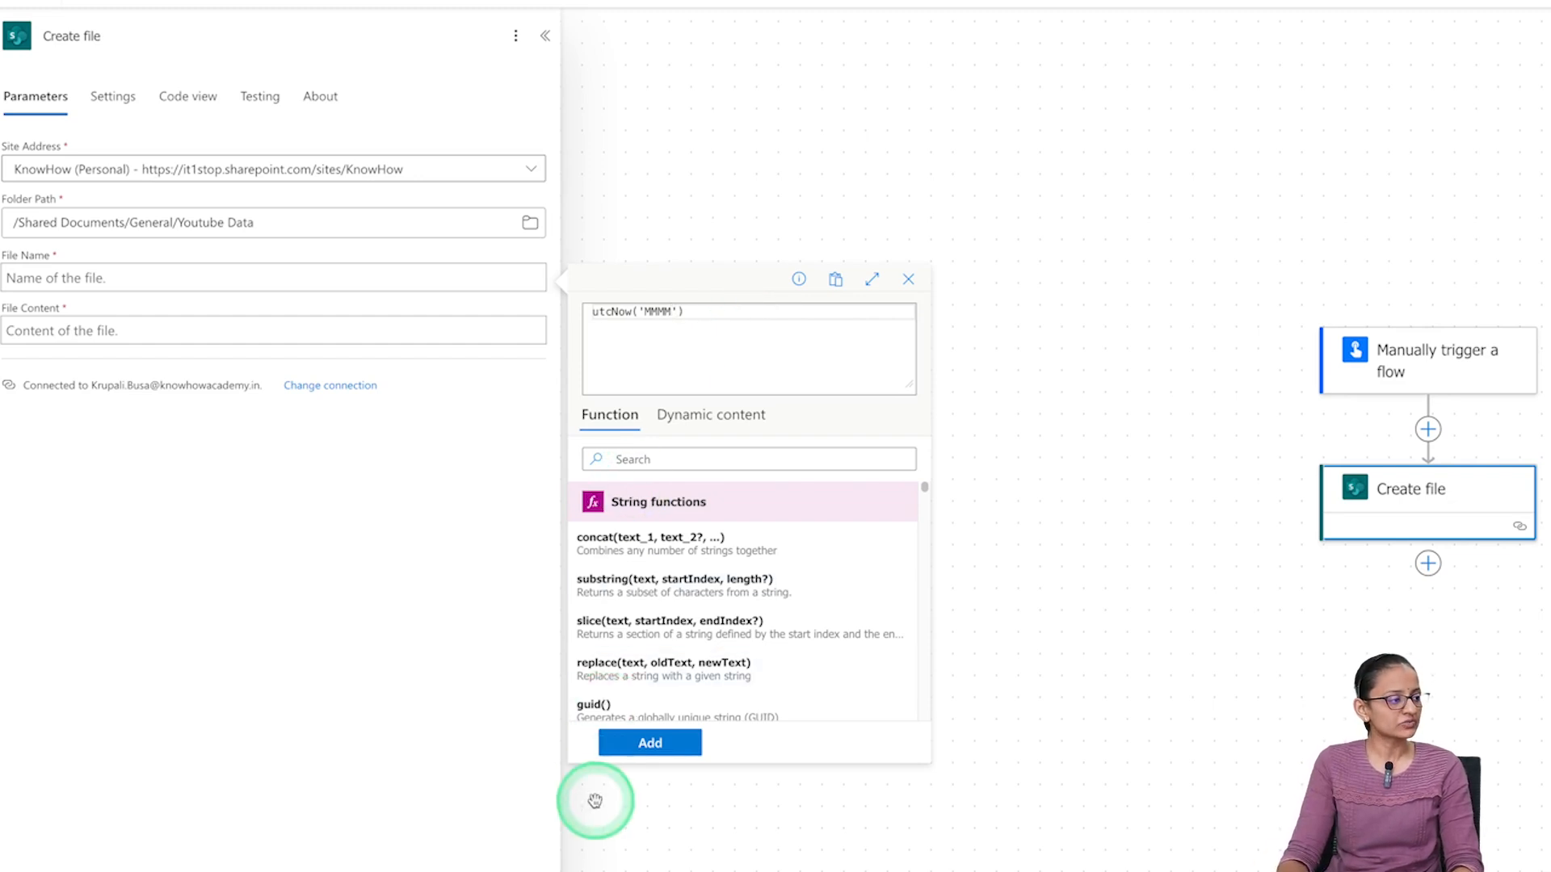
left_click(651, 742)
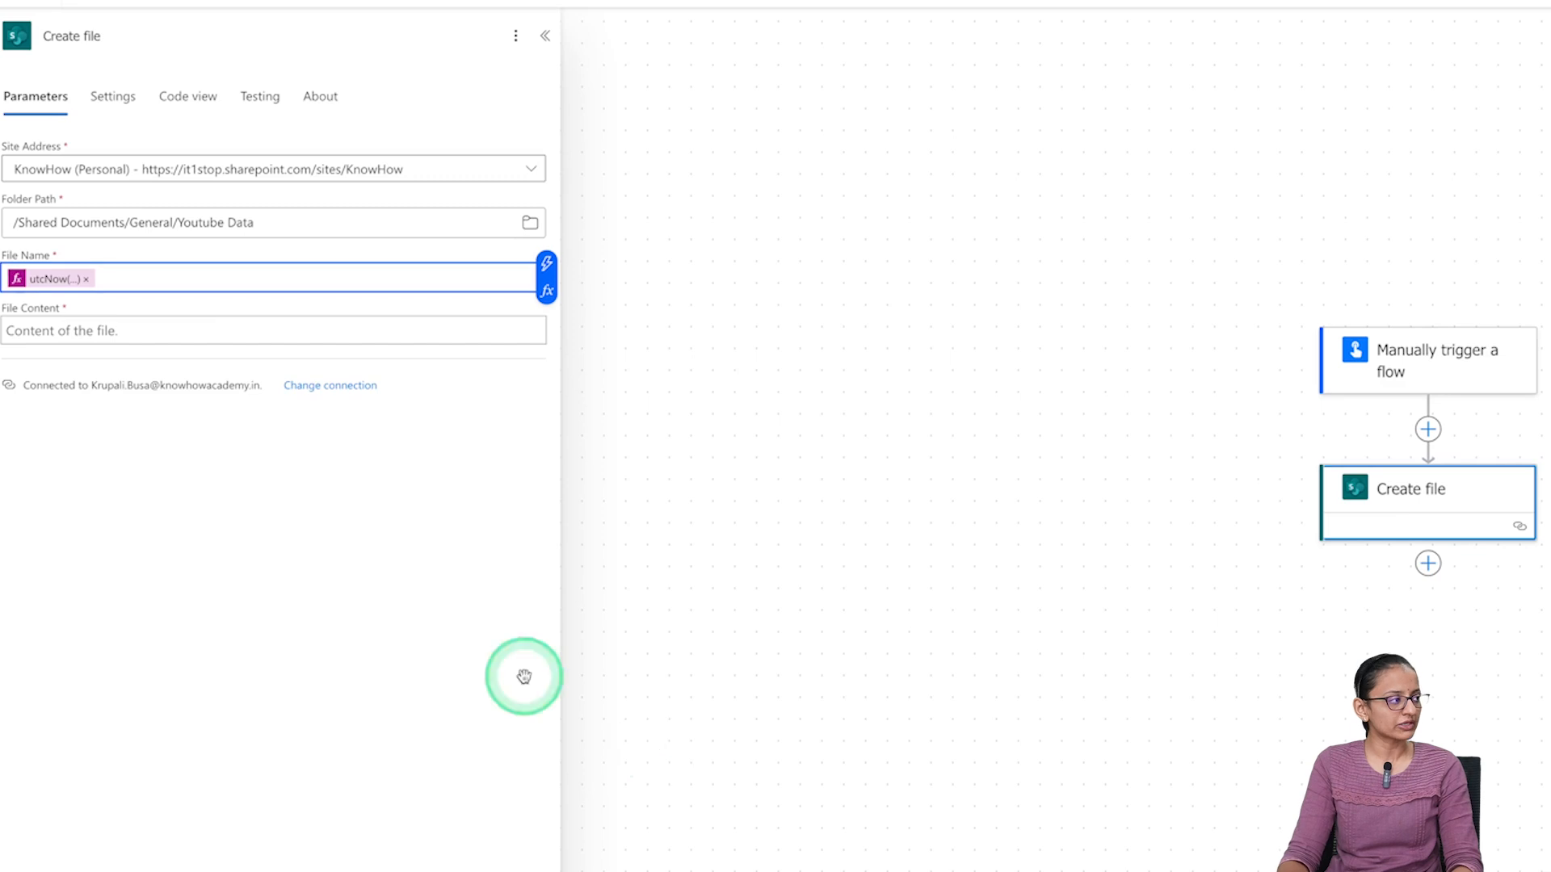
left_click(250, 275)
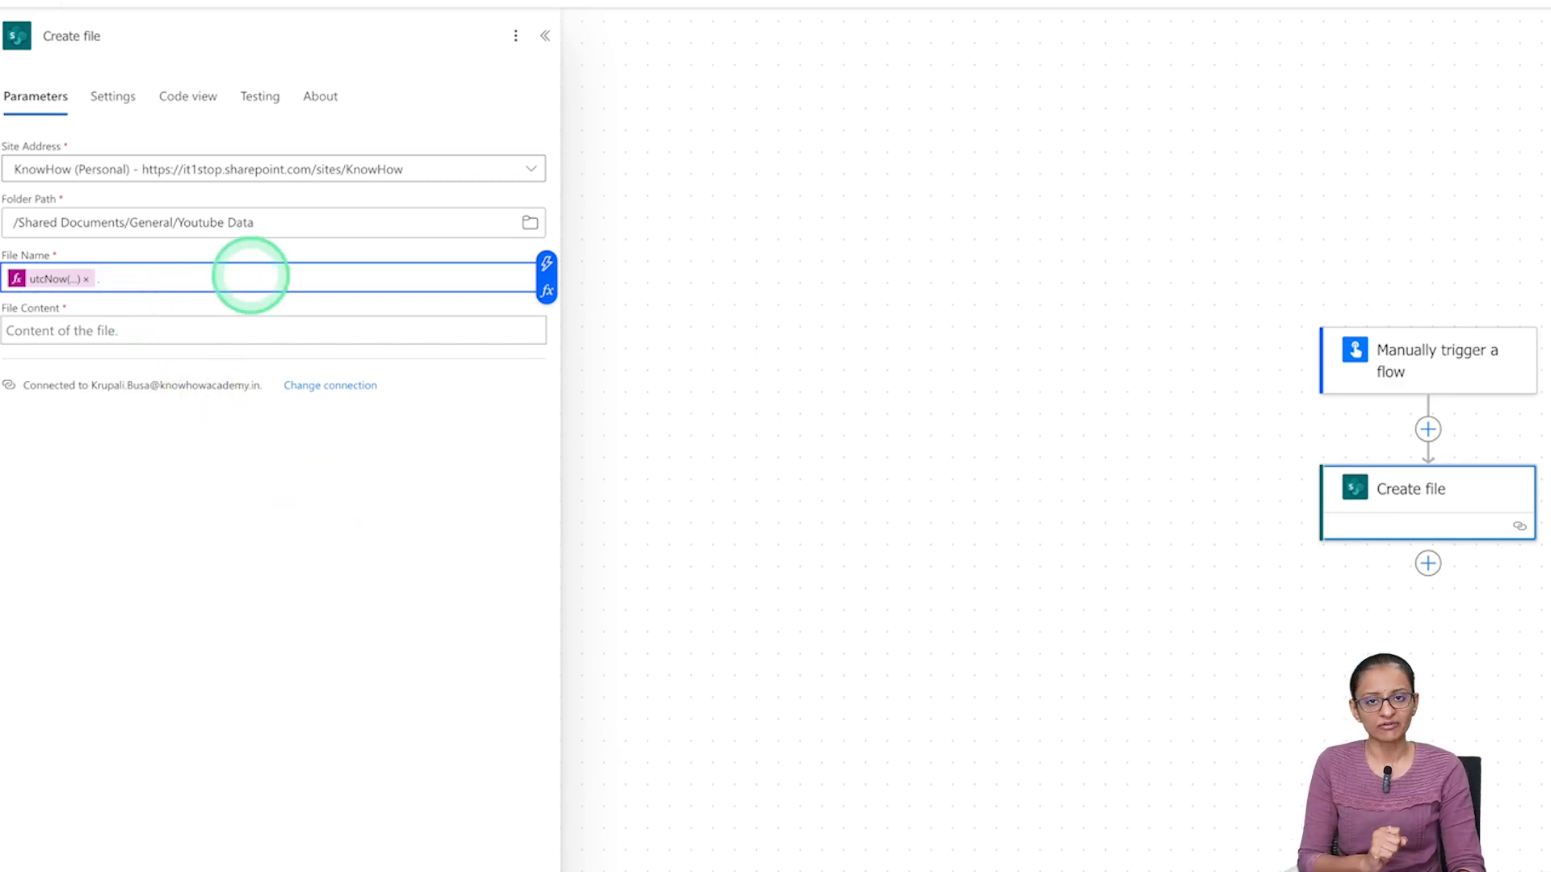
type(".xlsx")
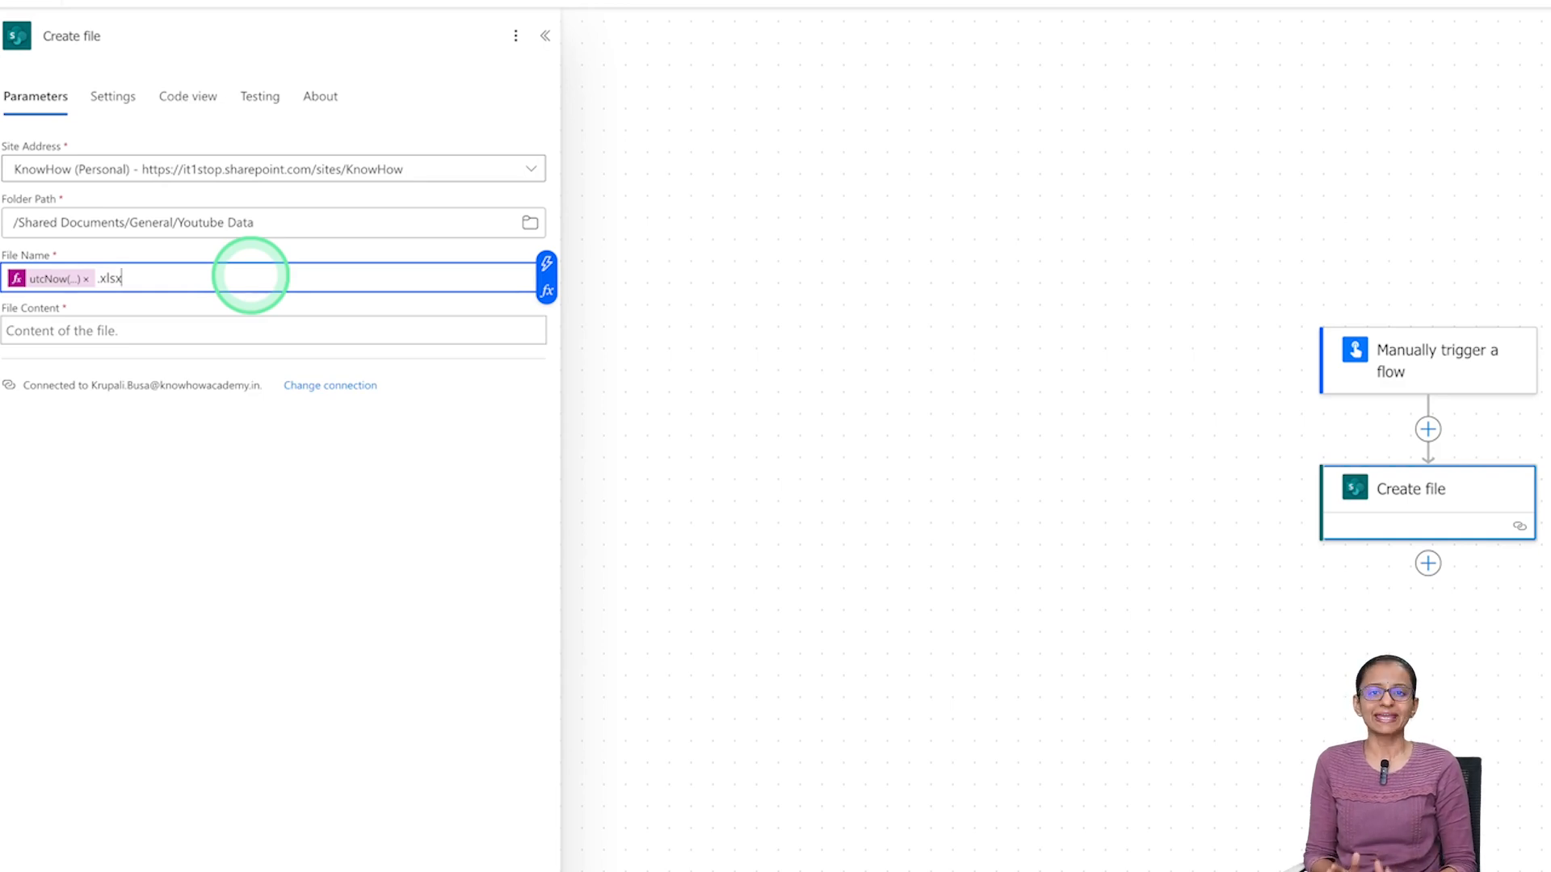
Fill the Create file action's file content with a blank space and save the flow
left_click(117, 331)
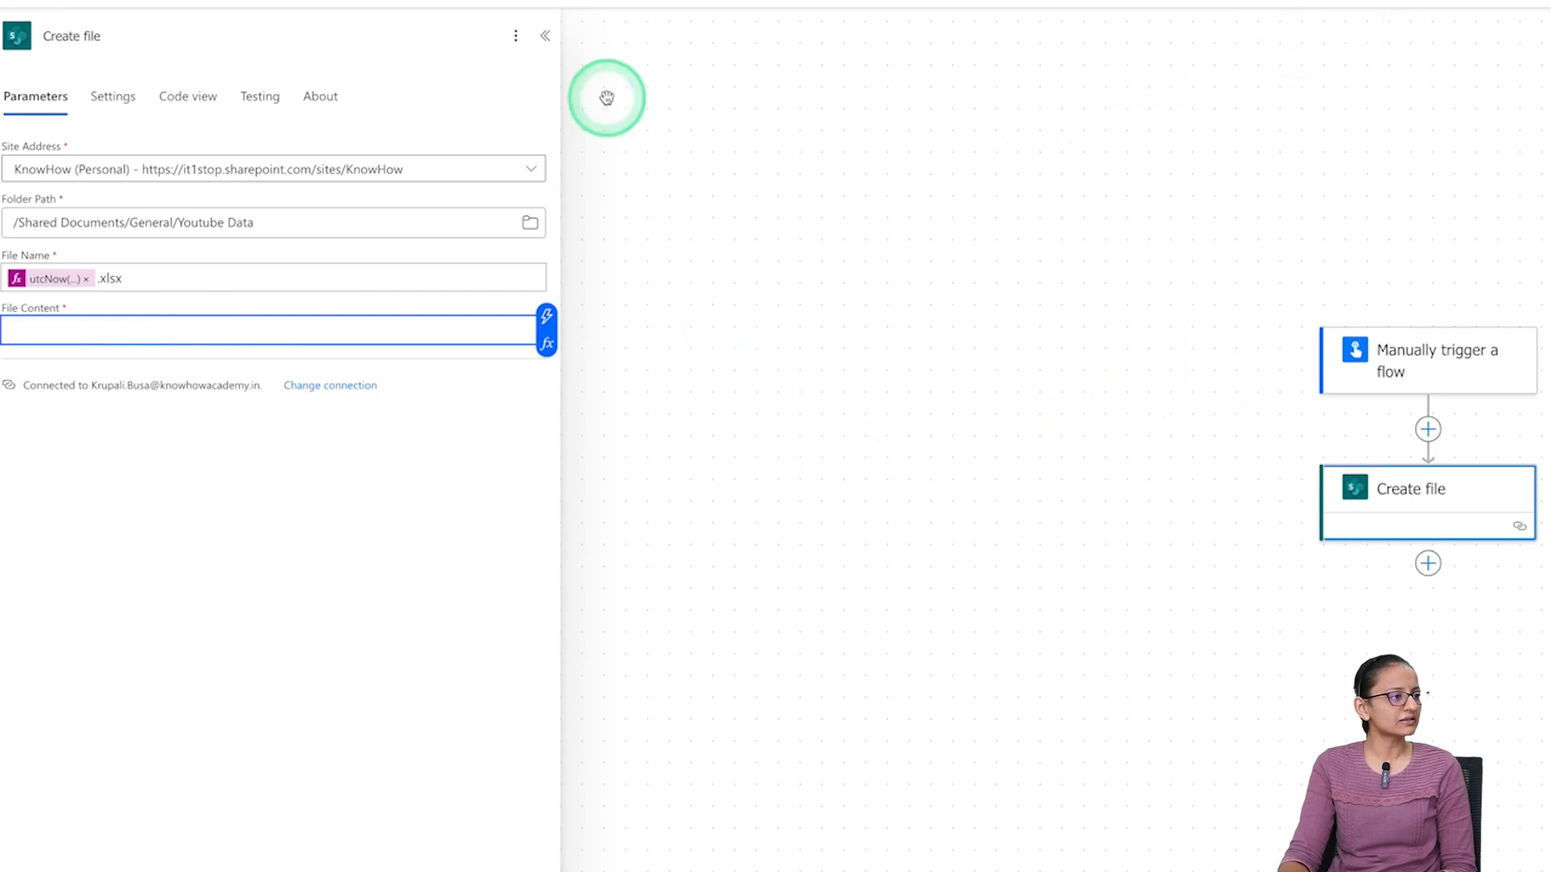
left_click(1043, 396)
left_click(1522, 97)
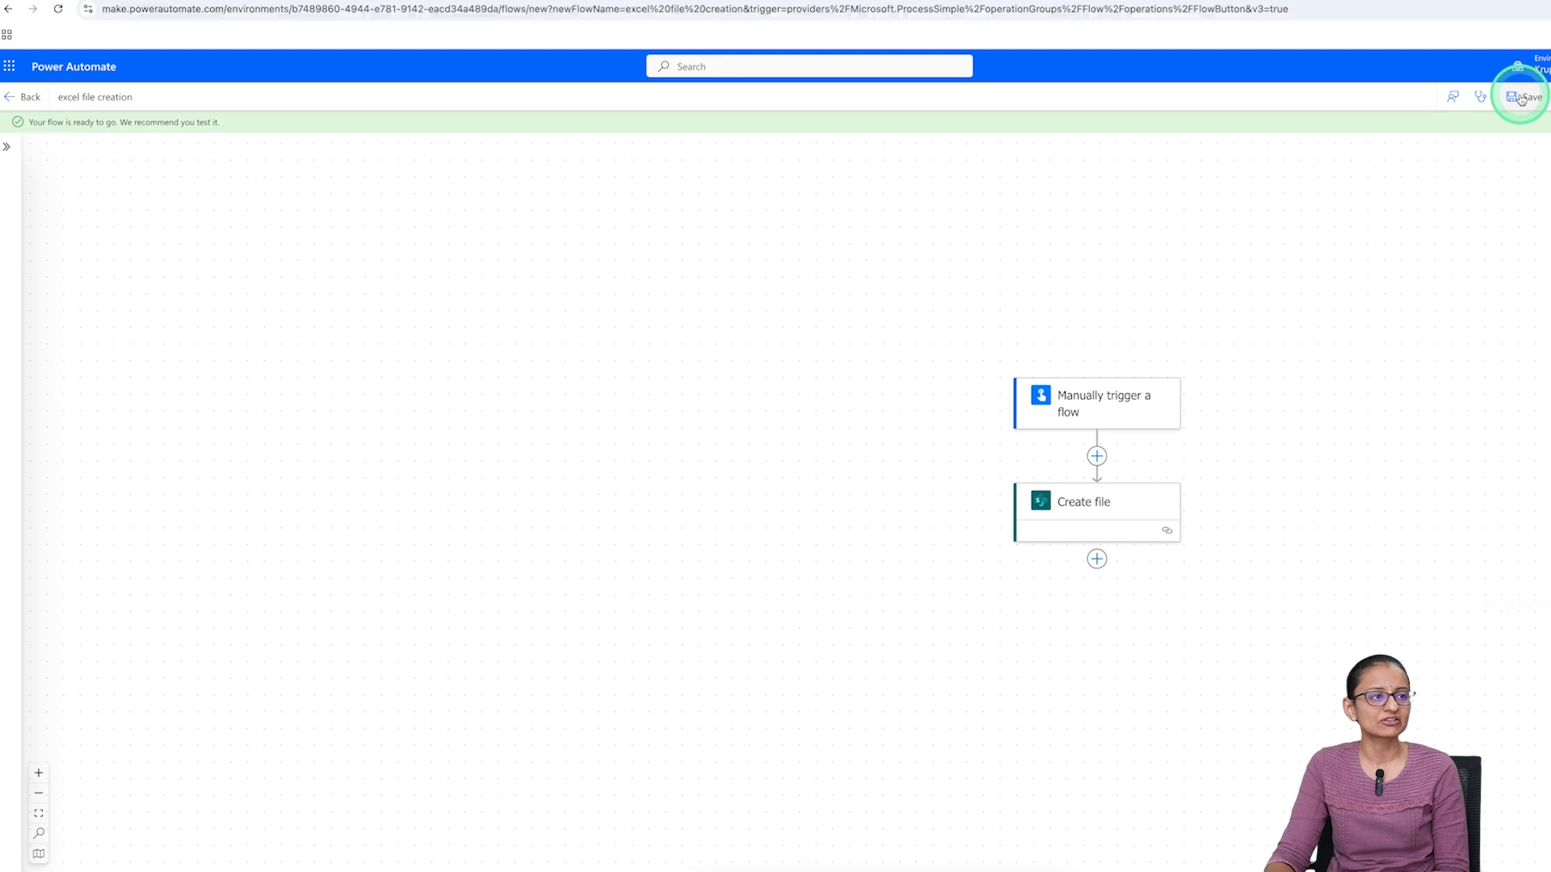
left_click(1527, 97)
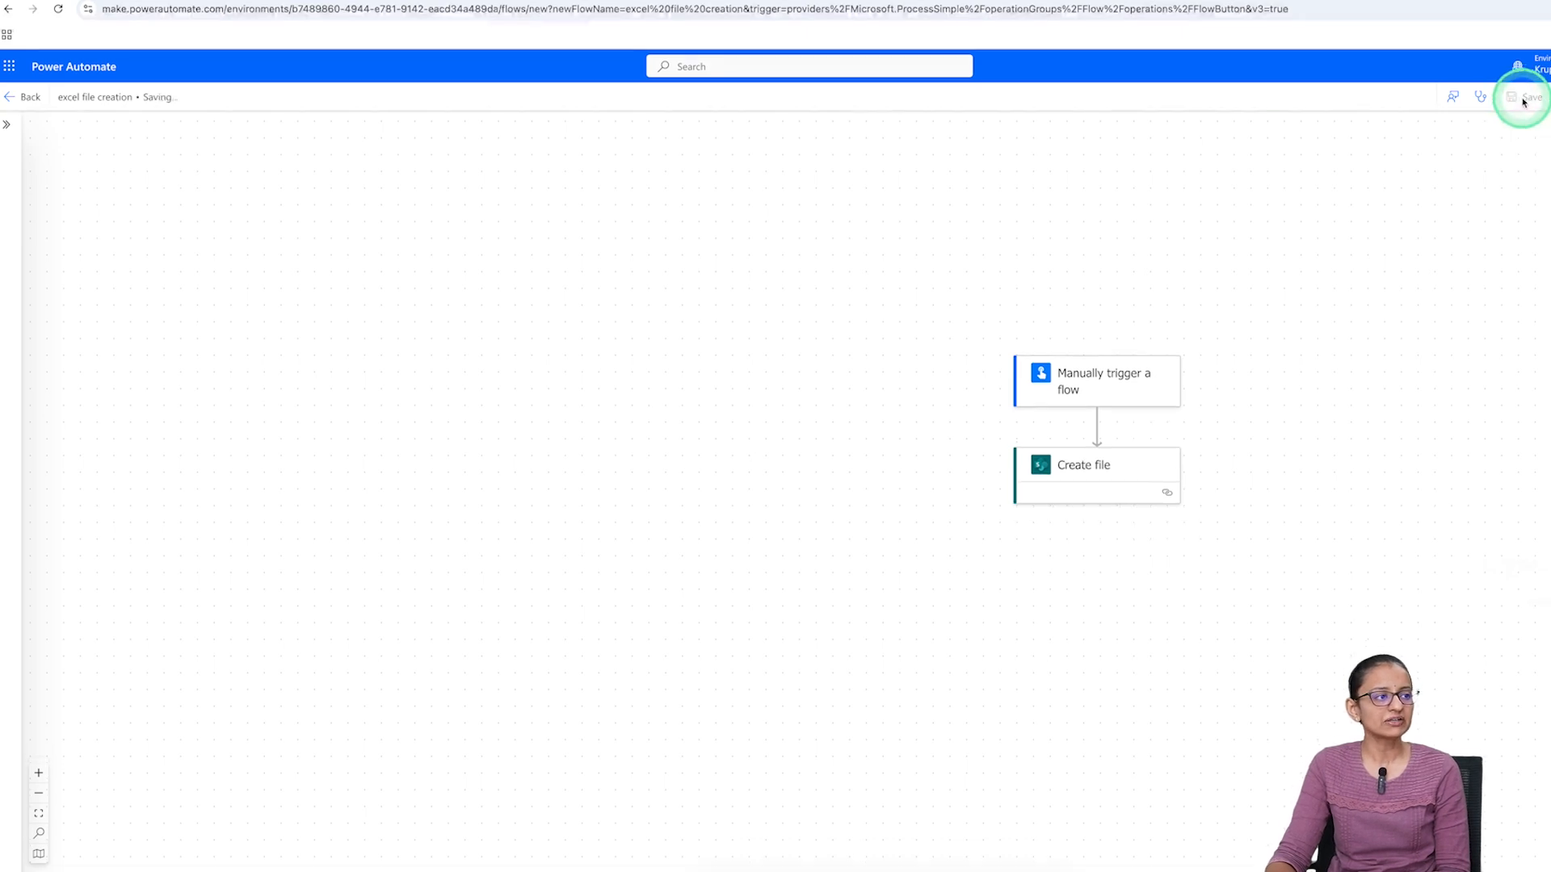
Start a manual test of the flow and check the Youtube Data folder in SharePoint before running it
left_click(1548, 100)
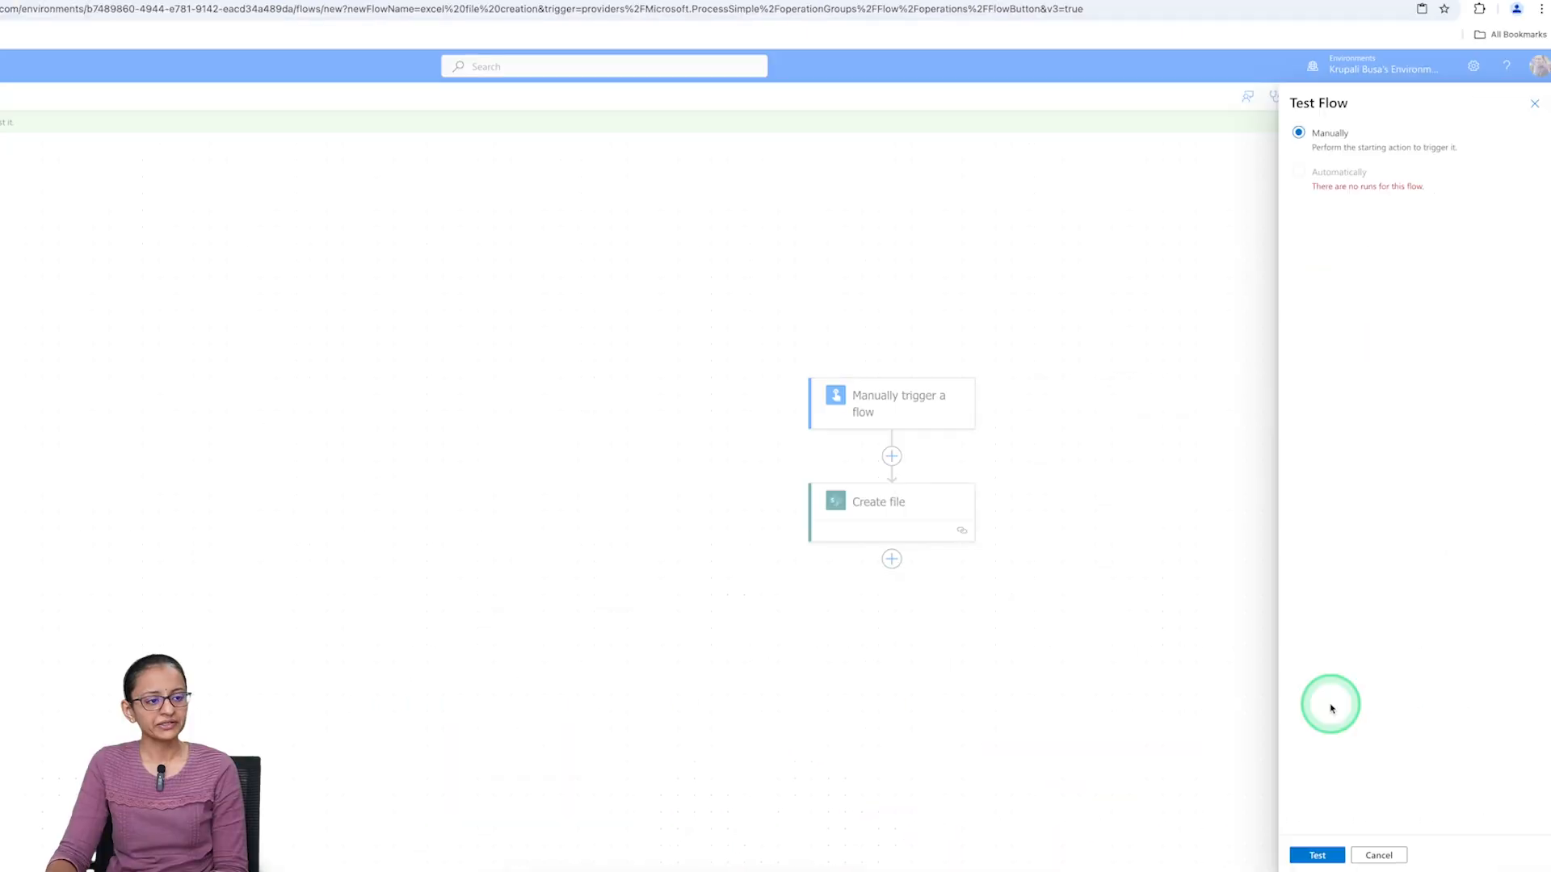
left_click(1317, 855)
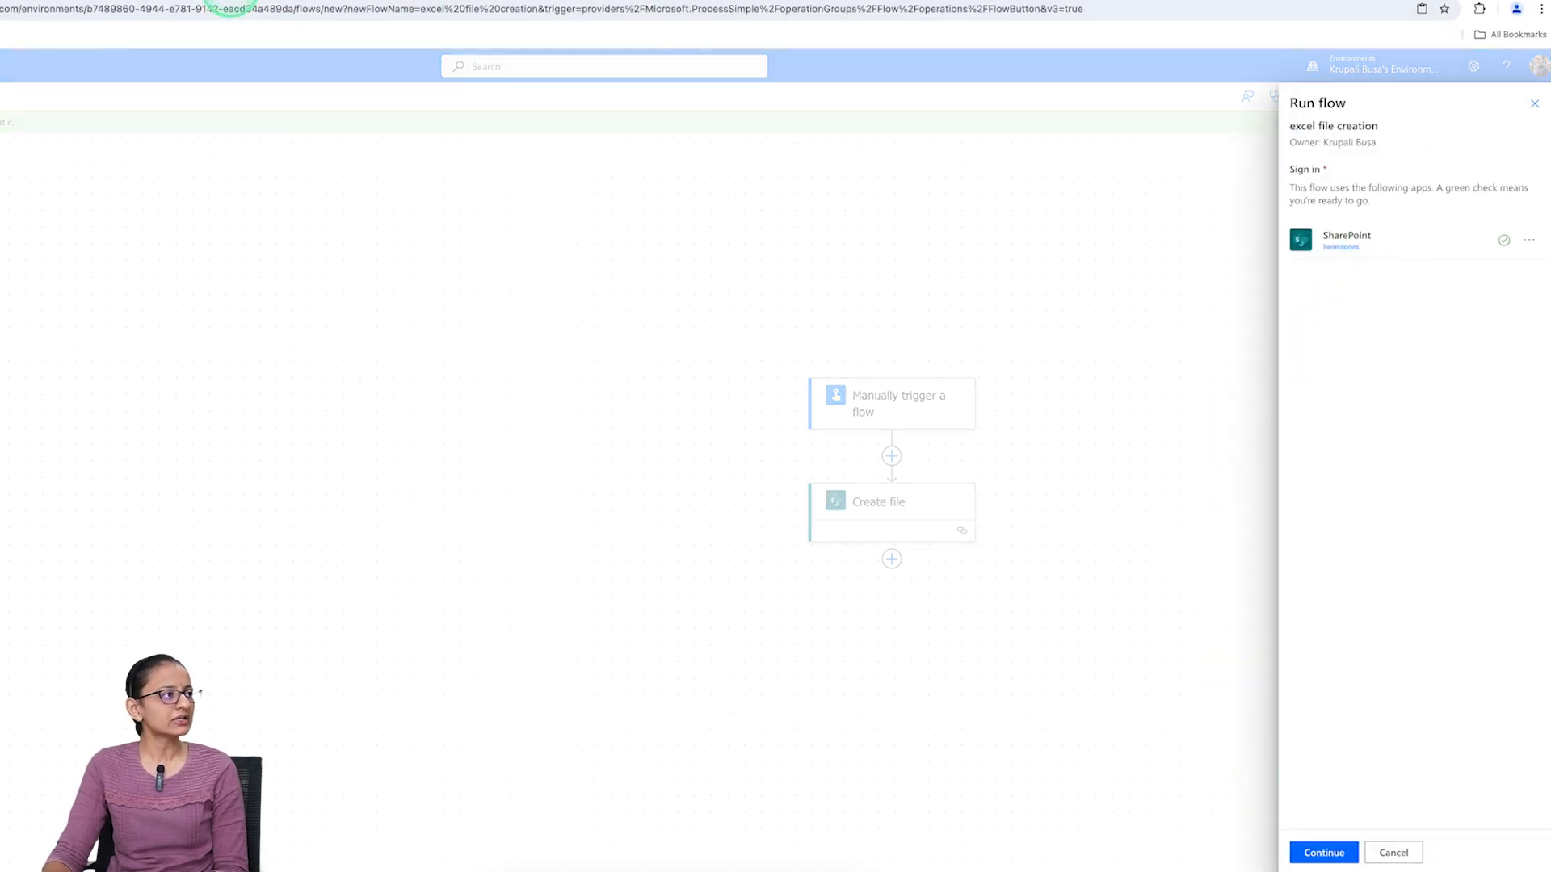
left_click(245, 1)
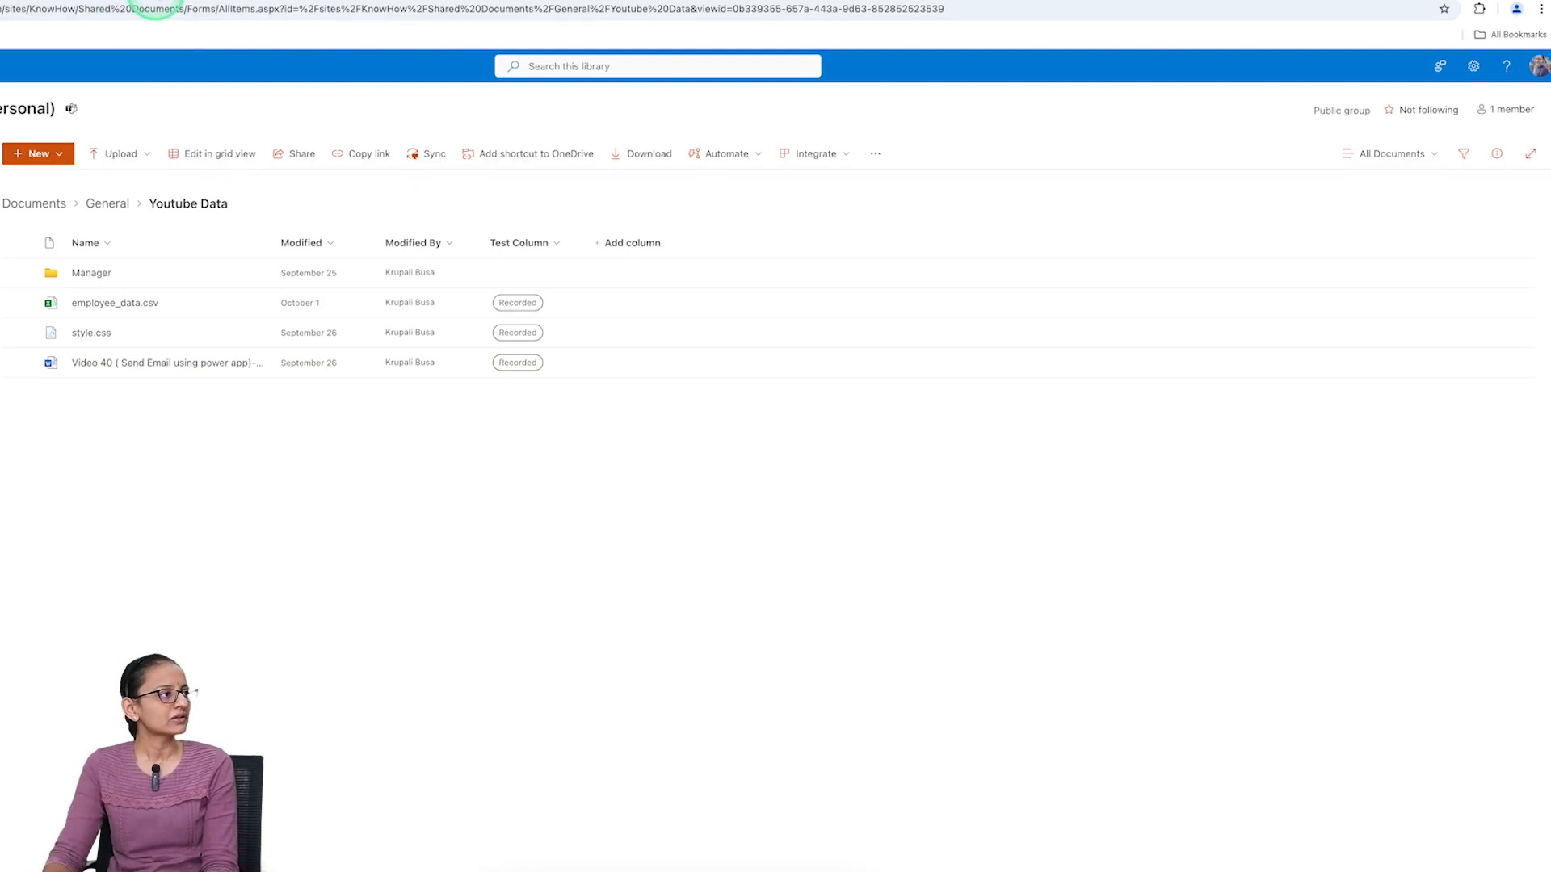
left_click(415, 0)
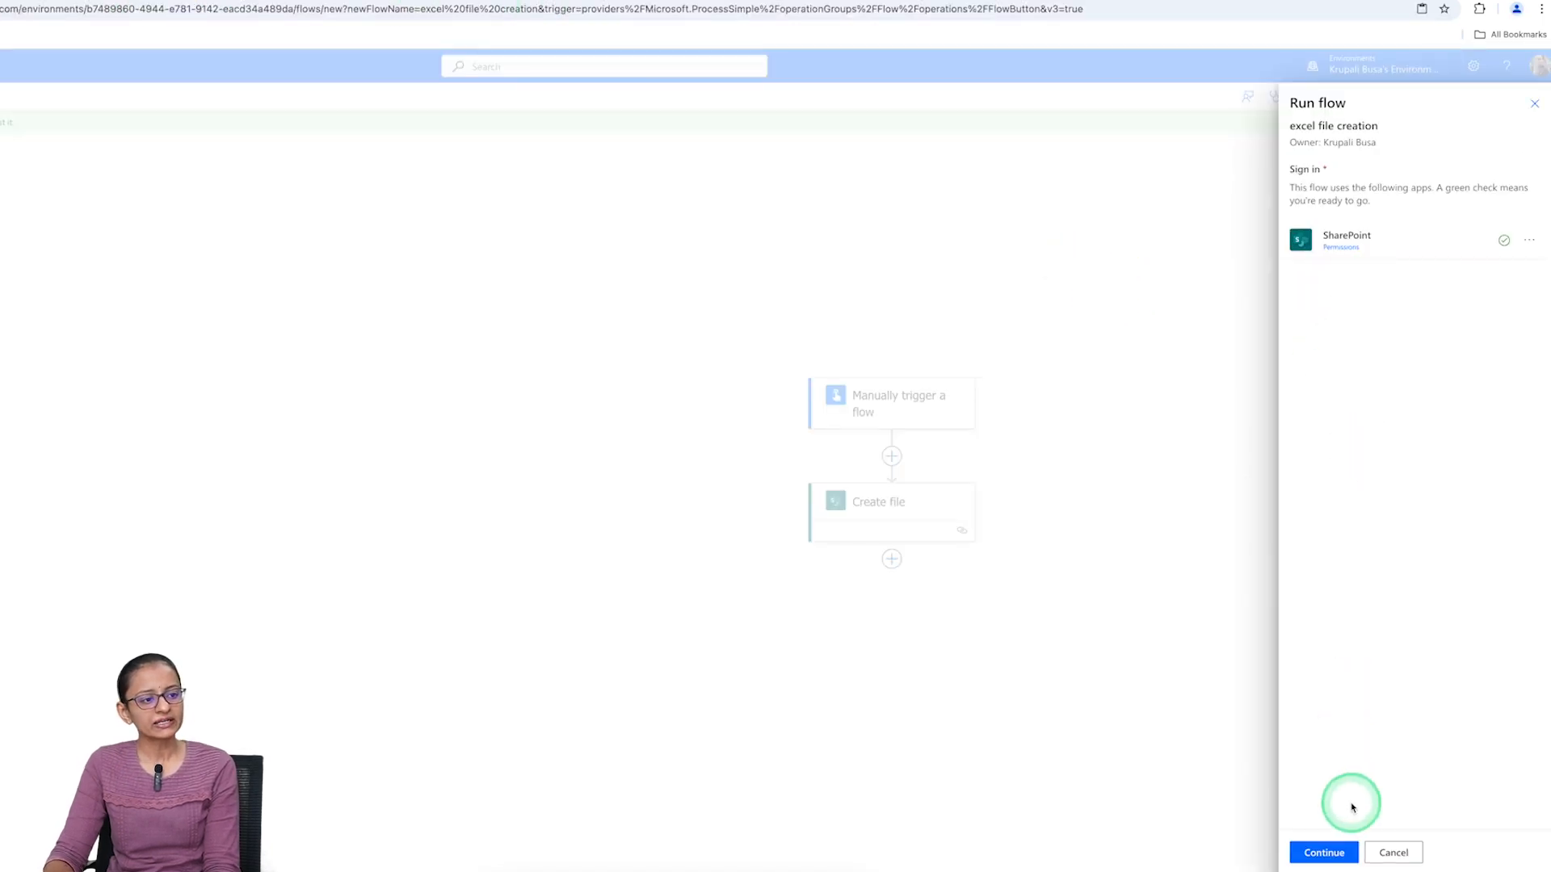
Run the flow with the SharePoint connection and reopen it for editing
left_click(1329, 853)
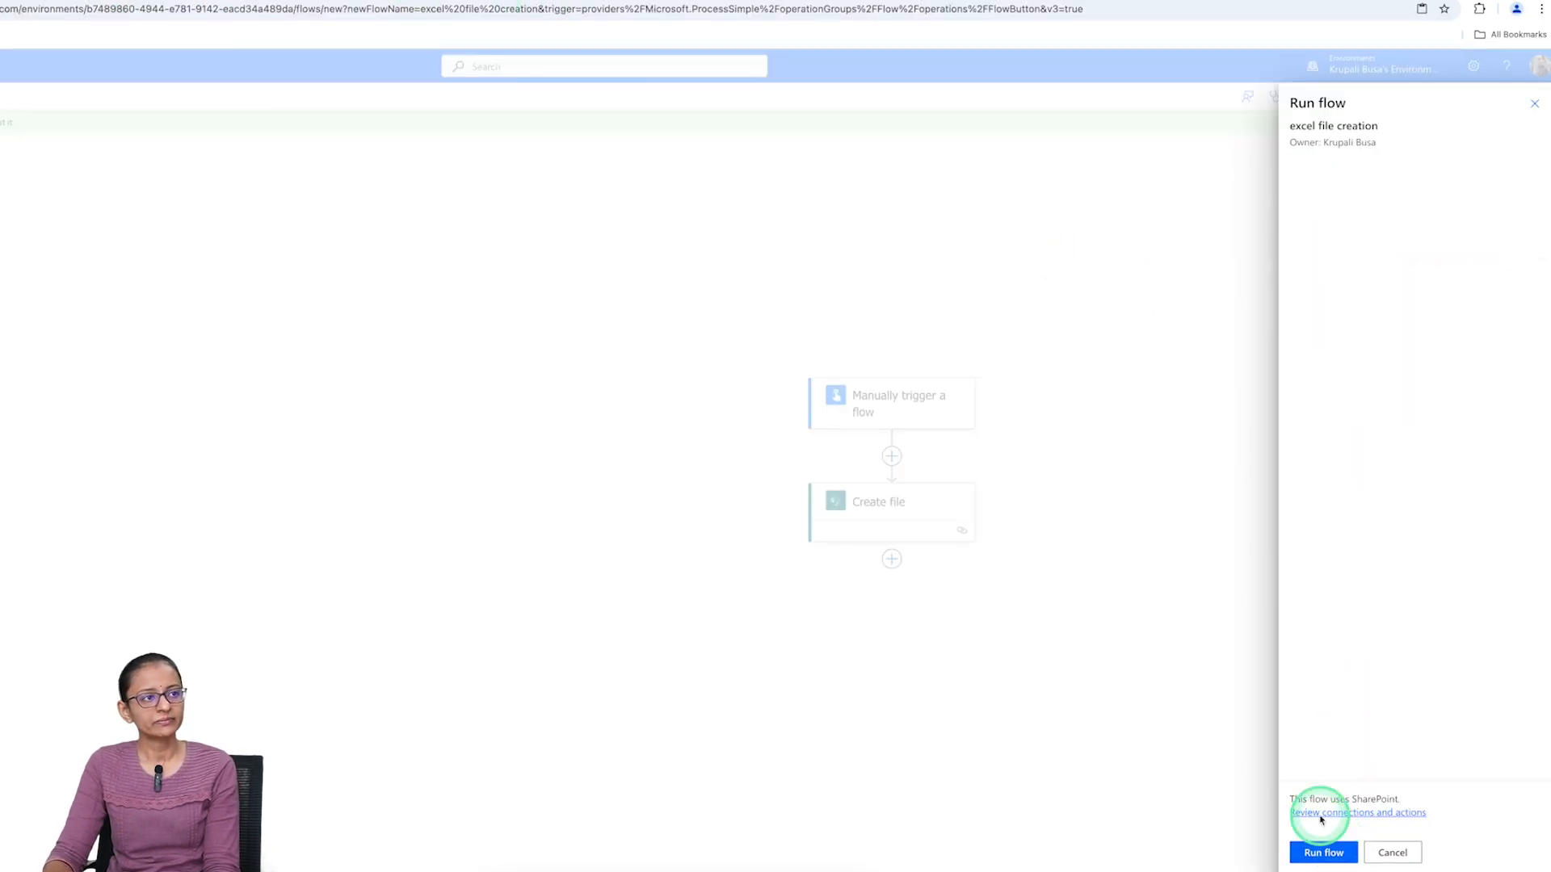
left_click(1323, 853)
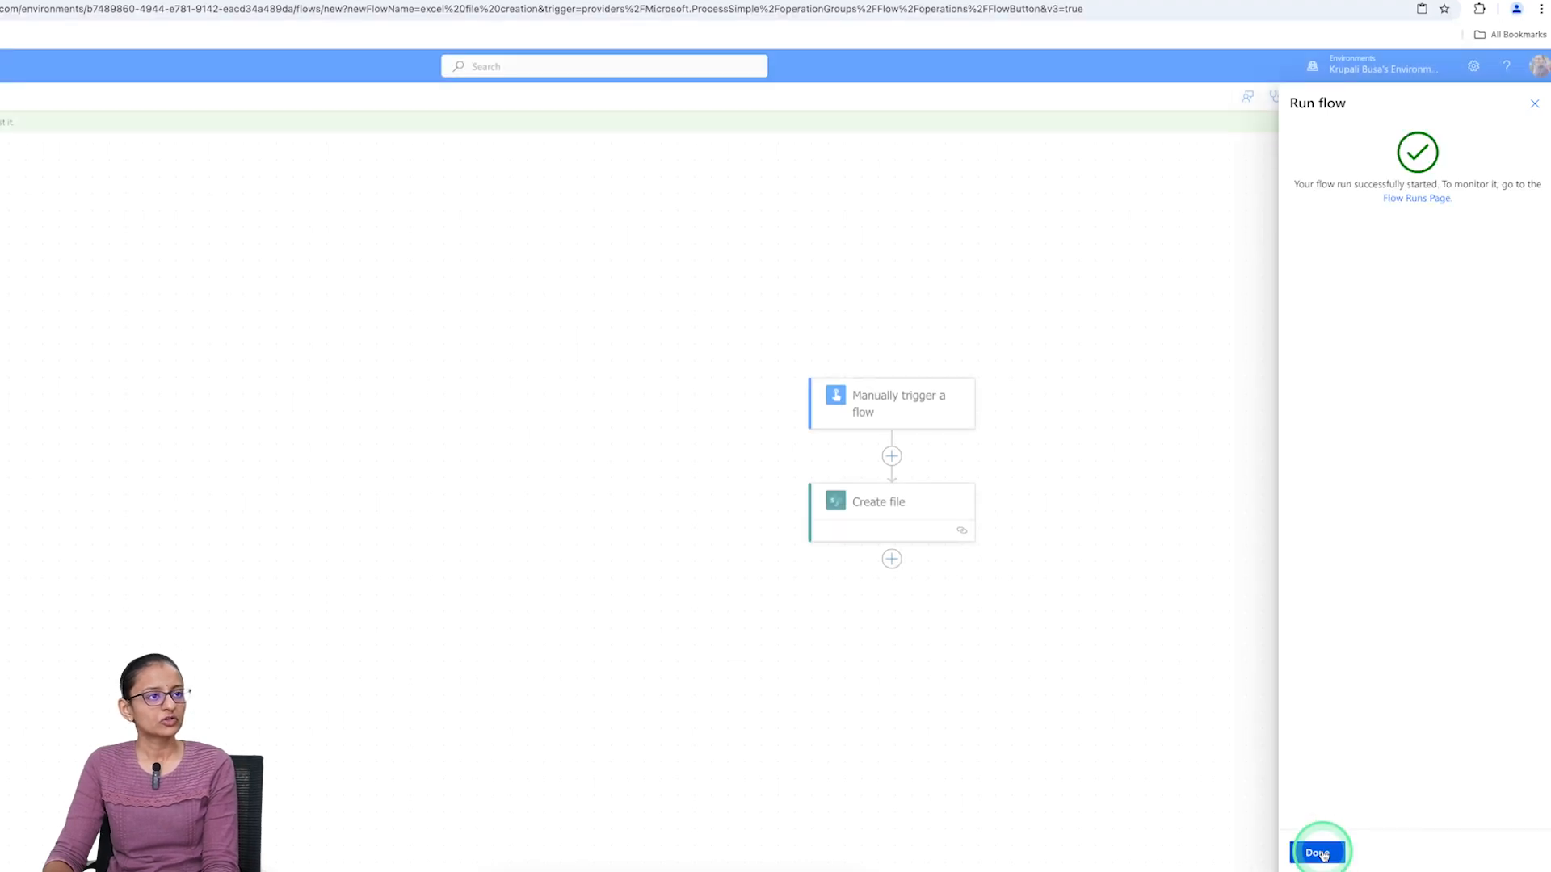
left_click(1318, 853)
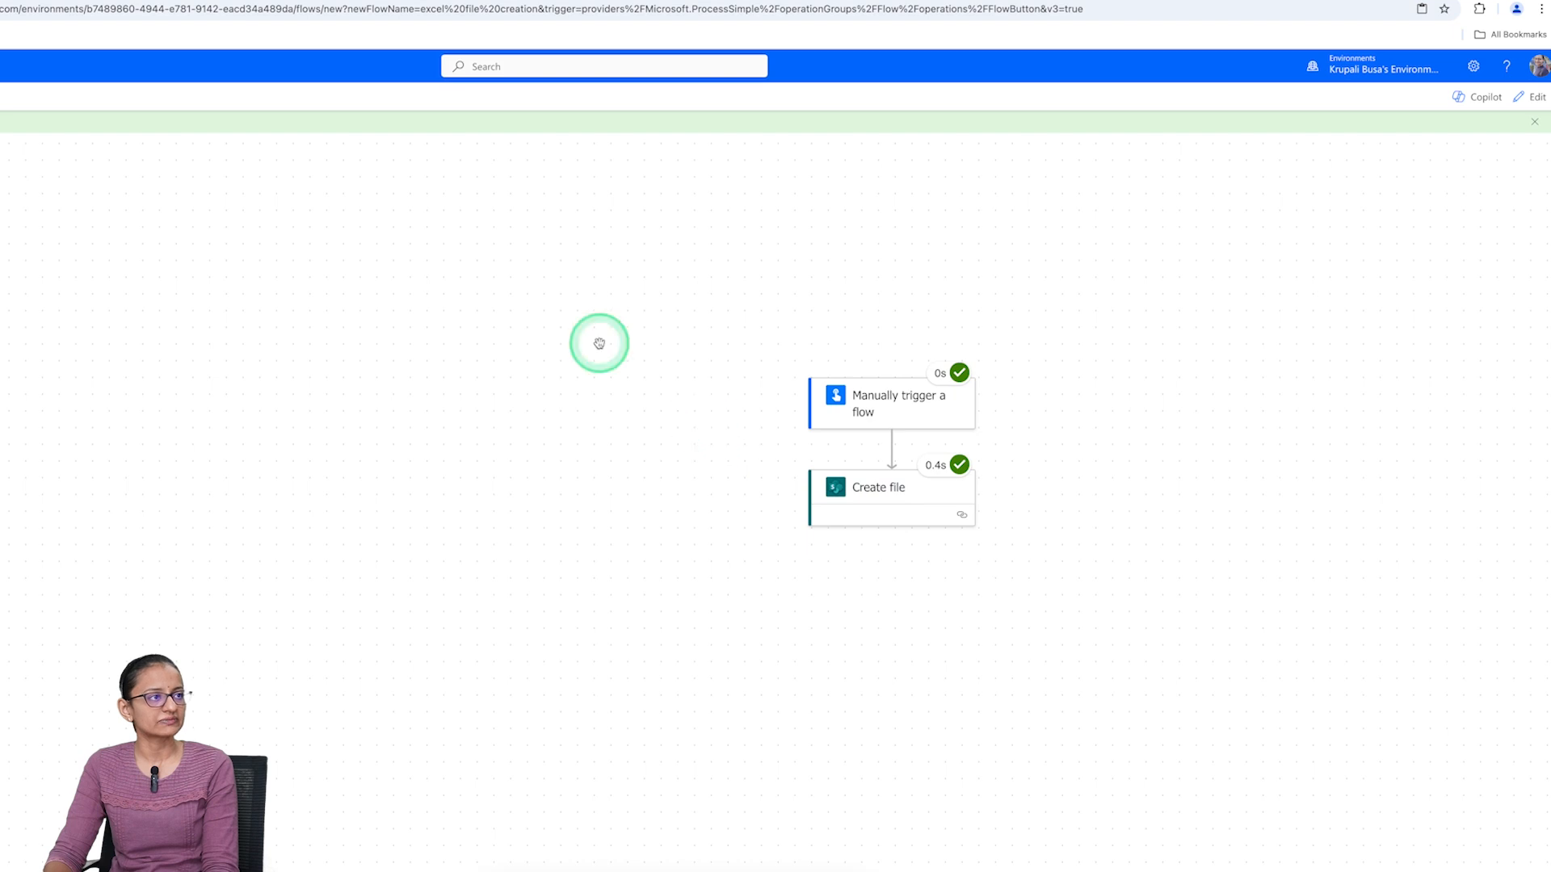
left_click(1539, 98)
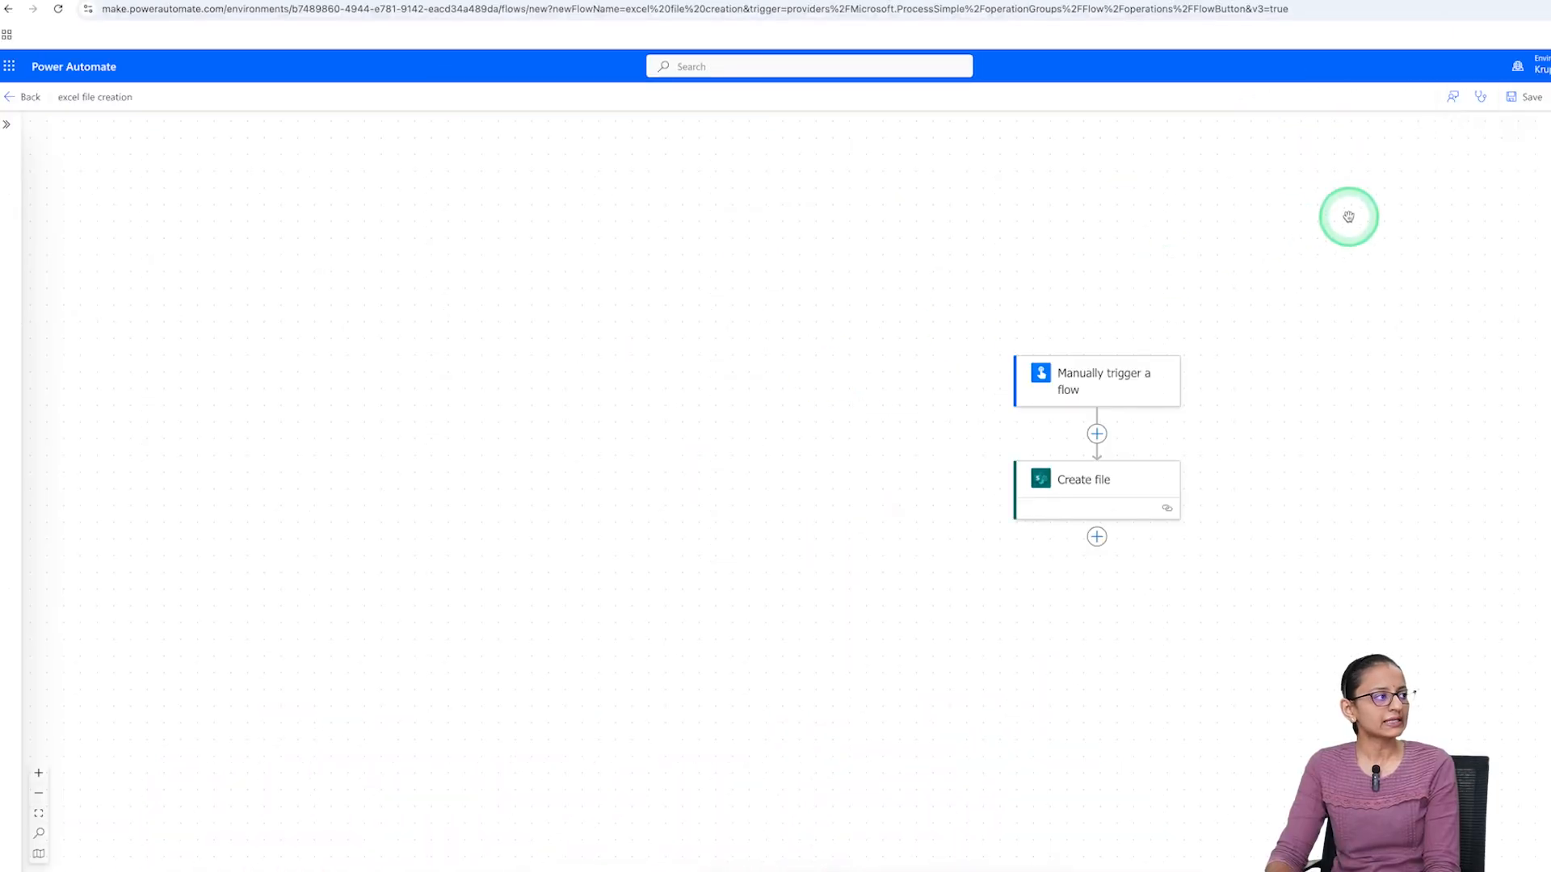
Refresh the Youtube Data folder in SharePoint and open November.xlsx
left_click(480, 0)
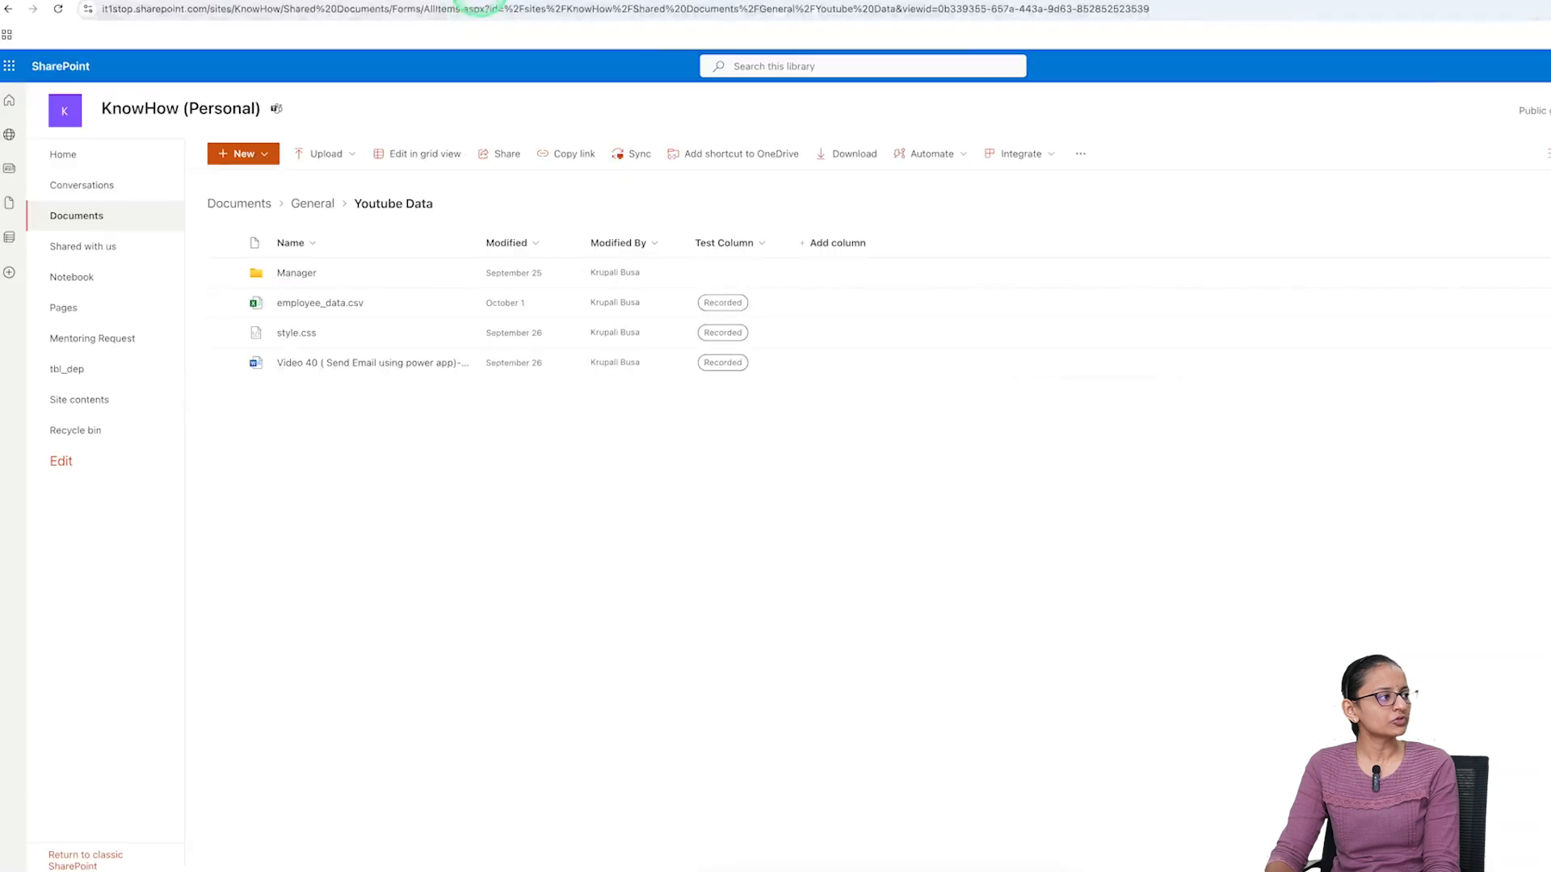
left_click(58, 10)
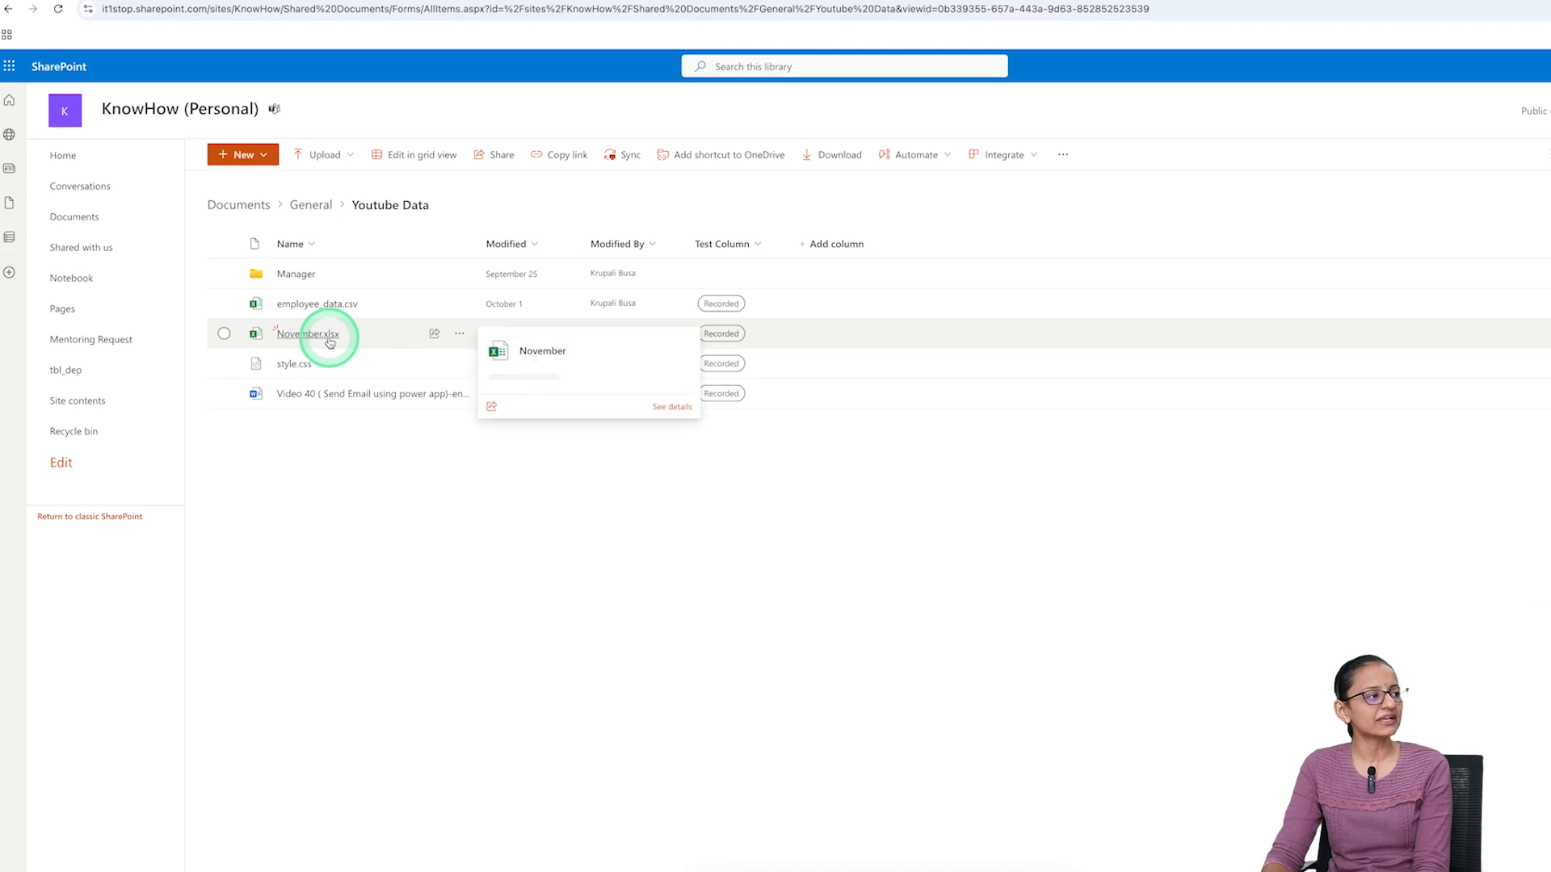
left_click(330, 343)
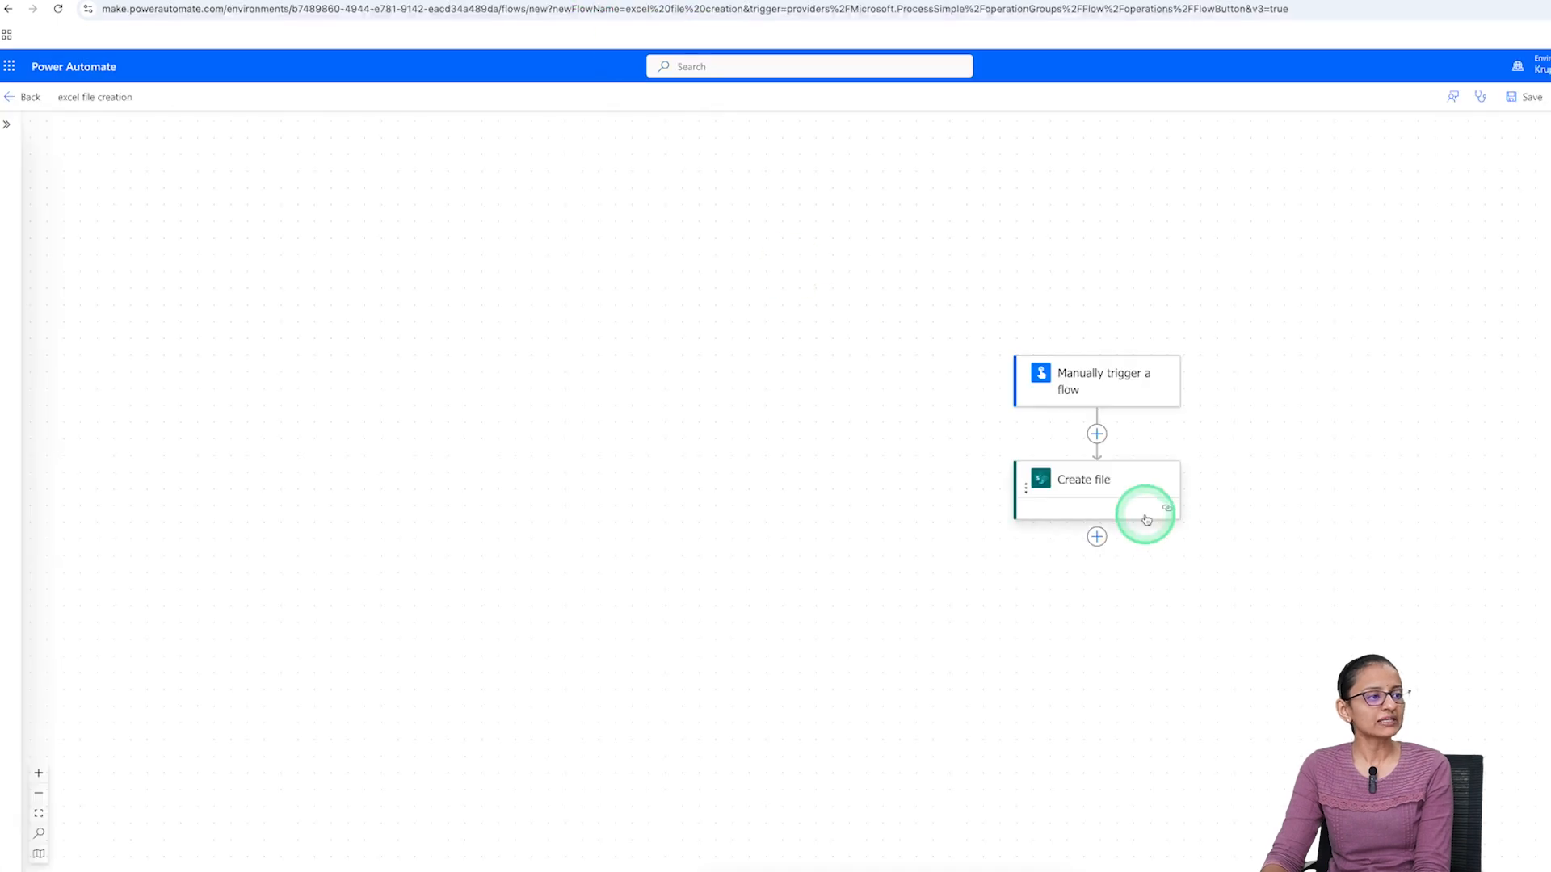
Delete November.xlsx from the Youtube Data folder in SharePoint
left_click(479, 0)
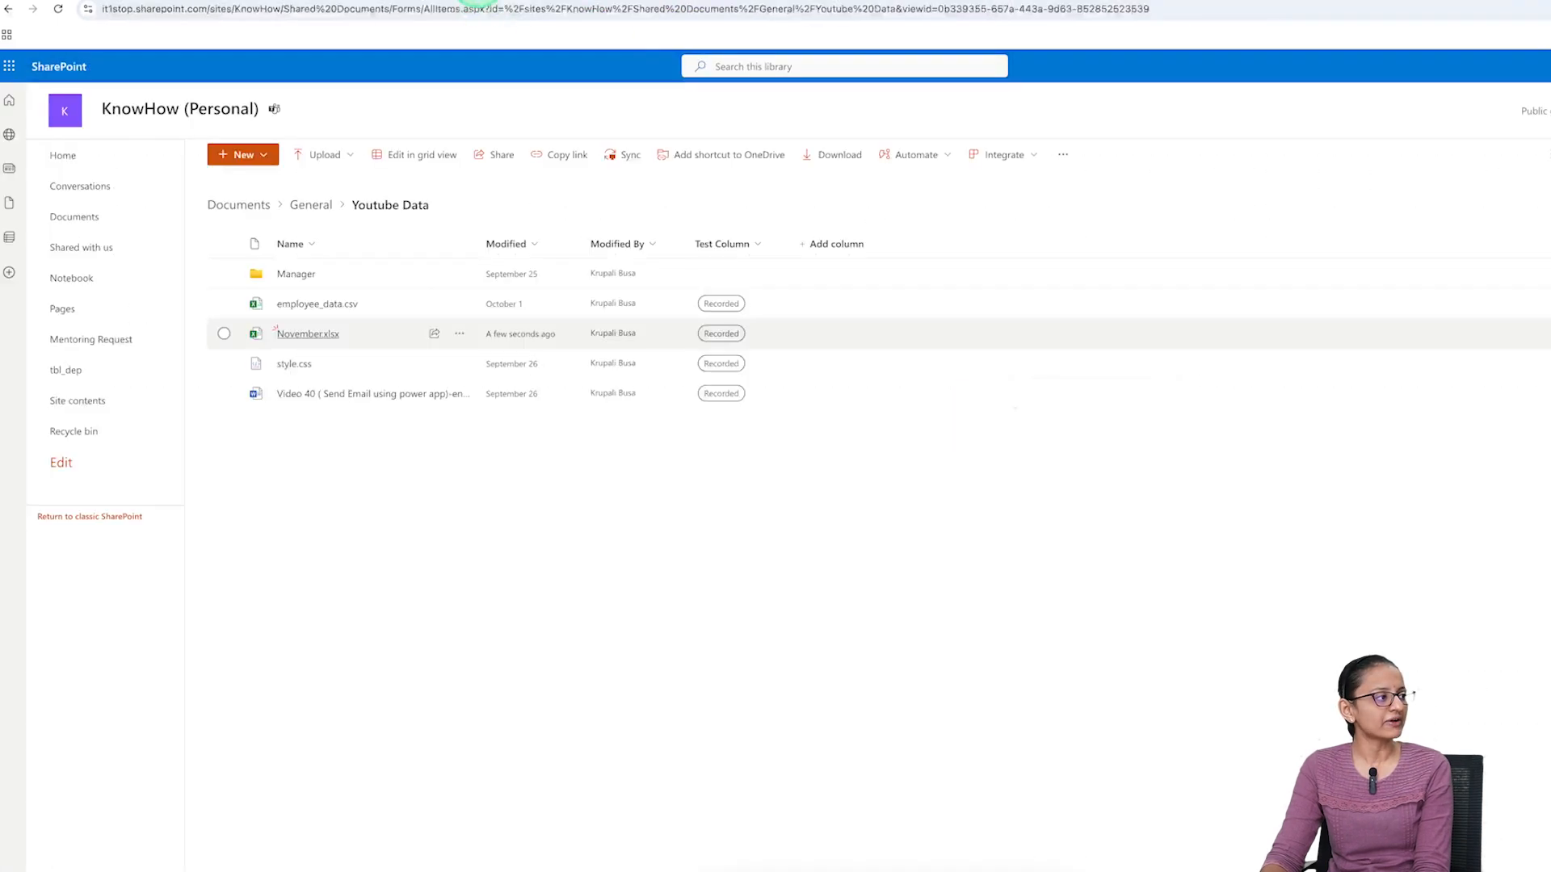
left_click(223, 334)
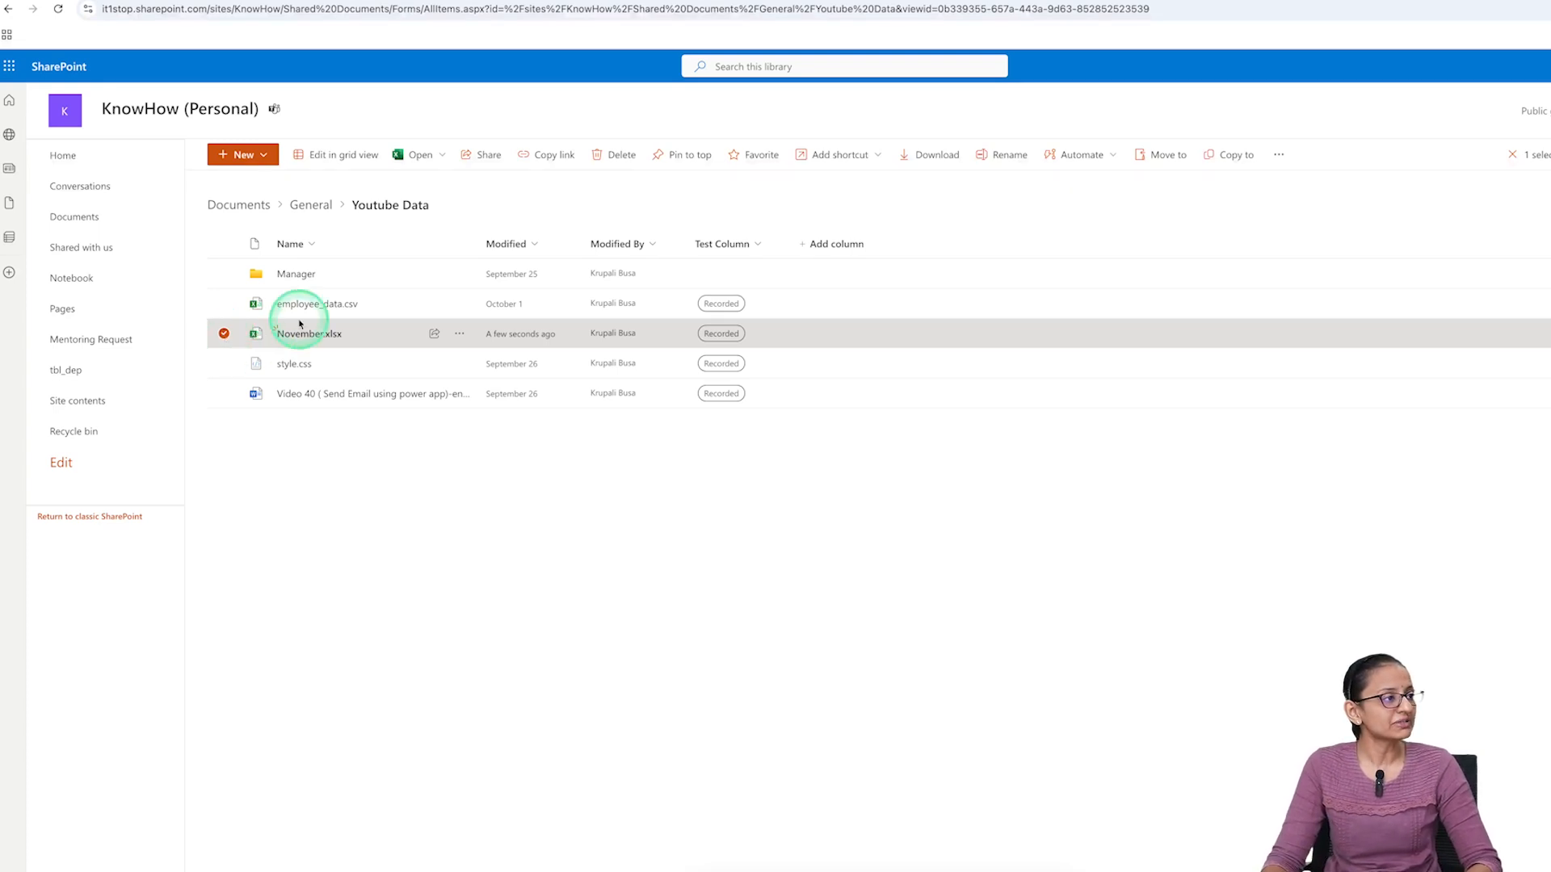
left_click(619, 156)
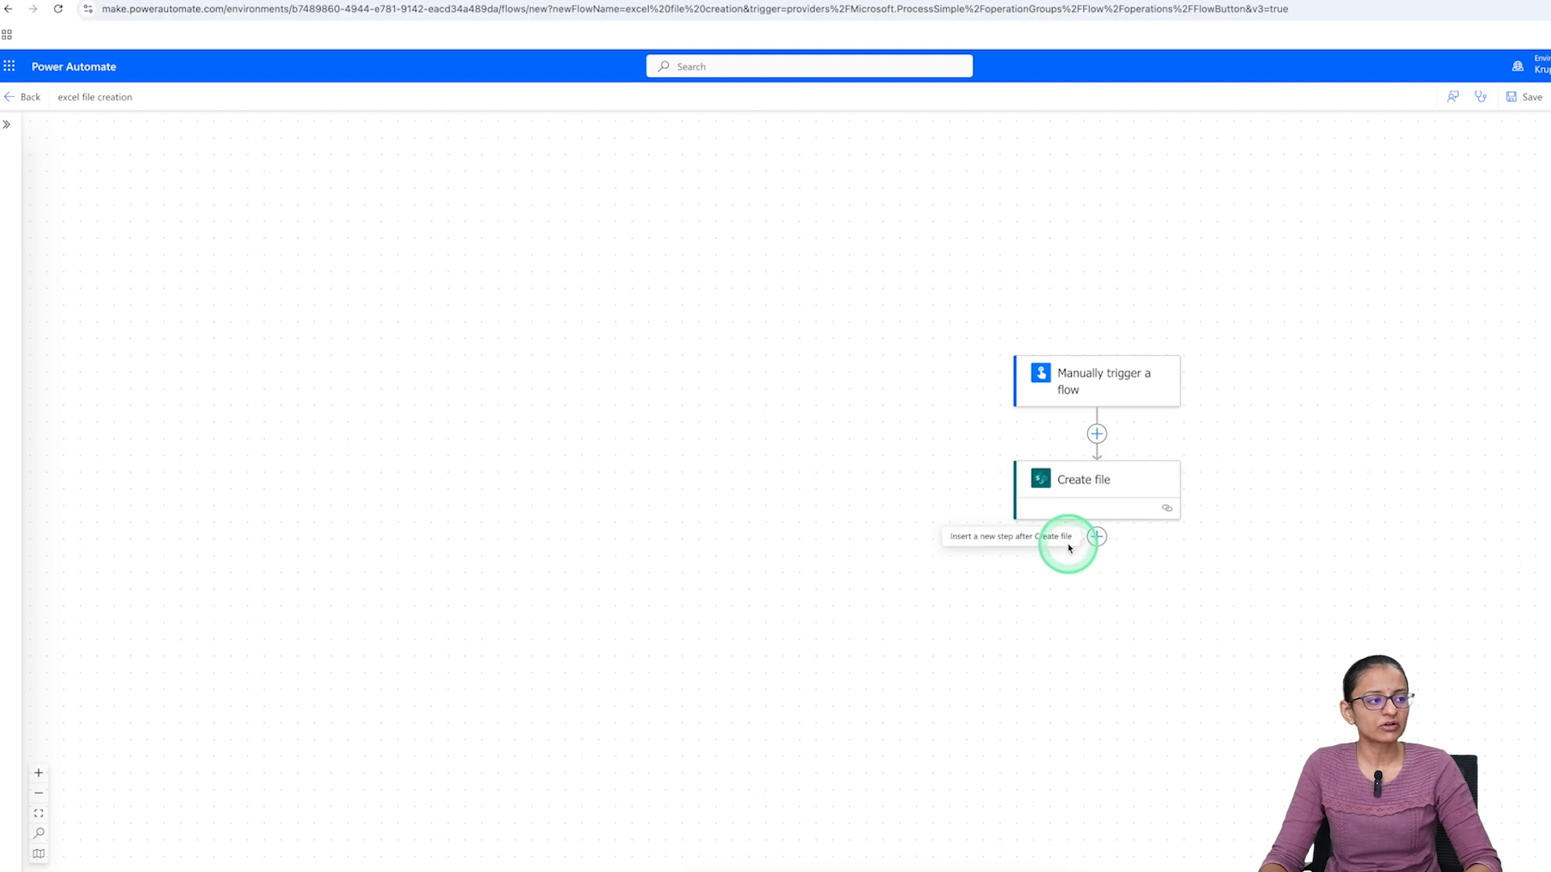
Add the Excel Online (Business) "Create table" action after Create file in the flow, searching the actions for "create table"
left_click(1097, 539)
left_click(1167, 537)
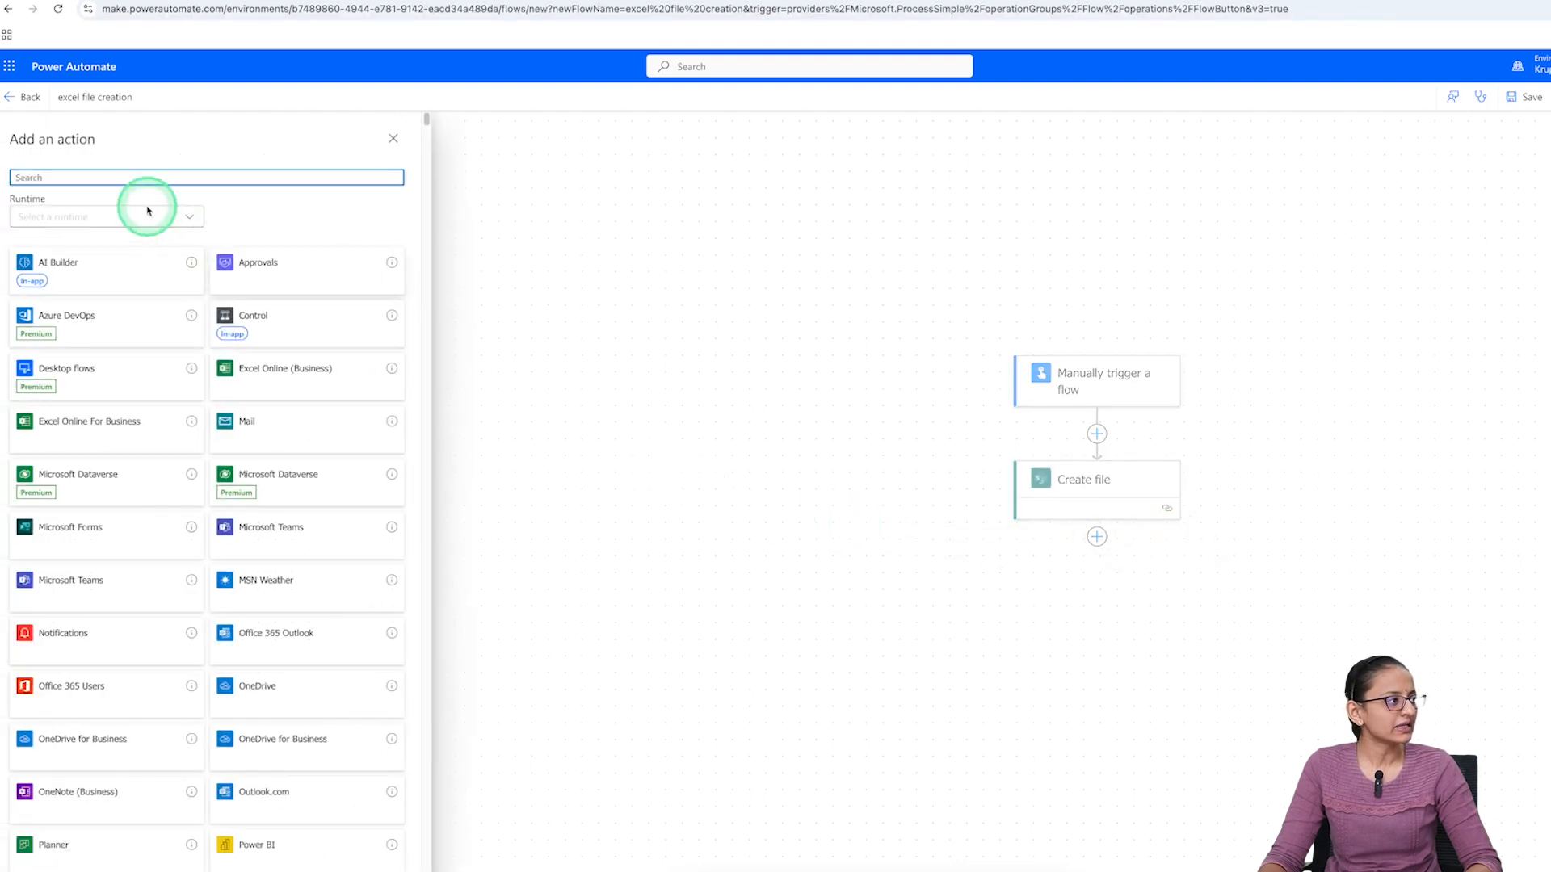
type("create")
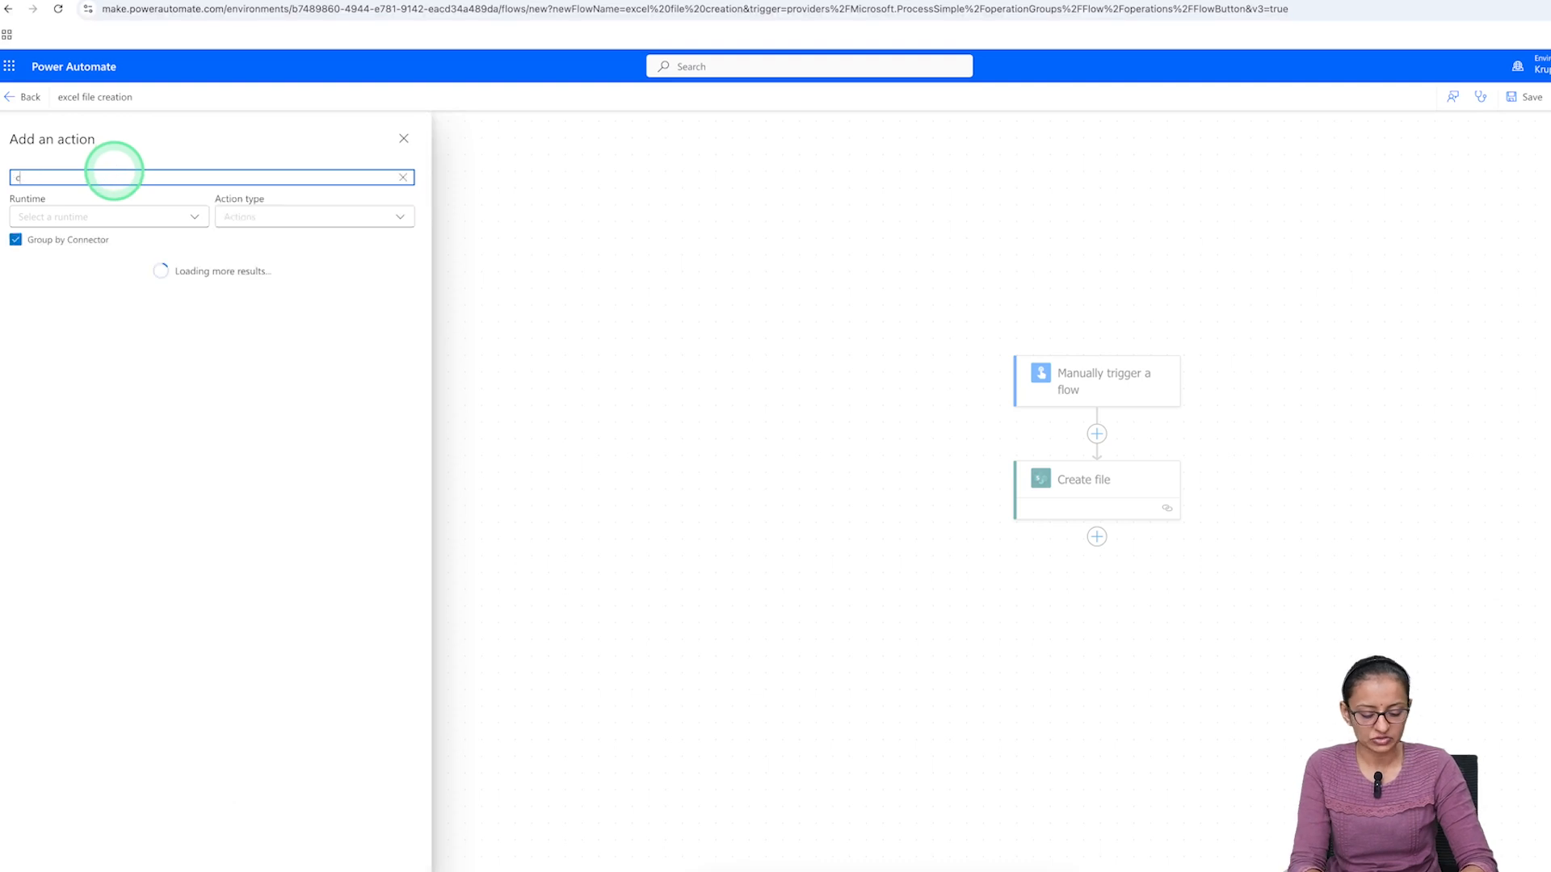
type("table")
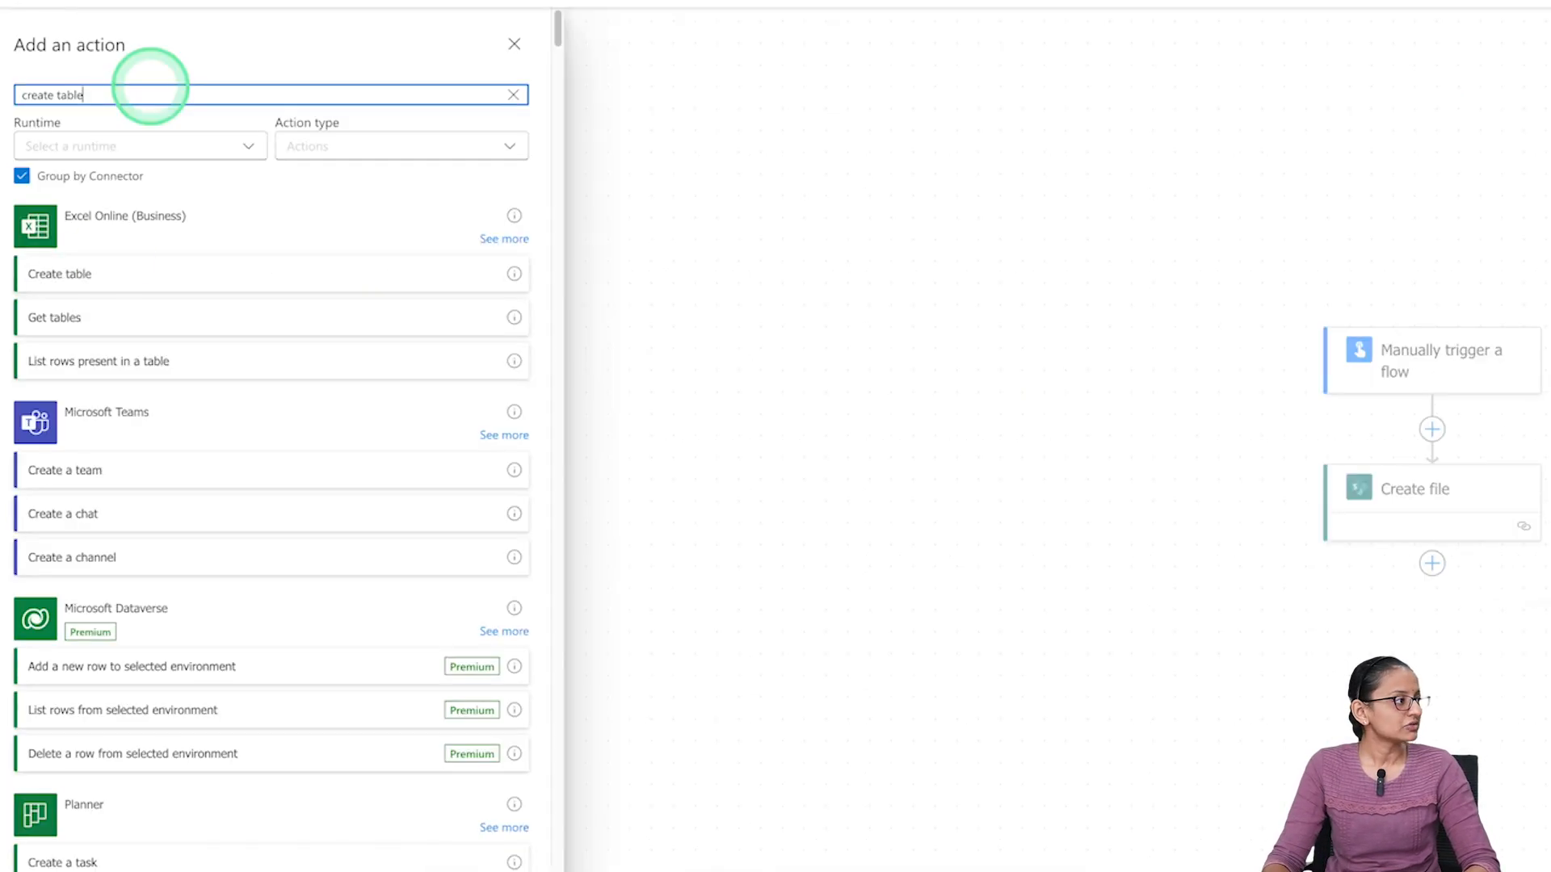
left_click(79, 283)
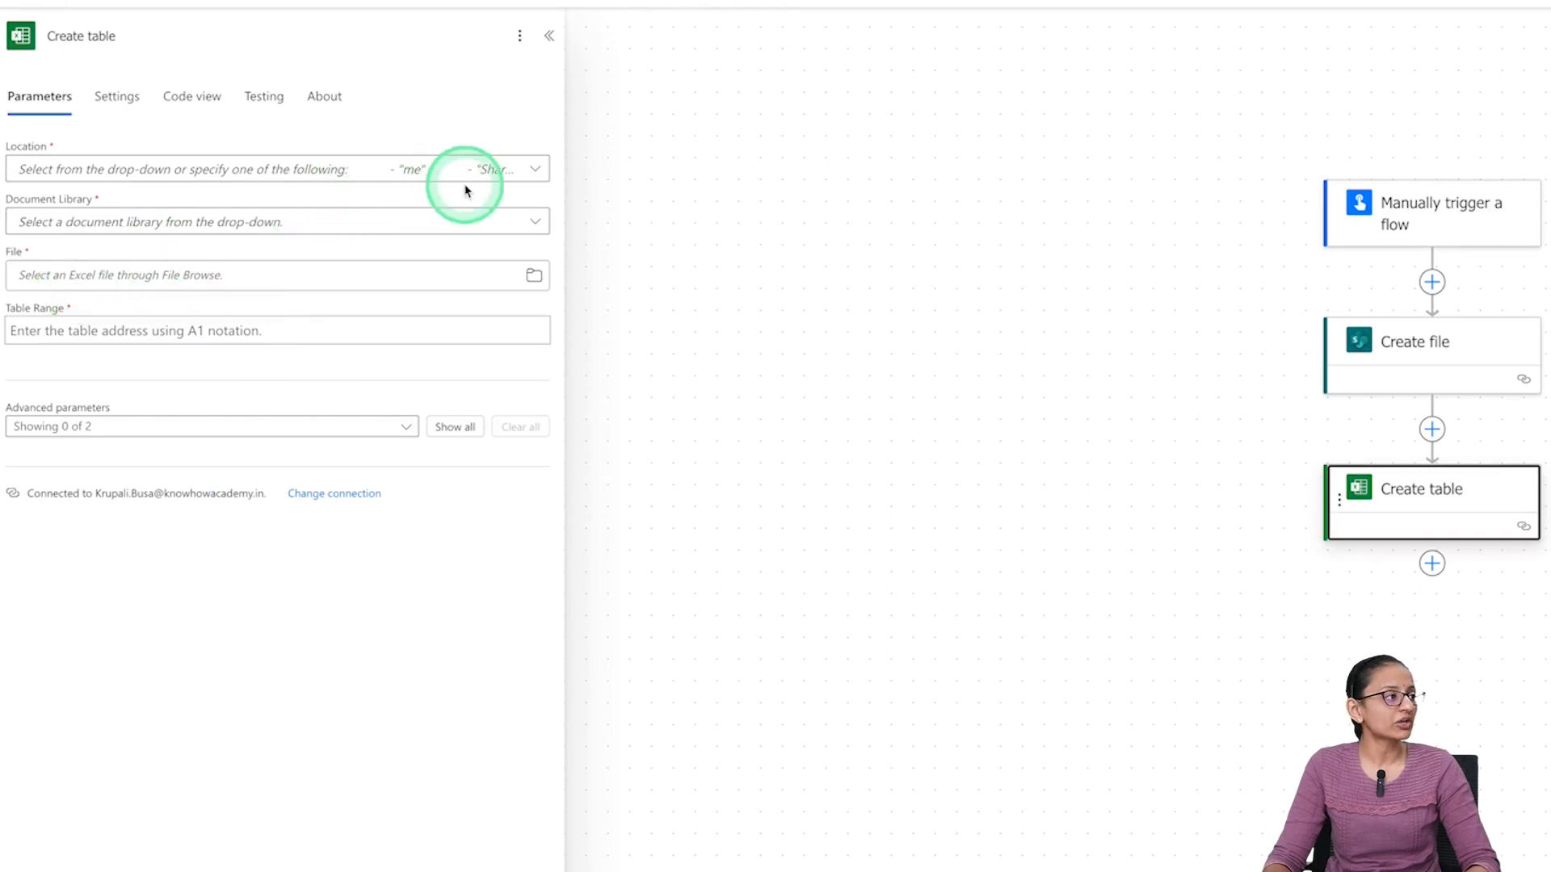
Set the Create table location to SharePoint Site - KnowHow (Personal) and the document library to Documents
left_click(526, 177)
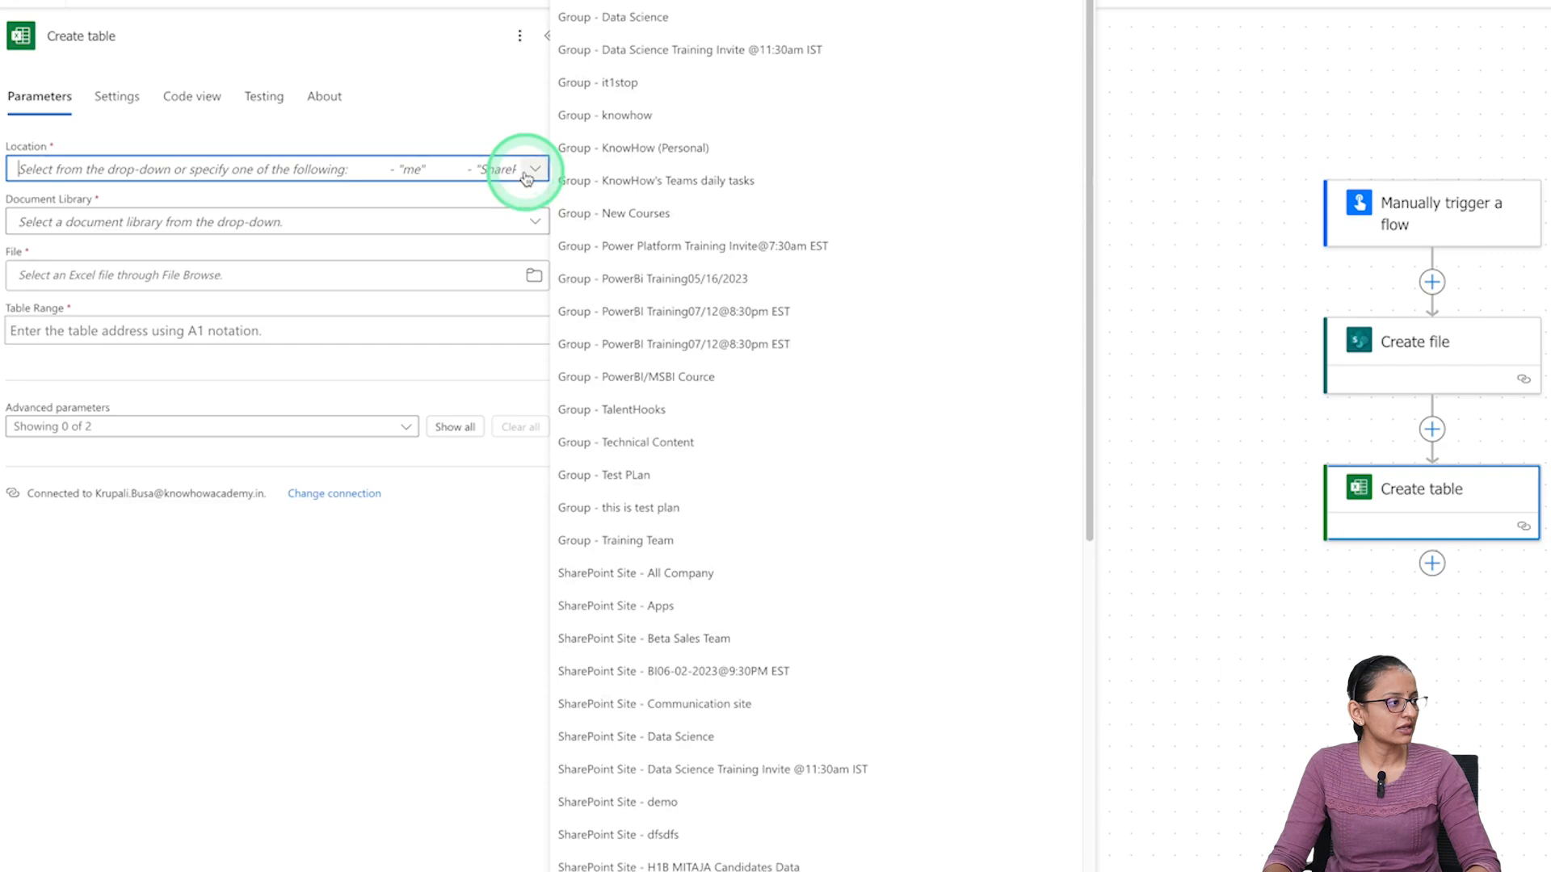
scroll(689, 537, "down", 10)
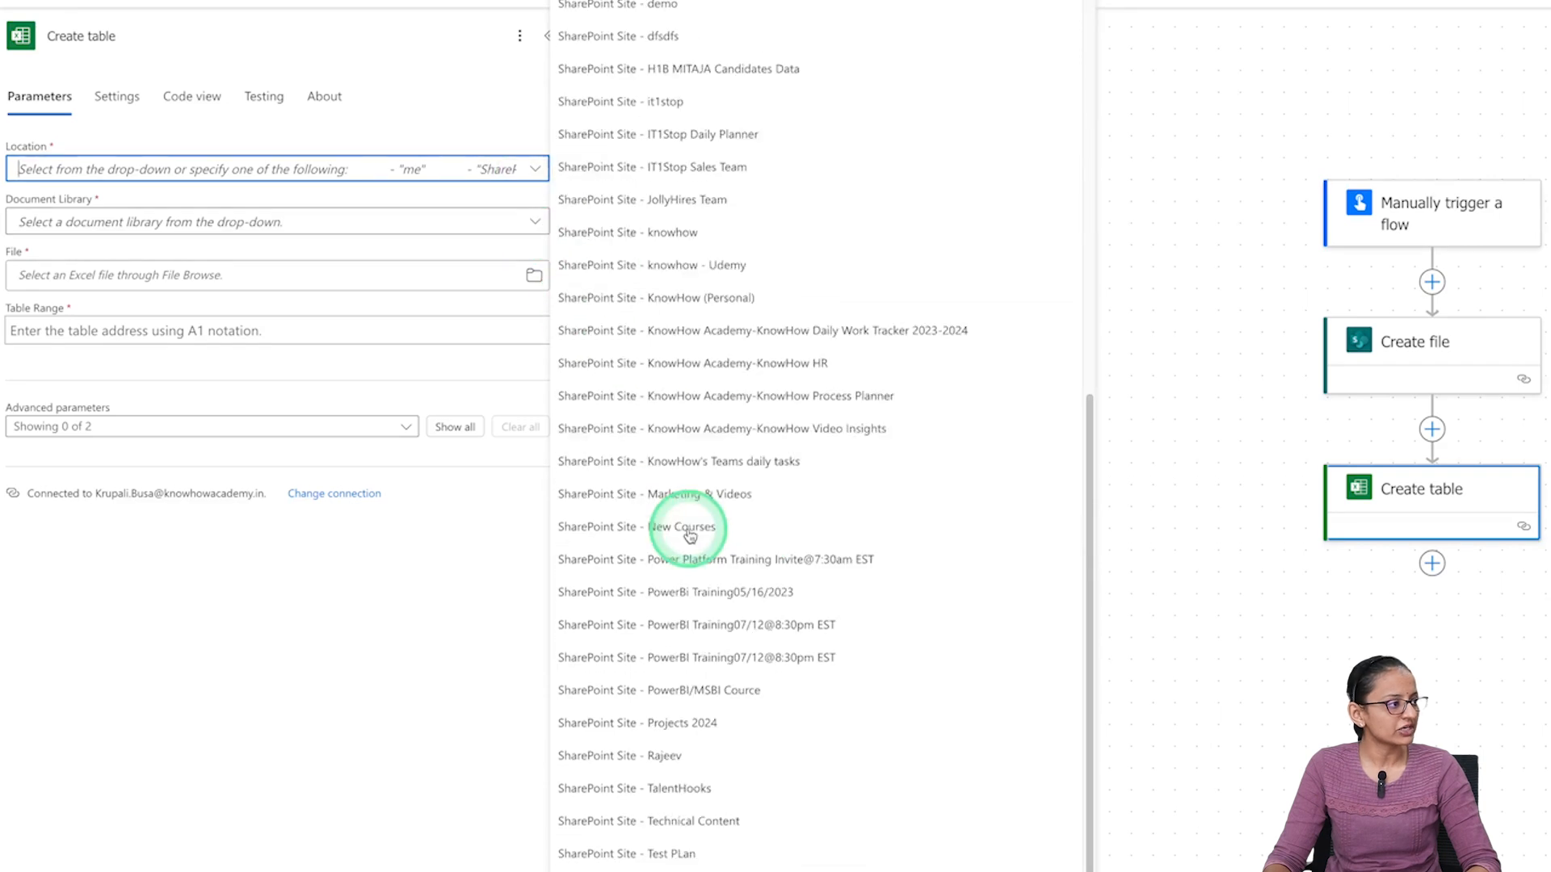
left_click(661, 297)
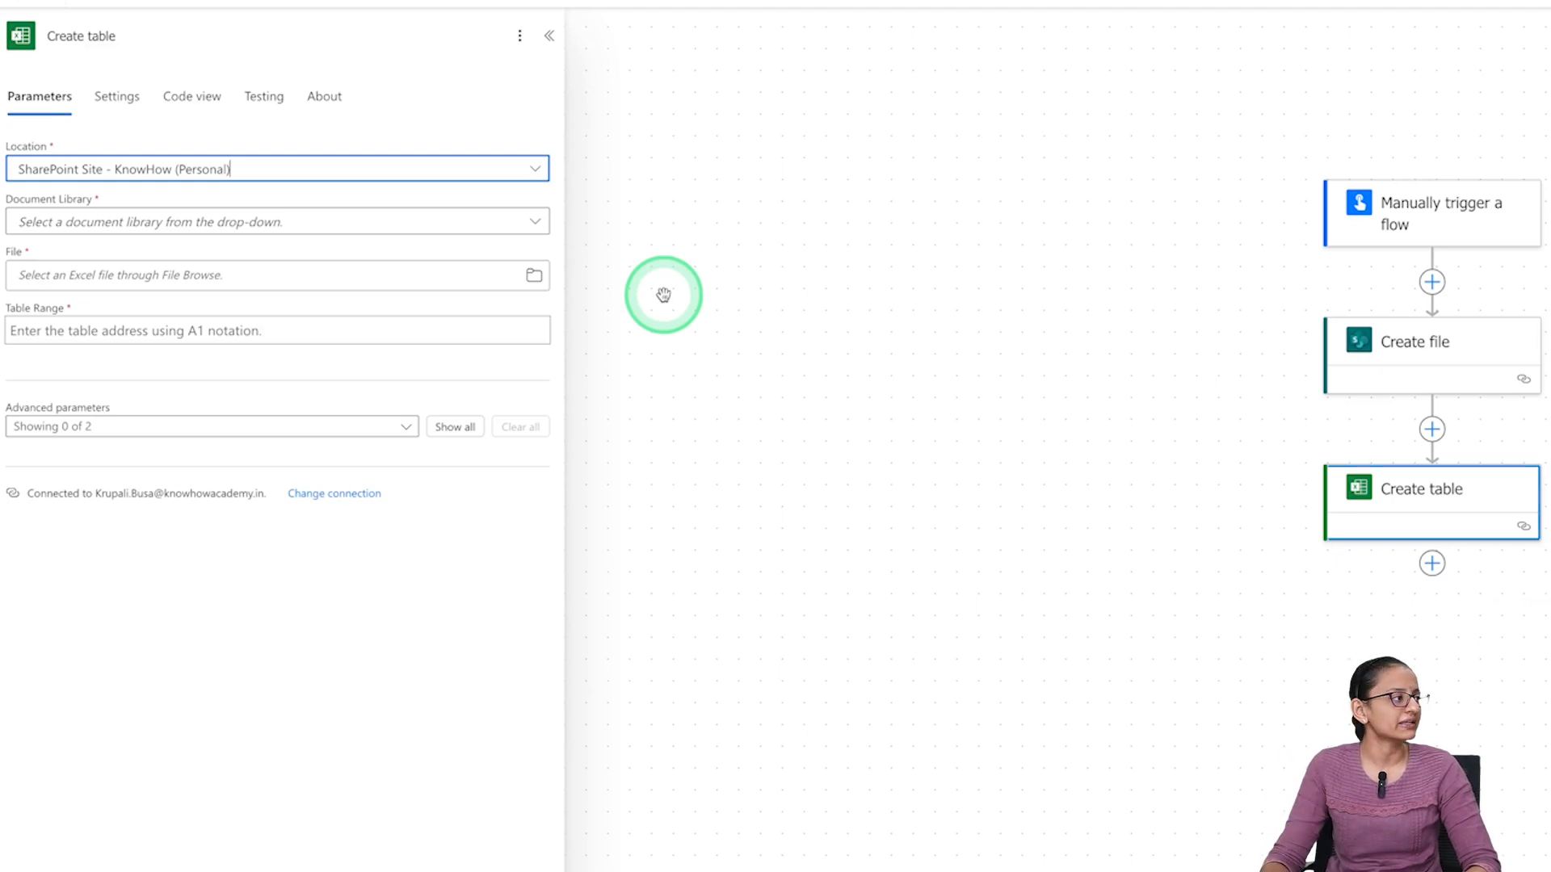
left_click(459, 223)
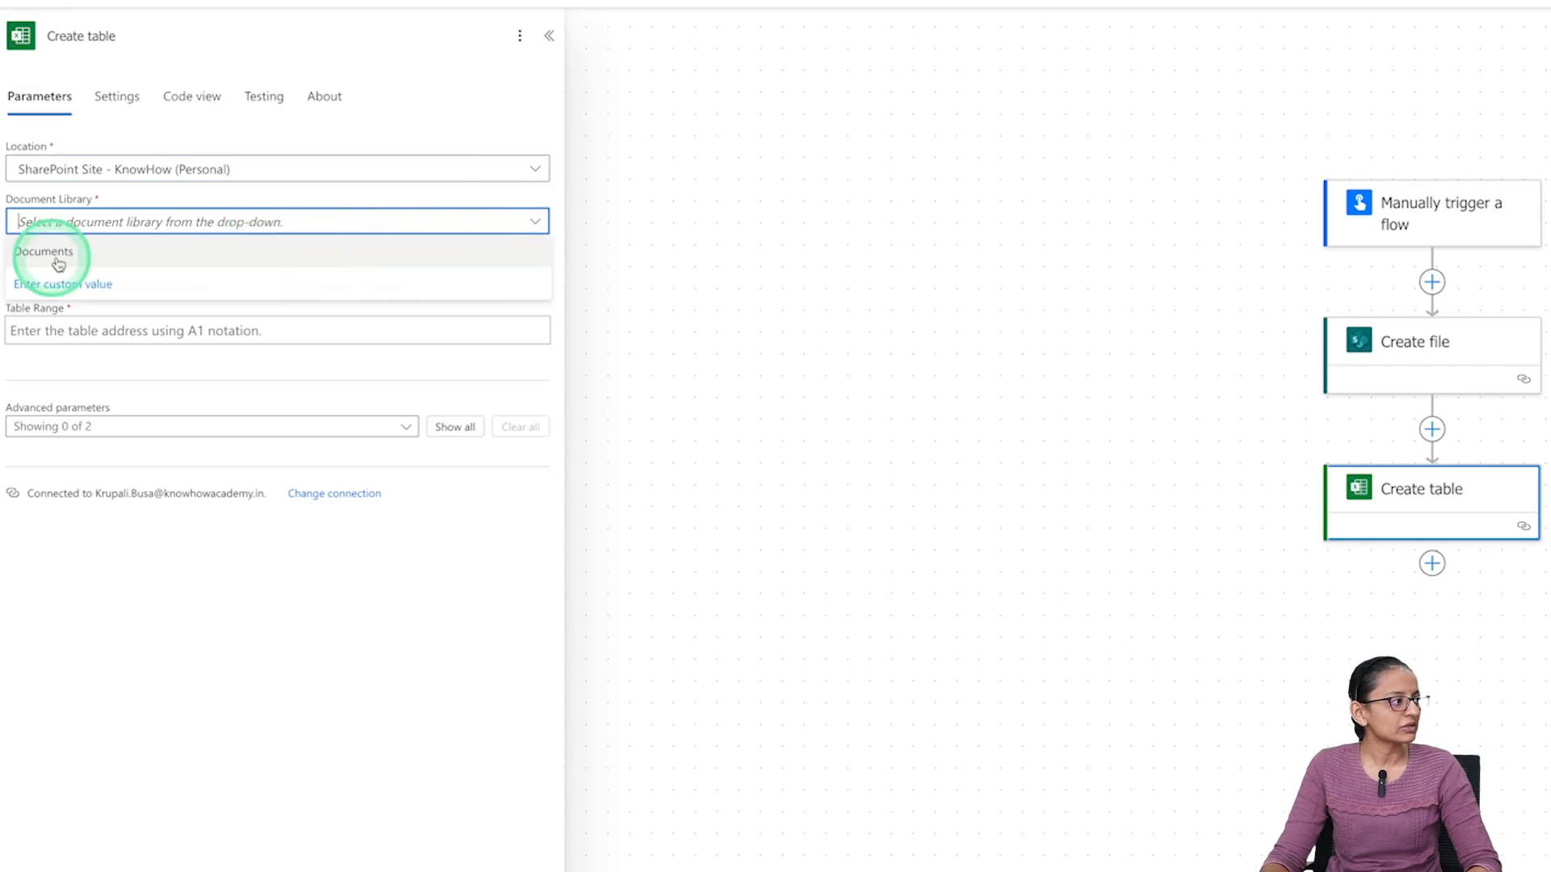
left_click(25, 254)
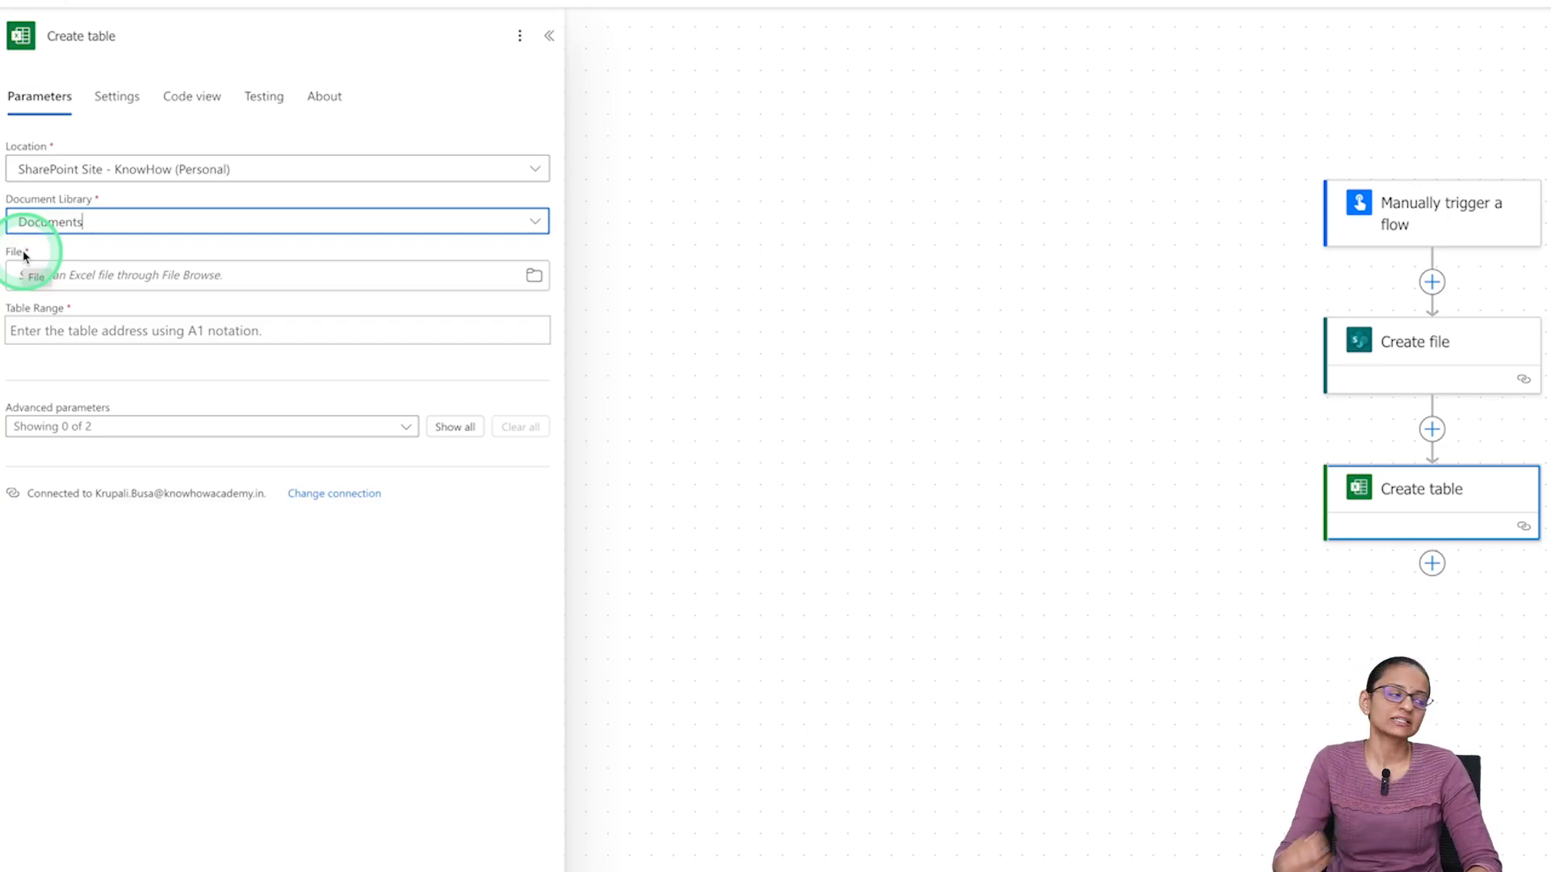
Set the Create table file to the dynamic value body/Id from the Create file action
left_click(24, 273)
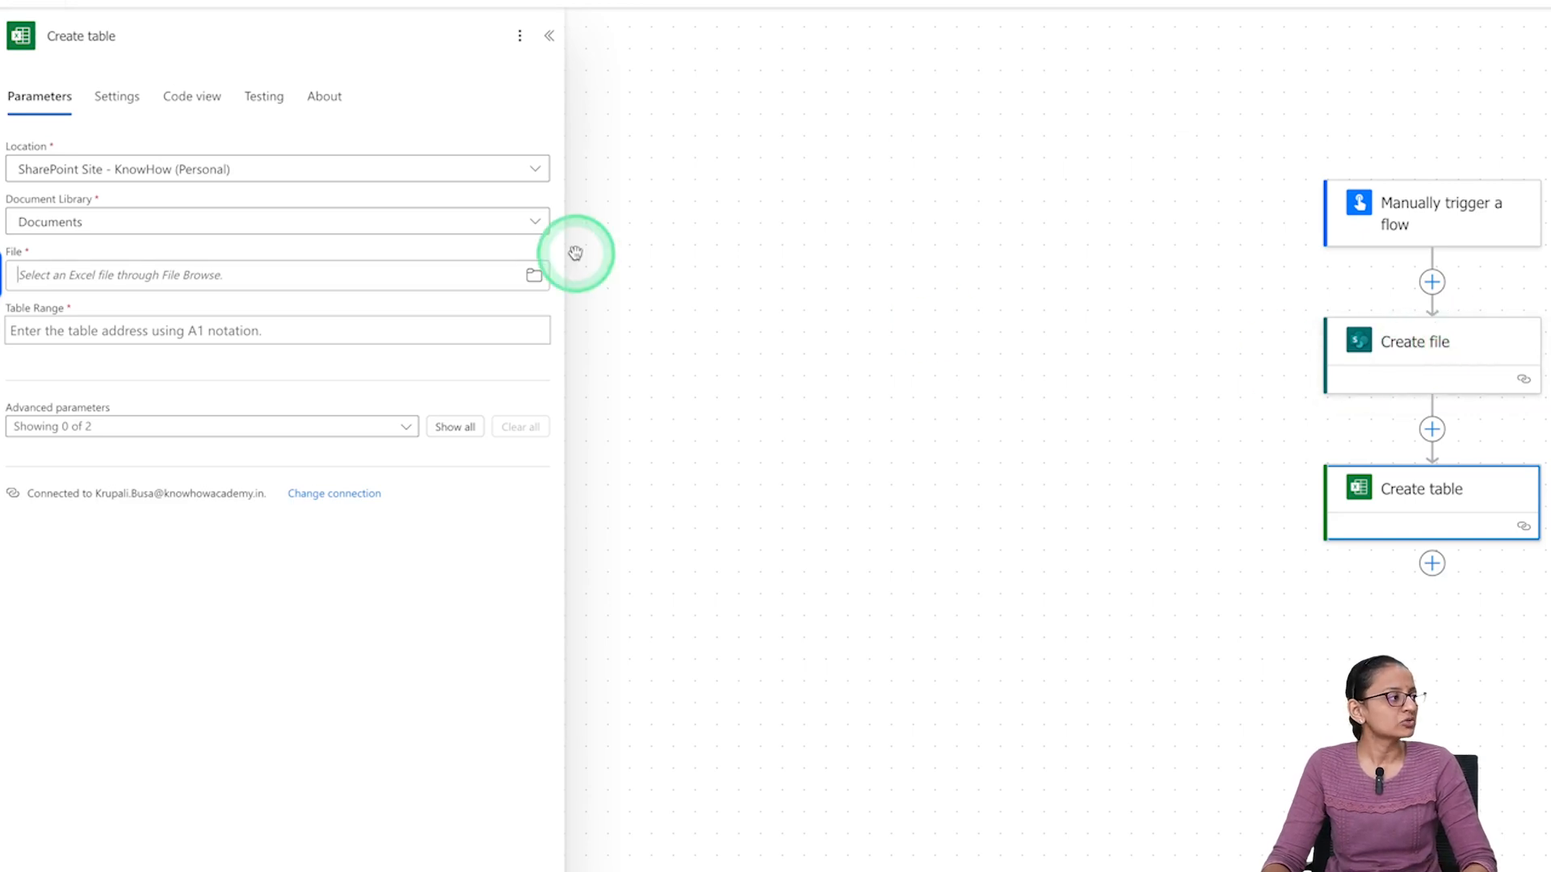
left_click(15, 275)
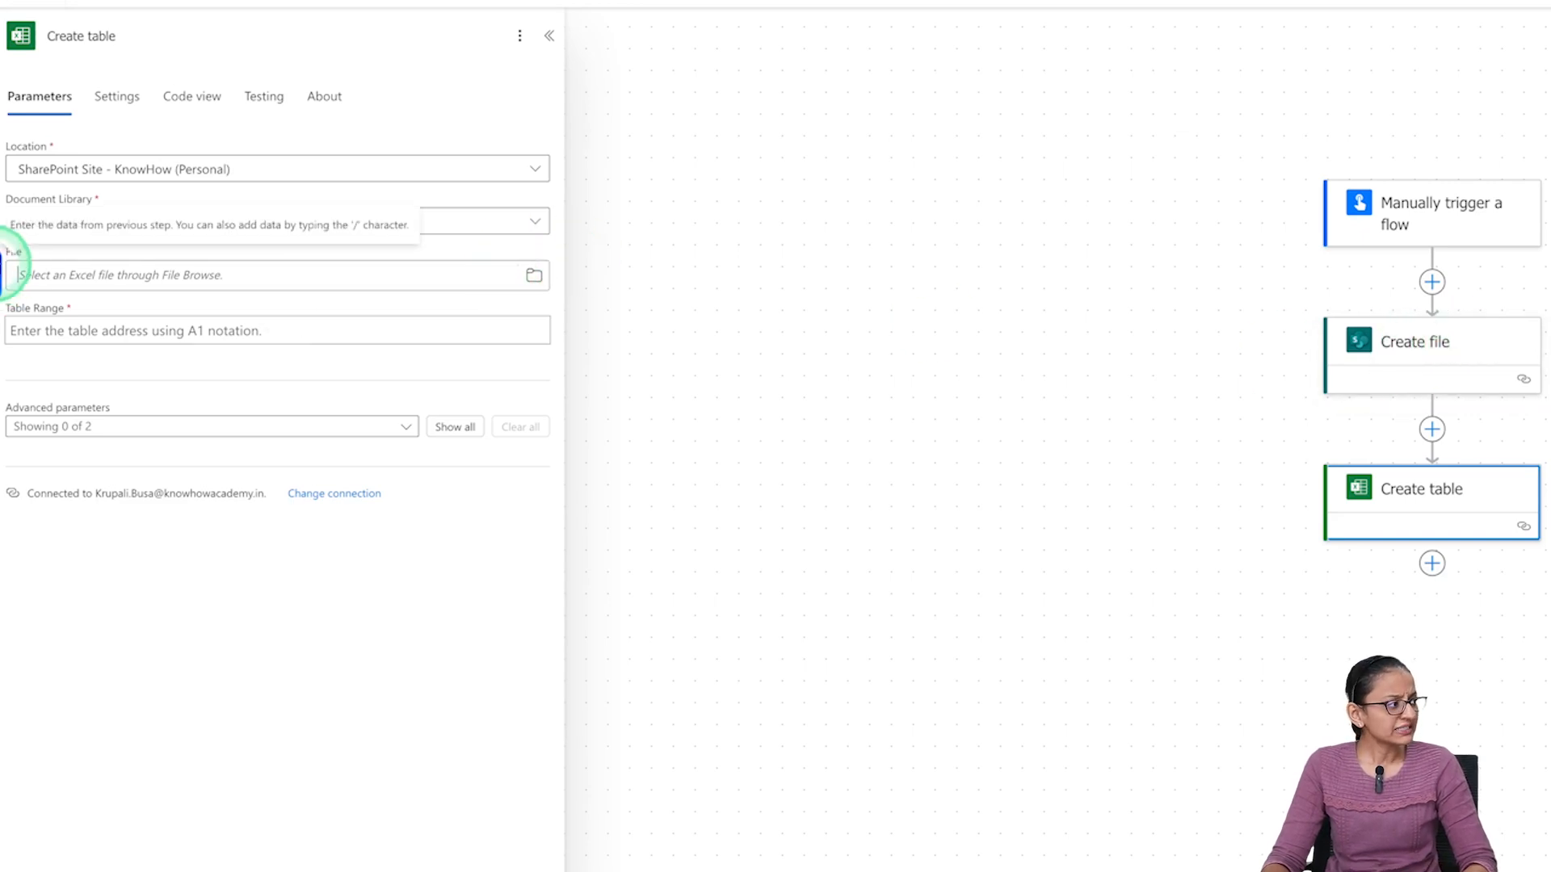
left_click(5, 271)
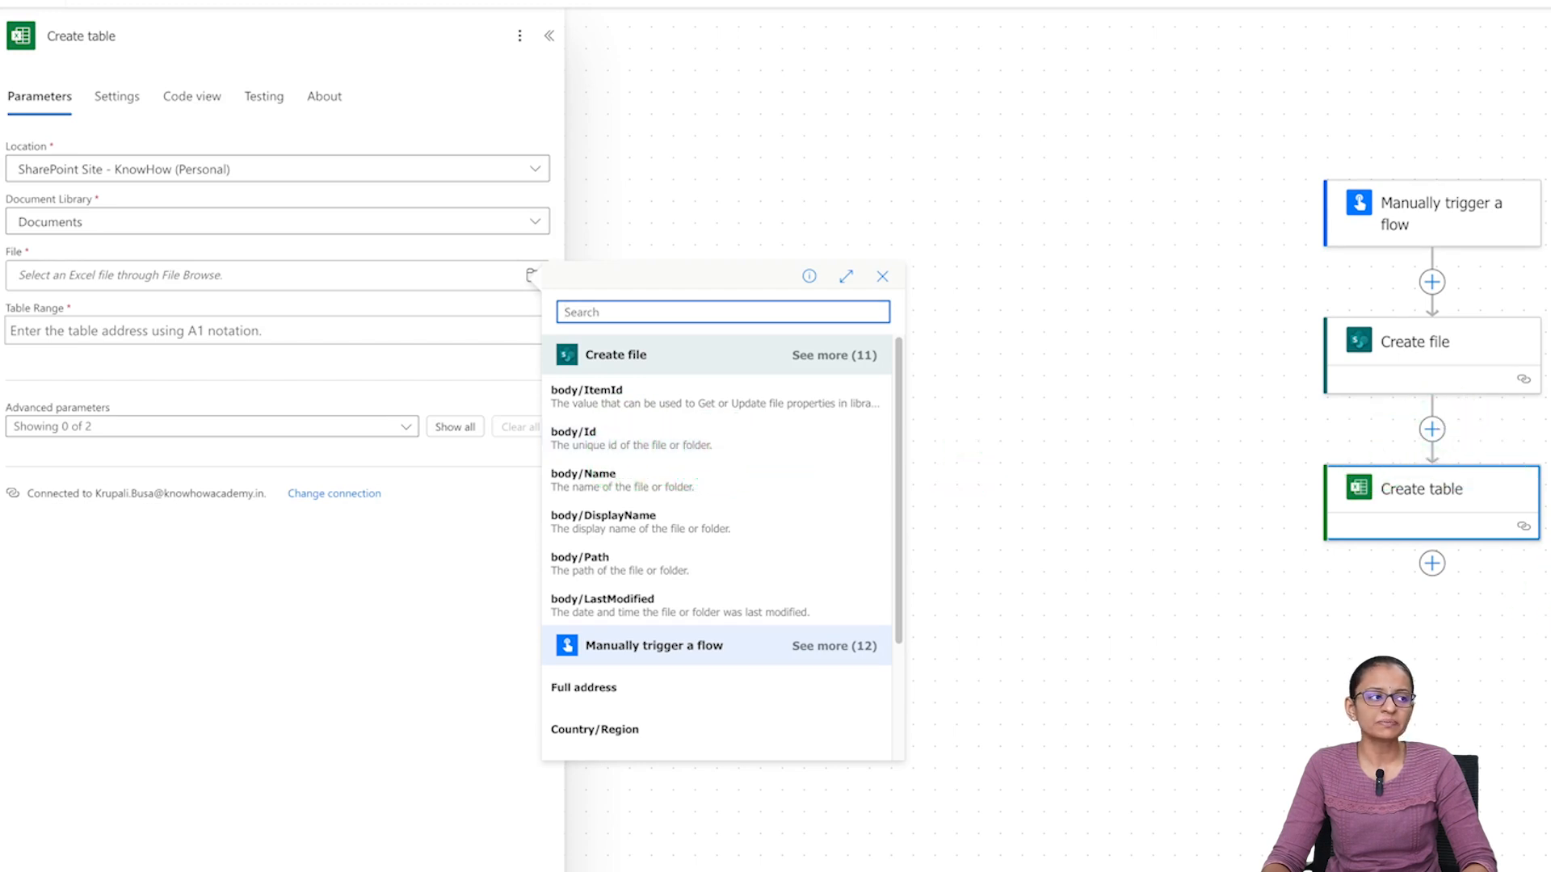
left_click(586, 446)
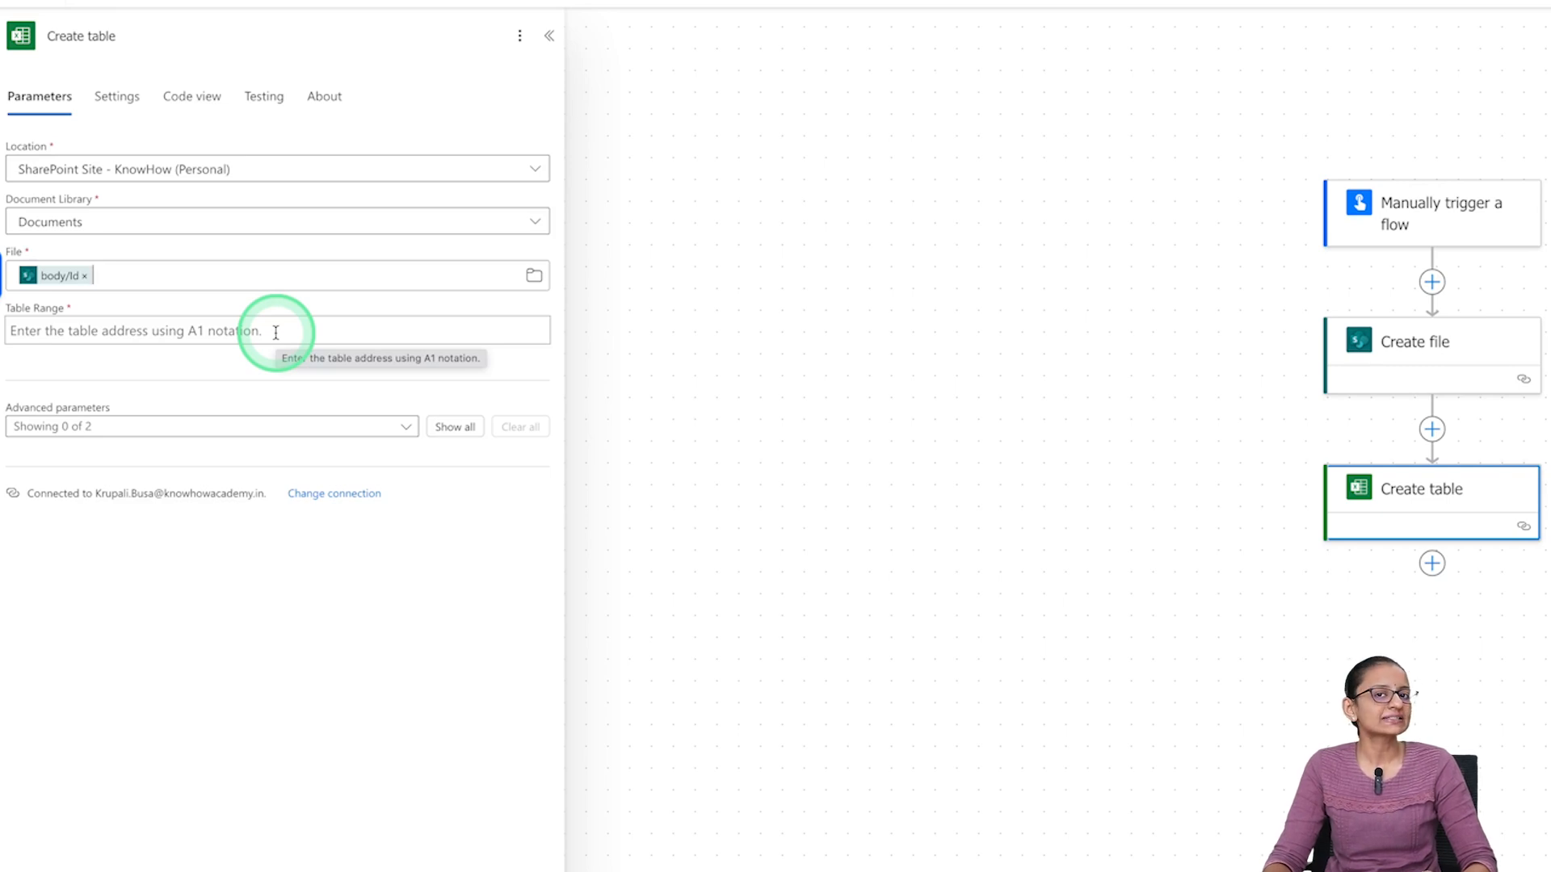
Set the Create table range to A1:C1
left_click(95, 335)
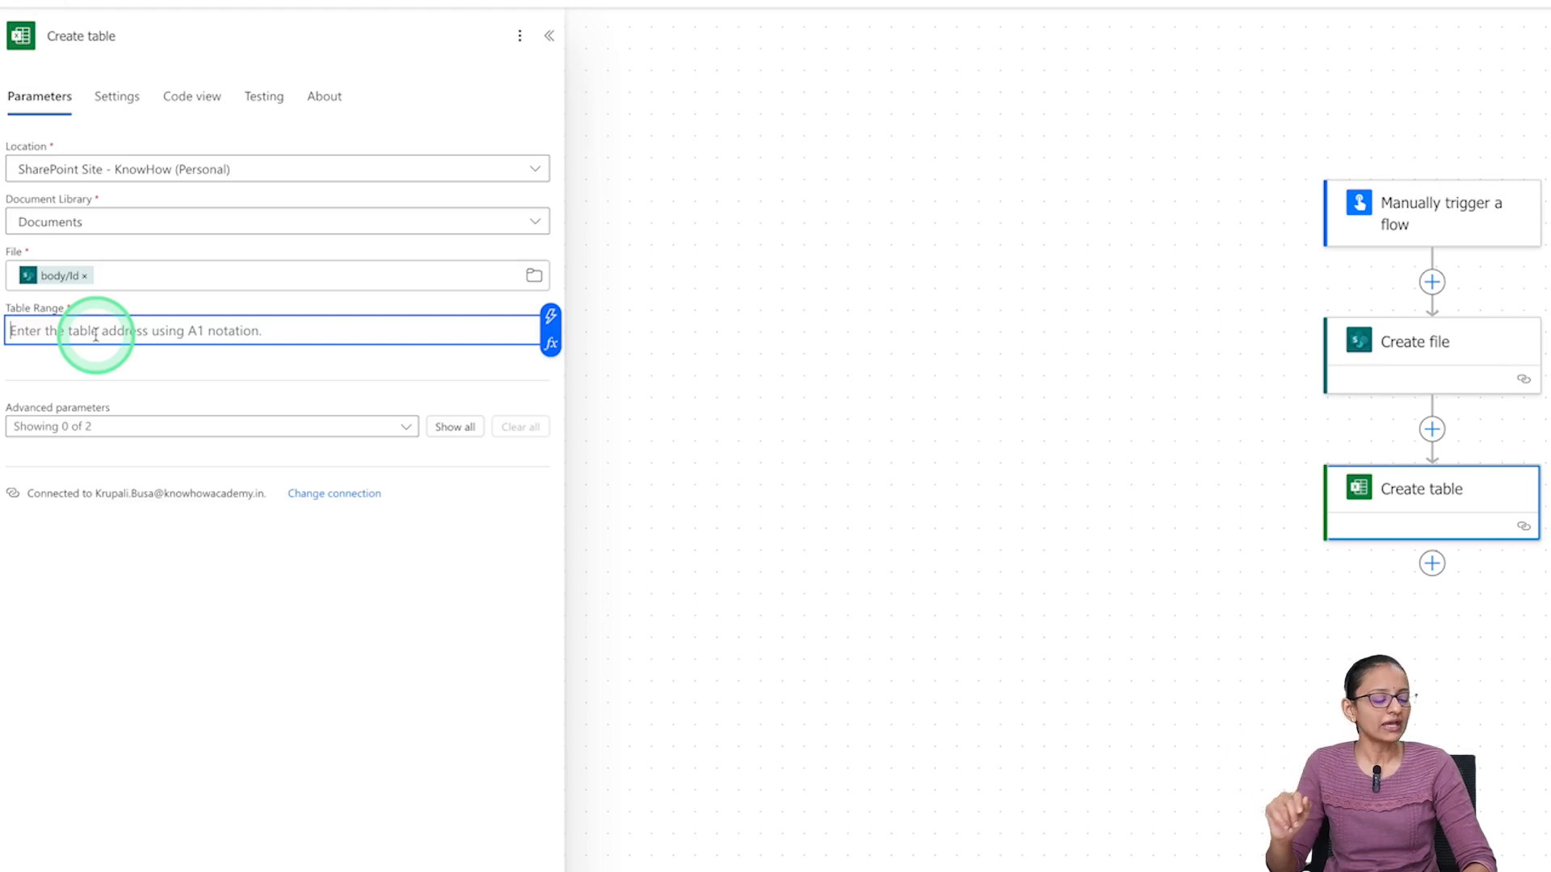
type("A1")
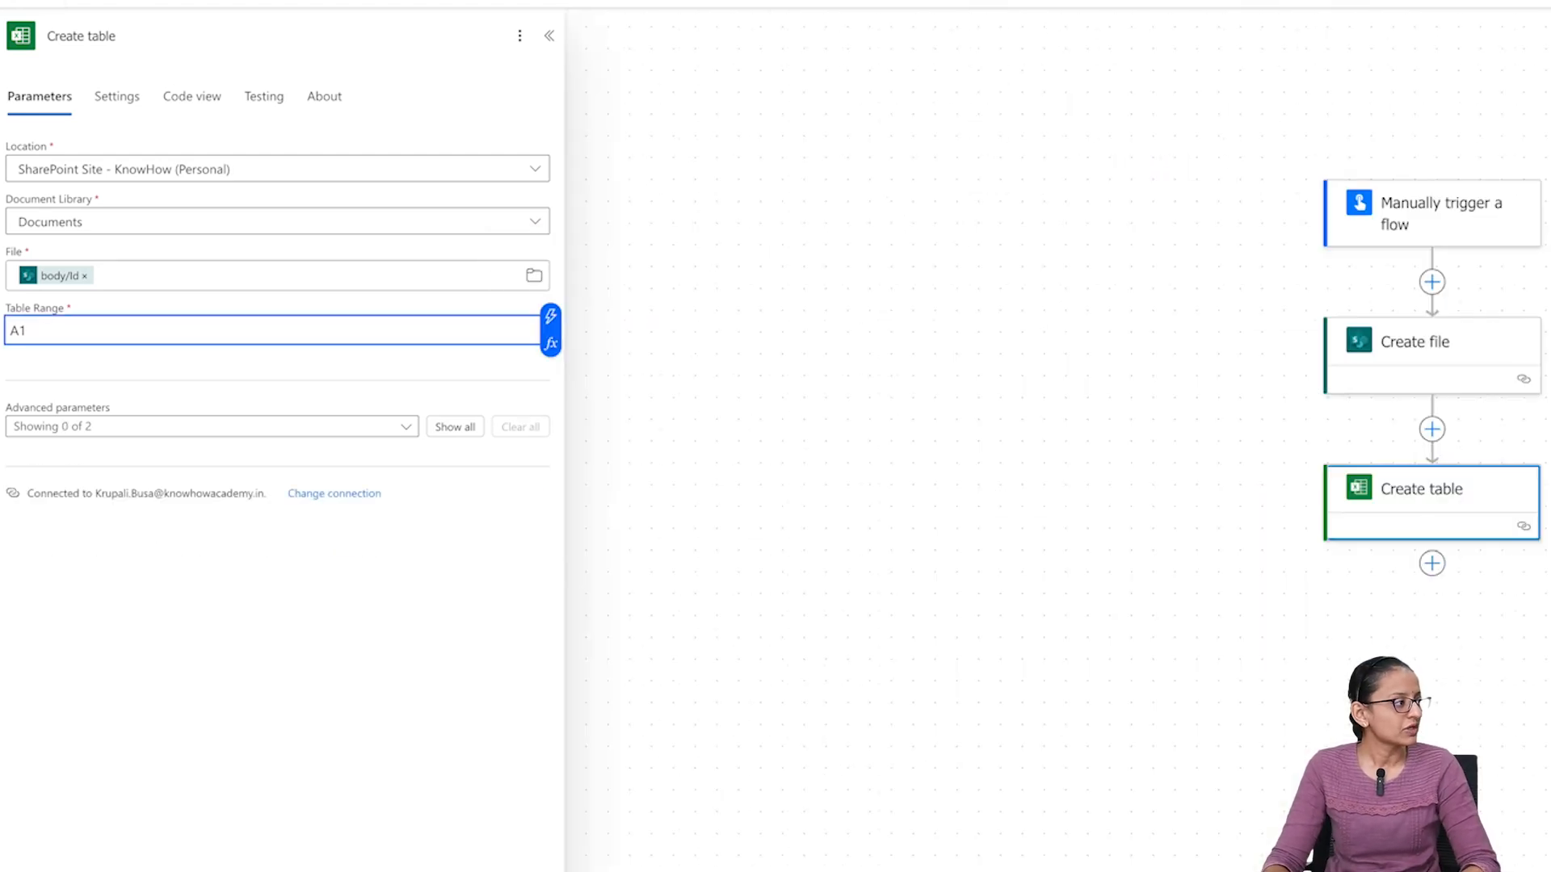
left_click(81, 312)
left_click(346, 324)
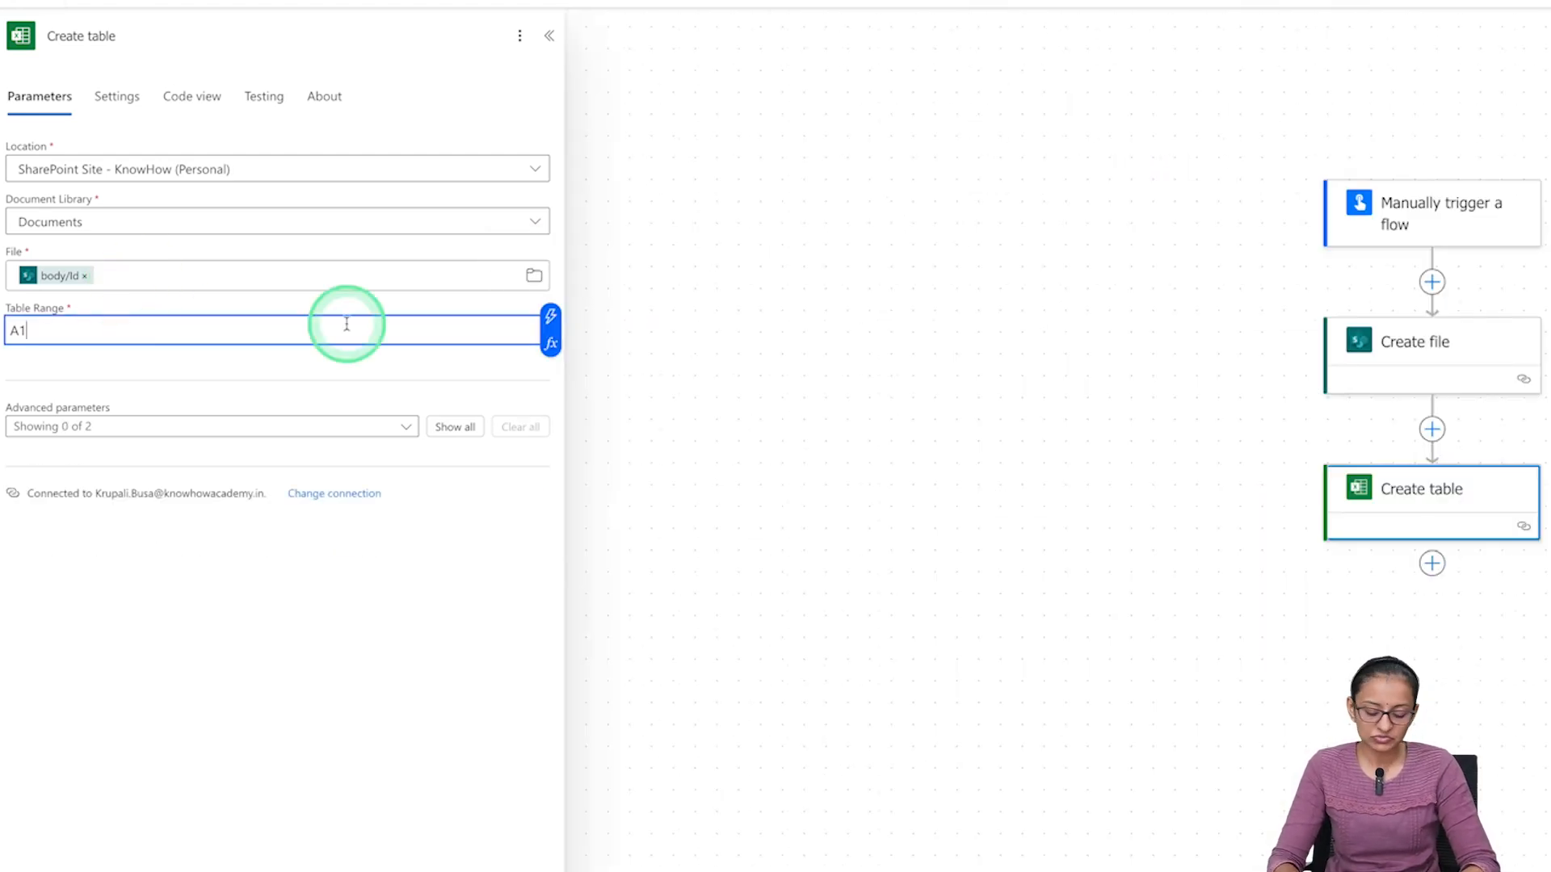
type(":")
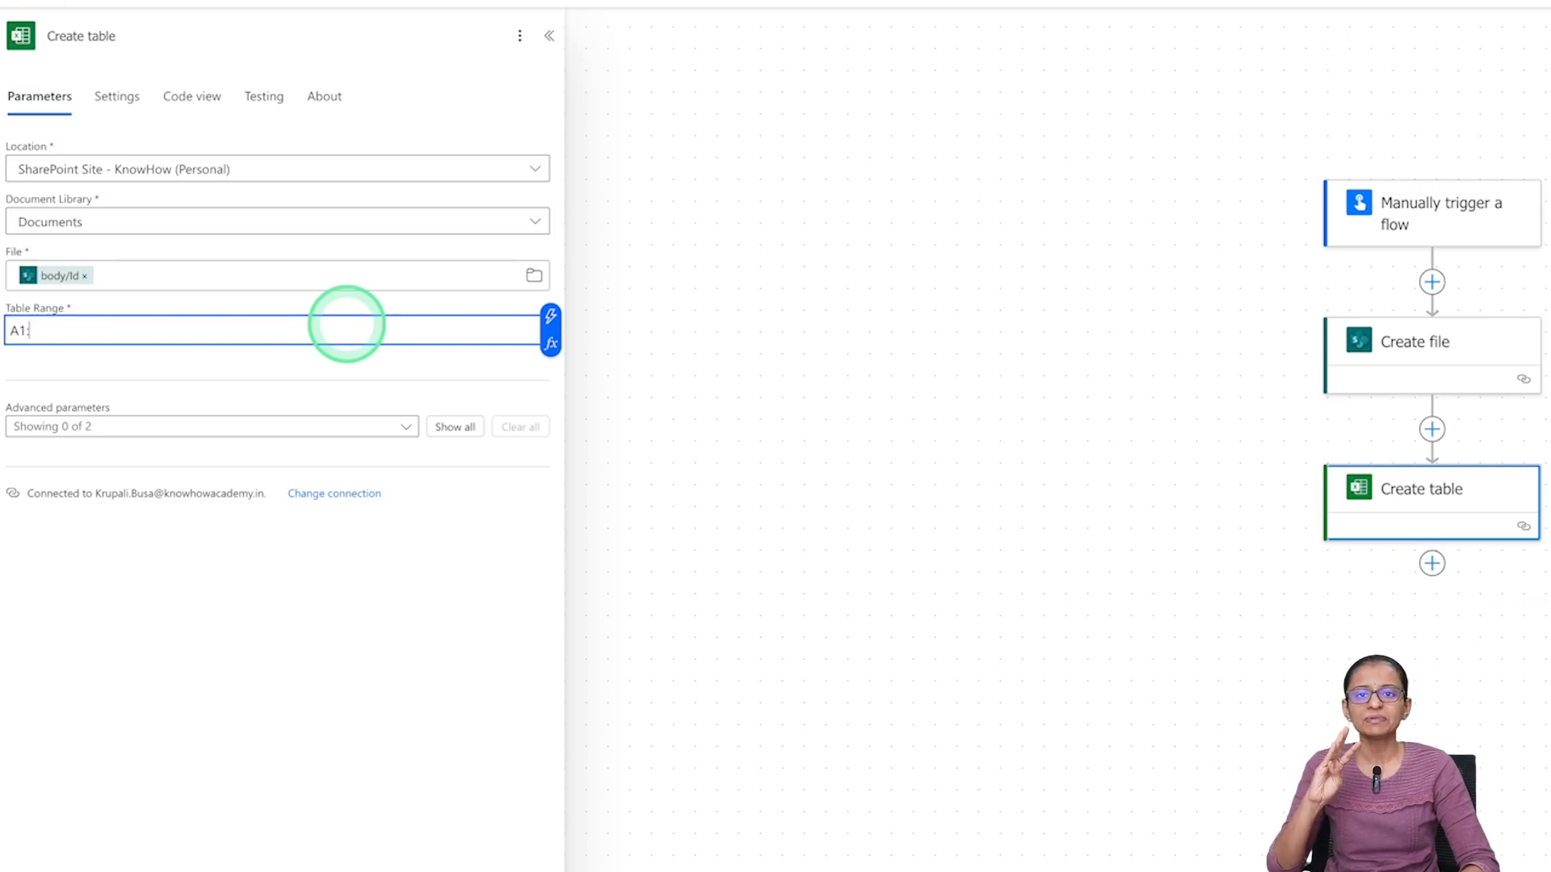
type("C1")
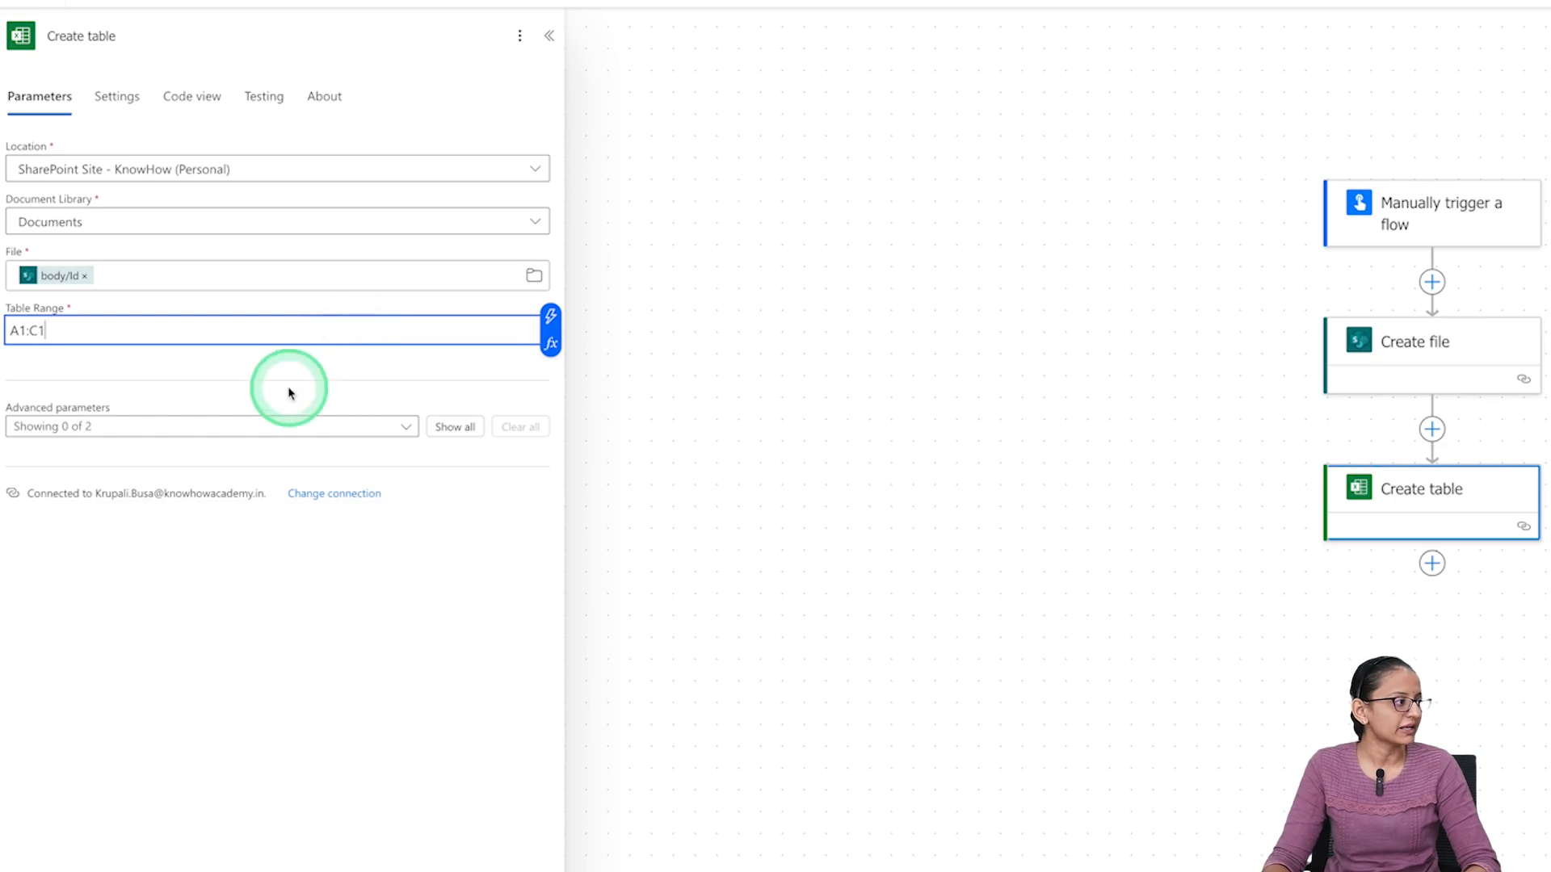
Show the optional Columns names parameter for the Create table action
left_click(173, 436)
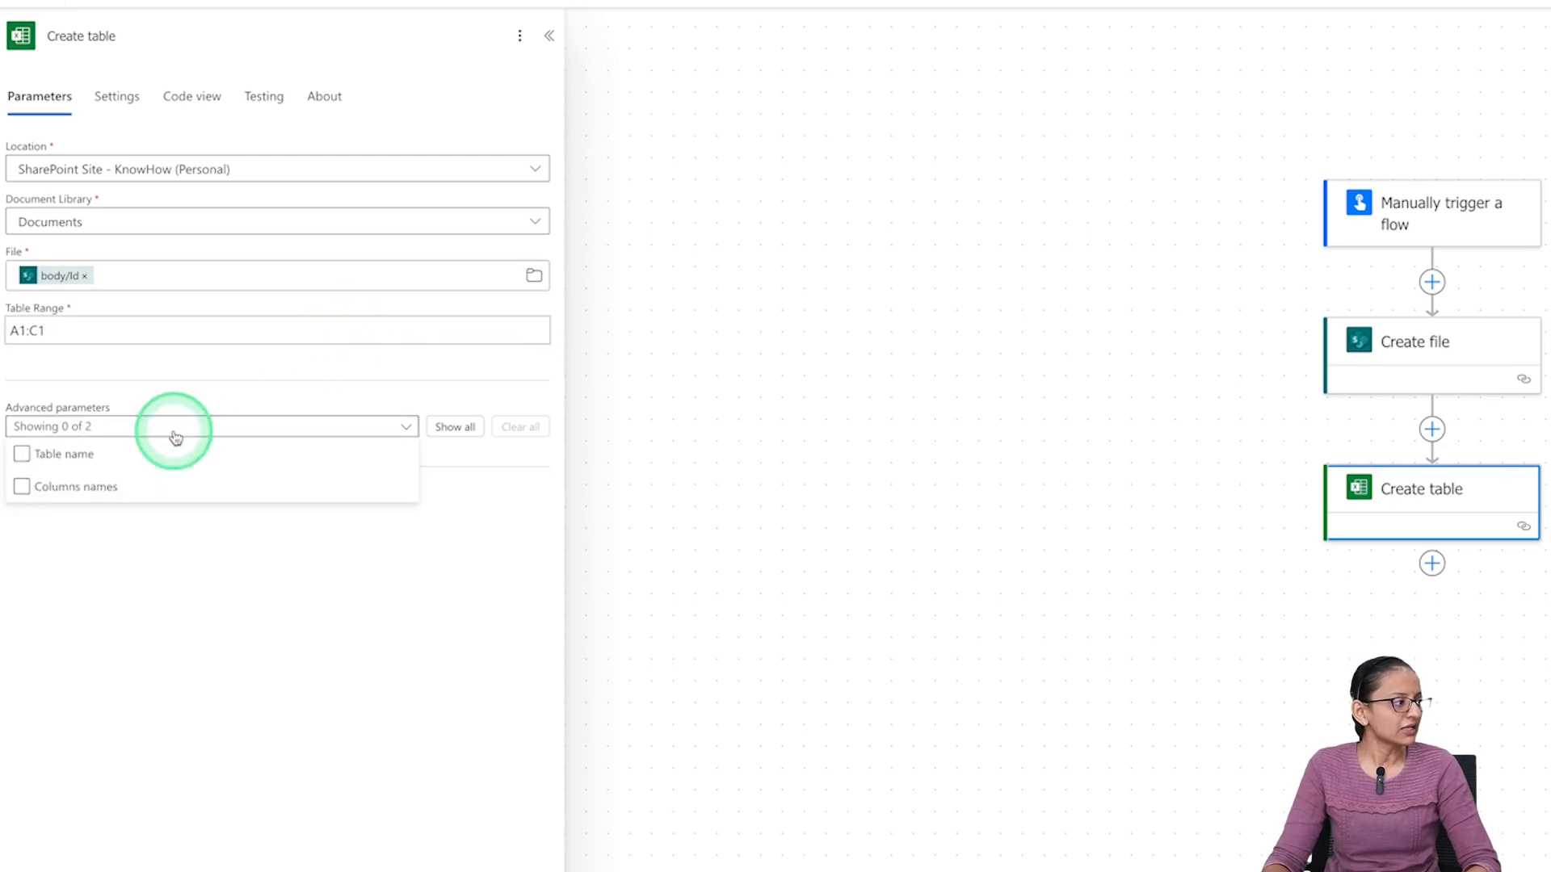
left_click(107, 454)
left_click(93, 485)
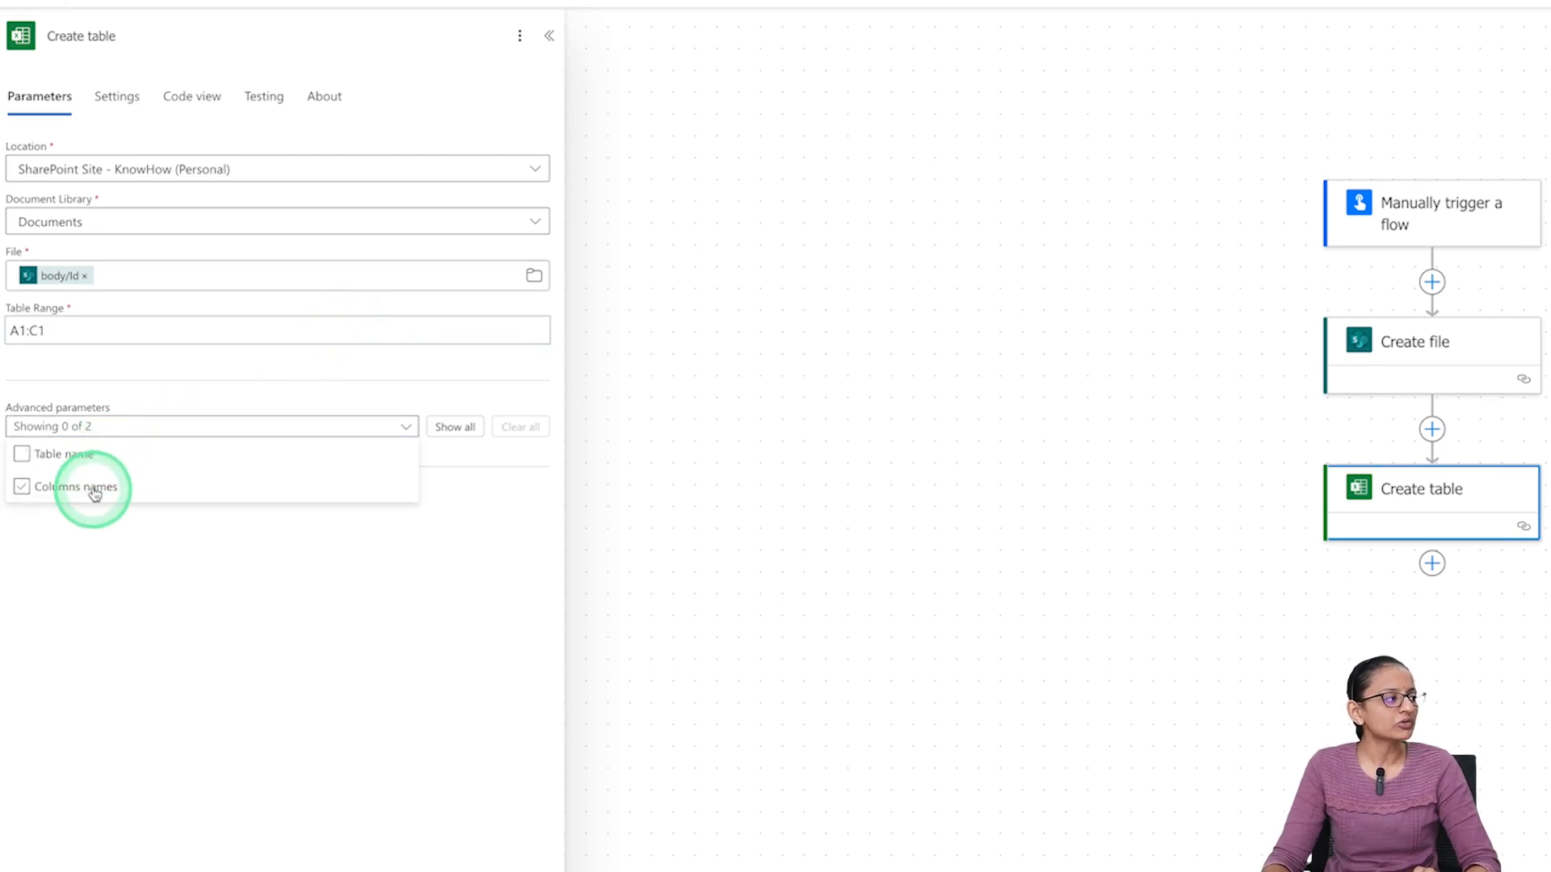
left_click(95, 487)
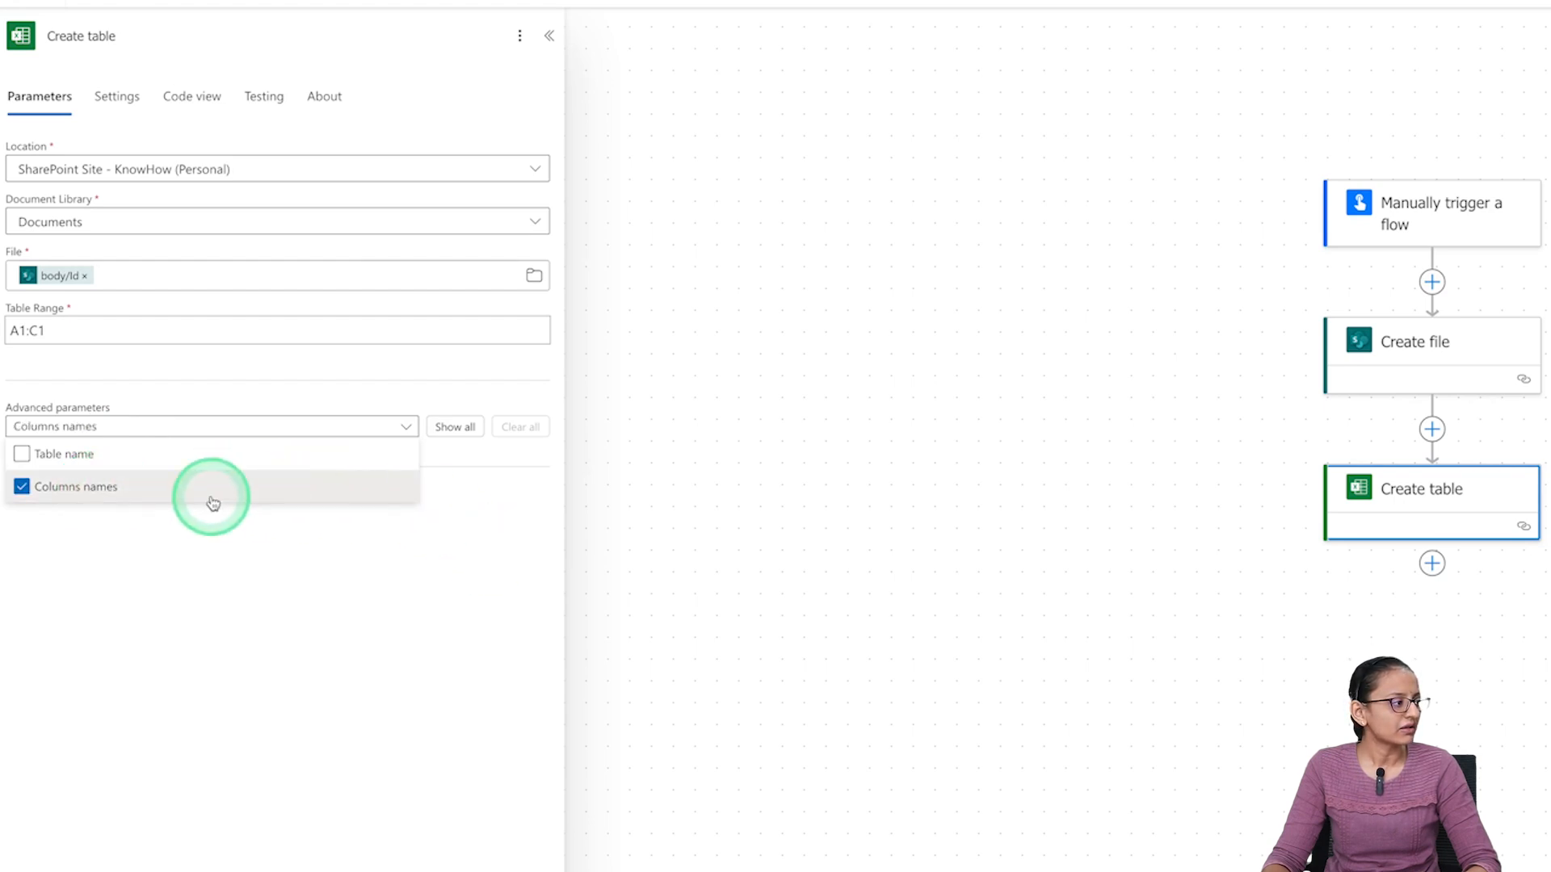
left_click(476, 531)
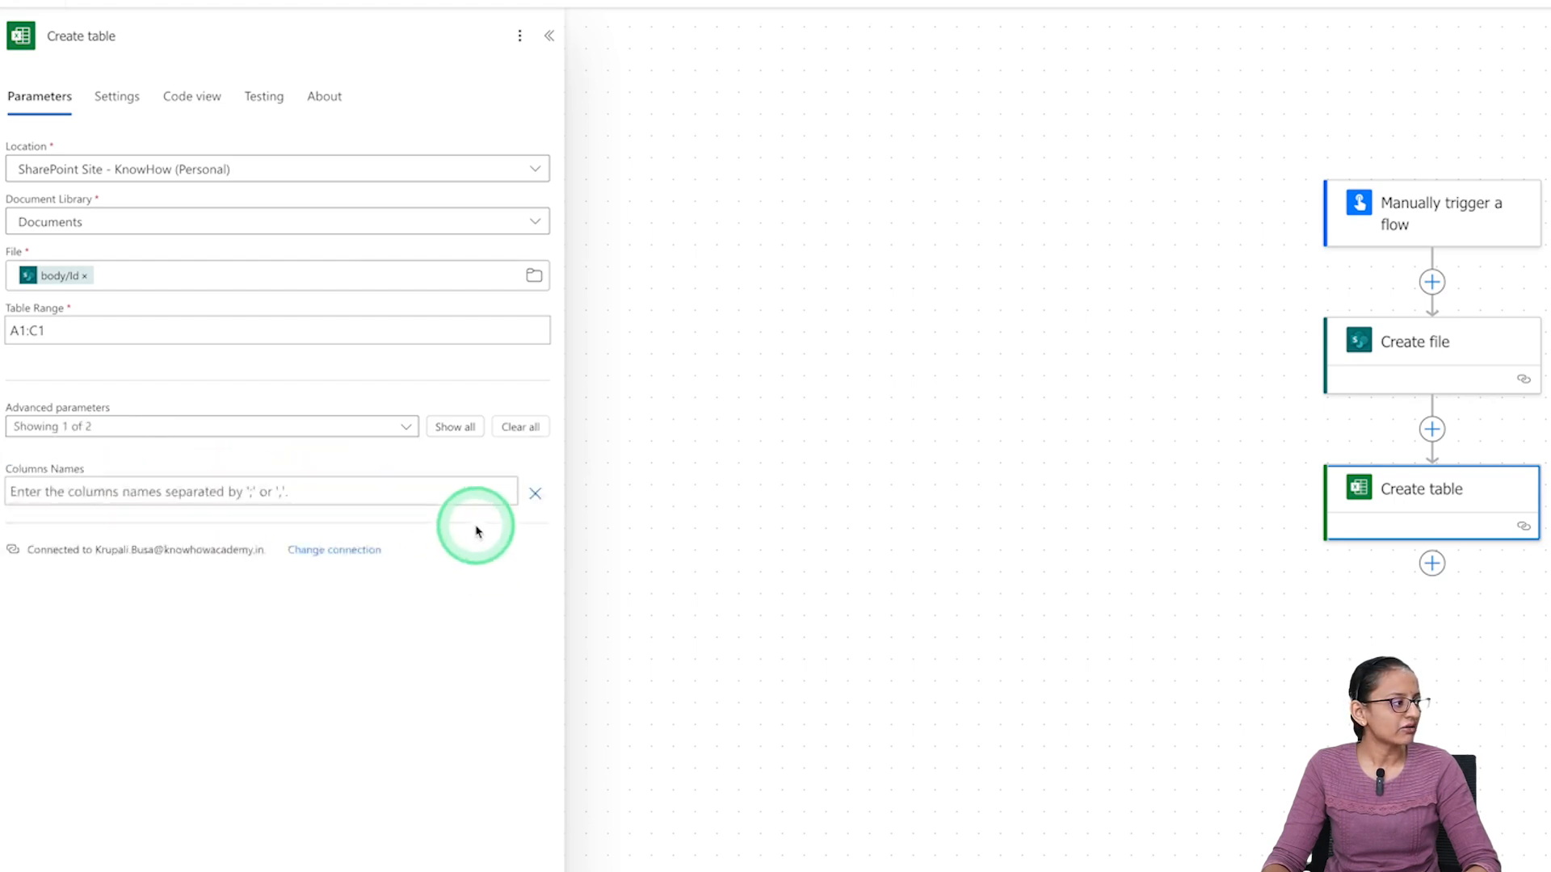
Set the Create table column names to Name,TaskDate,TaskStatus
left_click(89, 490)
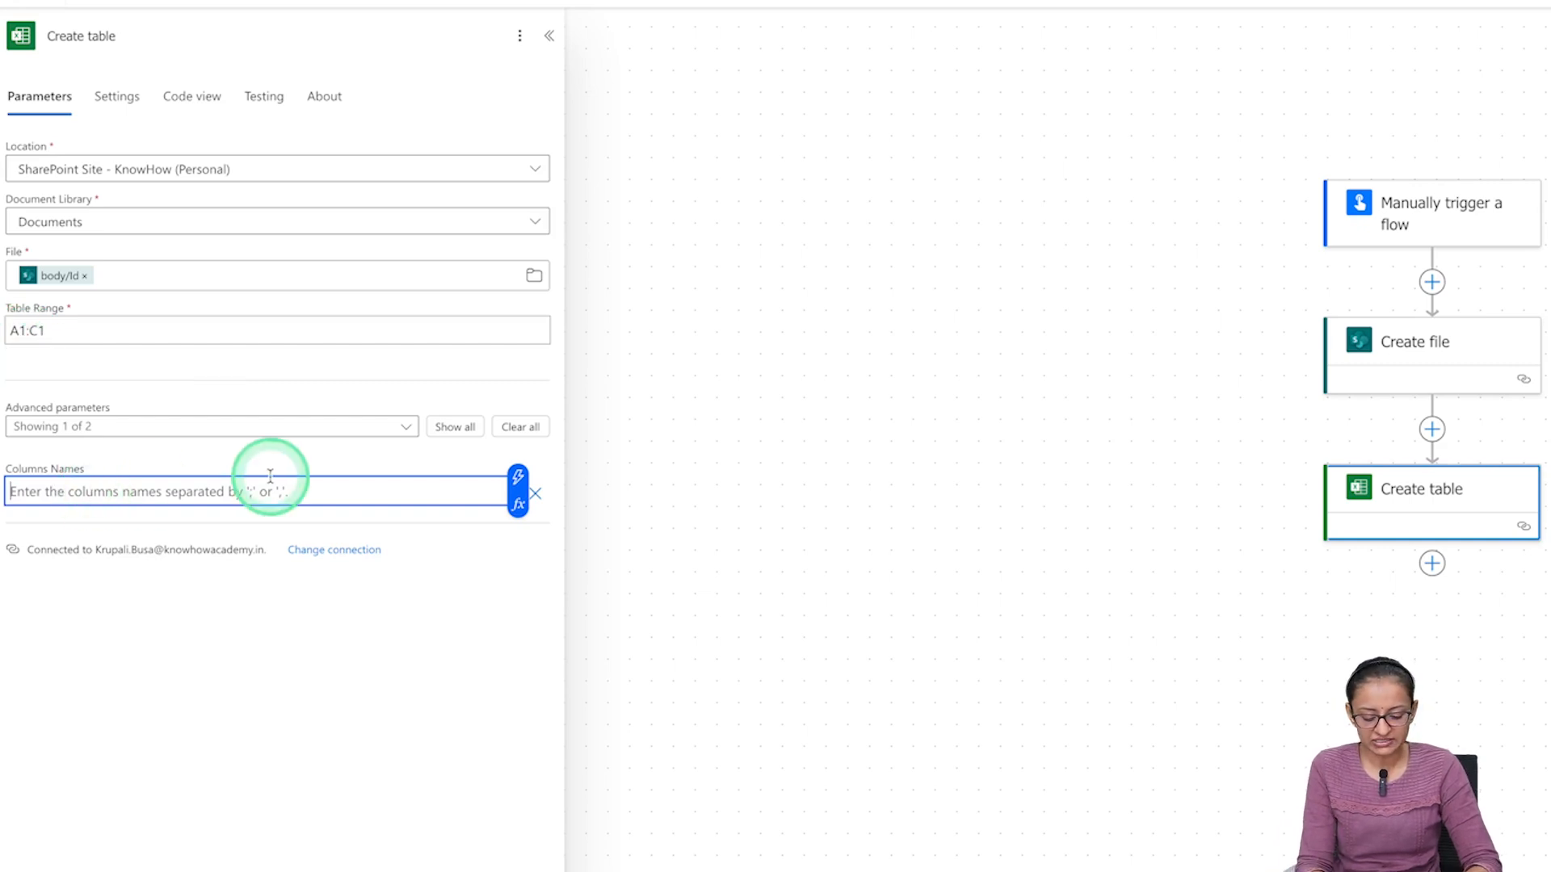
type("Na")
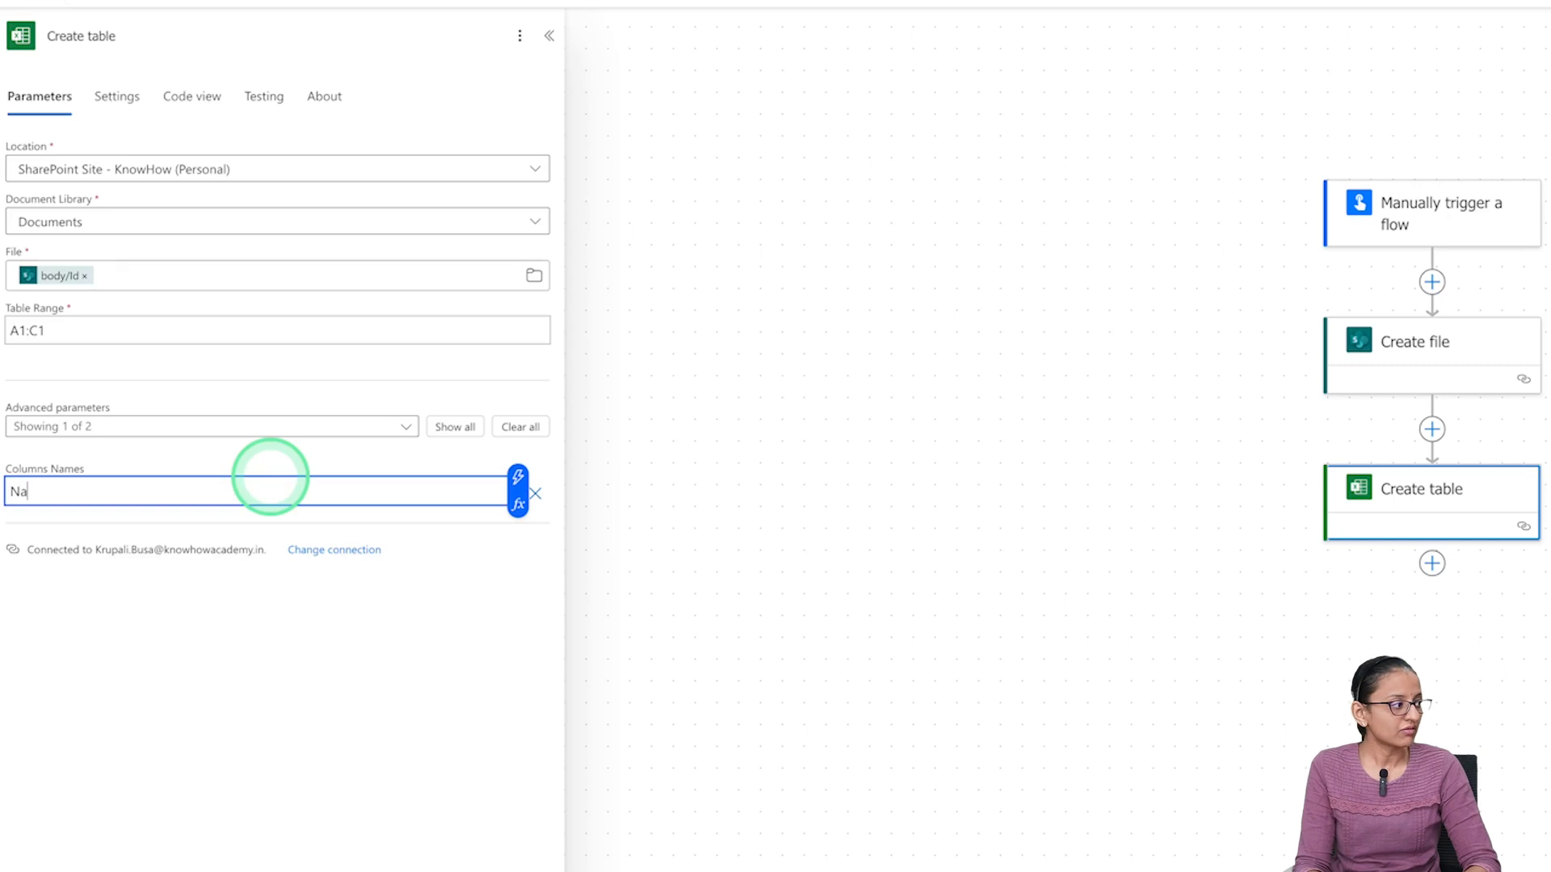
type("me,")
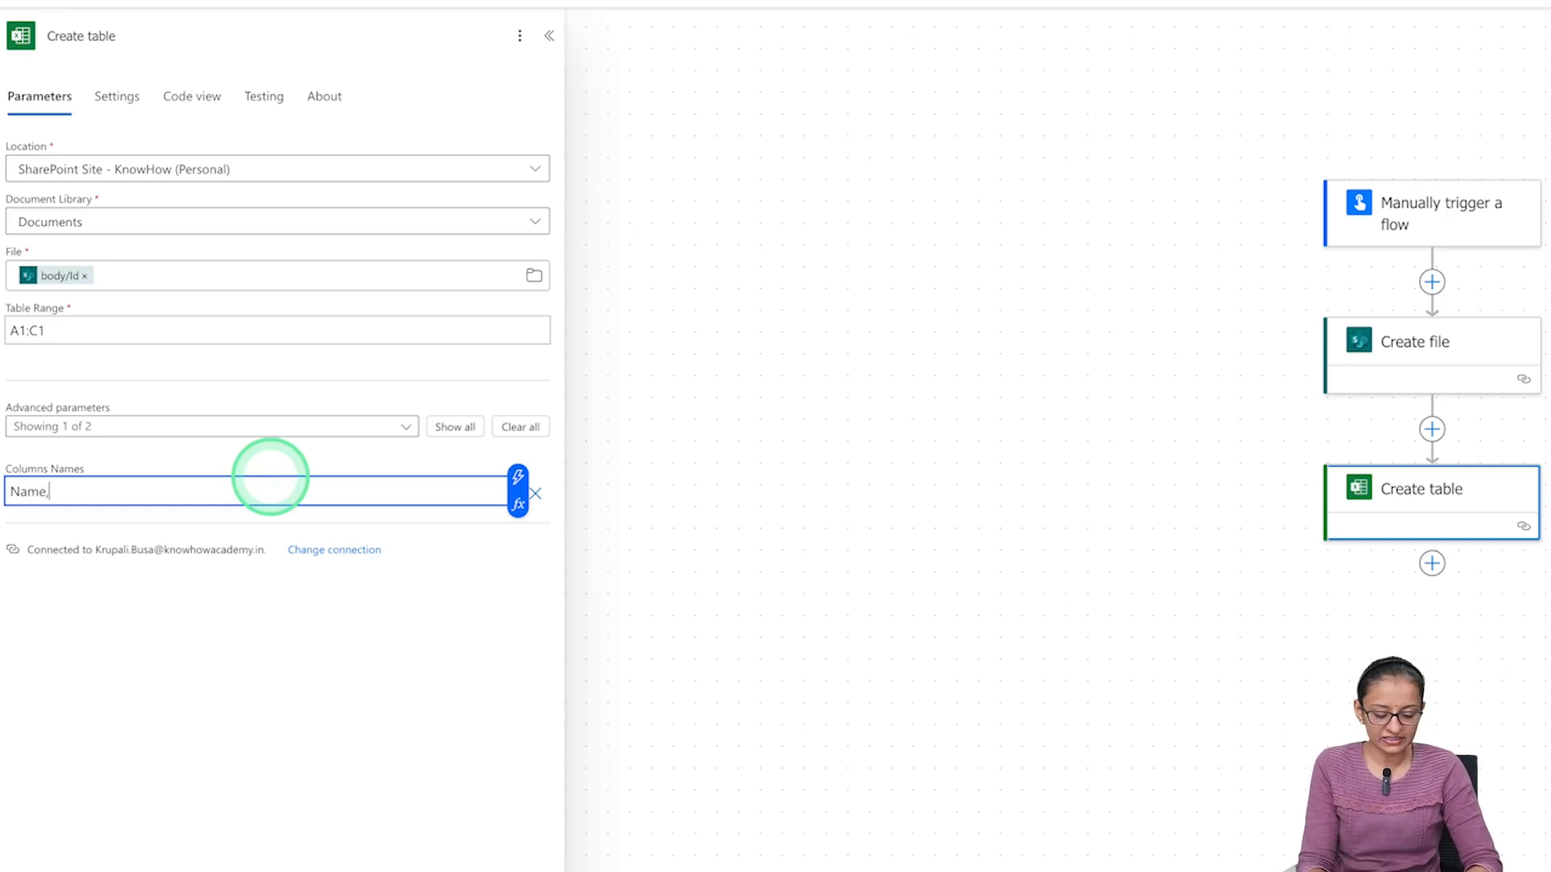
type("TaskDate")
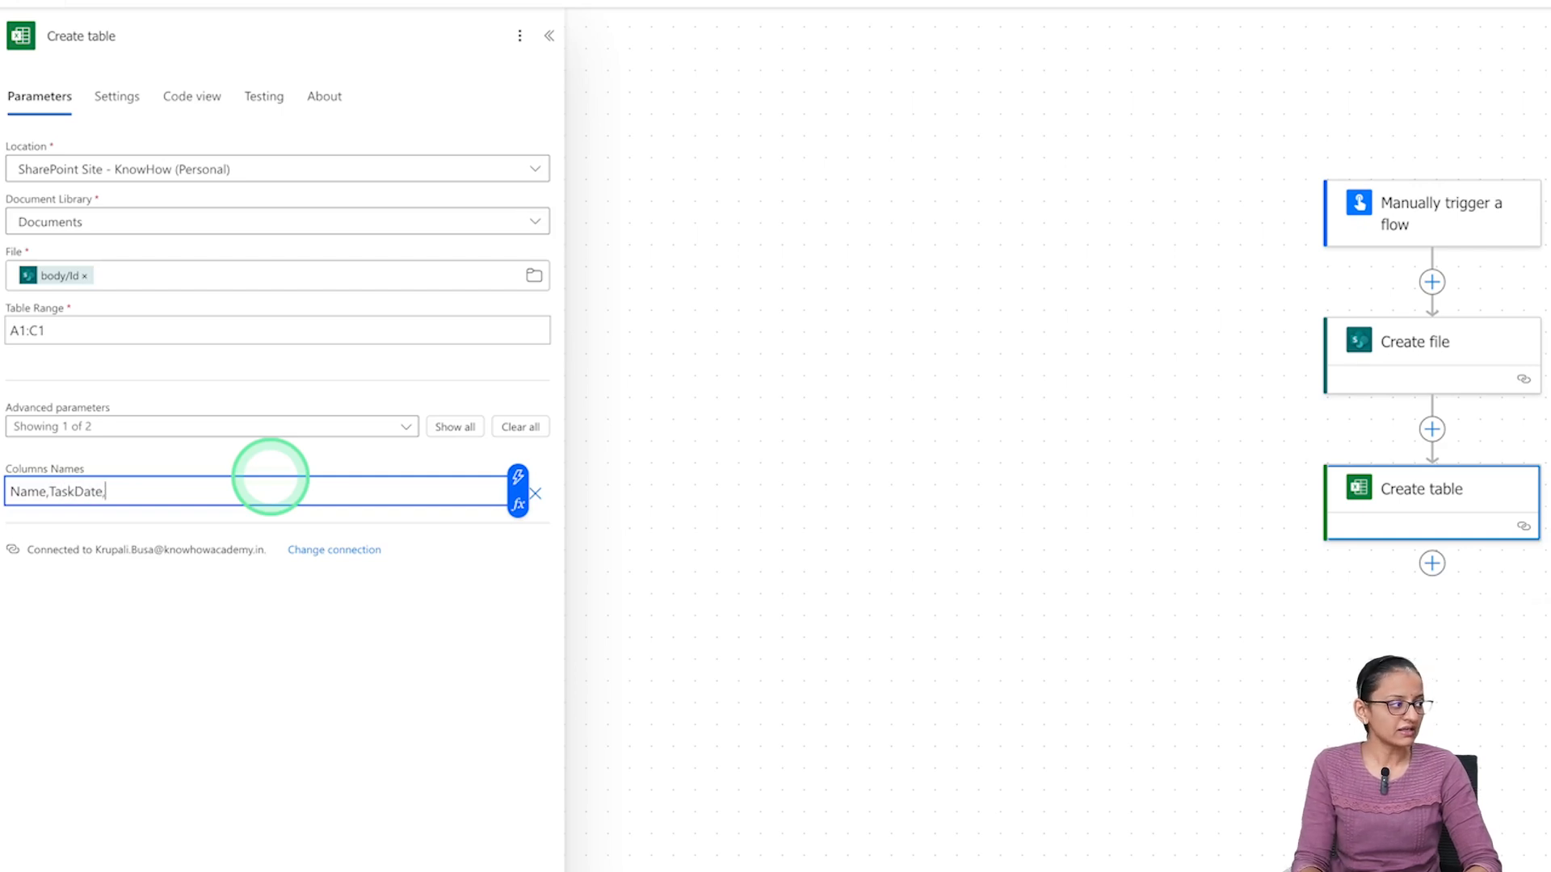
type(",TaskStatu")
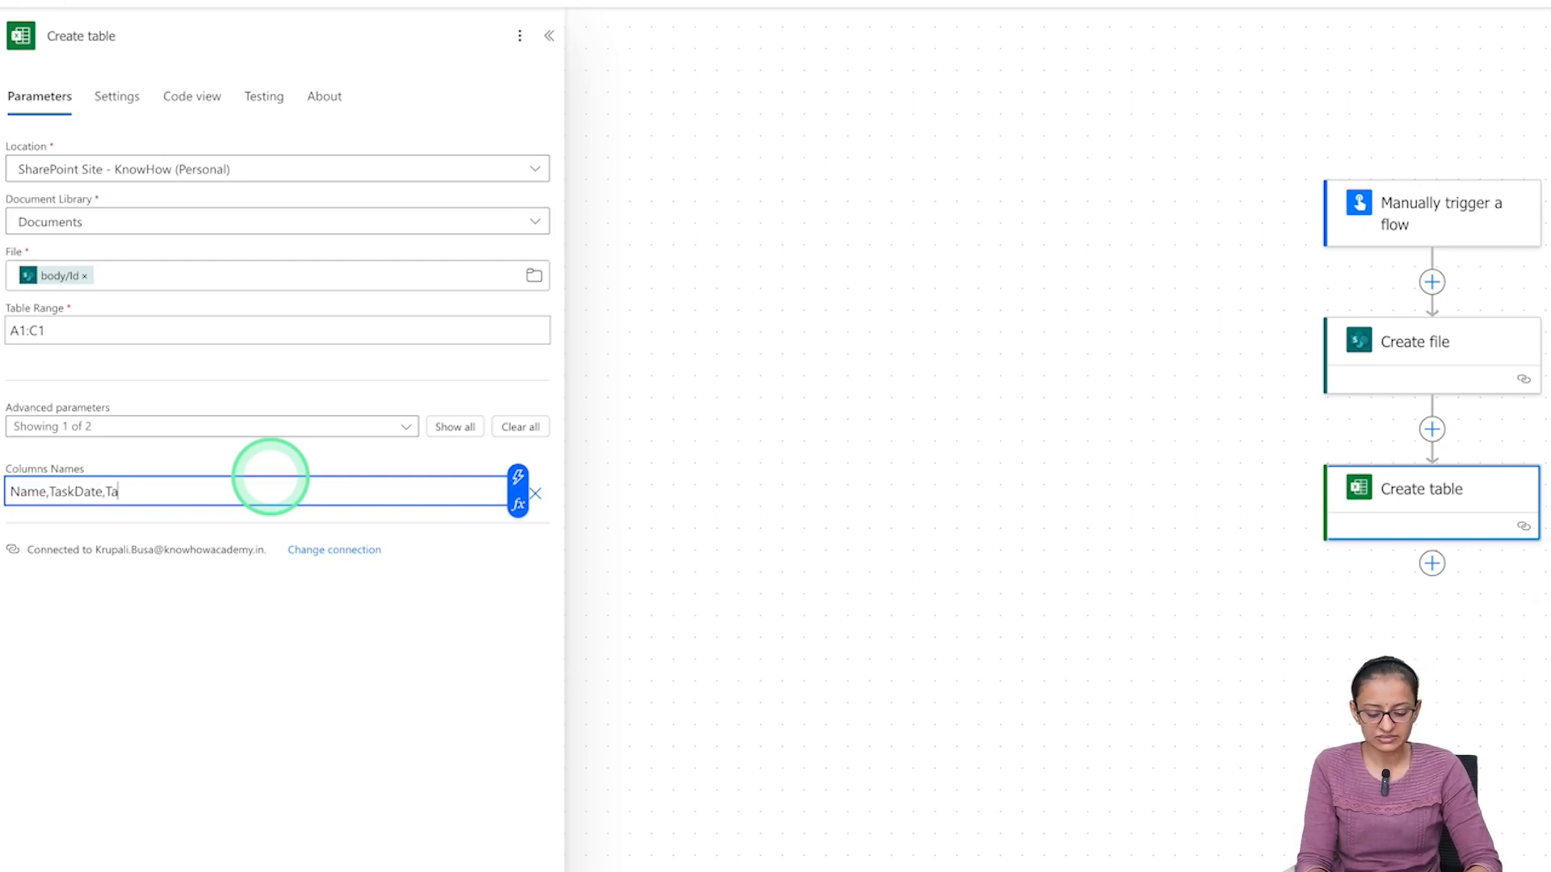
type("s")
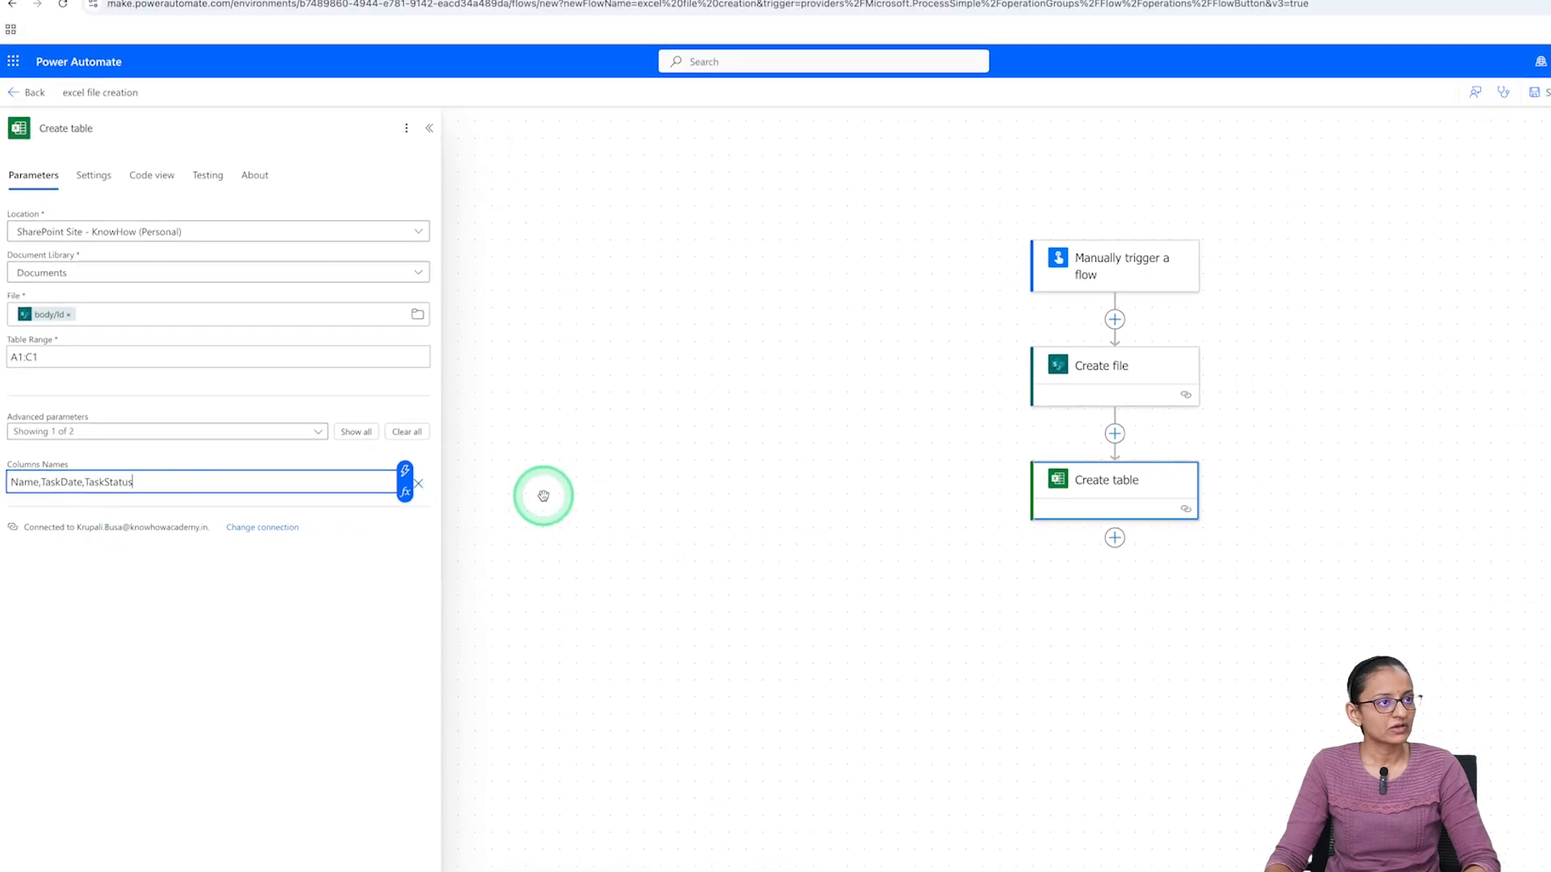
Save the excel file creation flow and collapse the Create table settings
left_click(1513, 94)
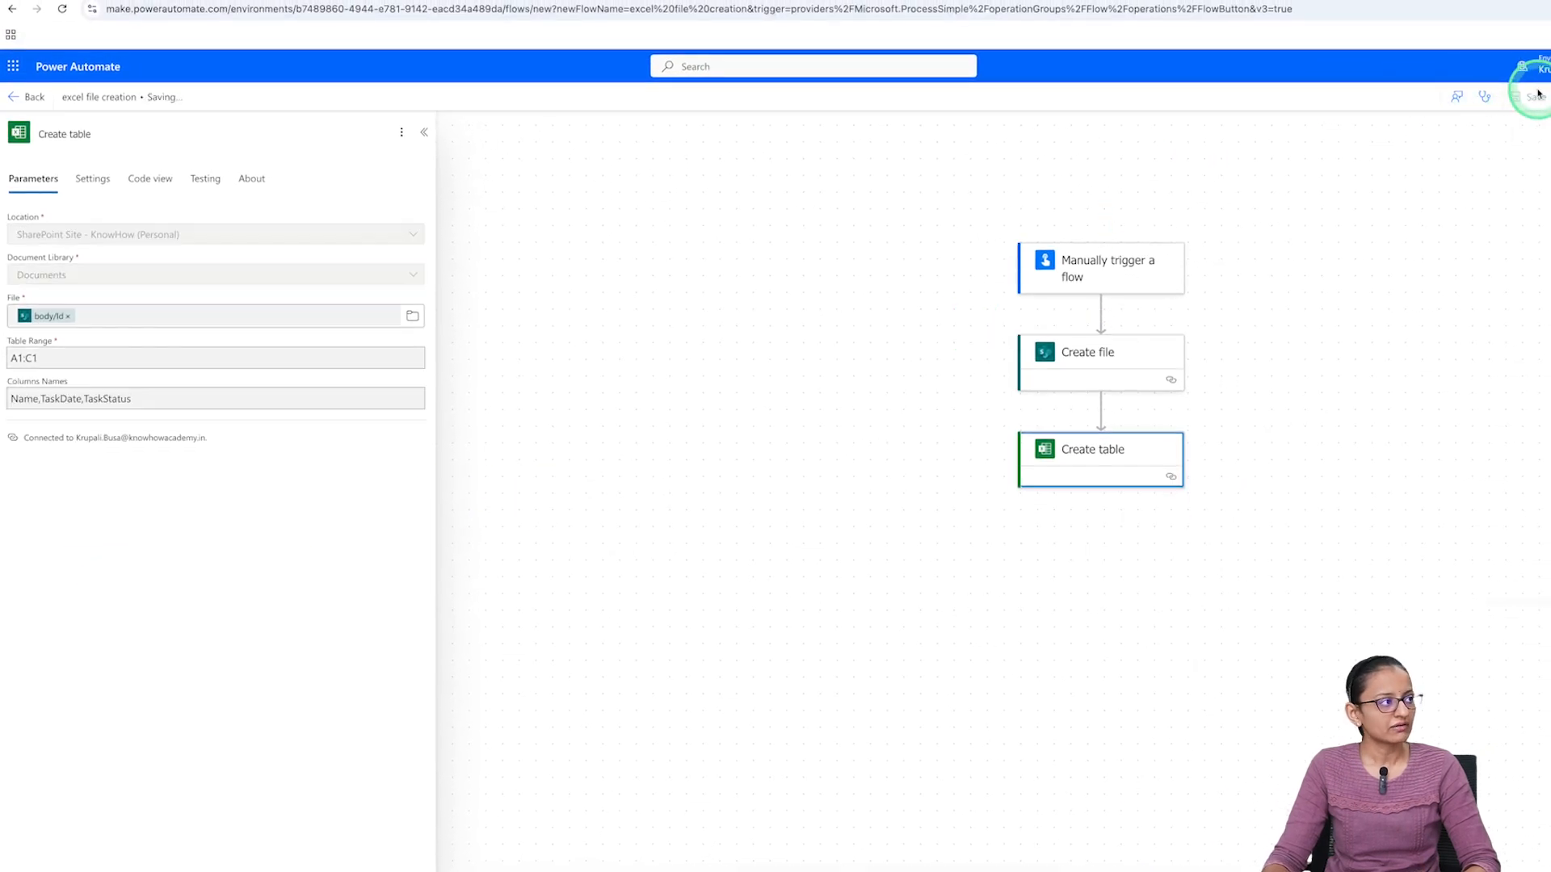
left_click(248, 183)
left_click(167, 95)
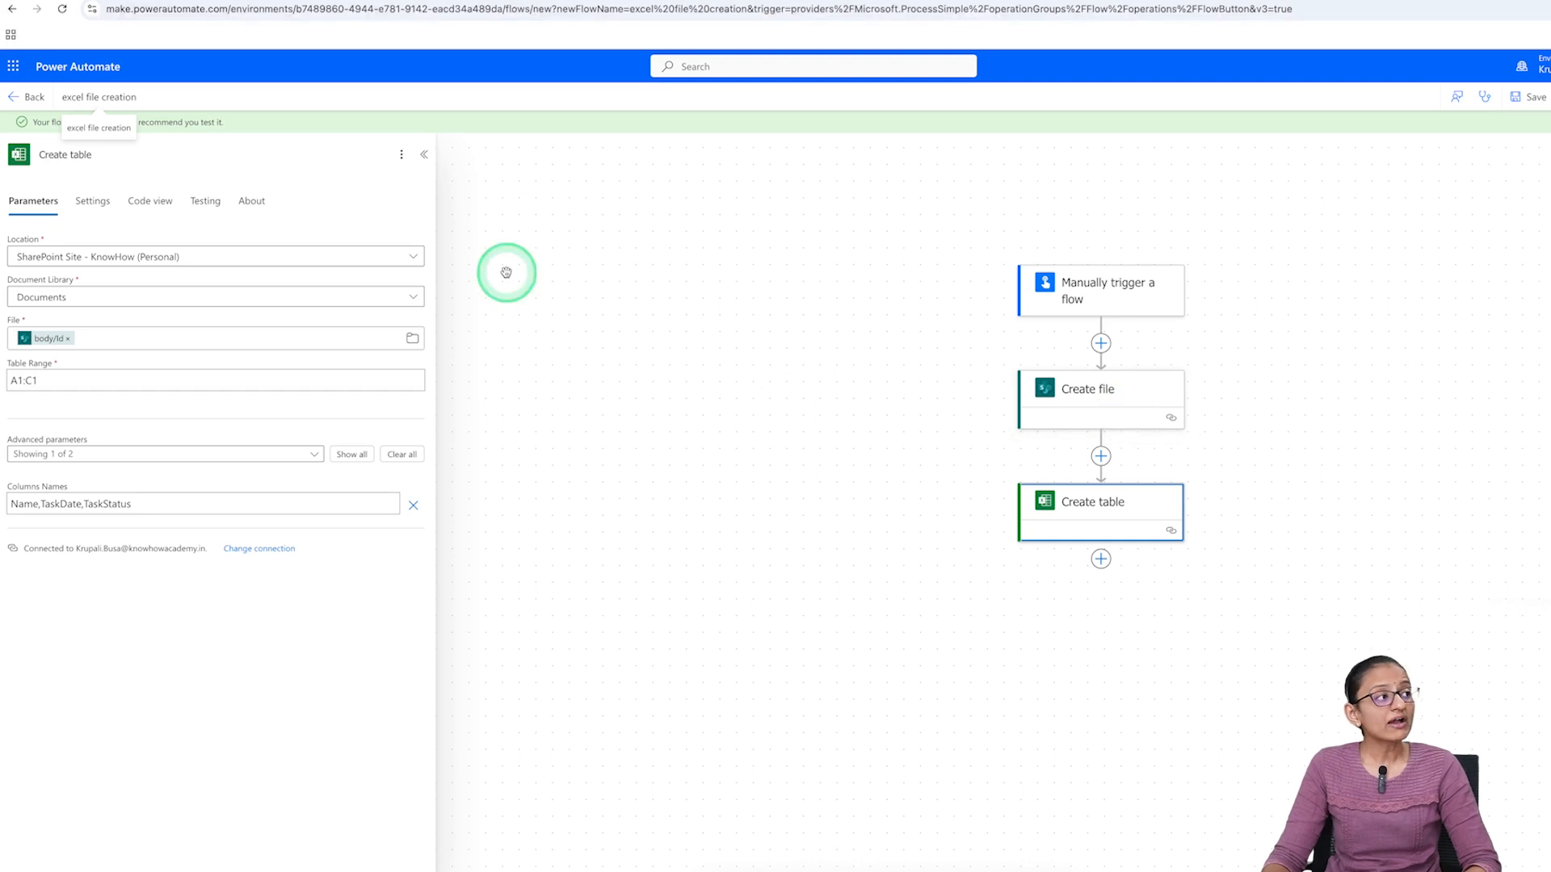
left_click(423, 154)
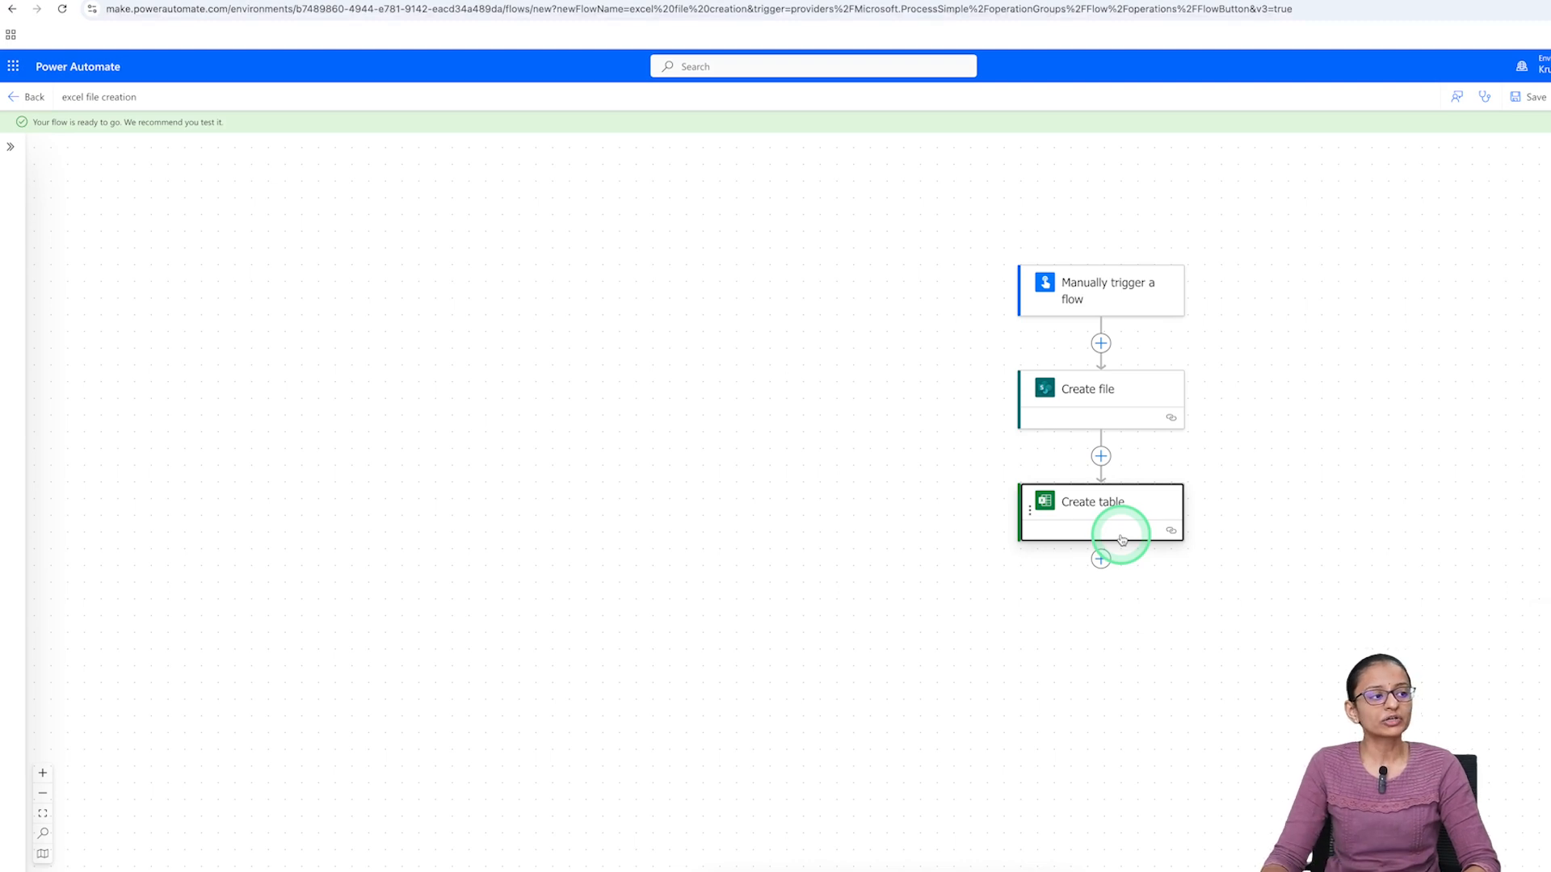
Add the Excel Online (Business) "Add a row into a table" action after Create table, searching the actions for "add row"
left_click(1102, 560)
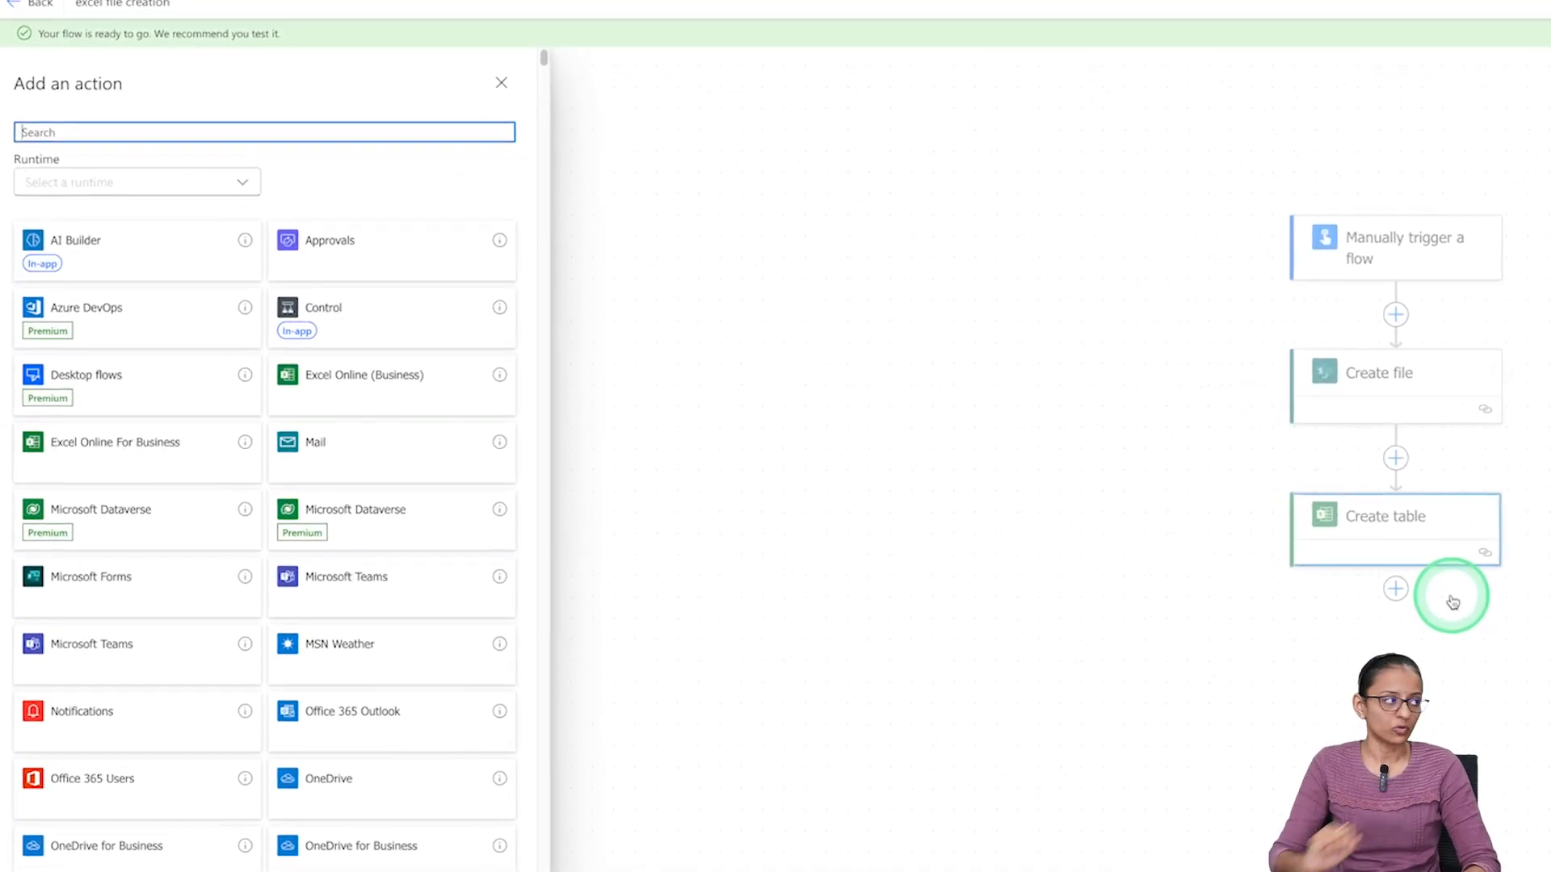
type("ad")
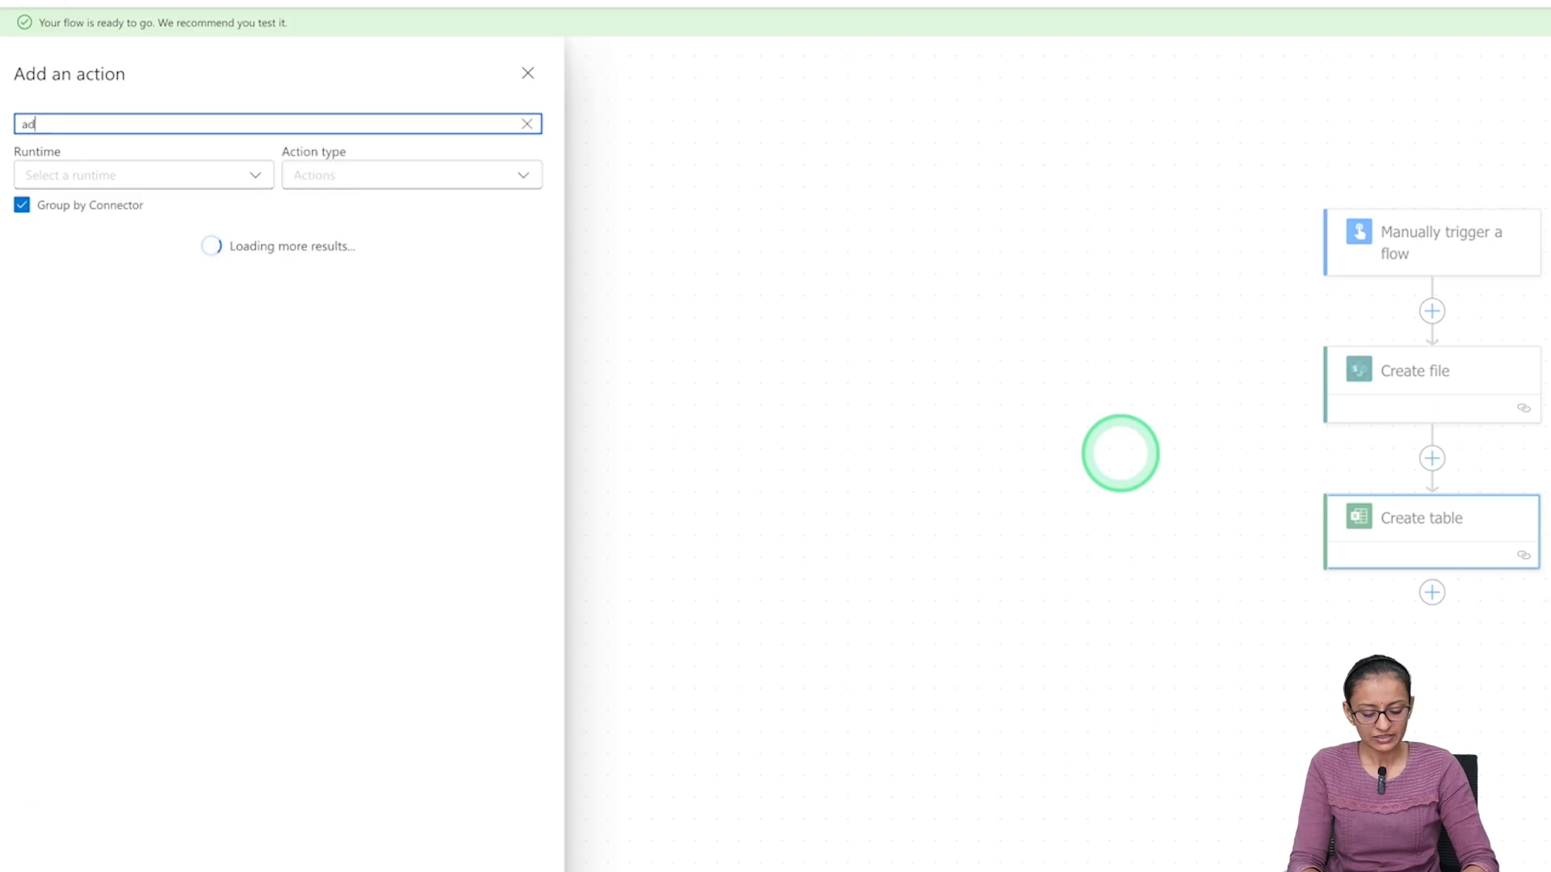
type("d row")
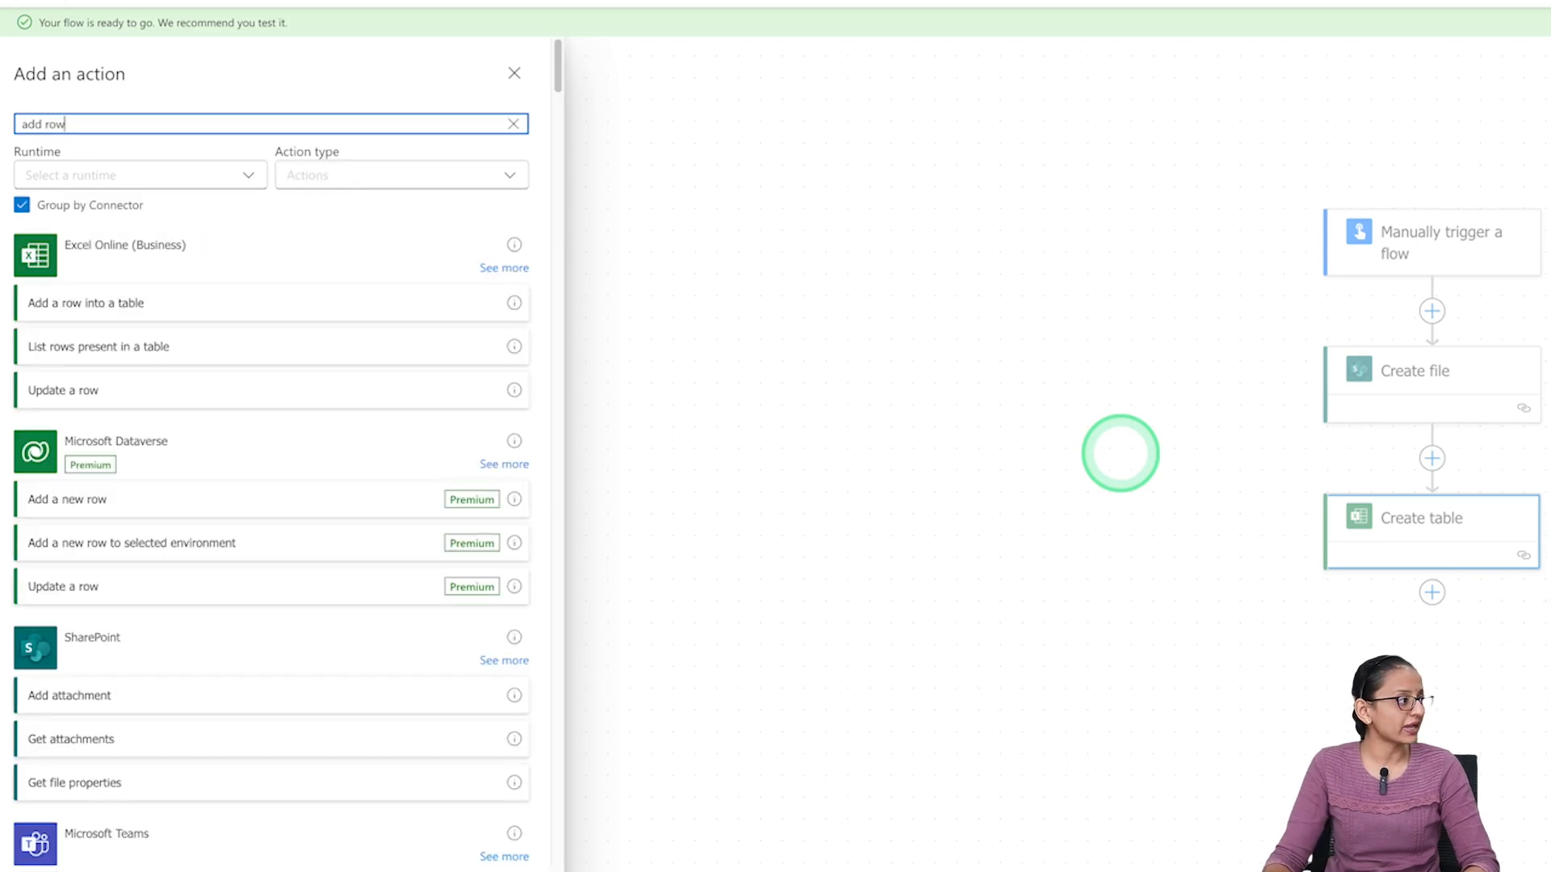
left_click(109, 311)
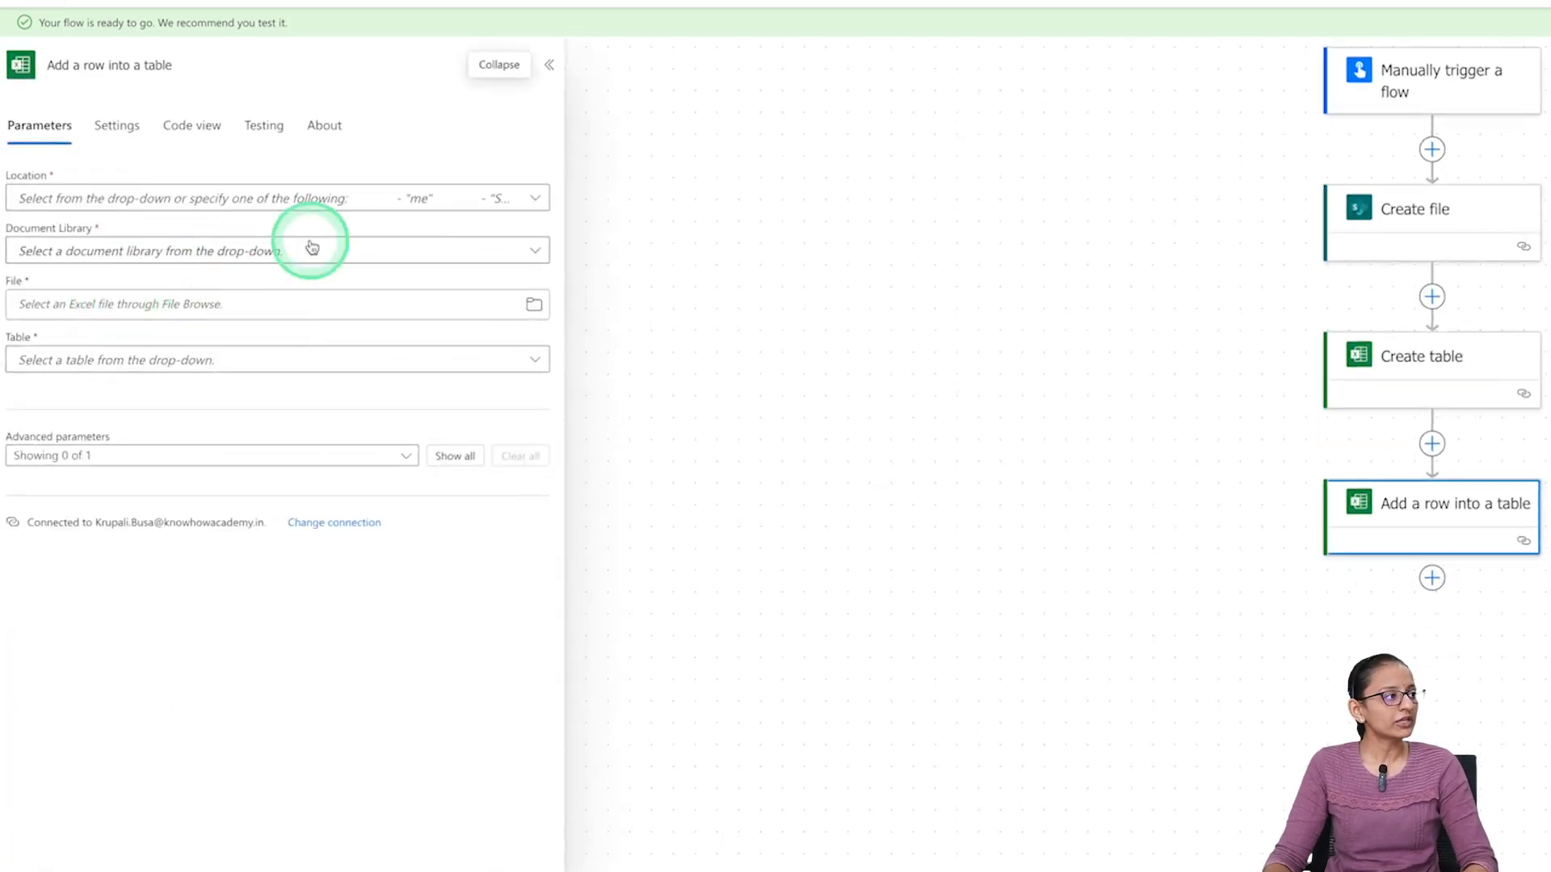
Set the Add a row into a table location to Group - KnowHow (Personal) and the document library to Documents
left_click(532, 200)
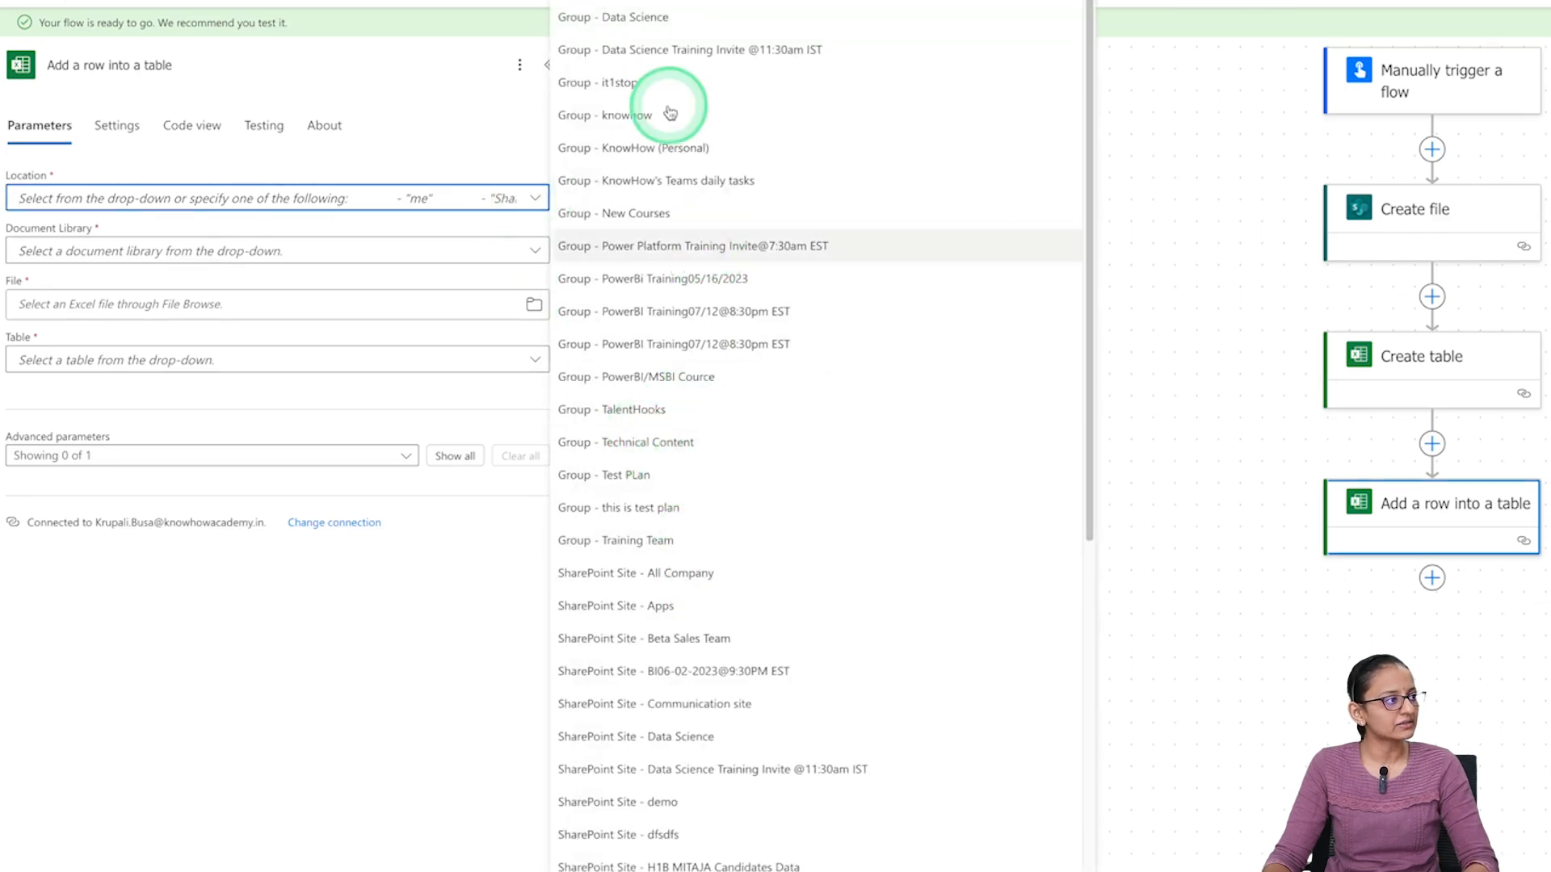
scroll(744, 474, "down", 10)
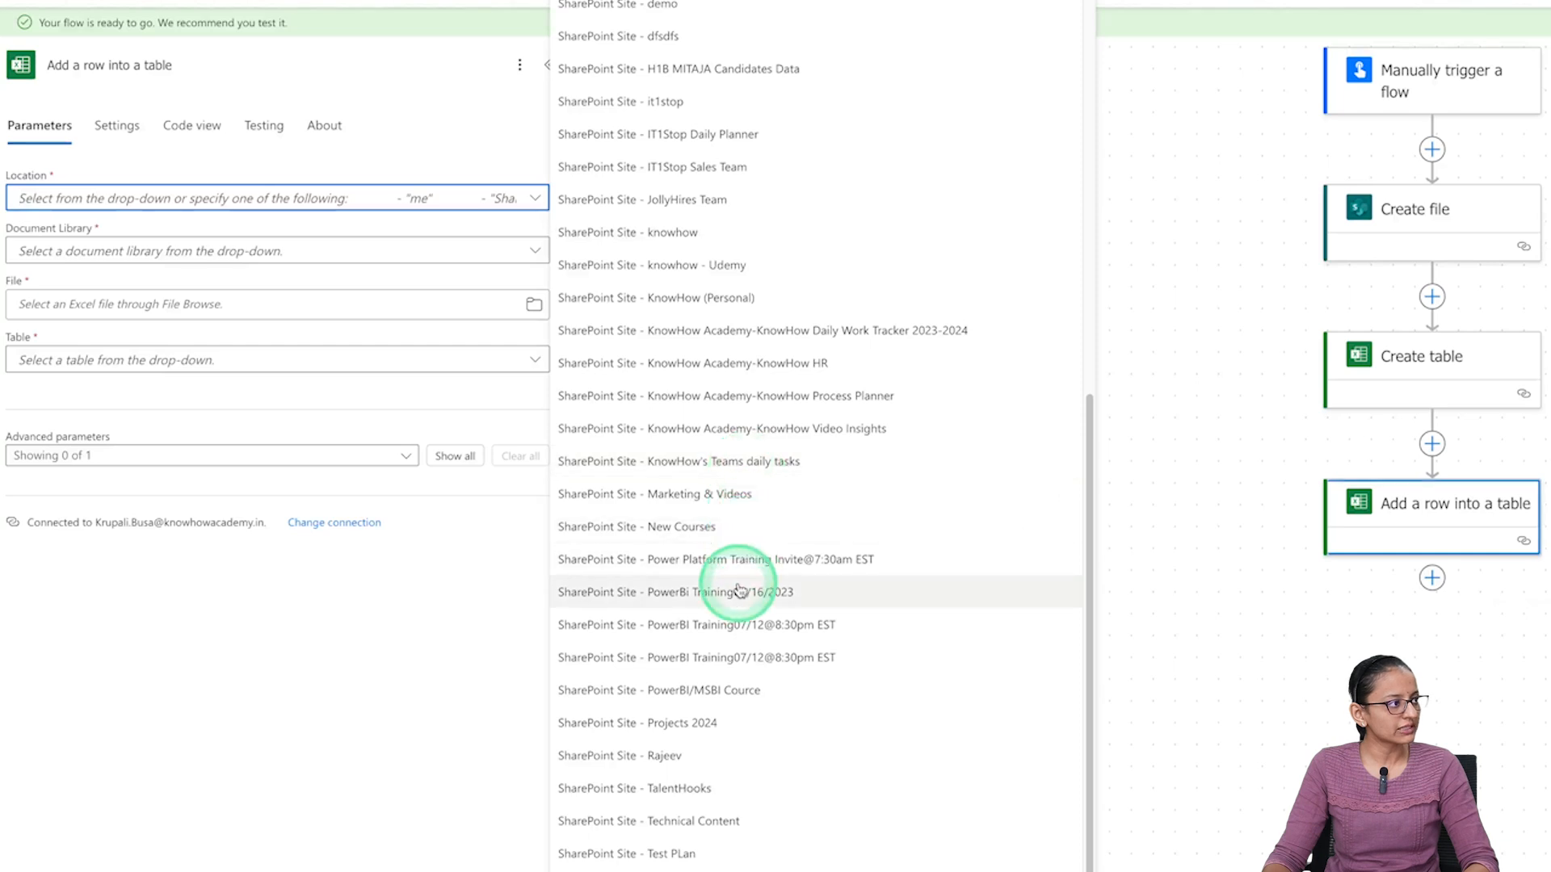
scroll(739, 589, "up", 10)
left_click(645, 153)
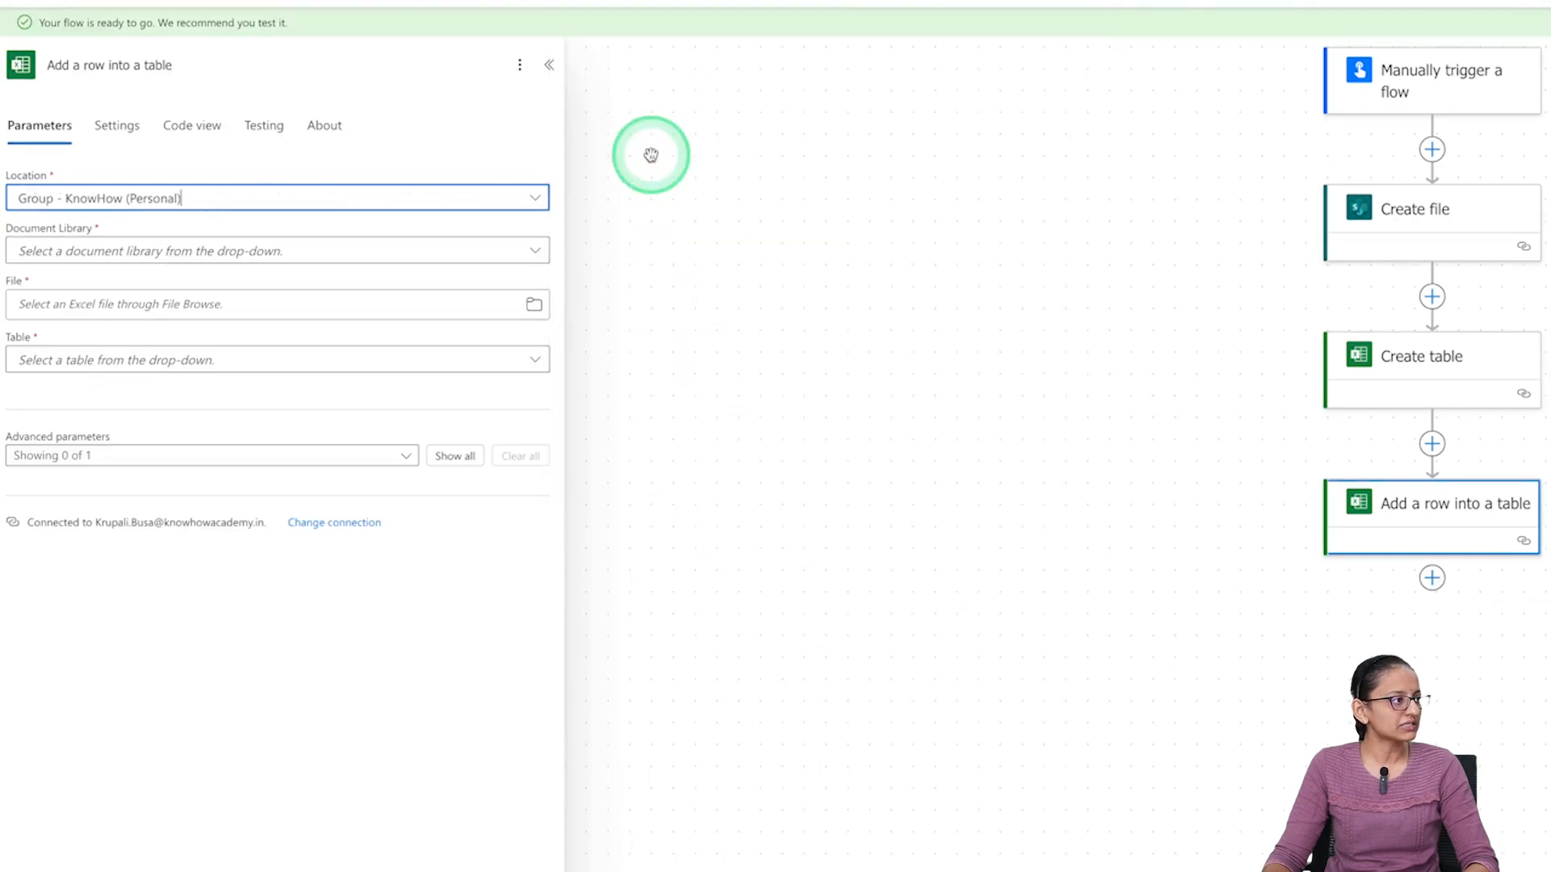
left_click(522, 258)
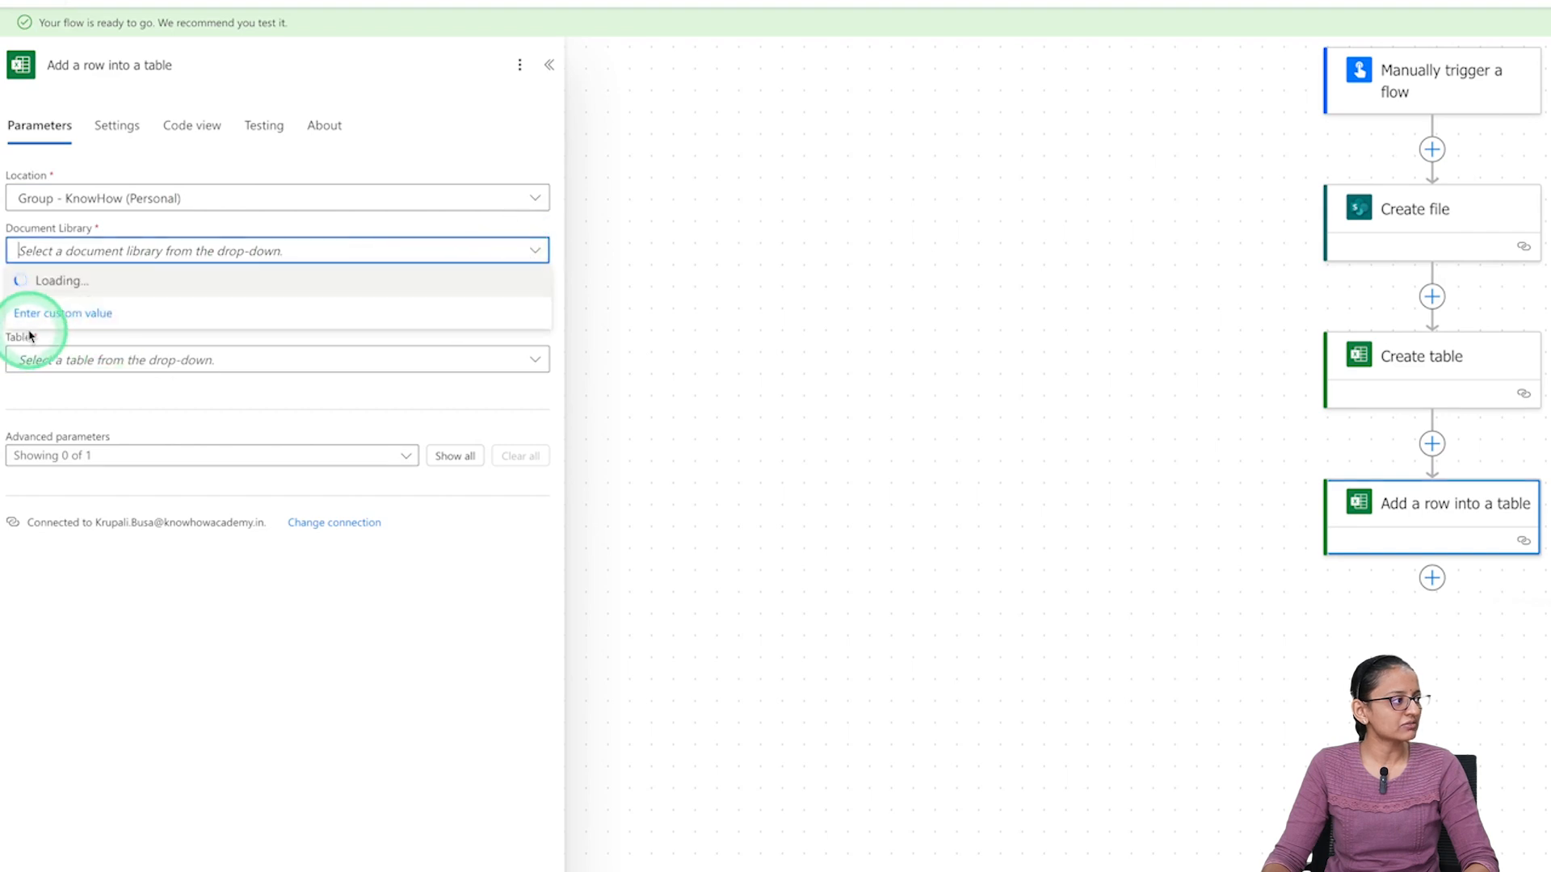
left_click(49, 284)
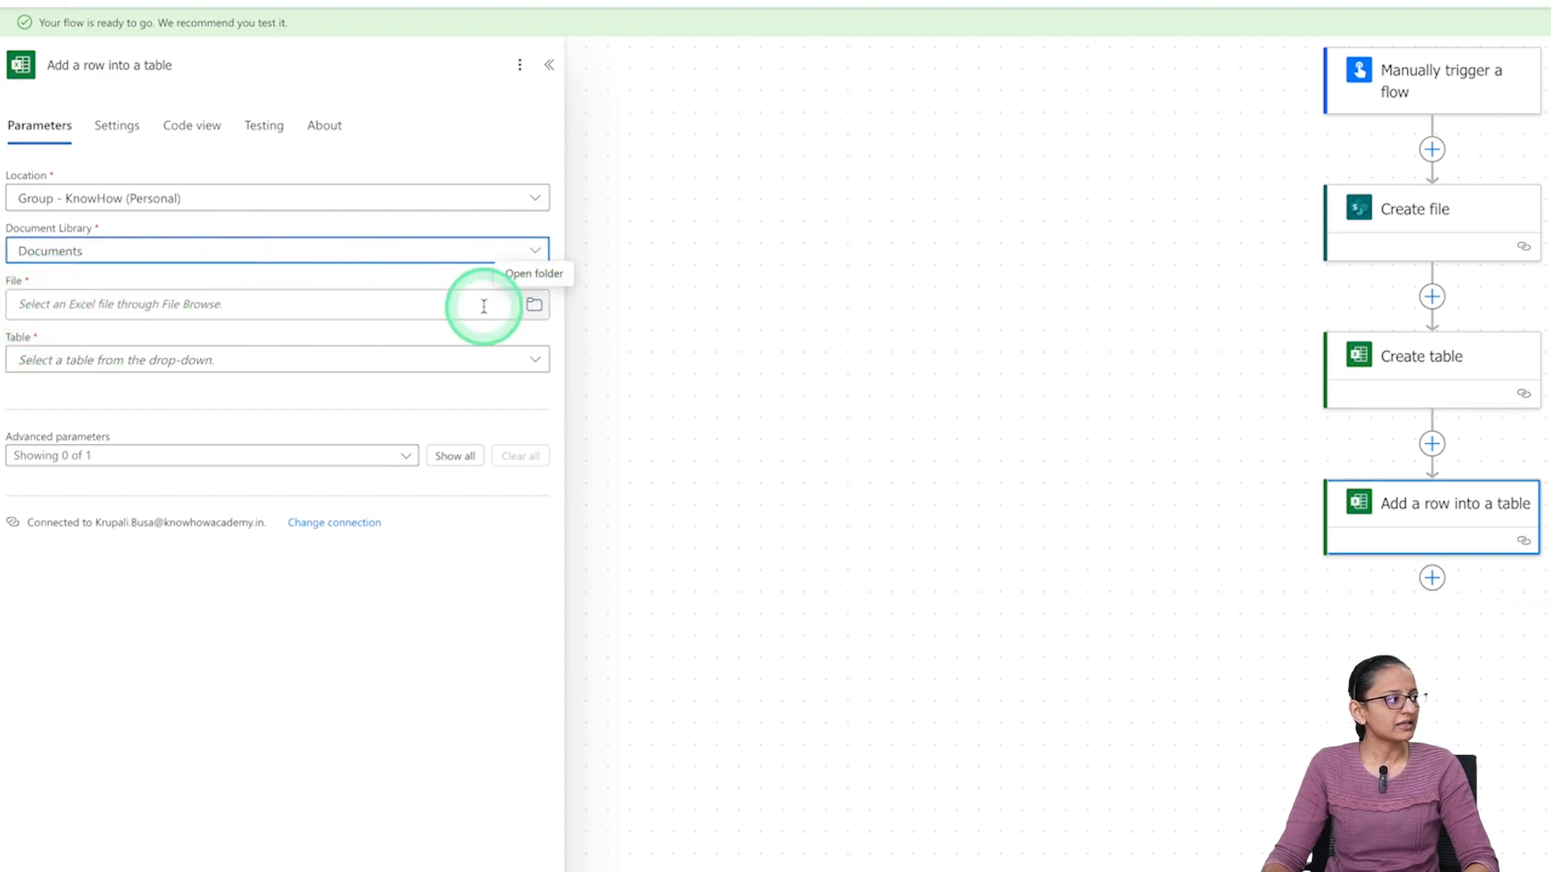
left_click(532, 309)
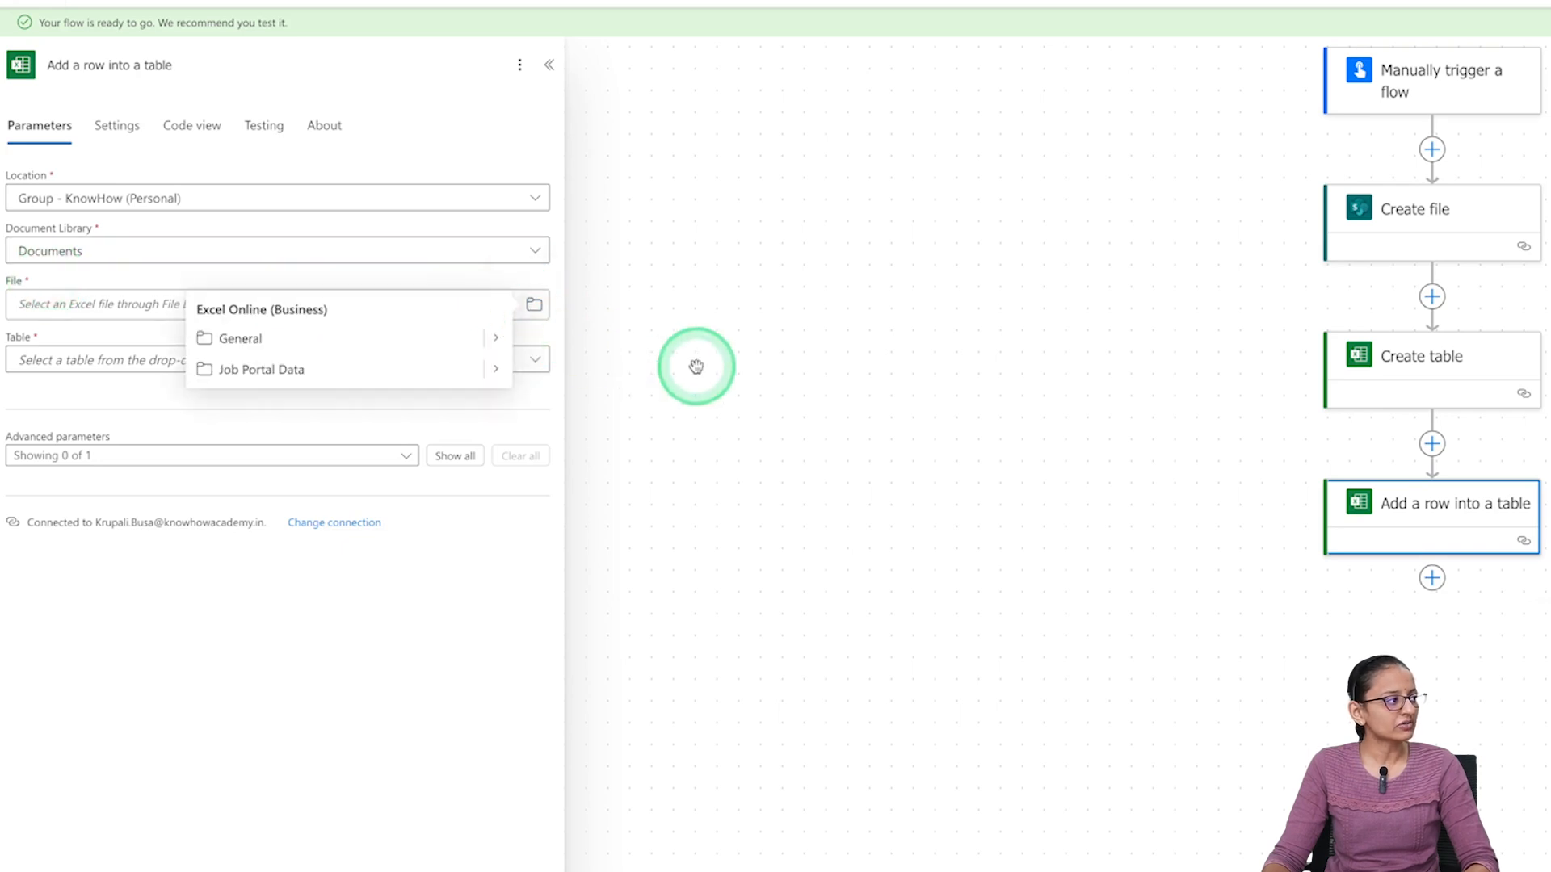
left_click(696, 367)
left_click(1492, 514)
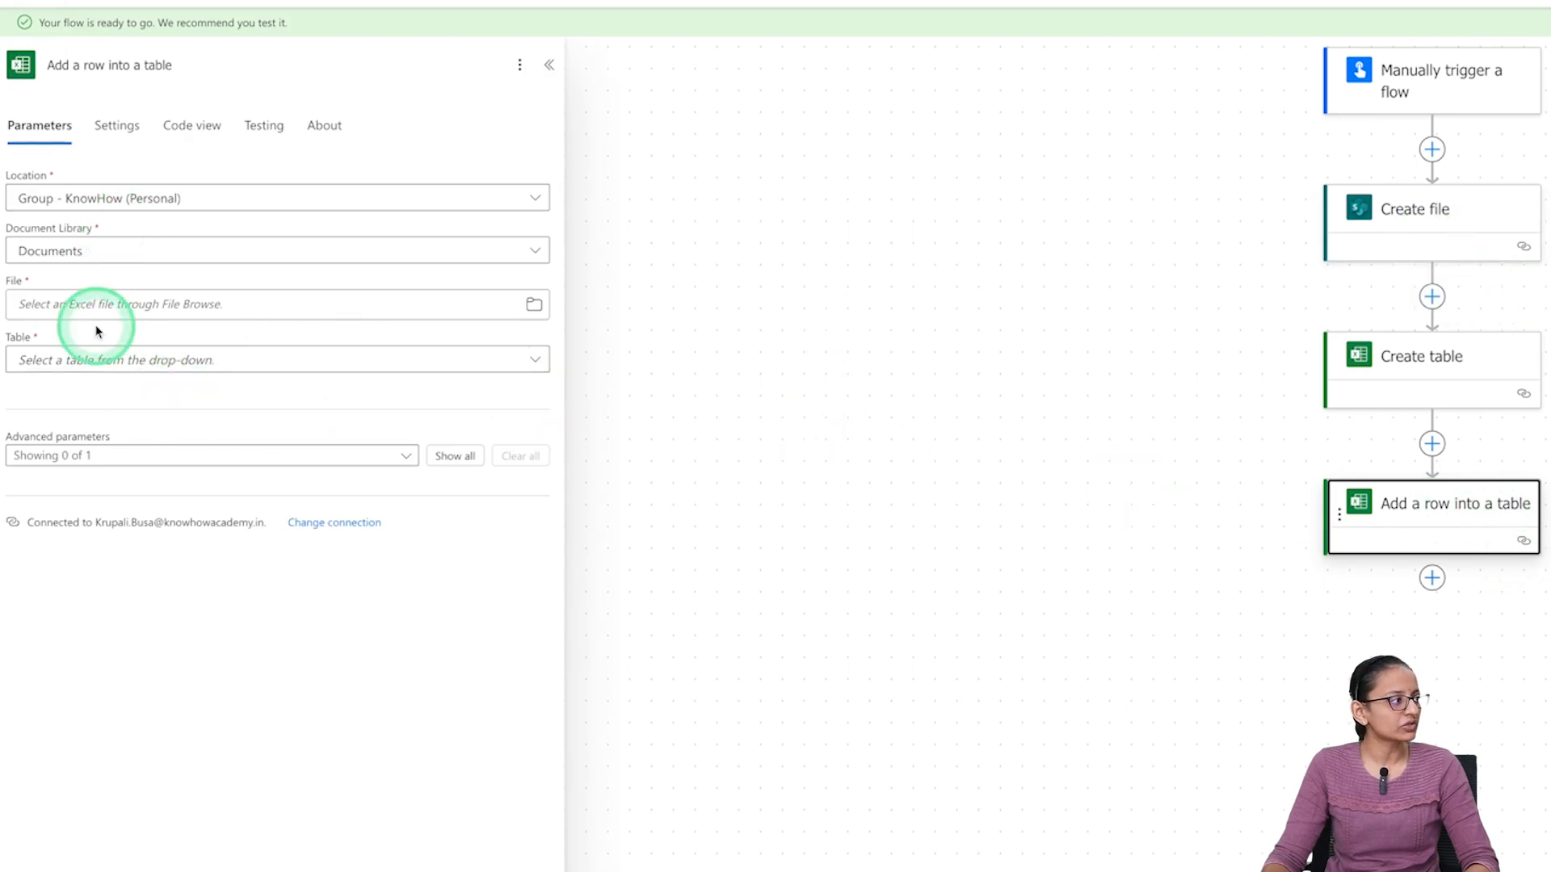
Set the Add a row into a table file to the dynamic value body/Id from the Create file action
left_click(96, 303)
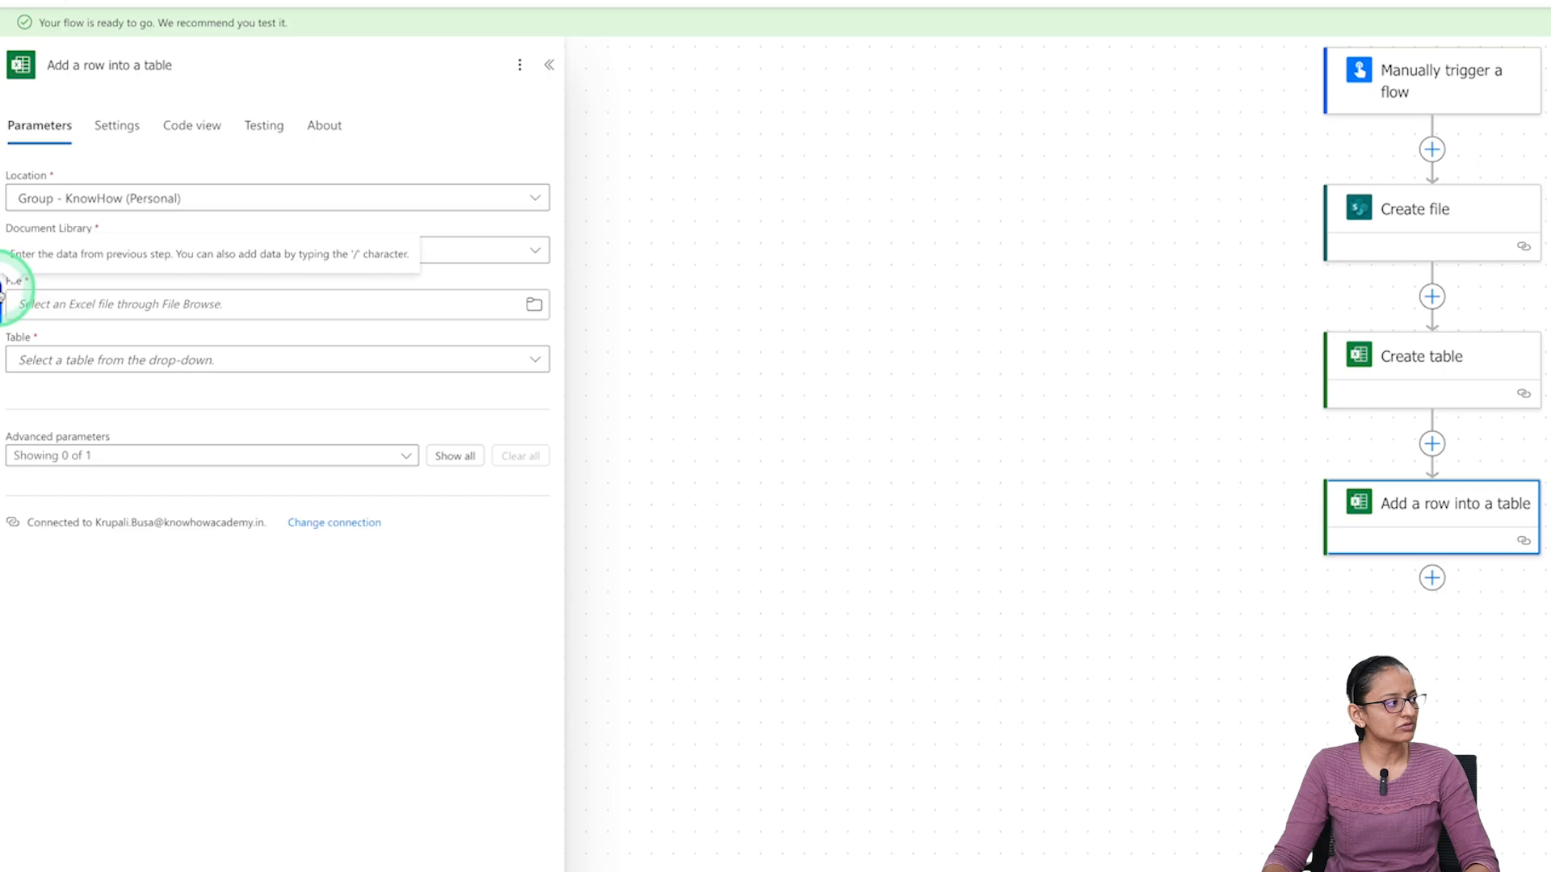
left_click(4, 295)
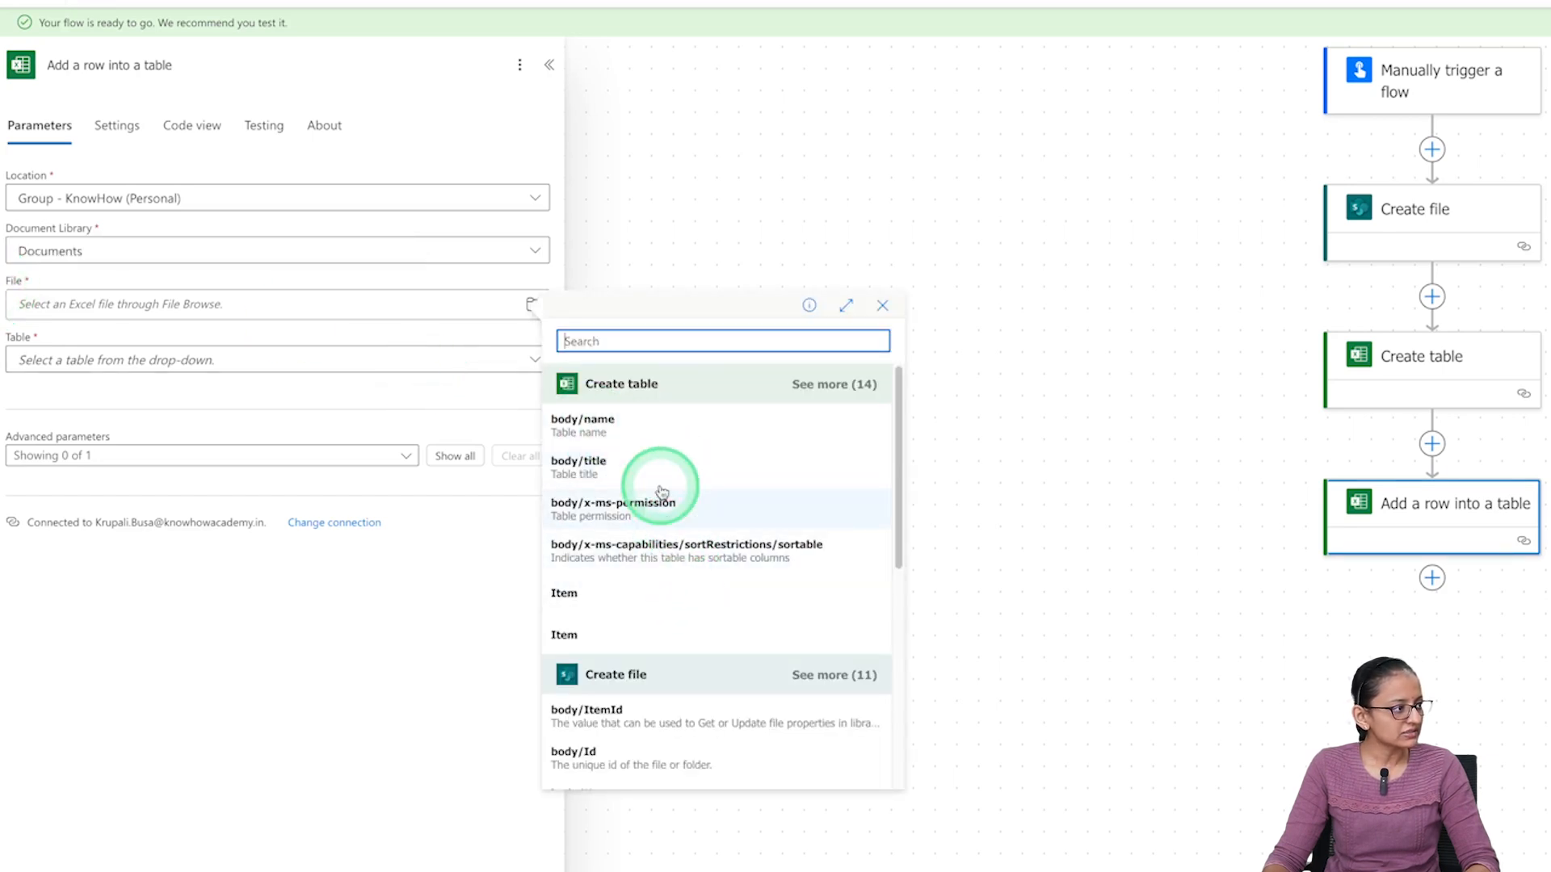
scroll(662, 469, "down", 5)
scroll(663, 468, "up", 5)
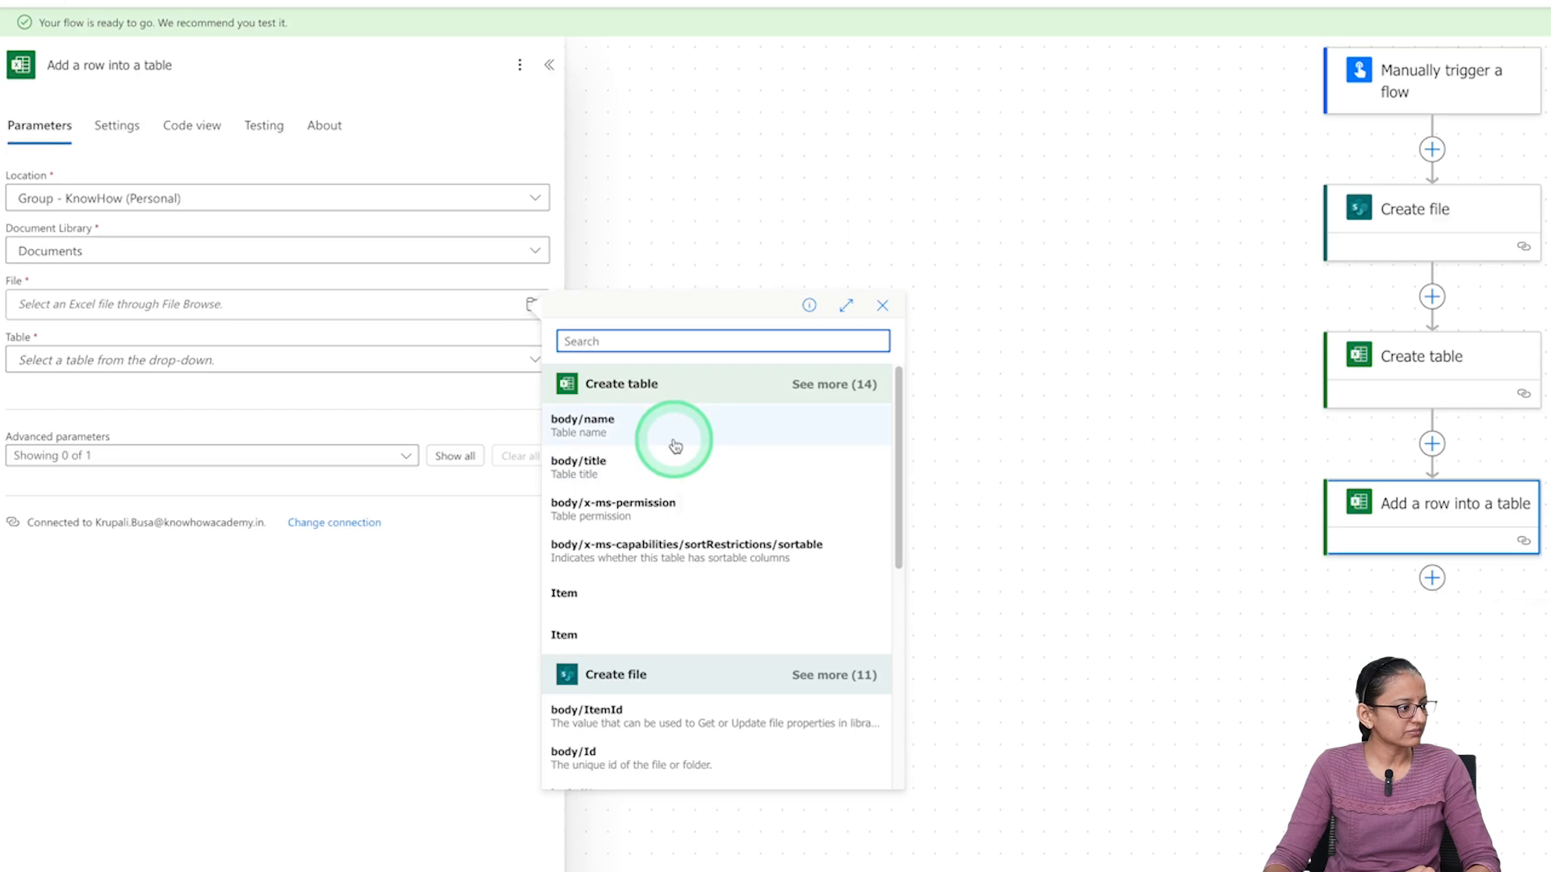
left_click(622, 771)
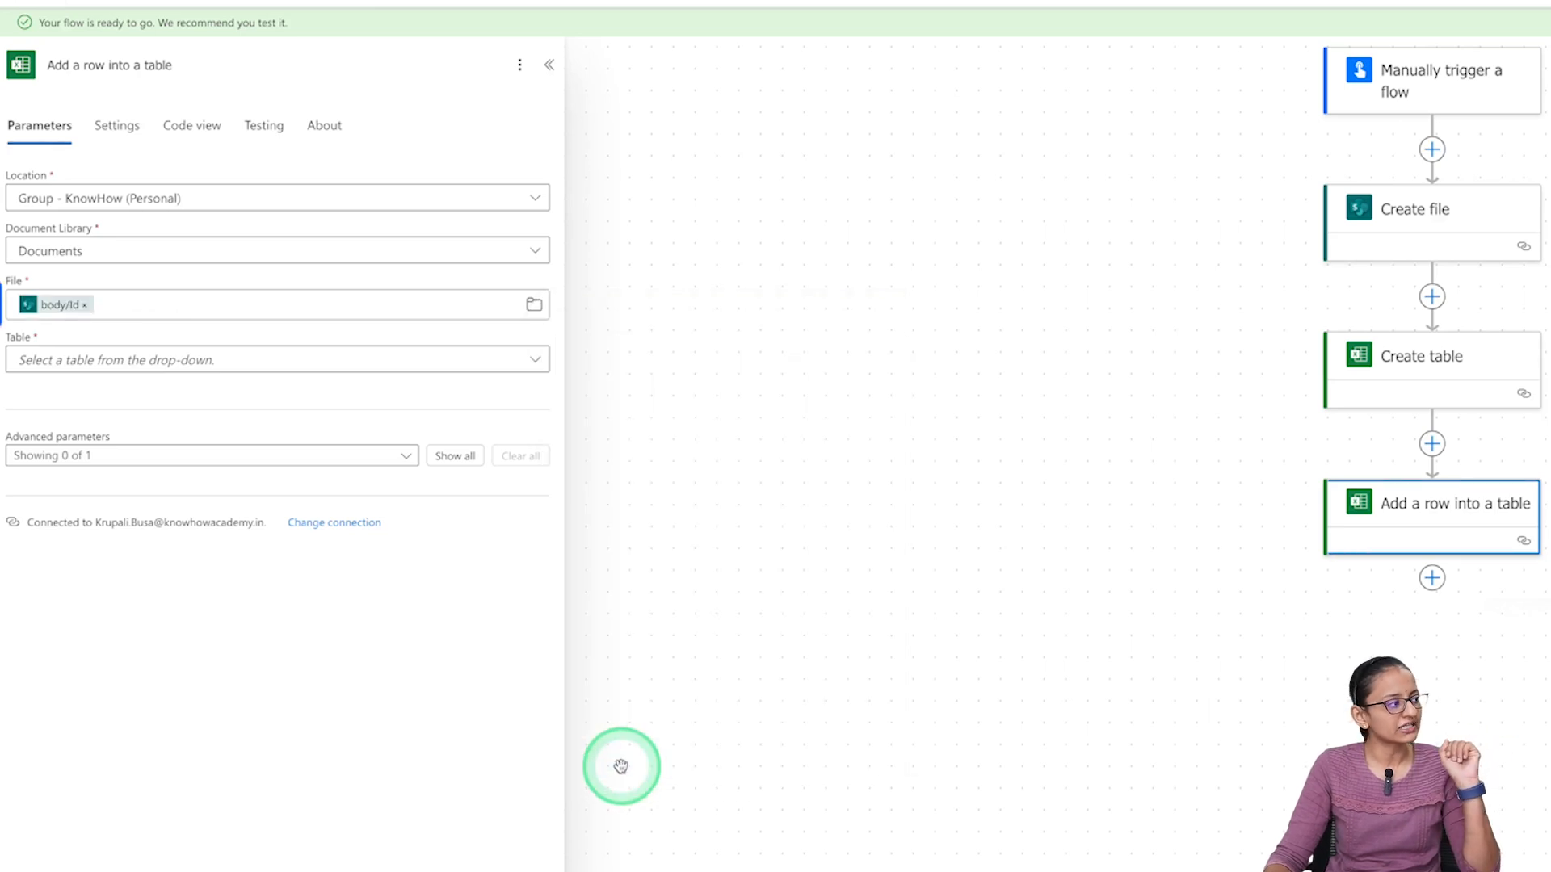
Set the Add a row into a table target to the custom table name Table1forDemo
left_click(122, 365)
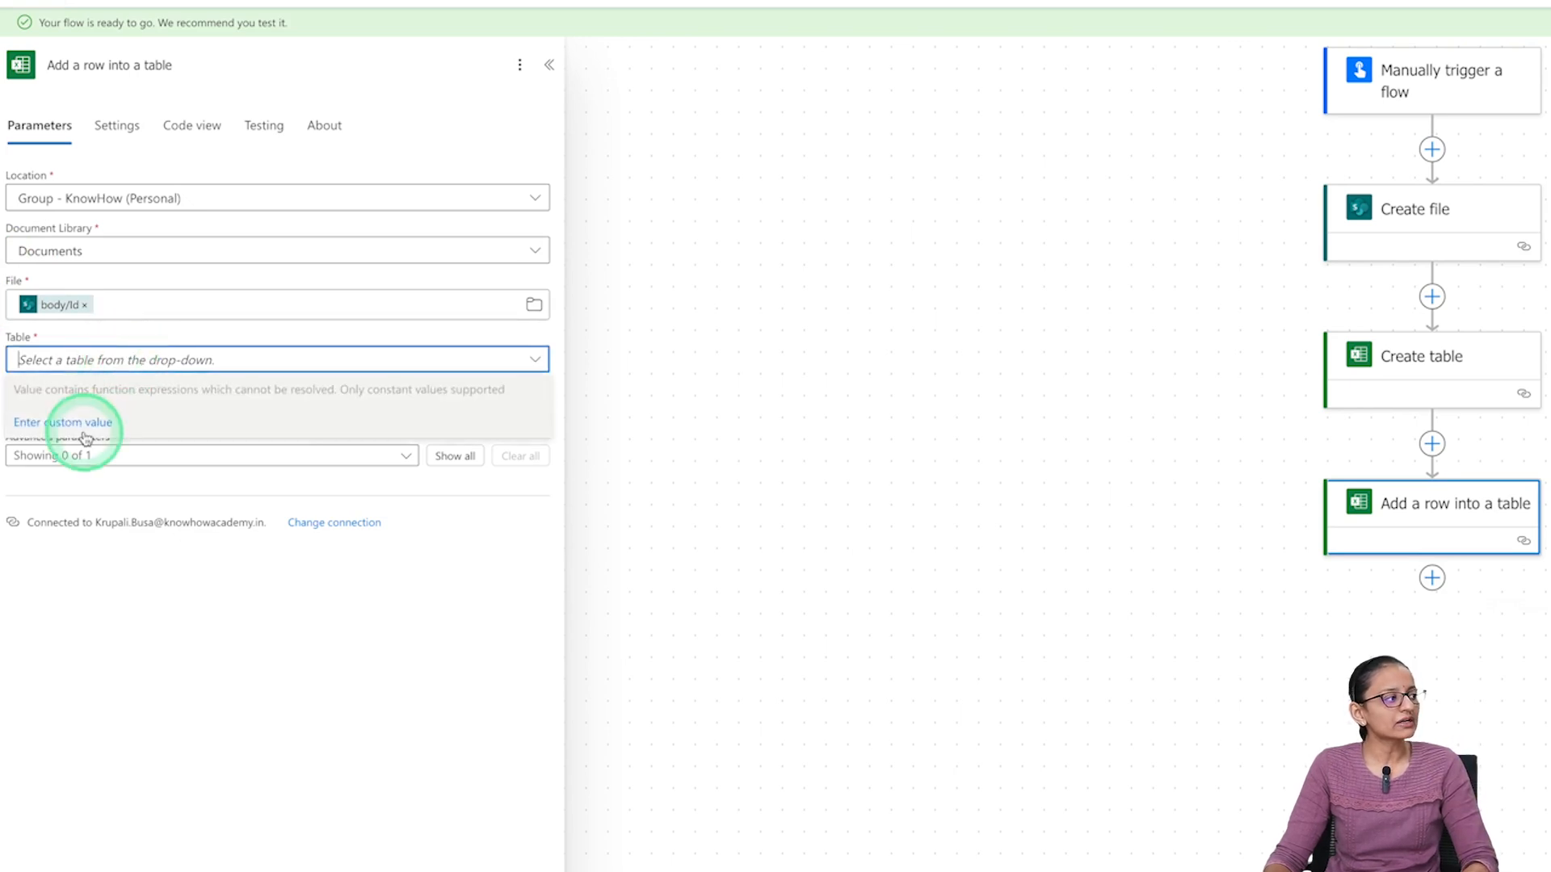
left_click(85, 431)
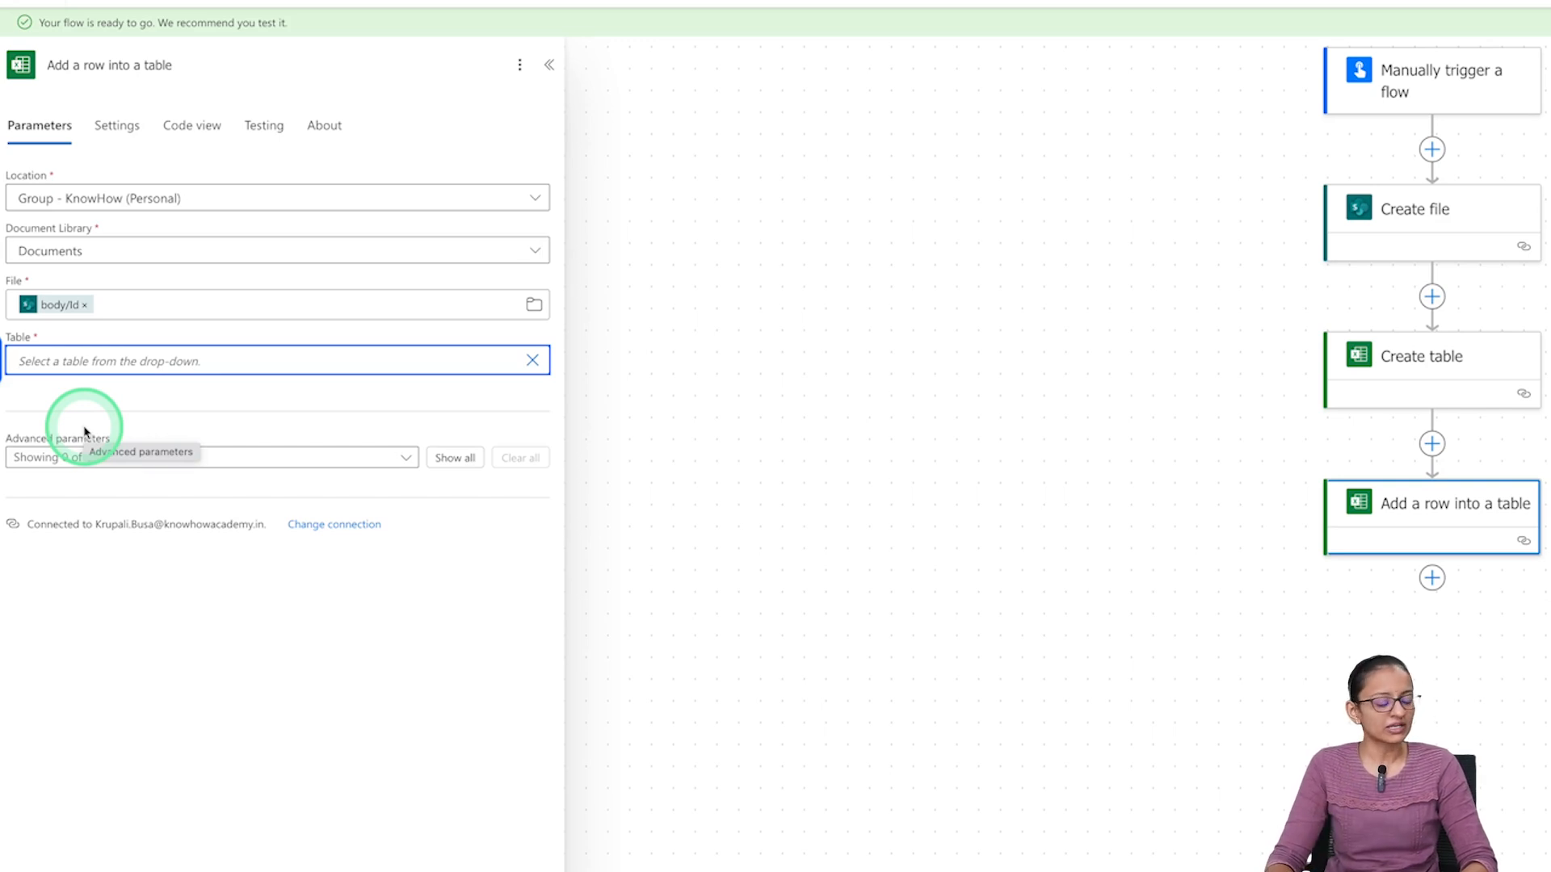
type("Table1forDemo")
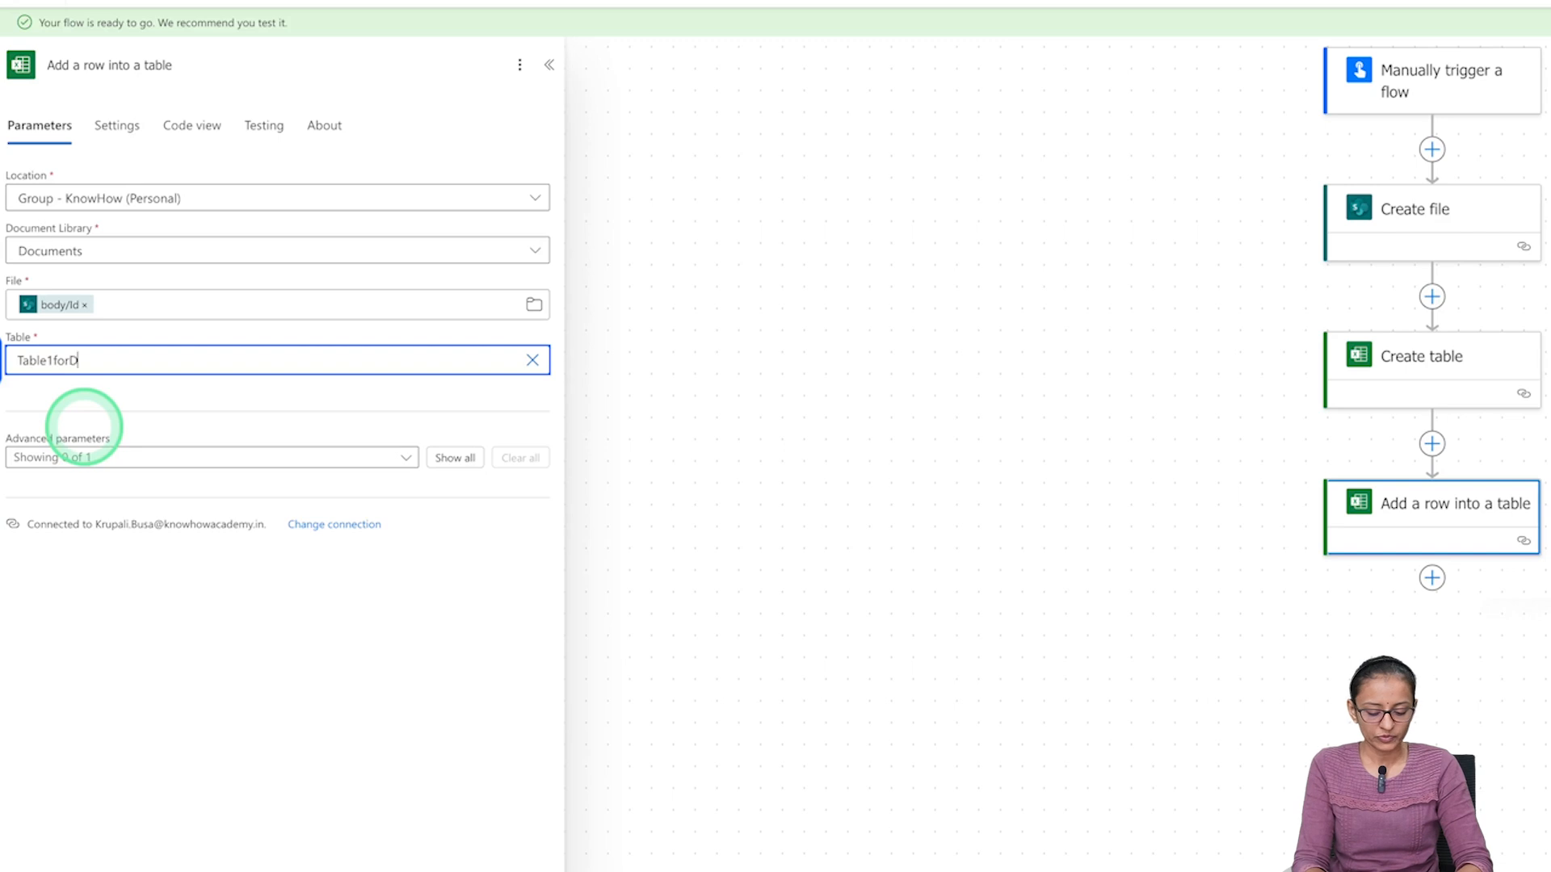
left_click(89, 459)
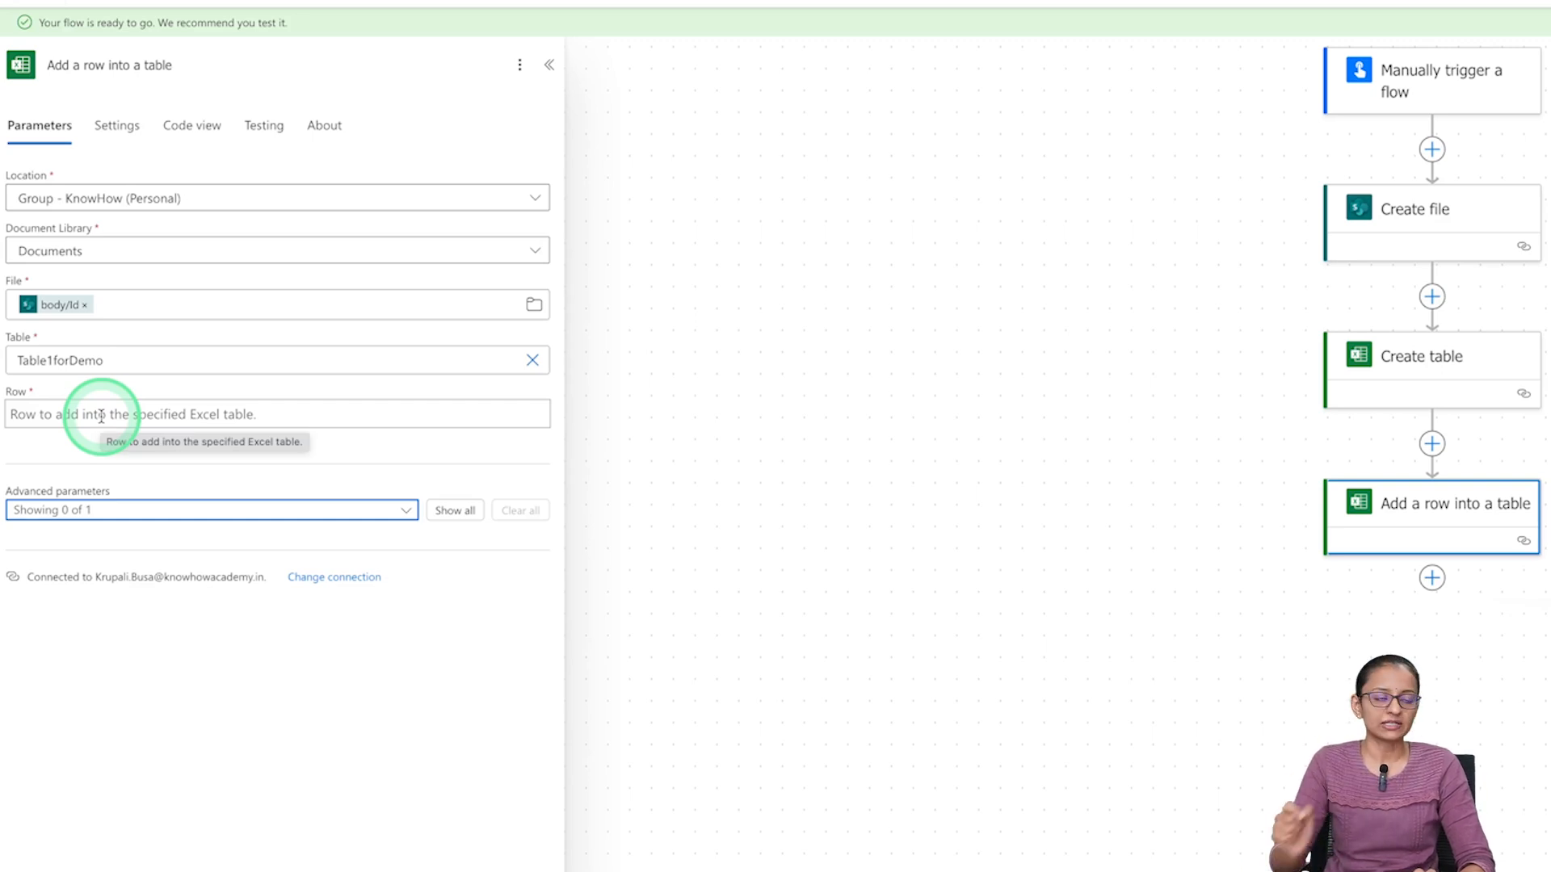
left_click(120, 510)
left_click(115, 545)
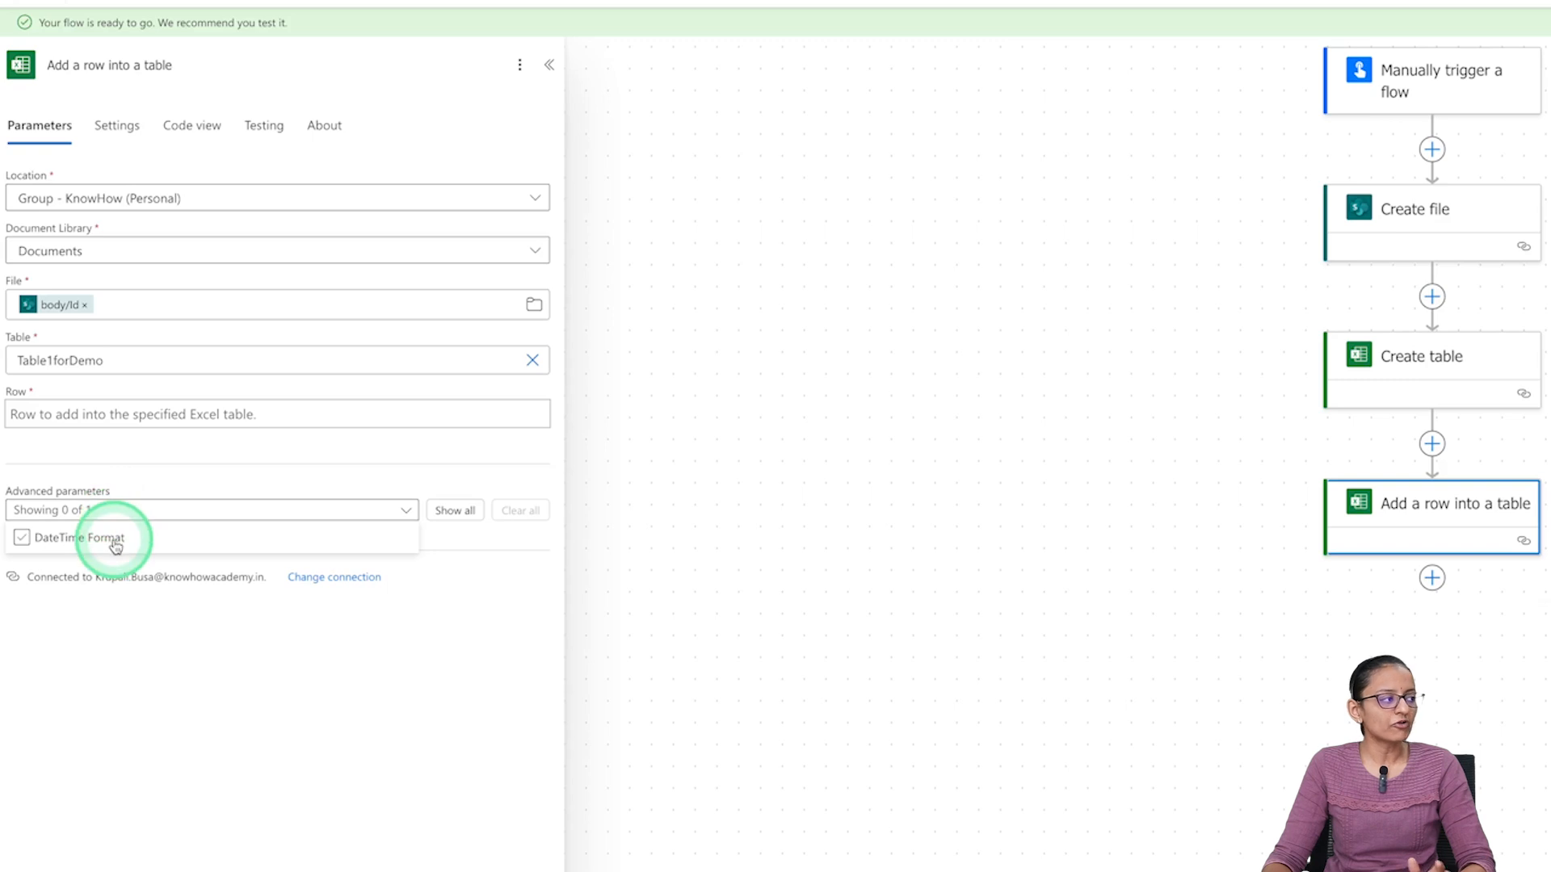
Start the Row value of Add a row into a table with a pair of JSON braces separated by an empty line
left_click(110, 412)
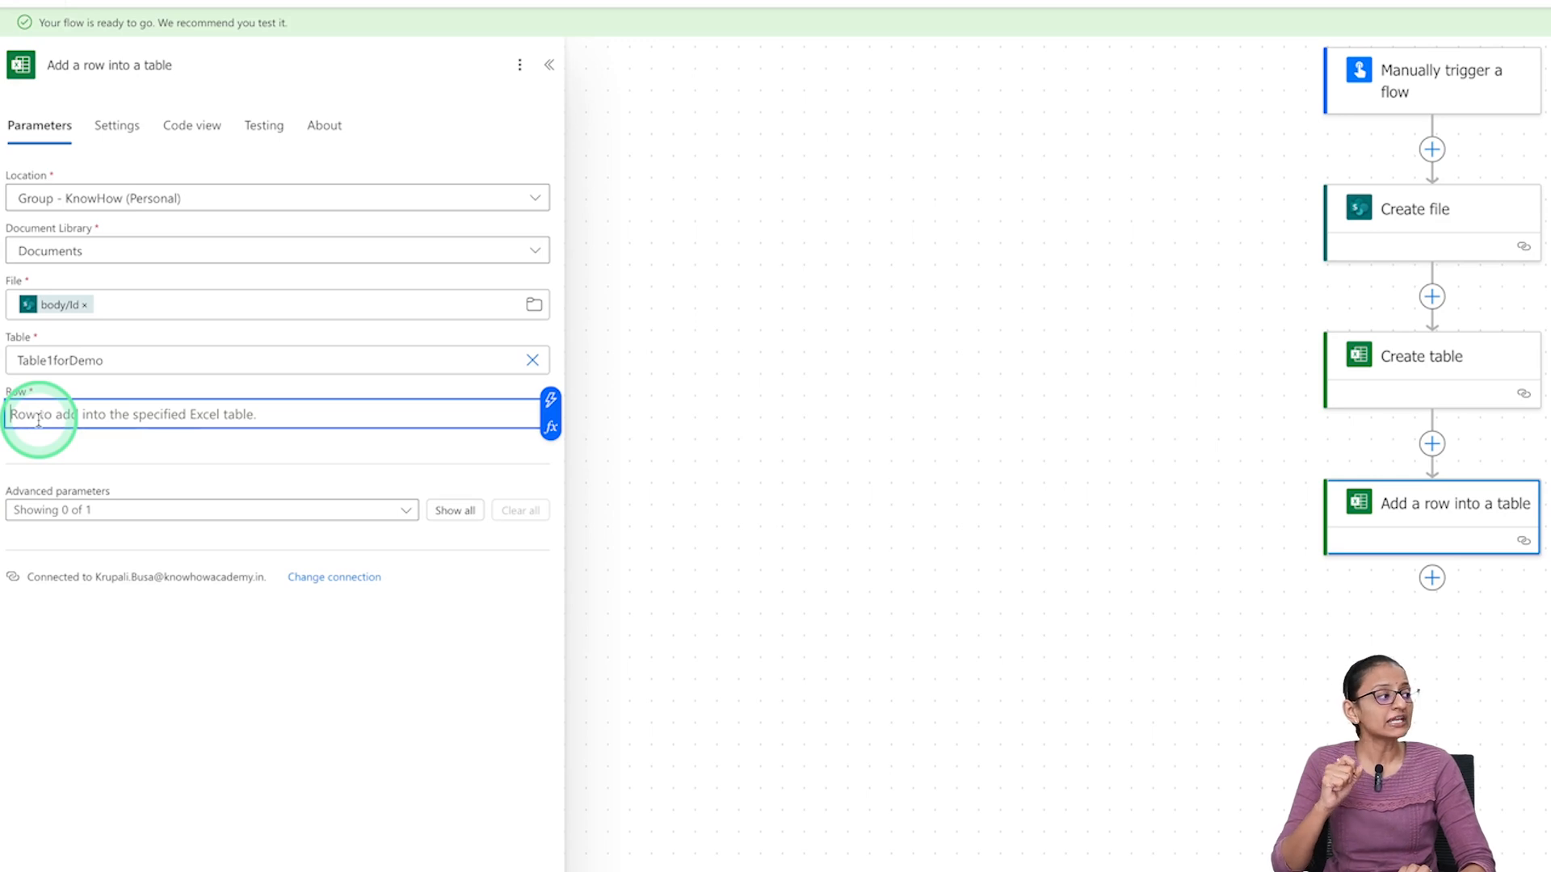
type("{")
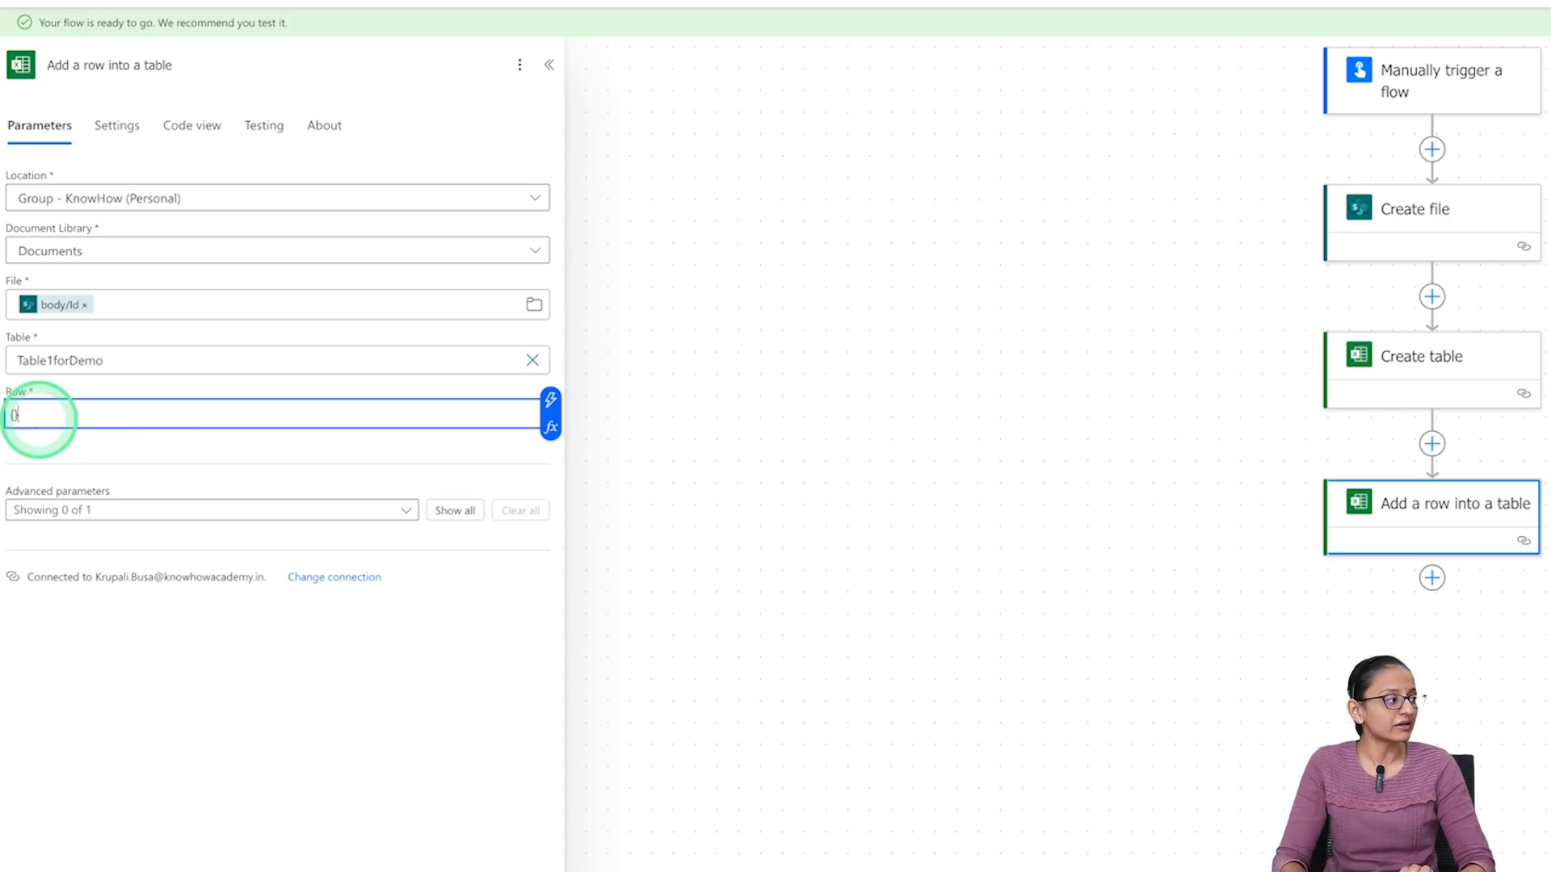
key("Return")
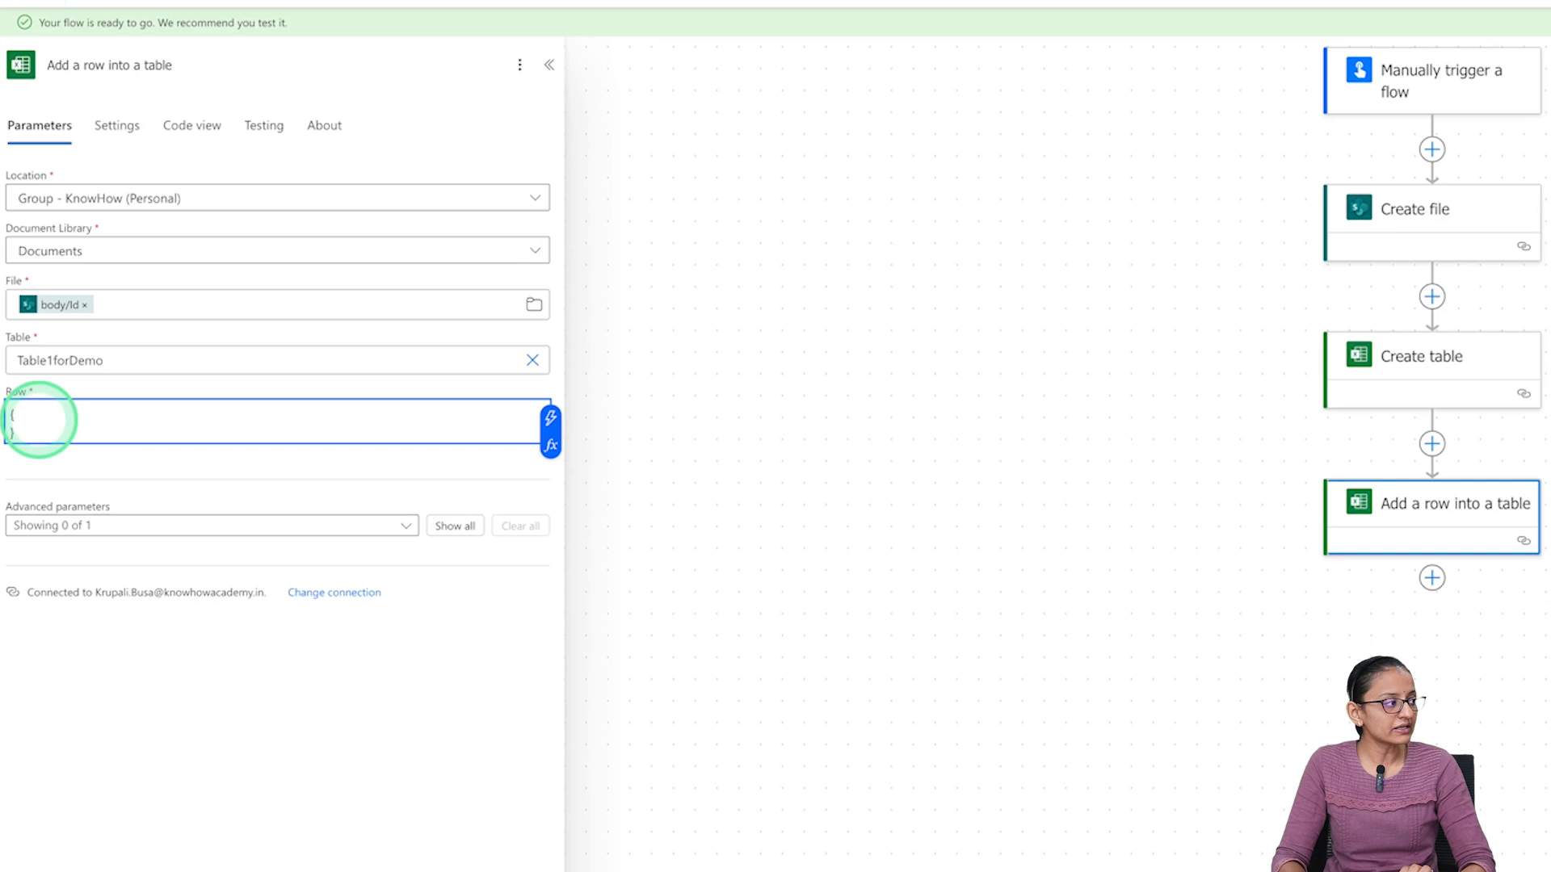
key("Return")
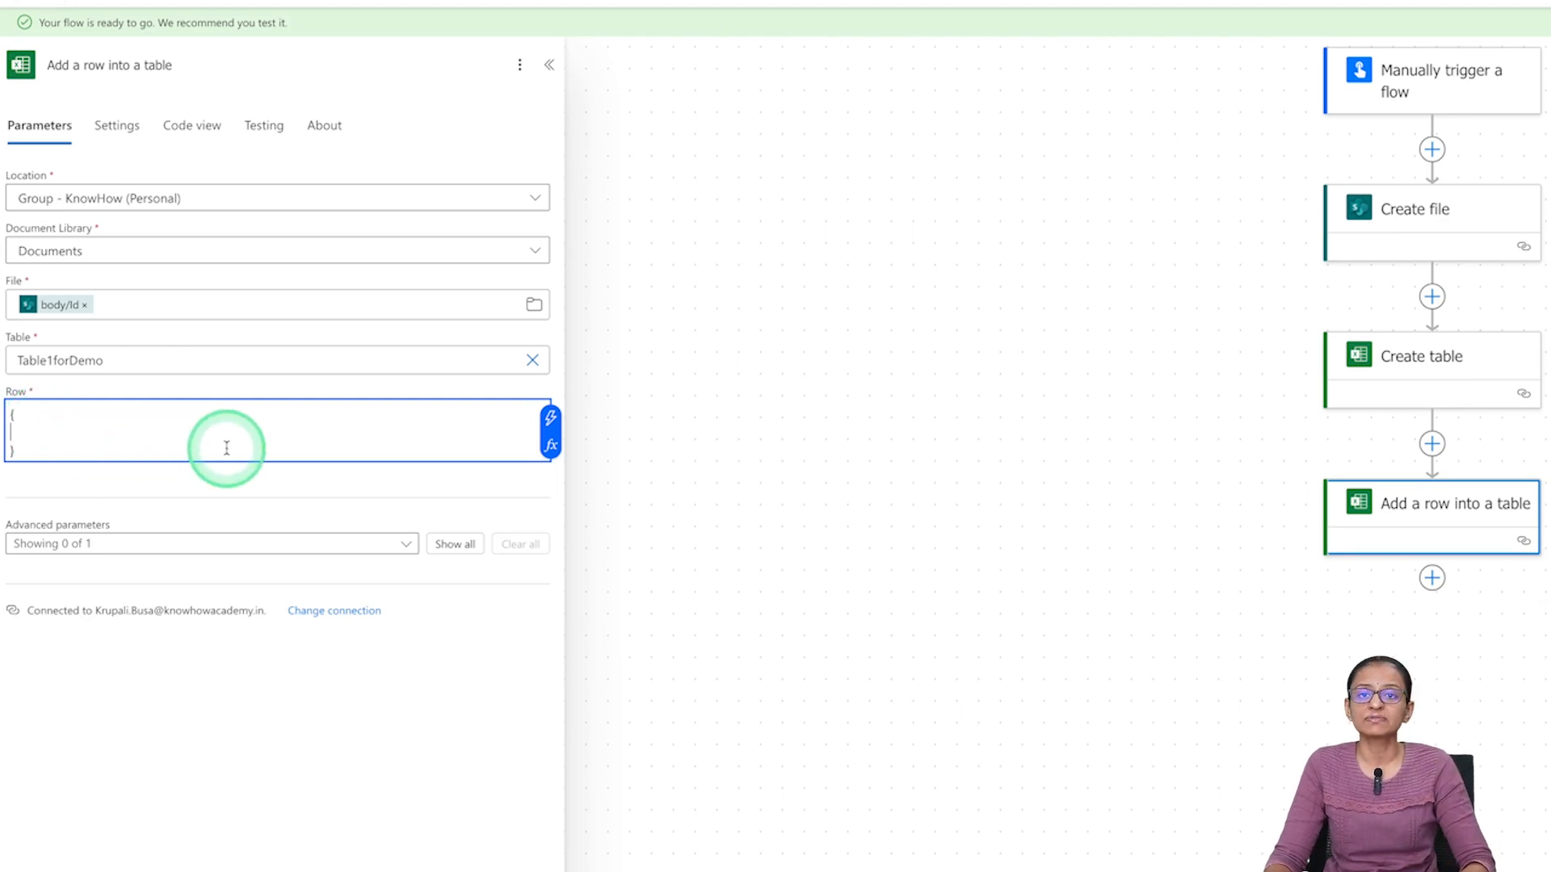
Pin the Create table action and copy its column names Name,TaskDate,TaskStatus between the braces of the Row value
right_click(1488, 368)
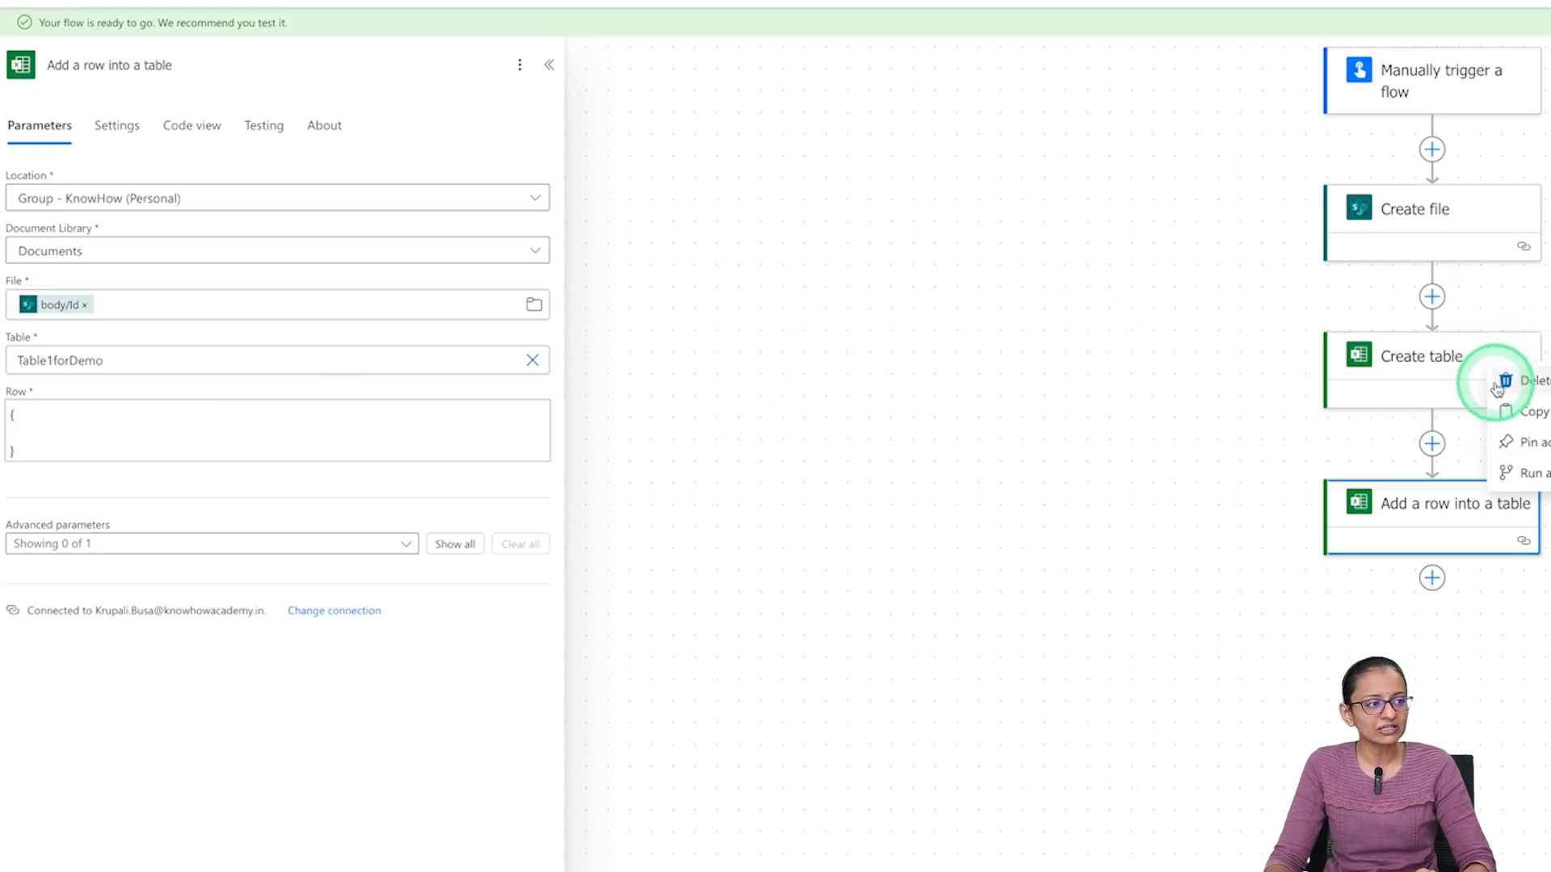
left_click(1512, 440)
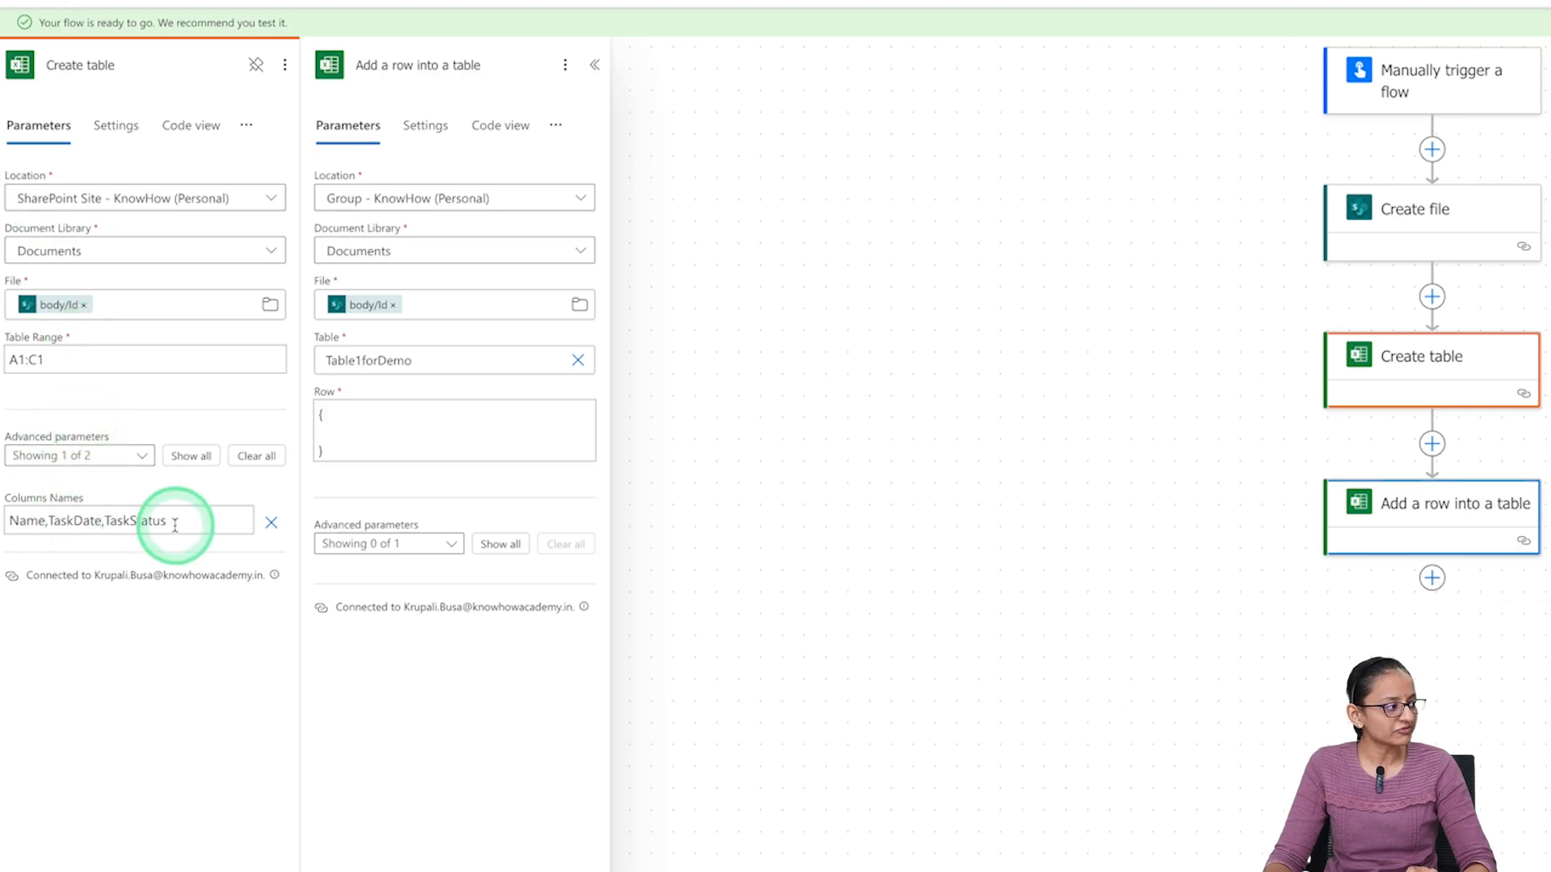
left_click_drag(175, 524, 4, 523)
key("ctrl+c")
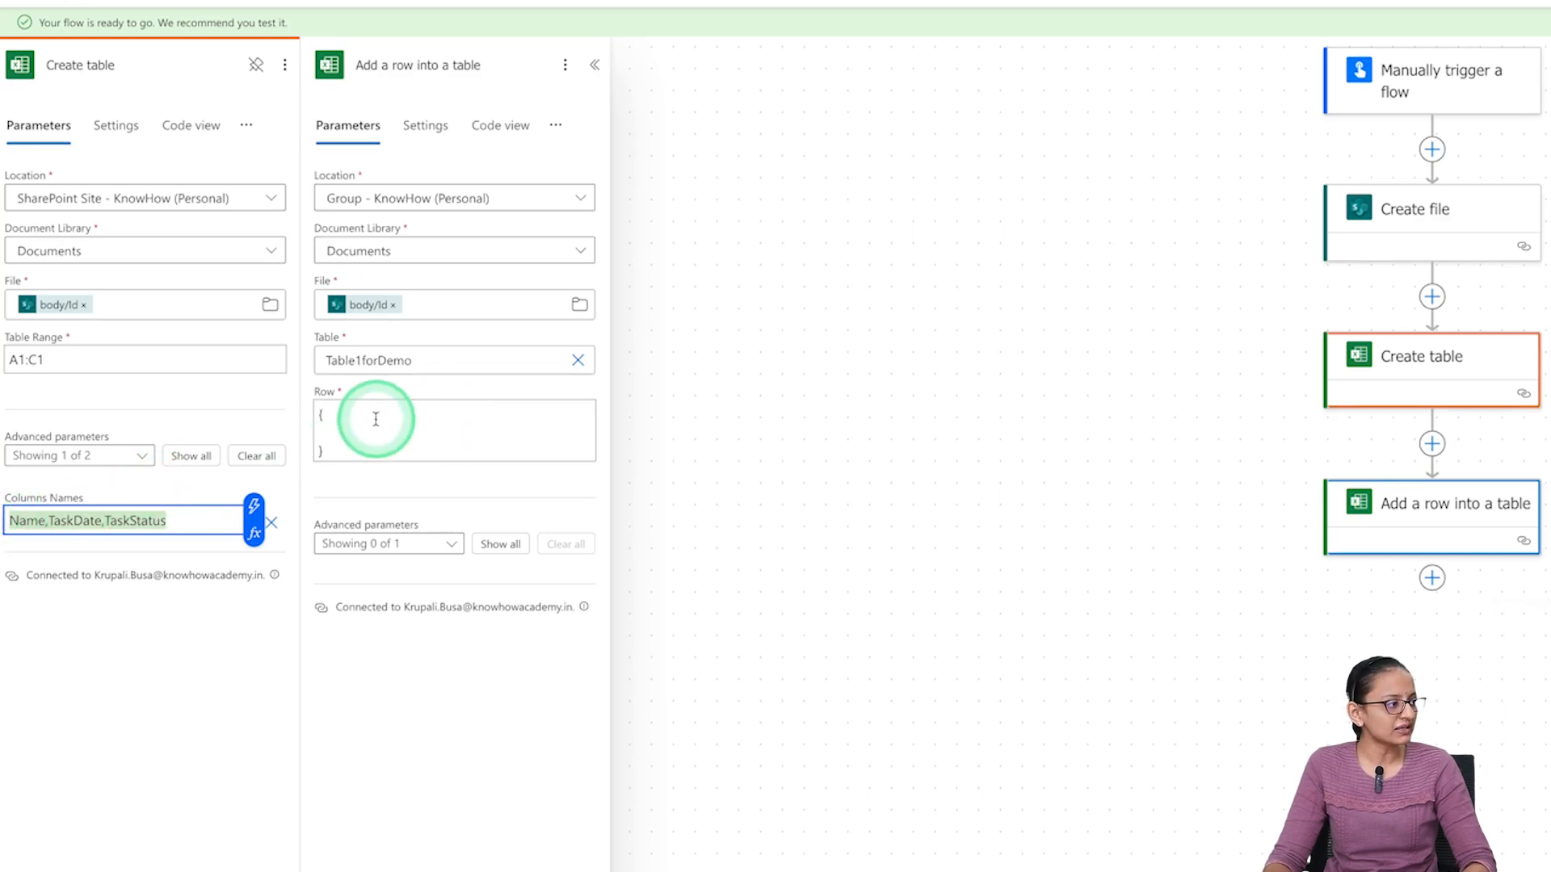
left_click(462, 426)
key("ctrl+v")
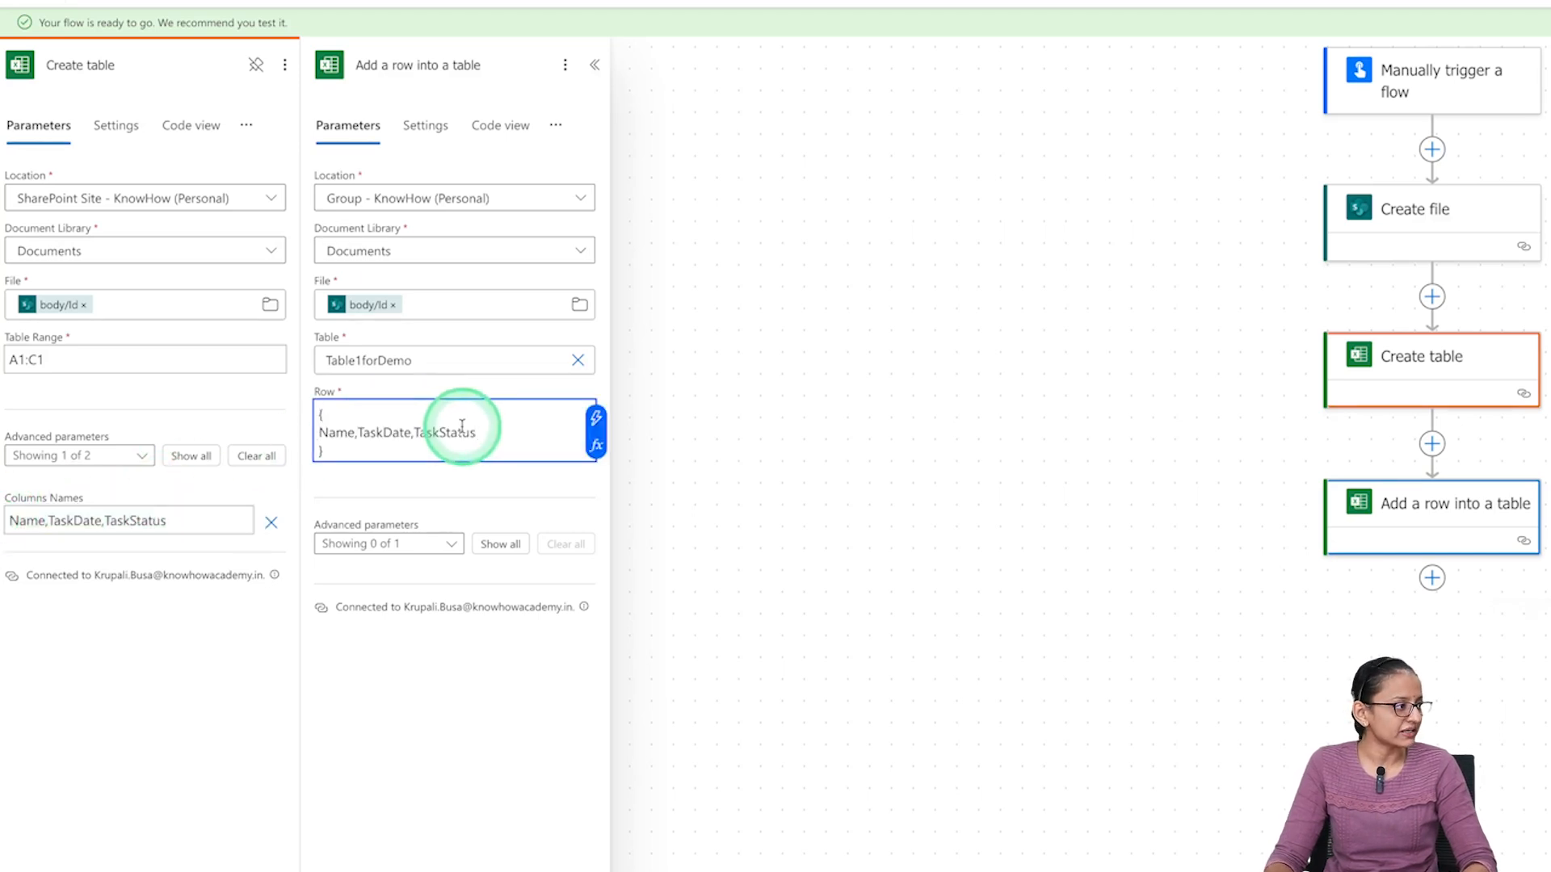
Format Name in the Row JSON as the quoted key "Name": followed by a comma, on its own line
left_click(355, 433)
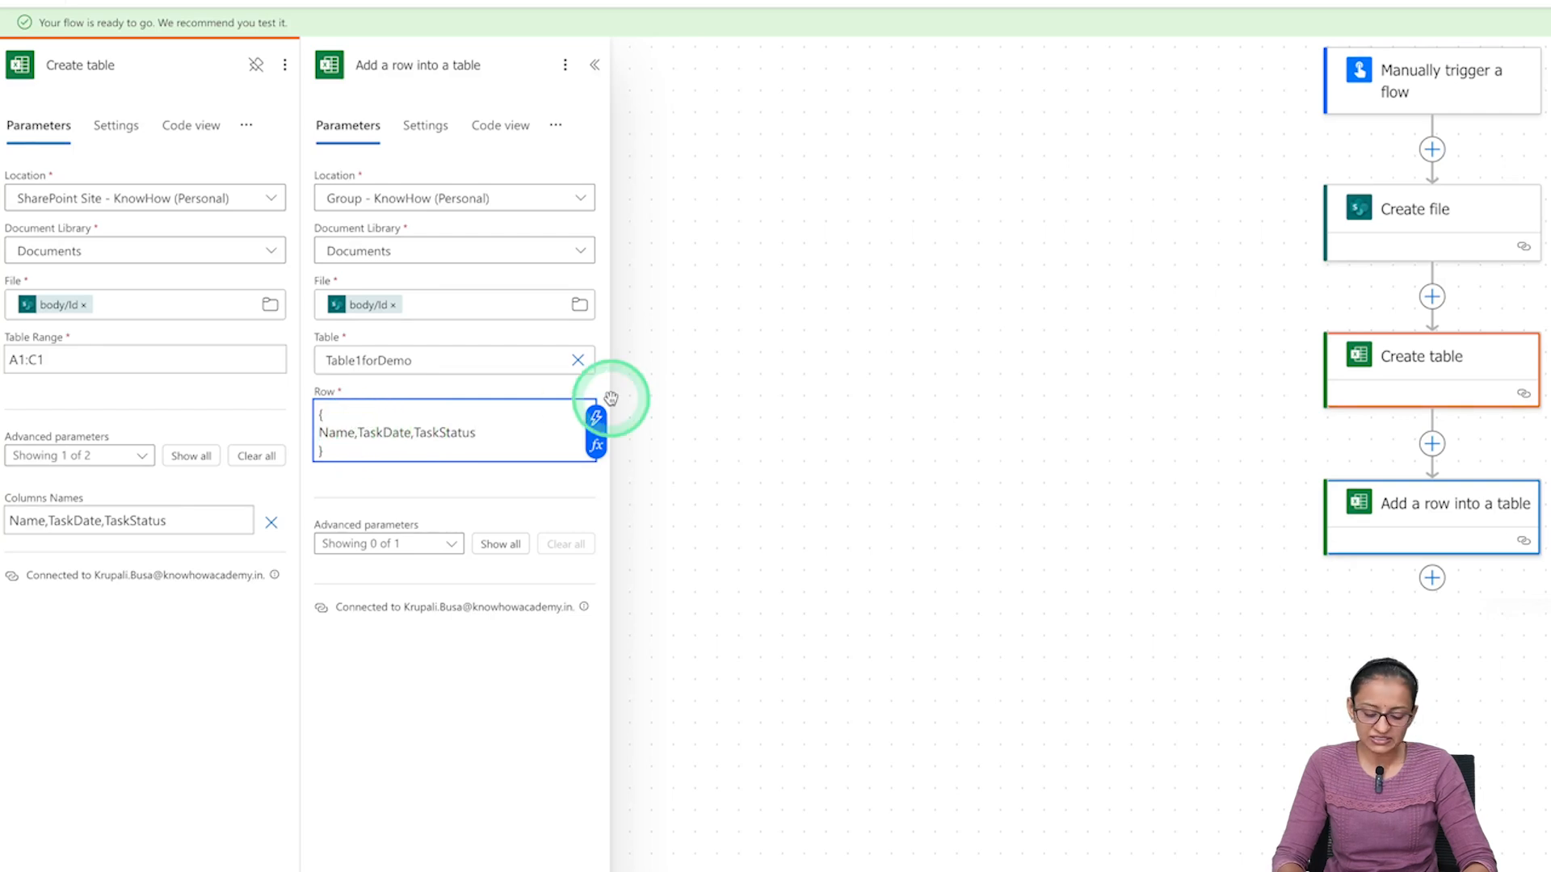
type("\"Name\":")
key("Return")
key("Return")
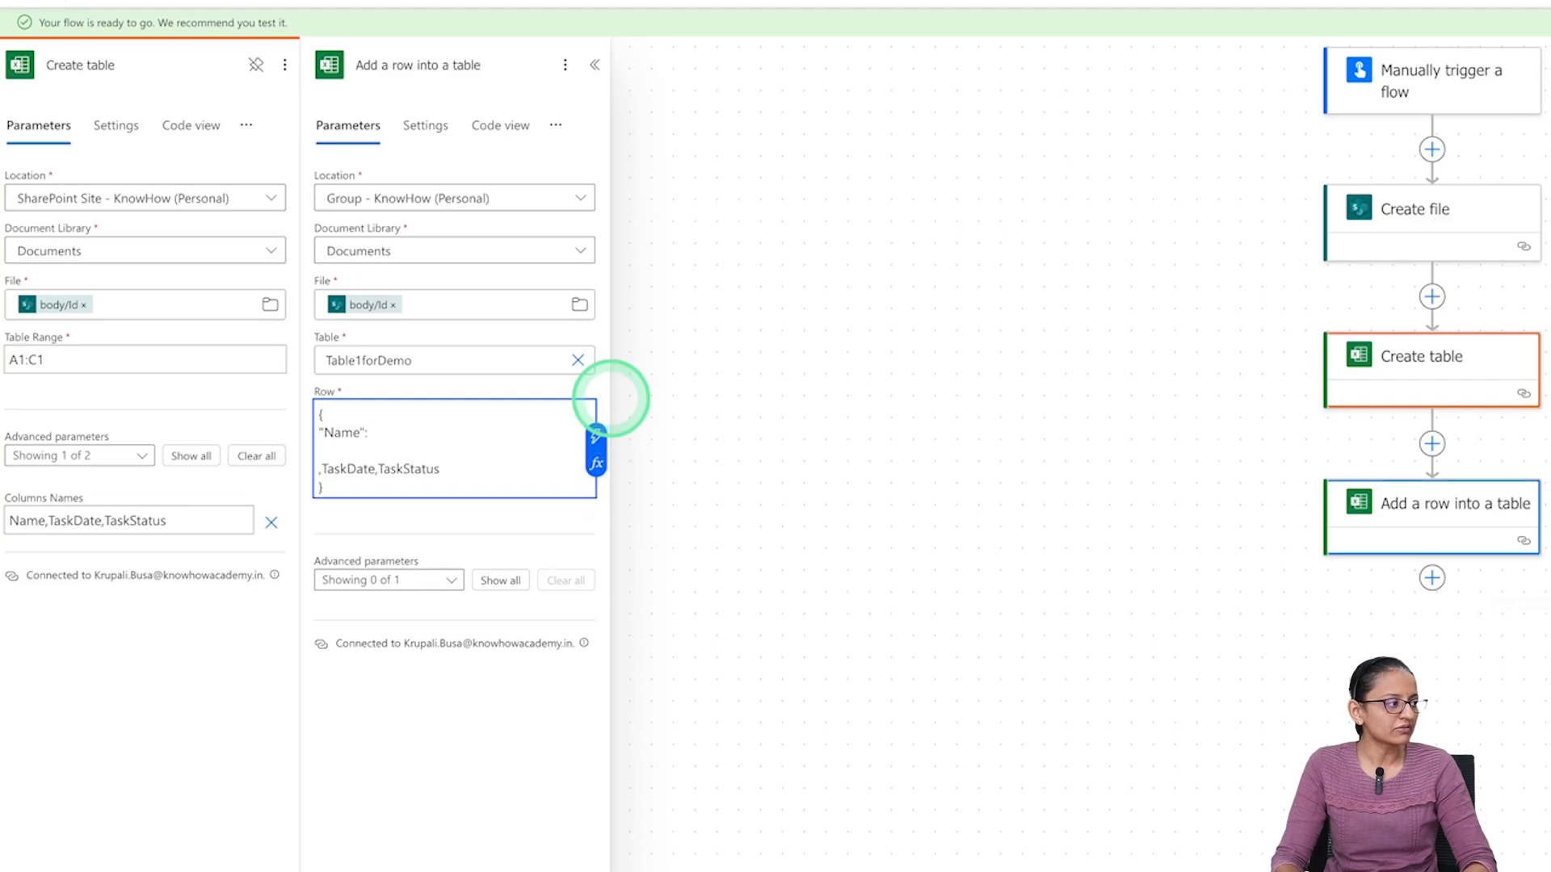
key("BackSpace")
key("BackSpace")
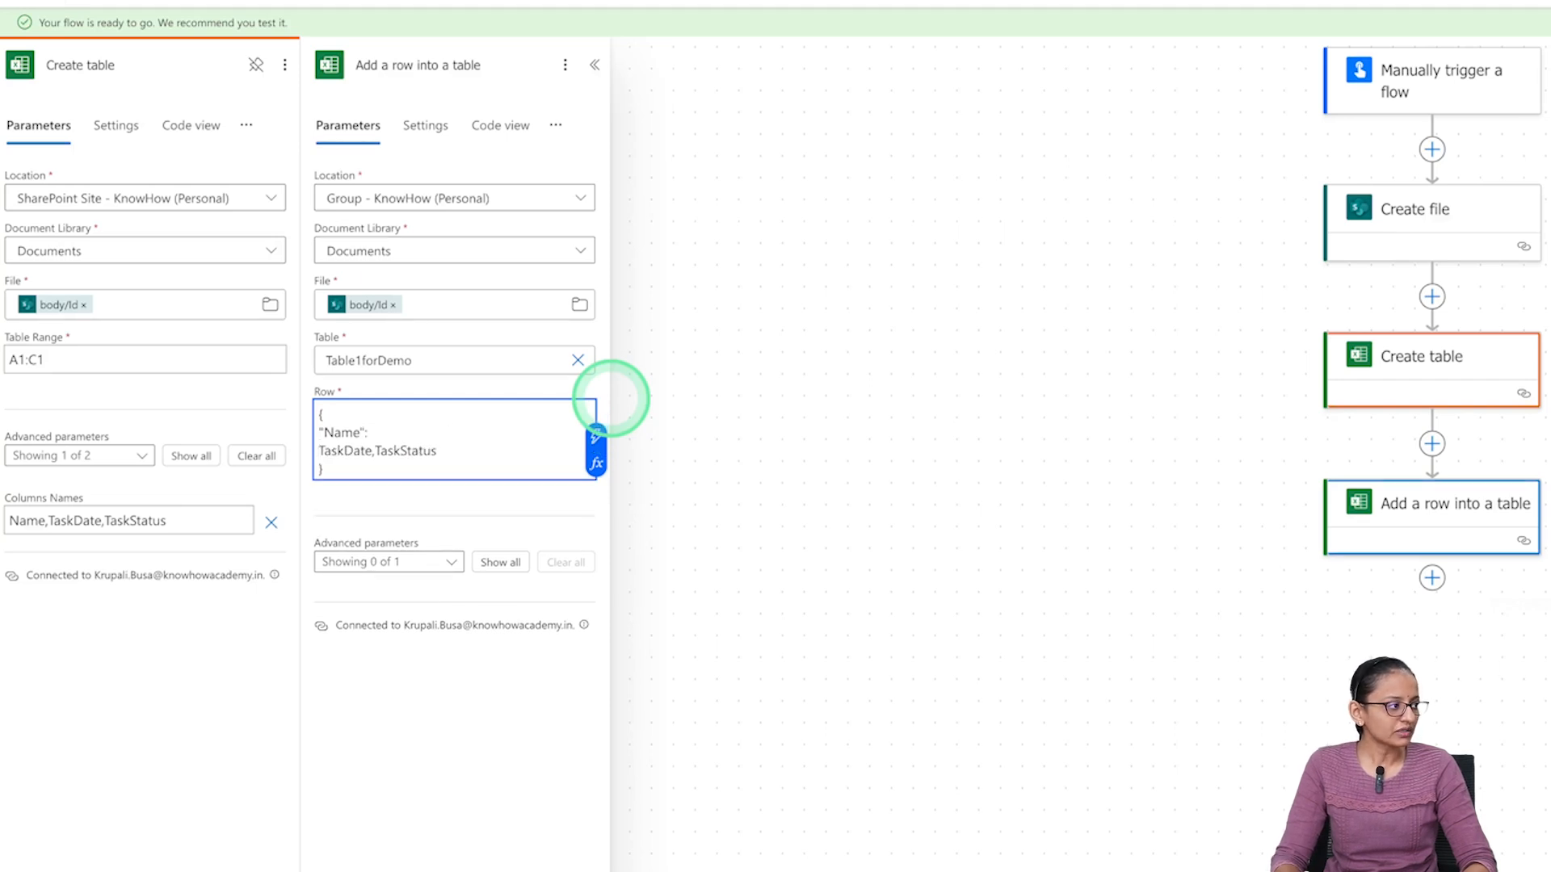
key("BackSpace")
type(",")
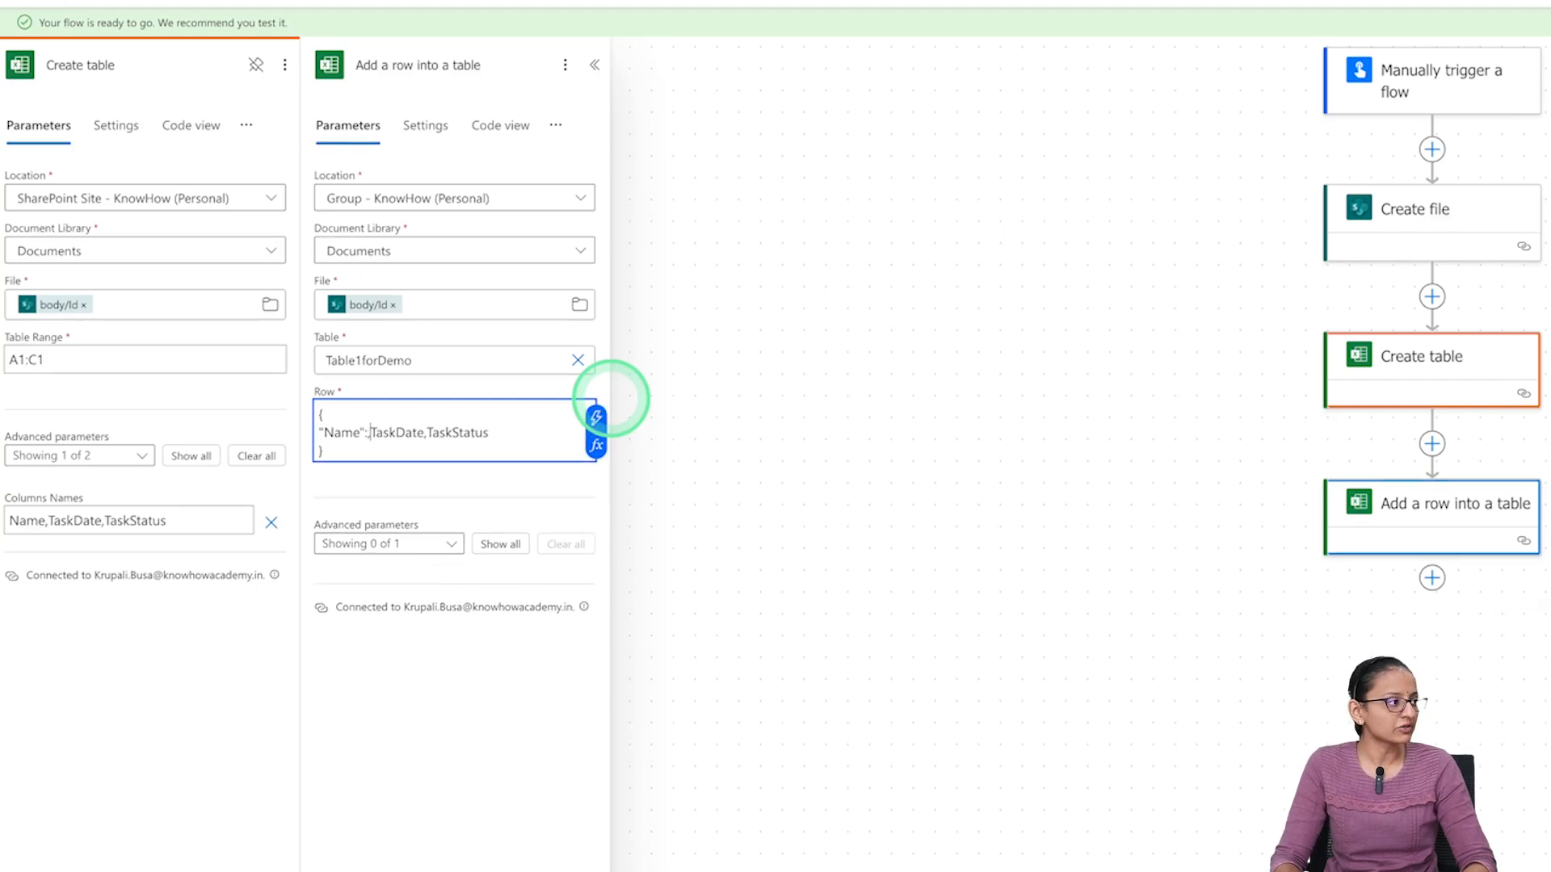
key("Return")
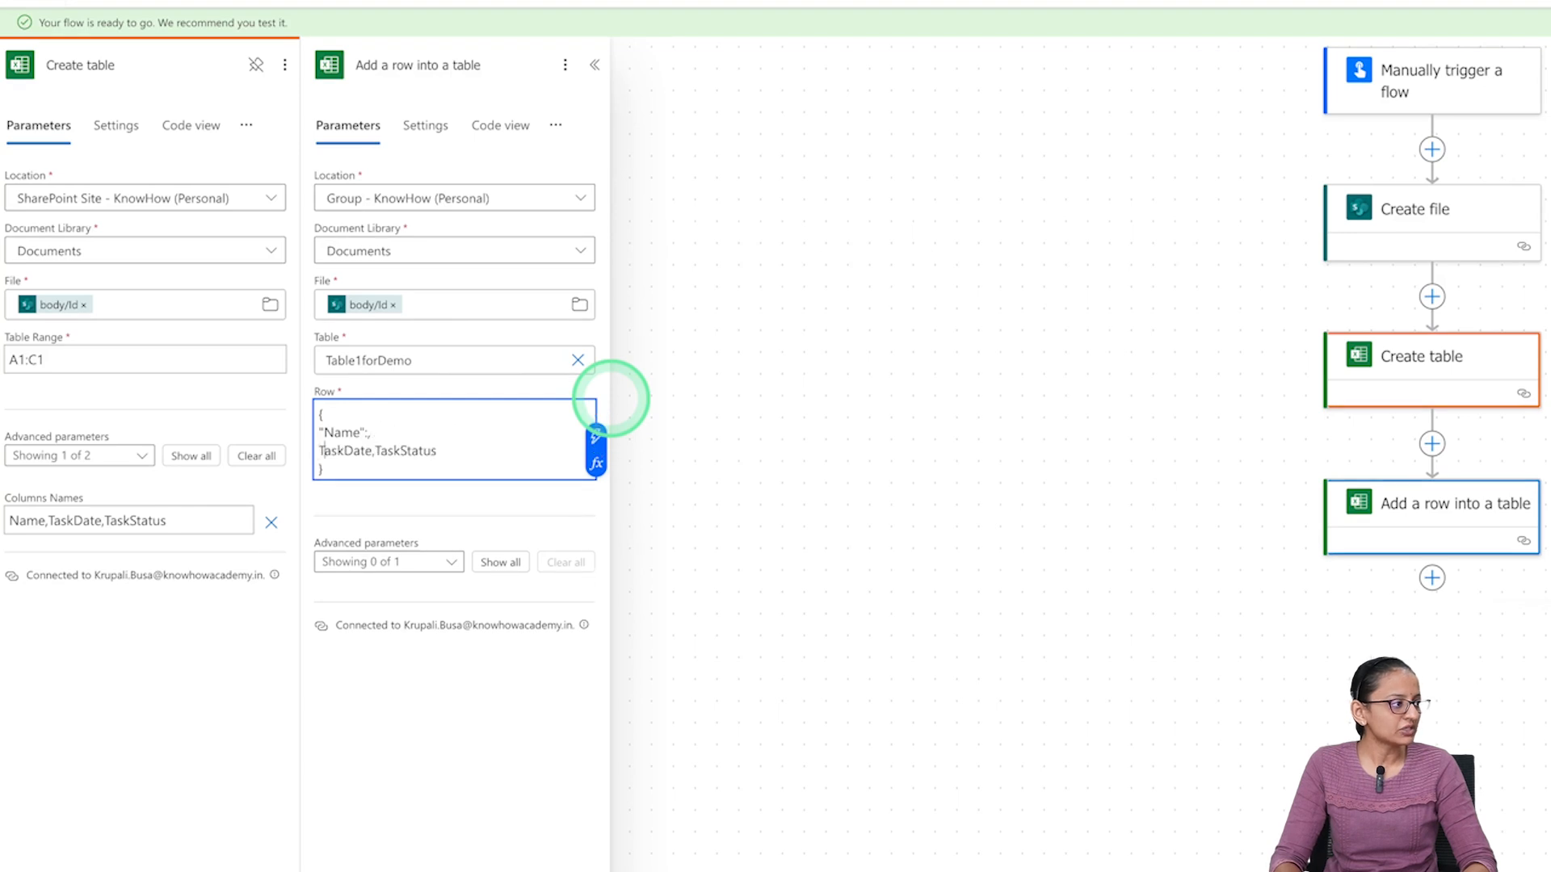
Format TaskDate and TaskStatus in the Row JSON as the quoted keys "TaskDate": and "TaskStatus": on separate lines
type("\"Name")
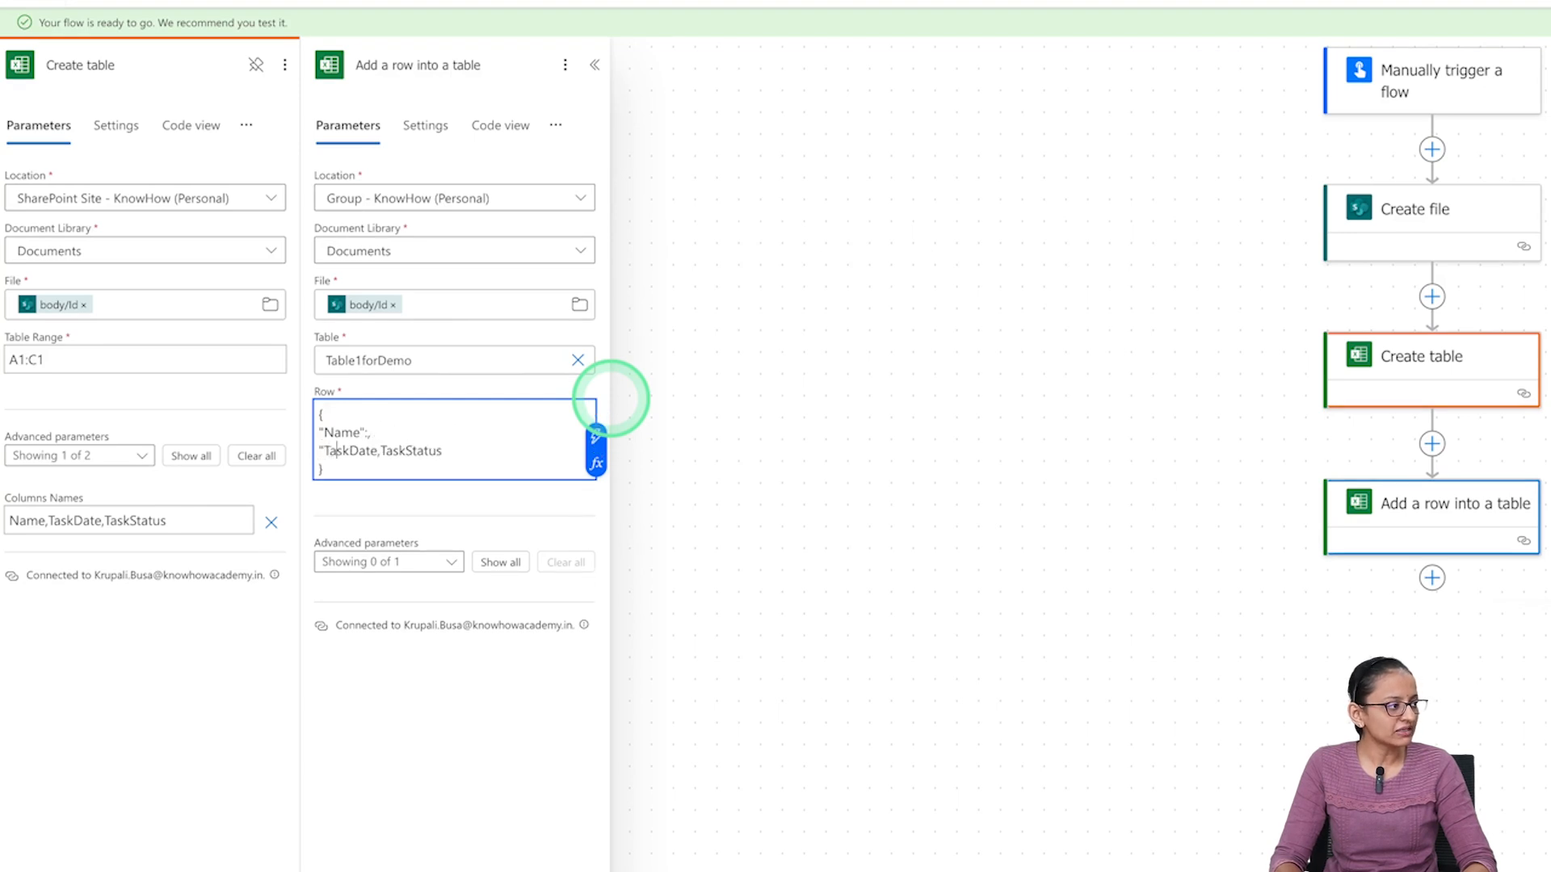
type("\"")
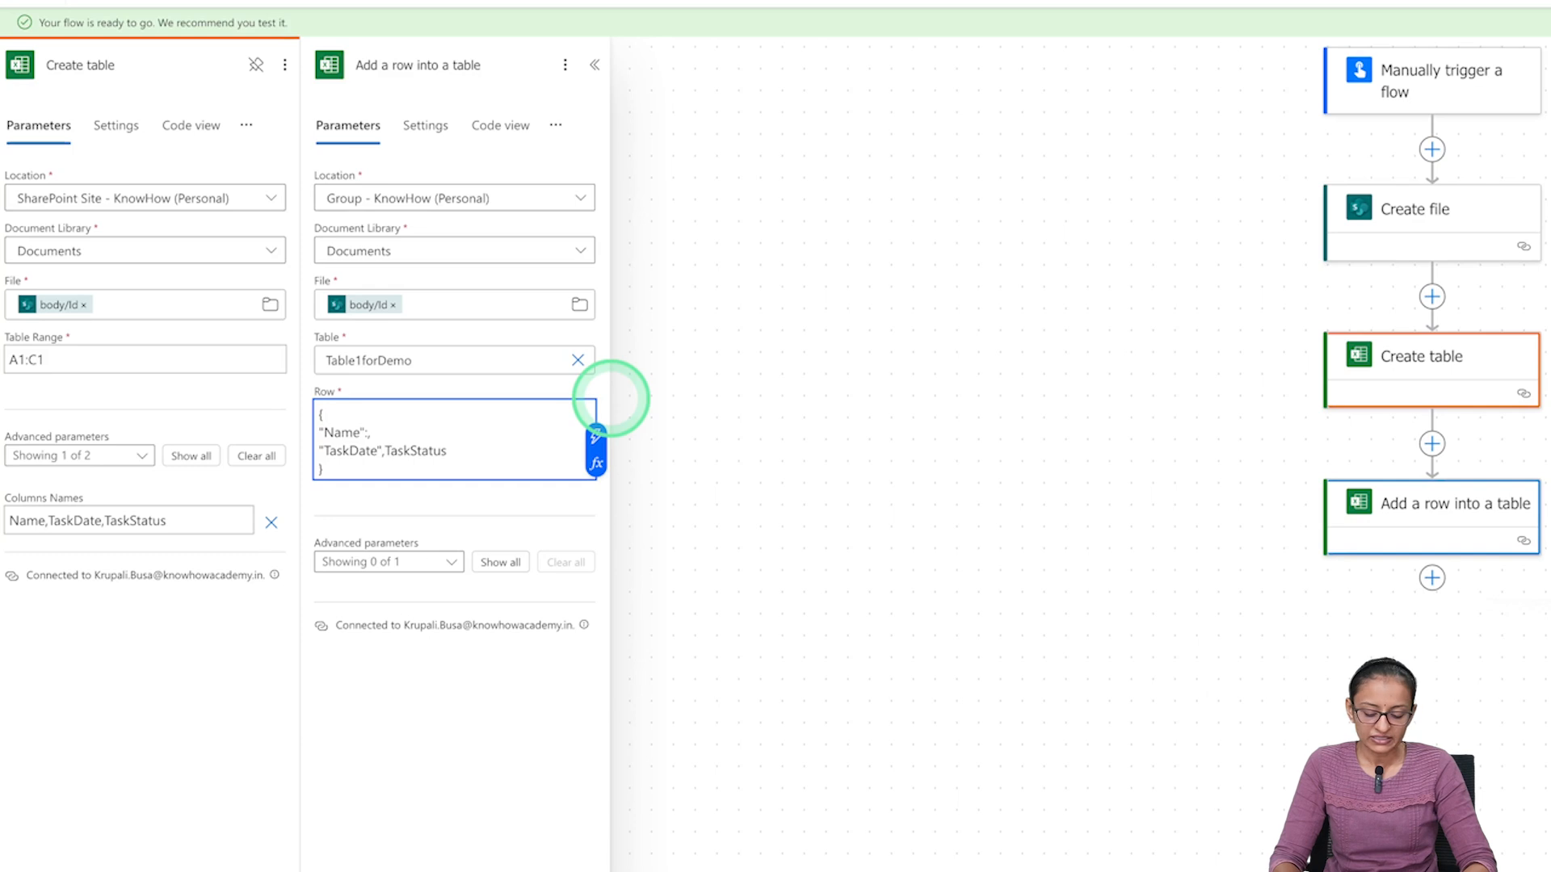
type(":")
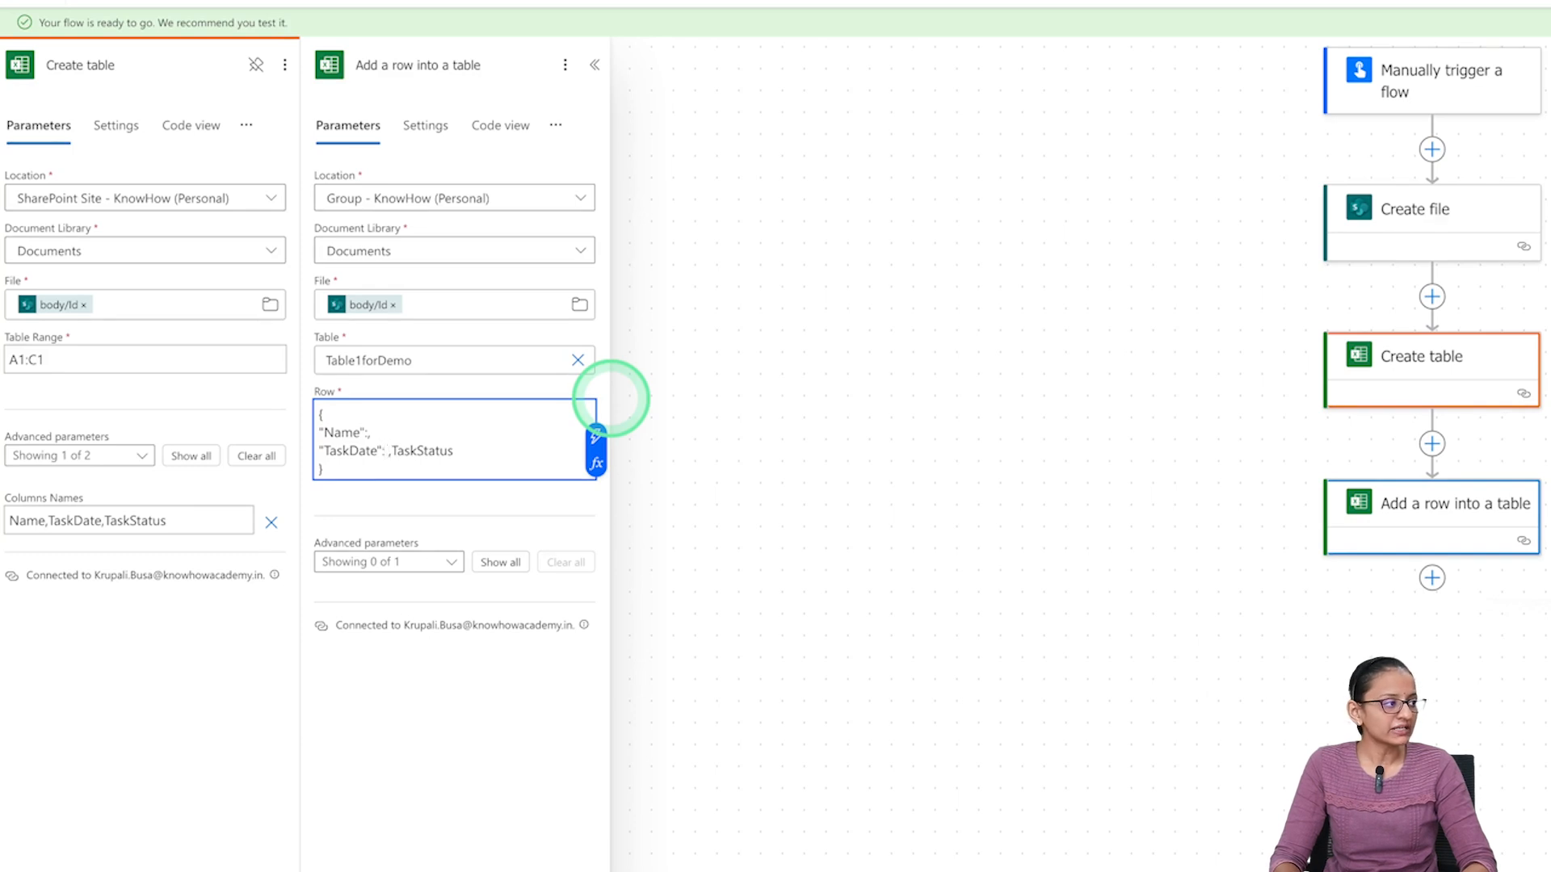
key("Return")
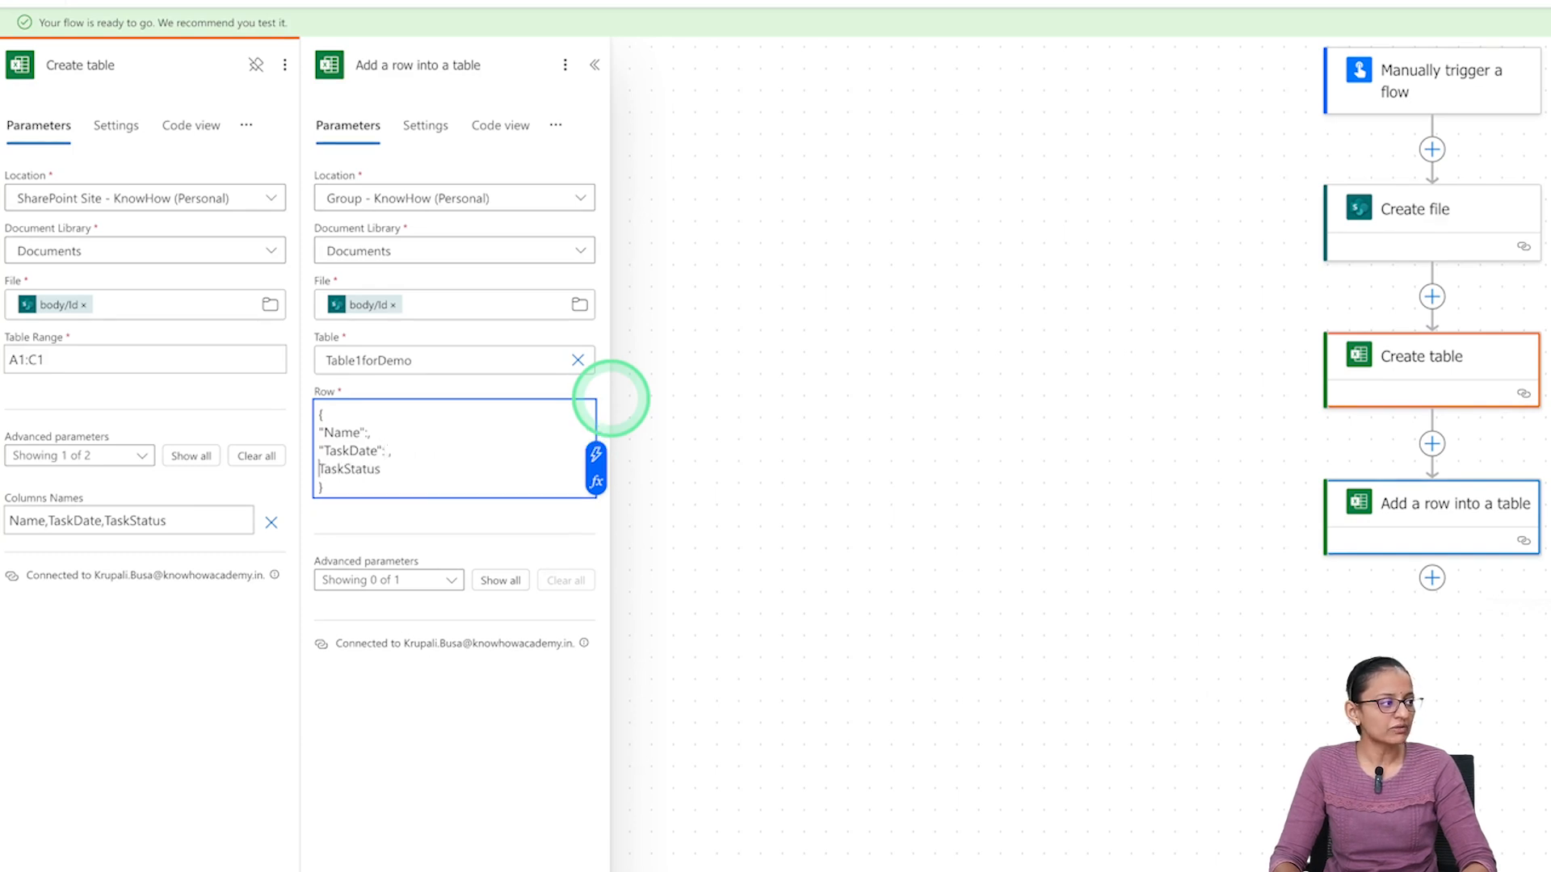
type("\"")
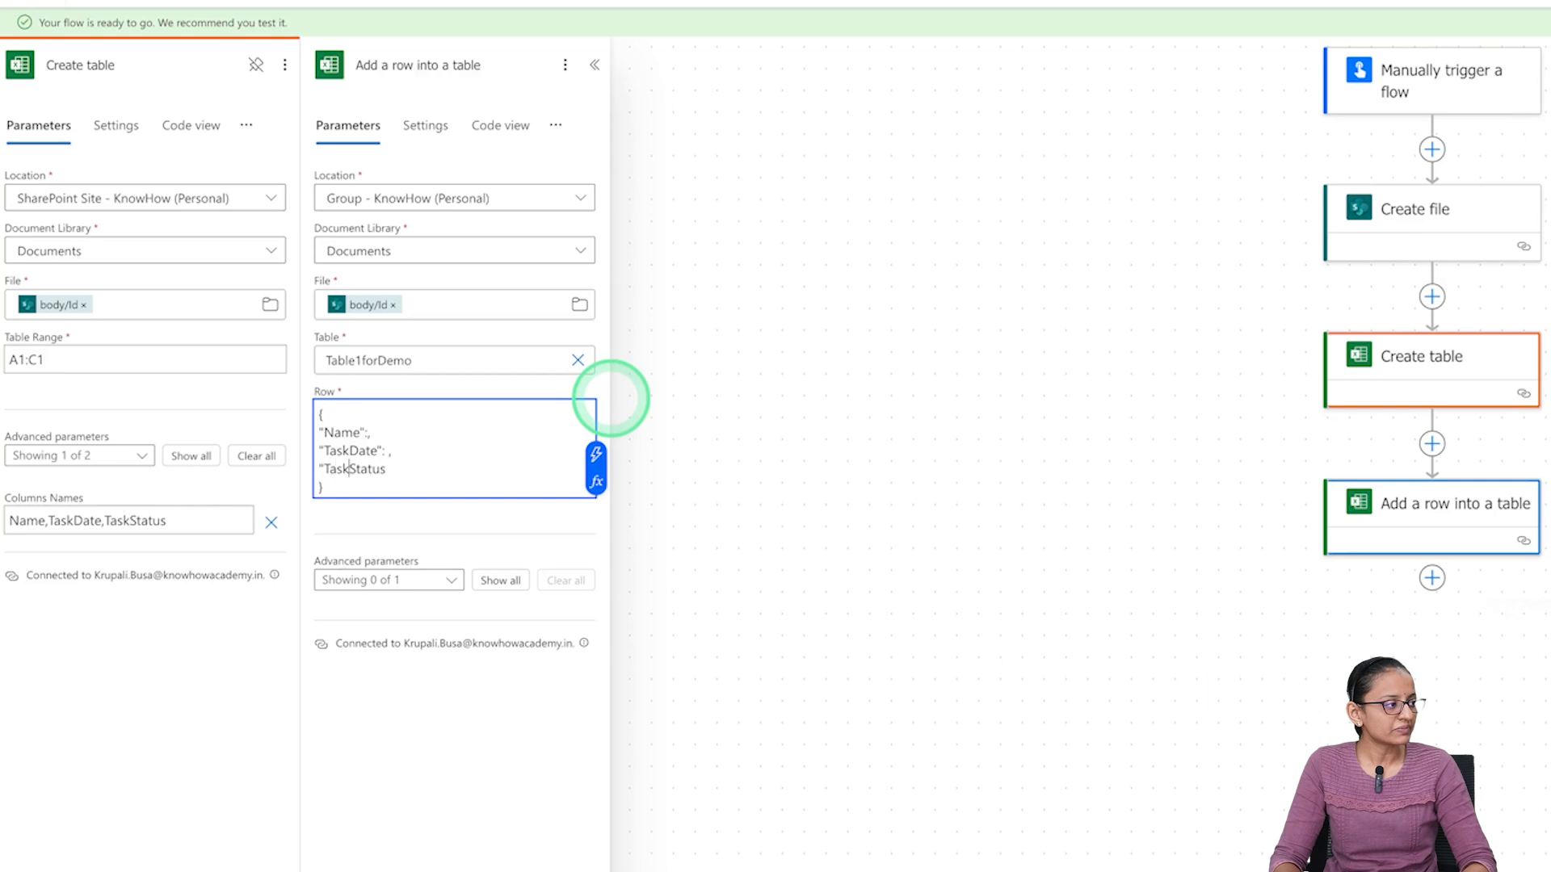
key("Right")
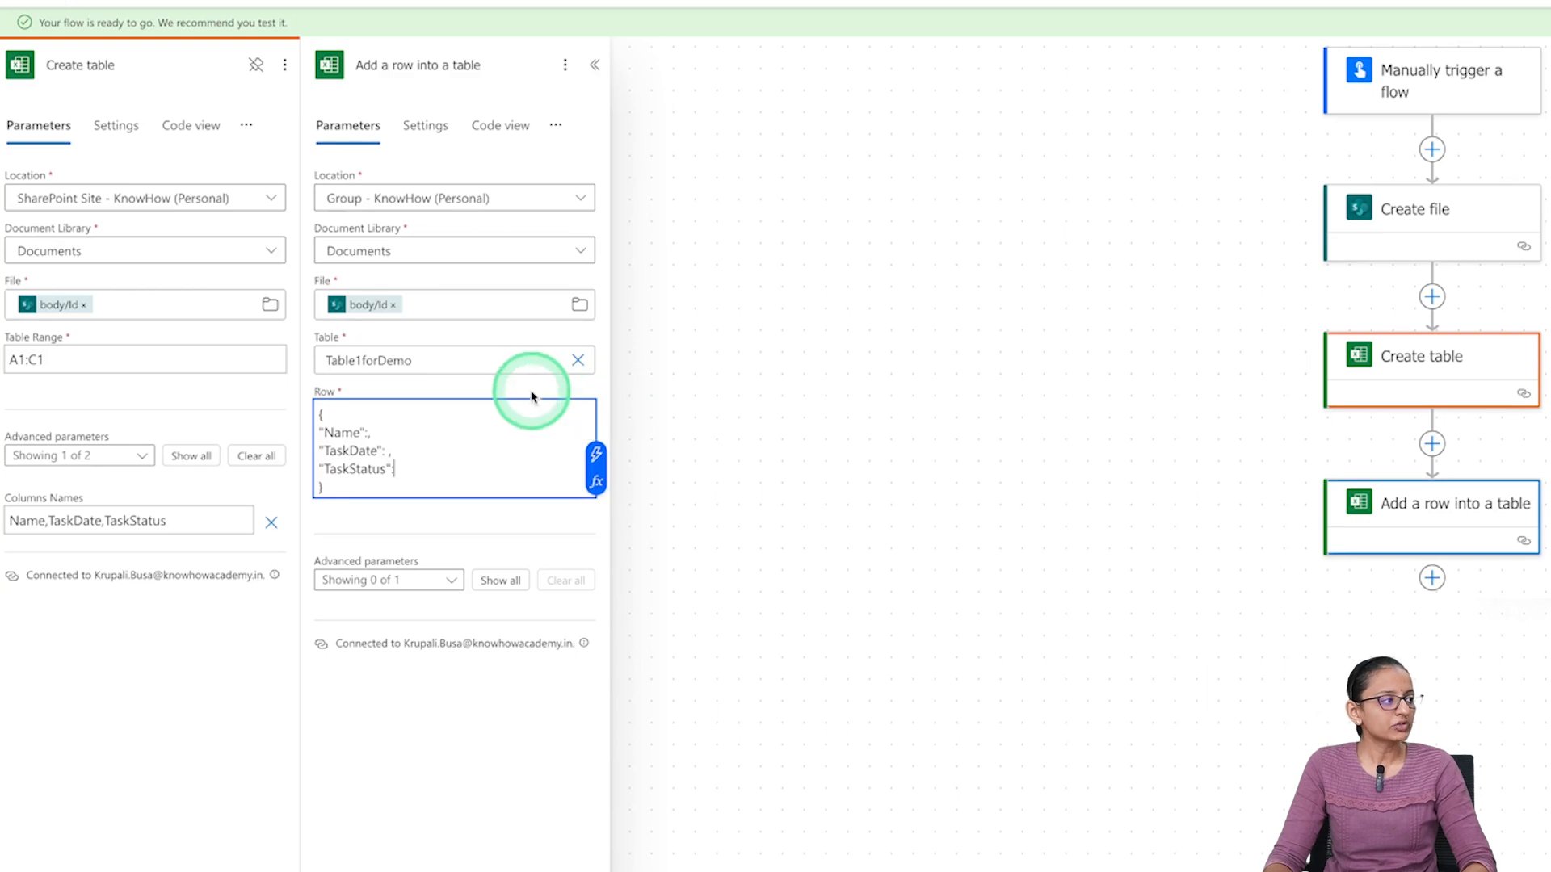
left_click(336, 435)
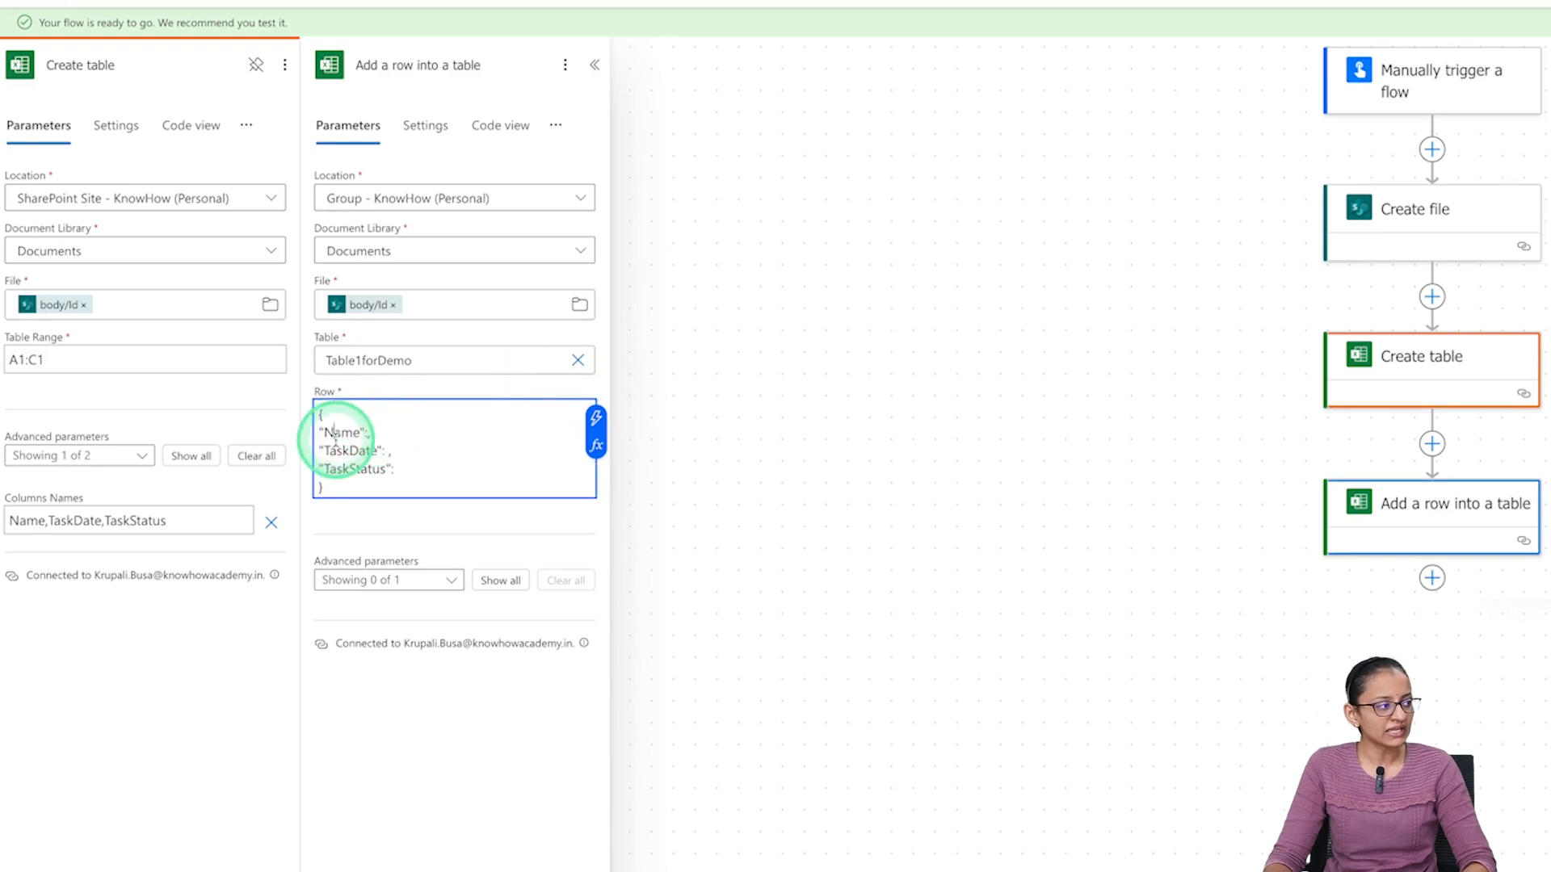
left_click(367, 435)
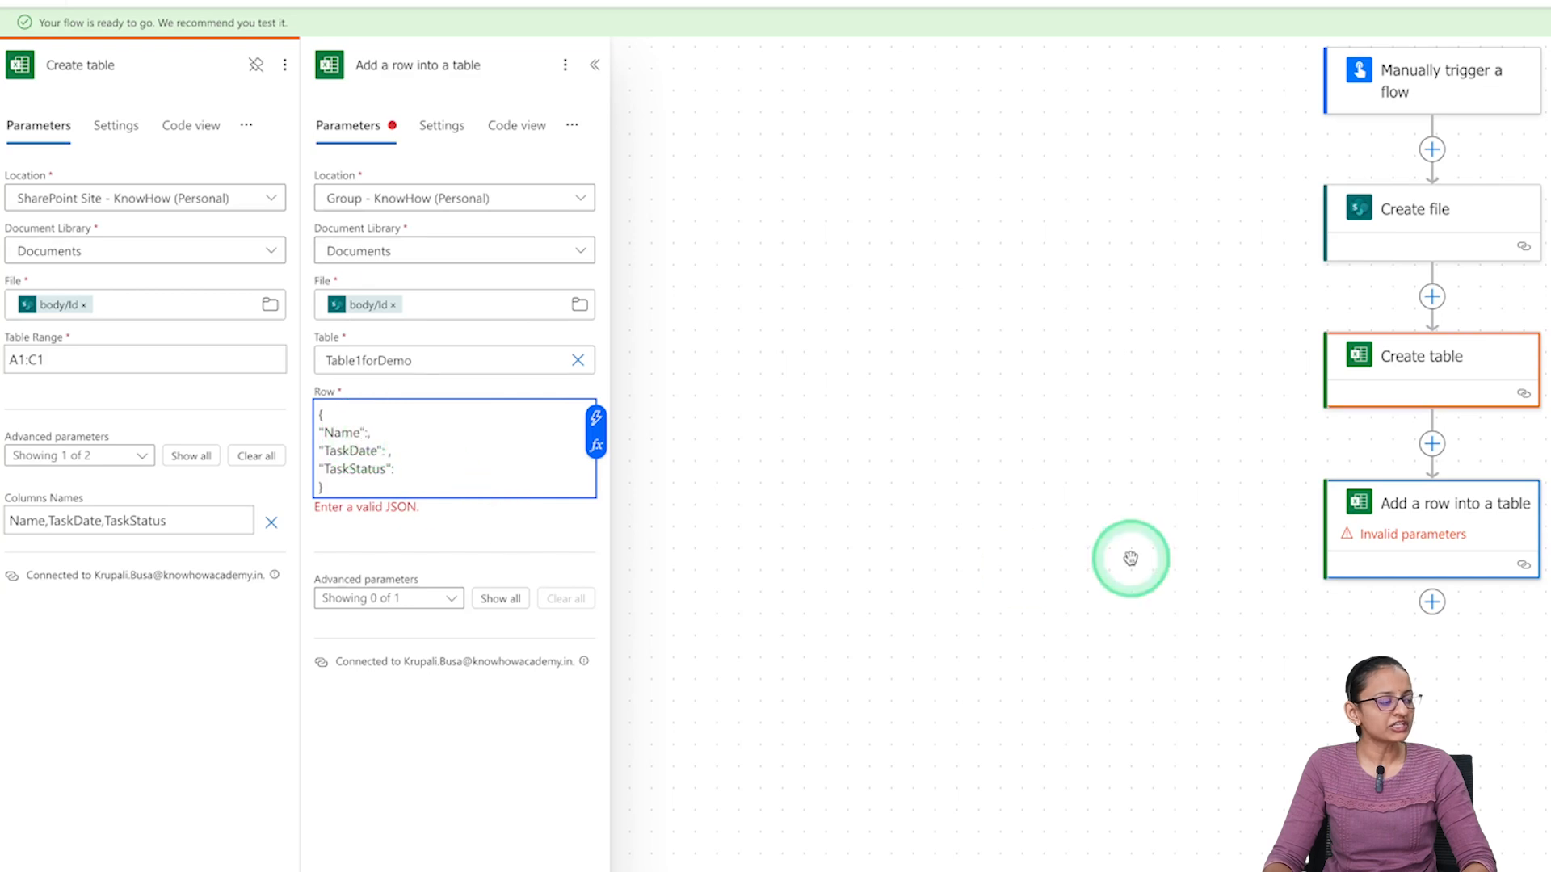
type("\"")
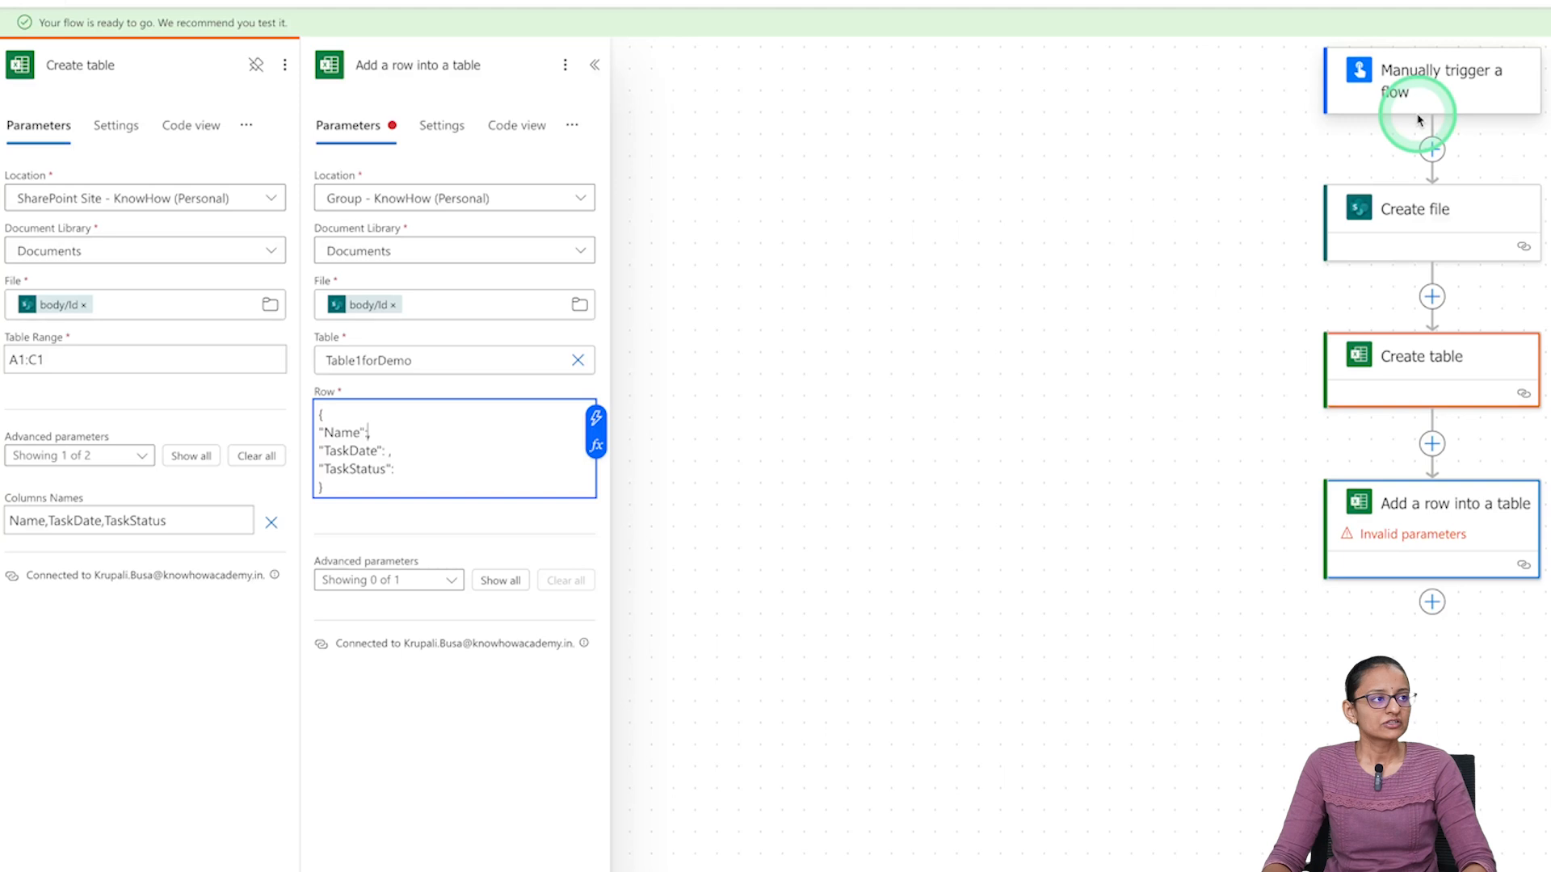
Add a text input named Name to the Manually trigger a flow trigger
left_click(1415, 81)
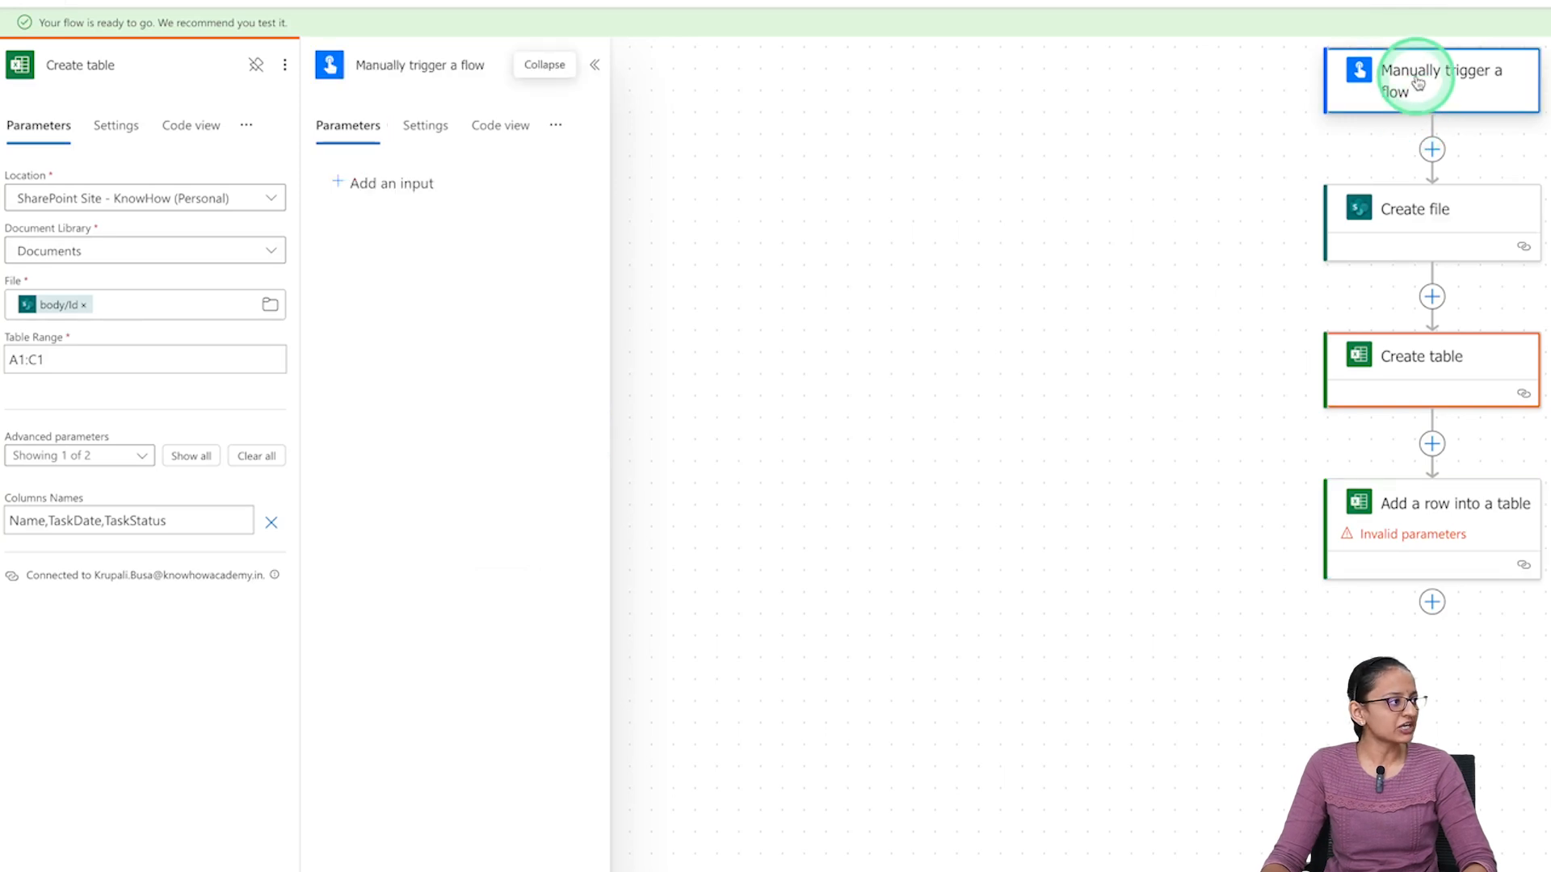
left_click(408, 183)
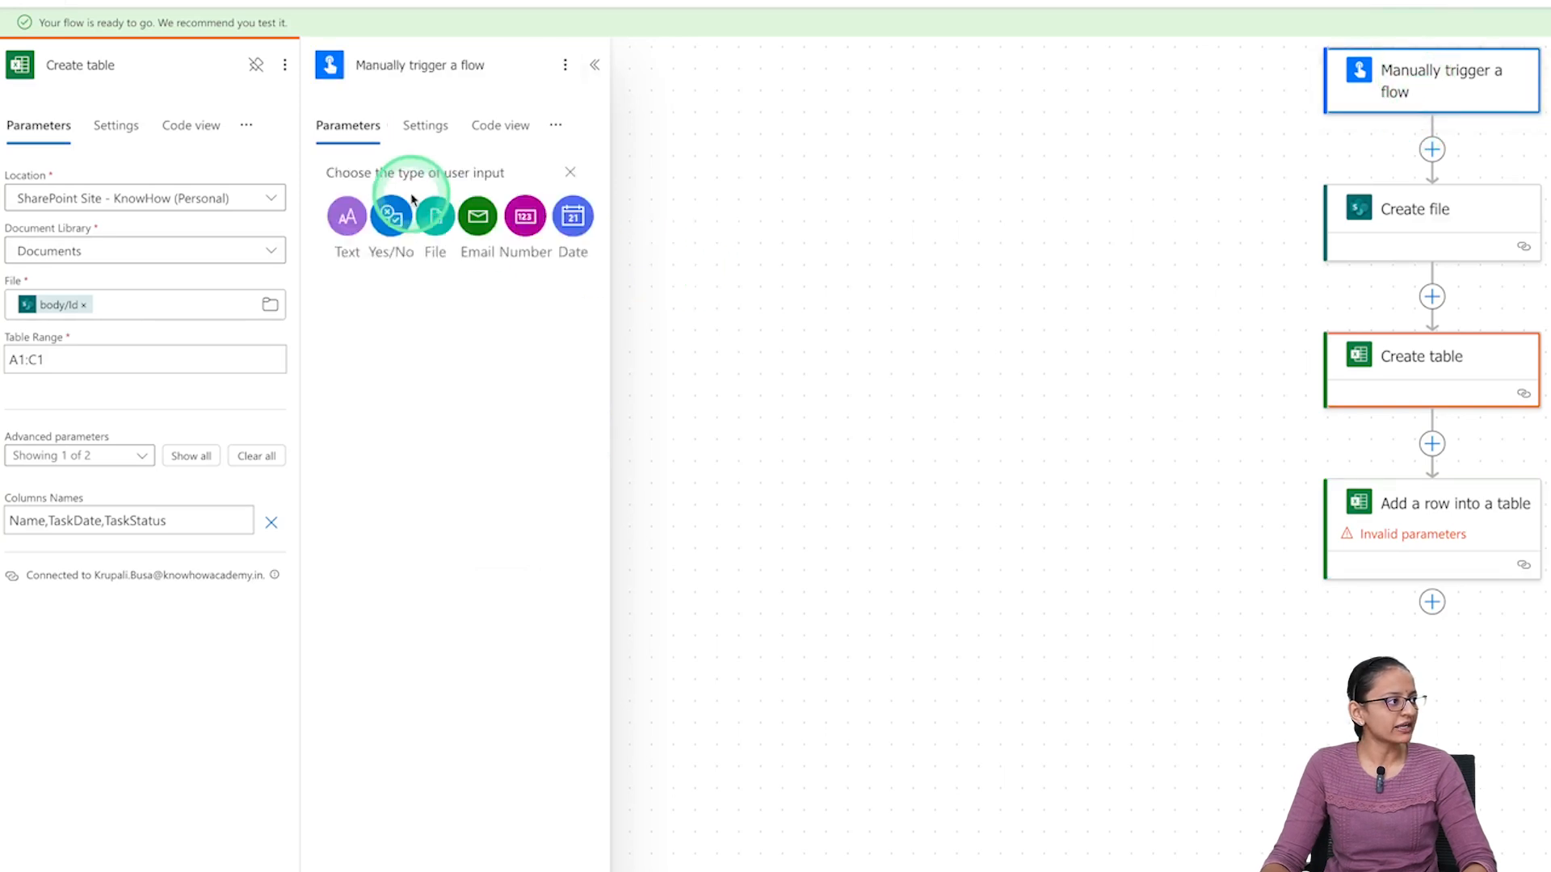
left_click(345, 230)
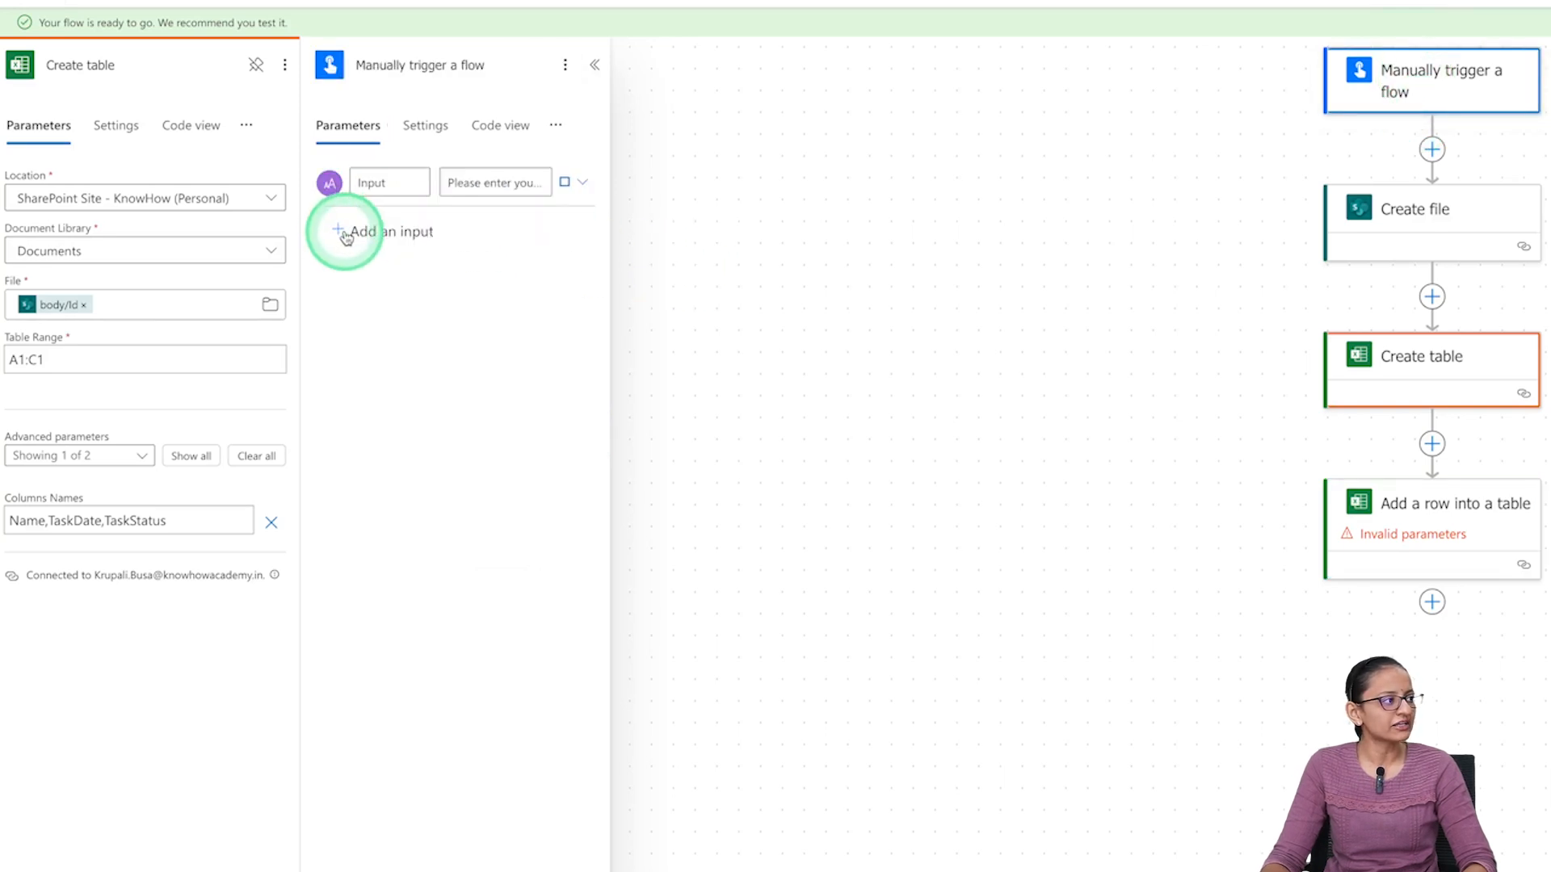
double_click(388, 182)
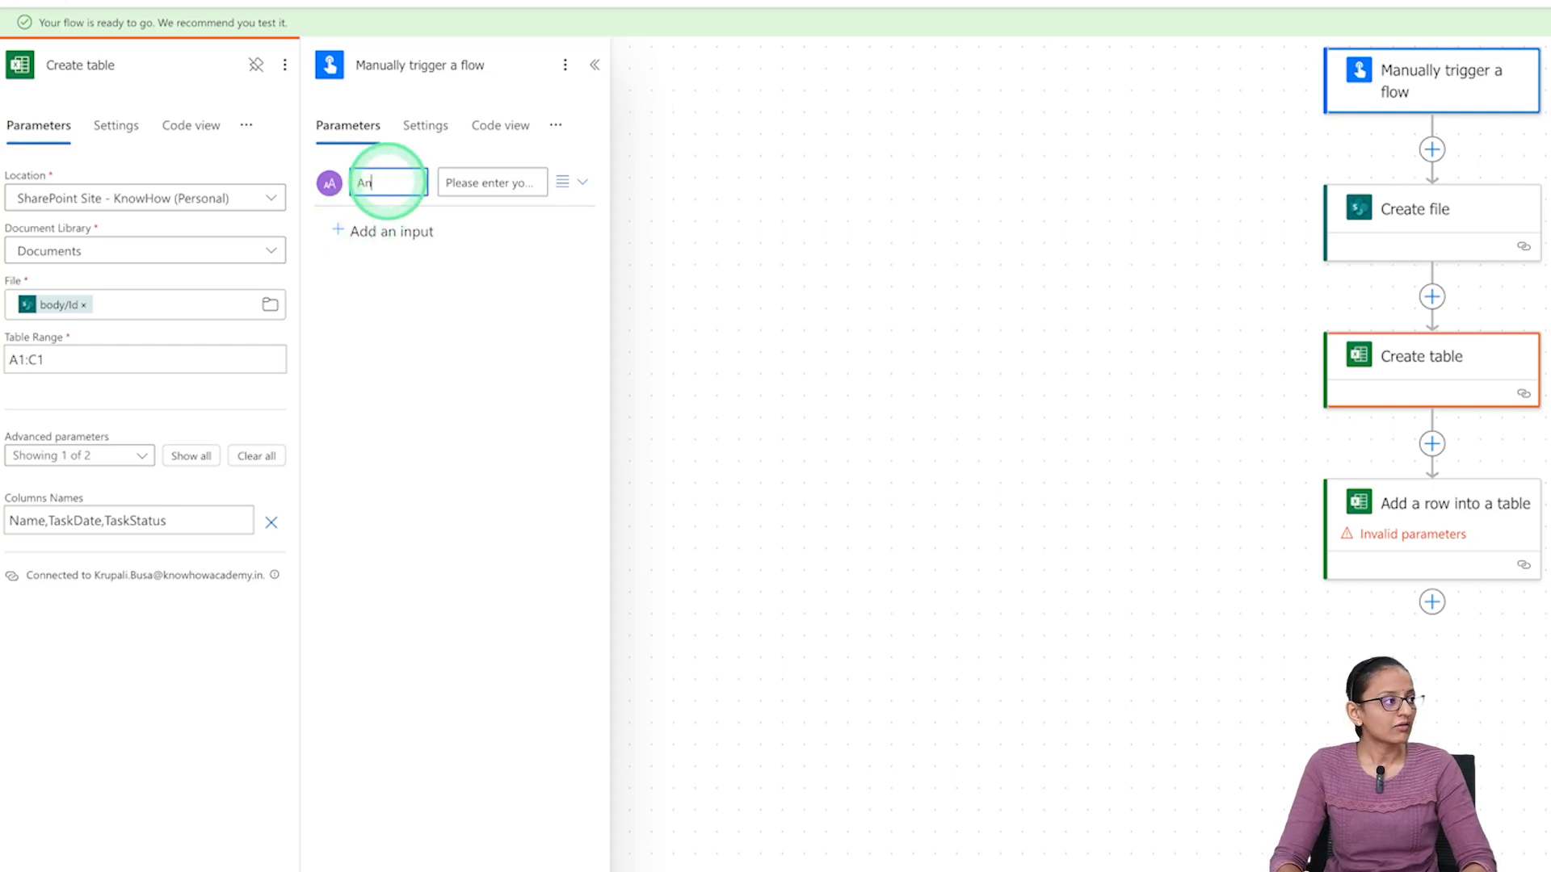
key("BackSpace")
key("BackSpace")
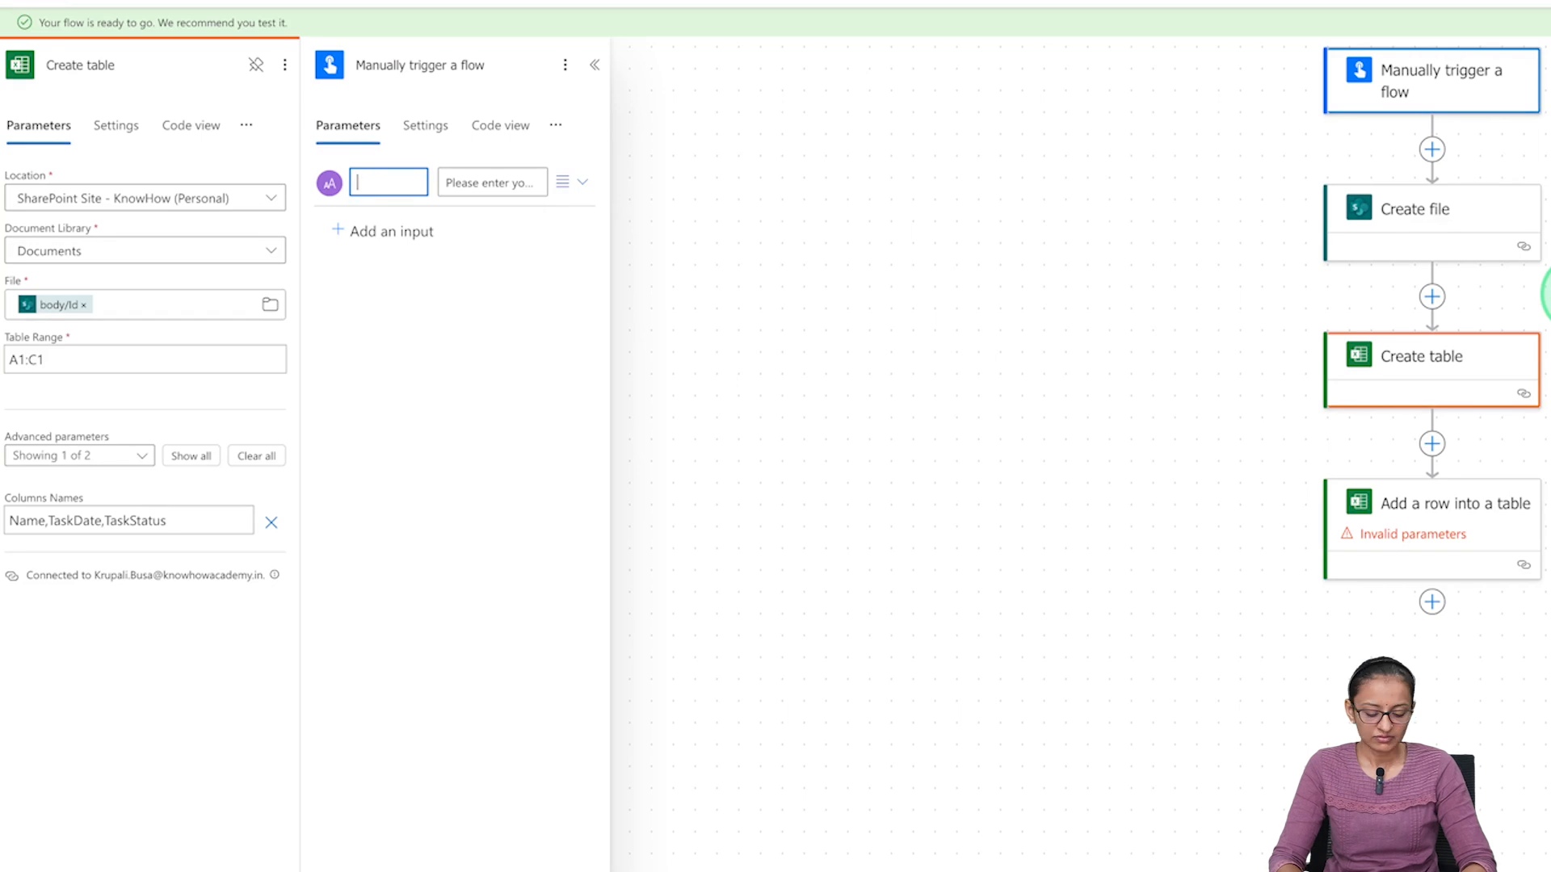
type("Name")
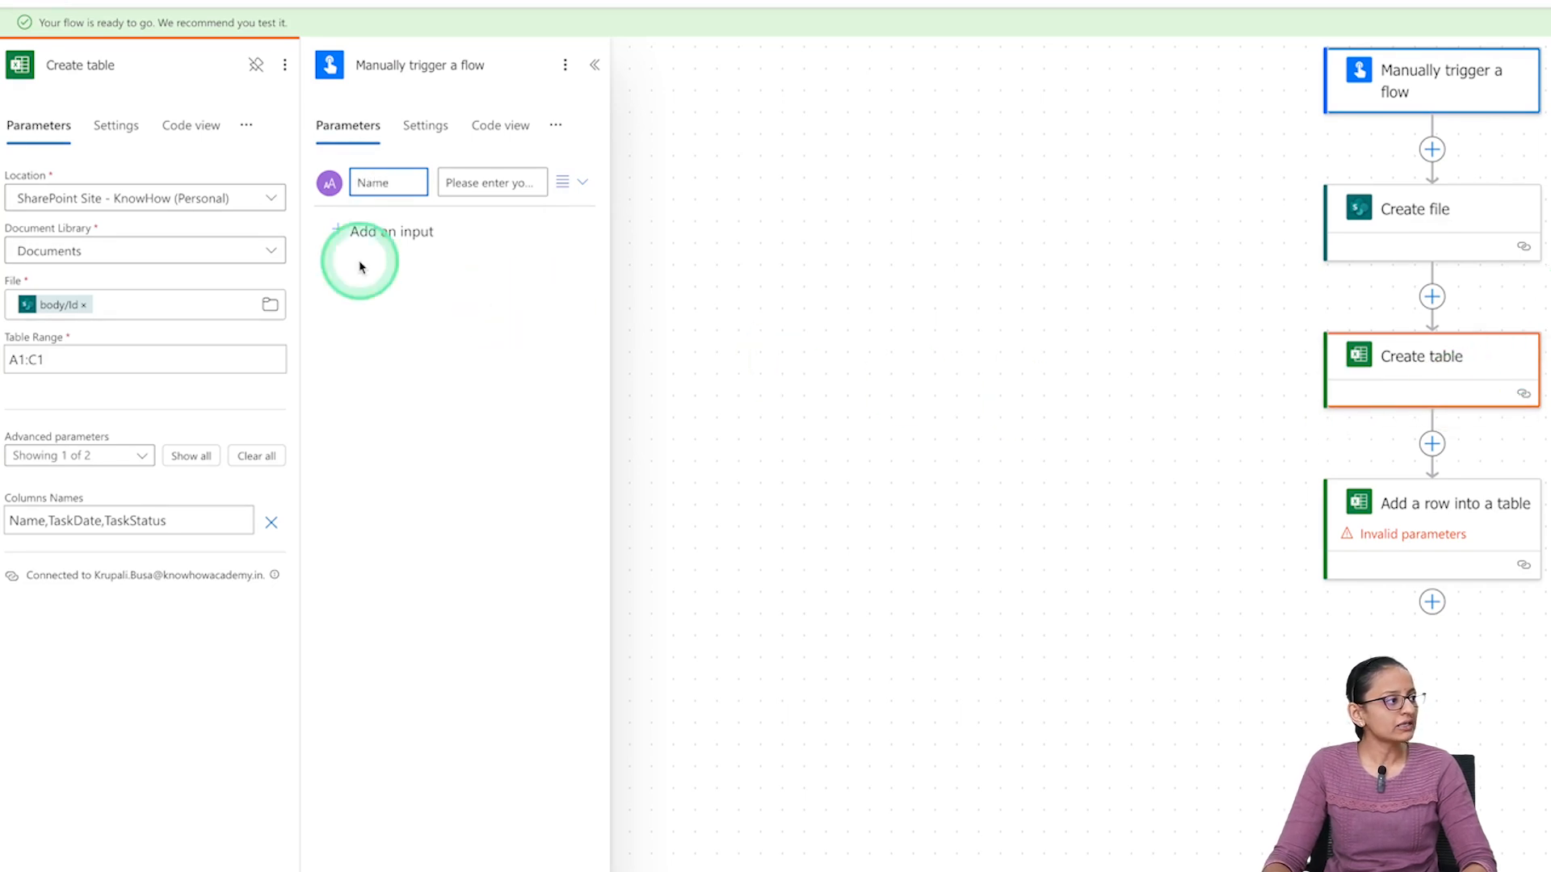
Add a date input named TaskDate to the manual trigger
left_click(359, 236)
left_click(571, 266)
left_click(381, 233)
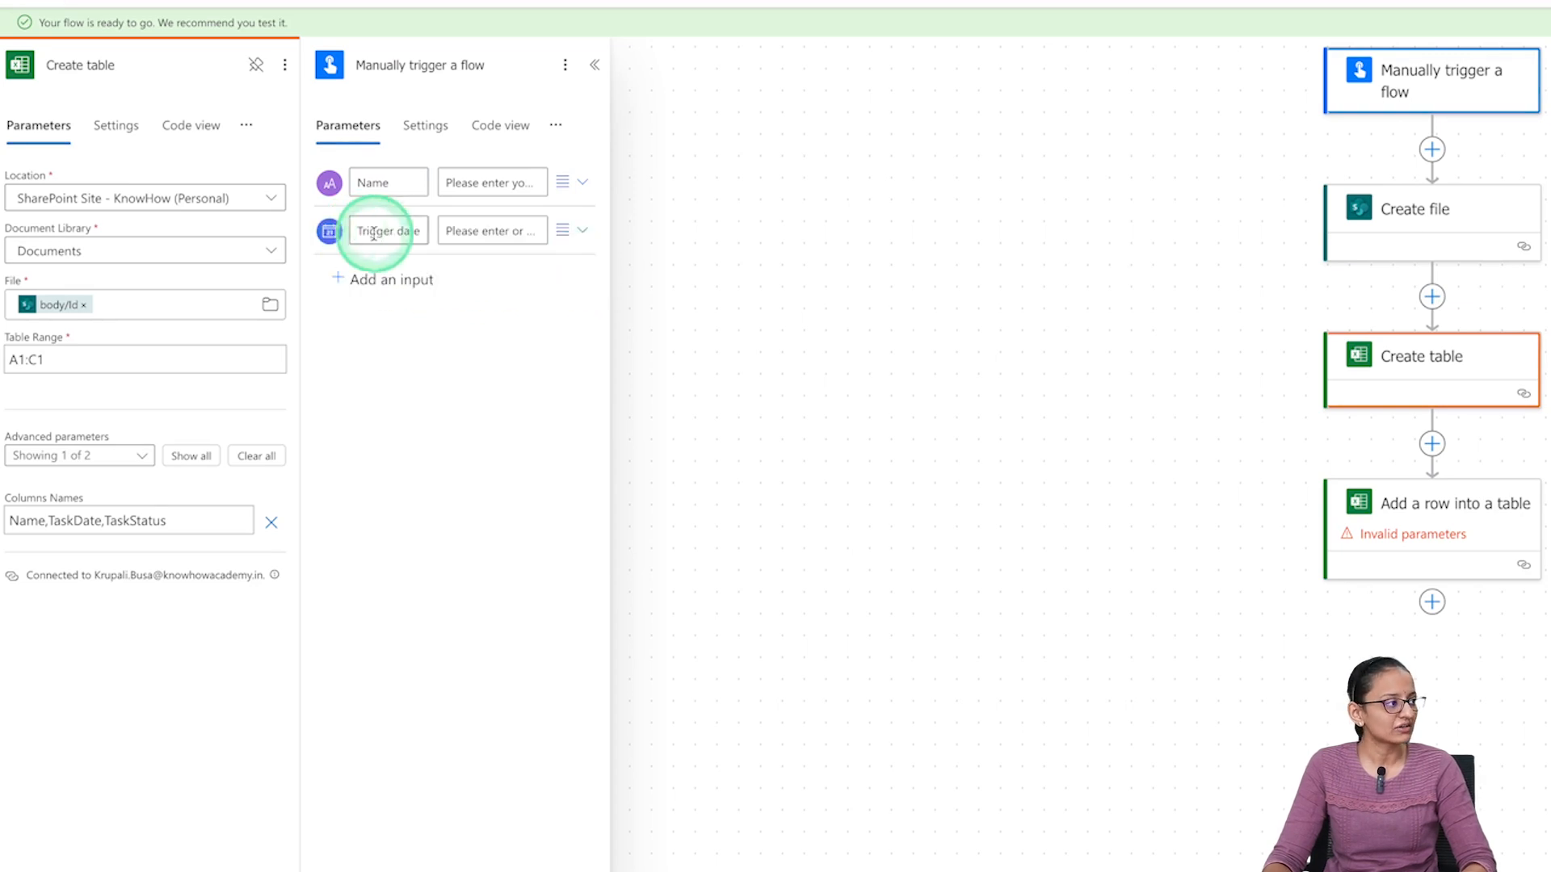
type("TaskDate")
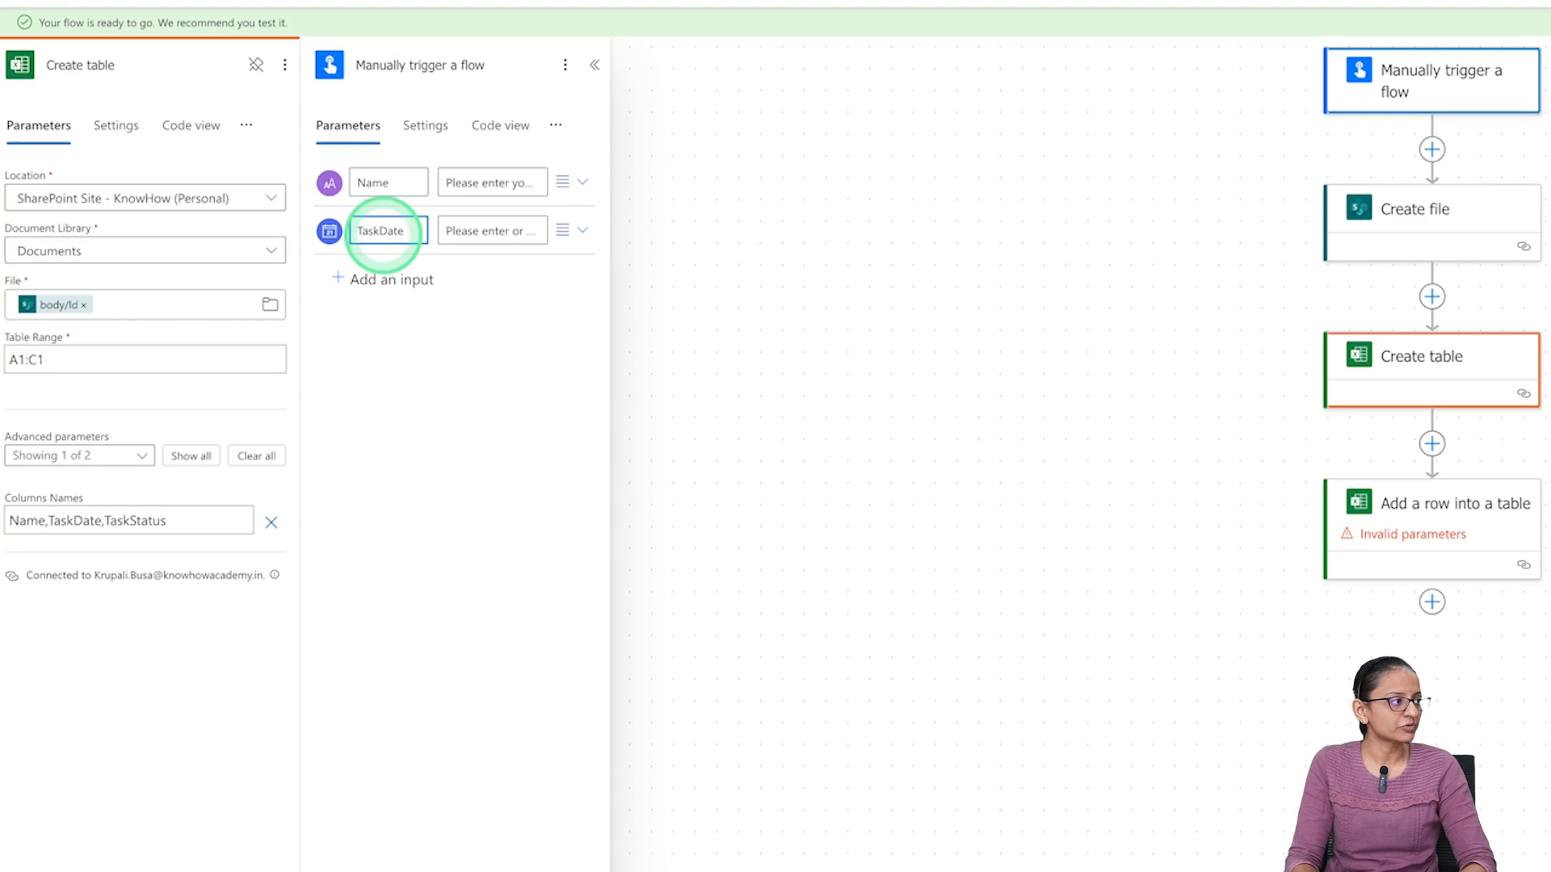
Add a text input named TaskStatus to the manual trigger and try to save the flow
left_click(373, 279)
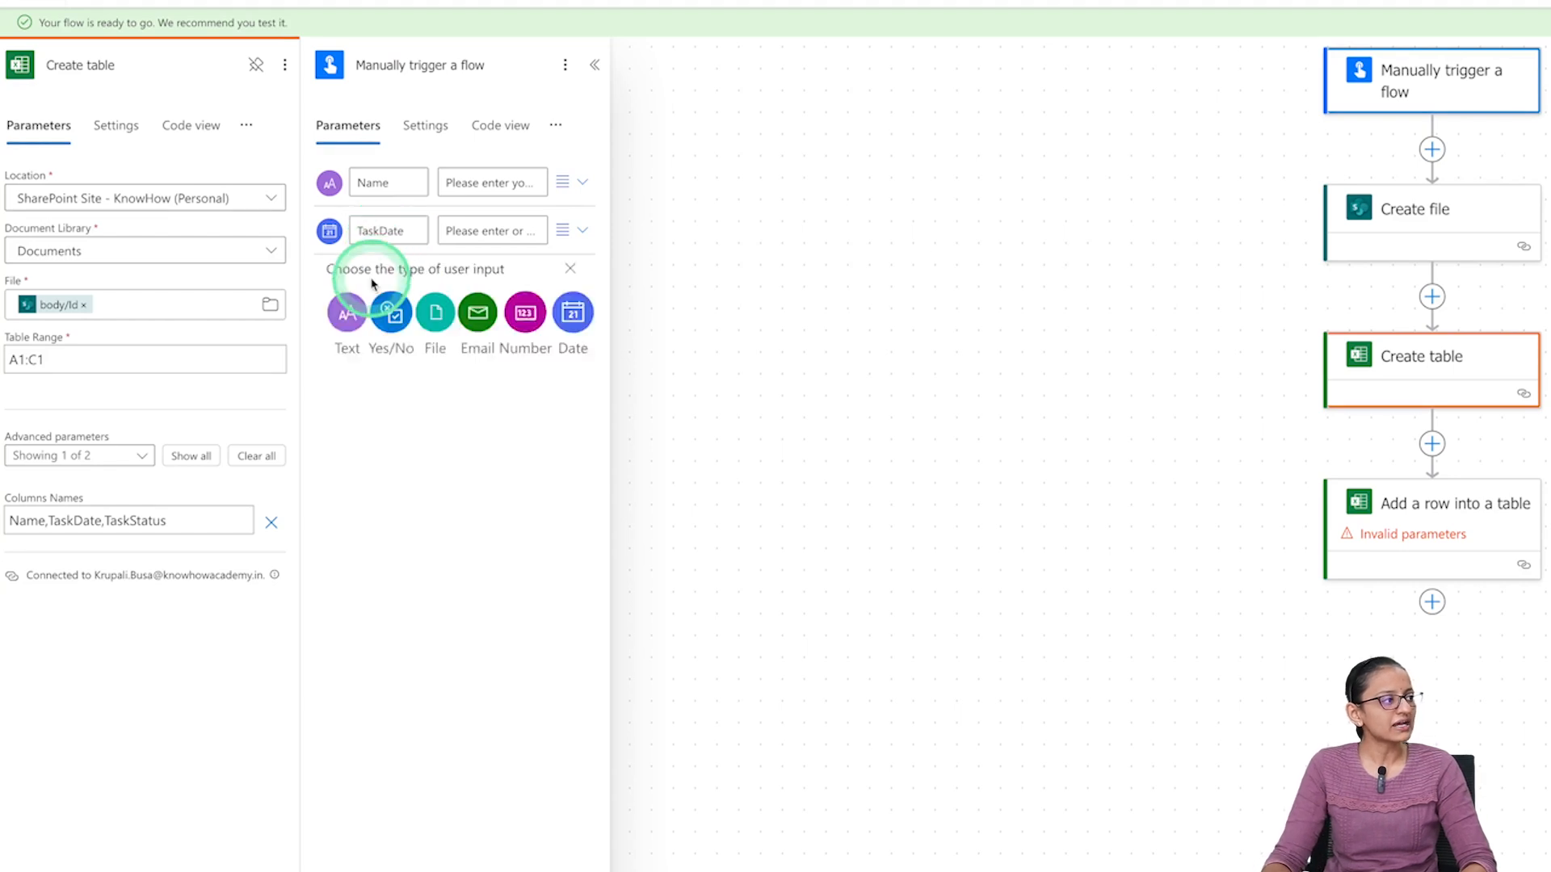
left_click(348, 315)
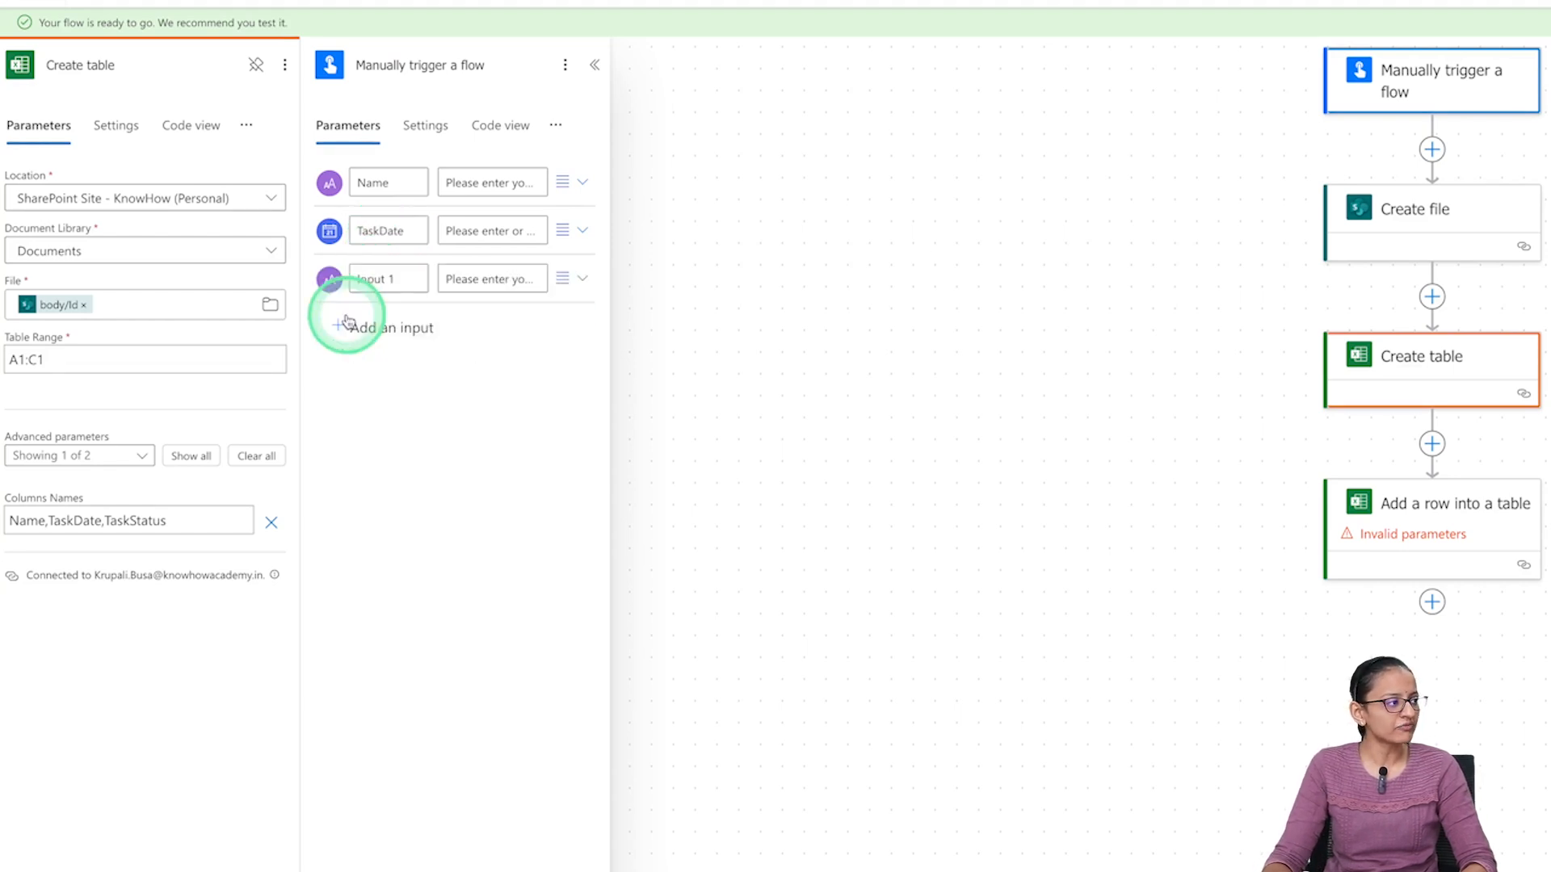
left_click_drag(400, 278, 286, 267)
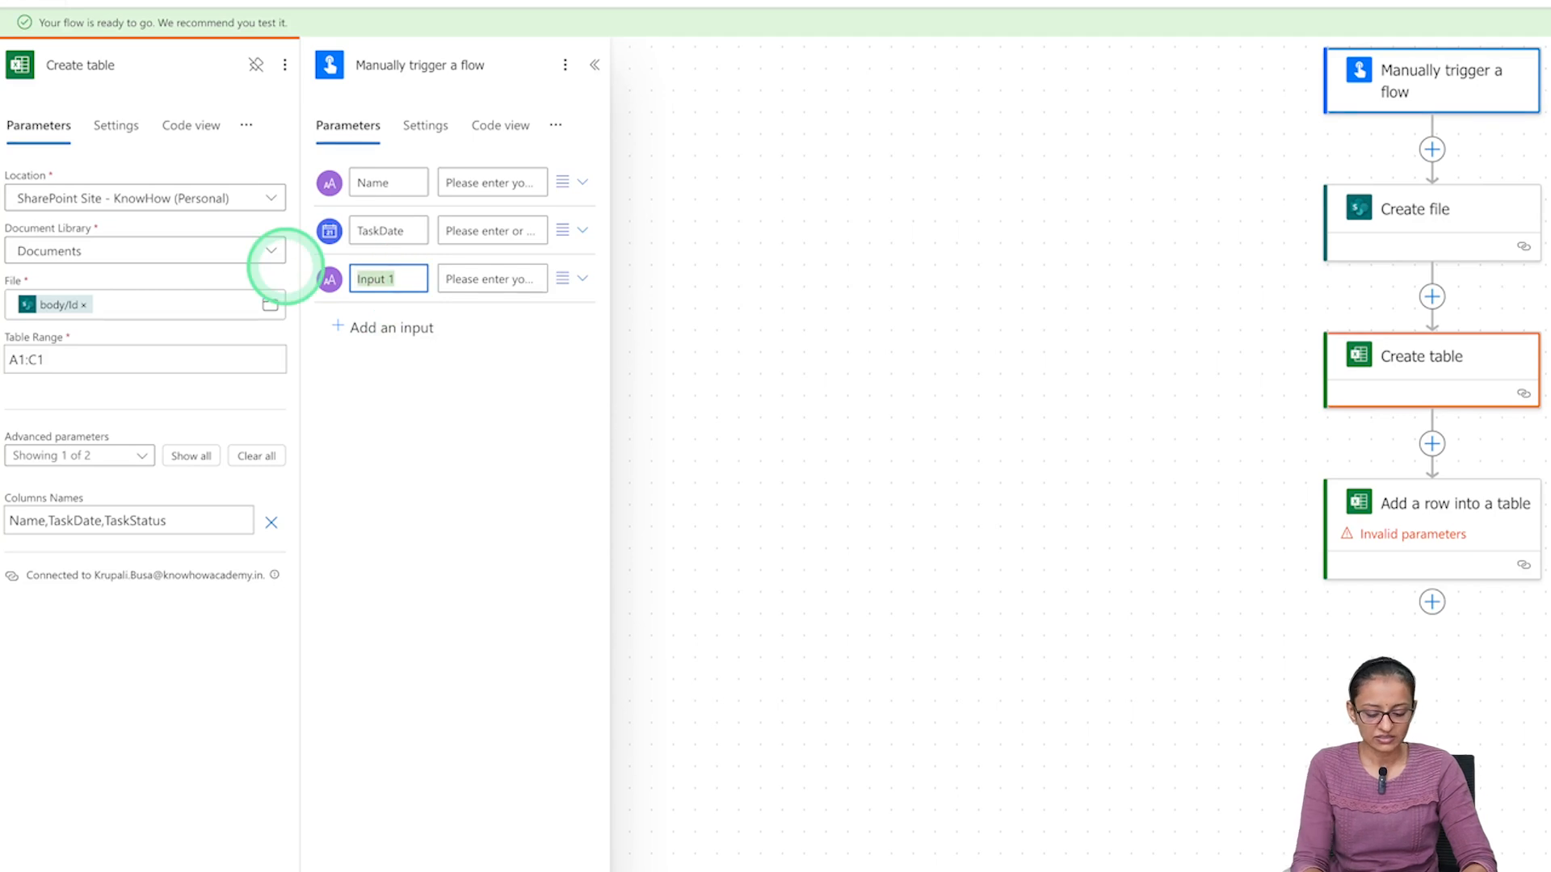
type("TaskStatus")
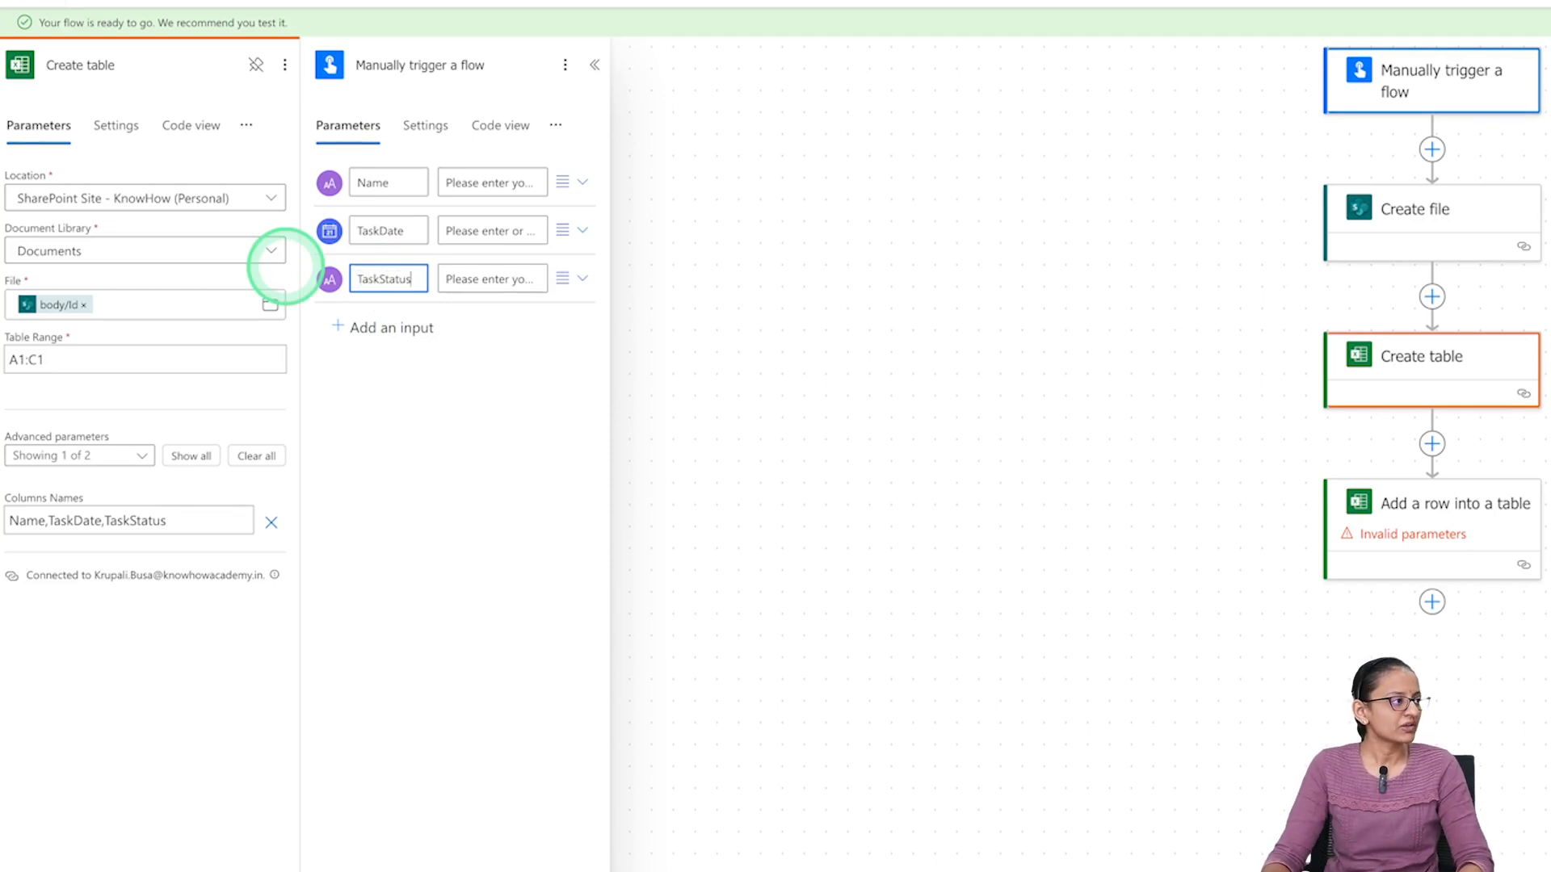
left_click(438, 213)
left_click(1539, 101)
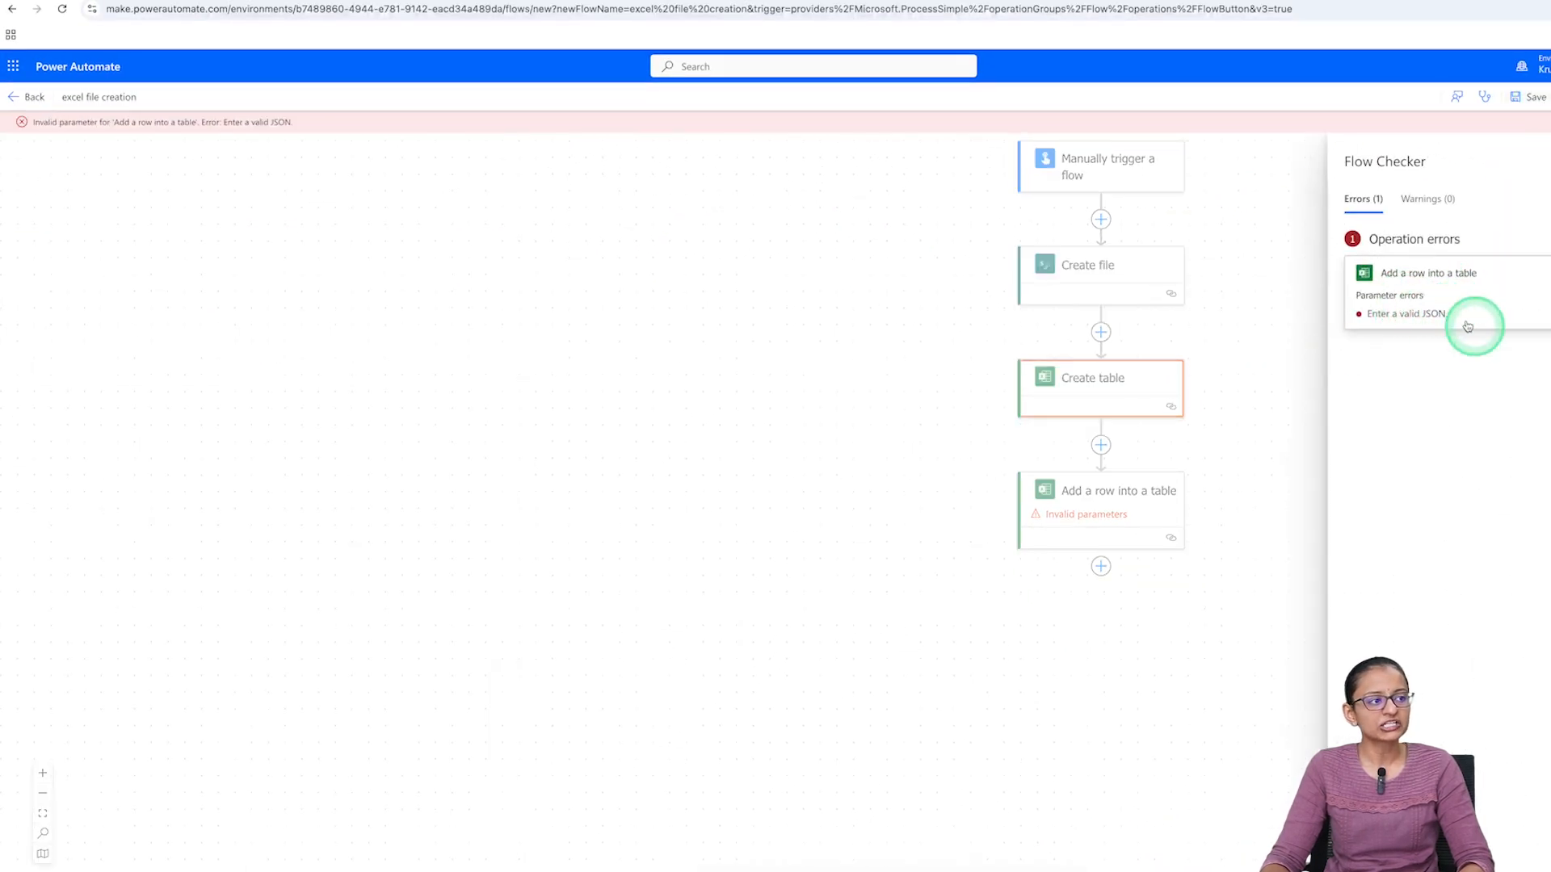
Look through the dynamic content for the manual trigger inputs to use in the Add a row into a table action's Row JSON
left_click(1103, 515)
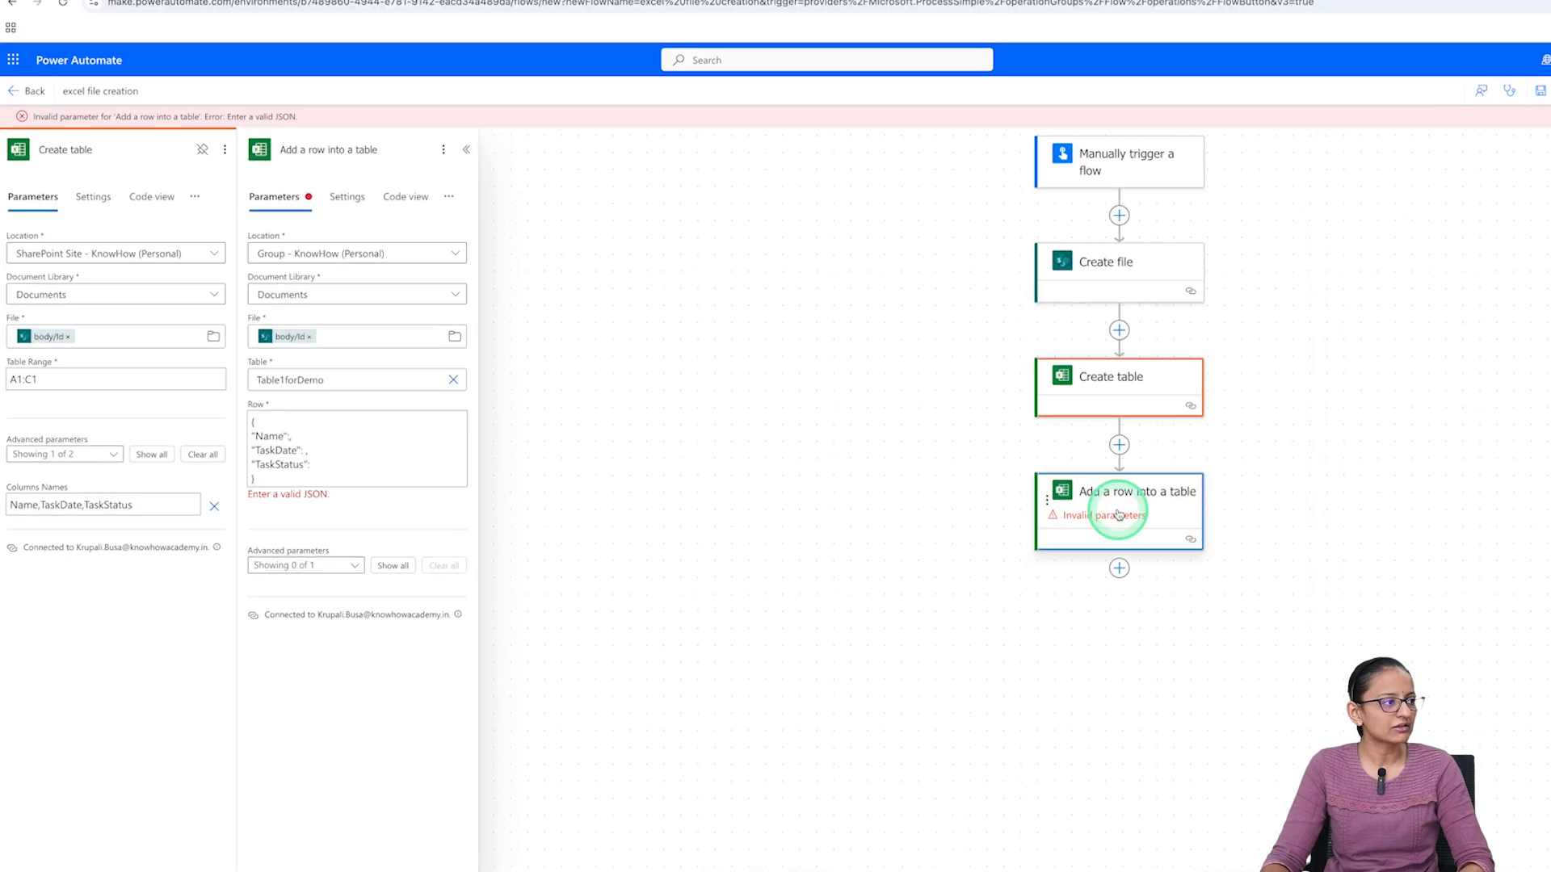
left_click(291, 435)
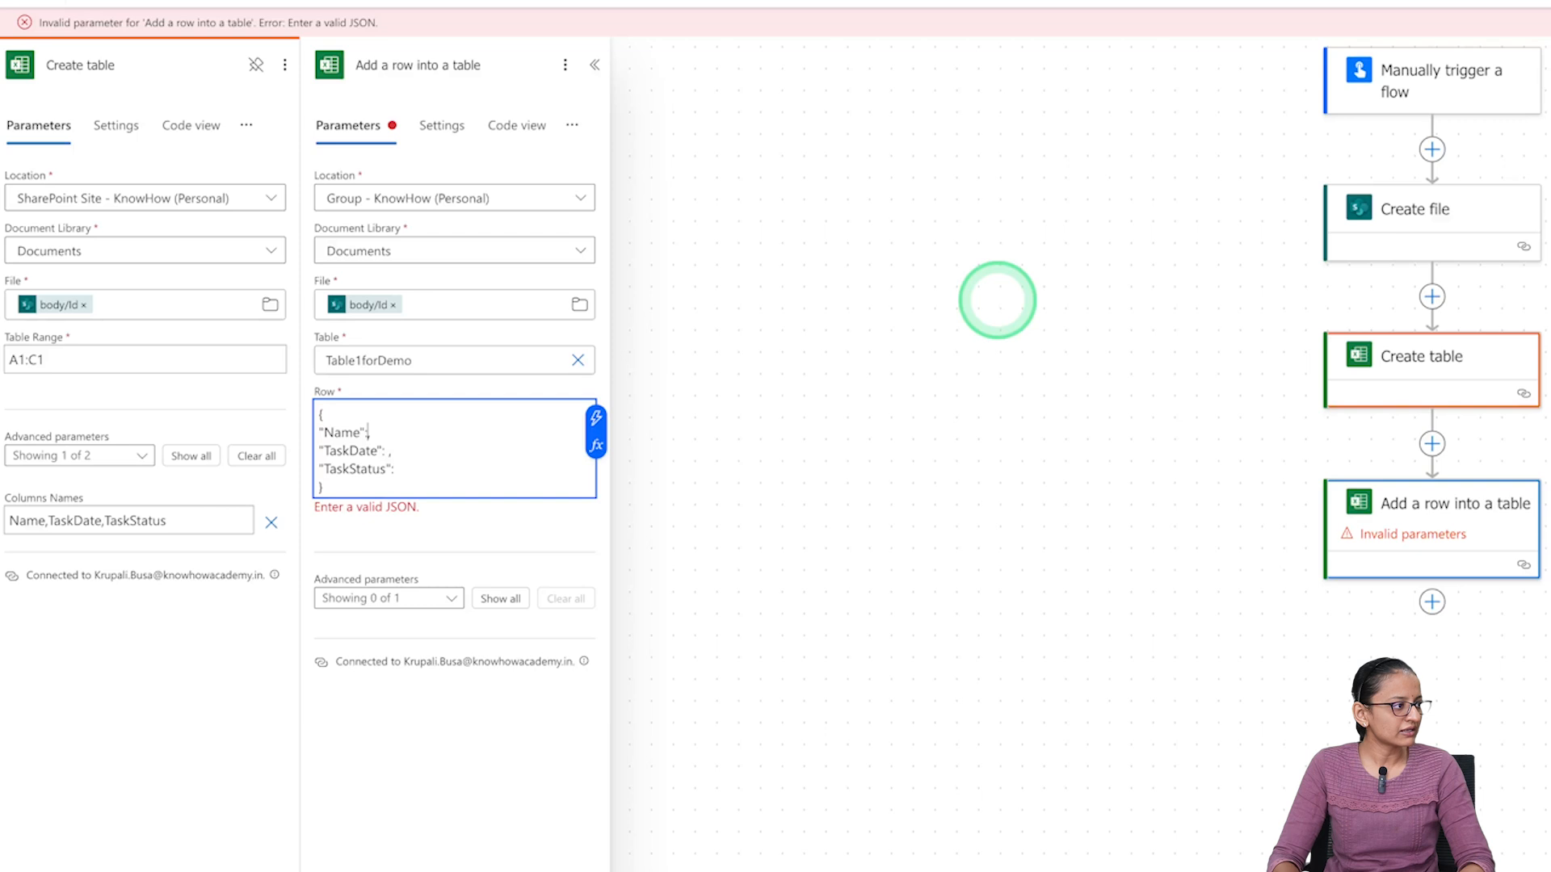
left_click(594, 419)
scroll(727, 840, "down", 5)
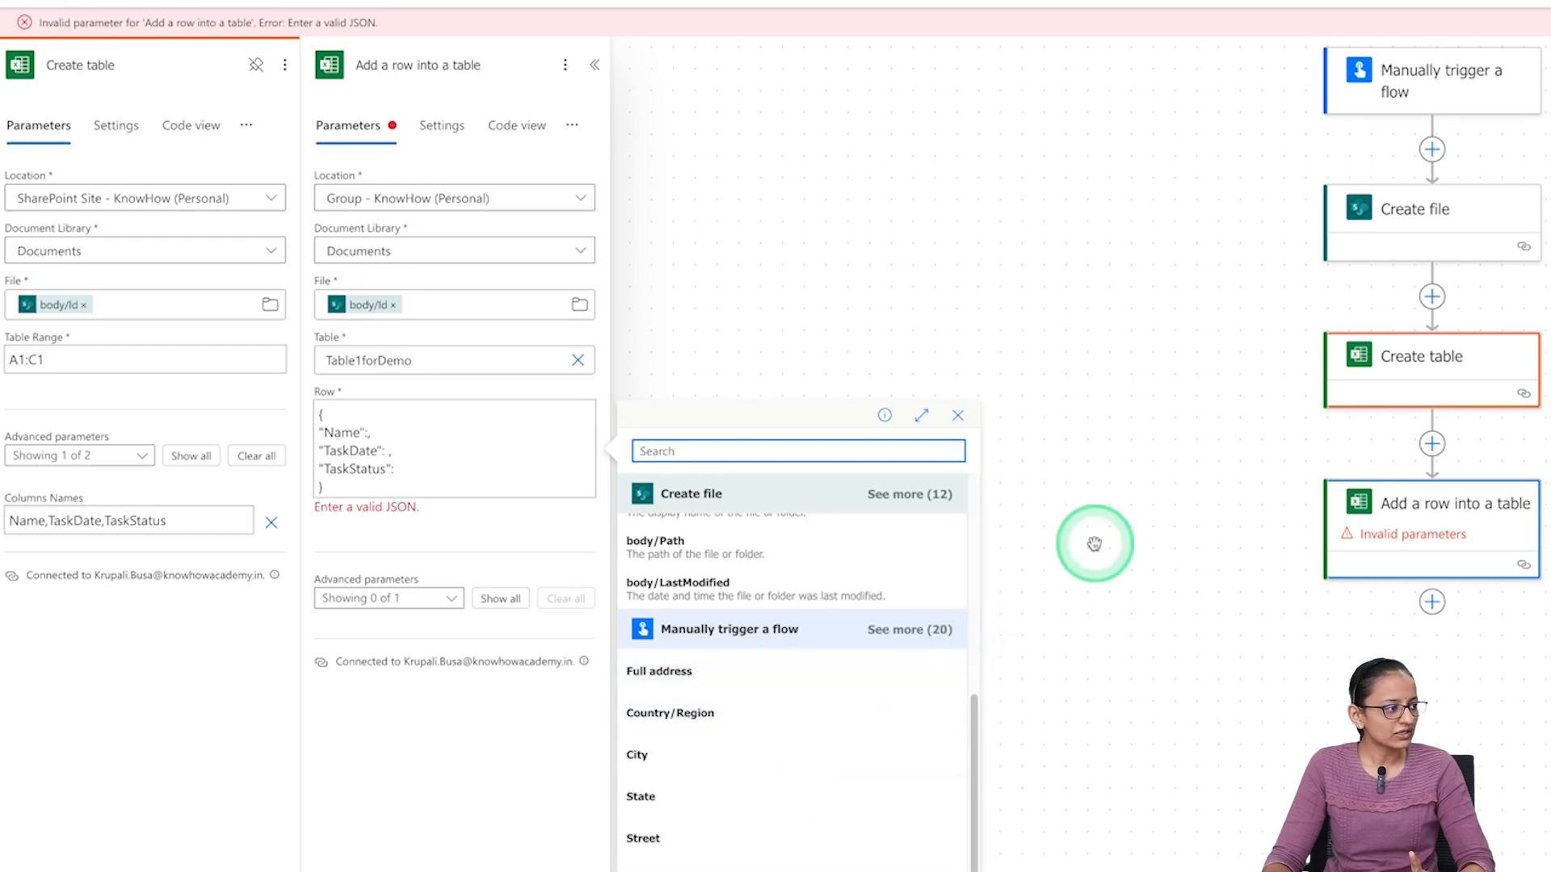
scroll(950, 715, "up", 2)
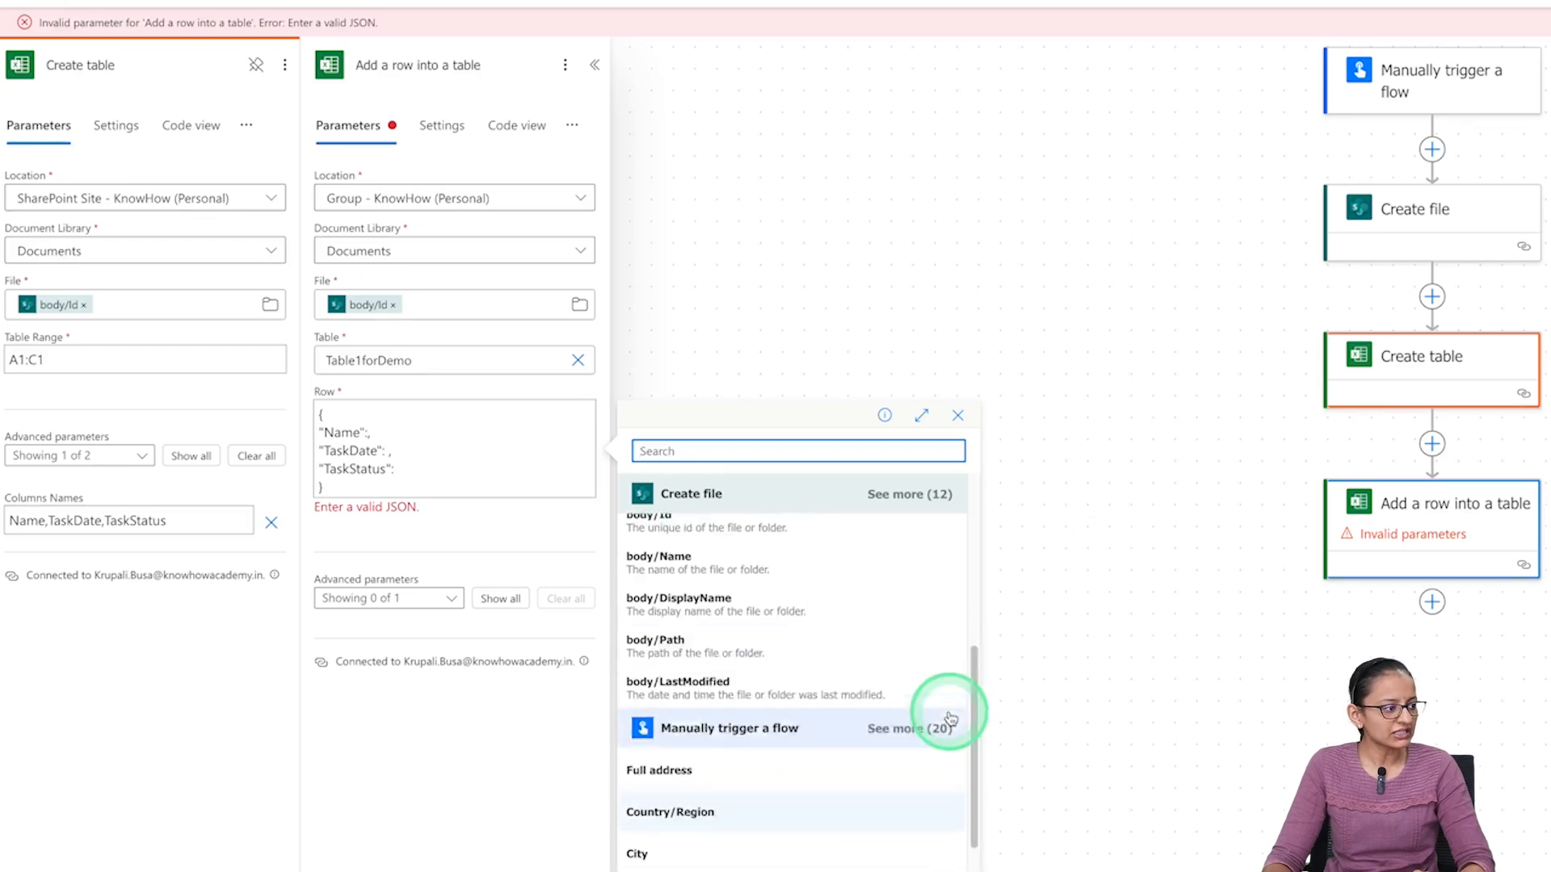
scroll(951, 717, "down", 2)
left_click(1164, 326)
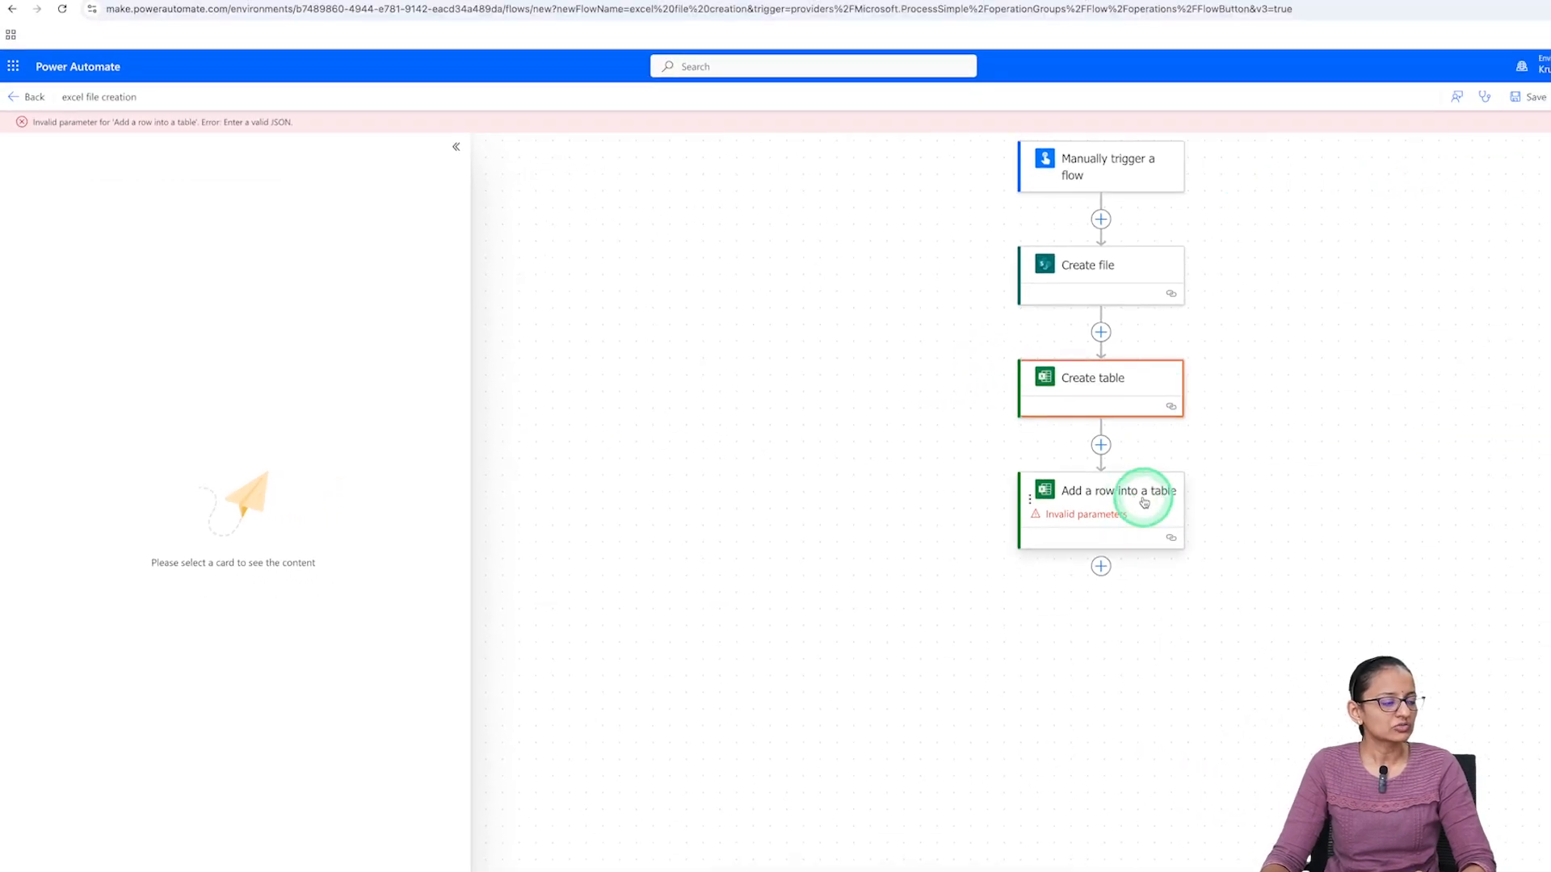
Delete the invalid Add a row into a table action and save the flow
left_click(1486, 98)
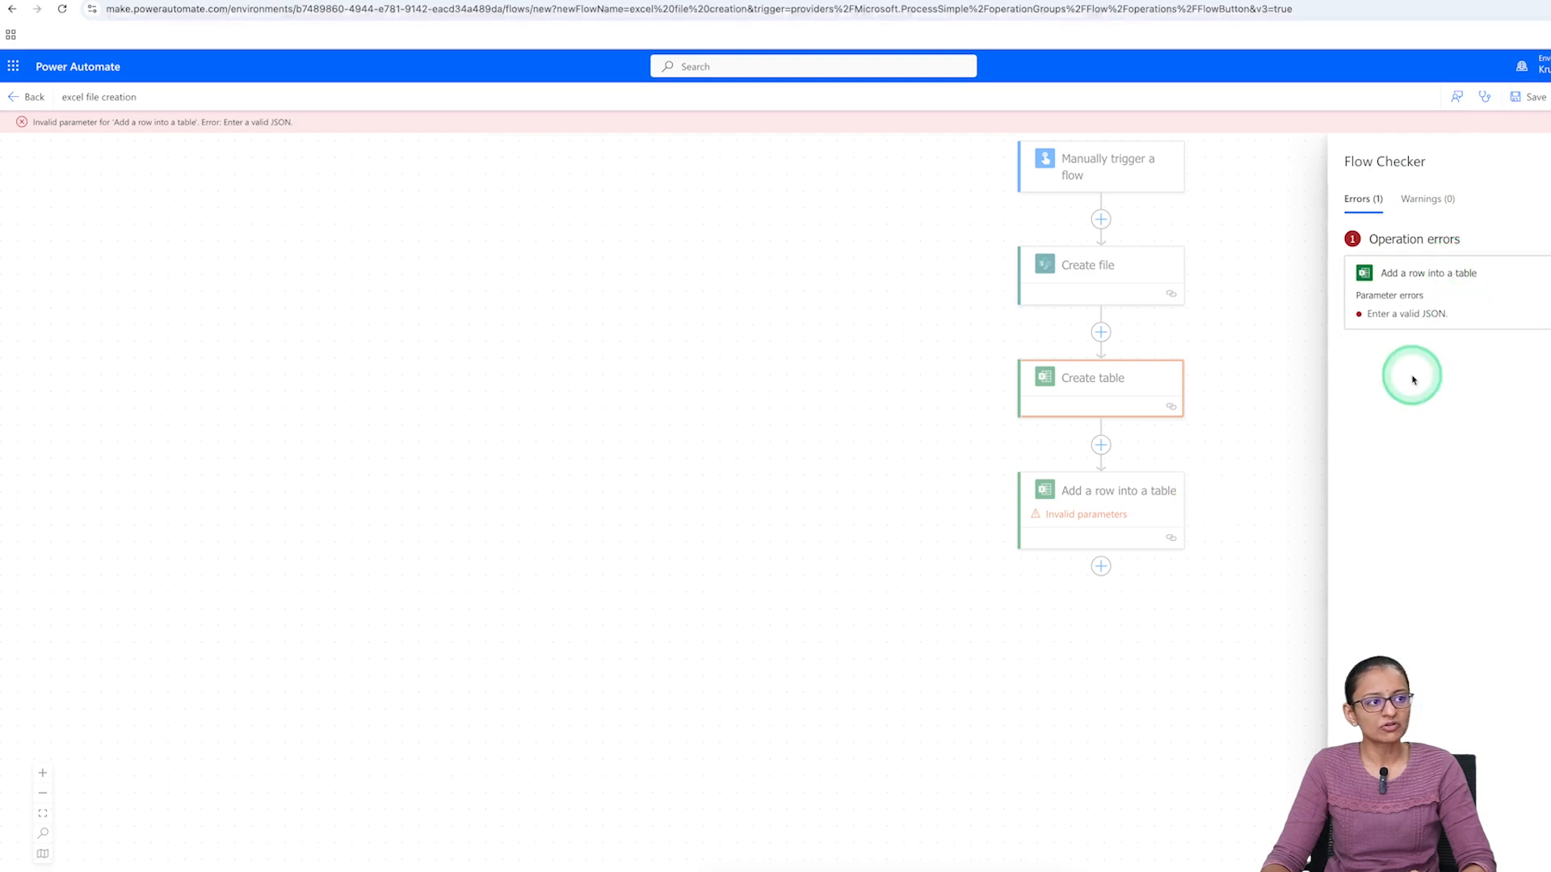
left_click(1136, 513)
right_click(1135, 513)
left_click(1151, 524)
left_click(892, 504)
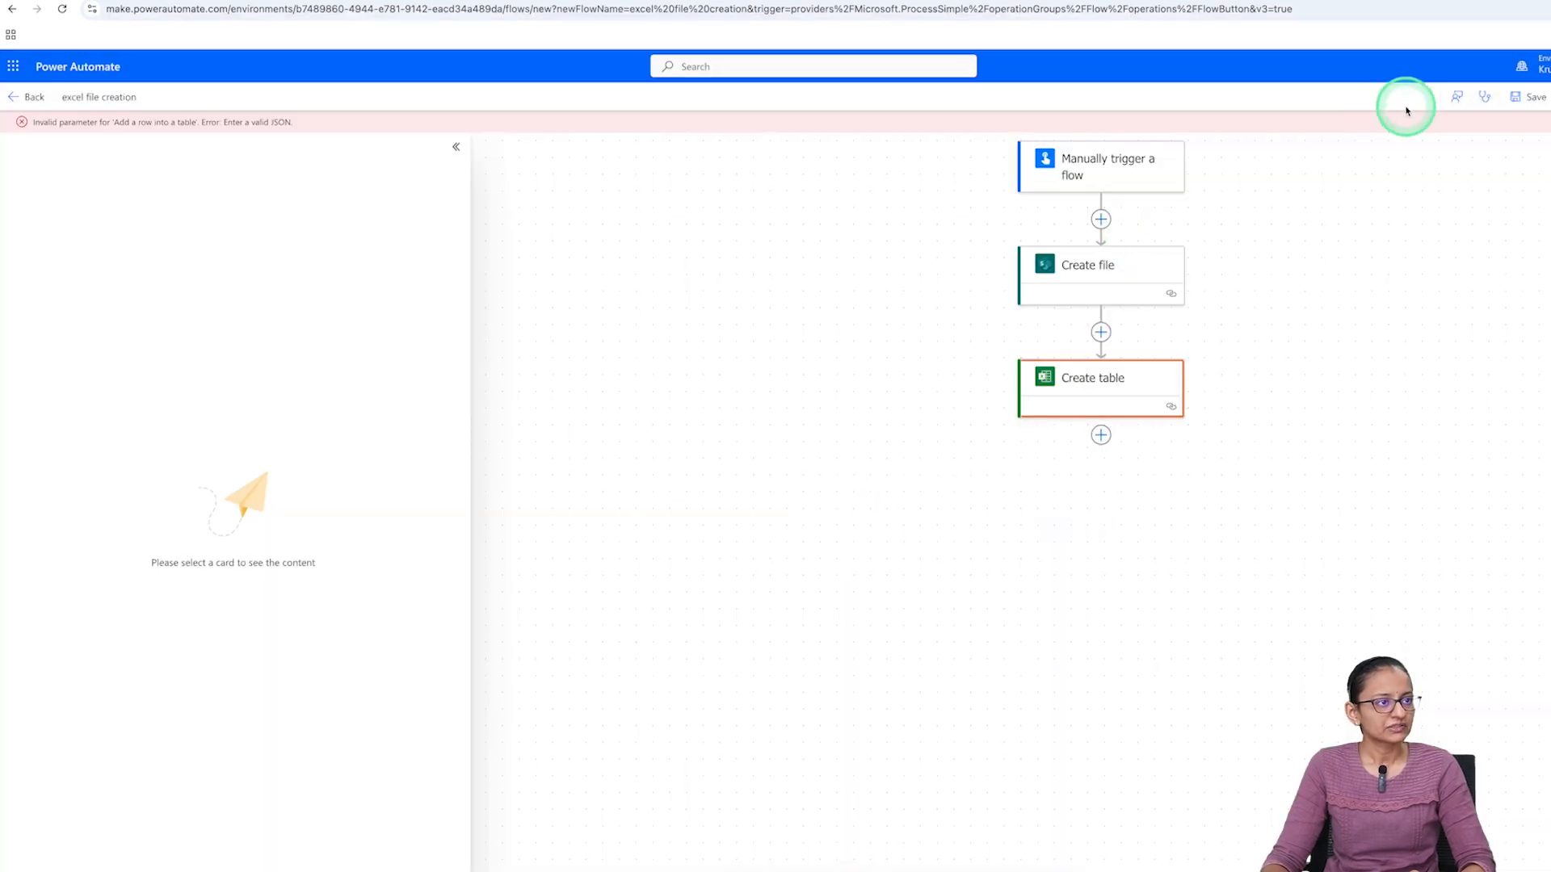
left_click(1536, 97)
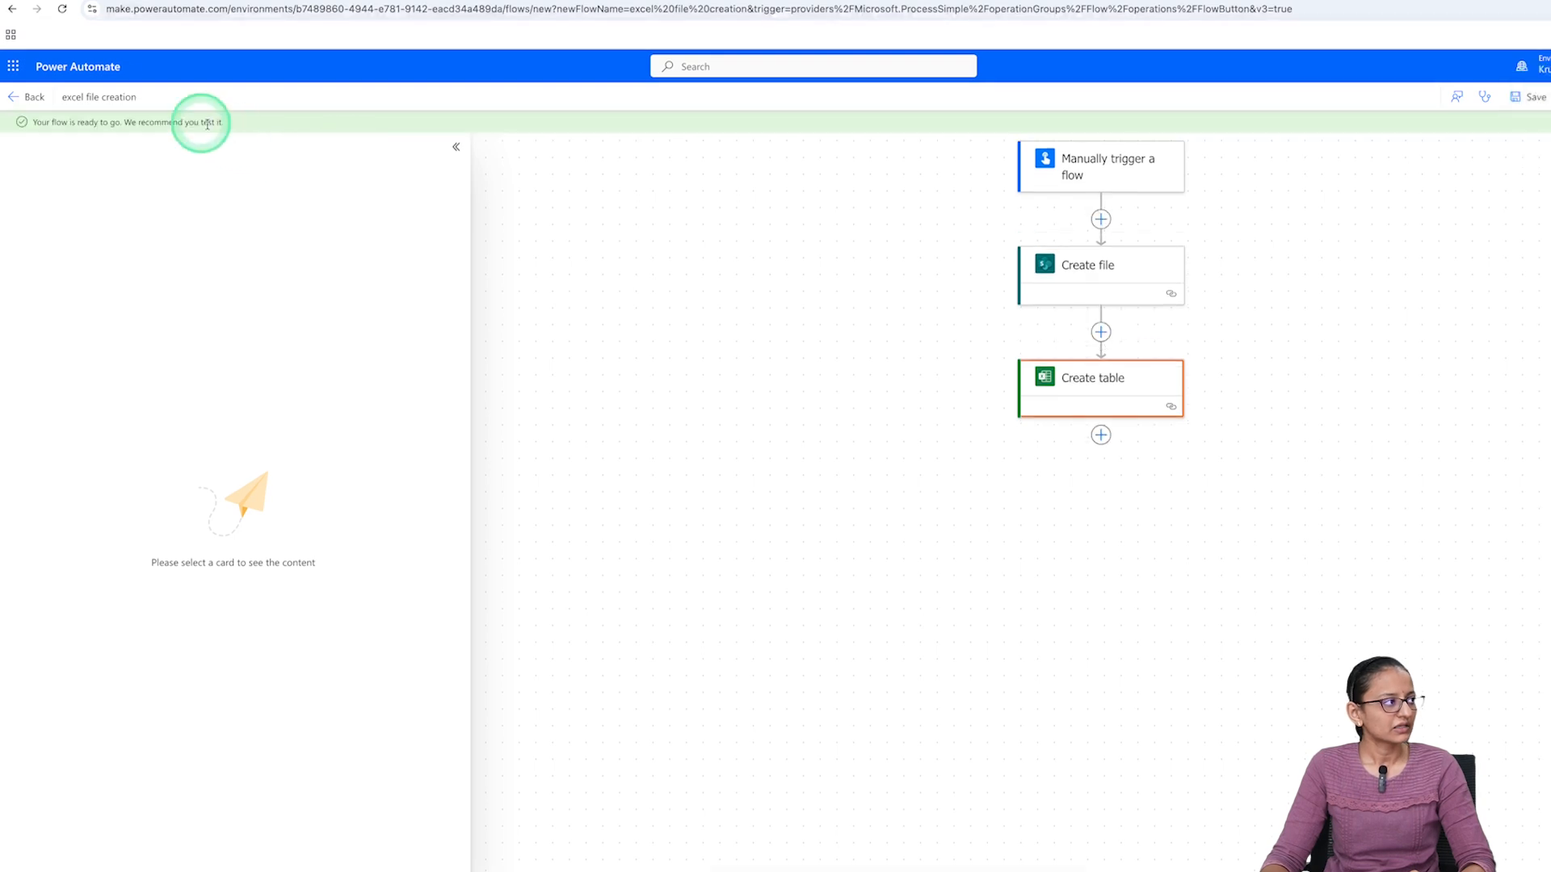
Reload the saved flow and add the Excel Online (Business) Add a row into a table action after Create table
left_click(64, 10)
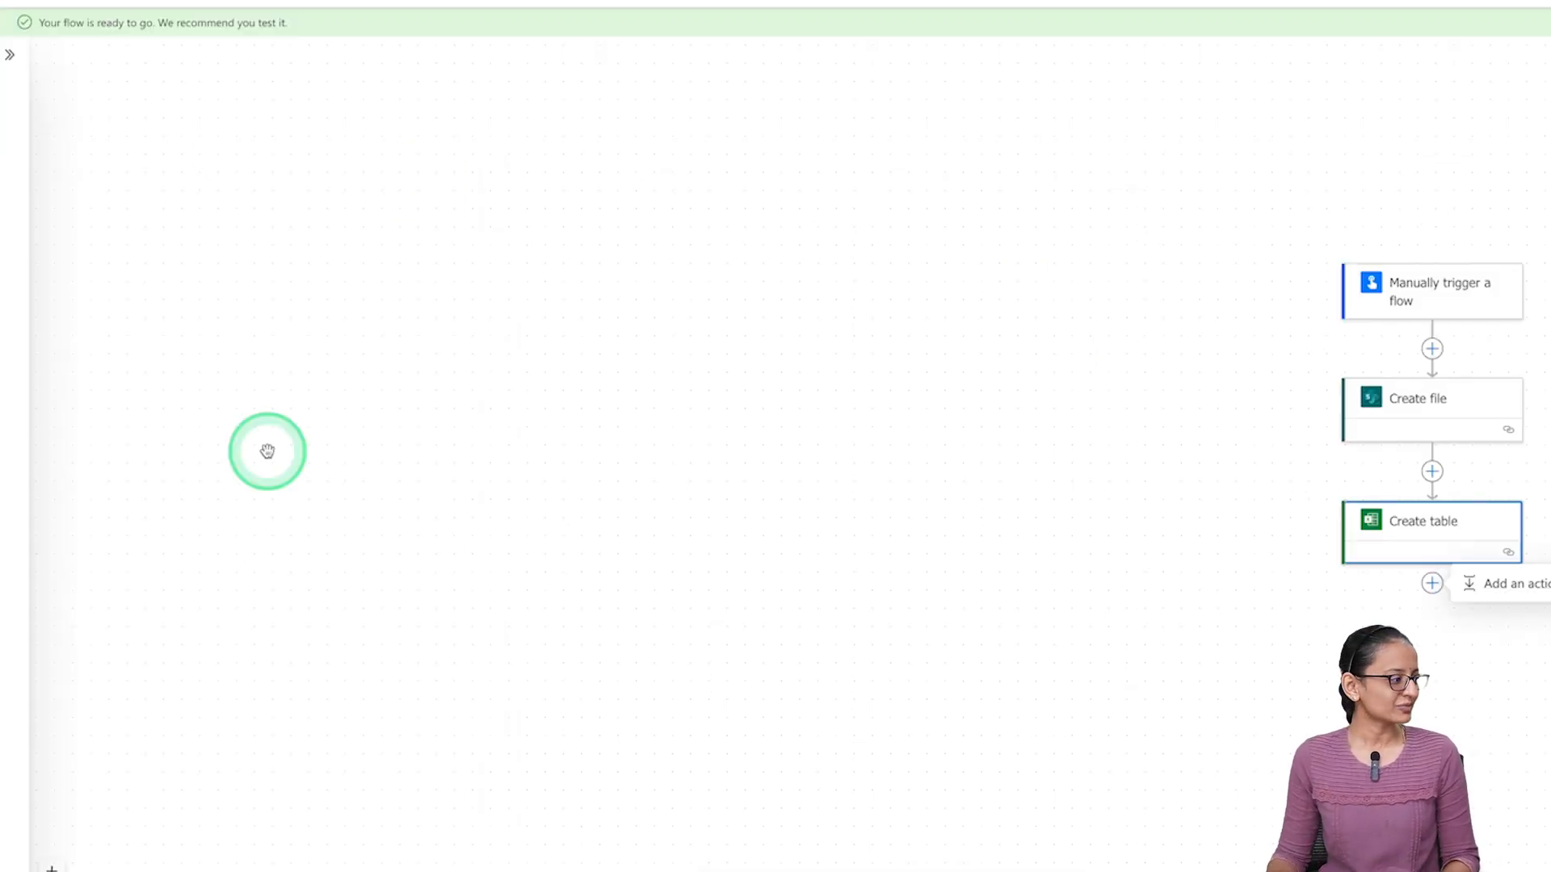
left_click(50, 867)
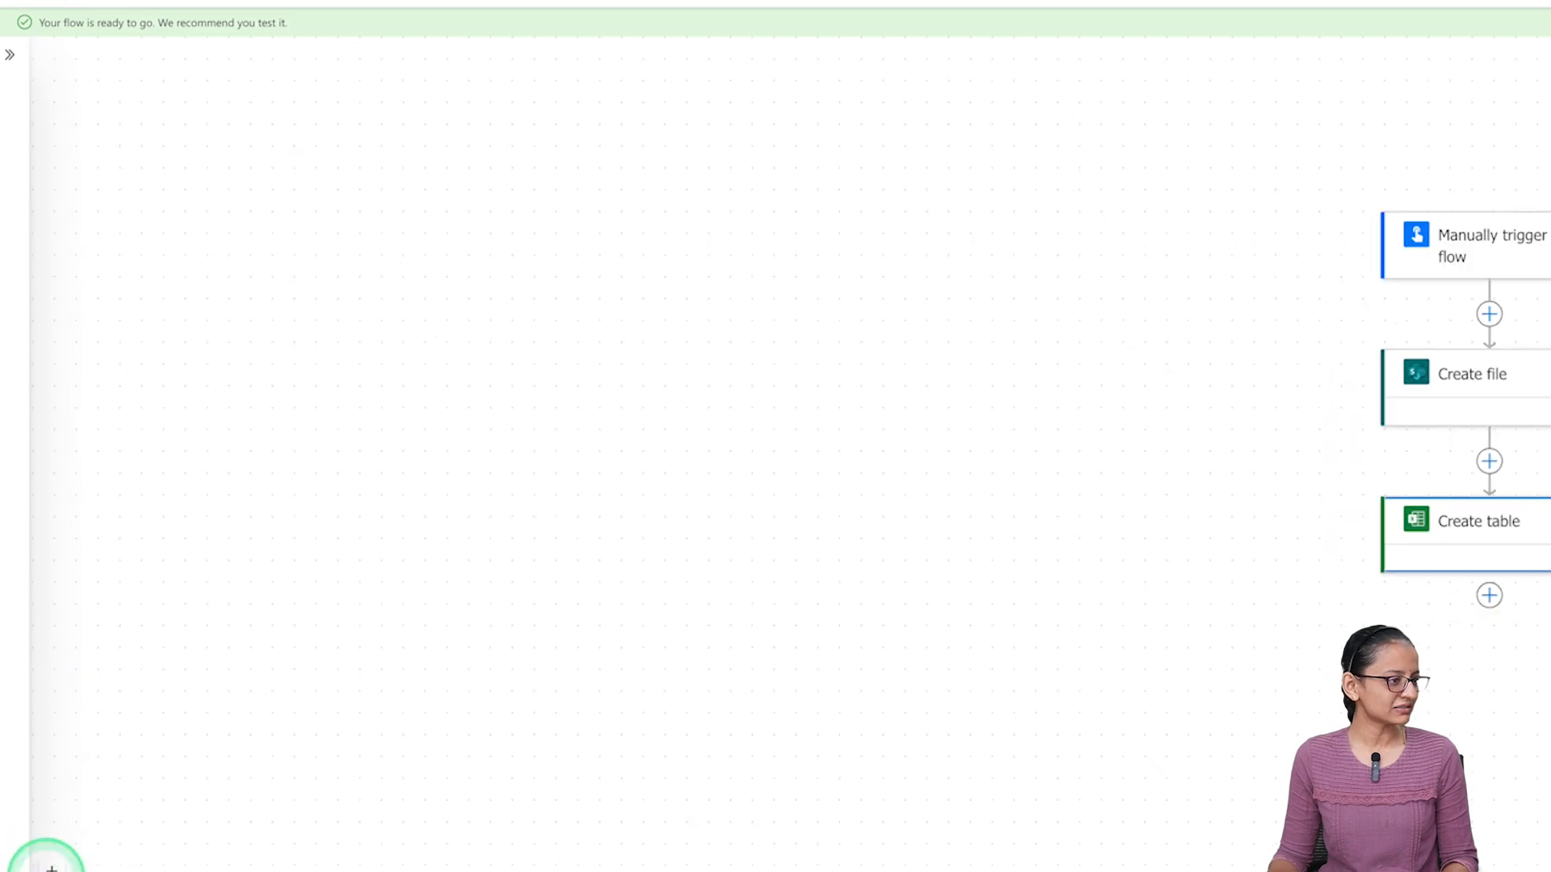
left_click(50, 868)
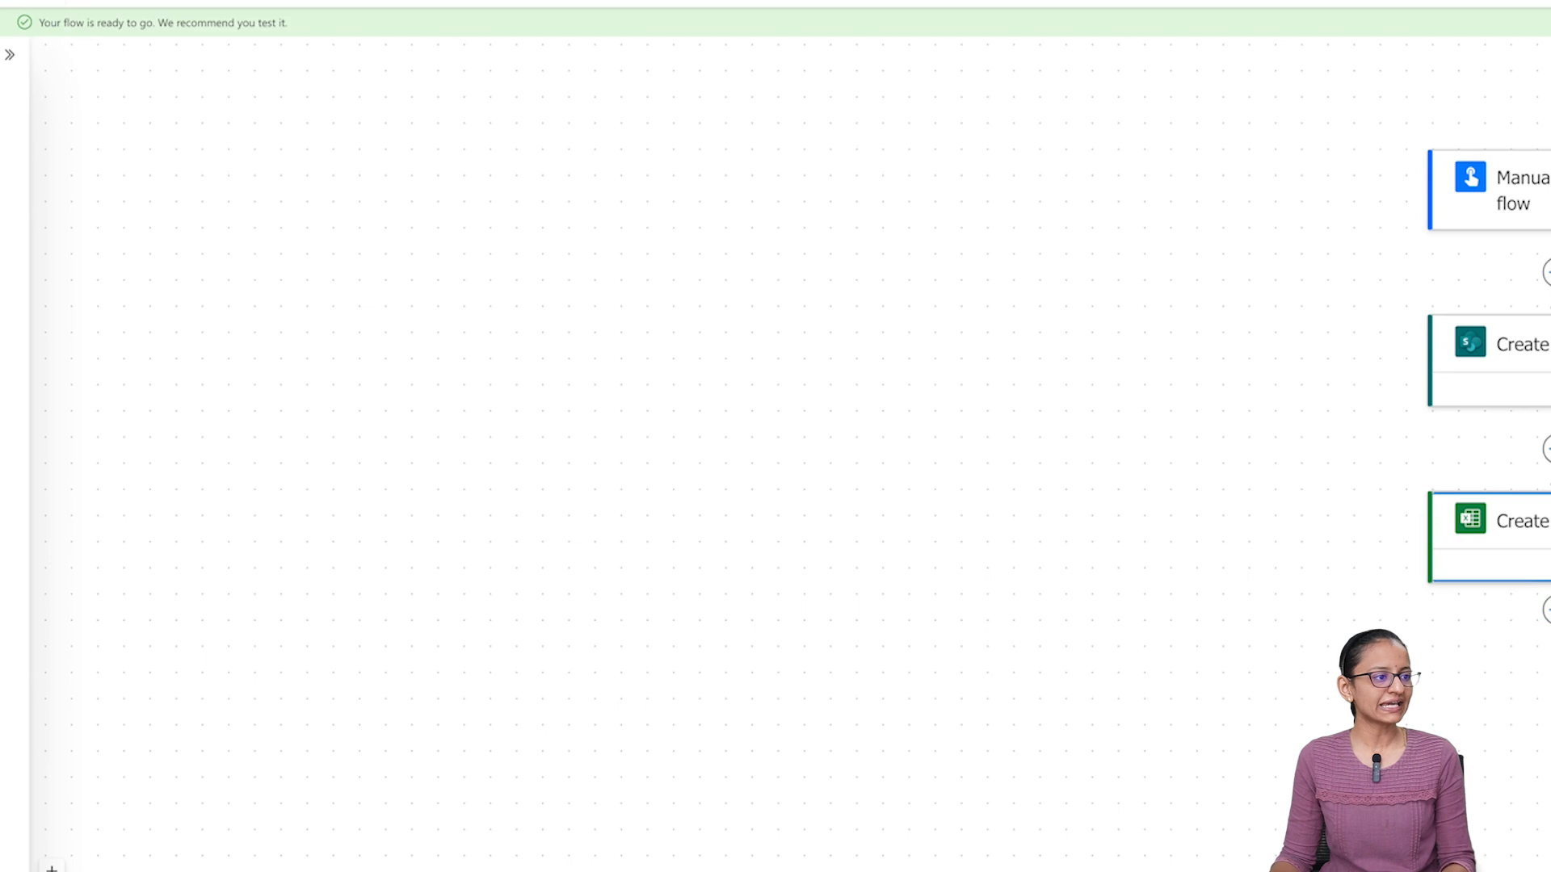
left_click(1547, 609)
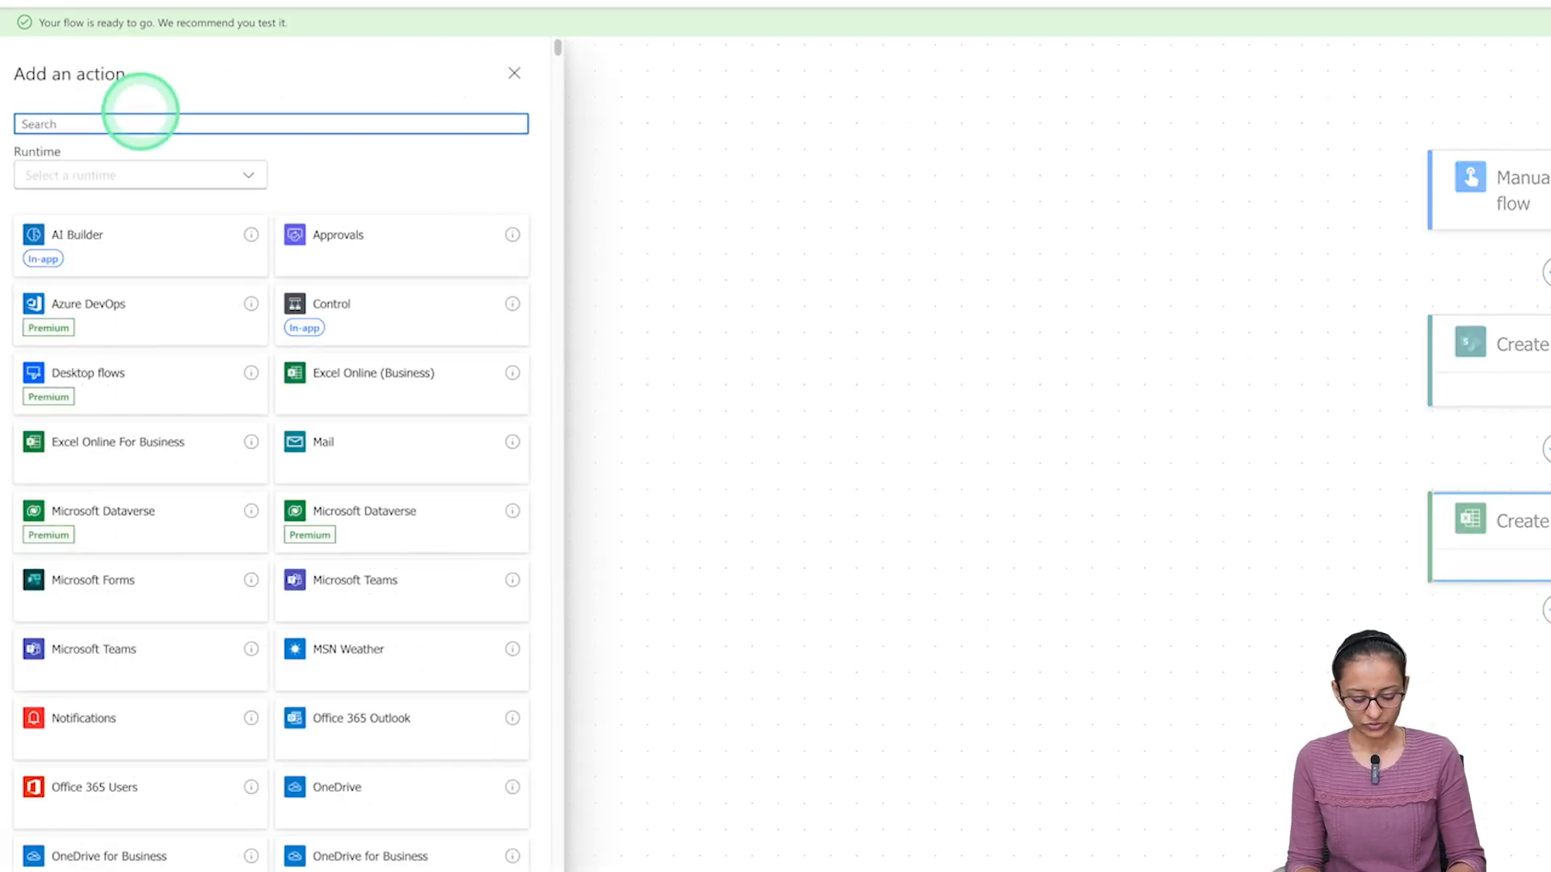
type("add row")
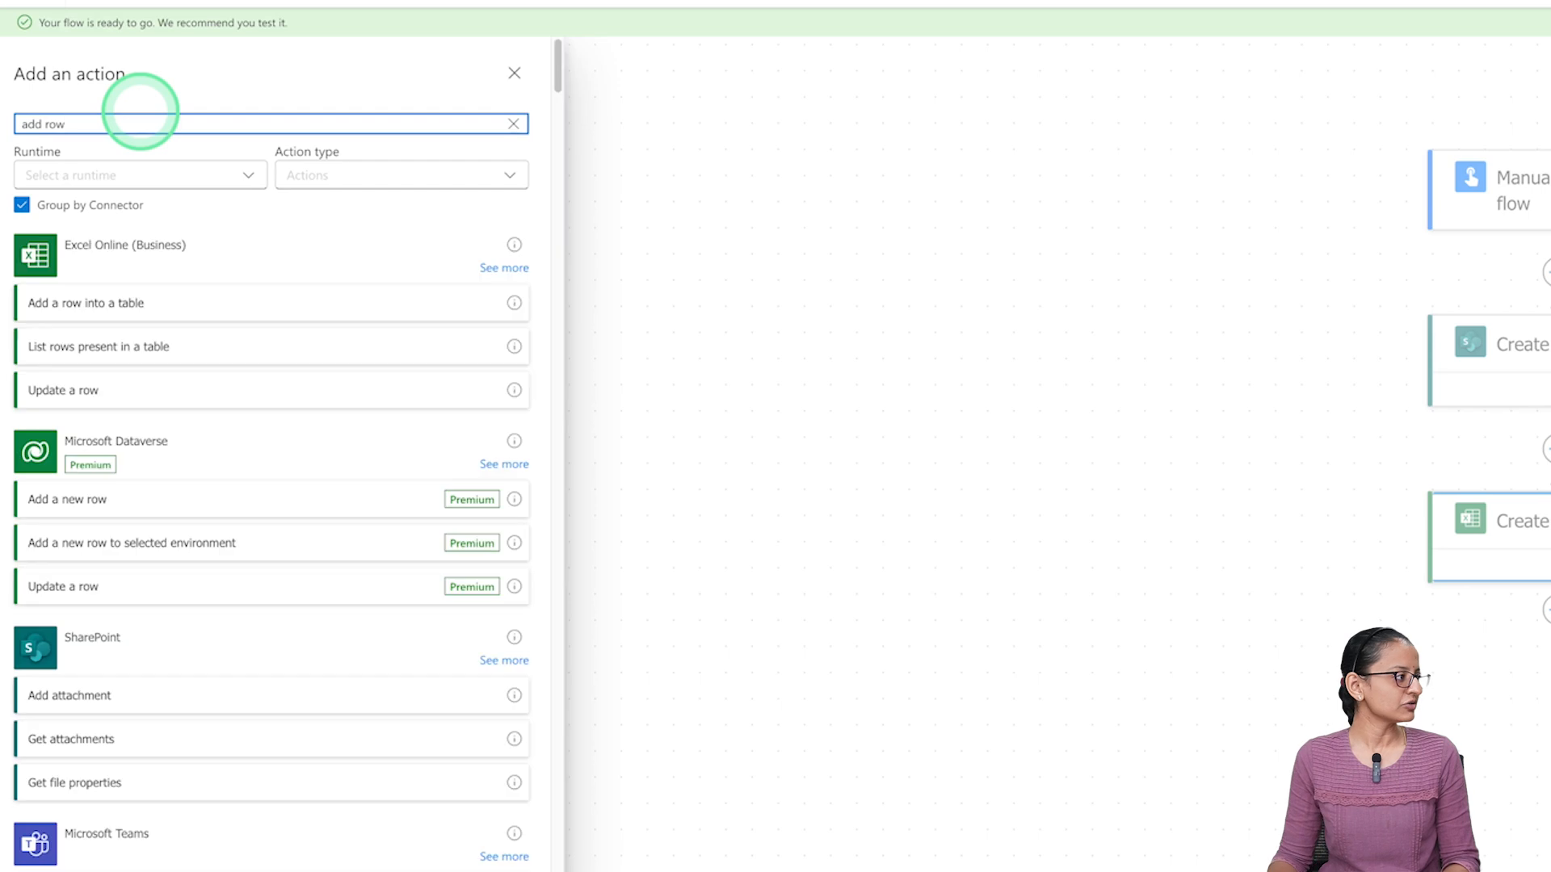
left_click(115, 309)
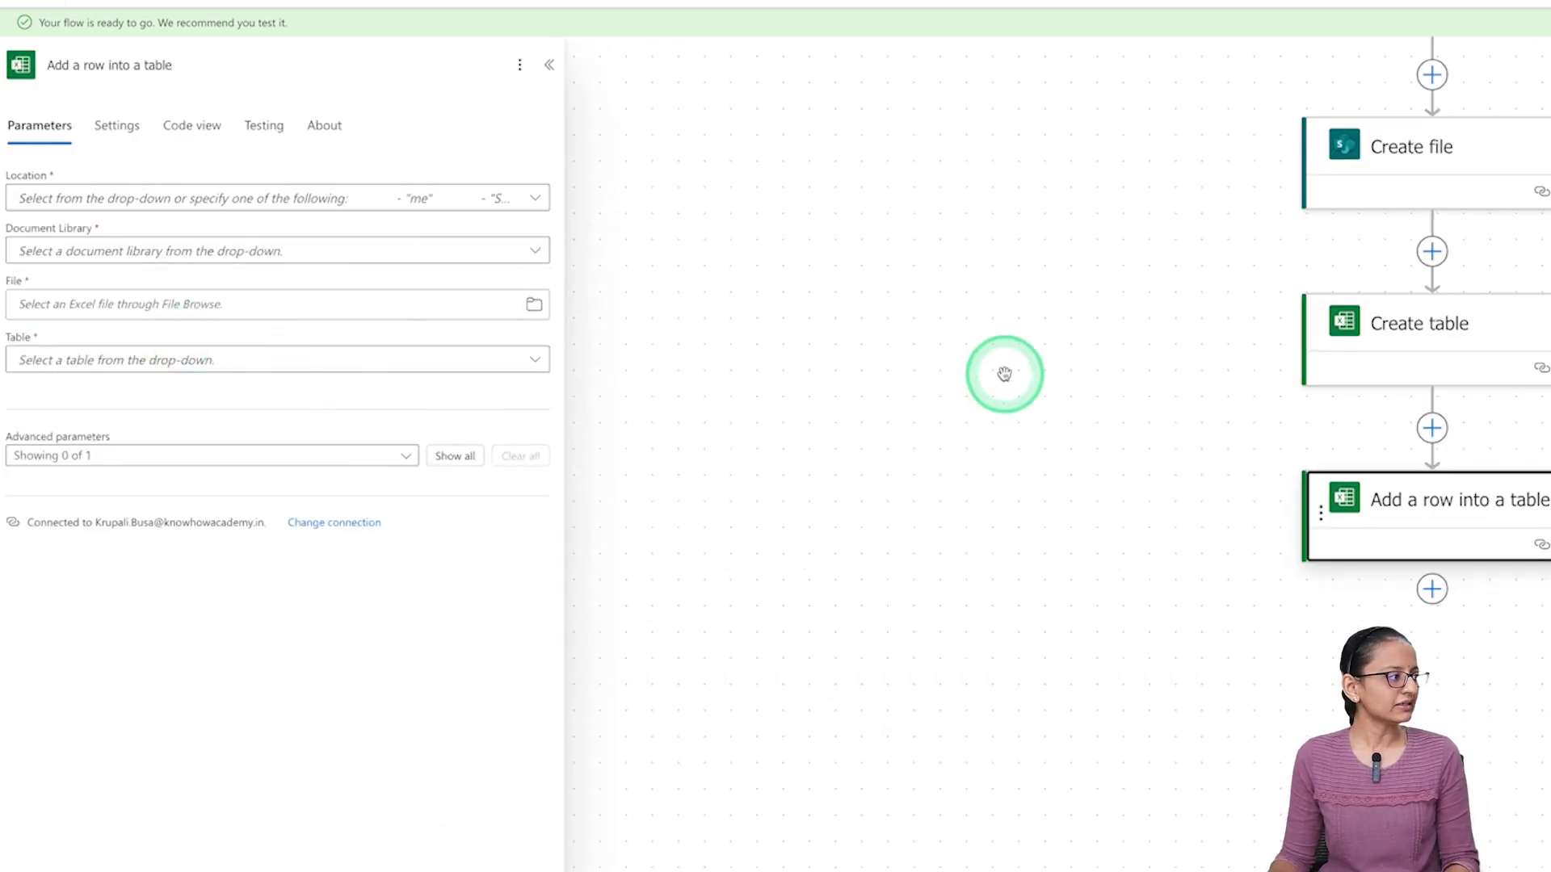
Set the action's location to Group - KnowHow (Personal), library to Documents and file to the body/Id output of Create file
left_click(492, 208)
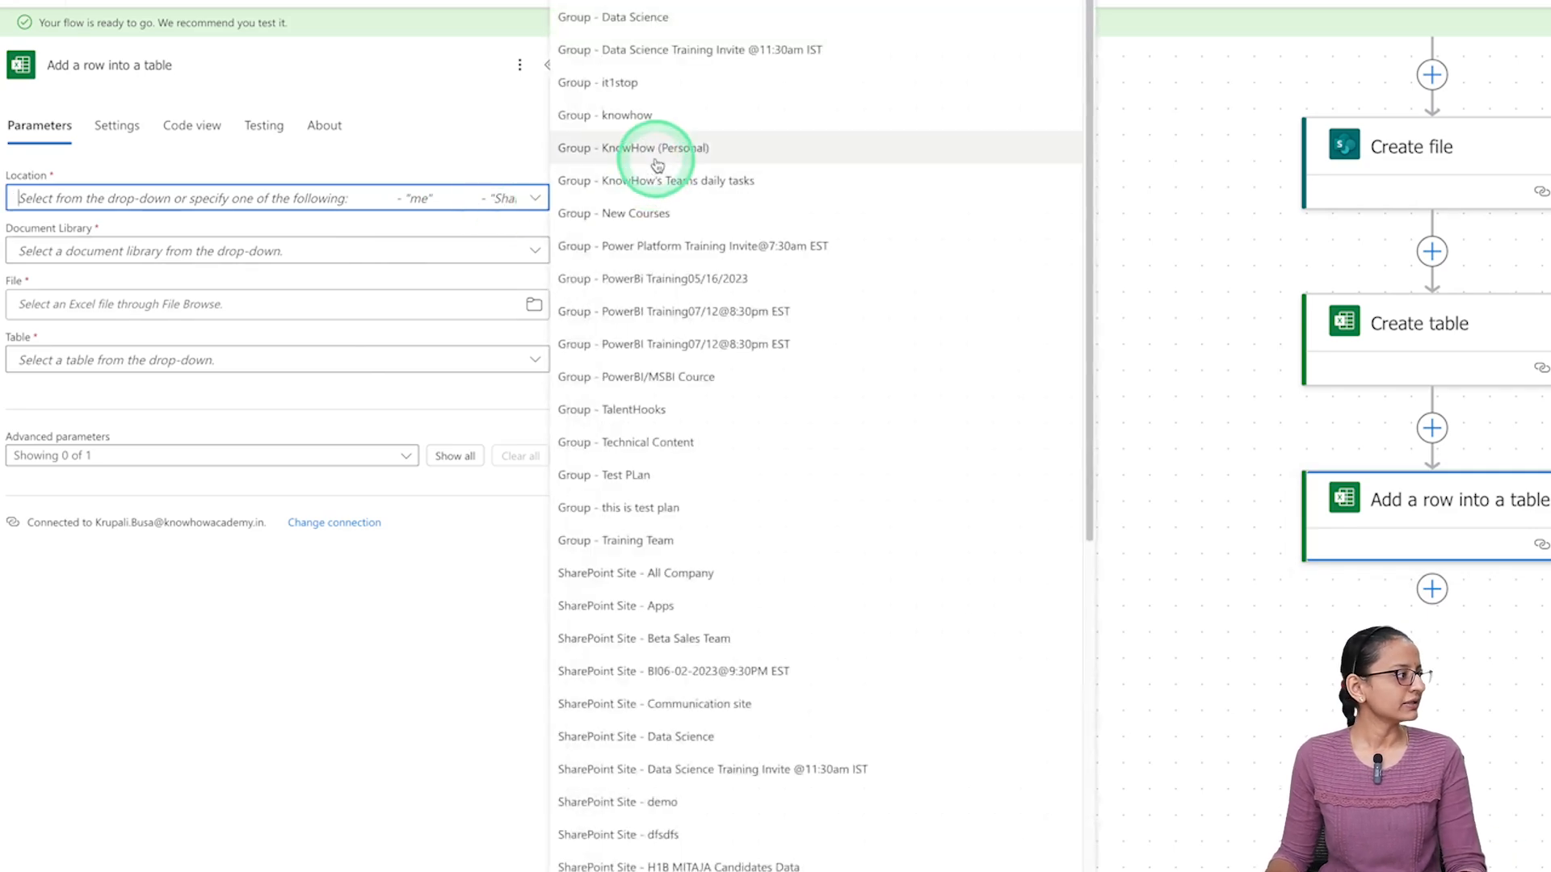
left_click(656, 150)
left_click(496, 257)
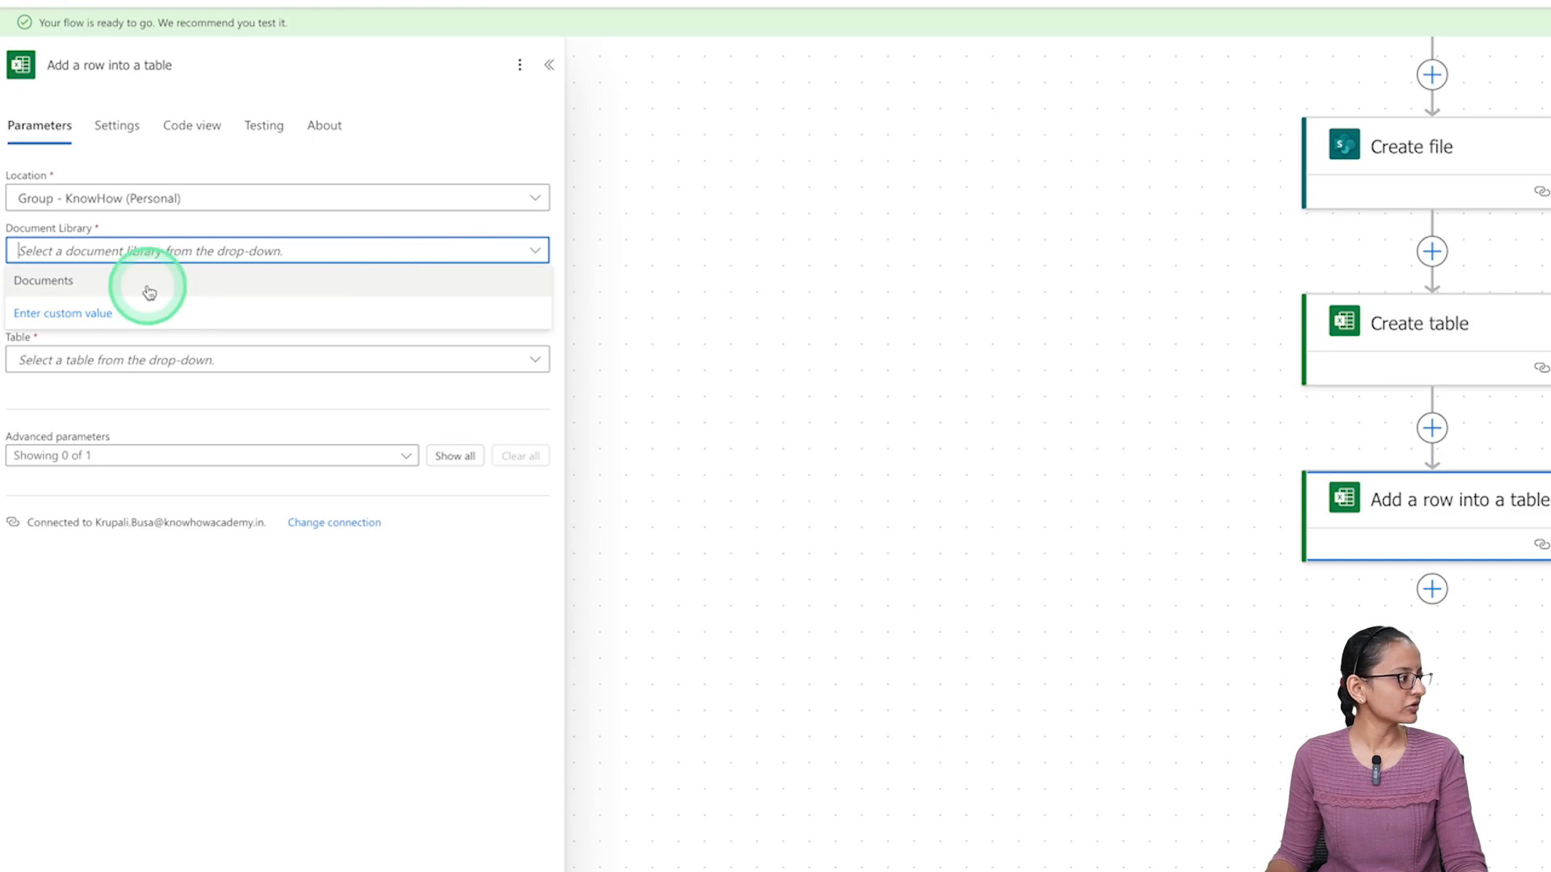
left_click(148, 281)
left_click(380, 306)
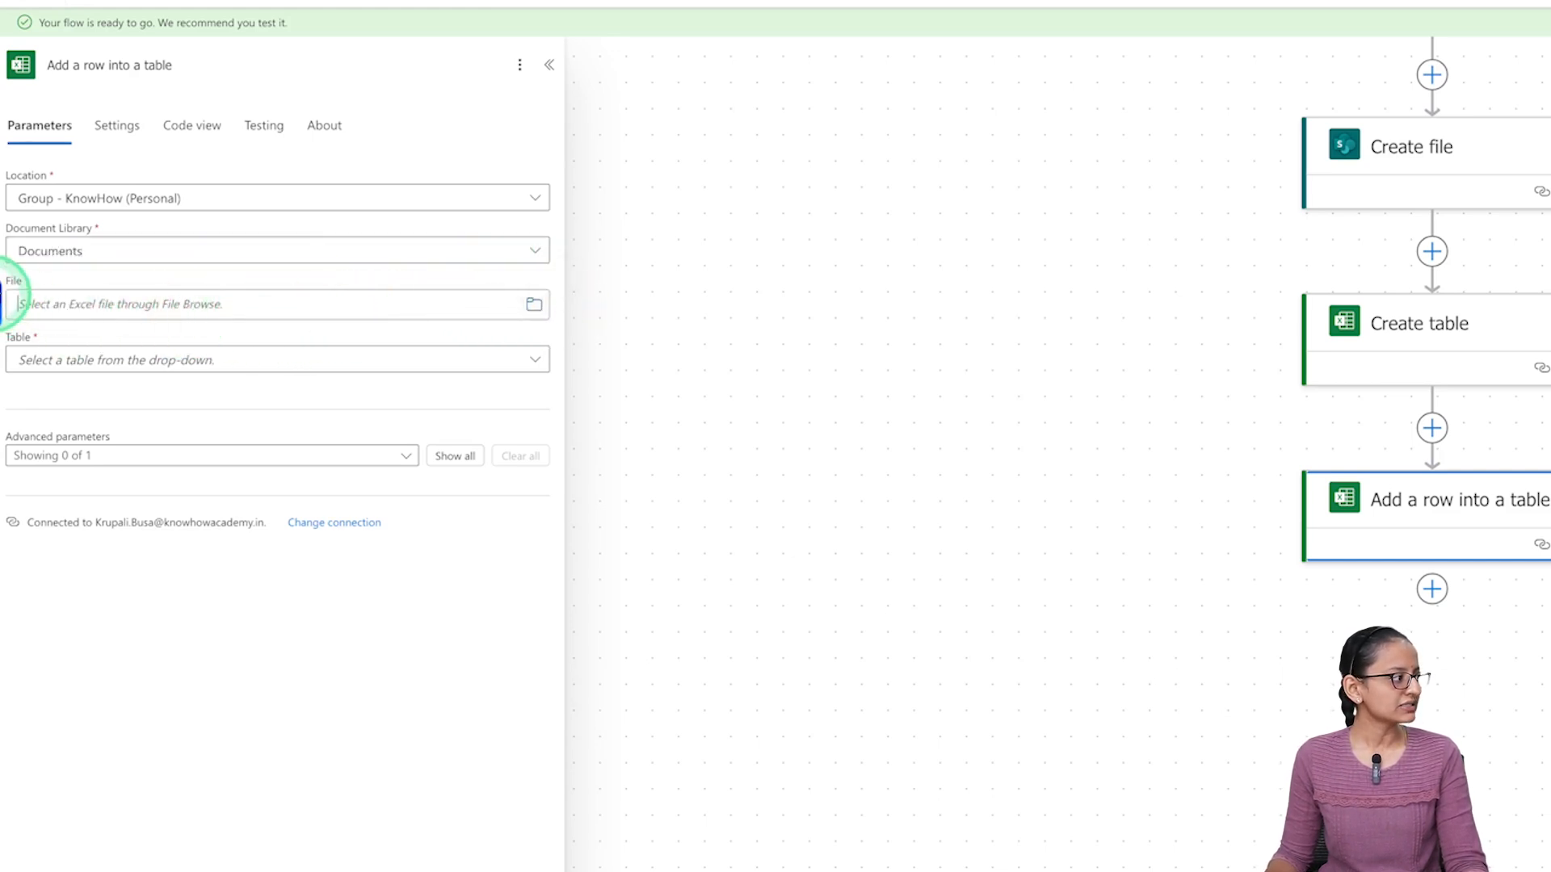
left_click(1, 295)
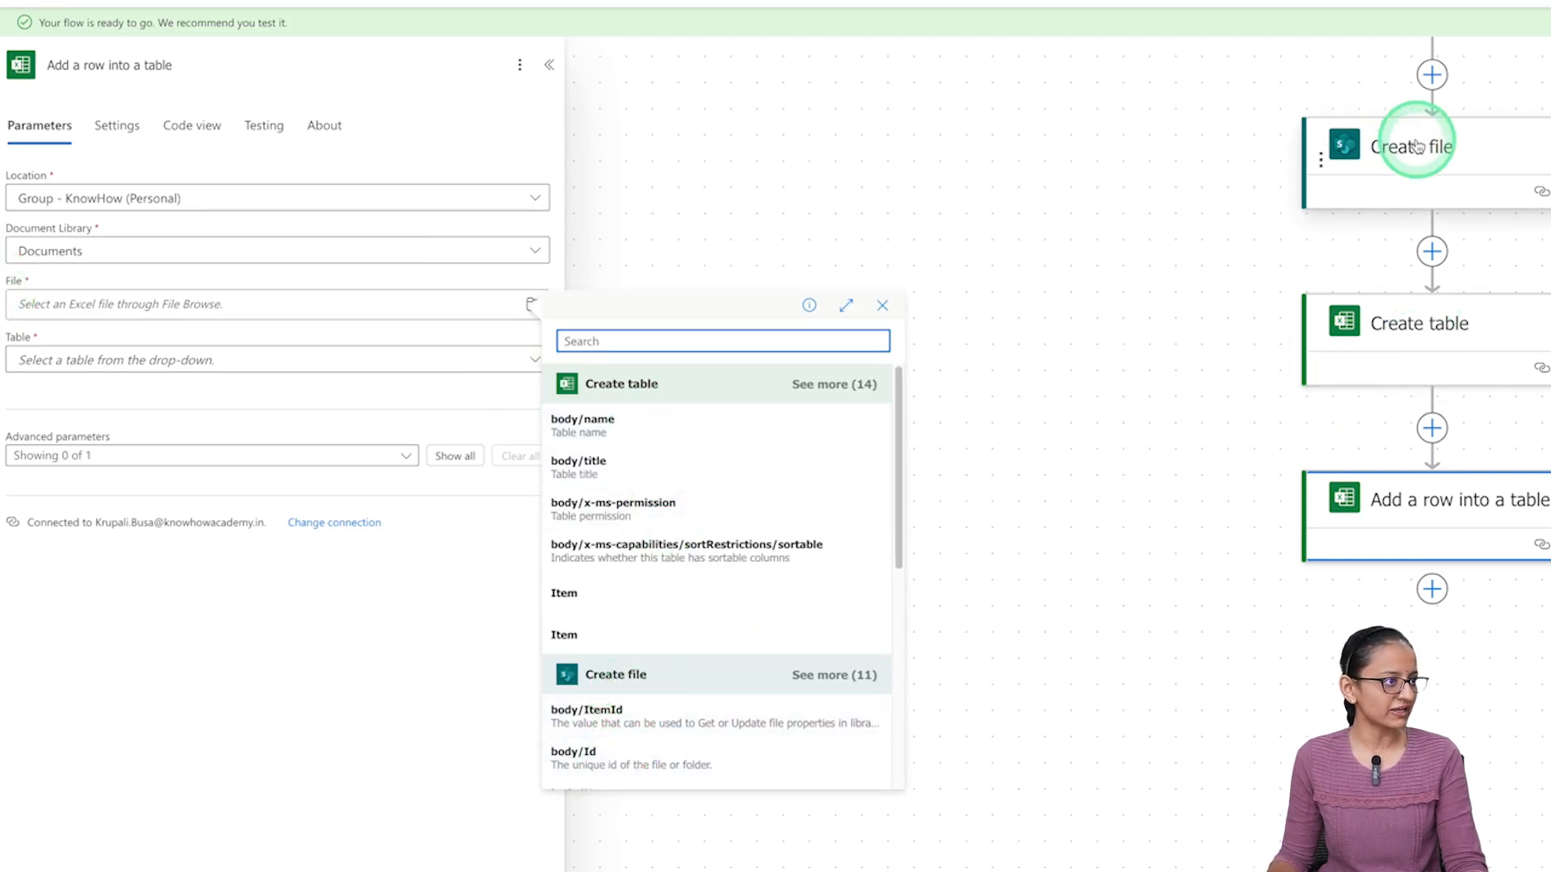
left_click(606, 755)
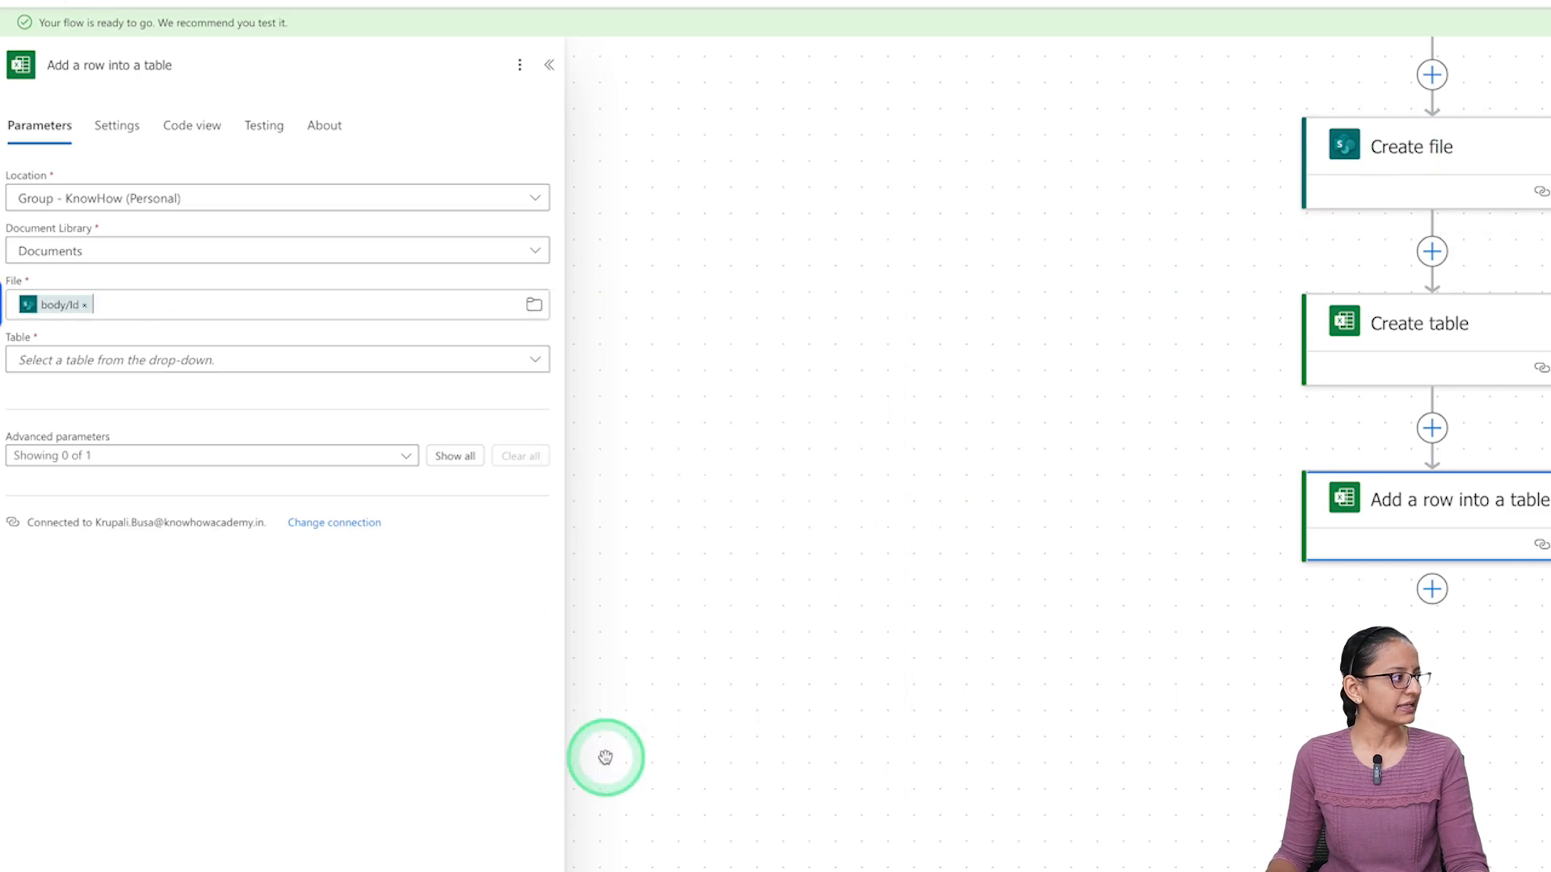
Enter TABLE1DEMO as a custom value for the action's table
left_click(148, 360)
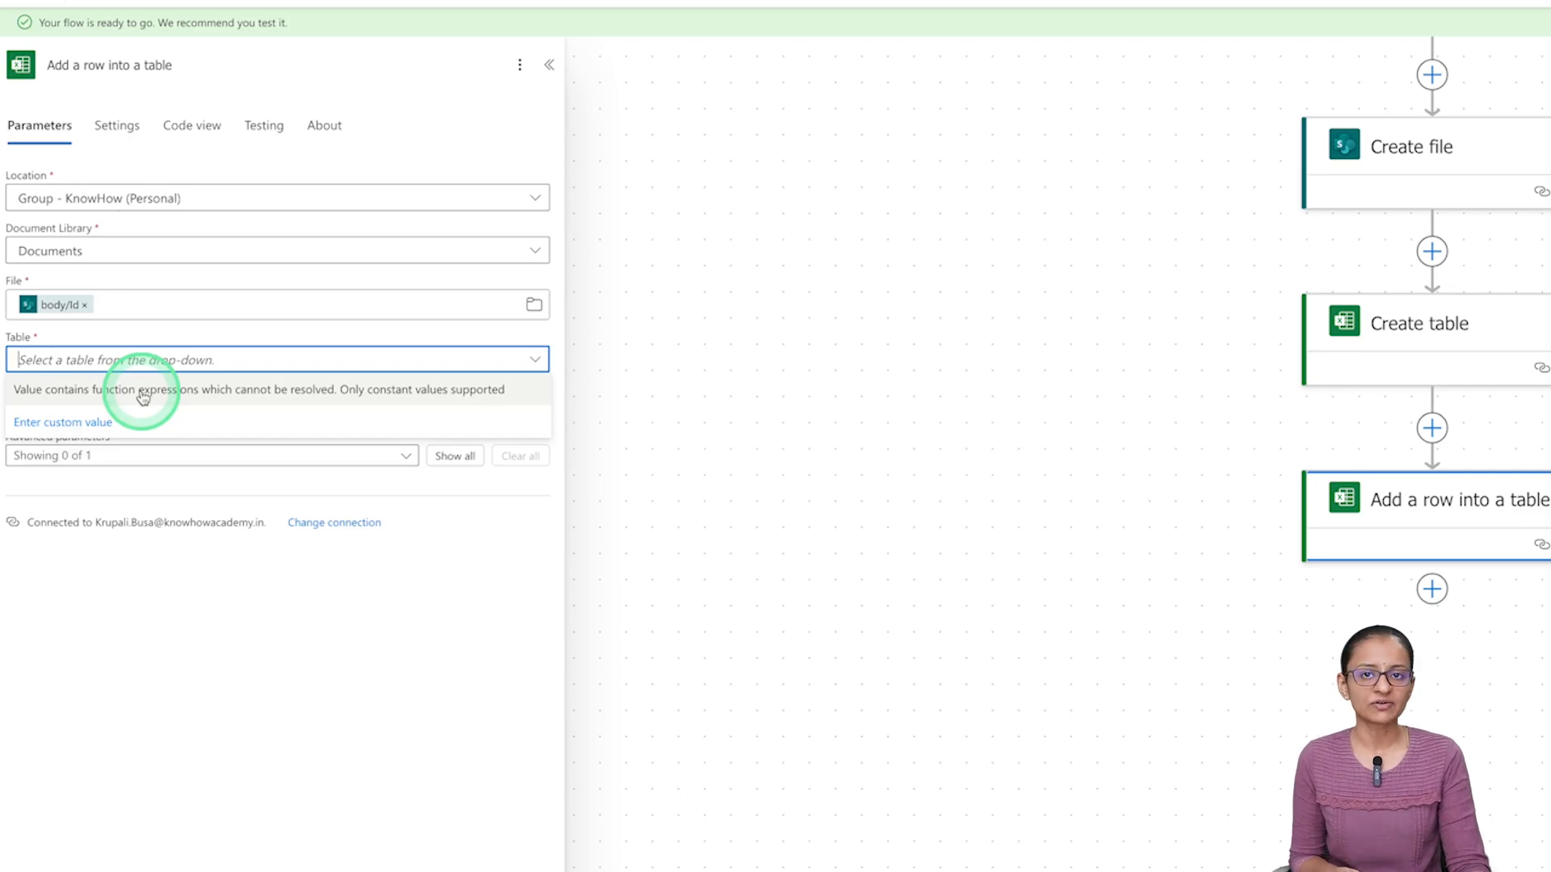
left_click(74, 422)
type("table")
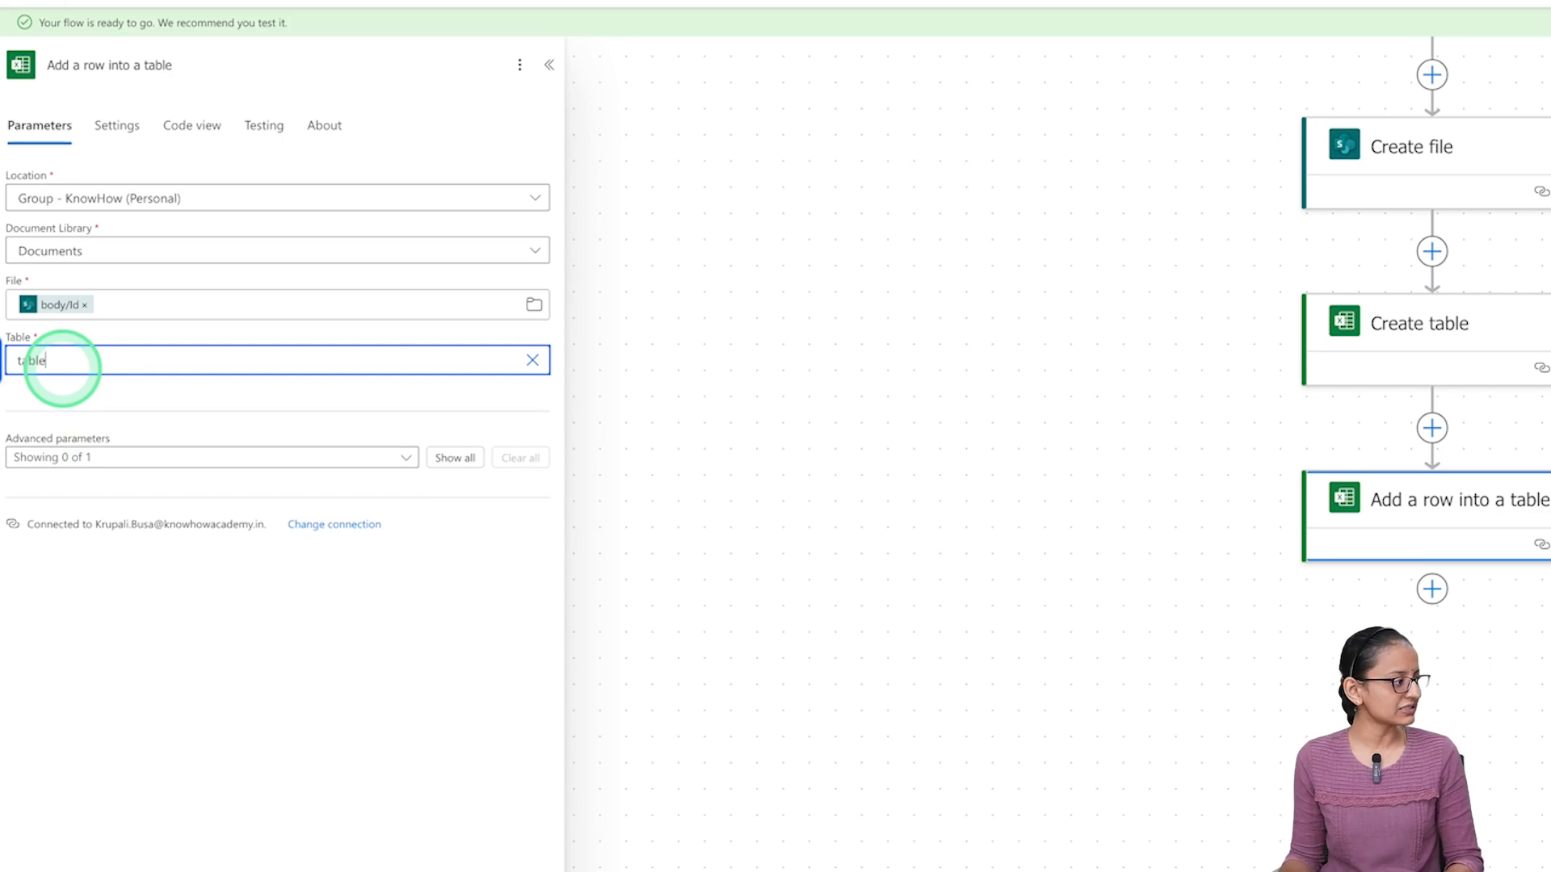
key("BackSpace")
key("BackSpace")
key("BackSpace")
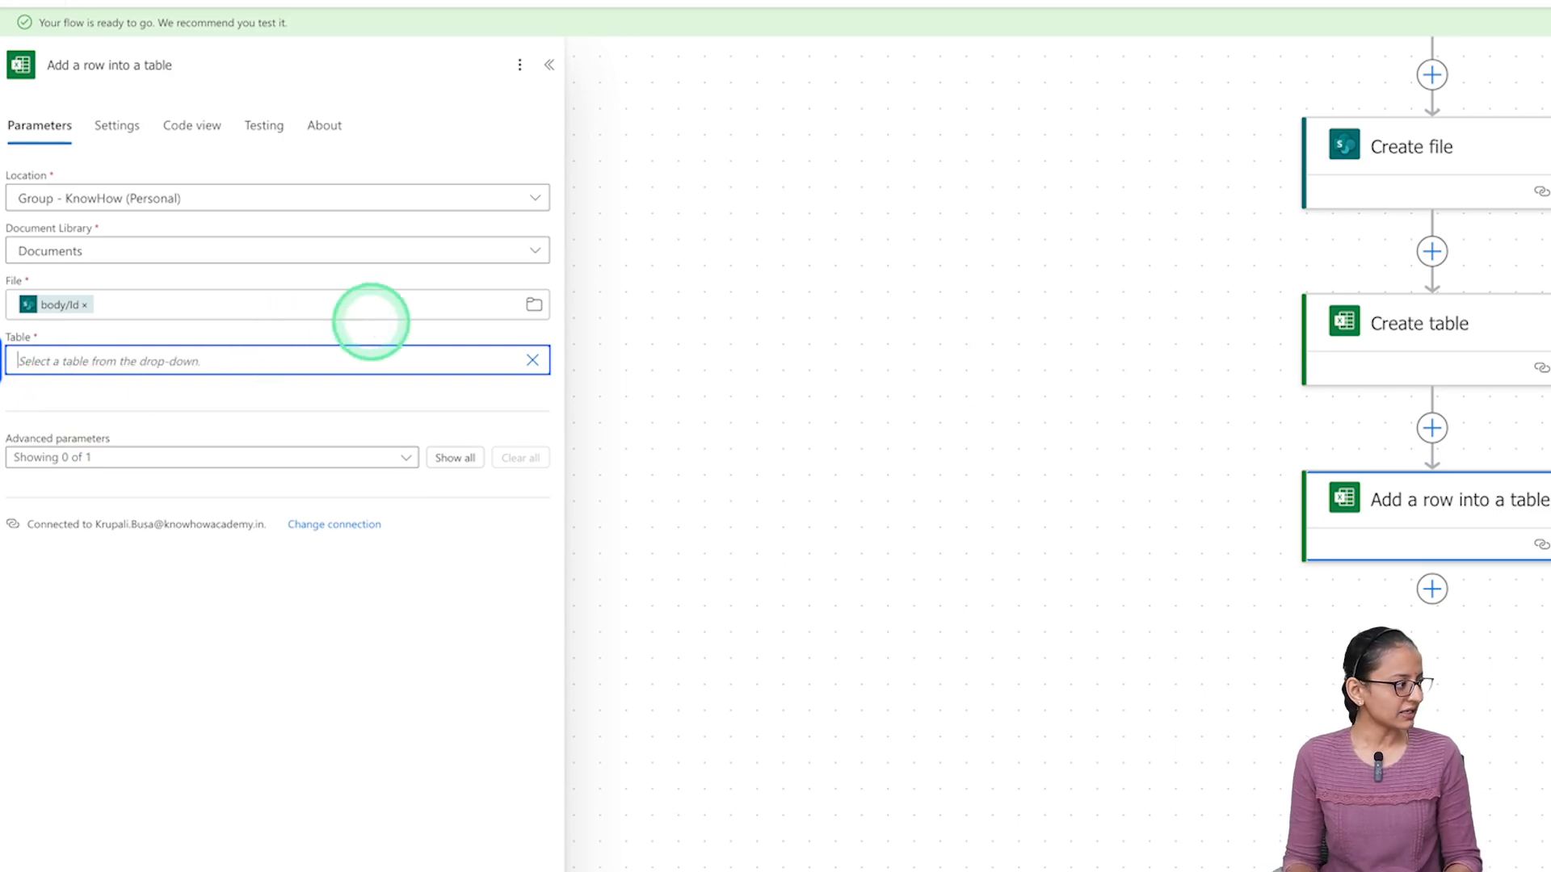
type("TABLE1DEMO")
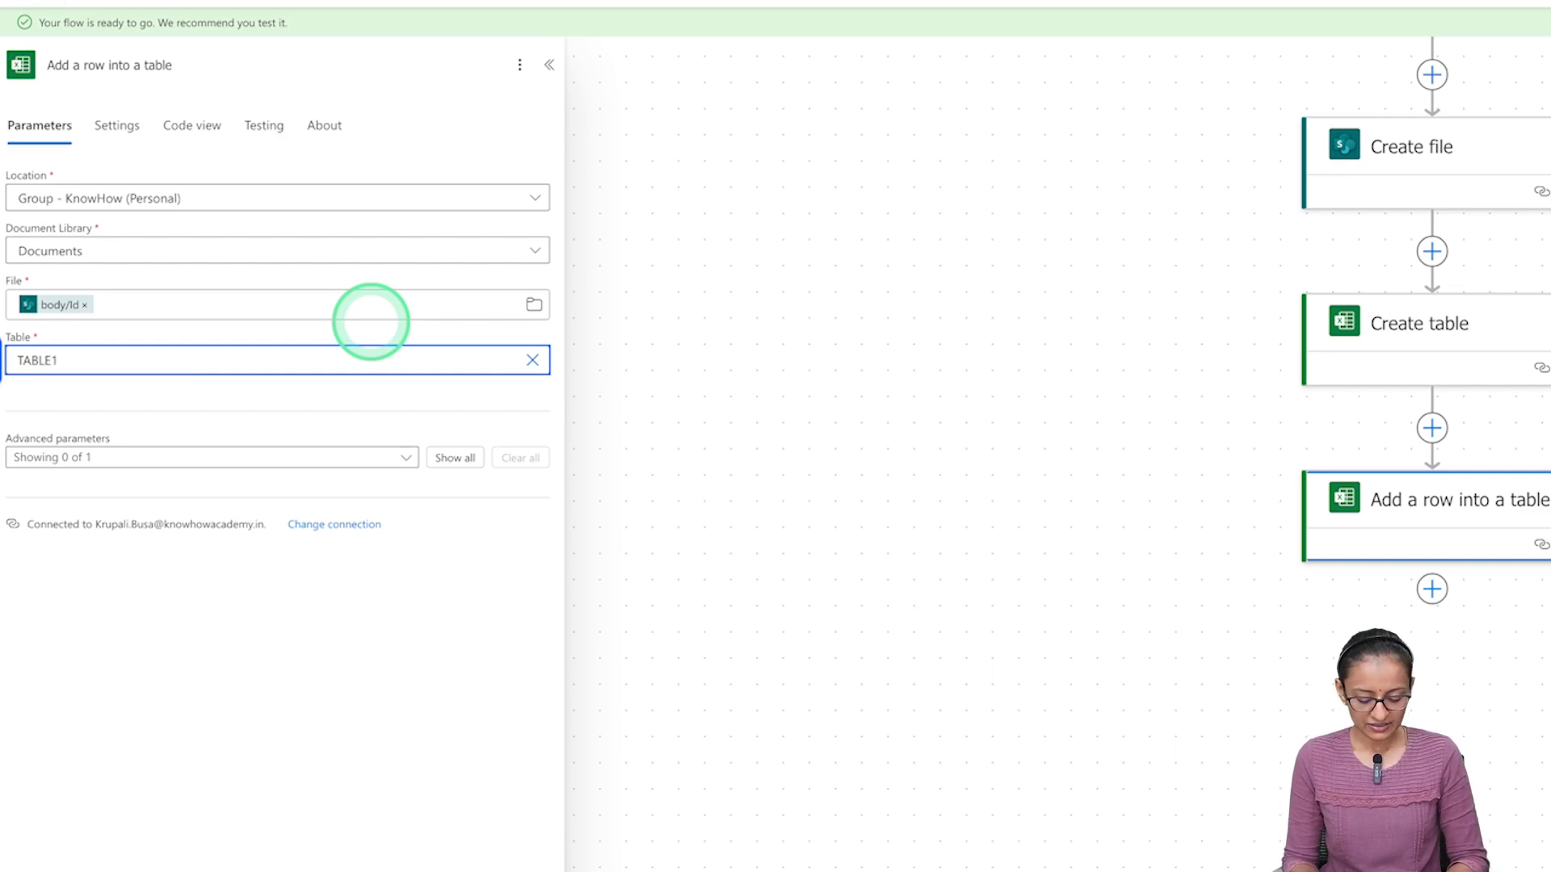
Start the Row JSON with opening and closing curly braces on separate lines and an empty line between them
left_click(230, 458)
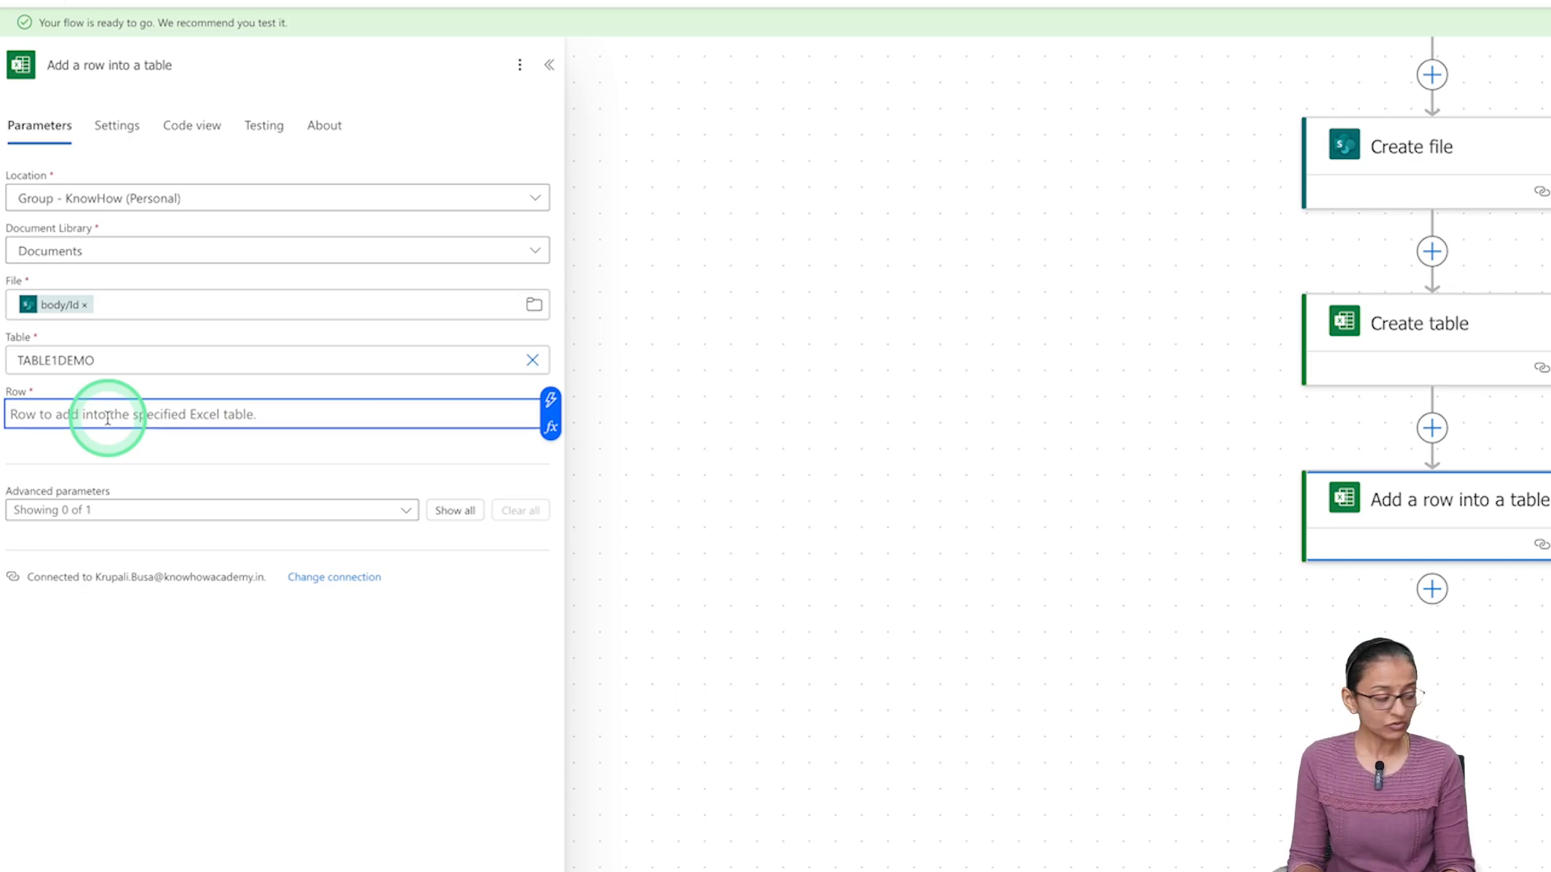
type("{}")
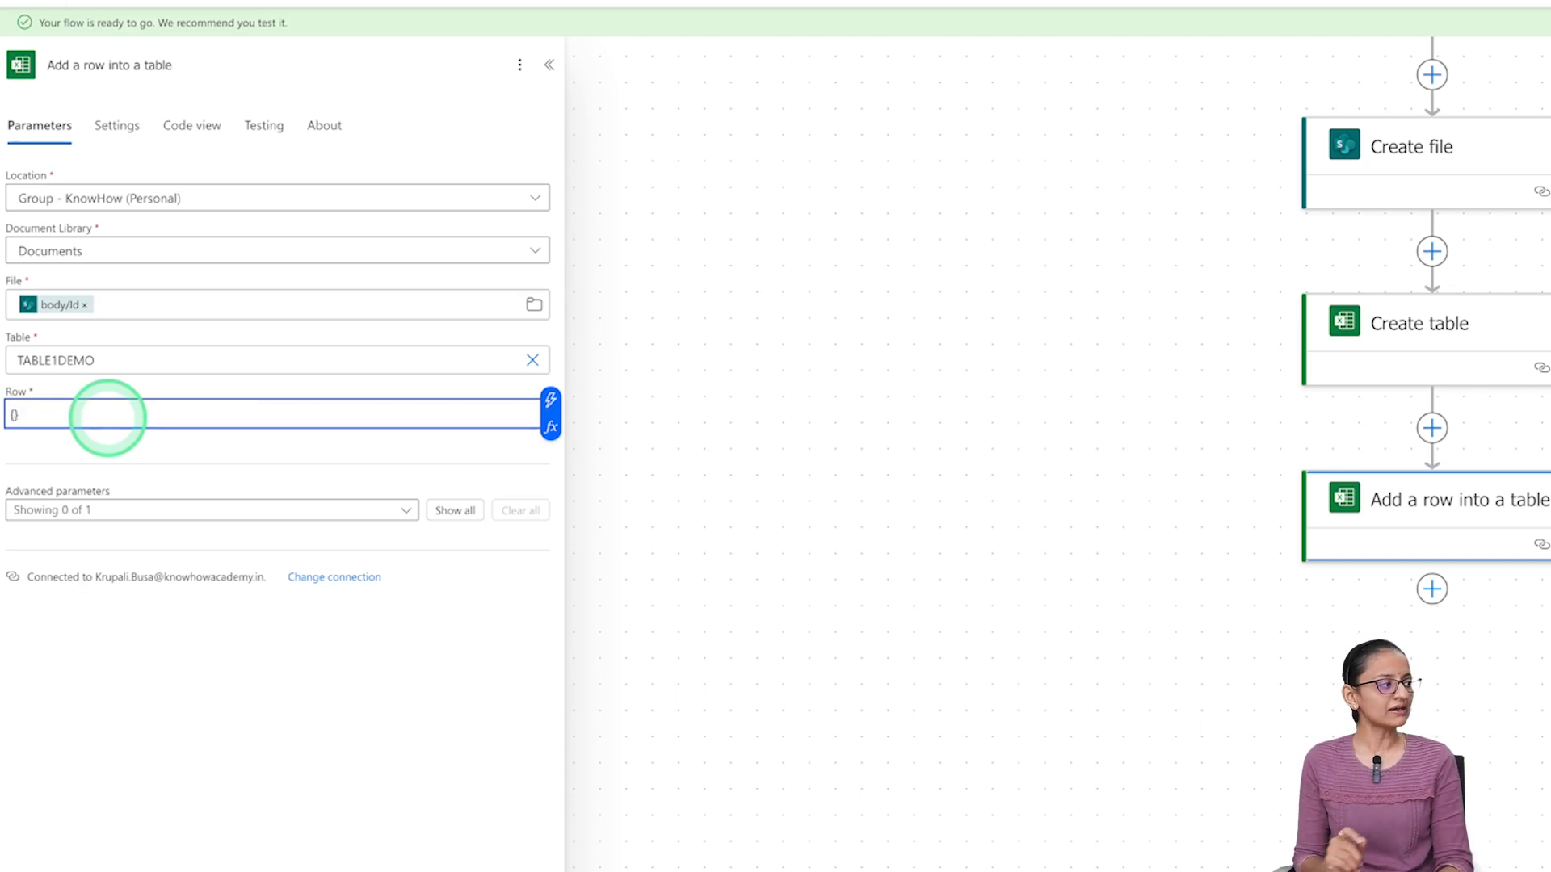
key("Return")
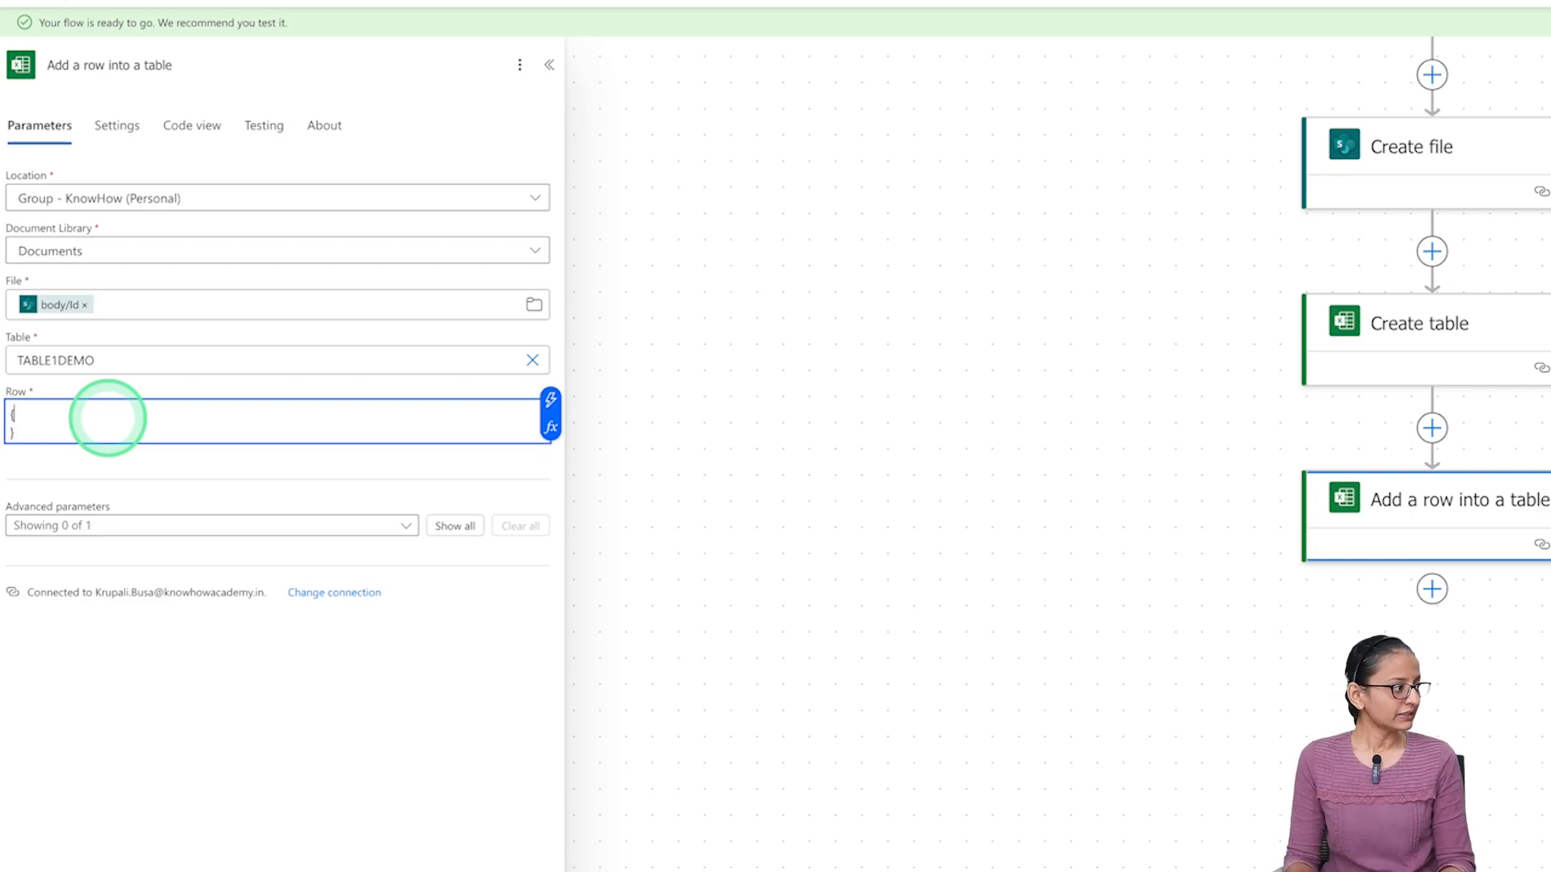
key("Return")
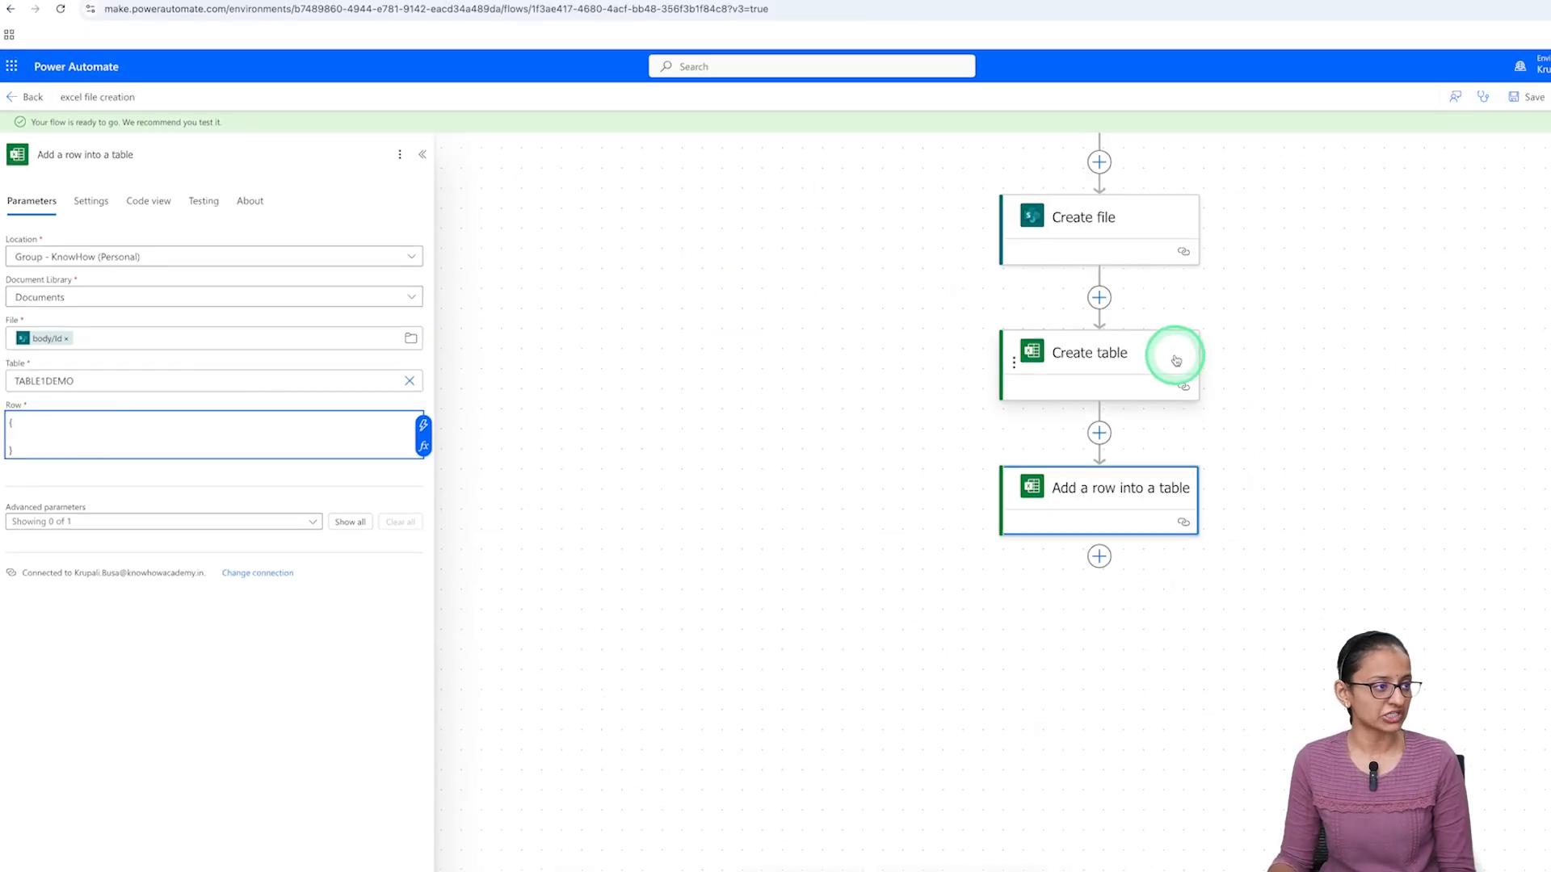
Pin the Create table action so its column names sit beside the Row JSON being edited
right_click(1176, 360)
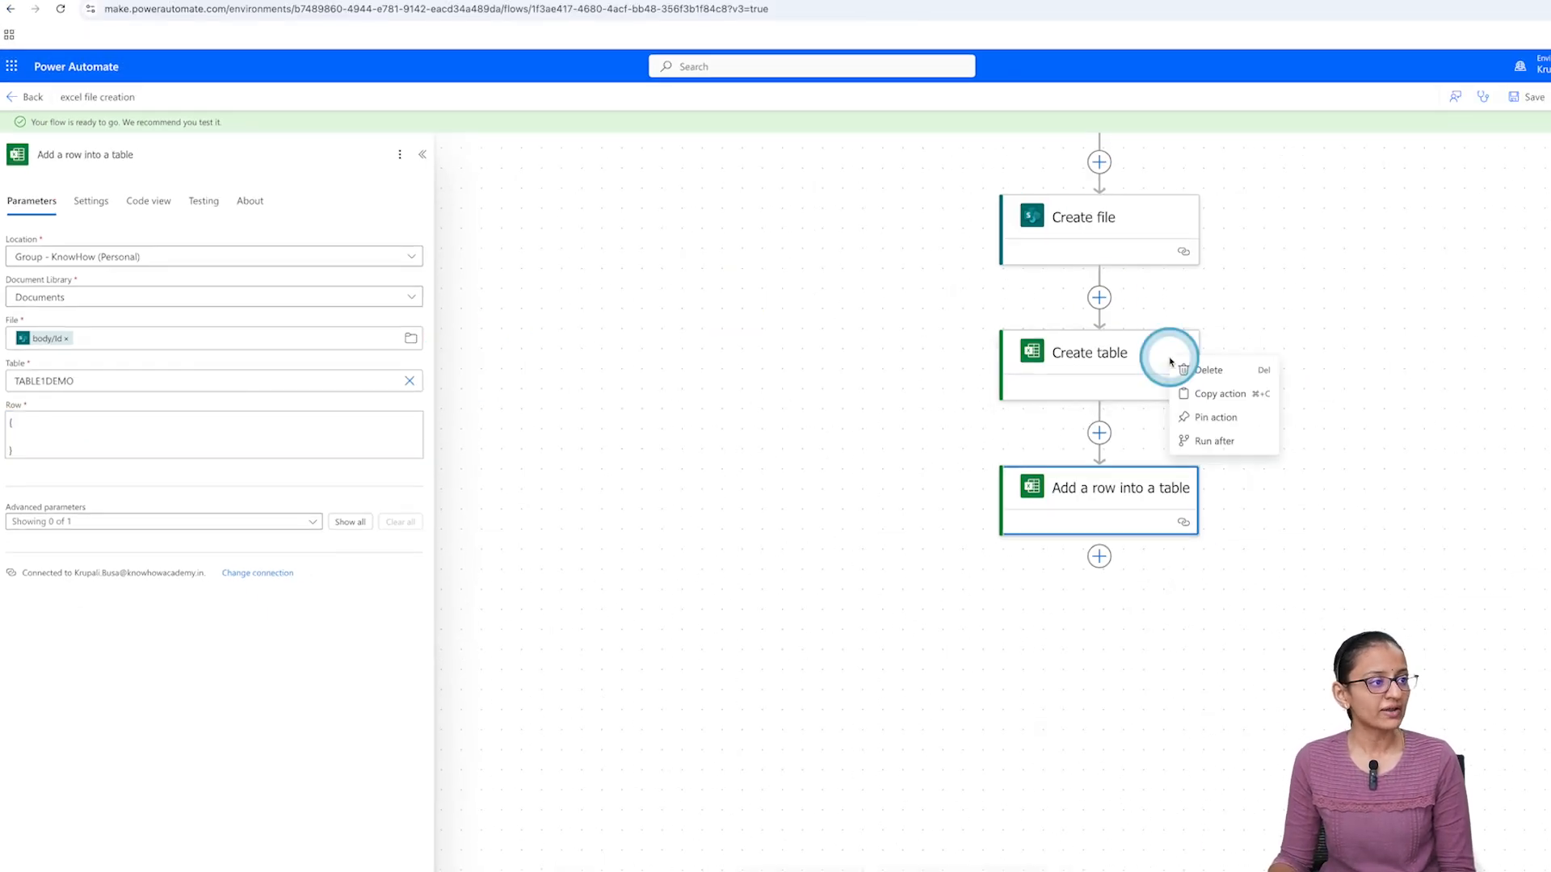
left_click(1199, 426)
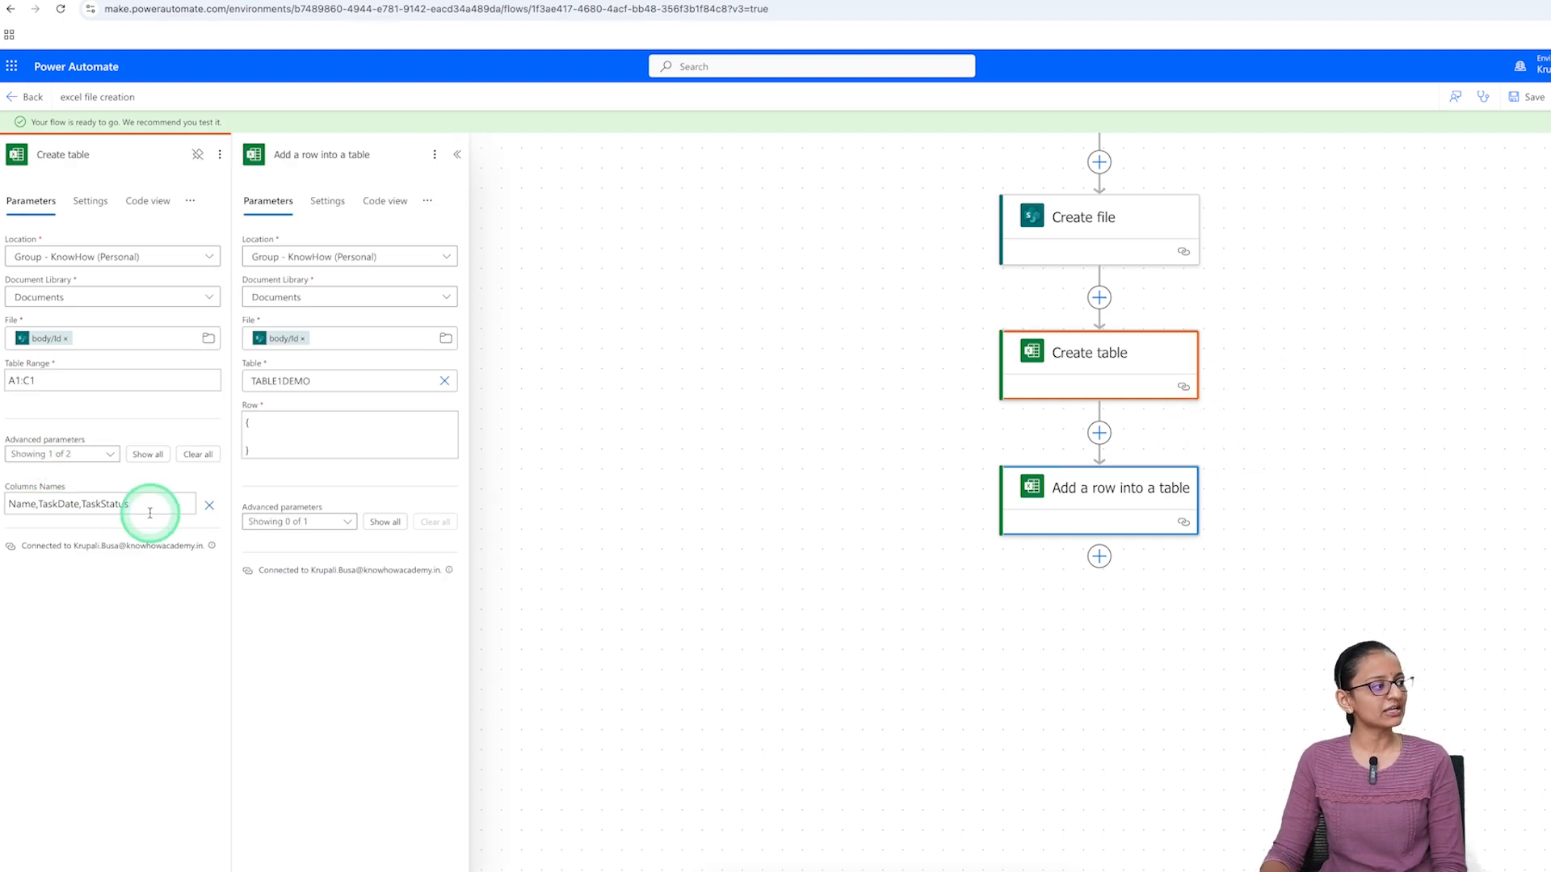
left_click(276, 435)
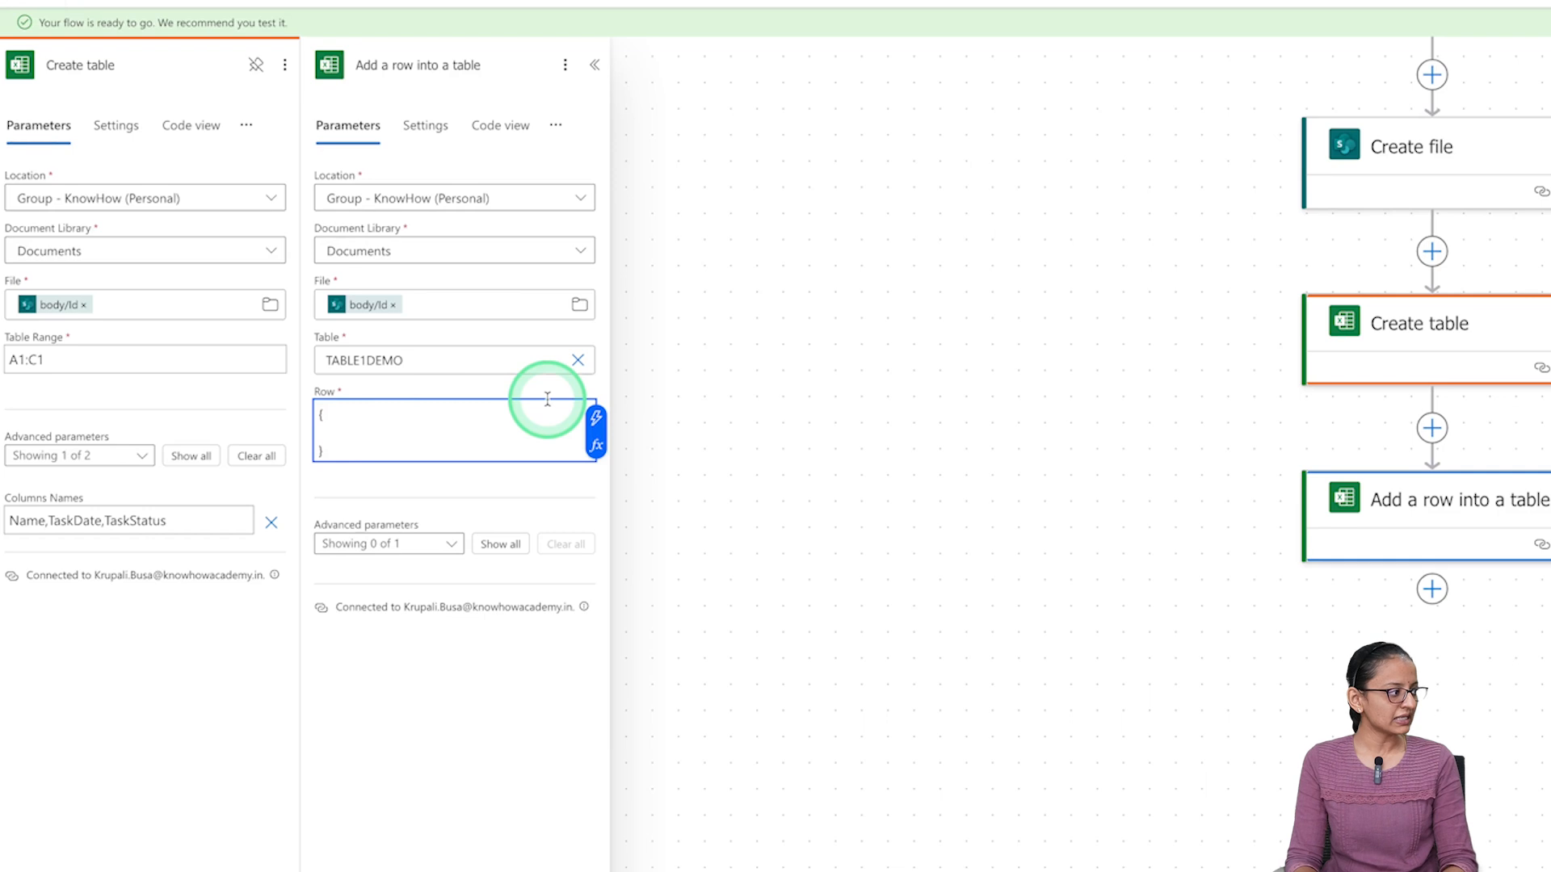
type("Name")
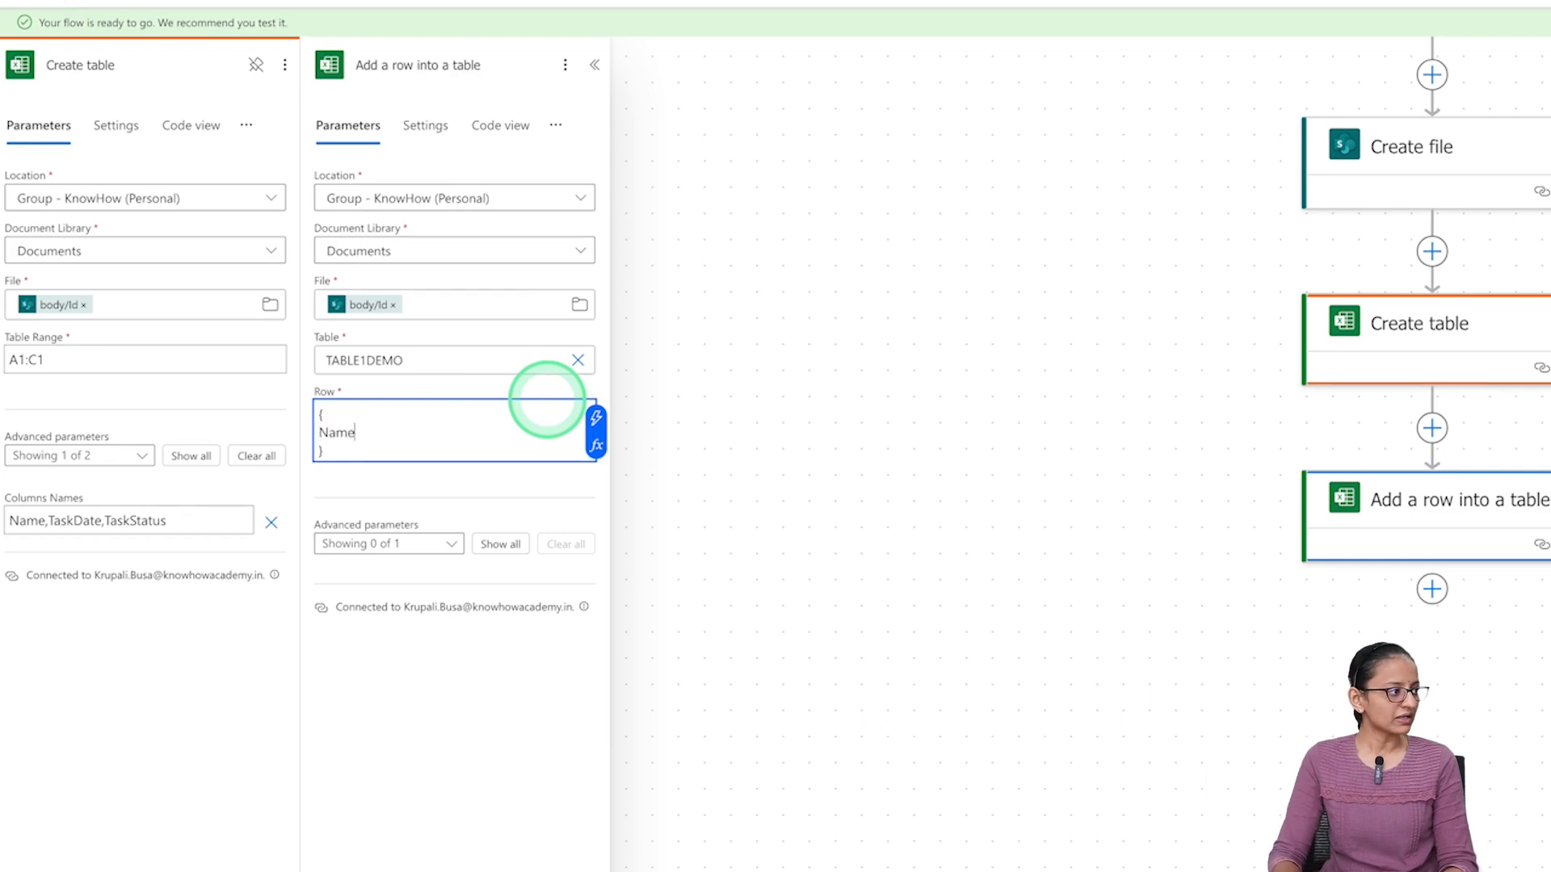
key("BackSpace")
key("BackSpace")
key("BackSpace")
key("BackSpace")
key("BackSpace")
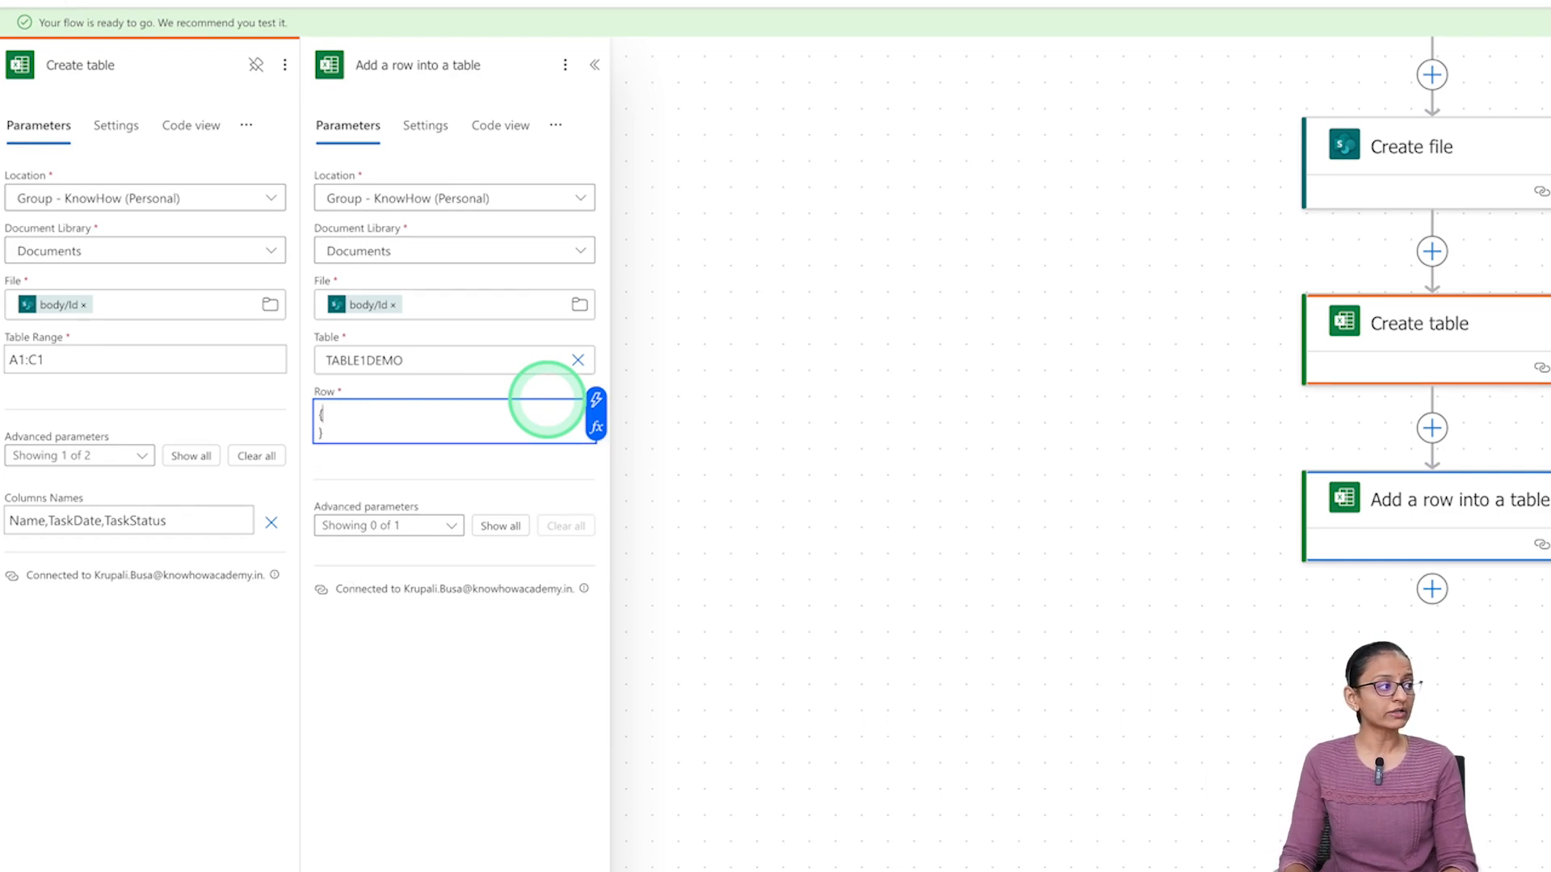
Add the quoted key "Name": on its own line between the braces of the Row JSON
key("Return")
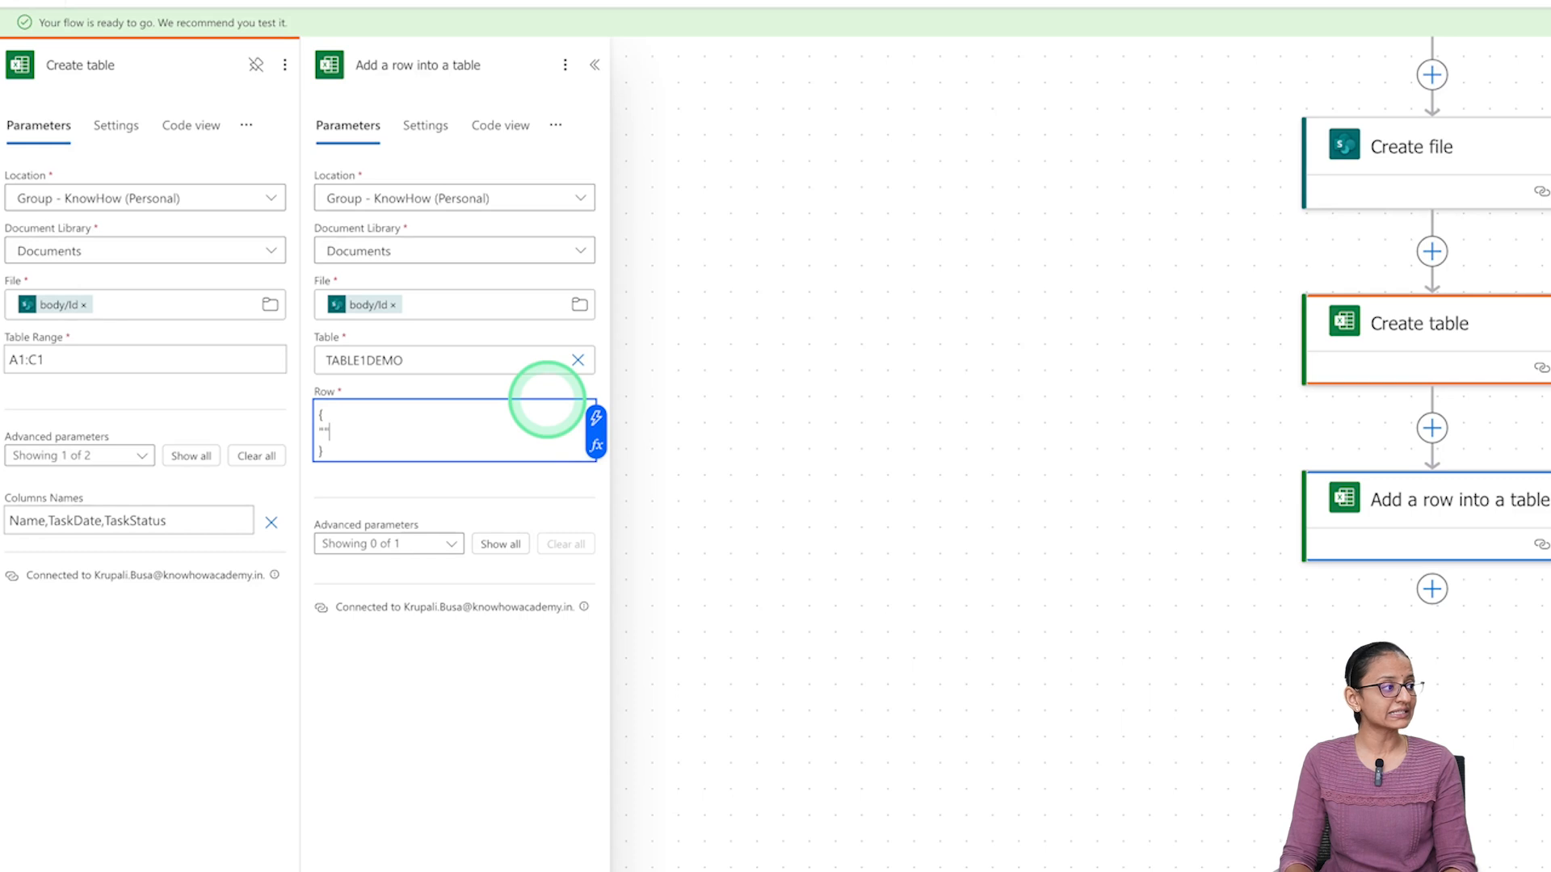
type("\"Name")
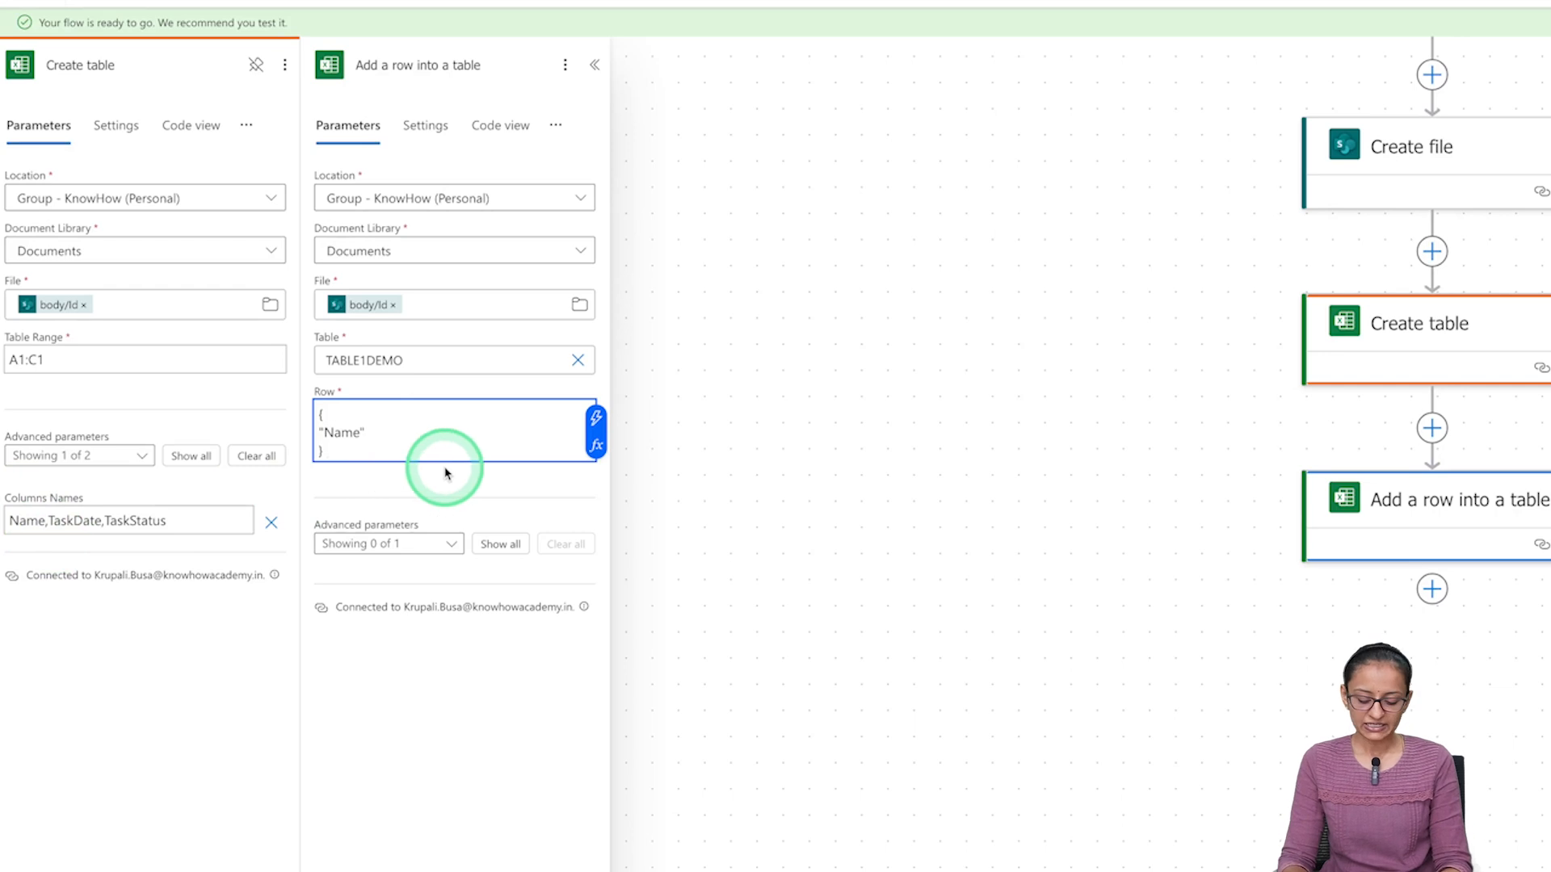
type(":")
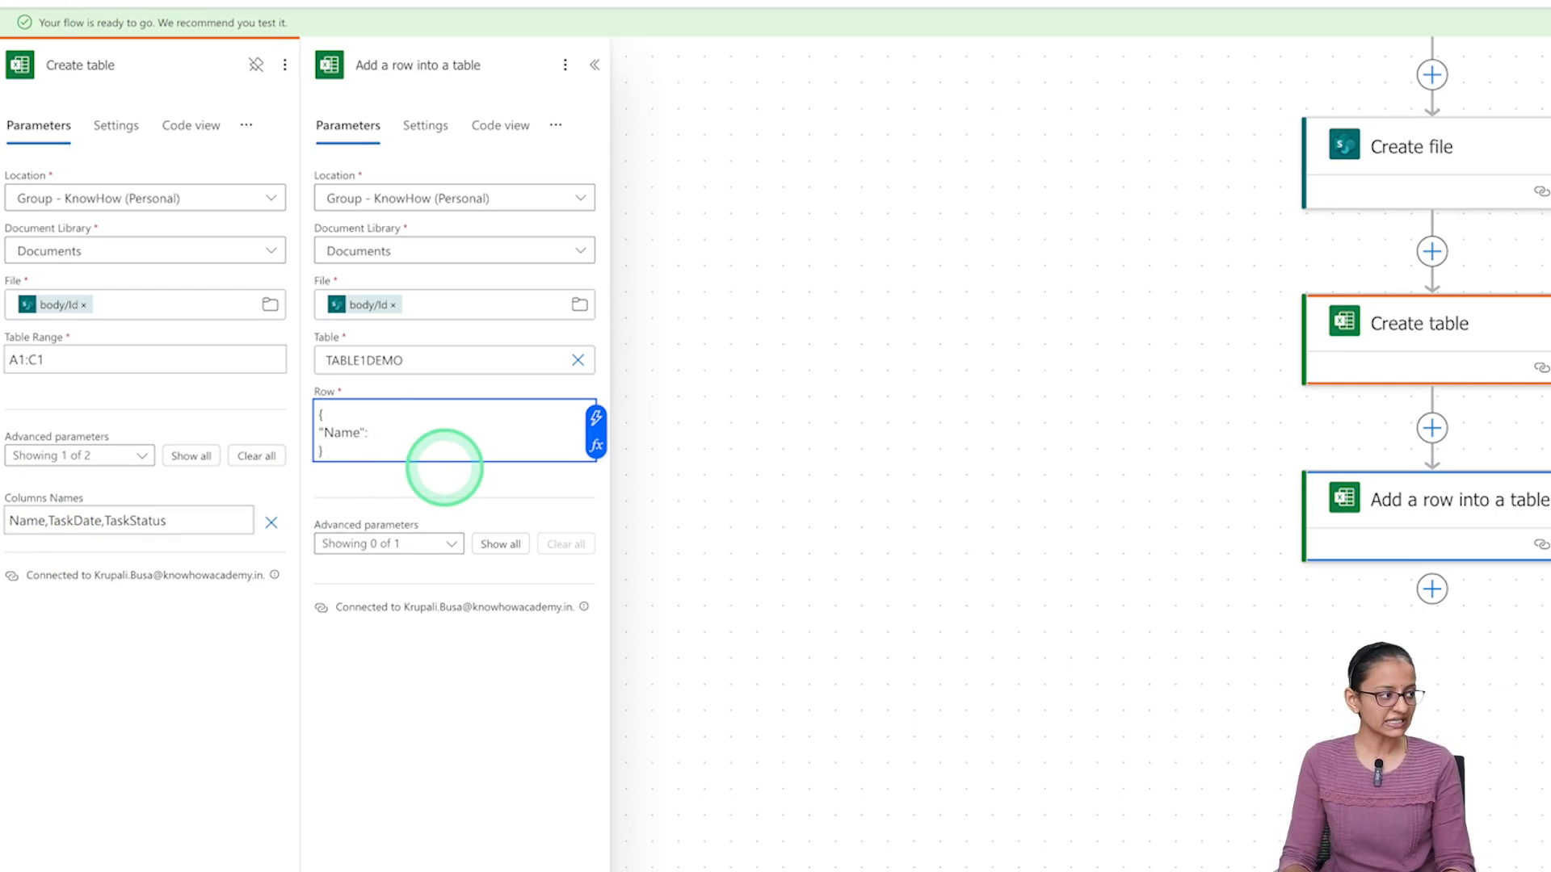
Set the Row JSON's Name value to the trigger's Name input in single quotes, followed by a comma and a new line
type("\"")
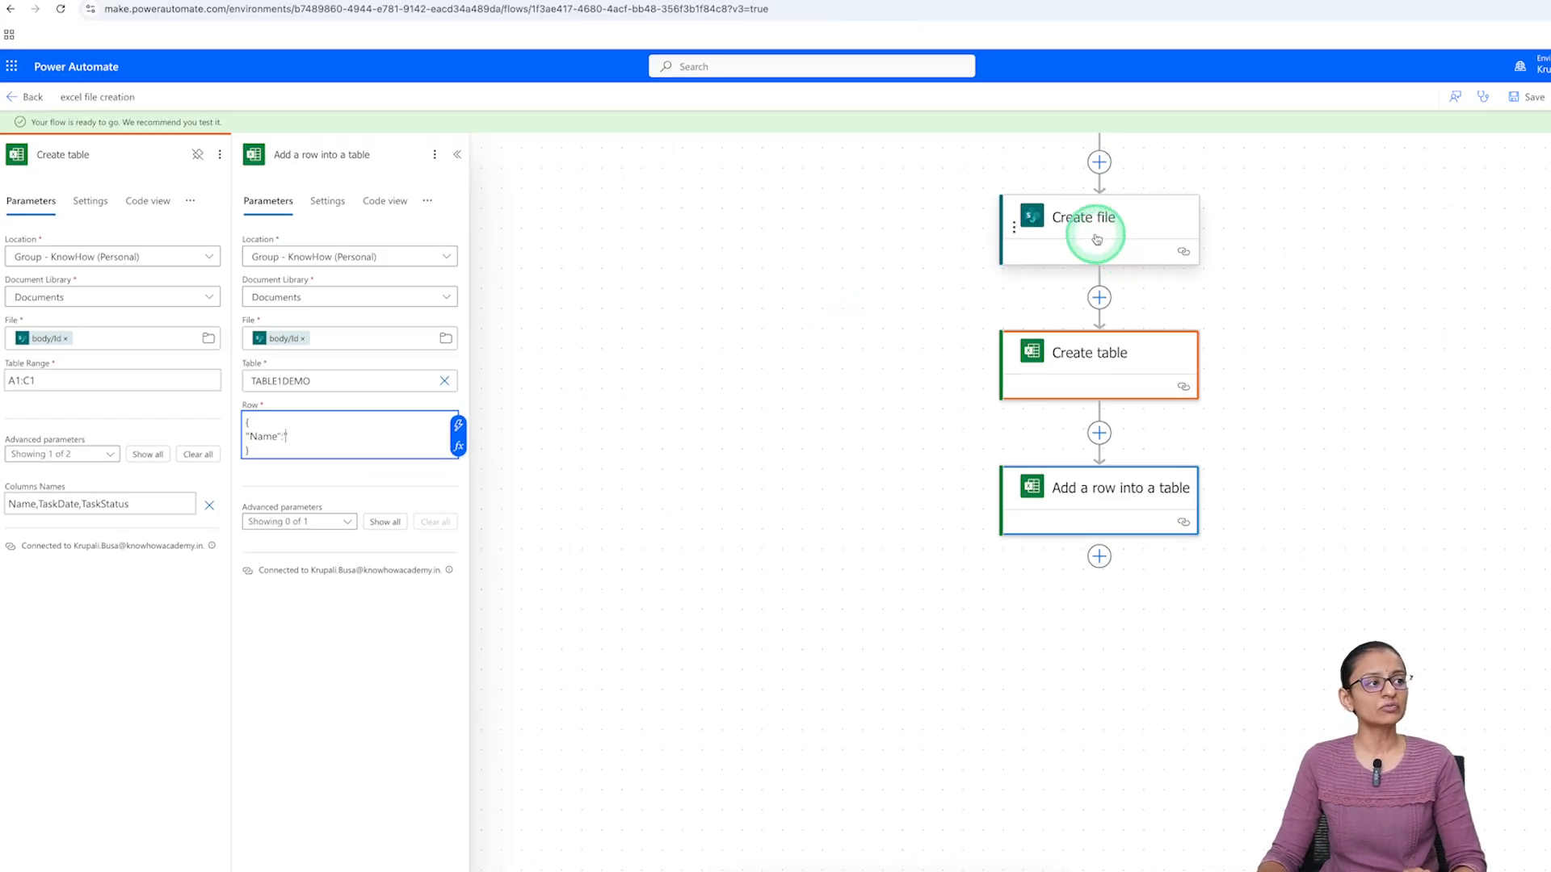
scroll(1096, 239, "up", 2)
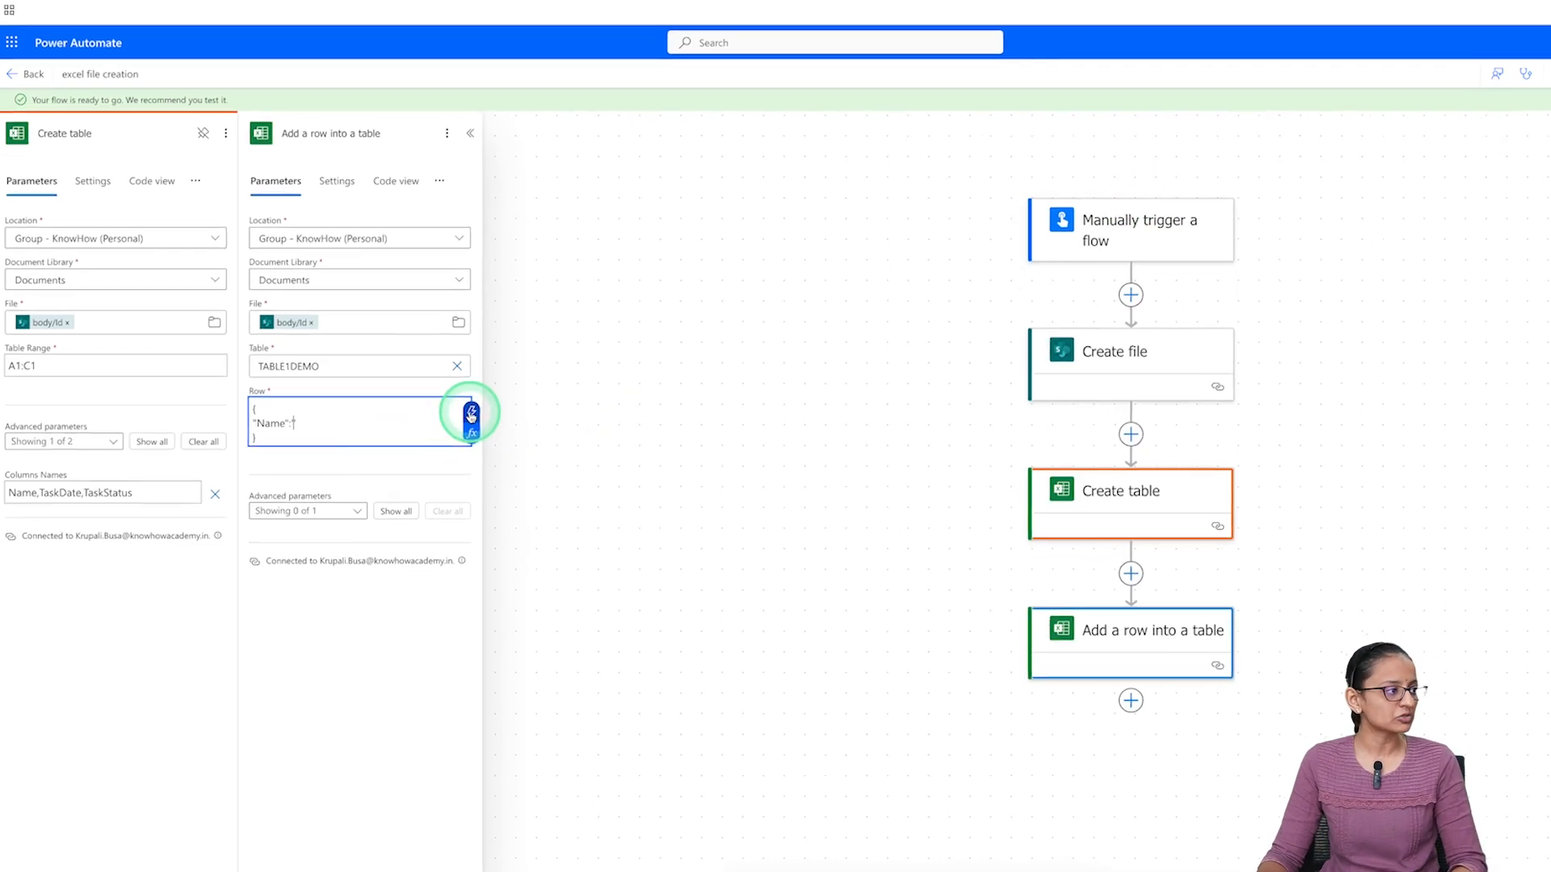
left_click(471, 415)
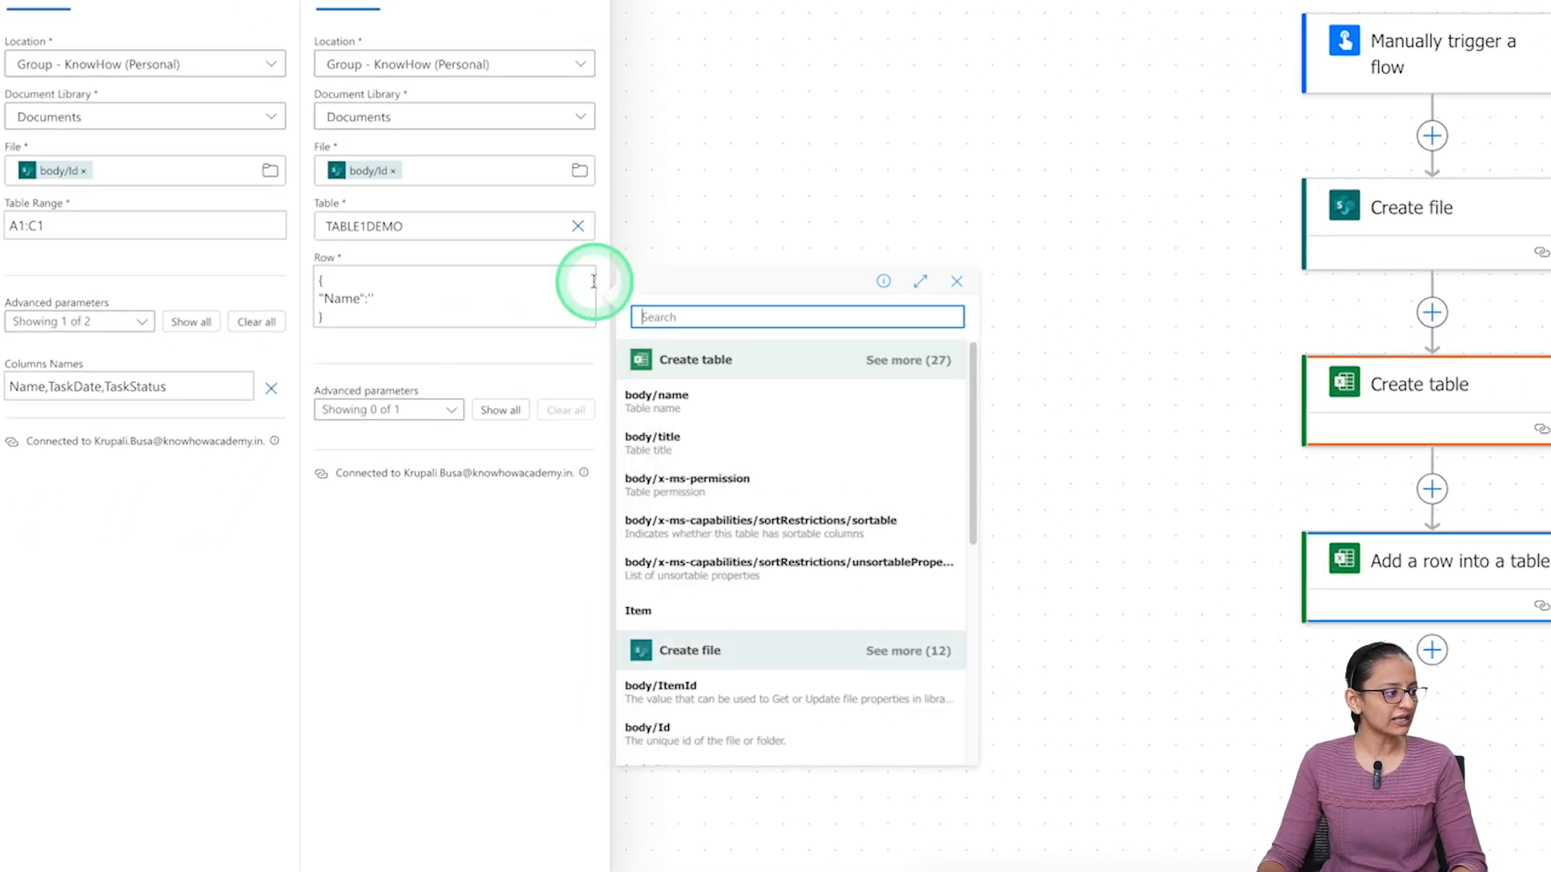
scroll(727, 565, "down", 5)
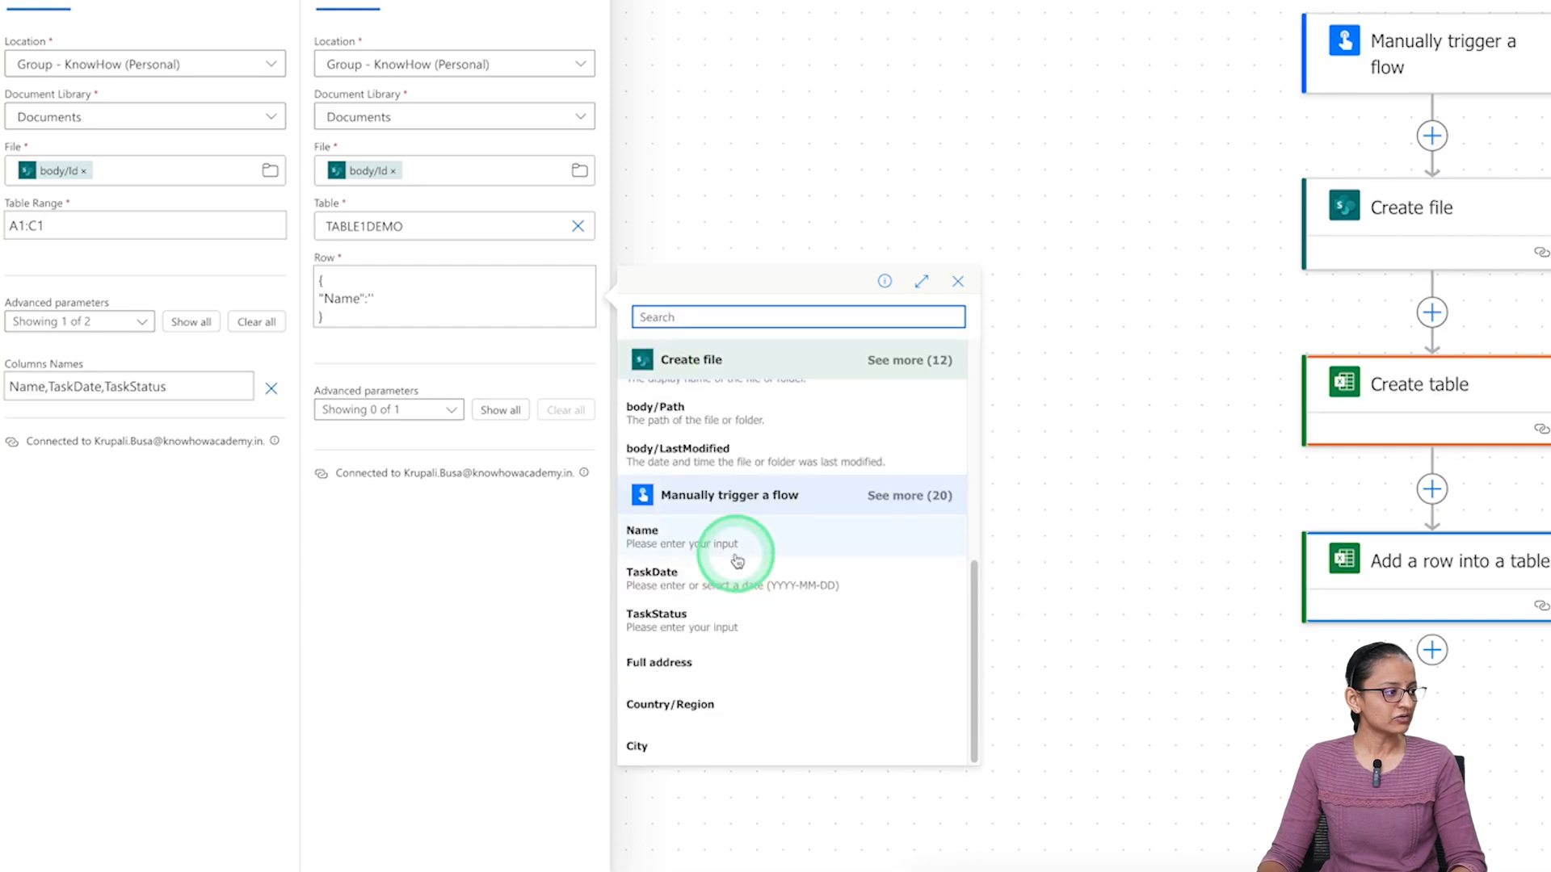
left_click(682, 536)
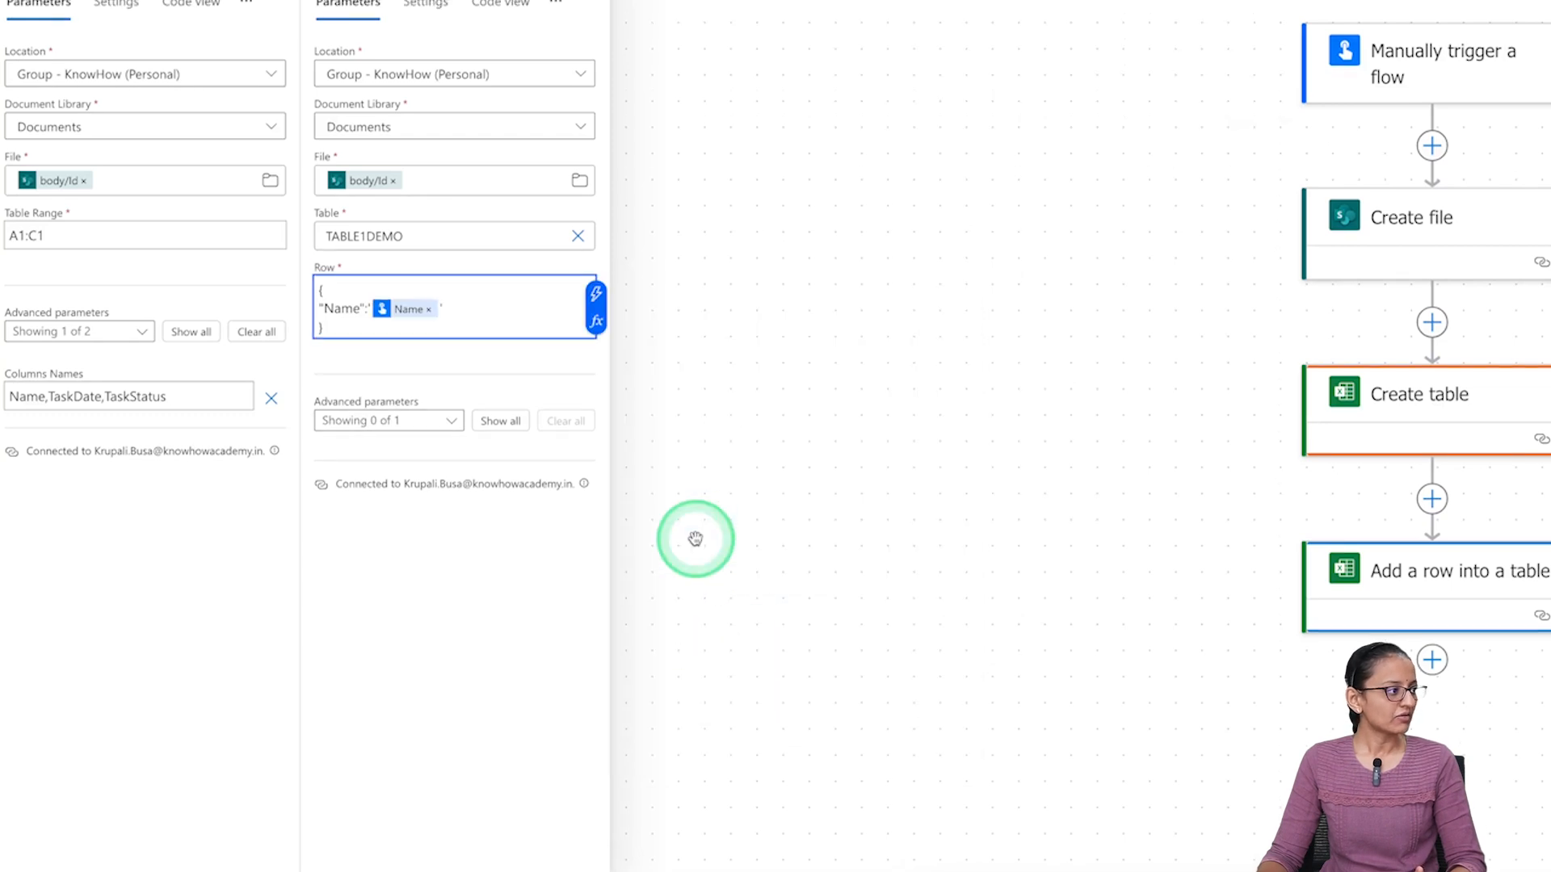
type("\",")
key("Return")
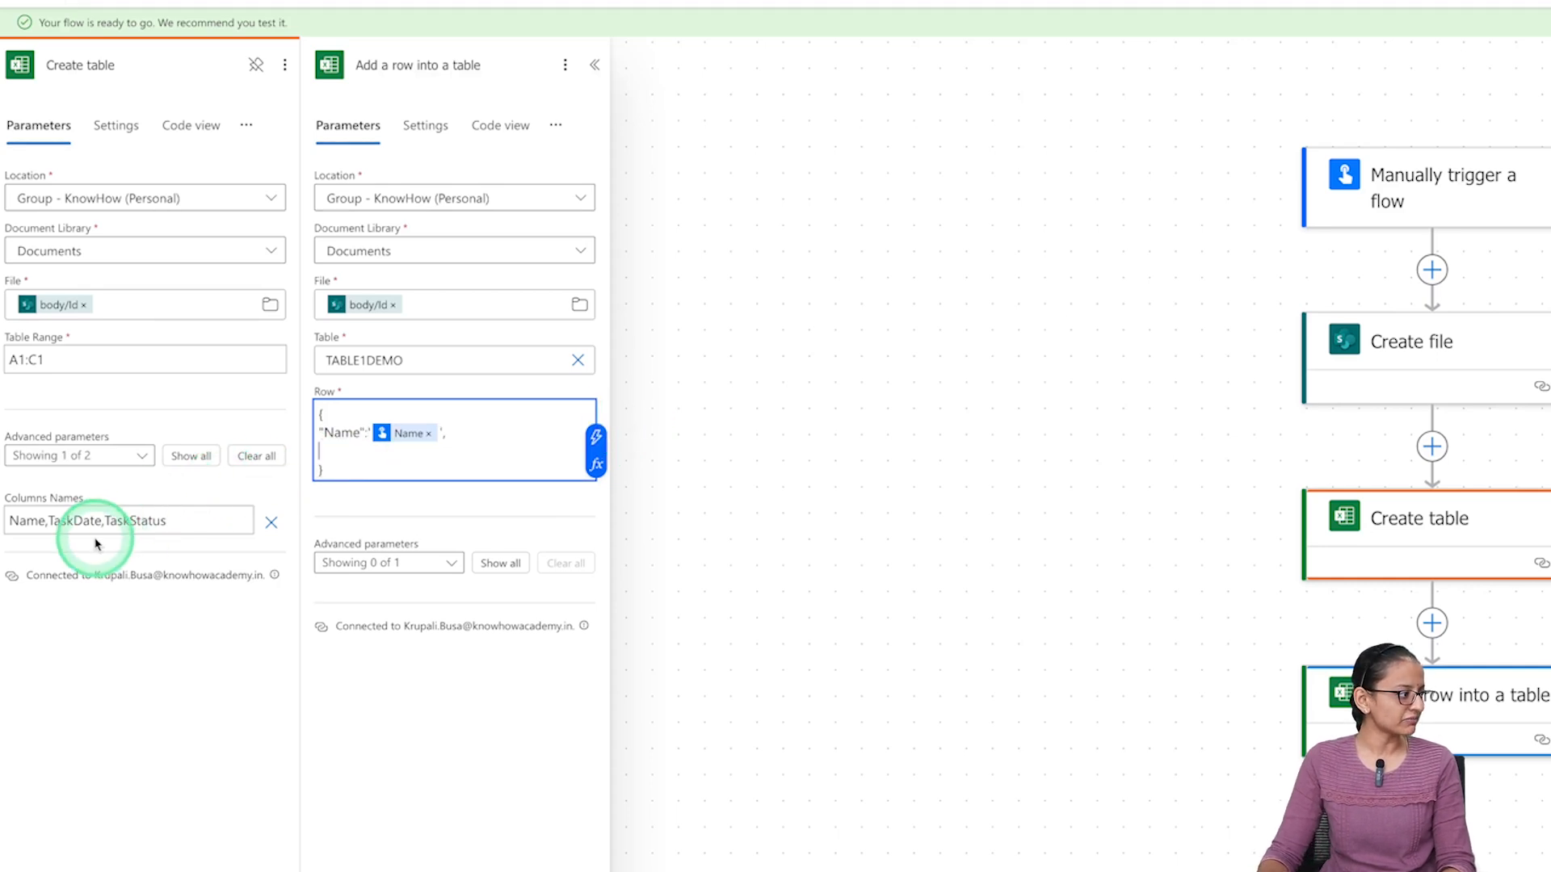
Add the quoted key "TaskDate": on the next Row JSON line, copying the name from the Create table column names
double_click(79, 520)
key("ctrl+c")
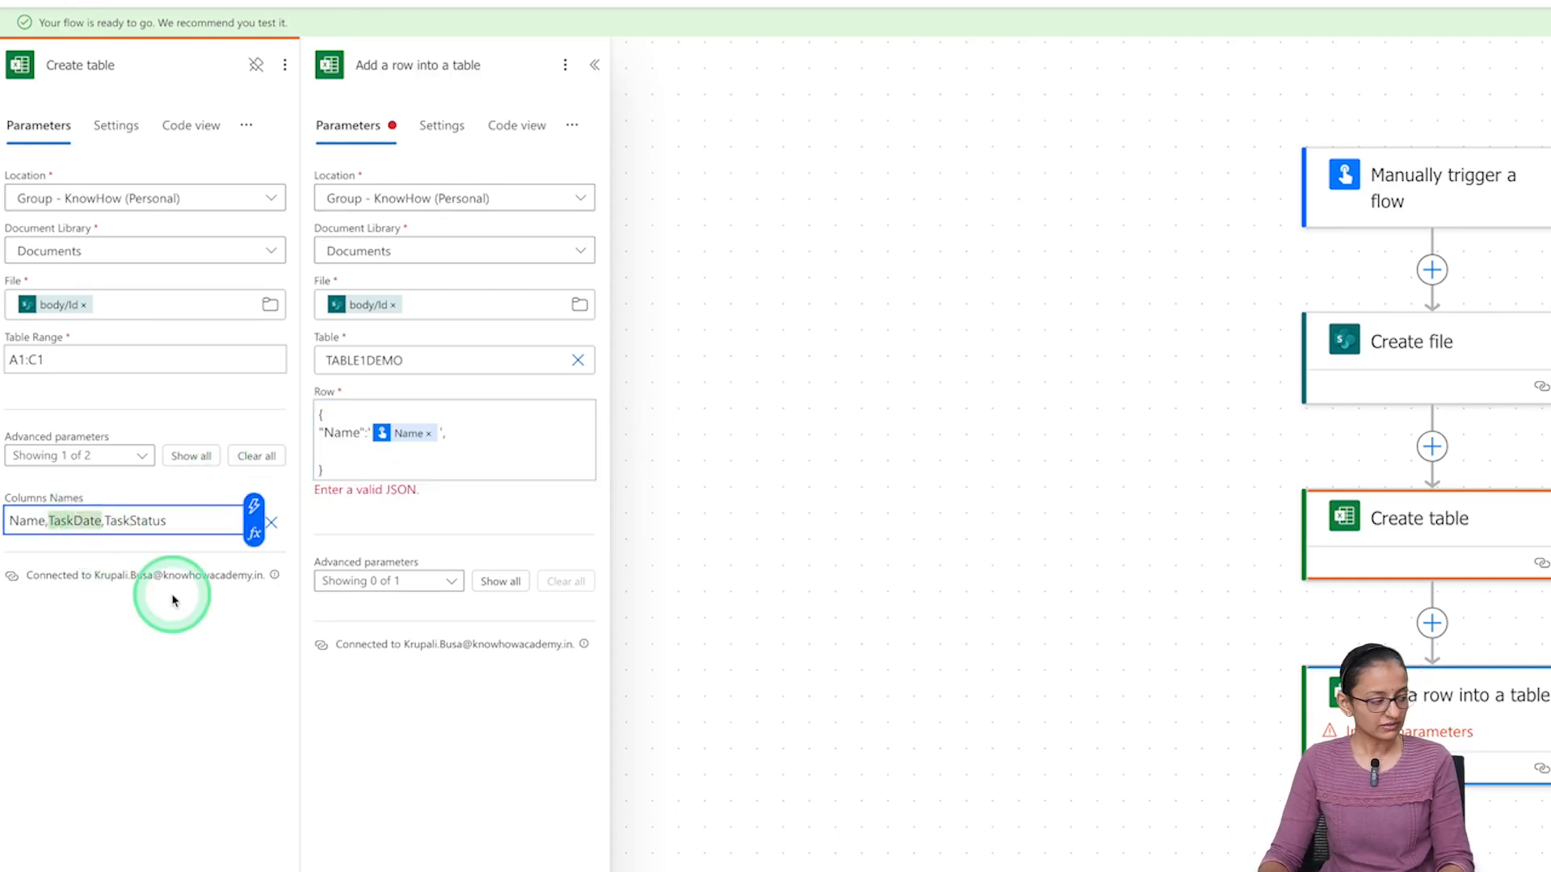
left_click(339, 441)
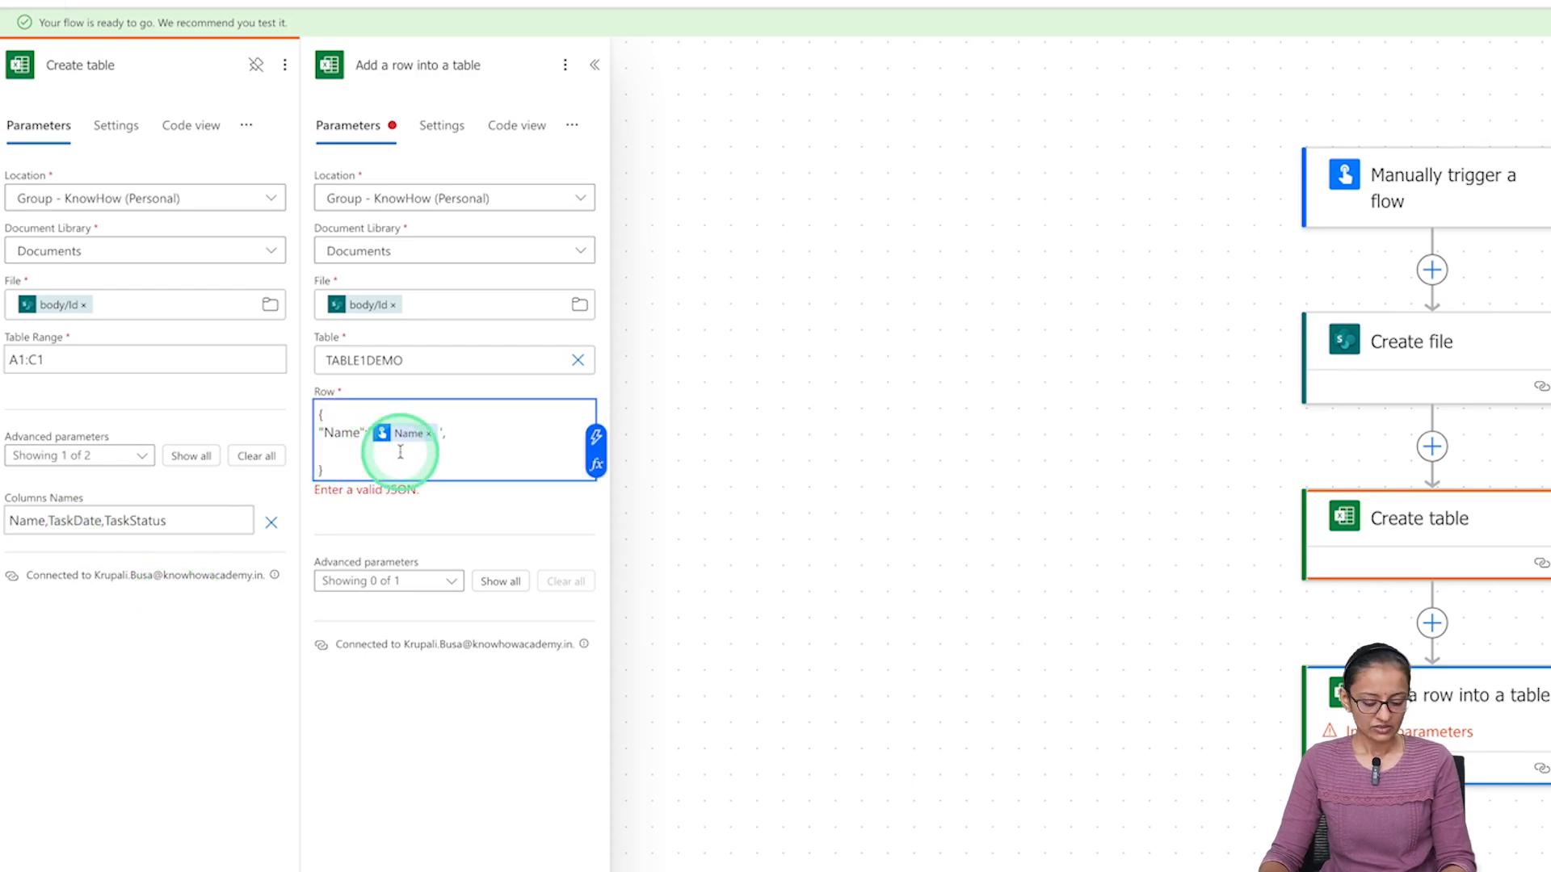
key("ctrl+v")
type("\"")
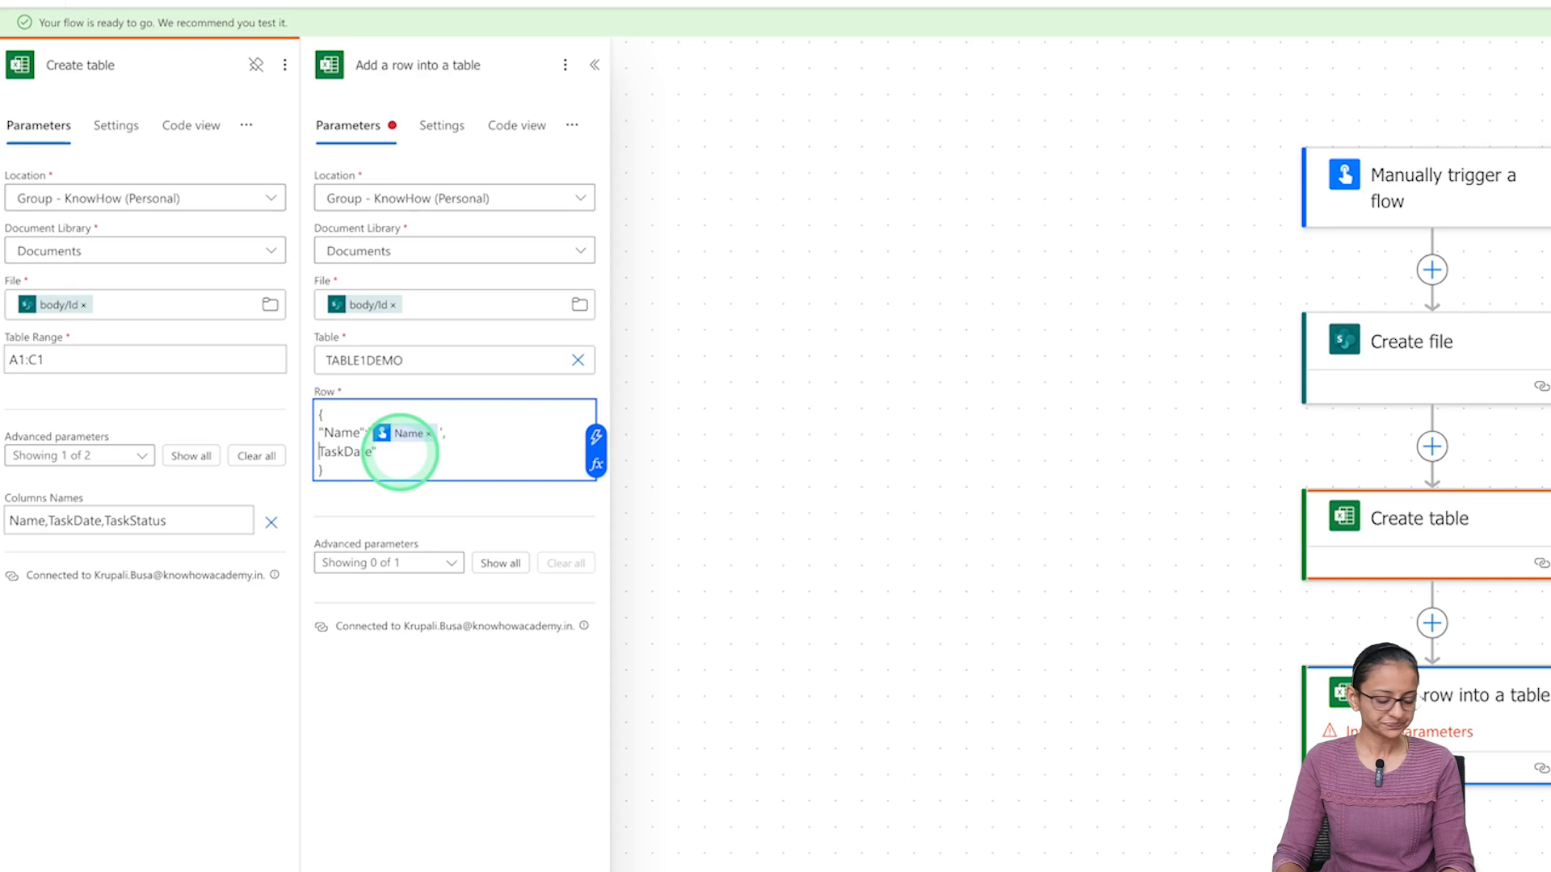
left_click(319, 452)
type("\"")
key("Right")
key("Right")
key("Right")
key("Right")
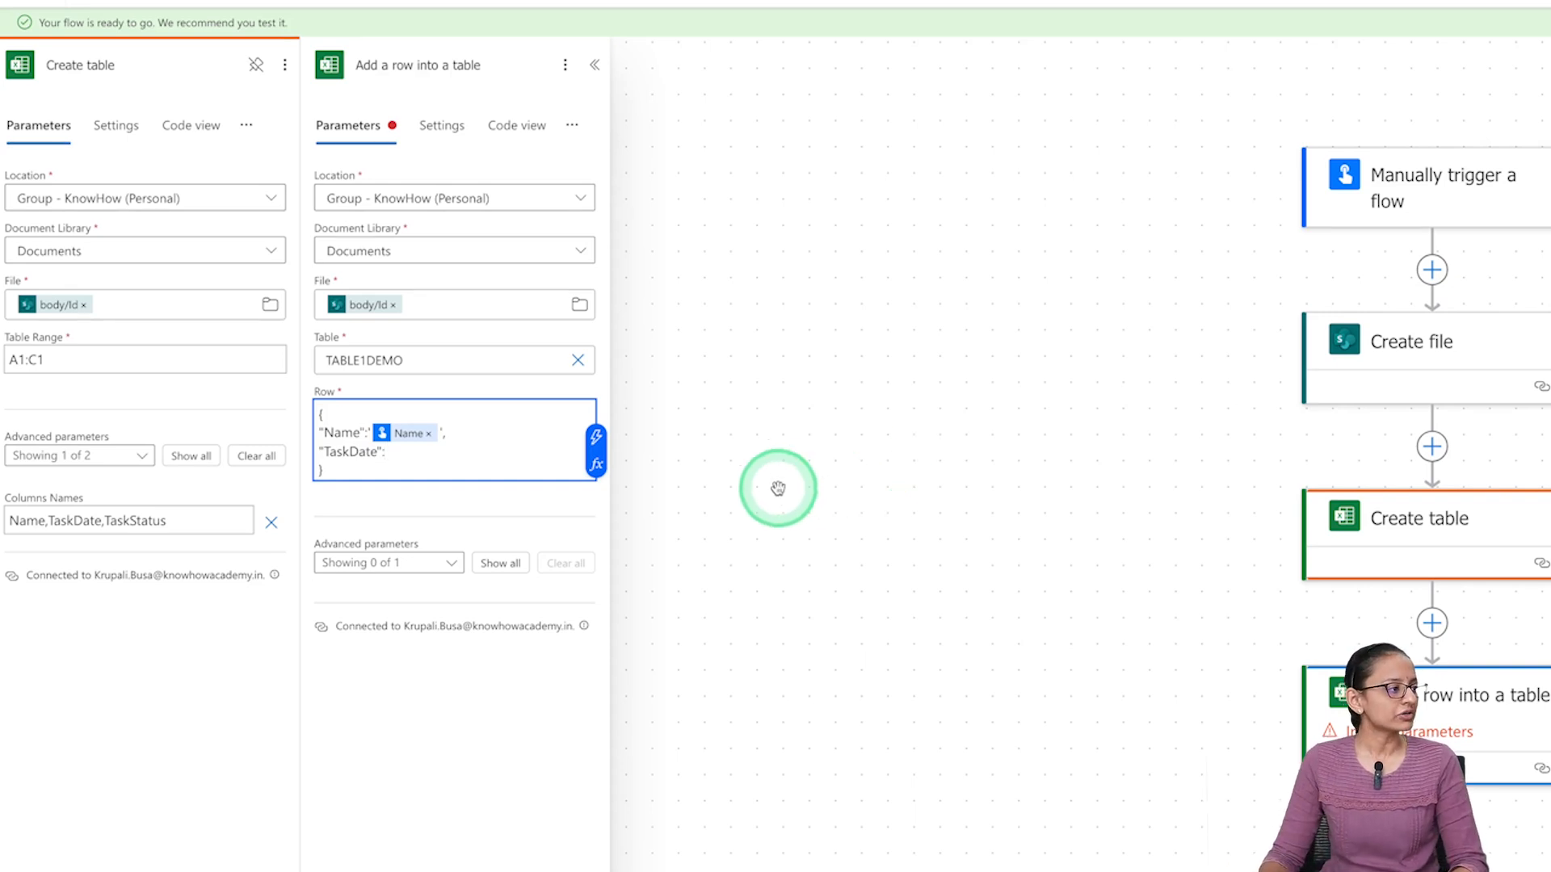
Insert the trigger's TaskDate input as the unquoted TaskDate value, followed by a comma and a new line
left_click(596, 439)
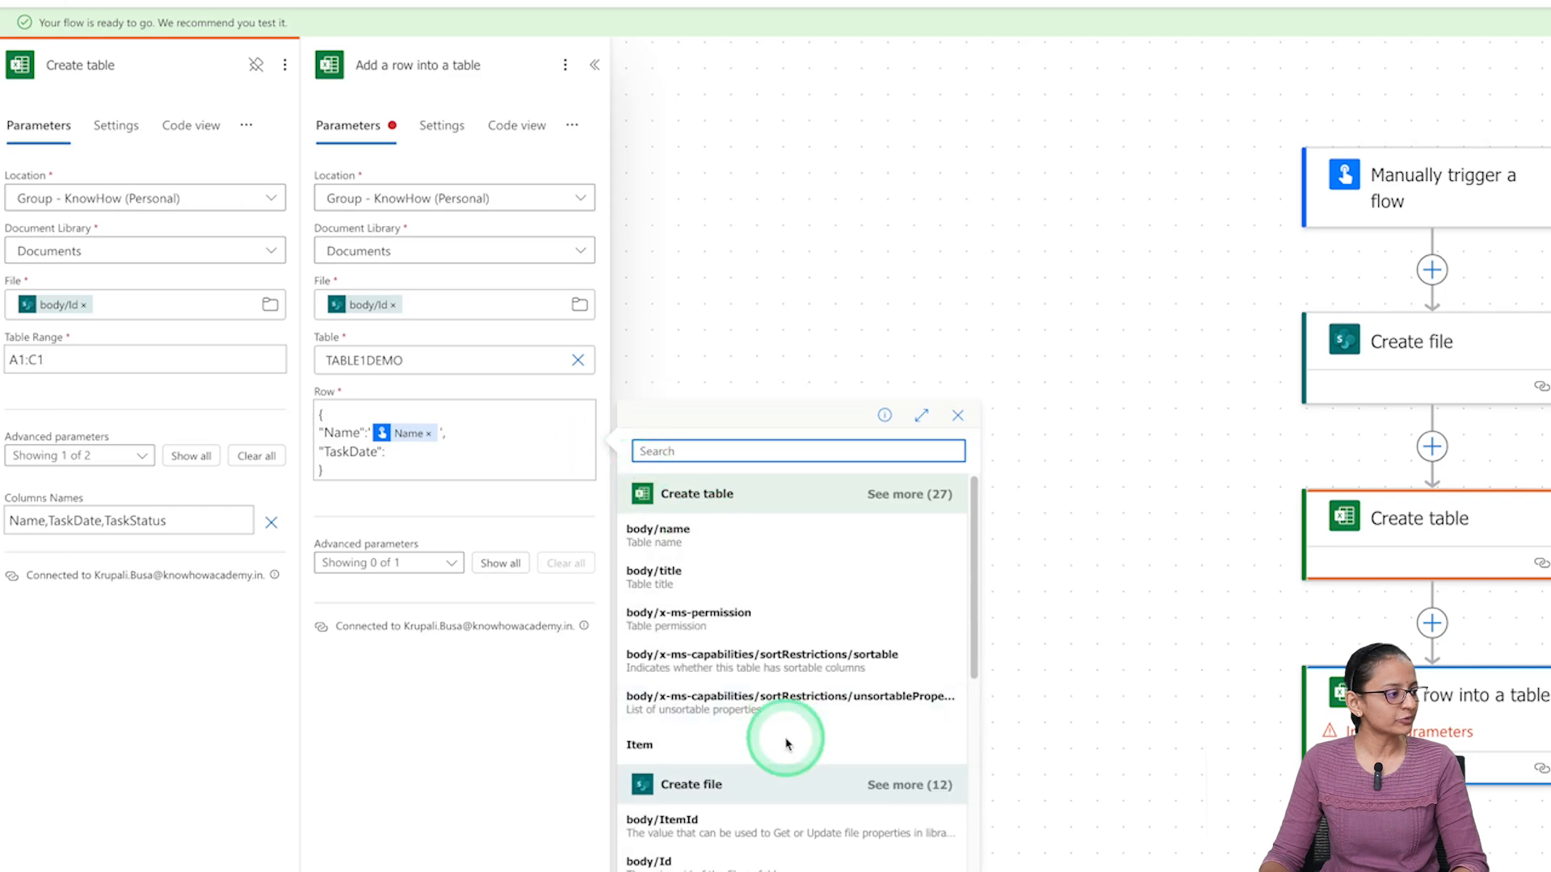
scroll(784, 743, "down", 5)
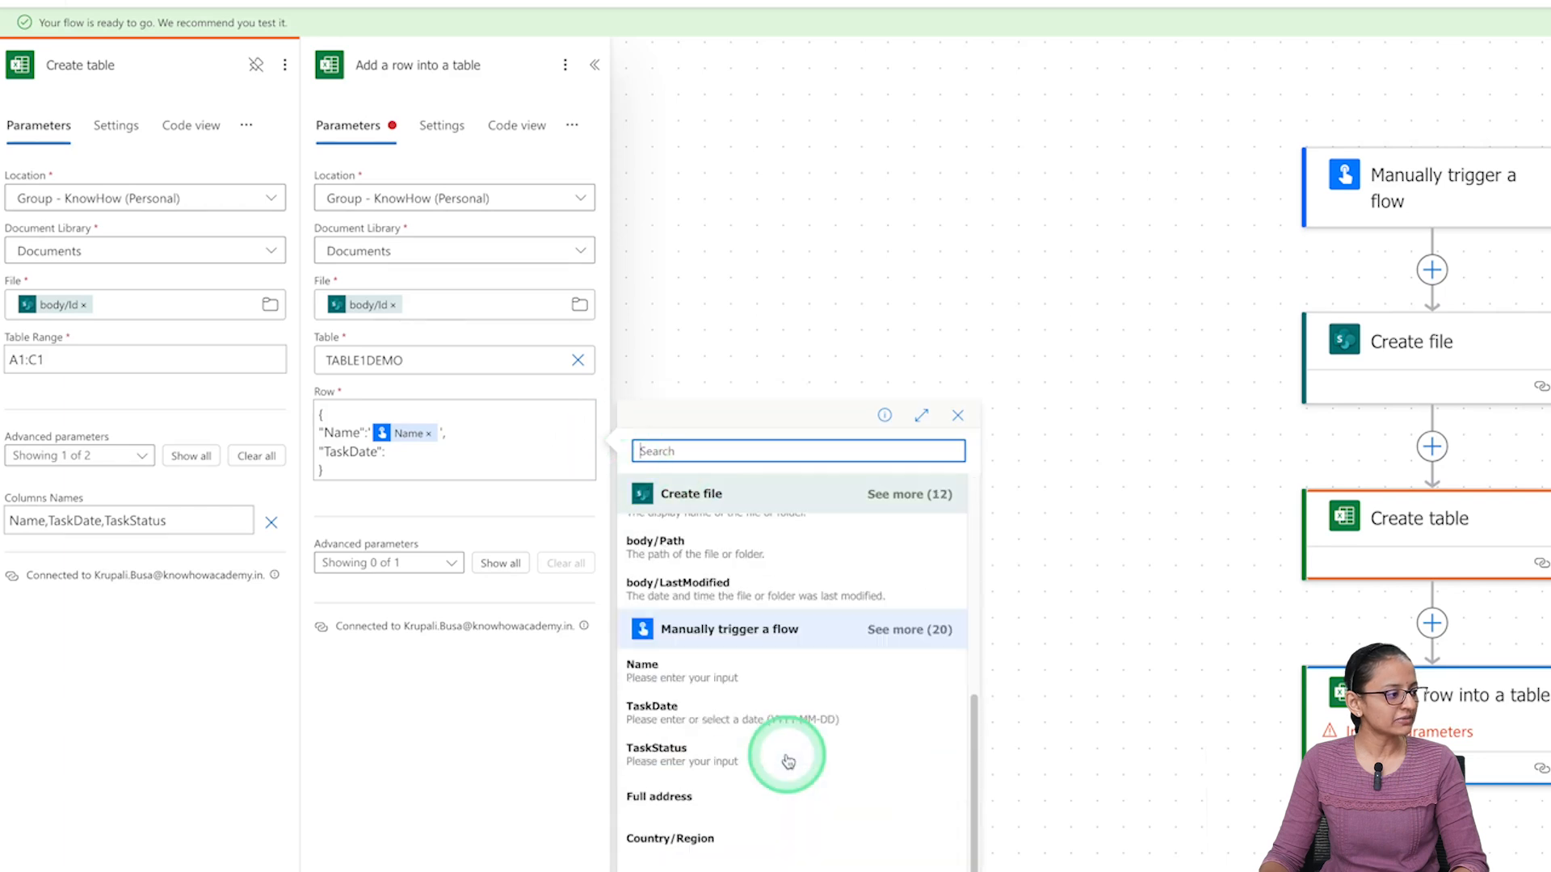
left_click(701, 722)
type("\"")
key("Return")
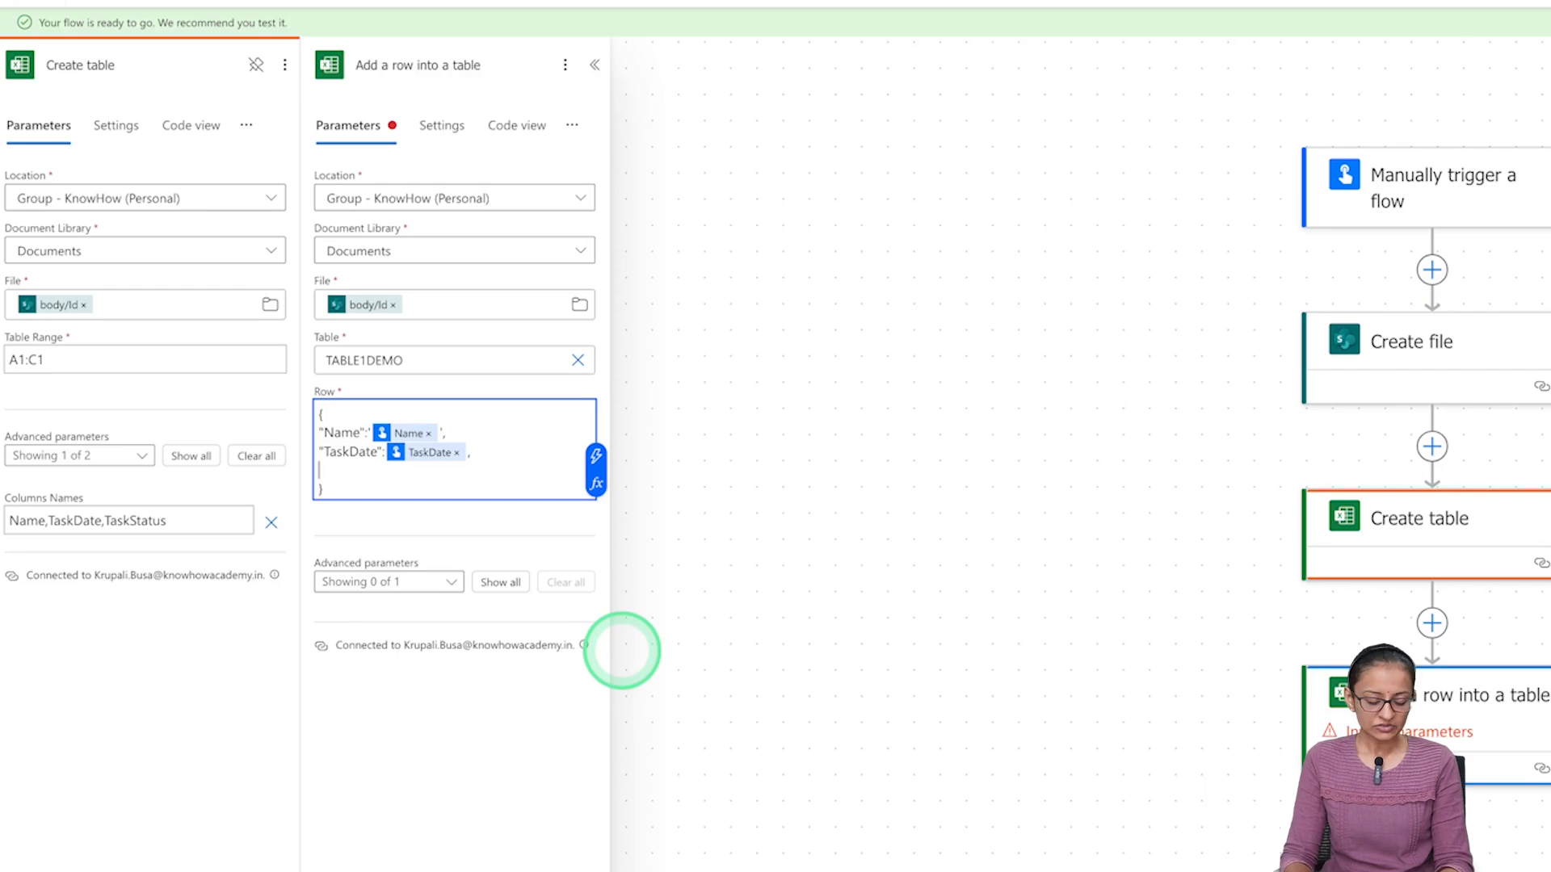
Add the quoted key "TaskStatus": on the last line before the closing brace, matching the Create table column name
type("\"")
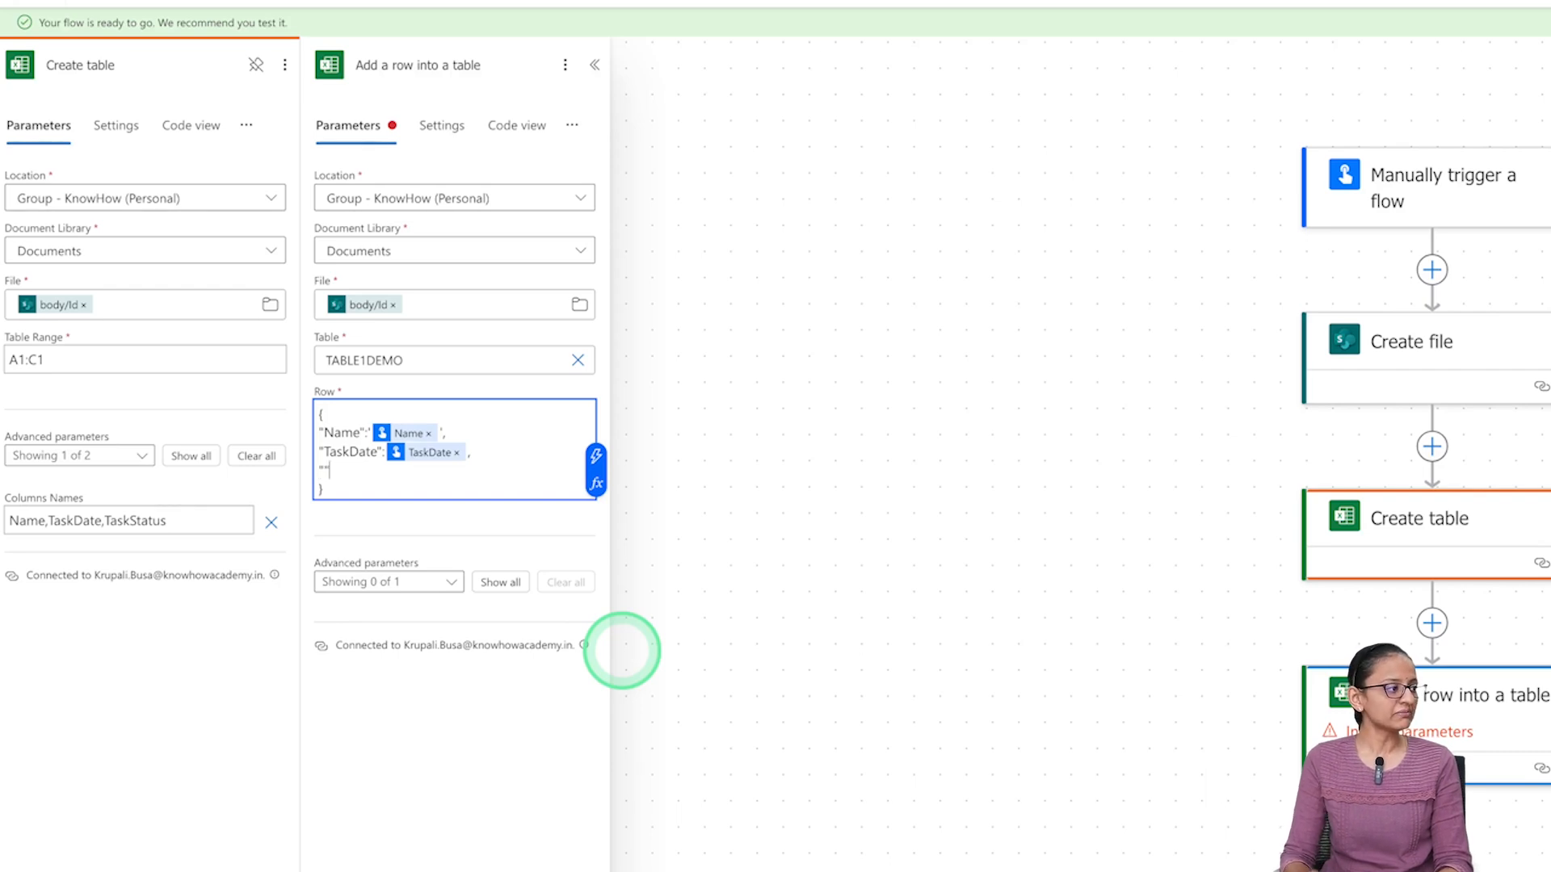
left_click(128, 521)
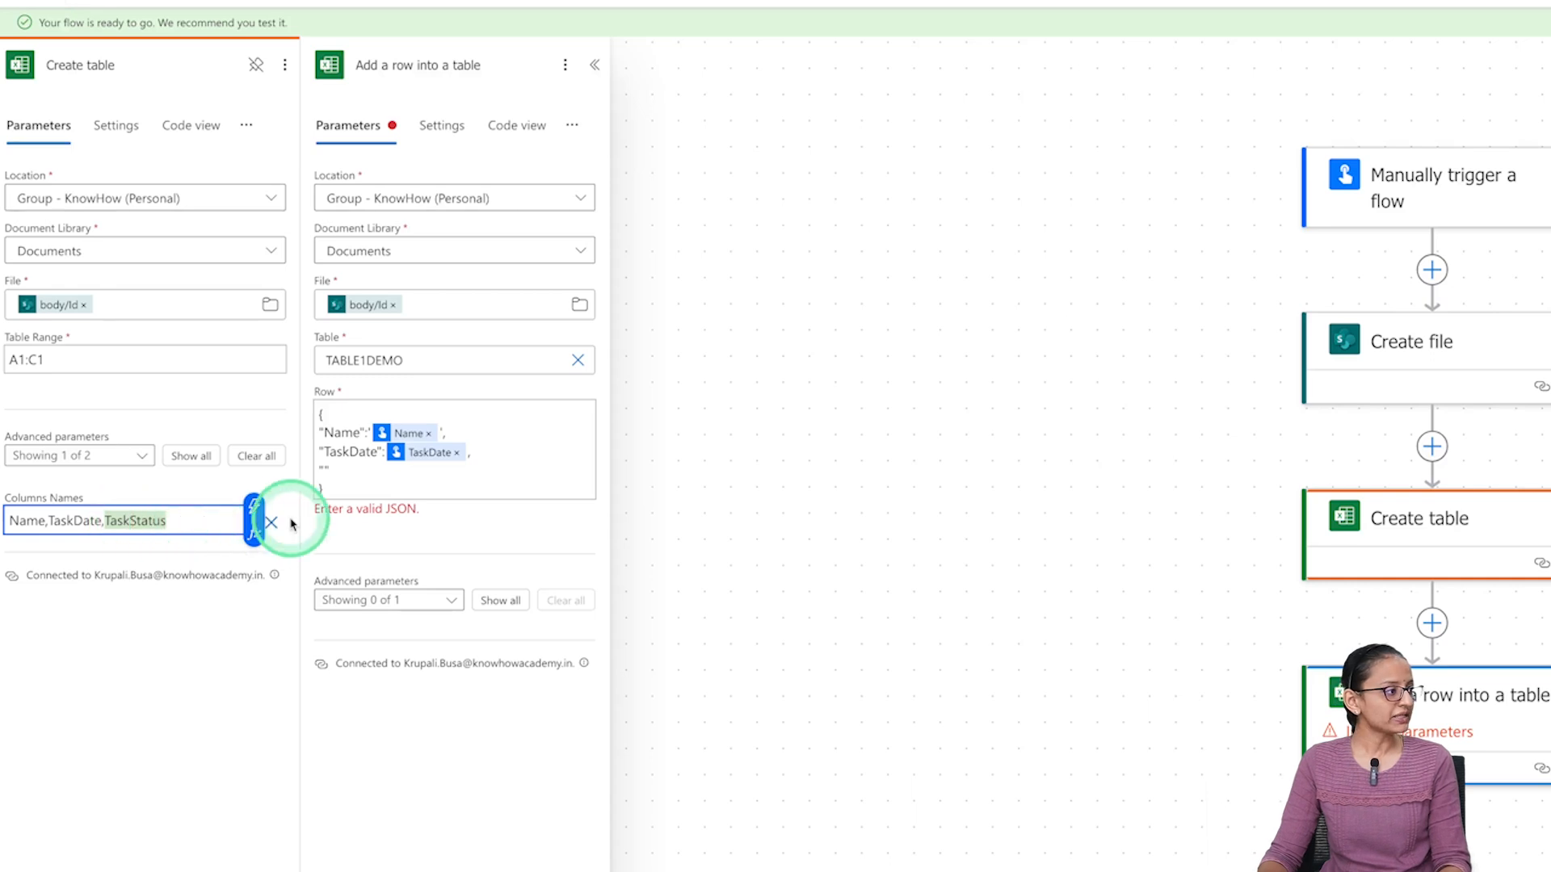
left_click(524, 469)
type("\"\"")
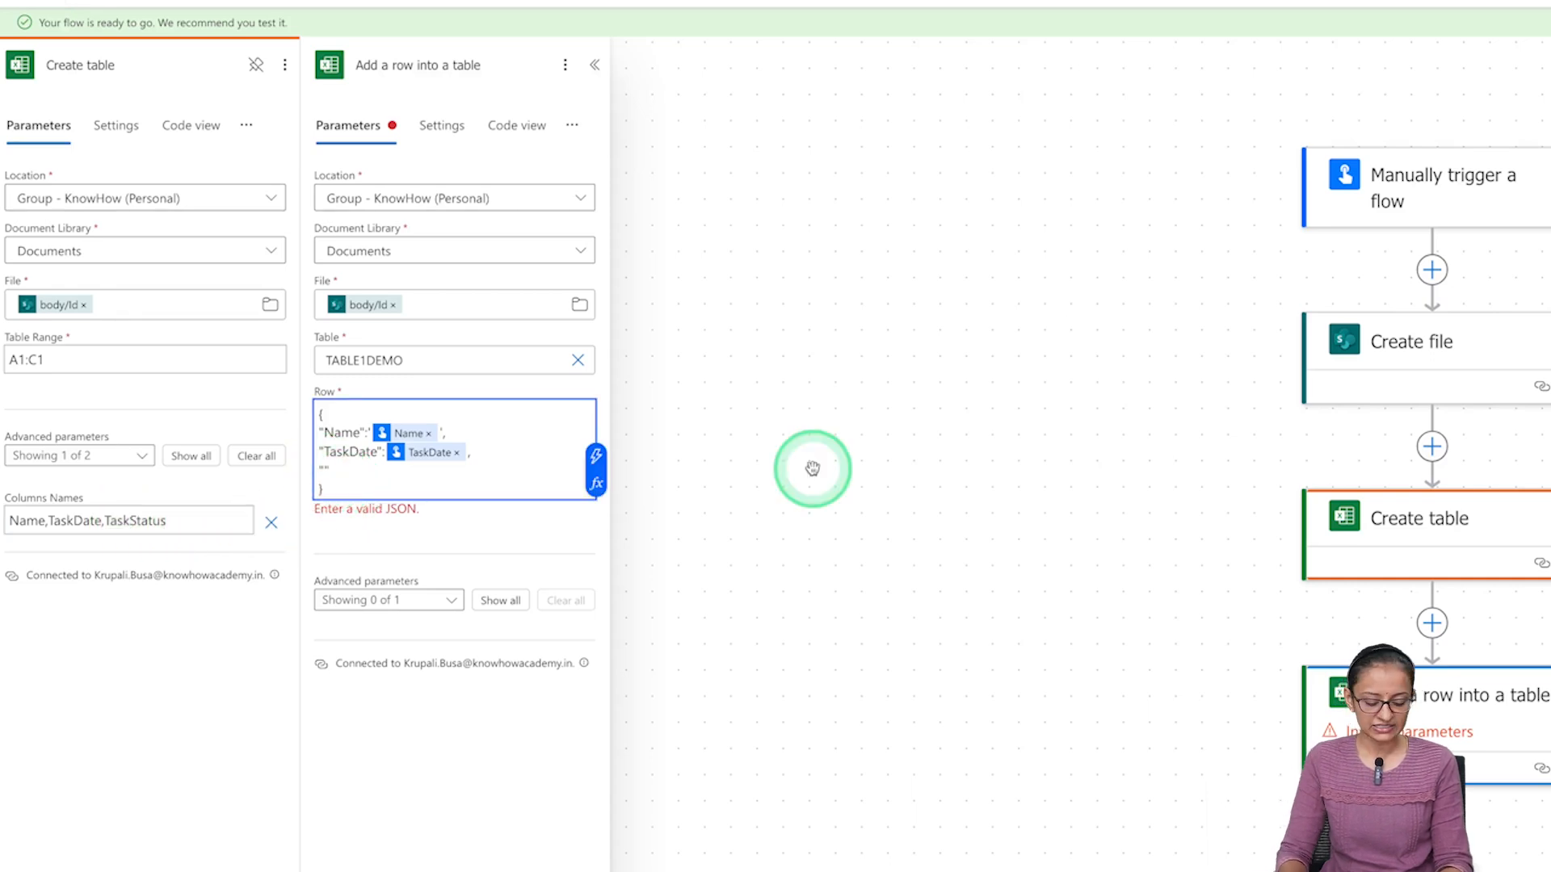
type("TaskStatus")
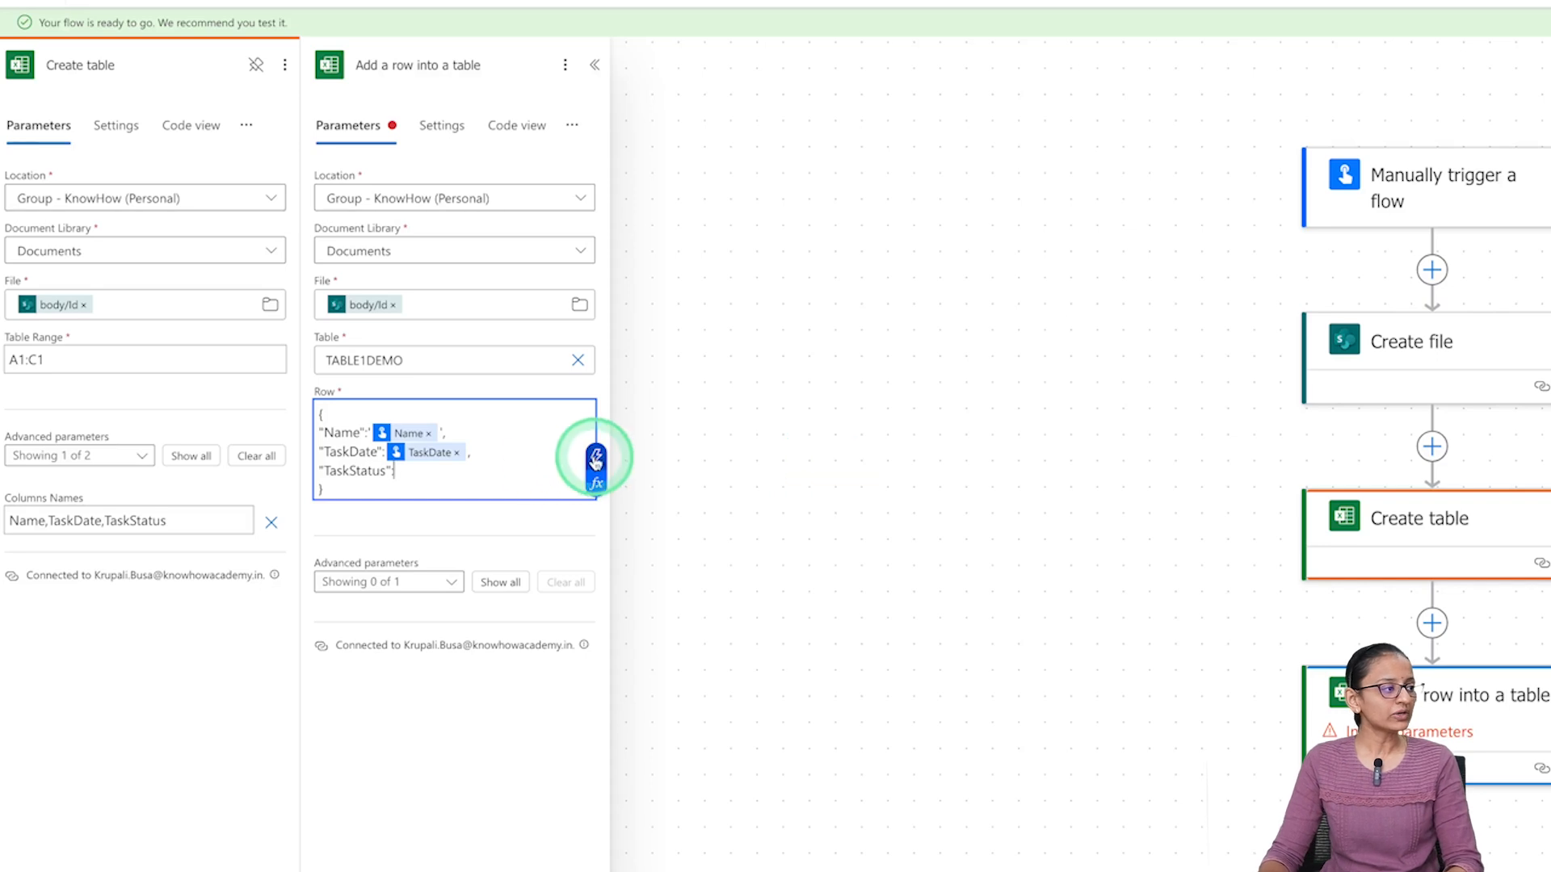
Insert the trigger's TaskStatus input as the TaskStatus value, and unpin the Create table action
left_click(595, 456)
scroll(743, 646, "down", 5)
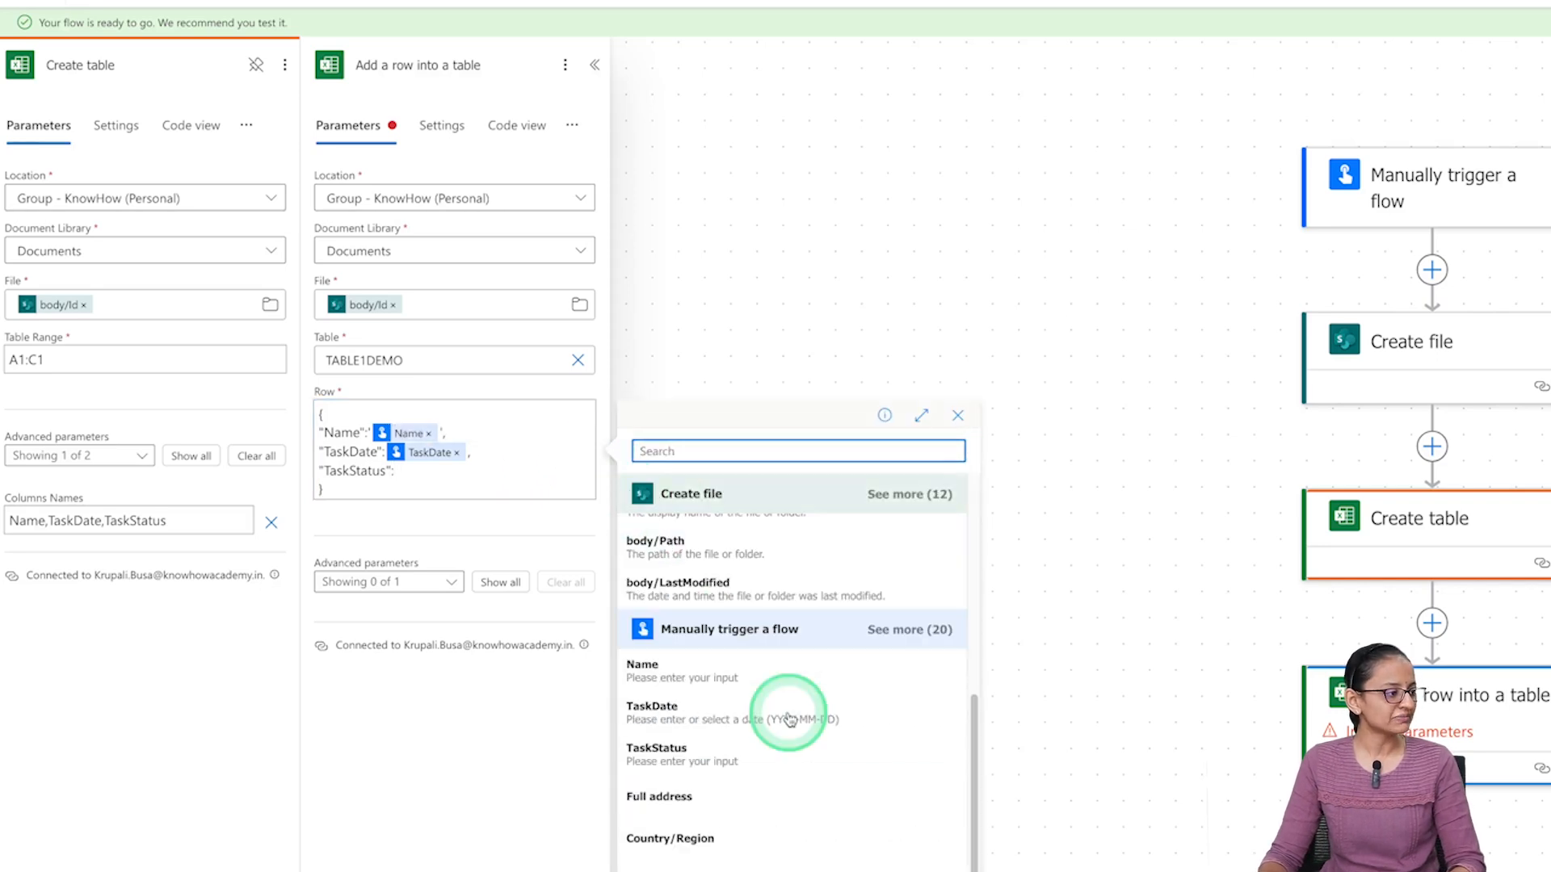
left_click(727, 756)
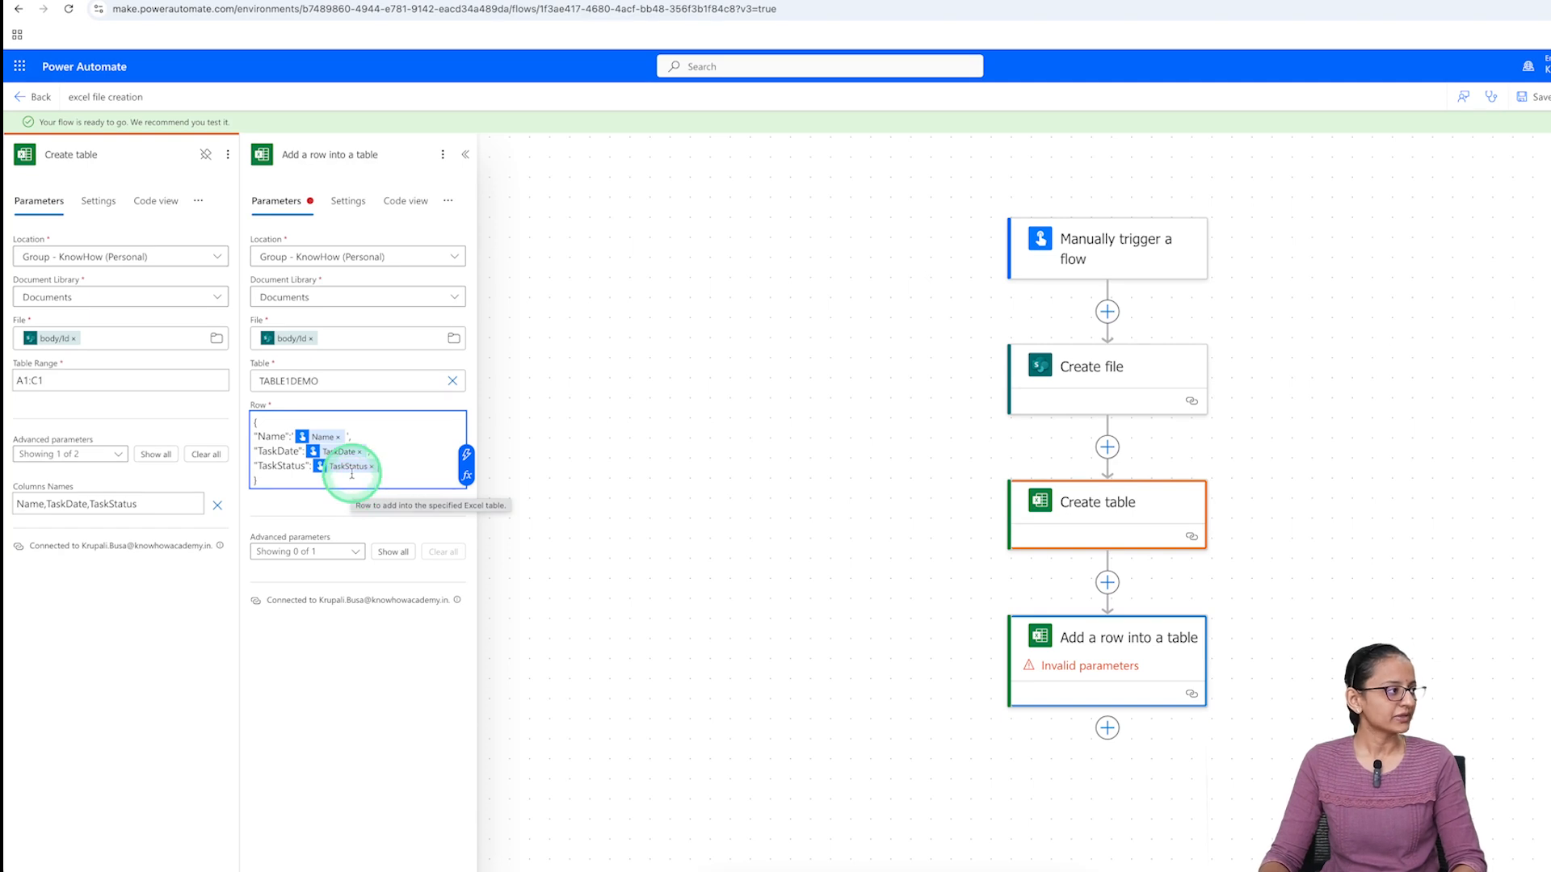
left_click(206, 155)
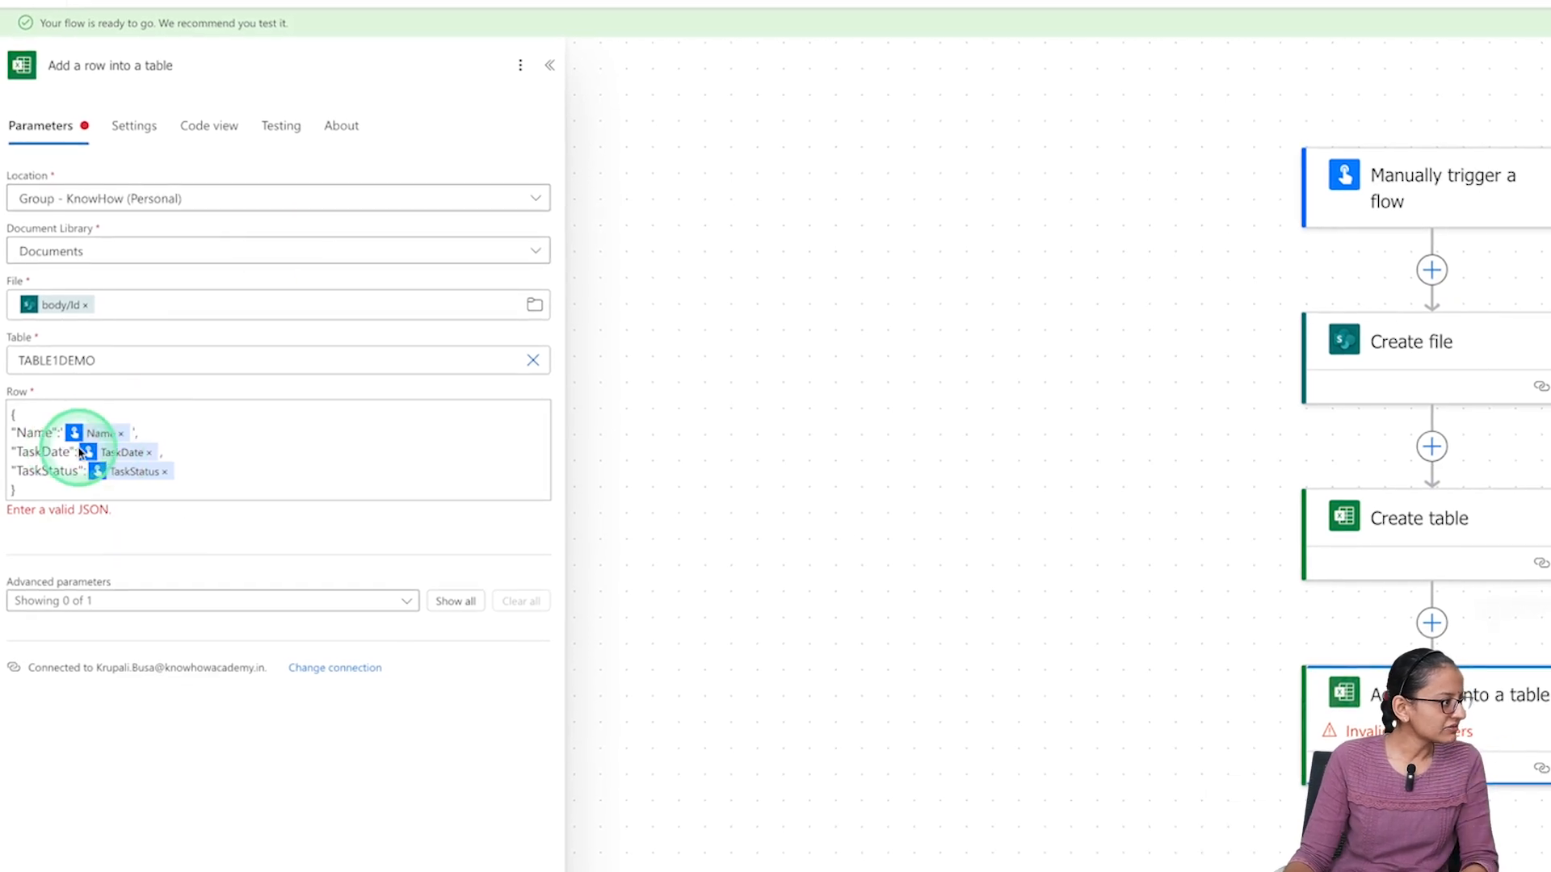
Try wrapping the TaskDate value in single quotes in the Row JSON and check its validity
left_click(179, 444)
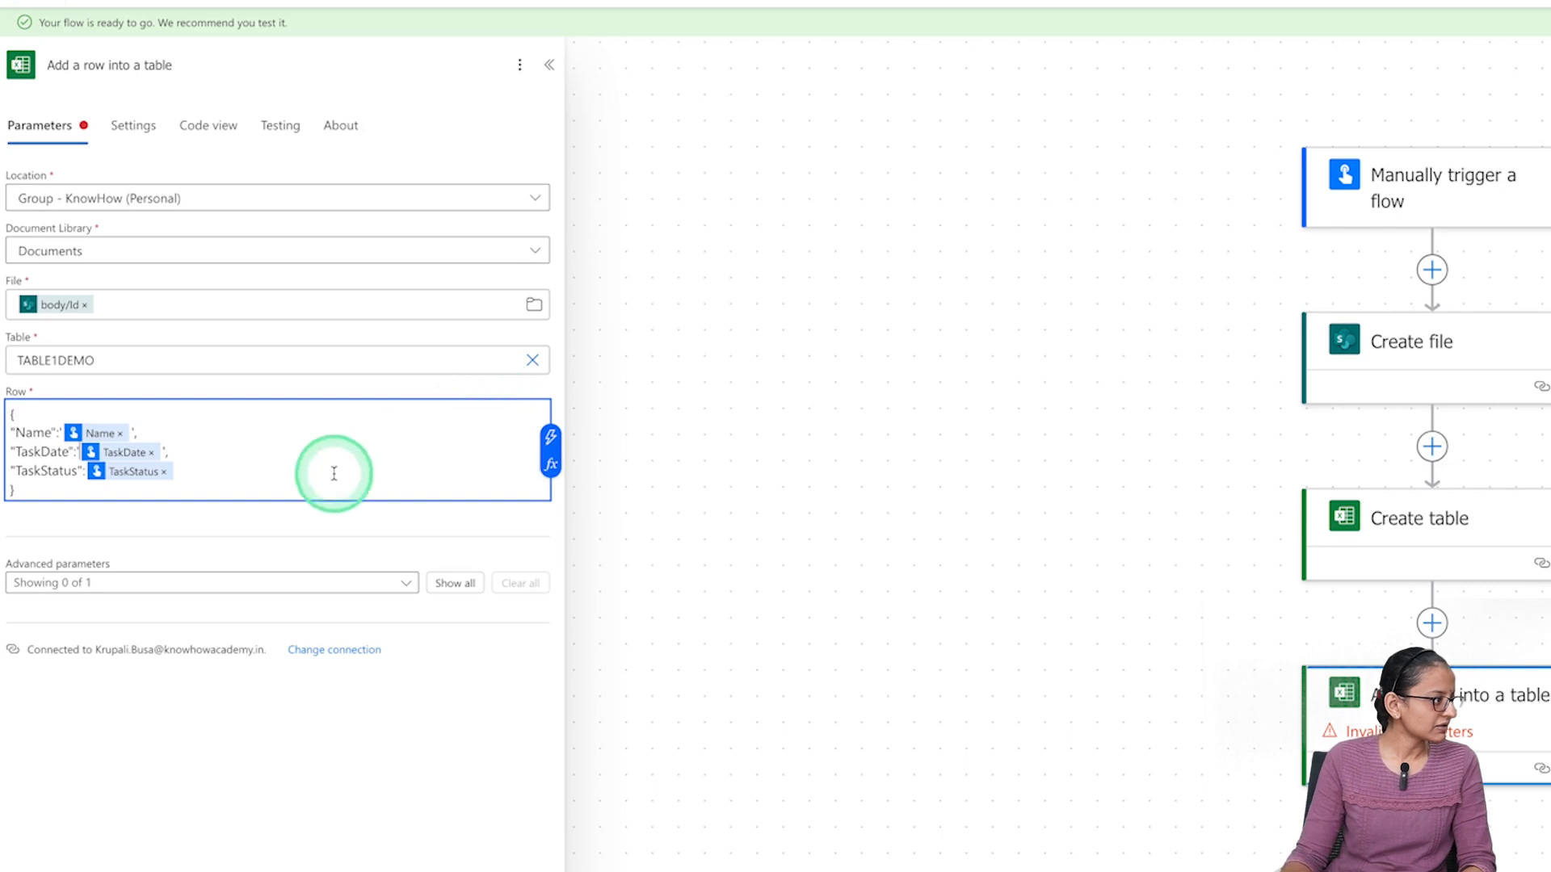
left_click(63, 522)
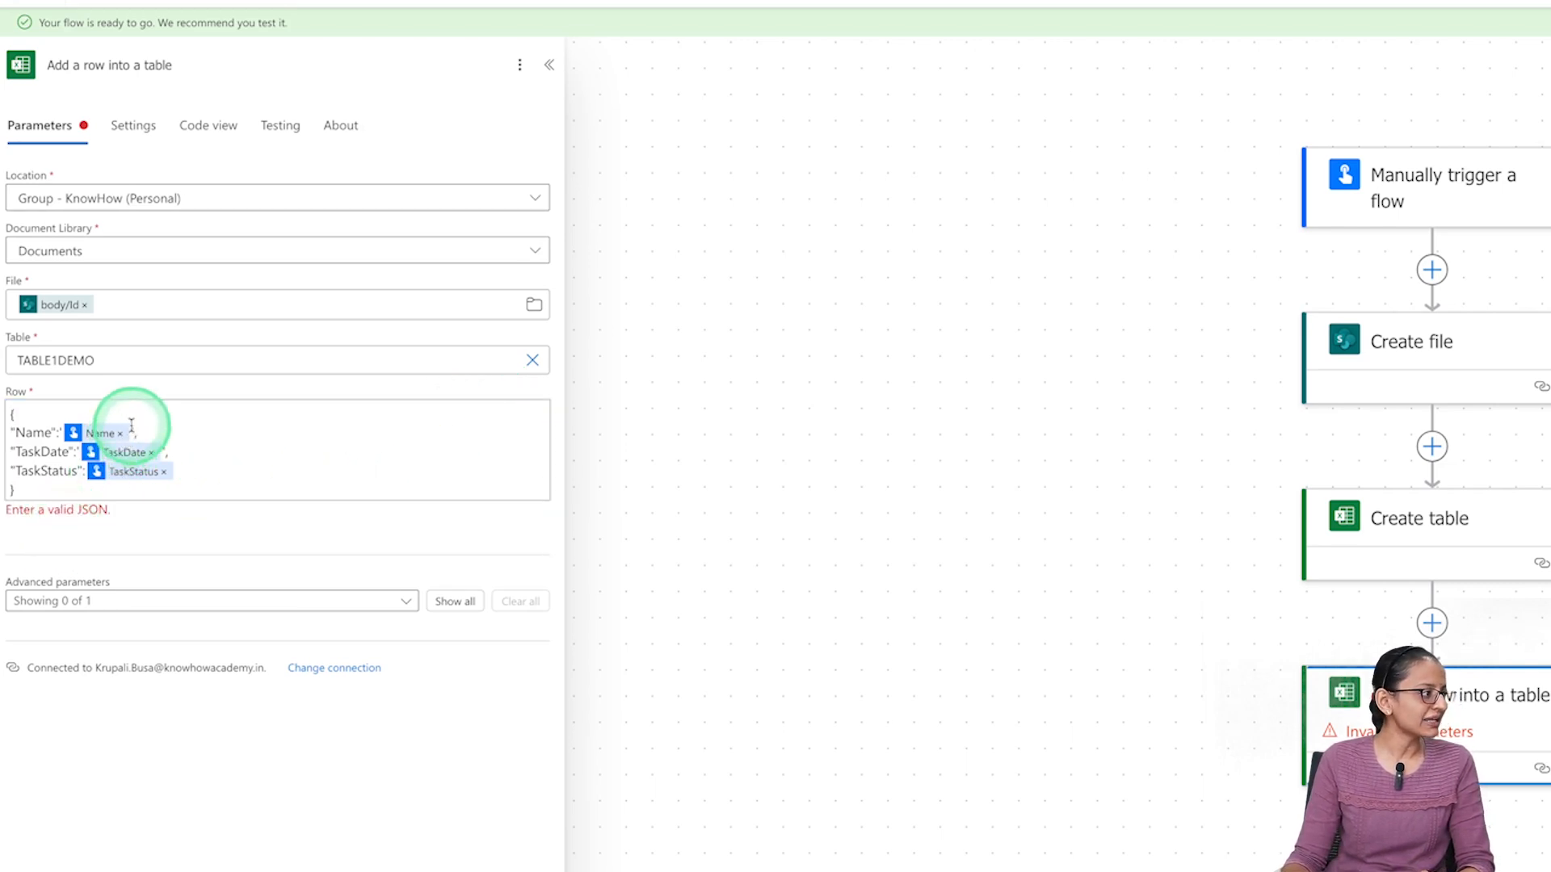
Replace the single quotes around the Name value in the Row JSON with double quotes
left_click(491, 439)
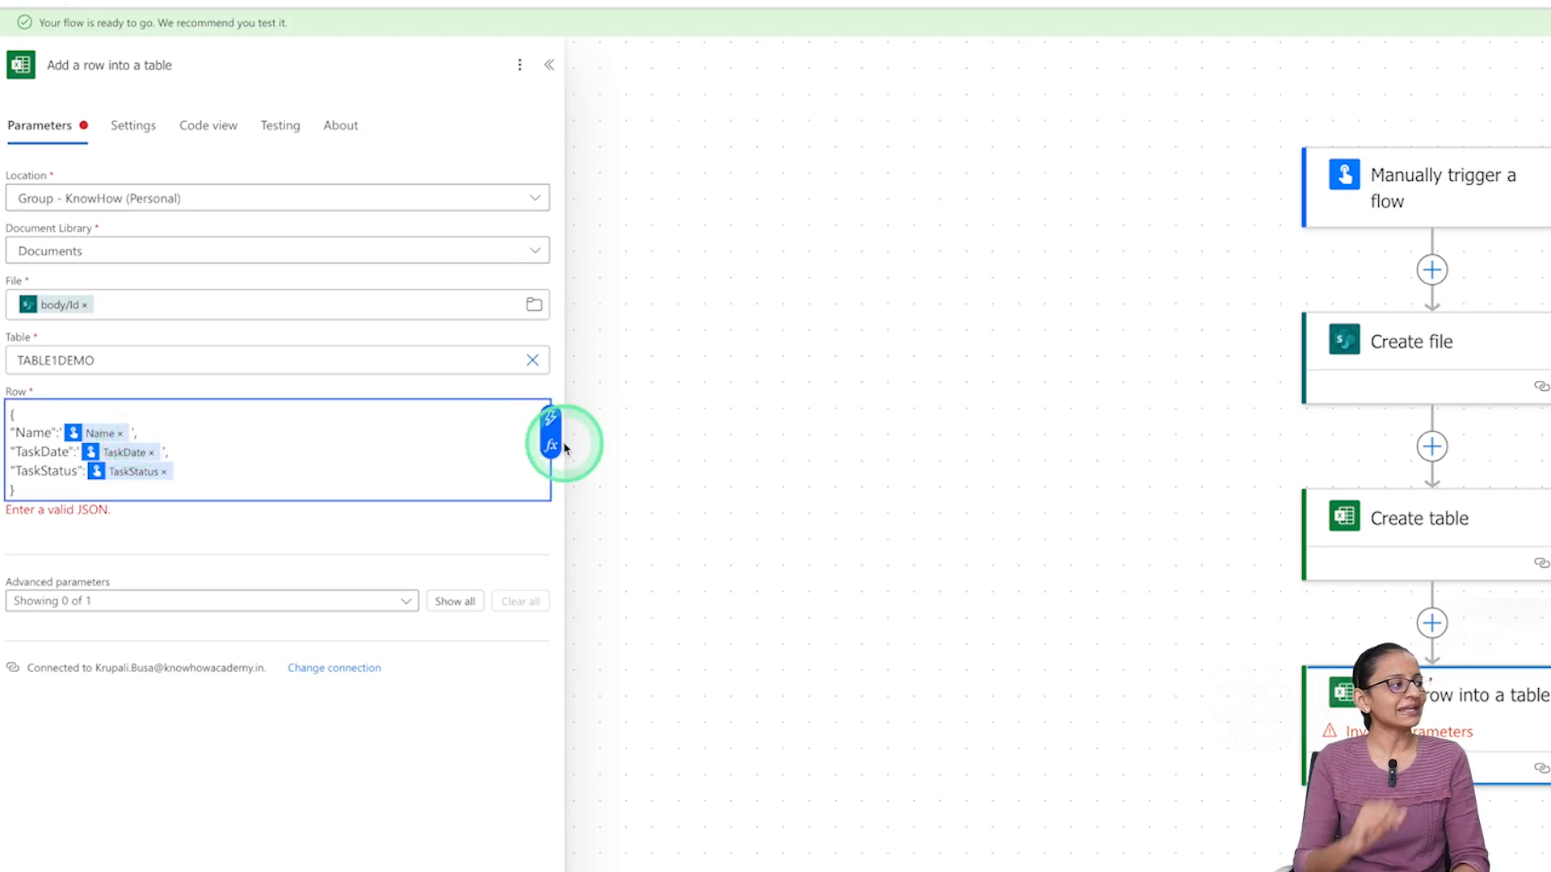
type("\"")
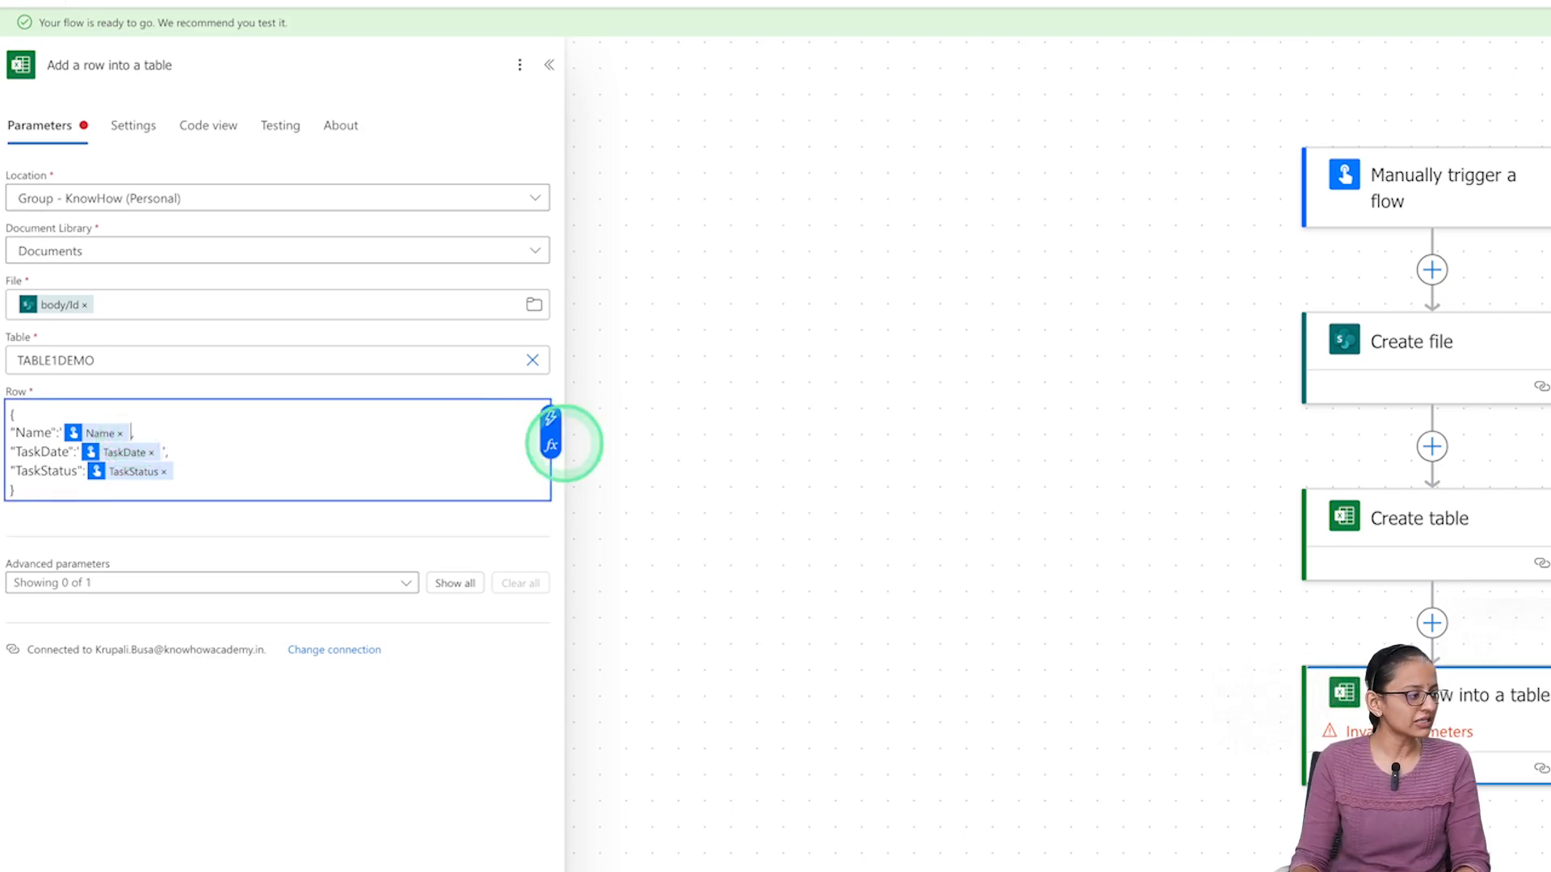
key("Left")
key("Left")
key("Left")
key("Left")
key("Left")
key("Right")
key("Right")
key("Right")
key("Right")
key("BackSpace")
type("\"")
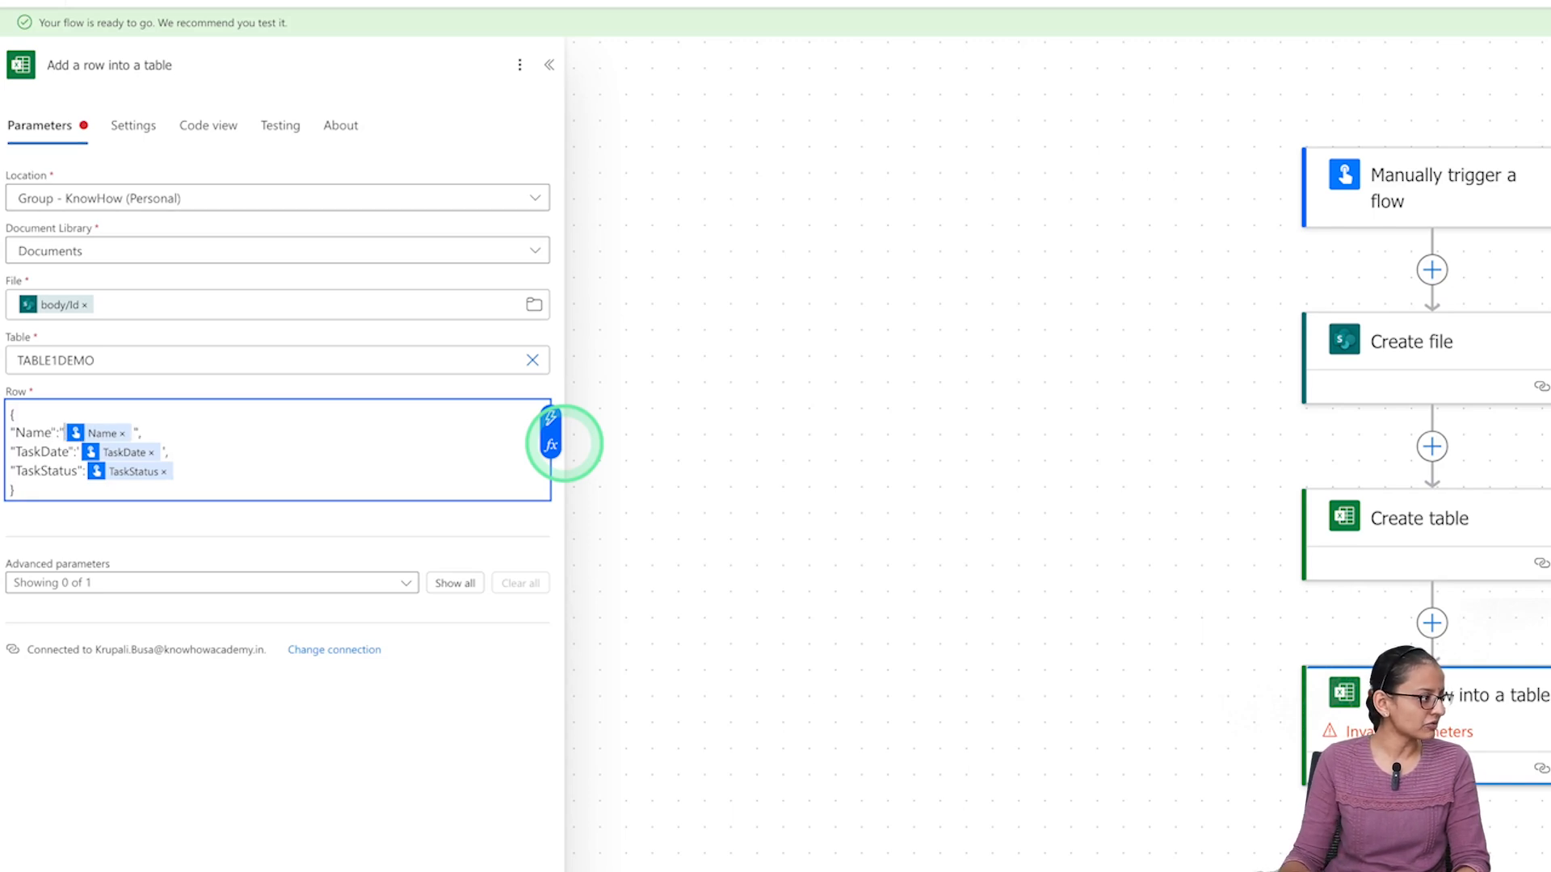
Remove the single quotes around the TaskDate value in the Row JSON
left_click(170, 450)
key("BackSpace")
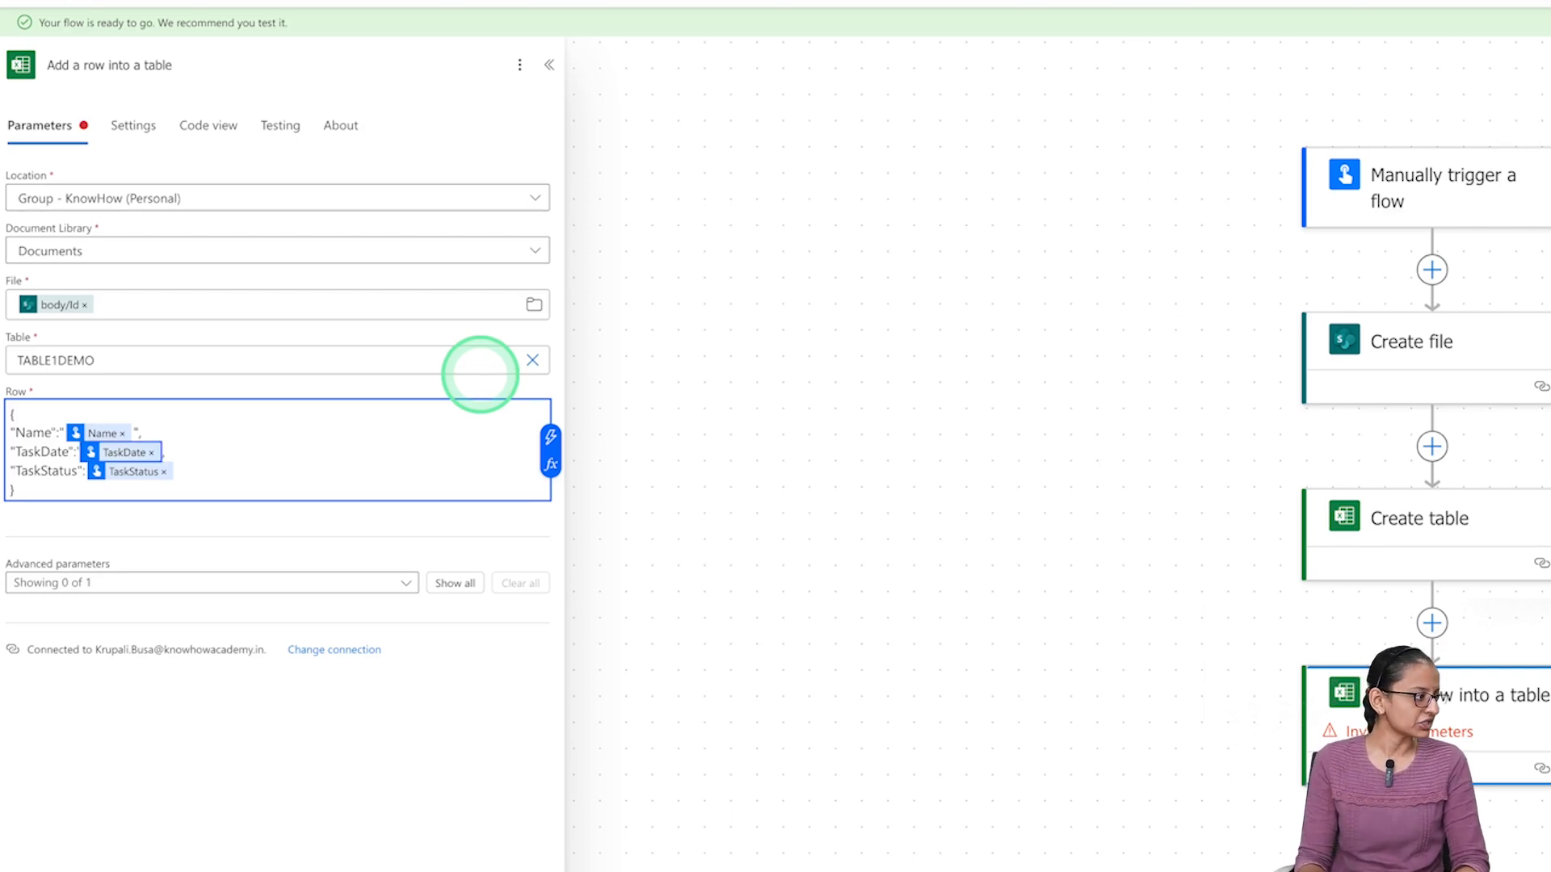
key("Delete")
key("Right")
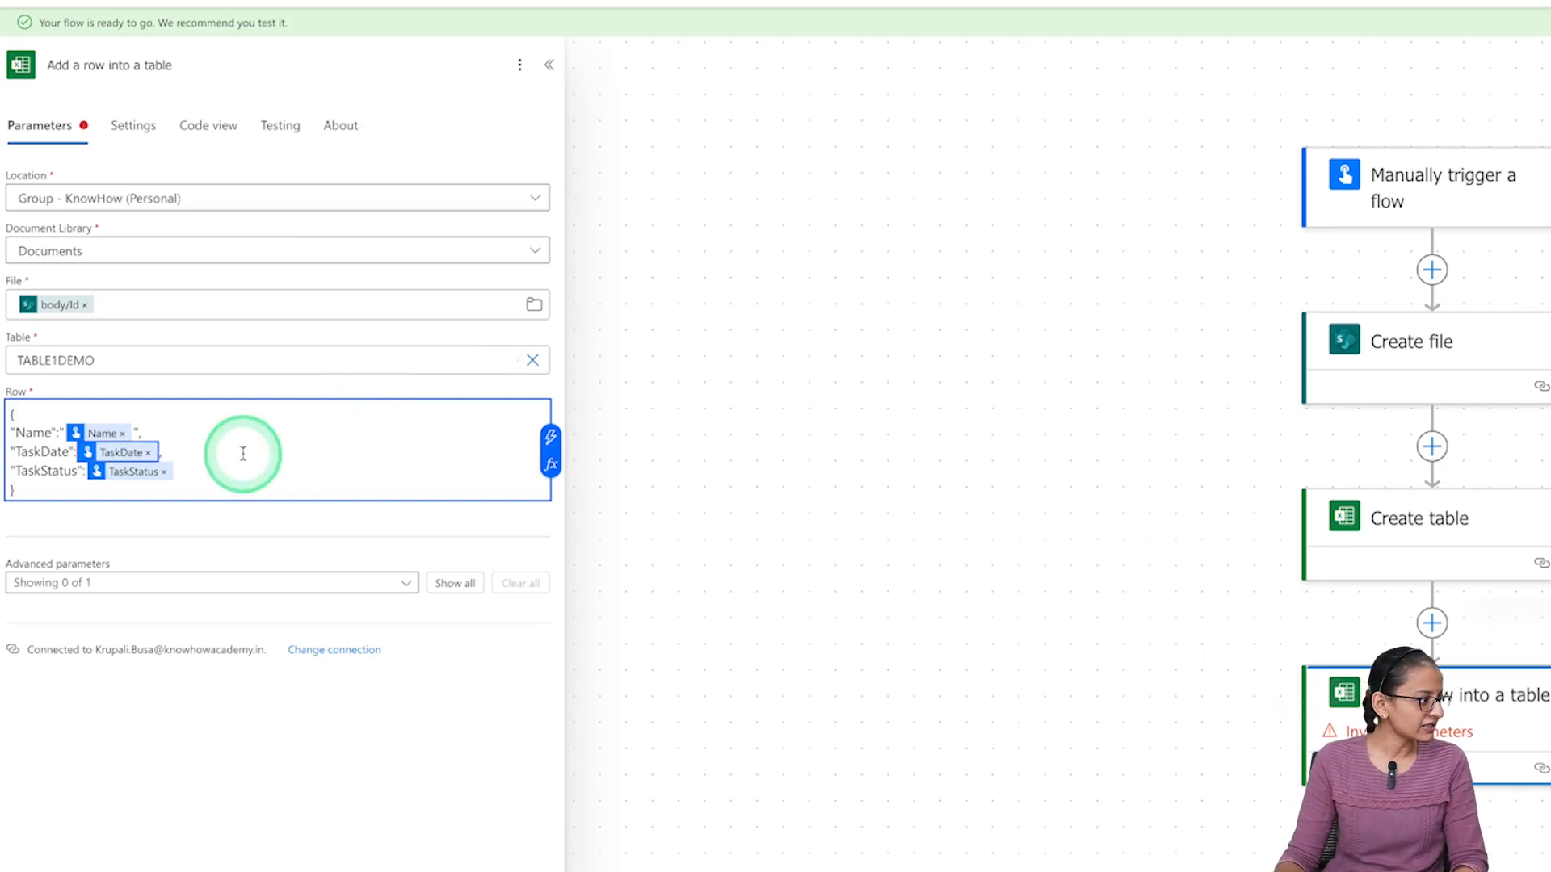
Wrap the TaskStatus value in double quotes in the Row JSON and save the flow
left_click(215, 466)
type("\":")
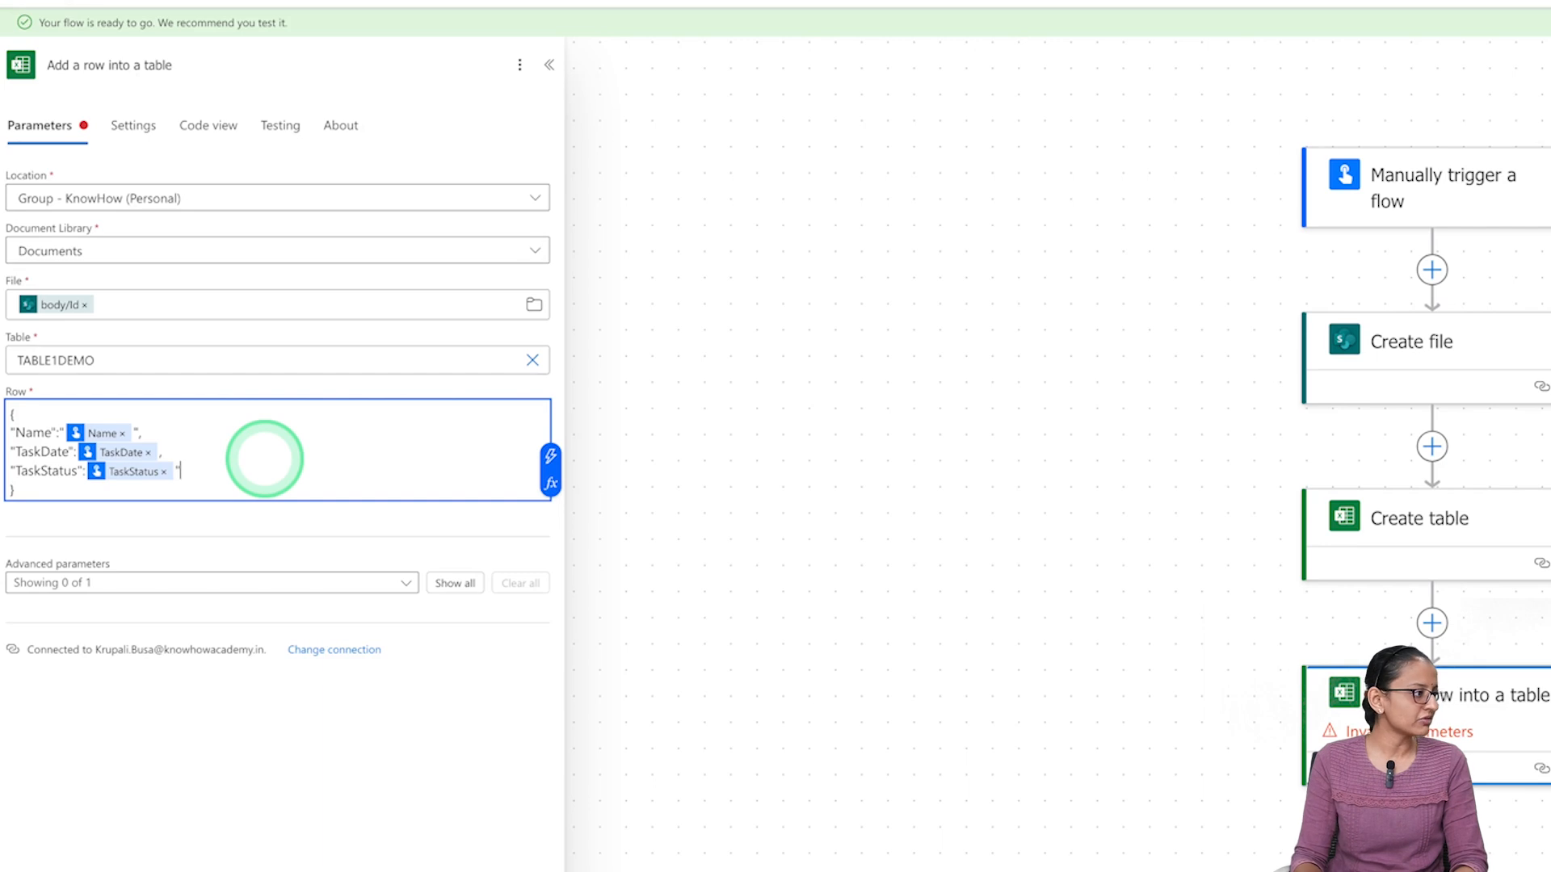
type("\"")
left_click(247, 519)
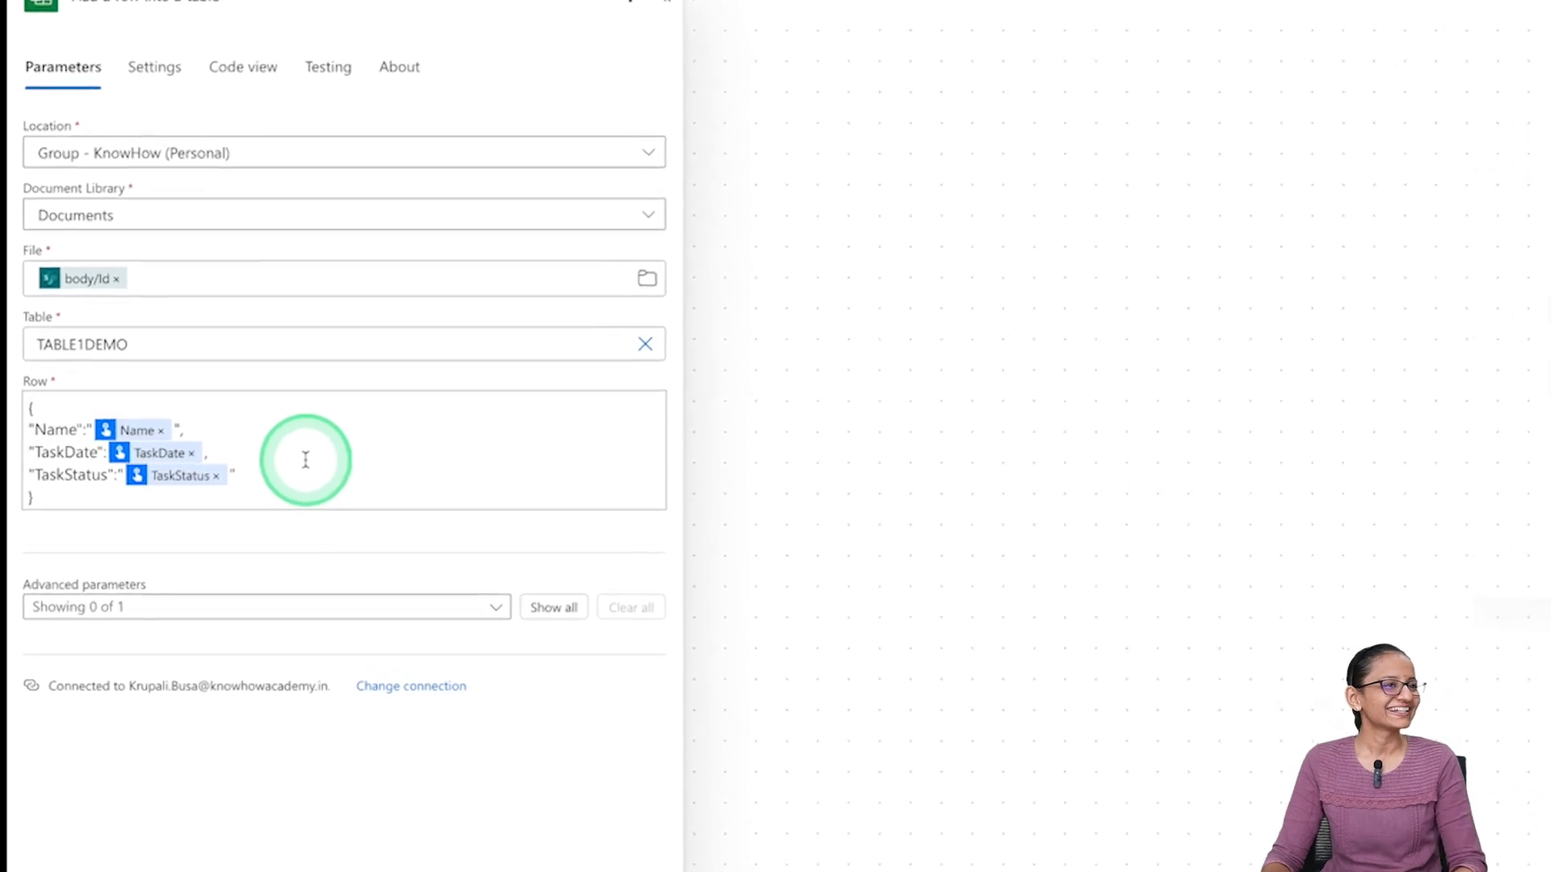
left_click(1528, 98)
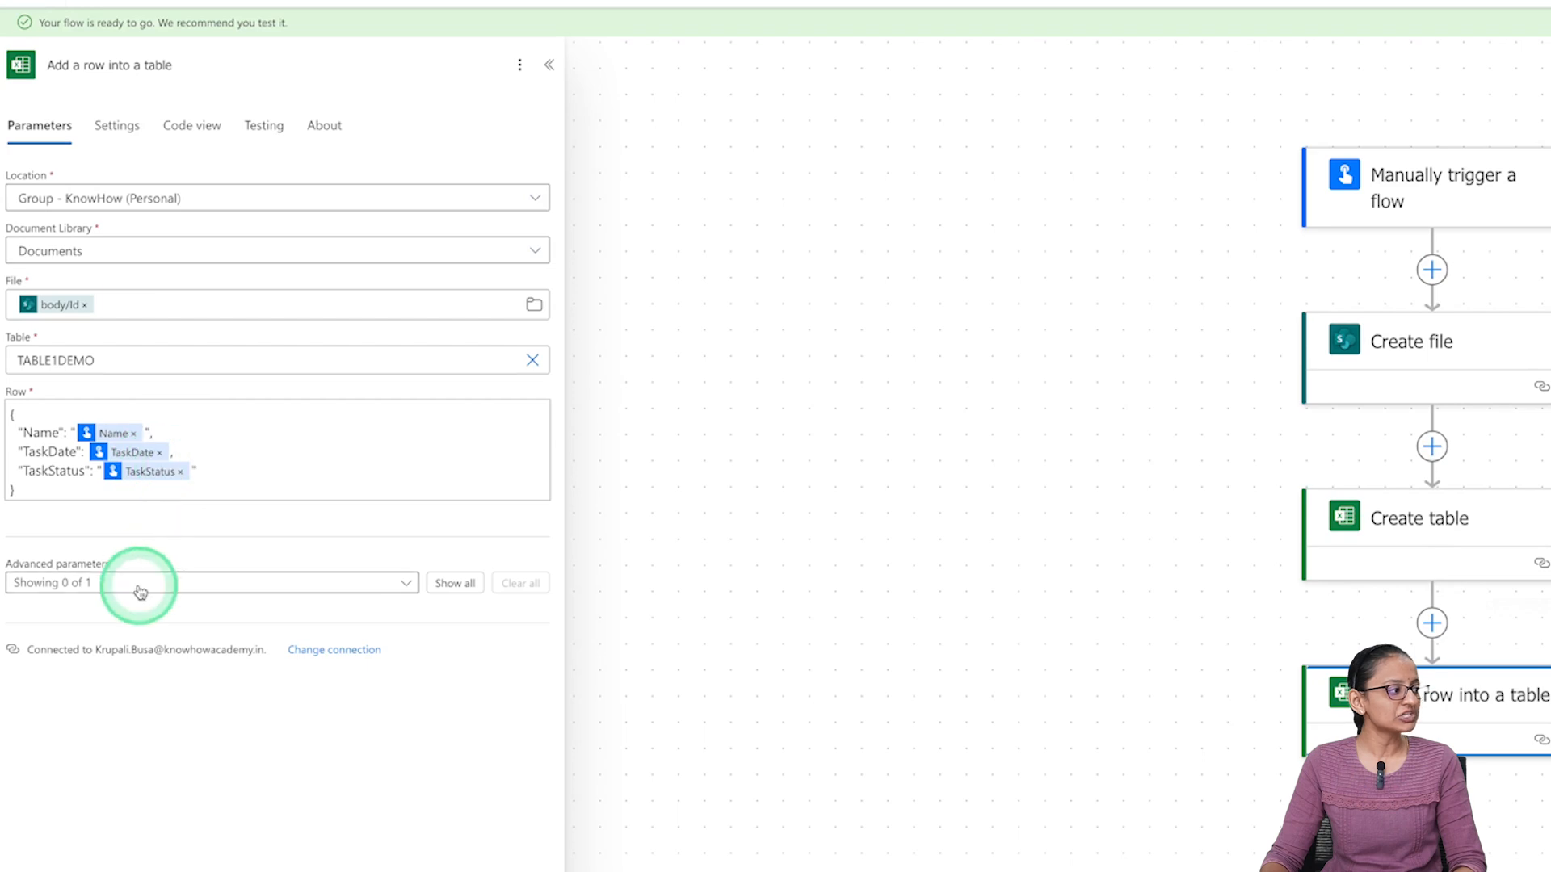
Add the DateTime Format advanced parameter to the Add a row into a table action and set it to ISO 8601
left_click(139, 590)
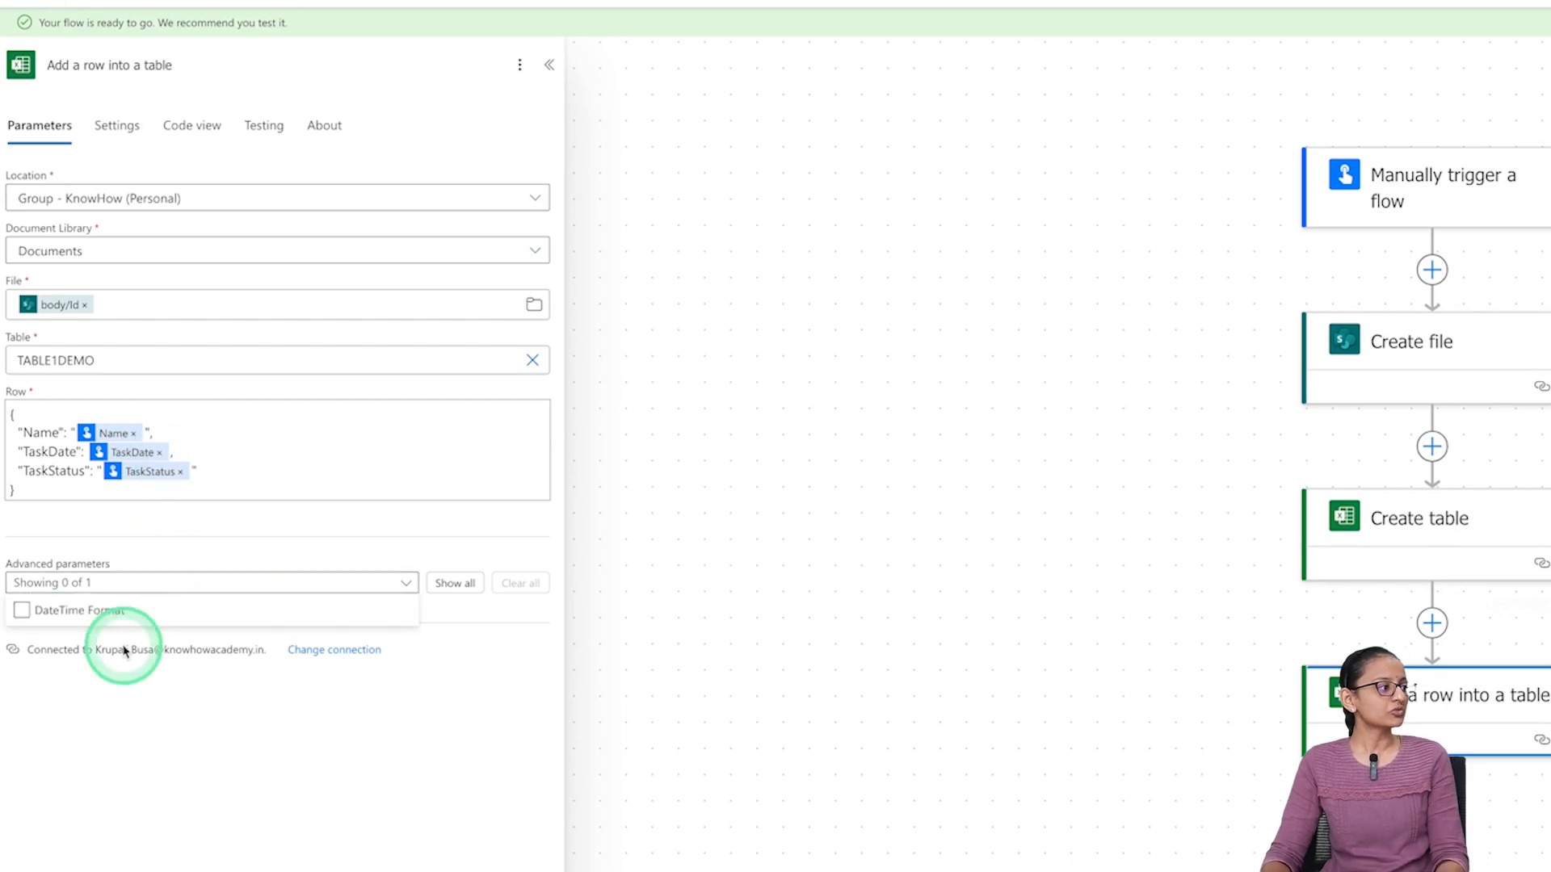
left_click(110, 619)
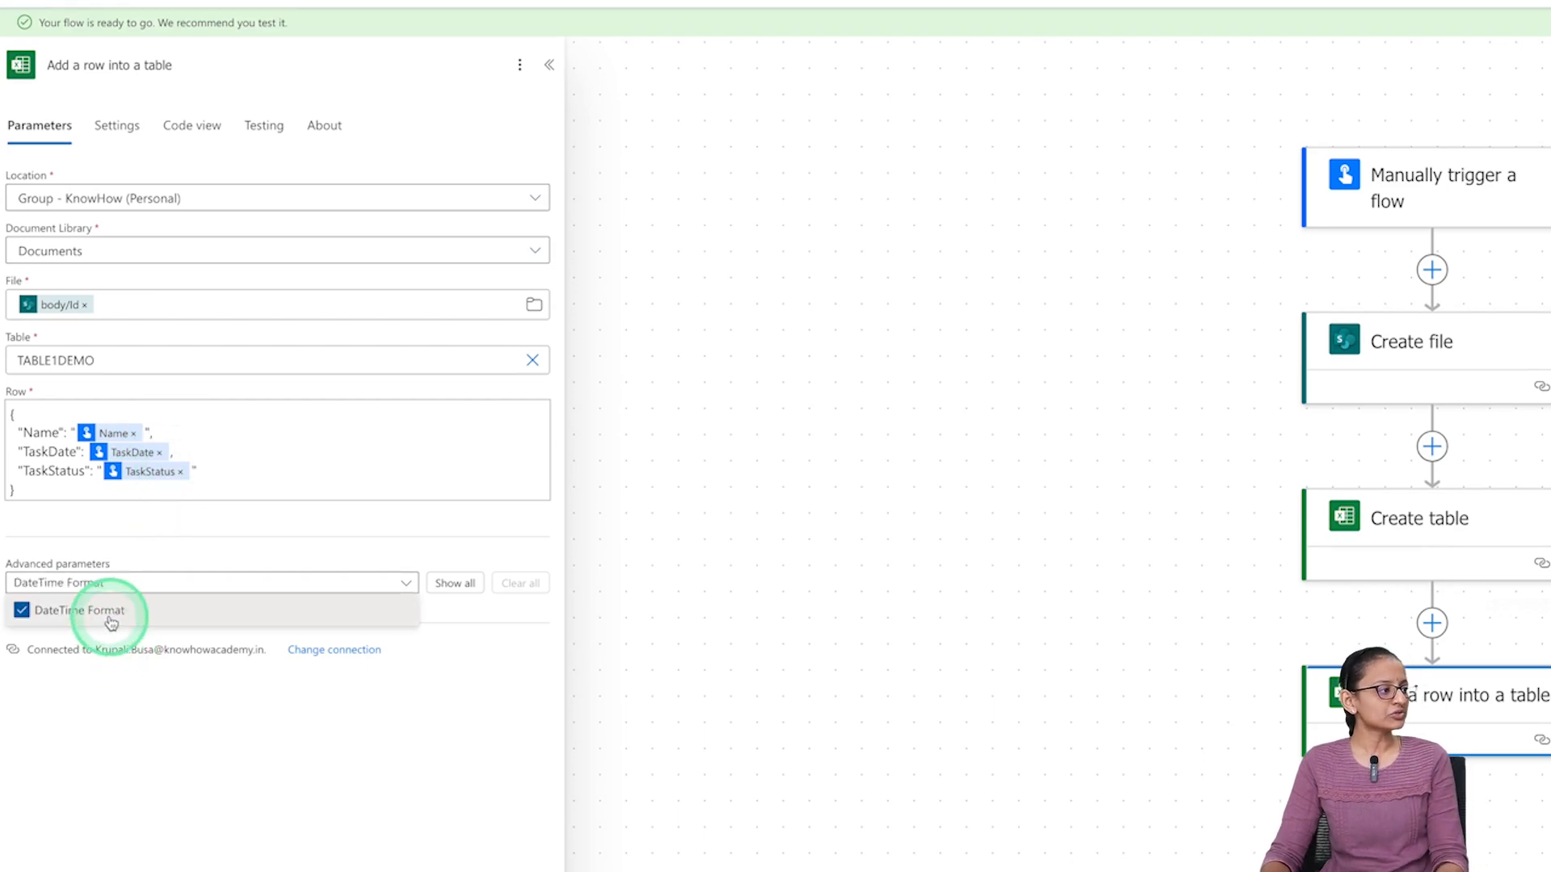
left_click(313, 746)
left_click(139, 646)
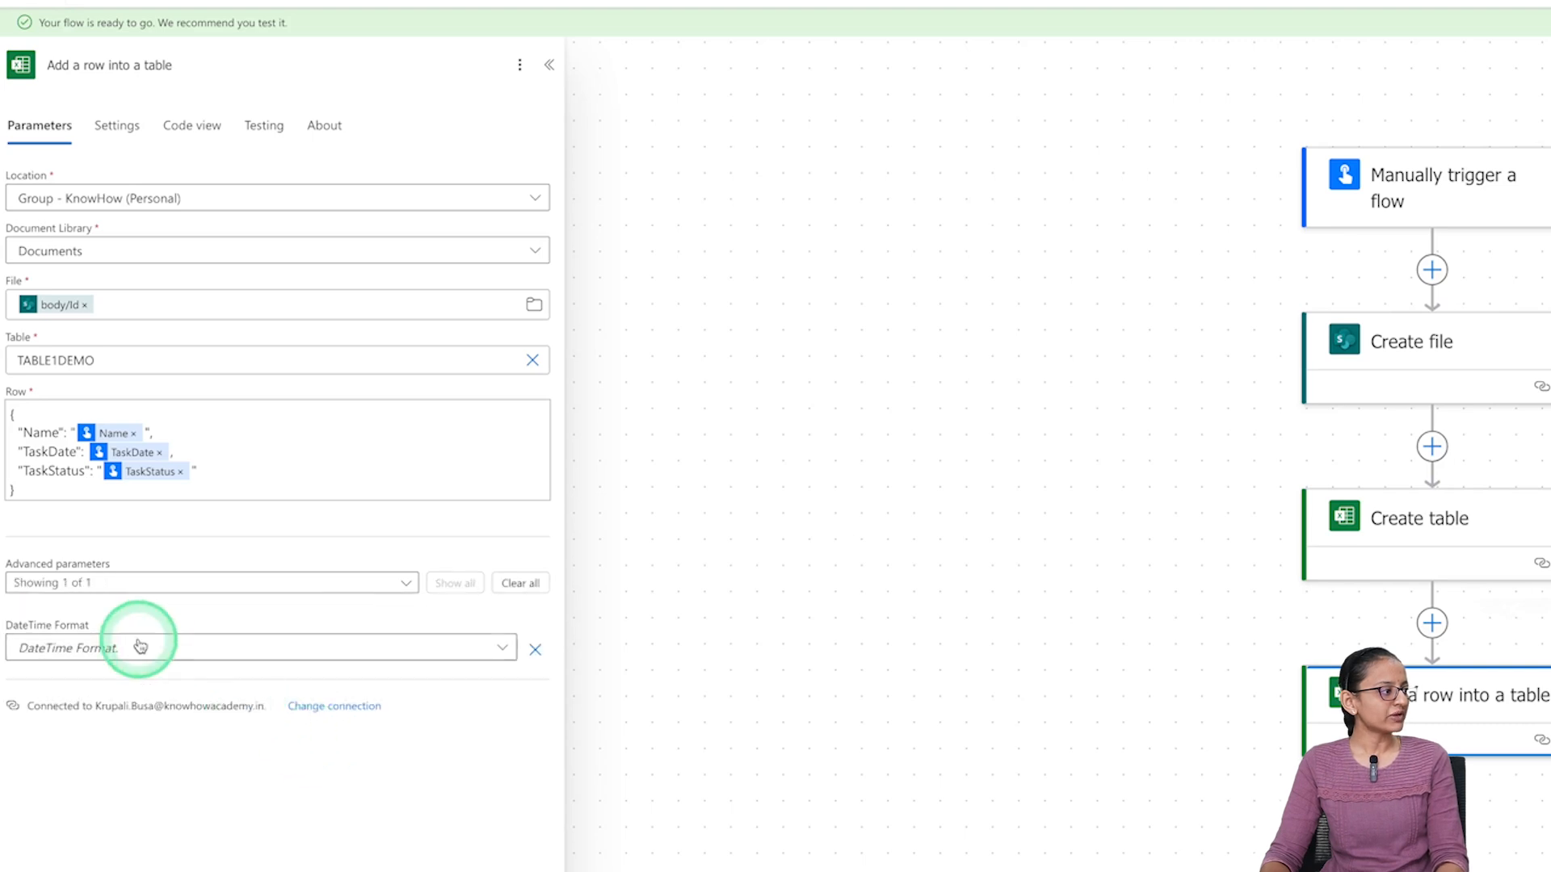
left_click(156, 585)
left_click(147, 657)
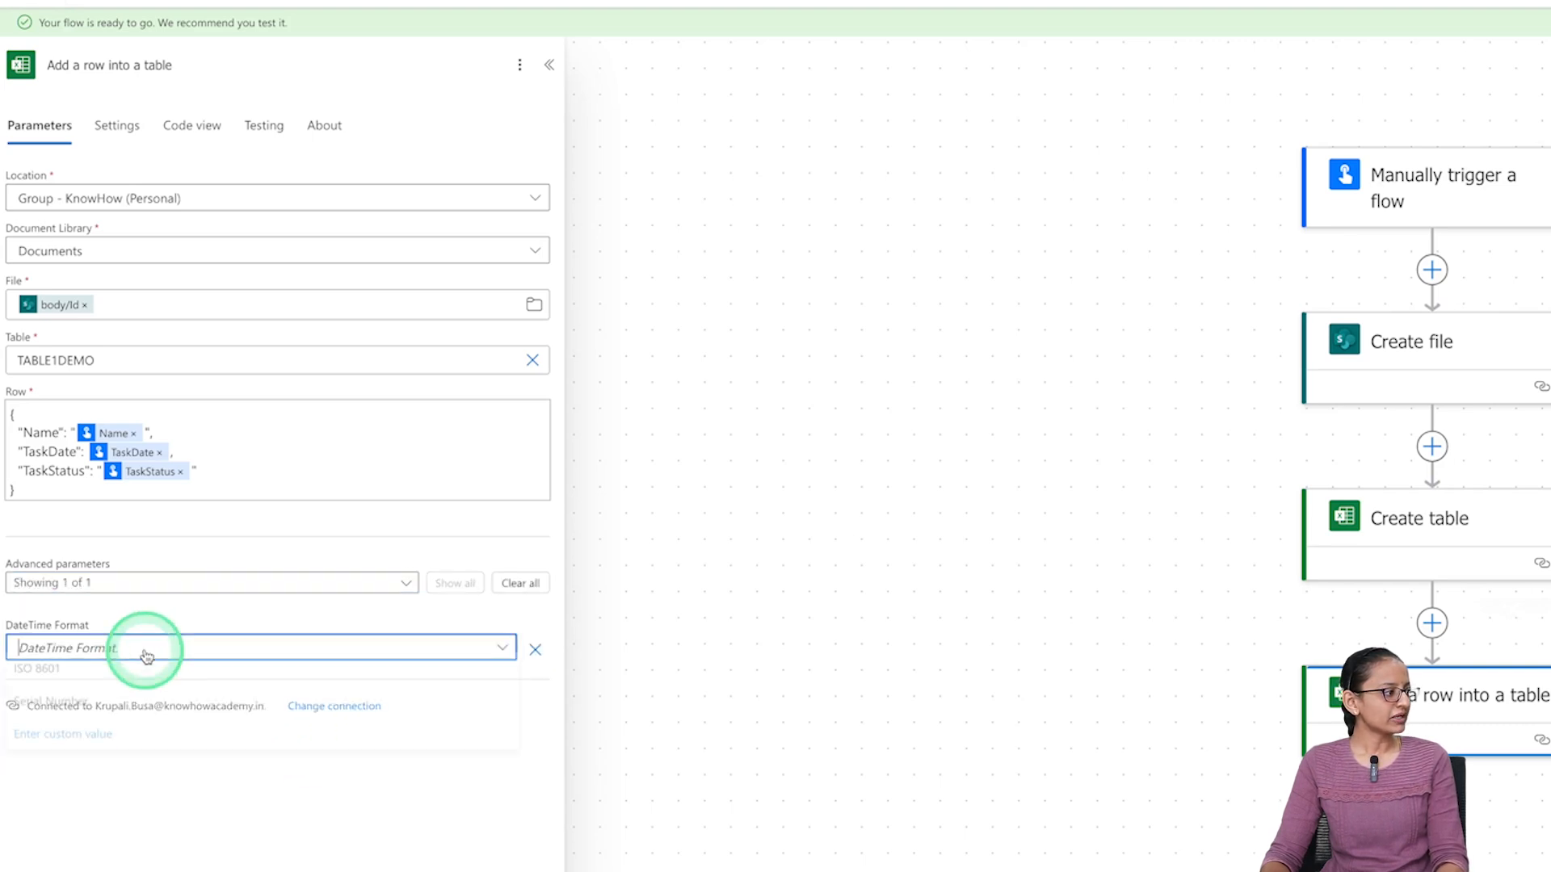
left_click(92, 680)
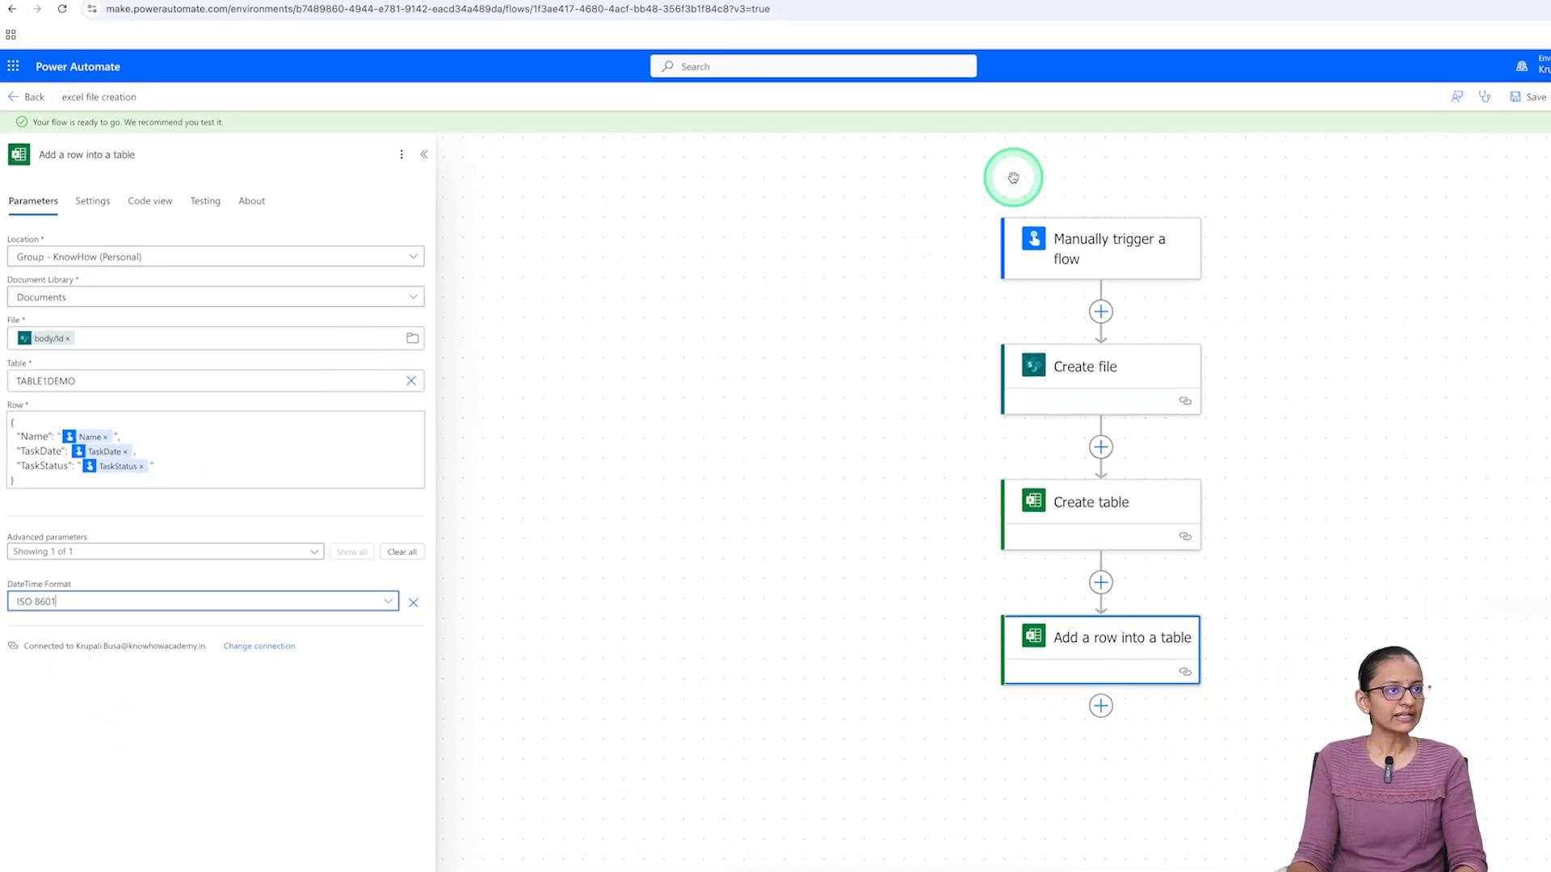
Save the flow and check the contents of the Youtube Data folder in SharePoint before returning to the Power Automate flow
left_click(1543, 95)
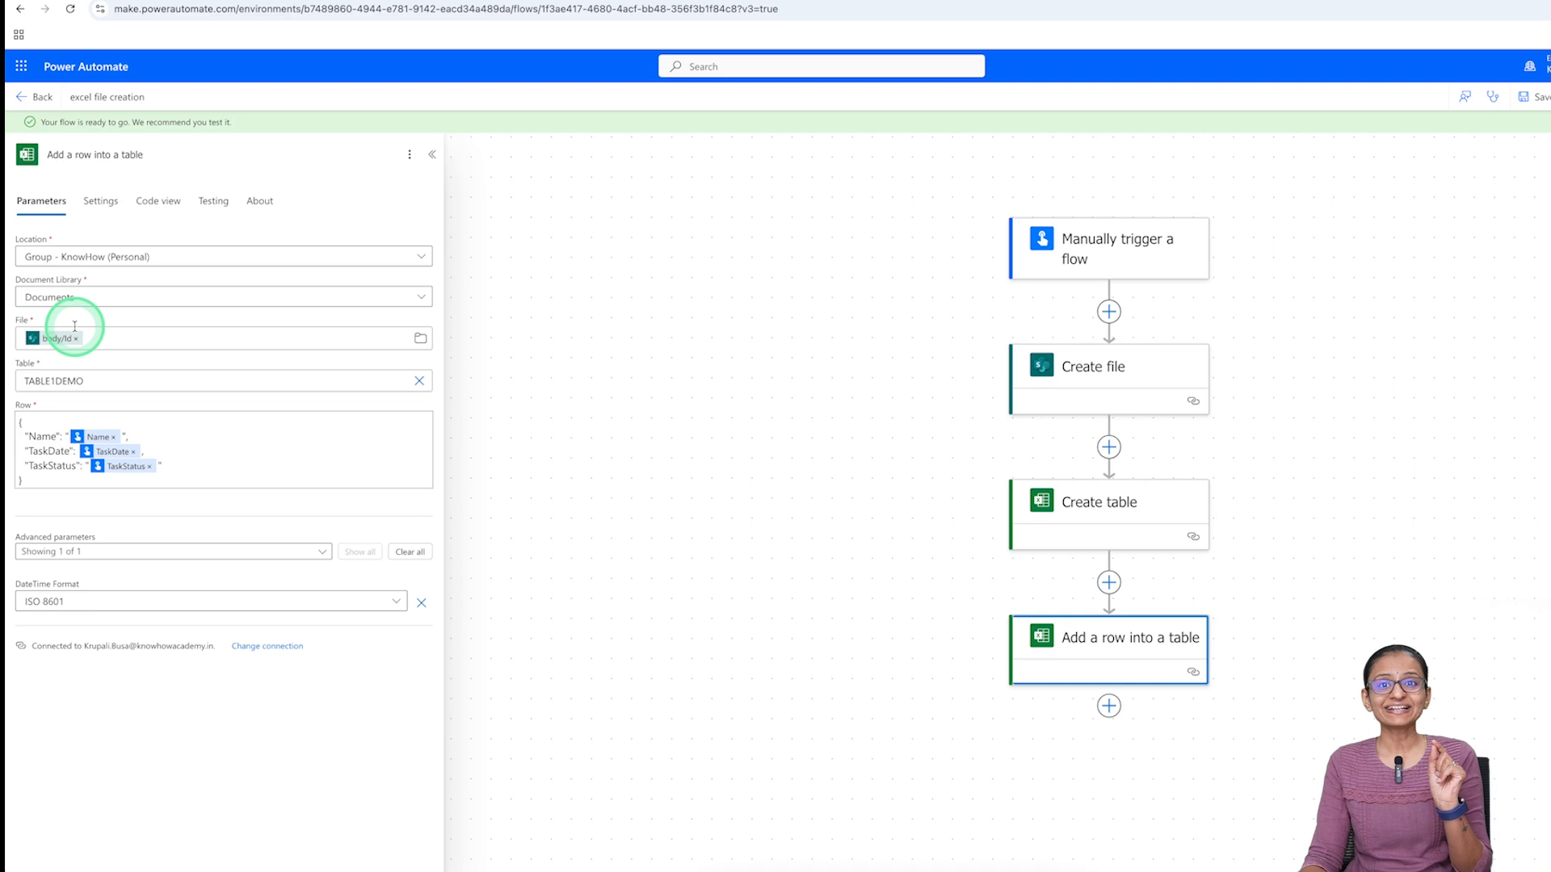
left_click(456, 0)
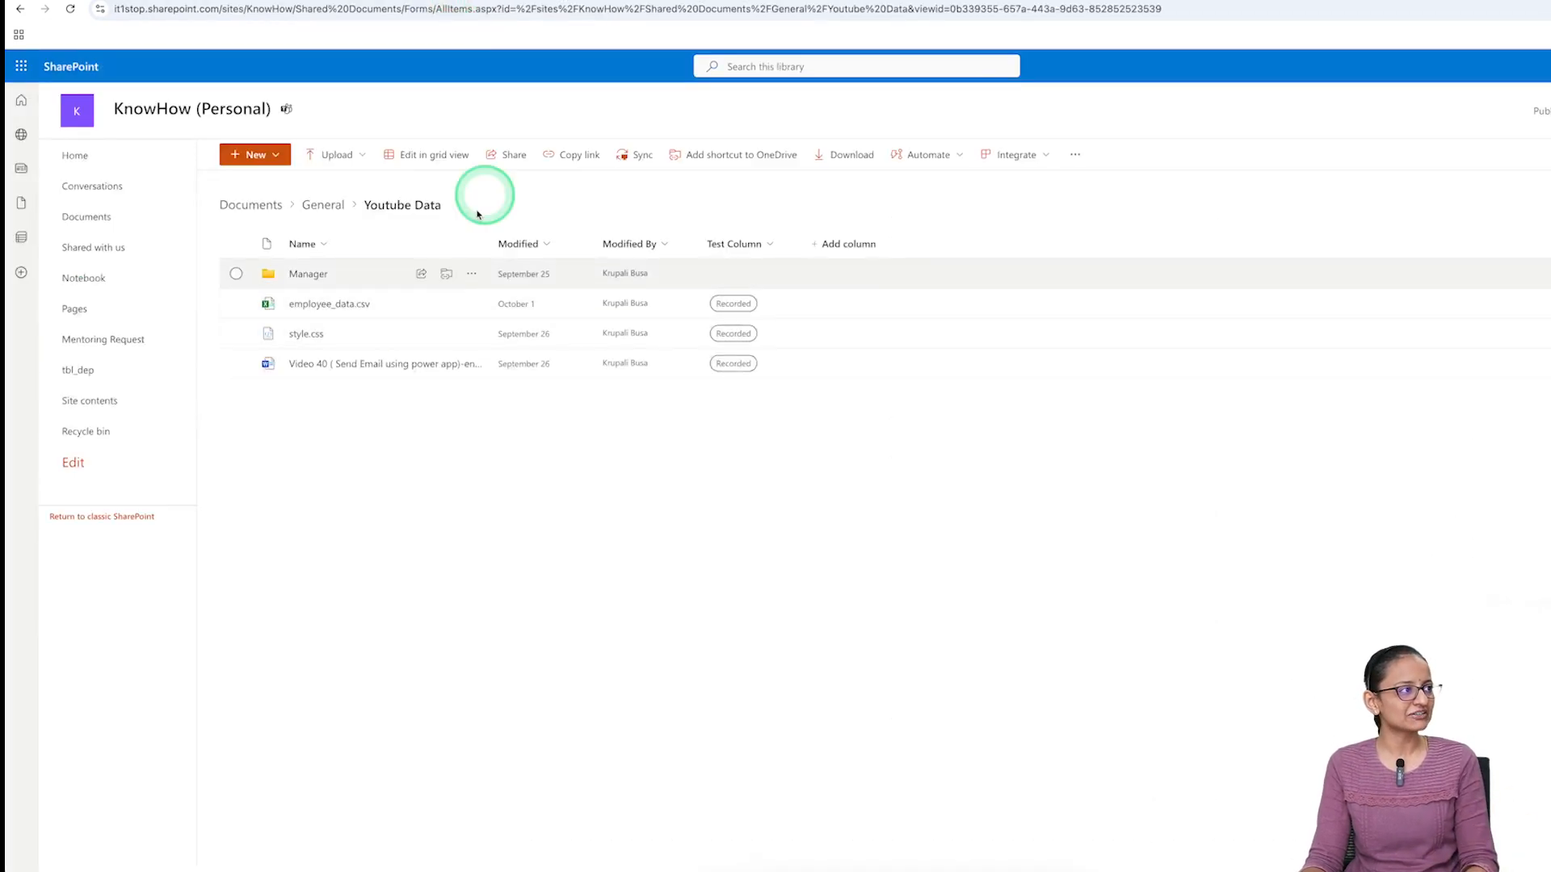
left_click(630, 1)
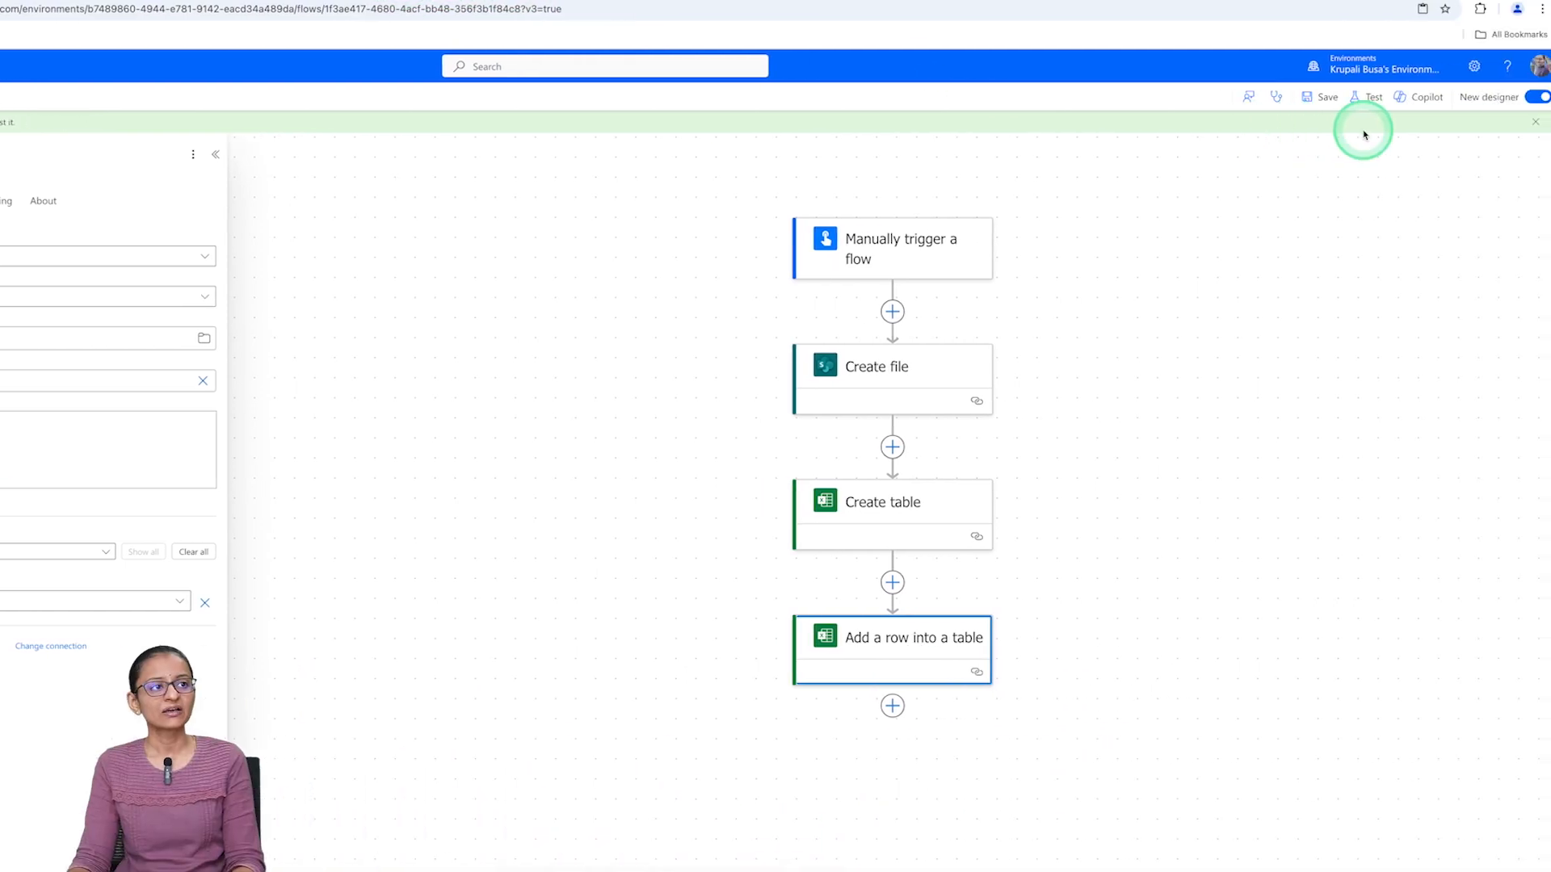
Start a manual test of the saved flow
left_click(1359, 110)
left_click(1331, 133)
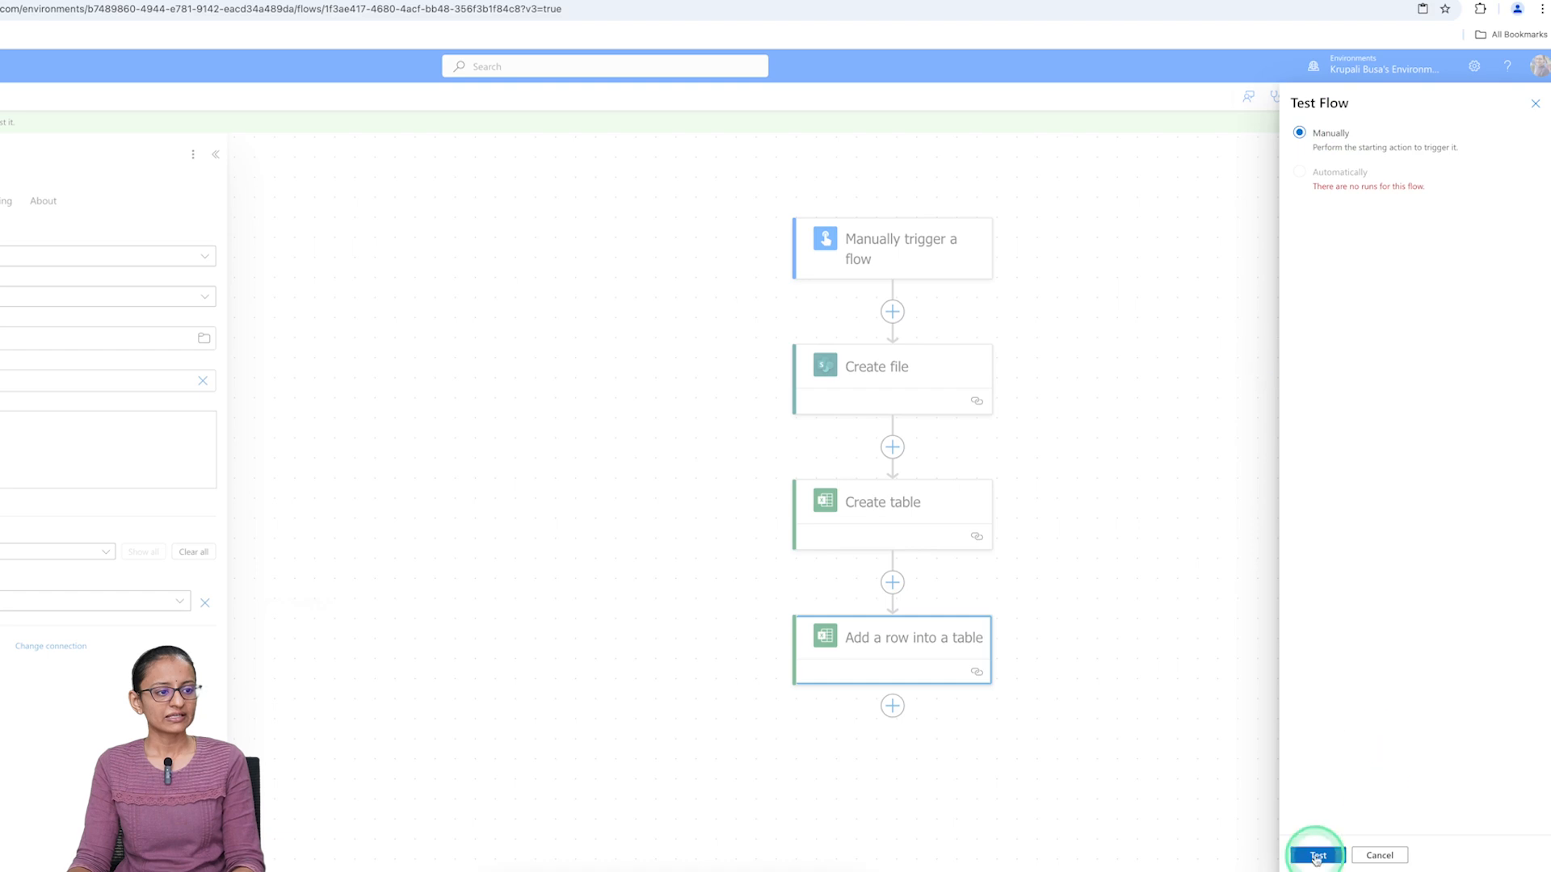
left_click(1316, 858)
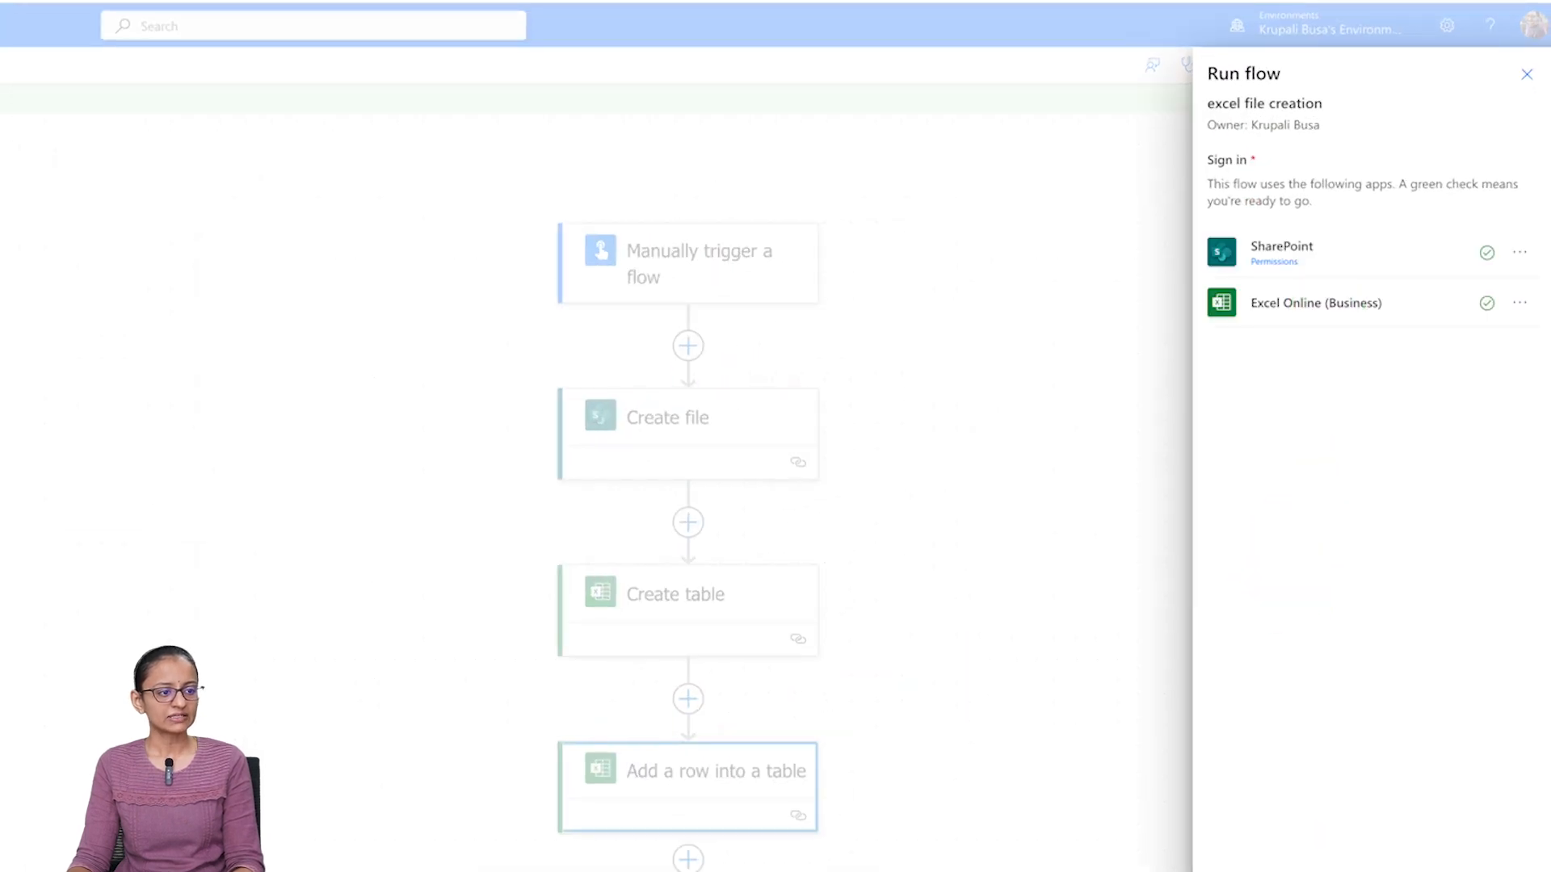
Run the flow with the person's first name as Name, TaskDate 2024-11-05 and TaskStatus Complete
left_click(1319, 221)
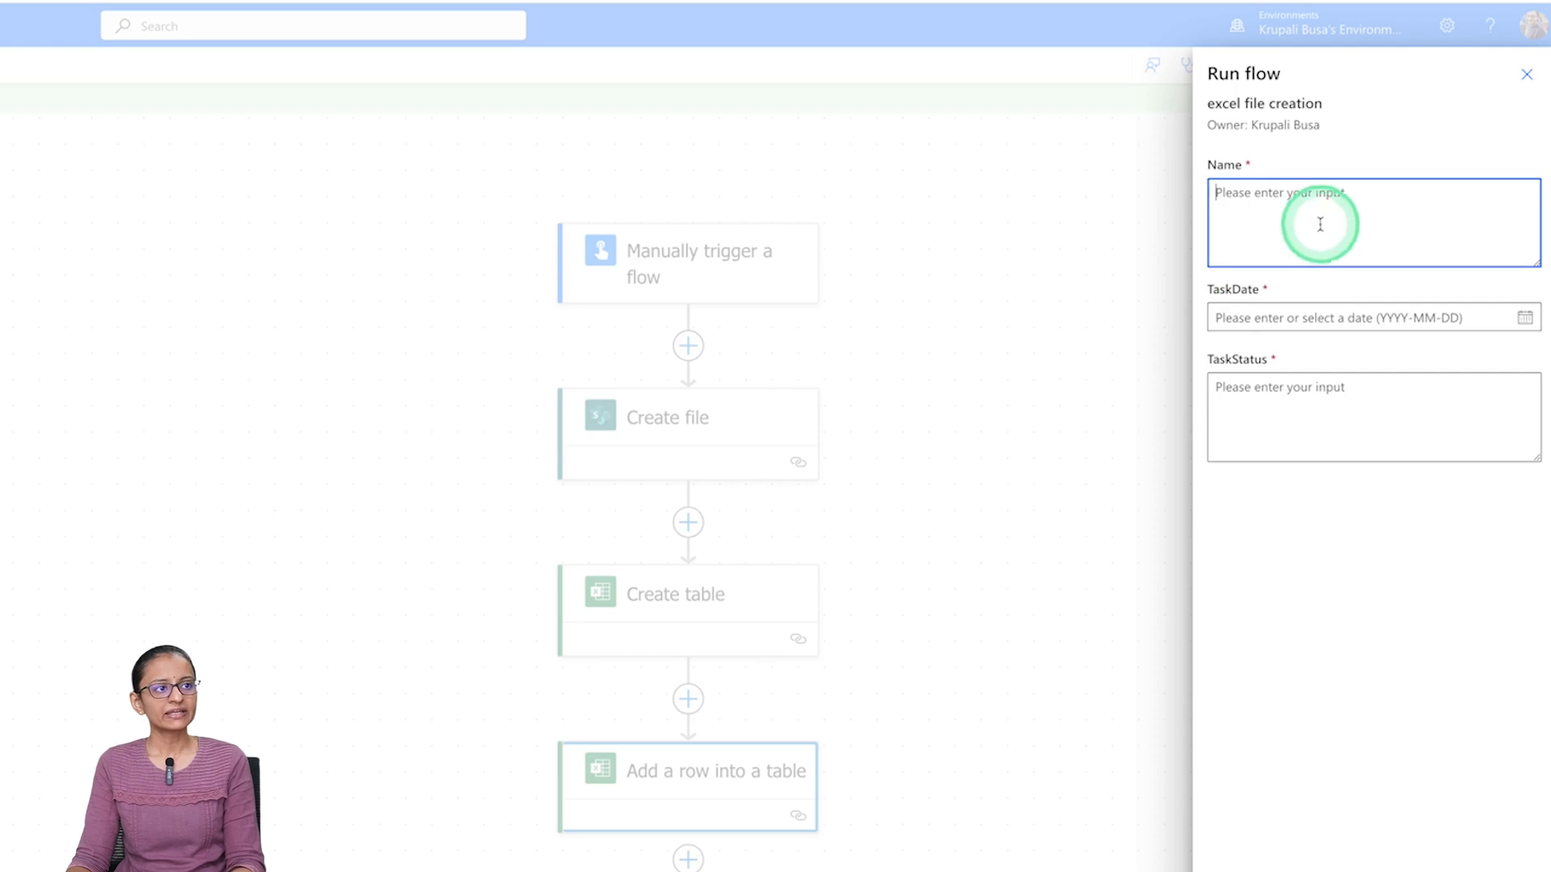
type("KRUPALI")
left_click(1526, 322)
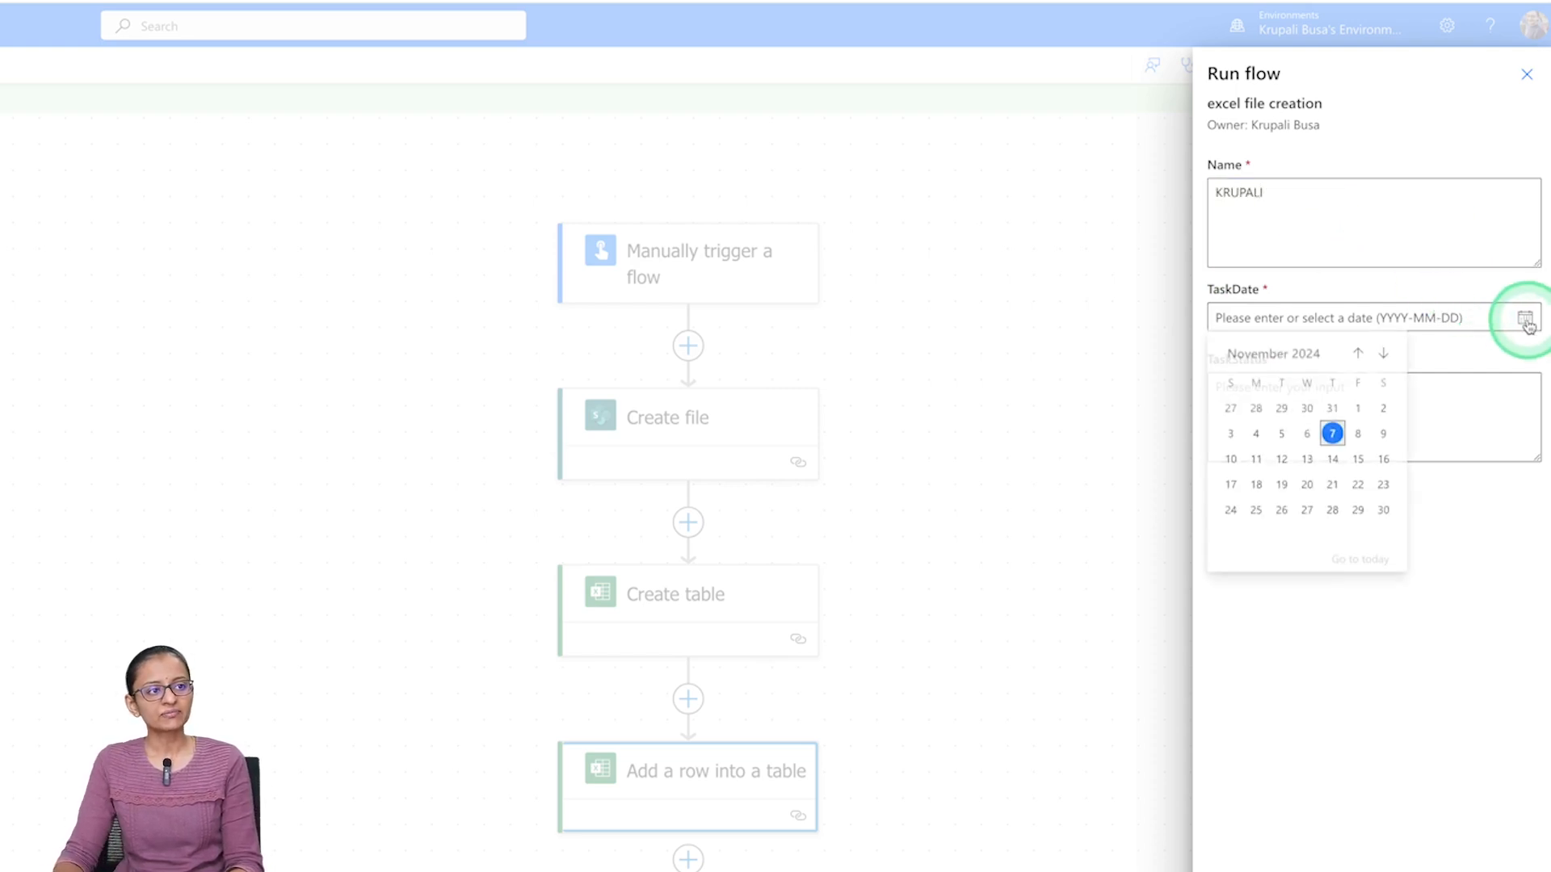
left_click(1282, 440)
left_click(1382, 418)
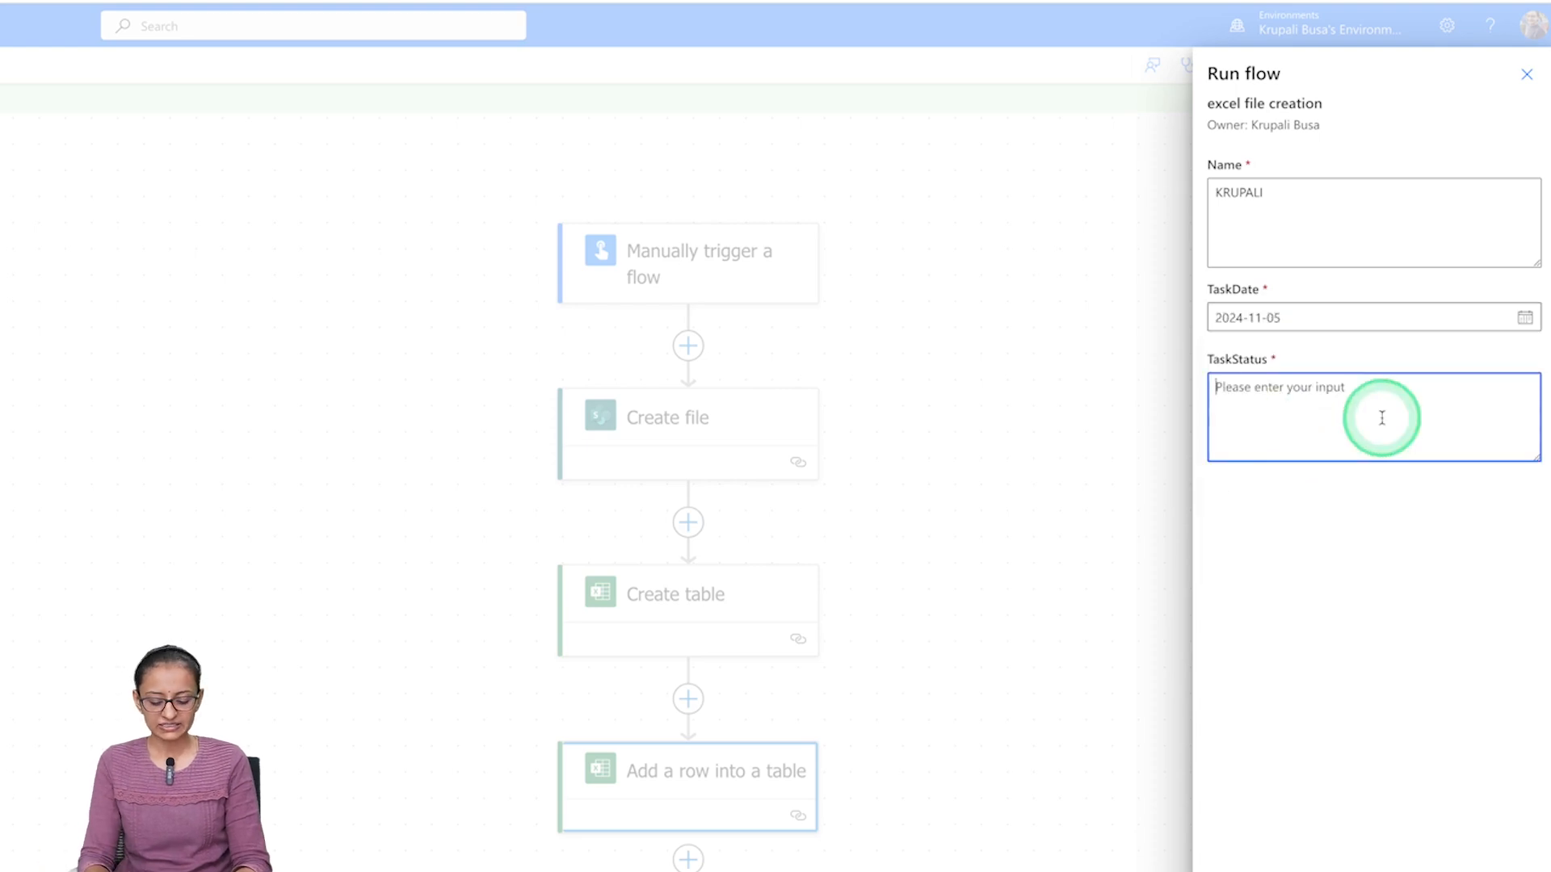
type("Complete")
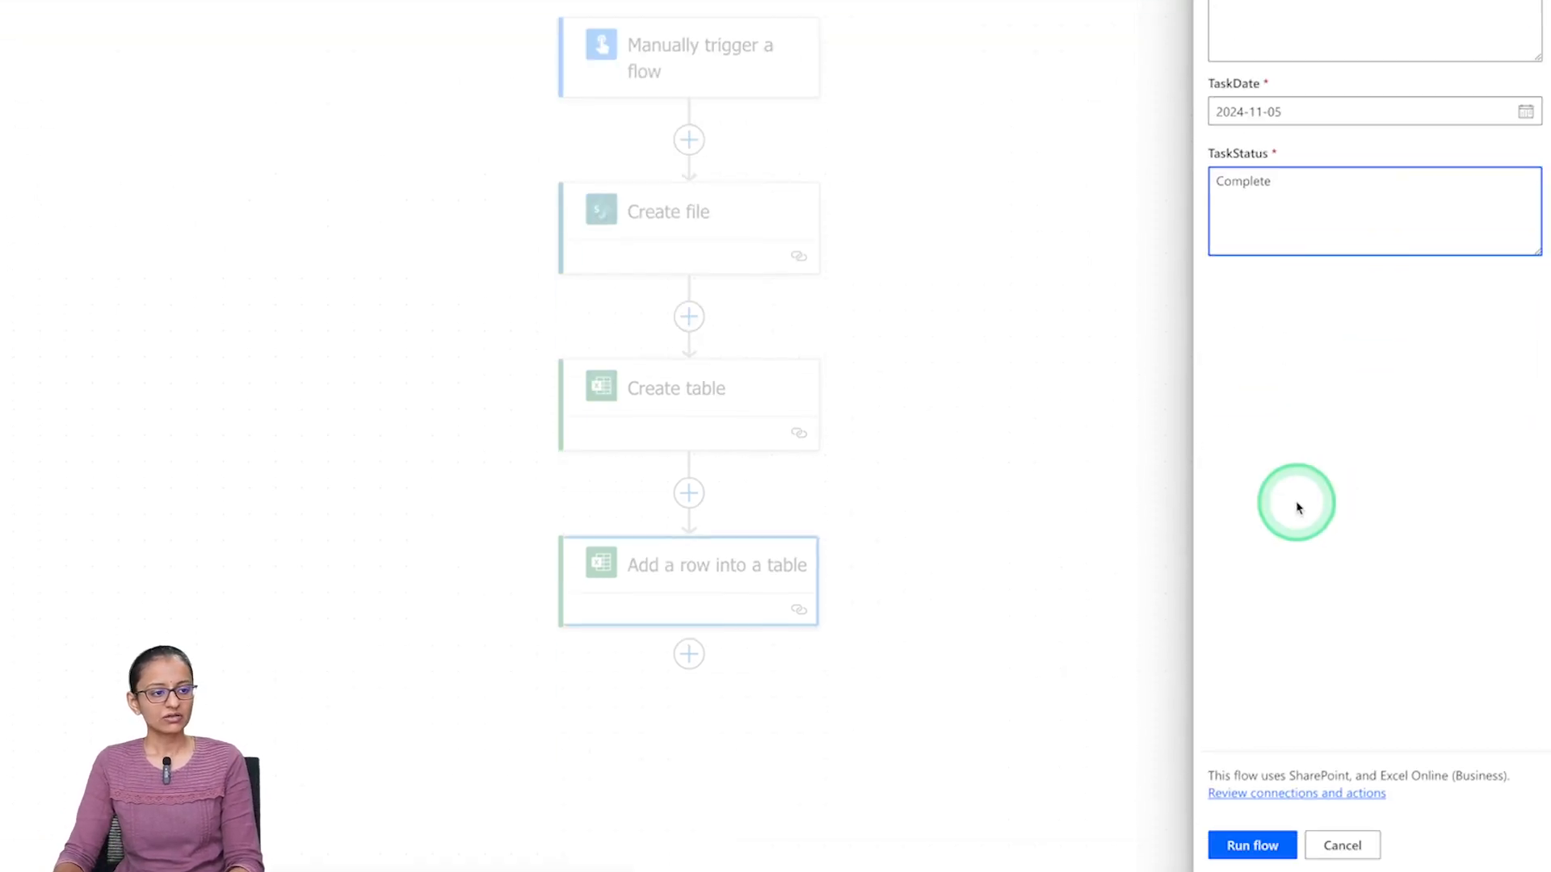
left_click(1246, 840)
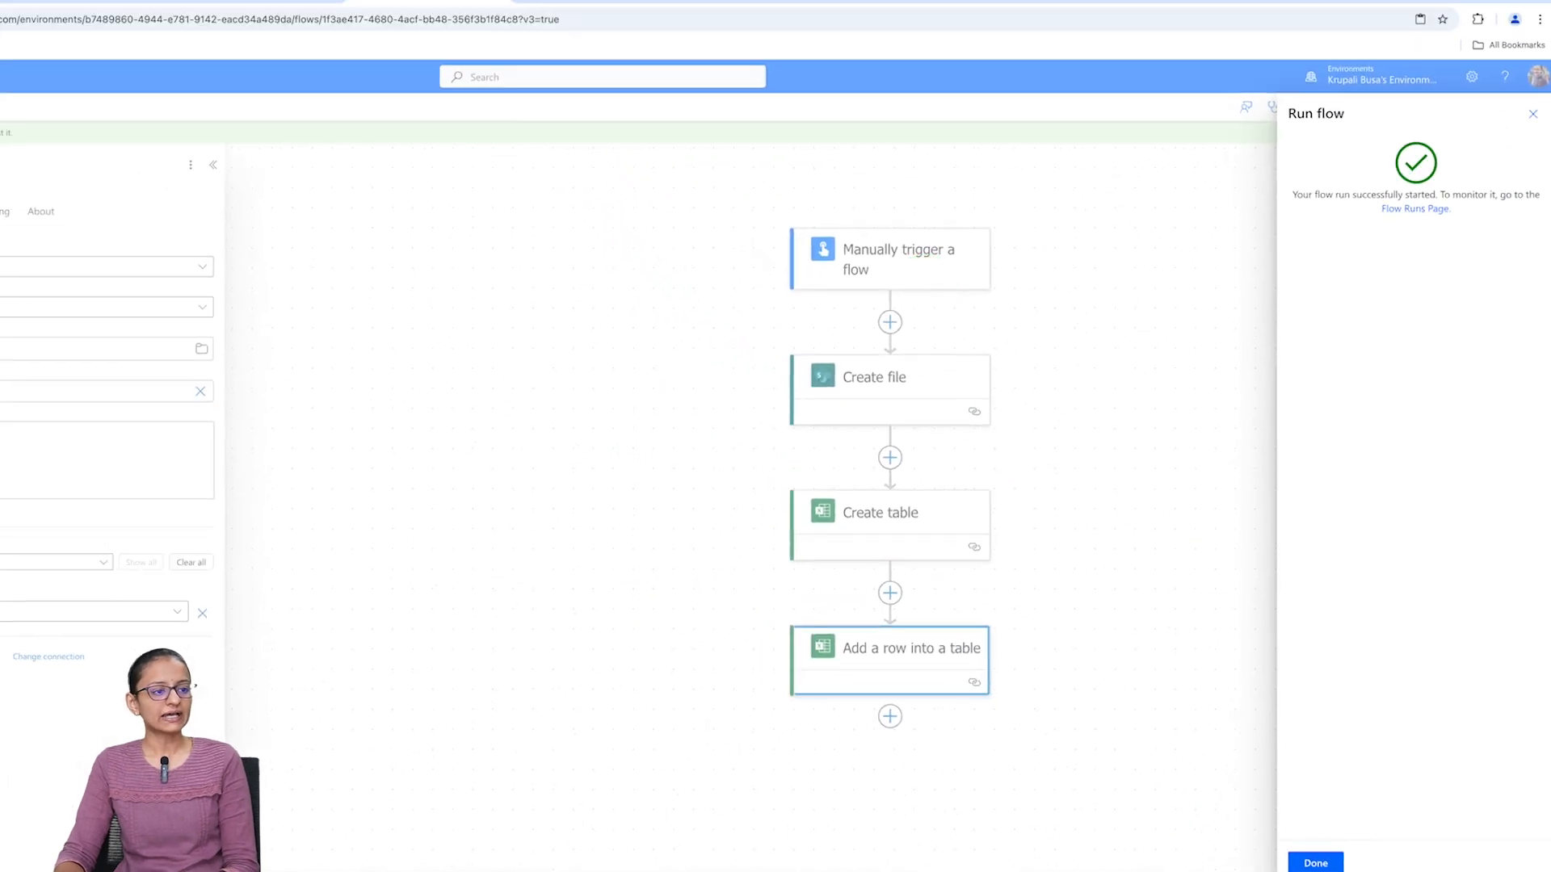
left_click(1315, 863)
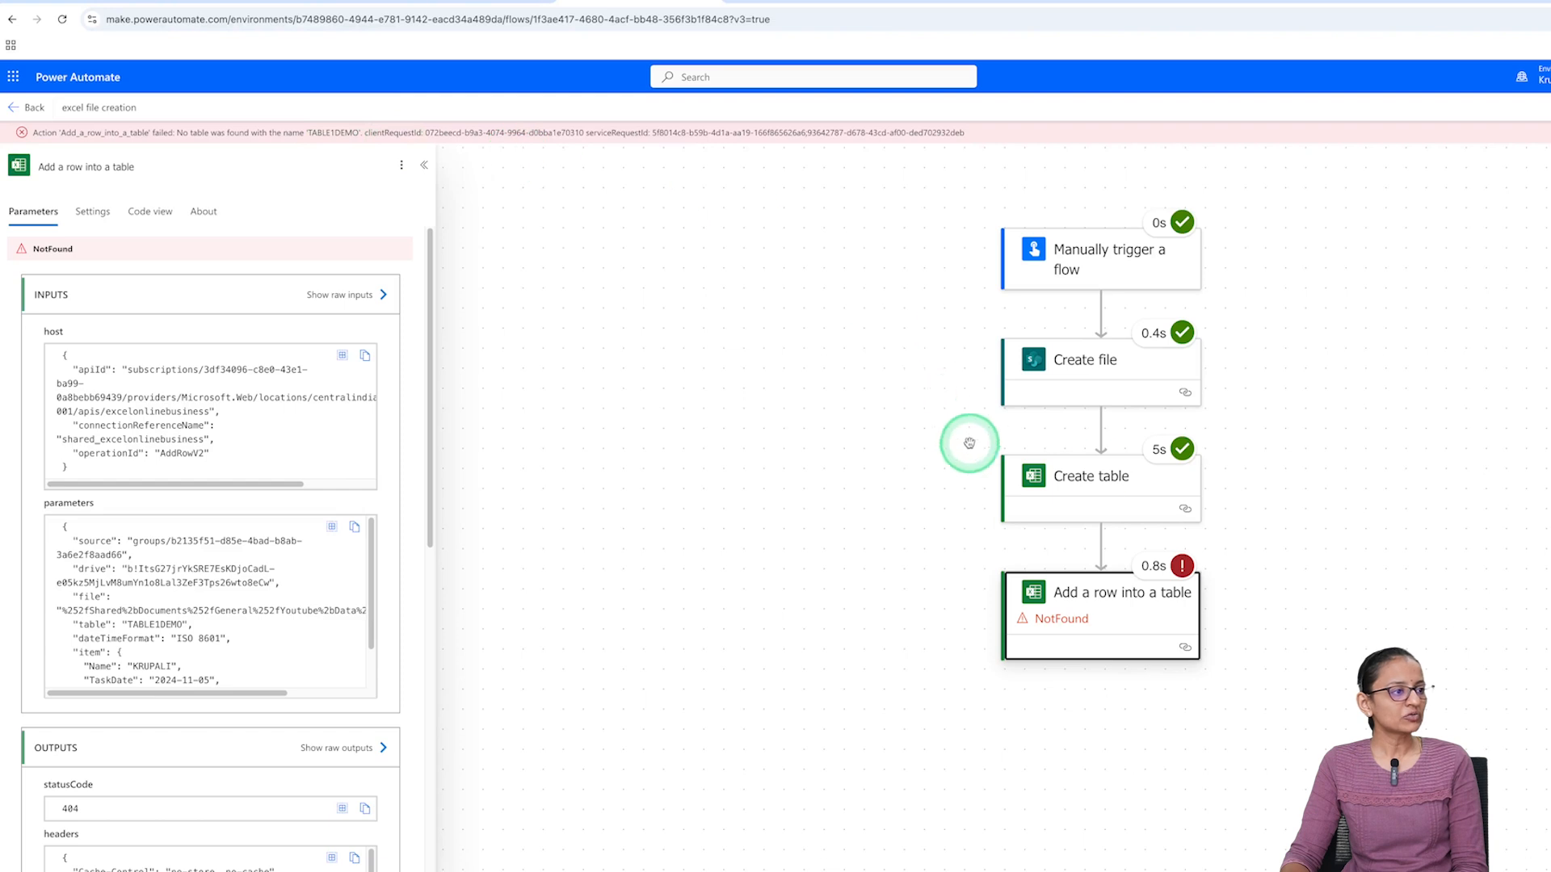
Inspect the Create table action in the run results and open the flow for editing
left_click(1108, 477)
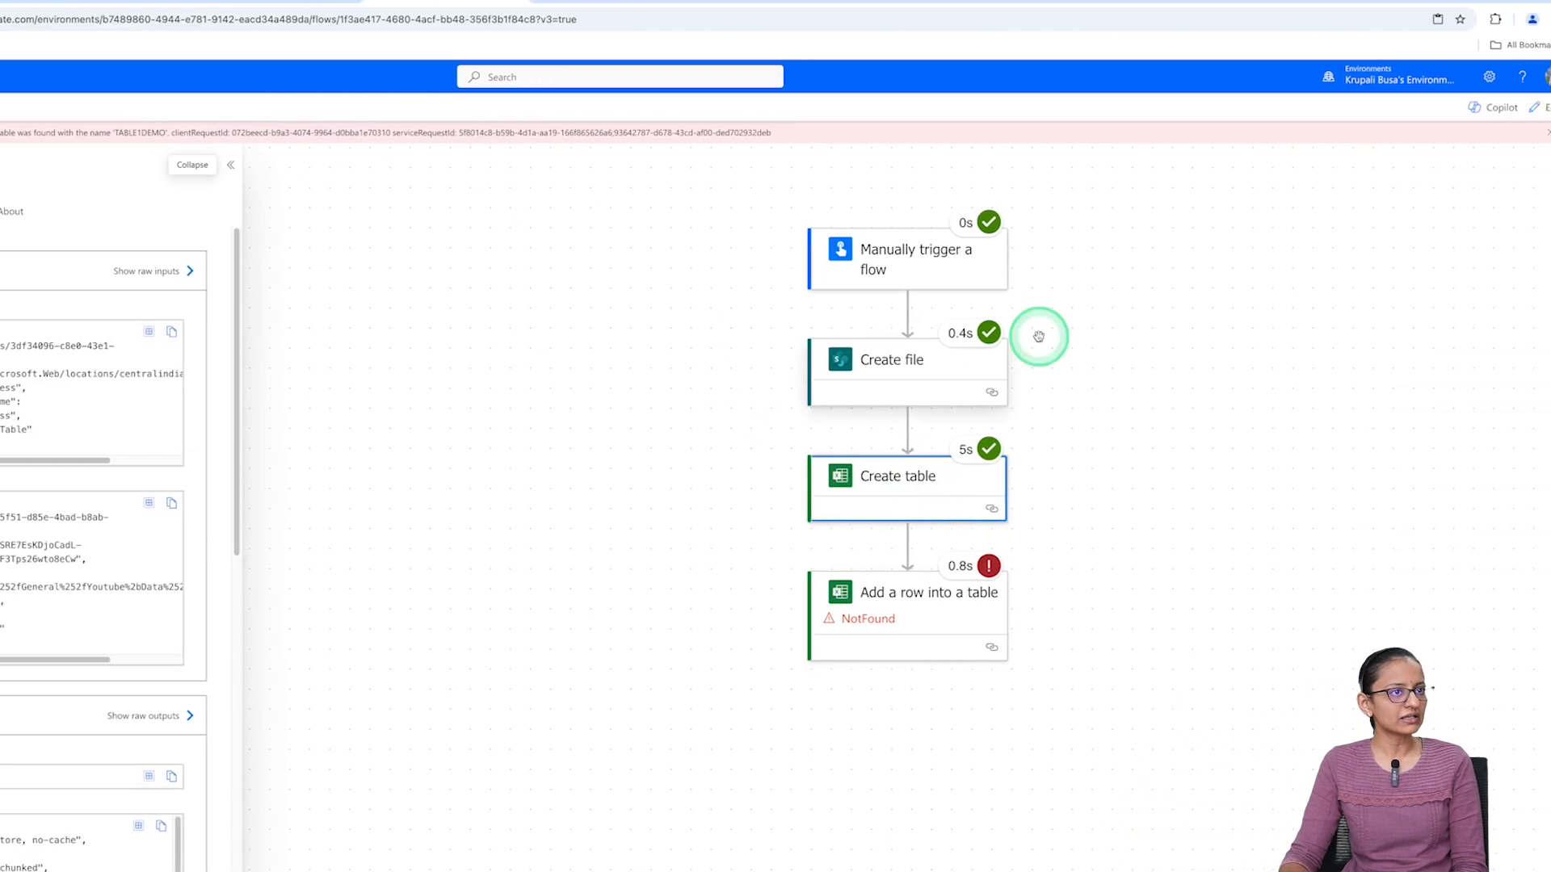
left_click(1533, 118)
left_click(1533, 116)
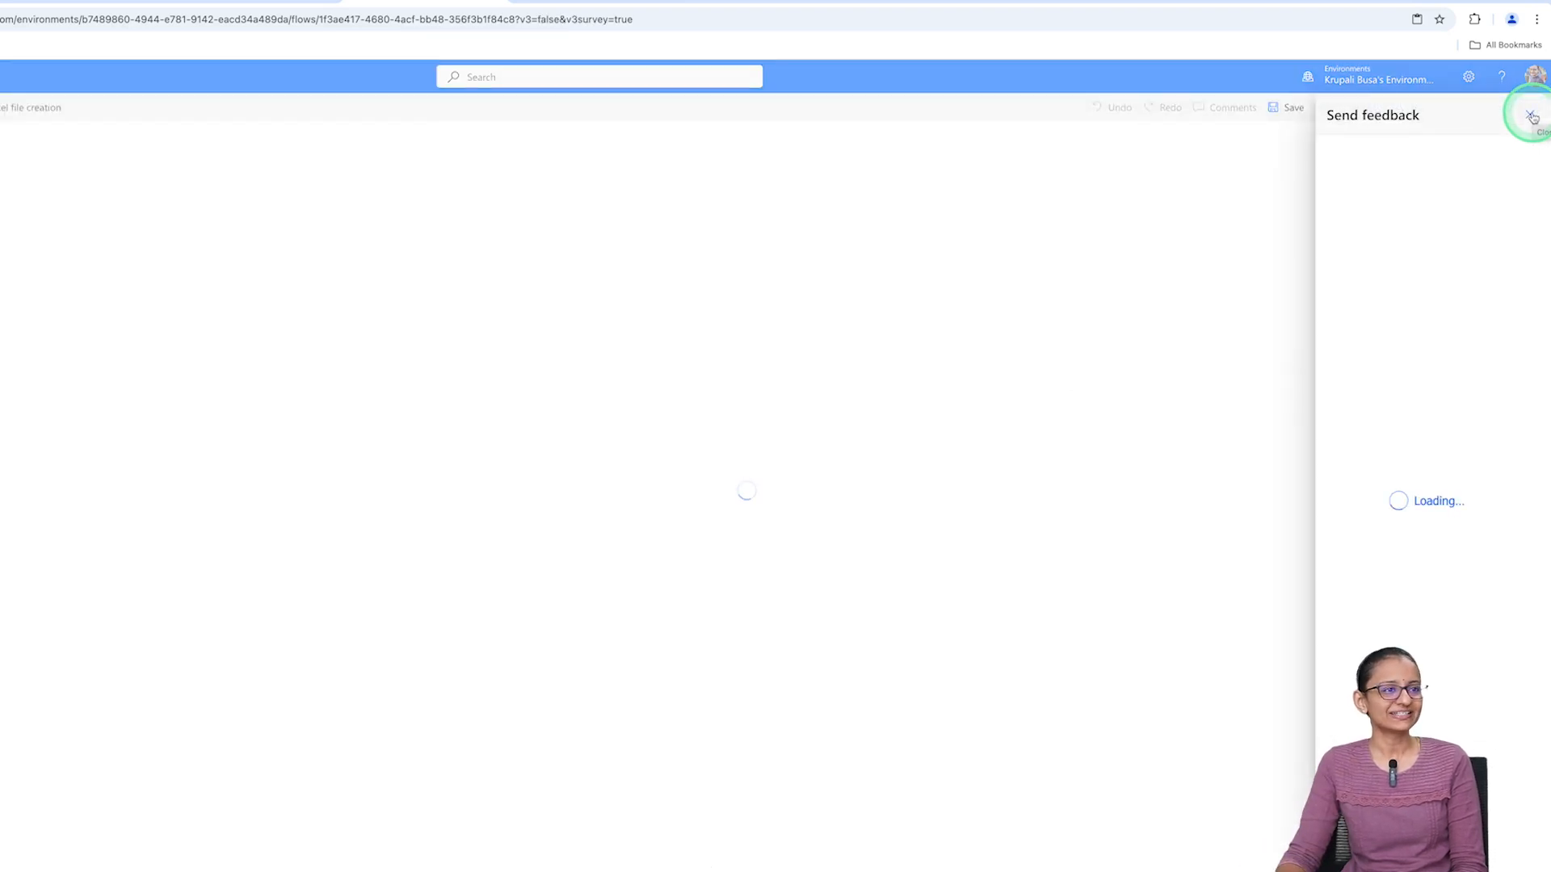
left_click(1532, 116)
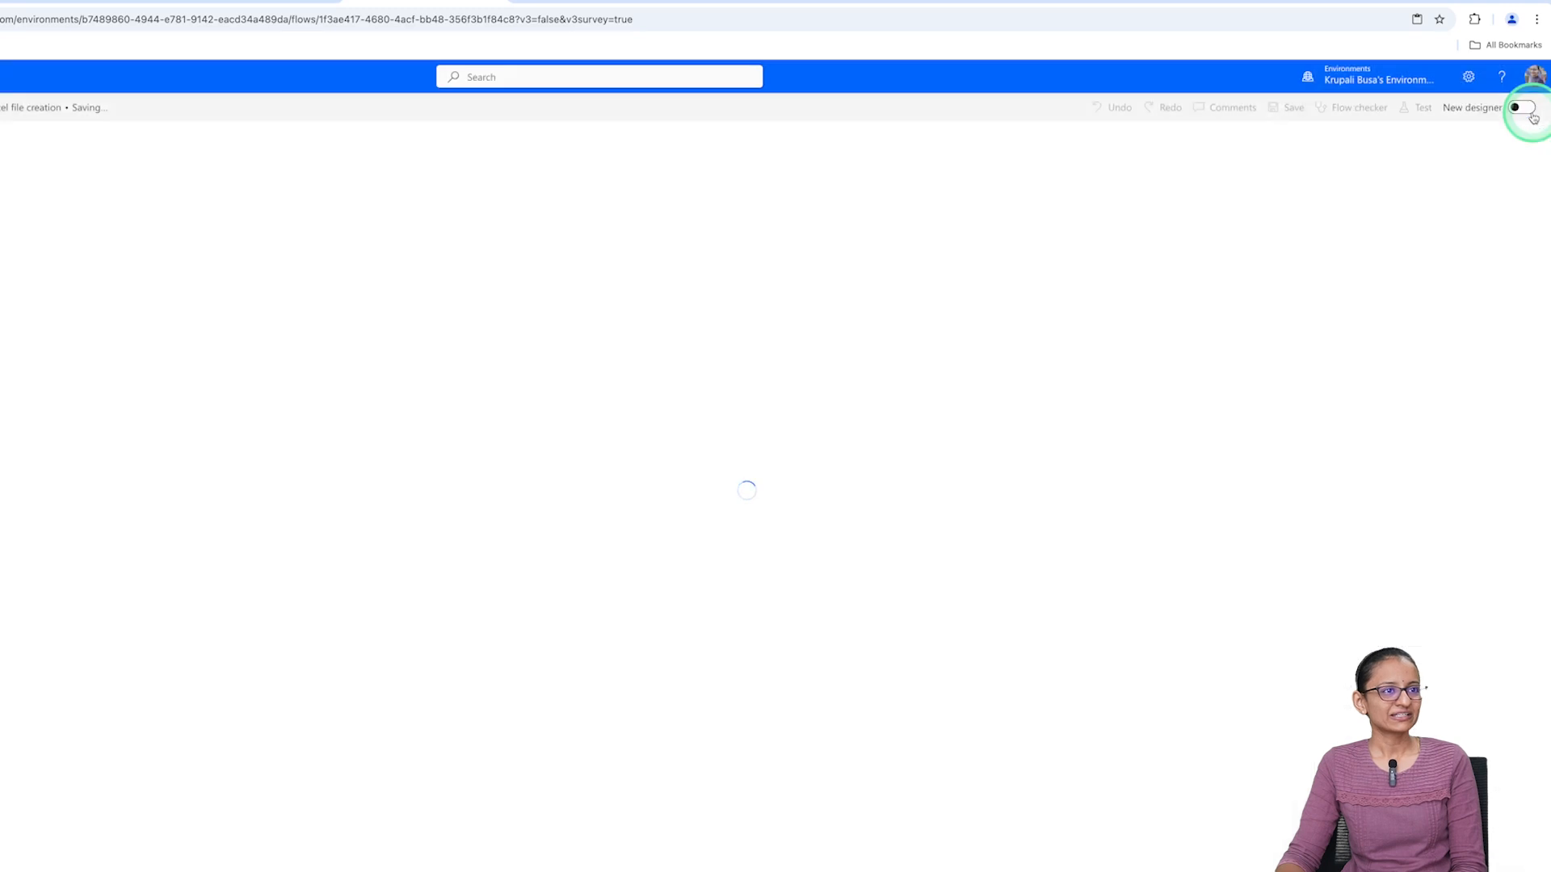
left_click(1521, 107)
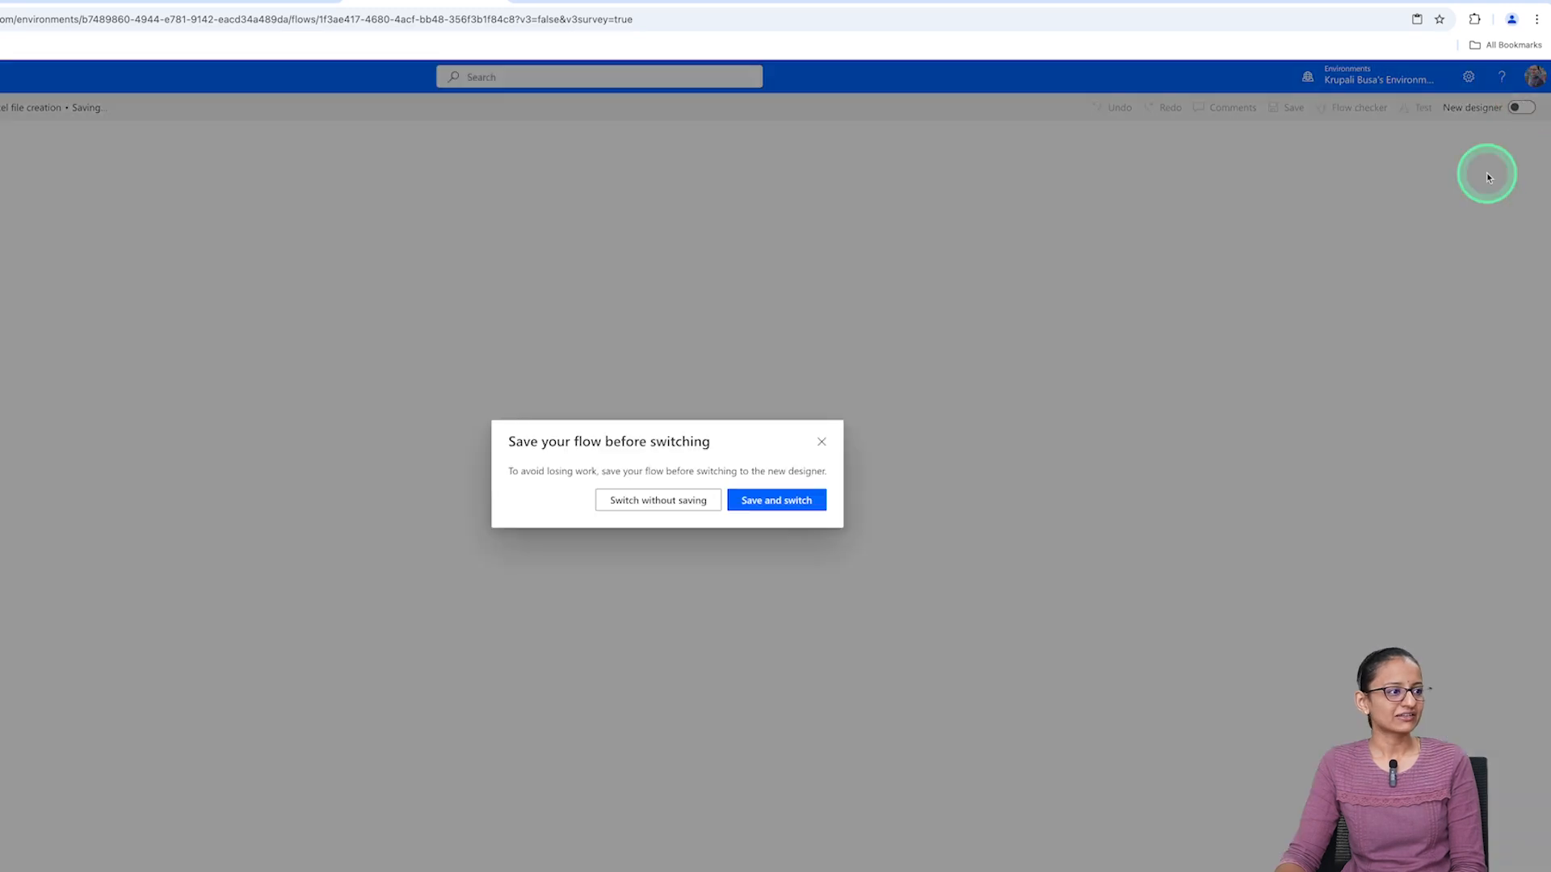
left_click(746, 502)
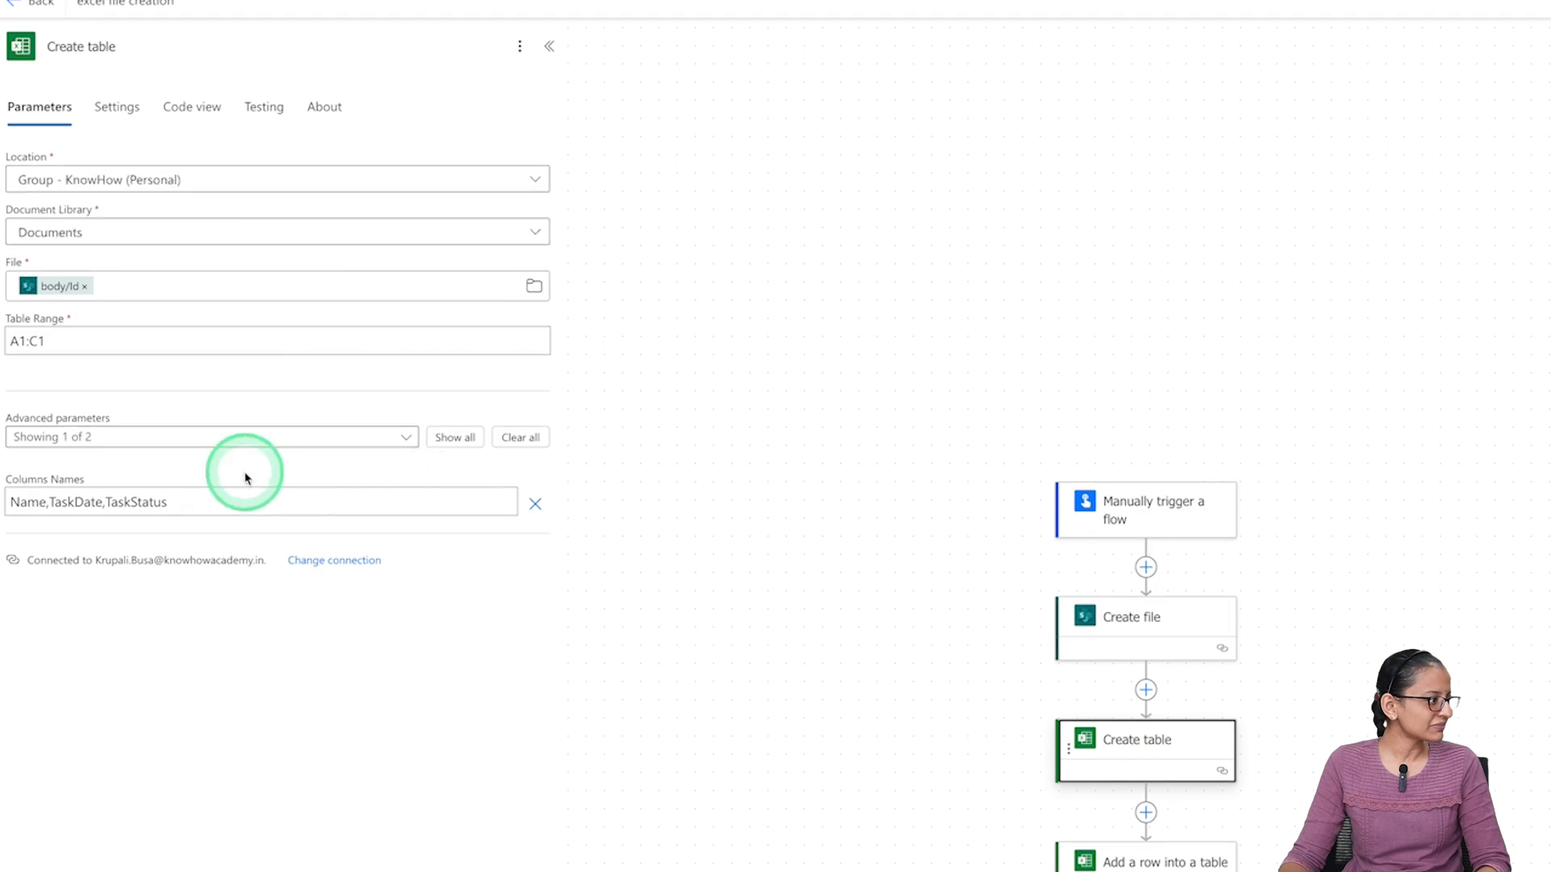
left_click(408, 439)
left_click(67, 467)
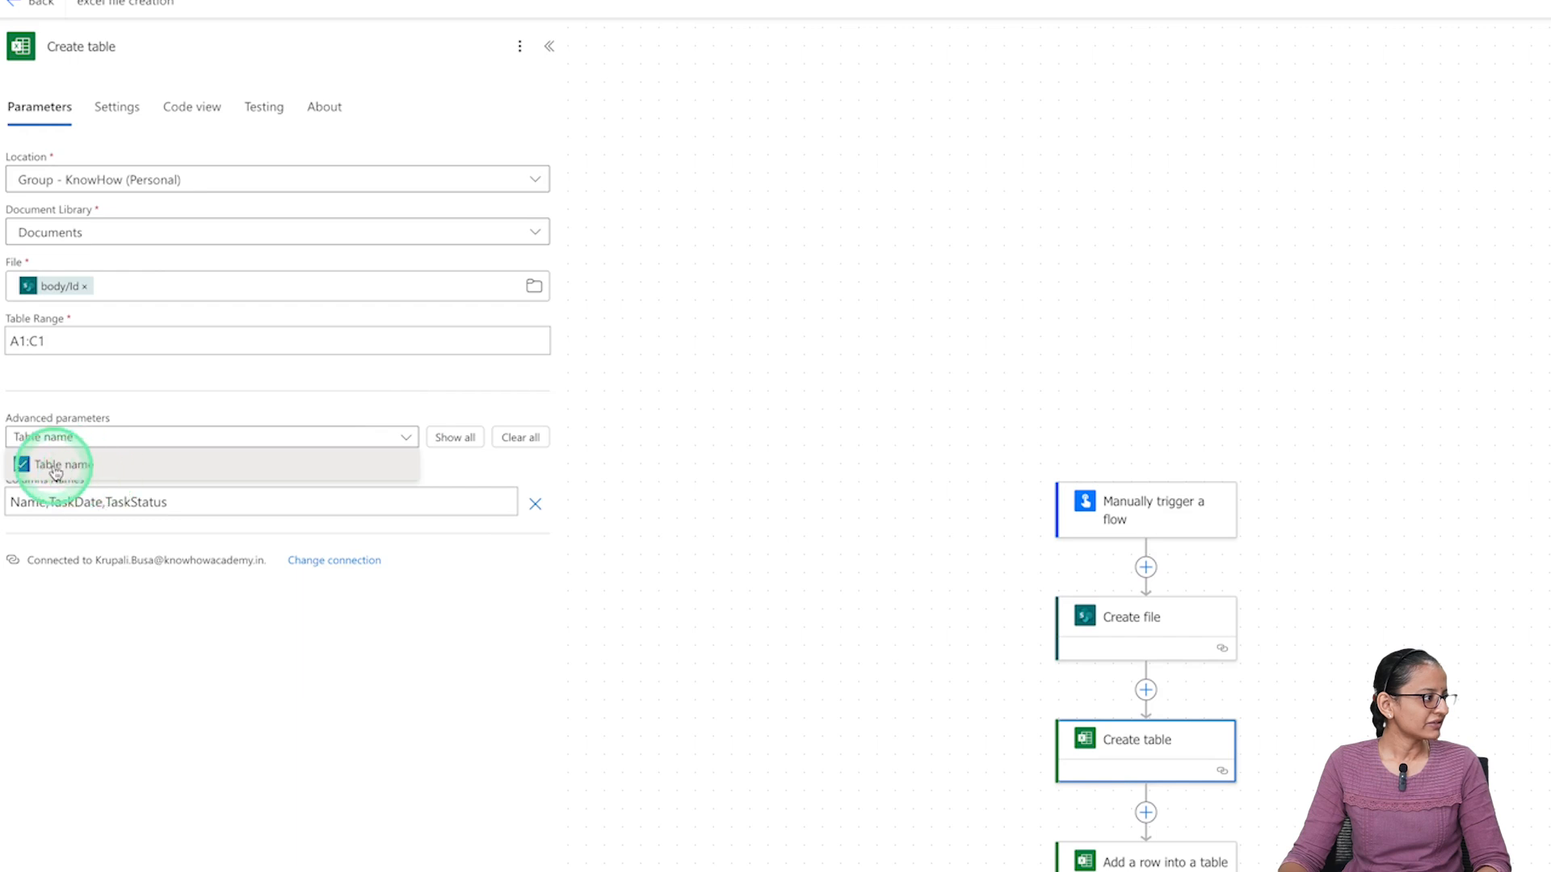
left_click(74, 470)
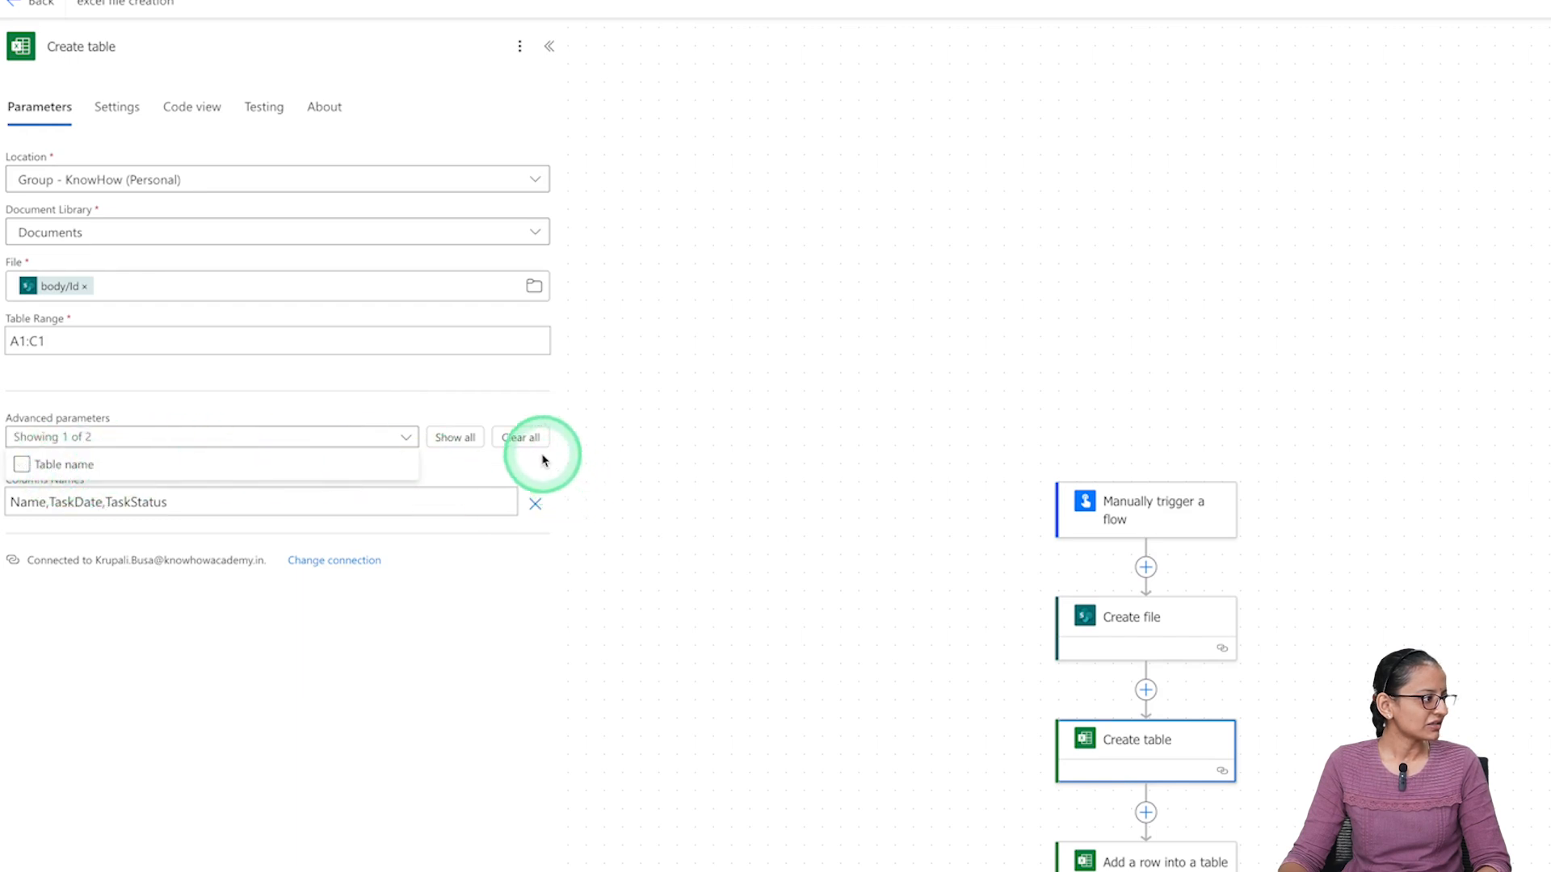
left_click(518, 697)
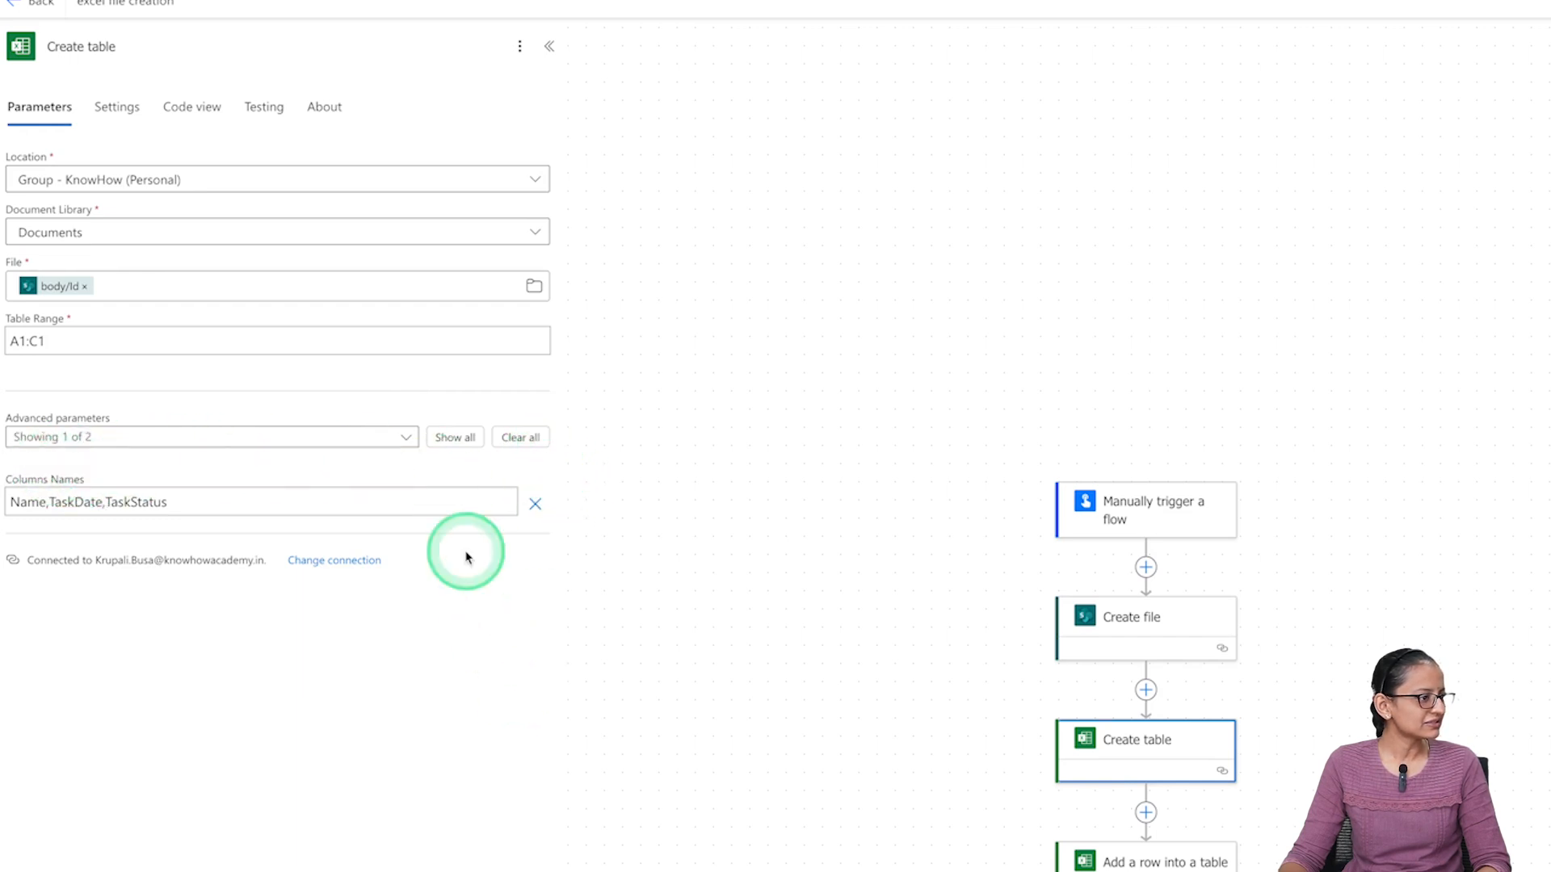
Set the Table value of the Add a row into a table action to Table1 and save the flow
scroll(1004, 642, "down", 1)
scroll(1004, 642, "down", 3)
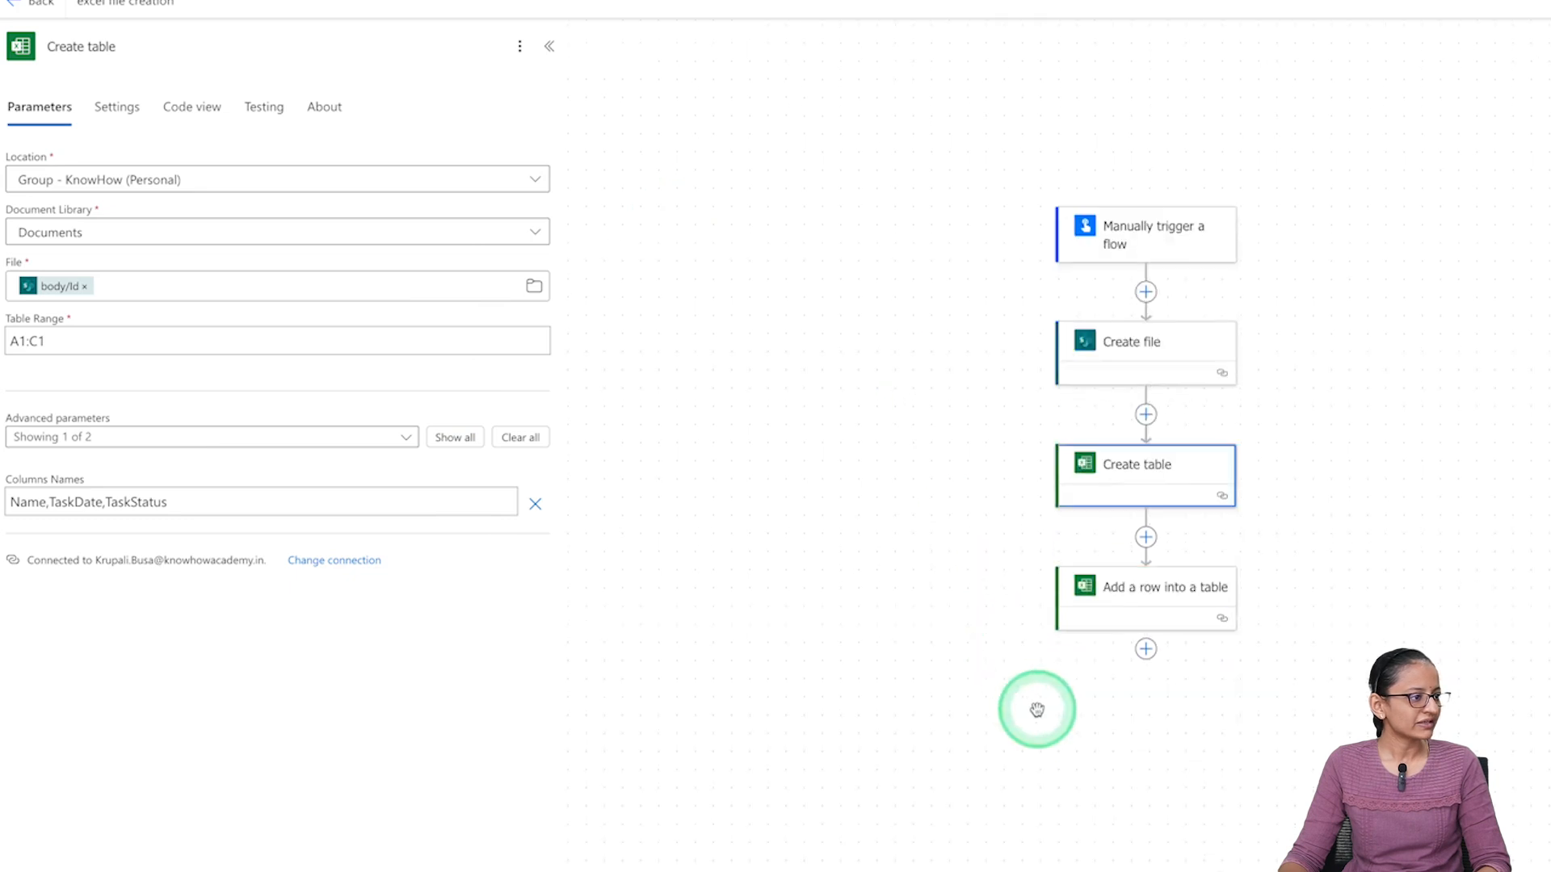
left_click(1142, 594)
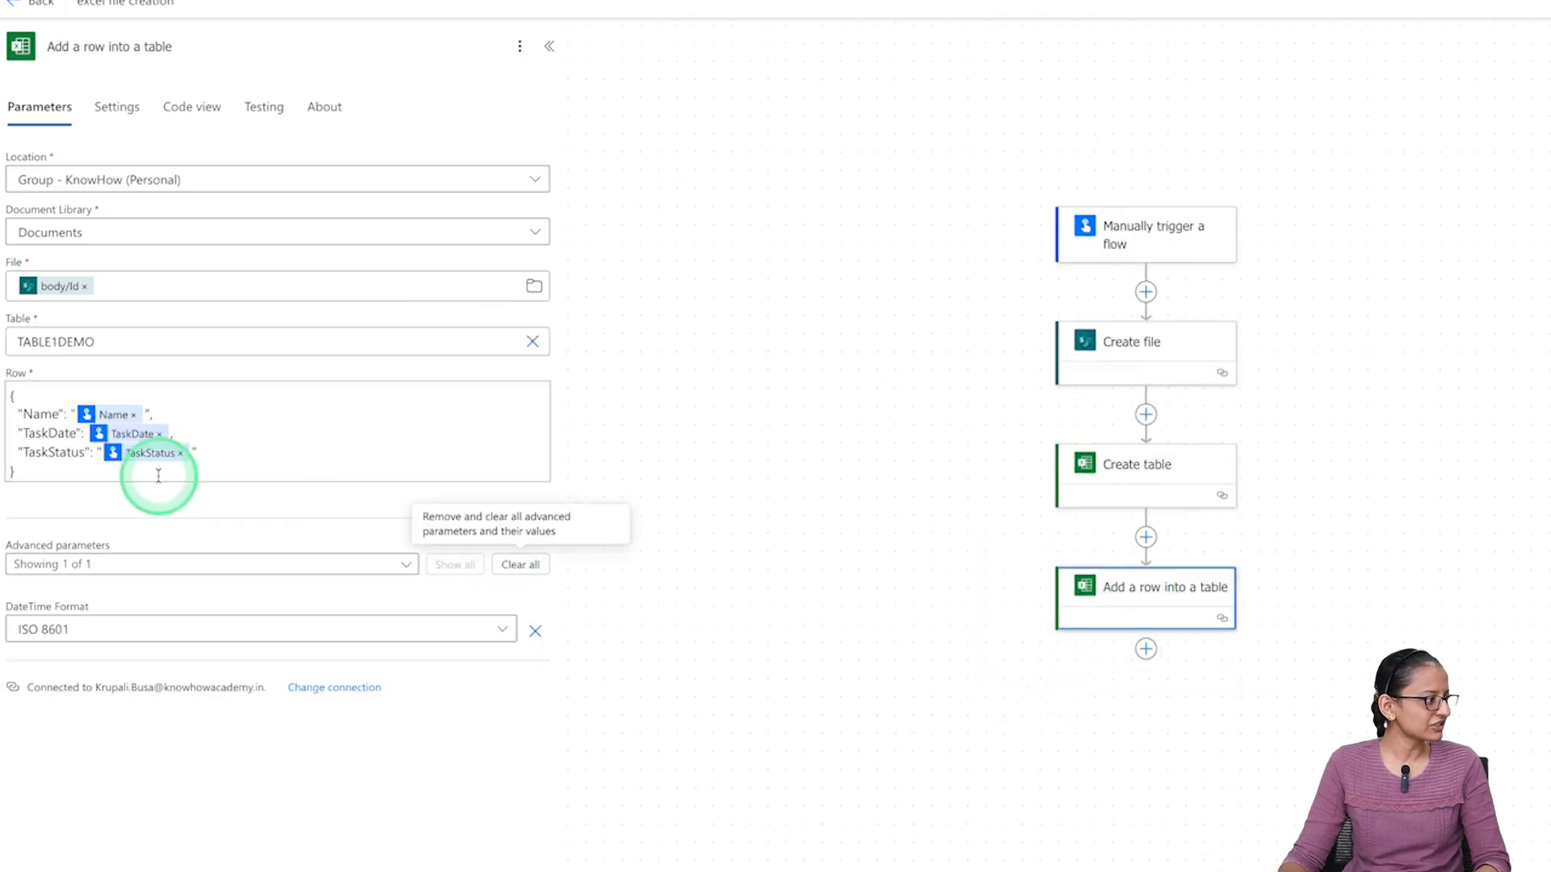
double_click(153, 345)
key("BackSpace")
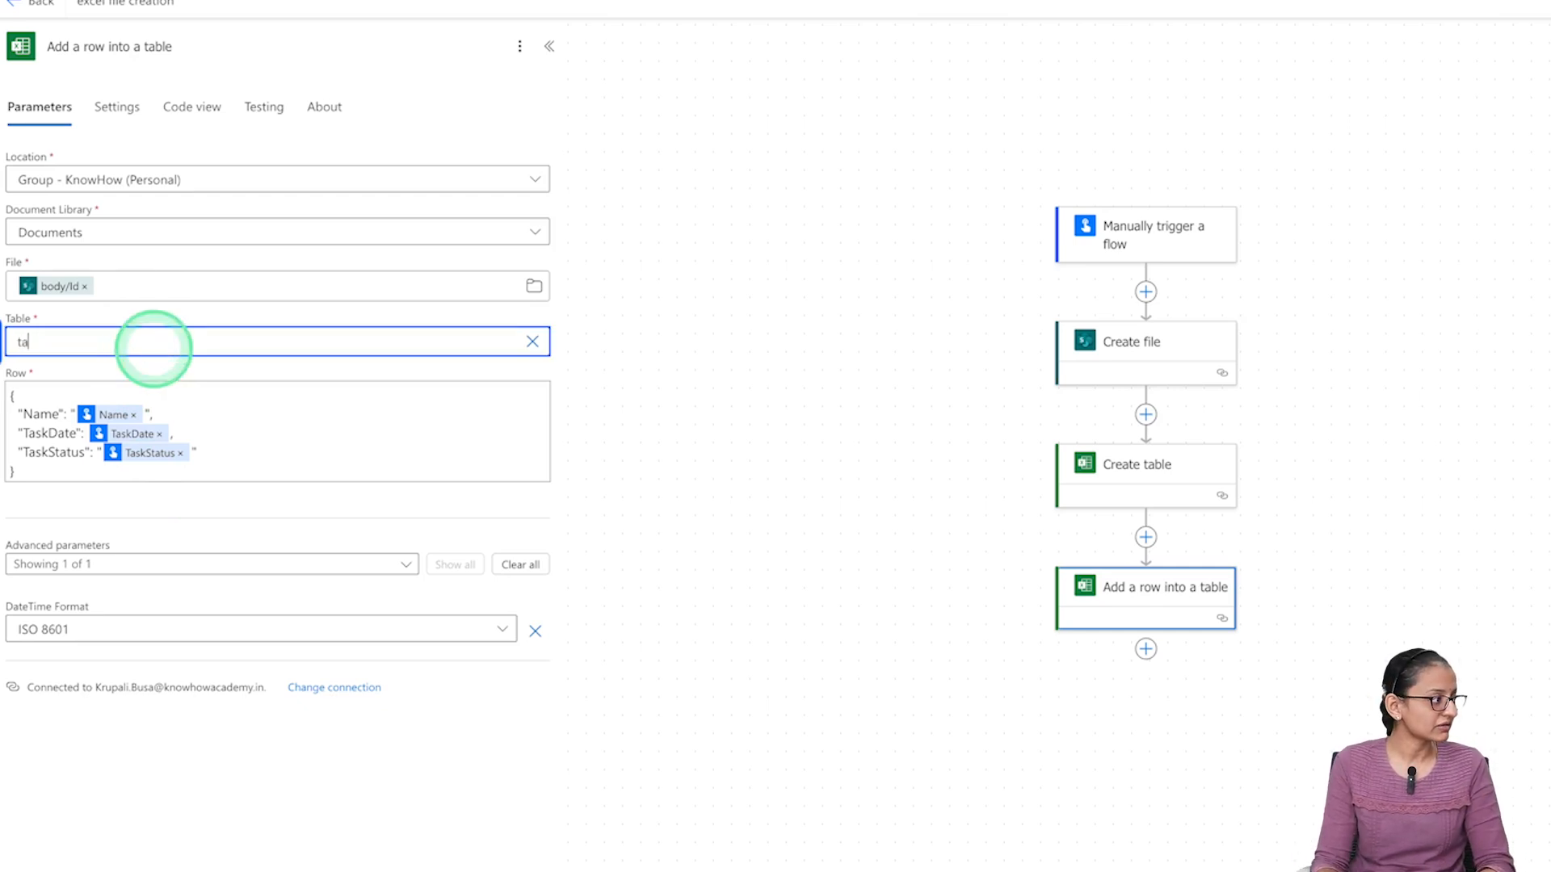
type("Table")
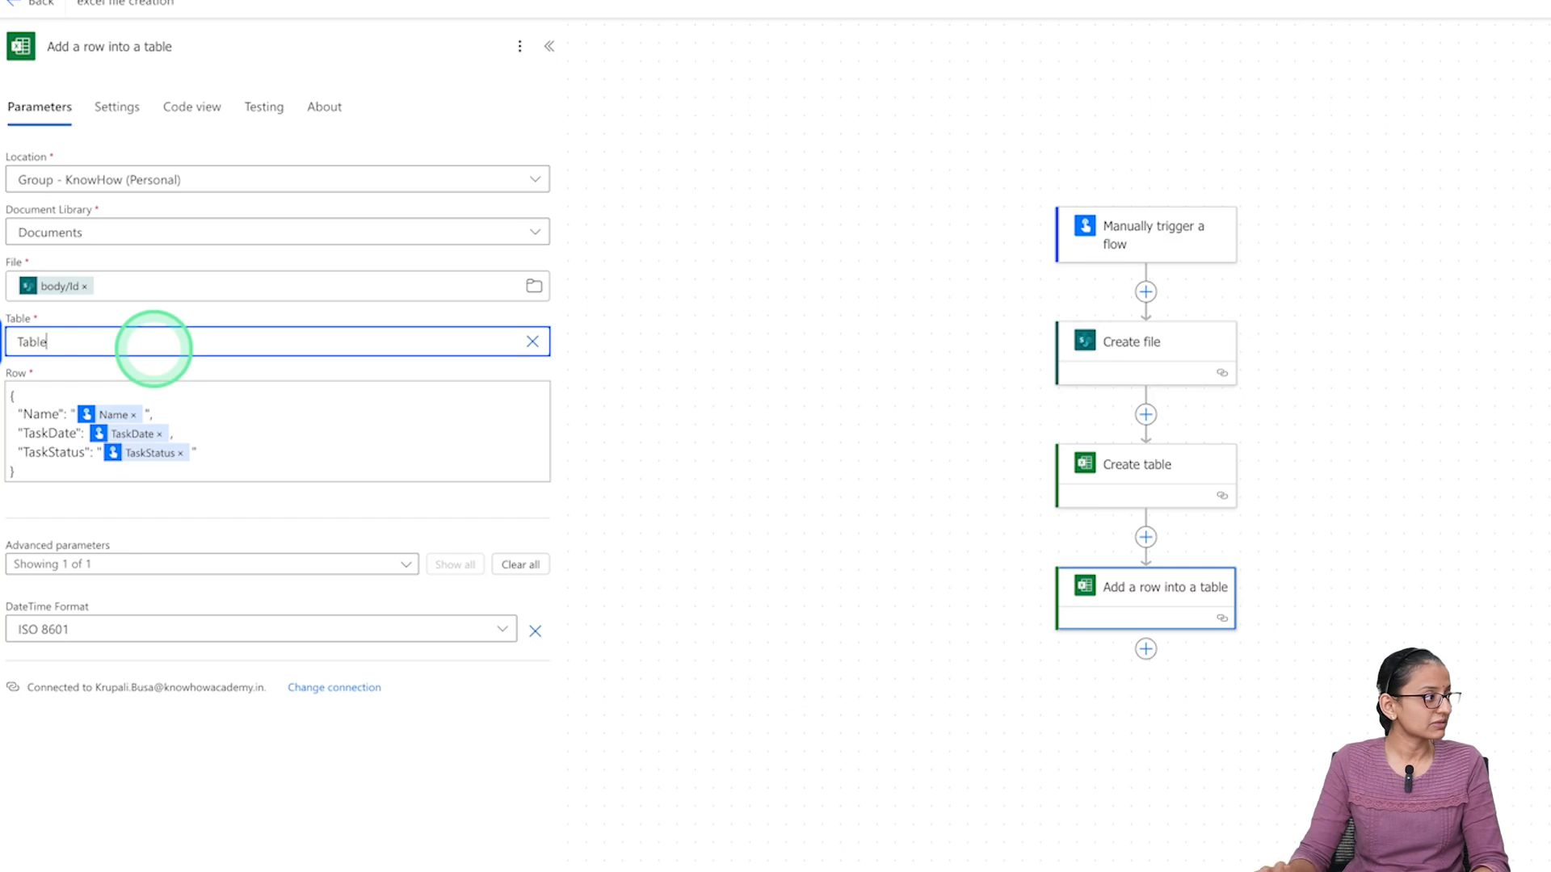
type("1")
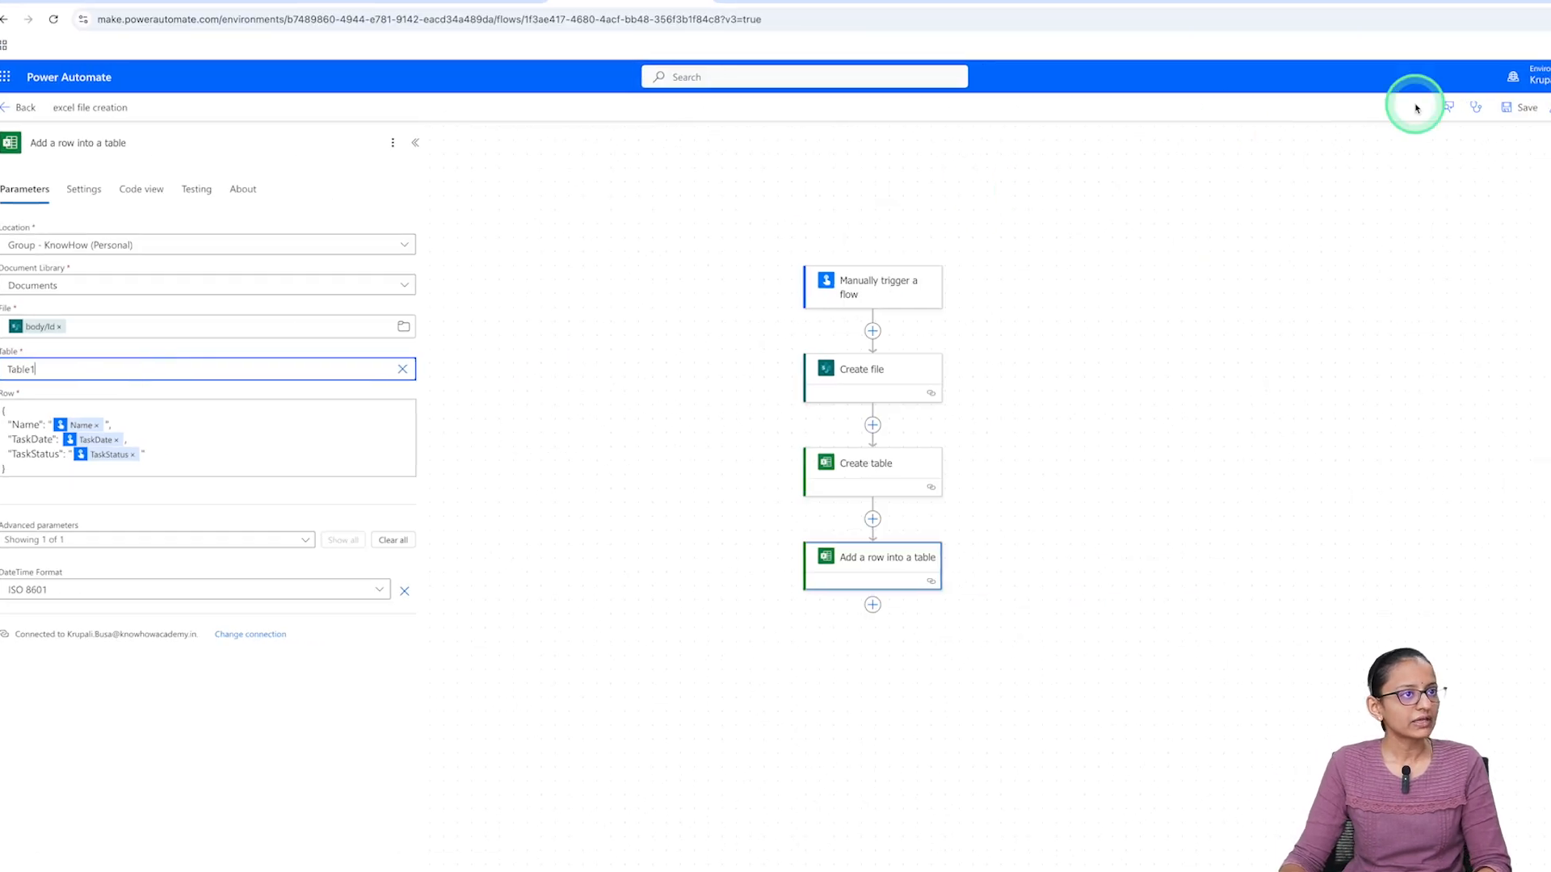
left_click(1524, 110)
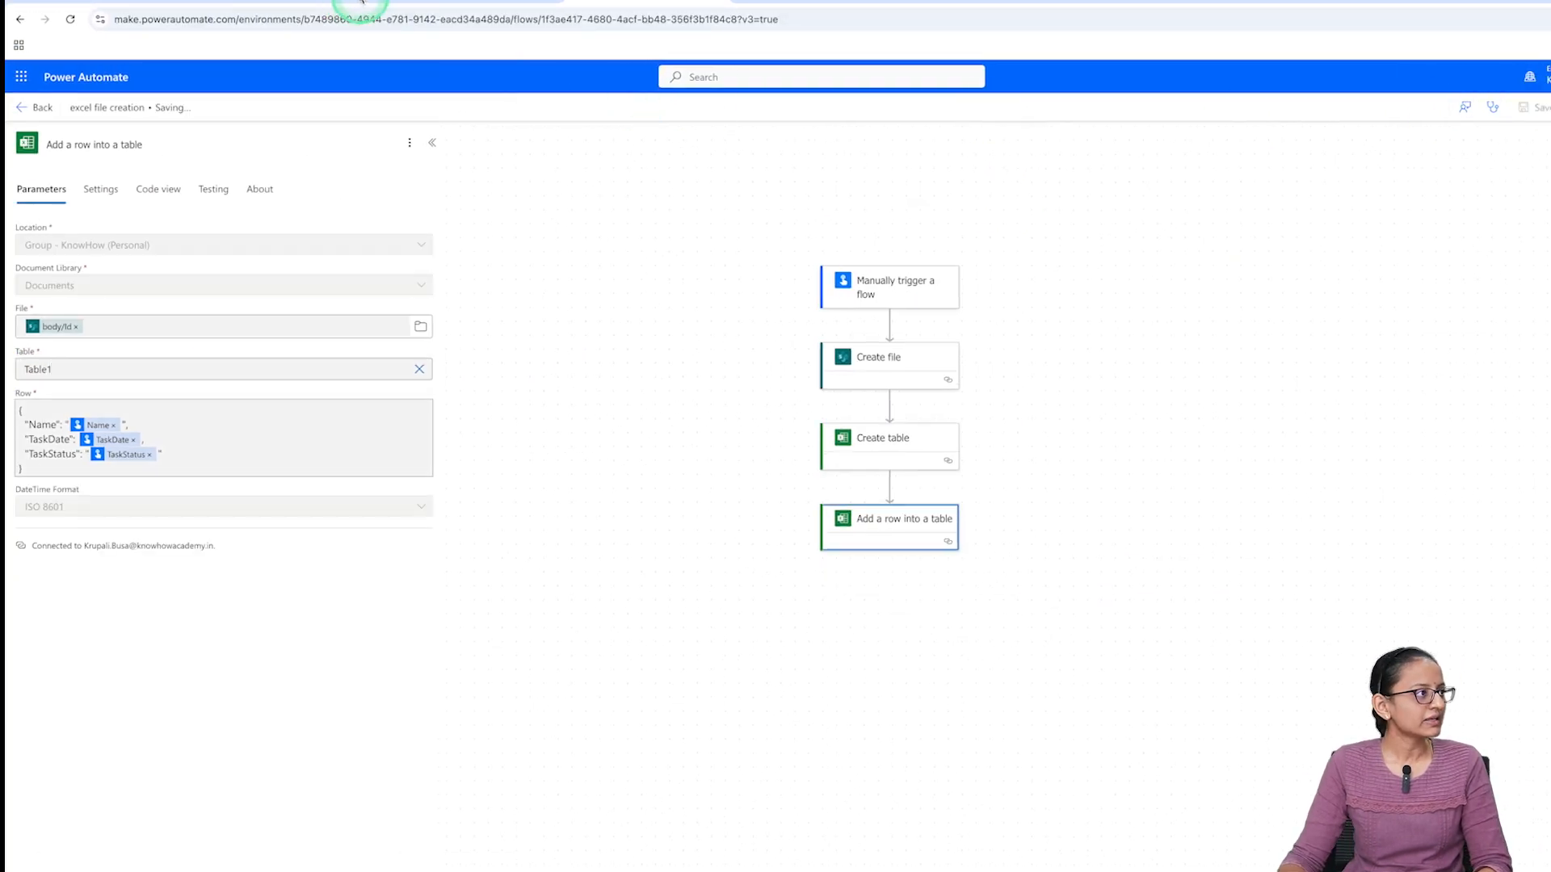
Try to delete November.xlsx from the Youtube Data folder in SharePoint
left_click(361, 1)
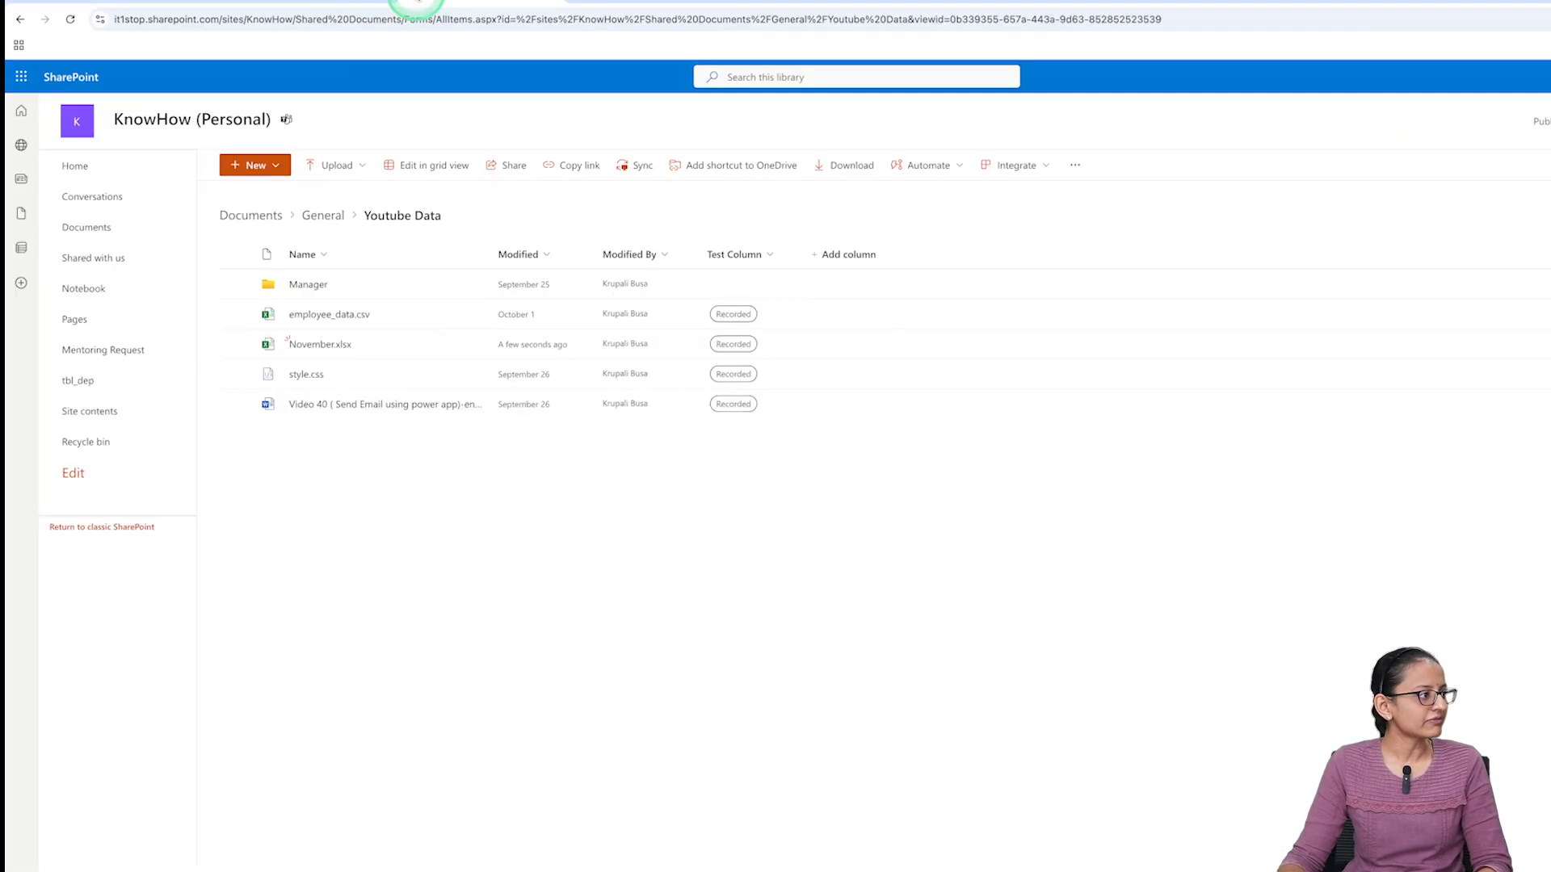
left_click(234, 344)
left_click(634, 171)
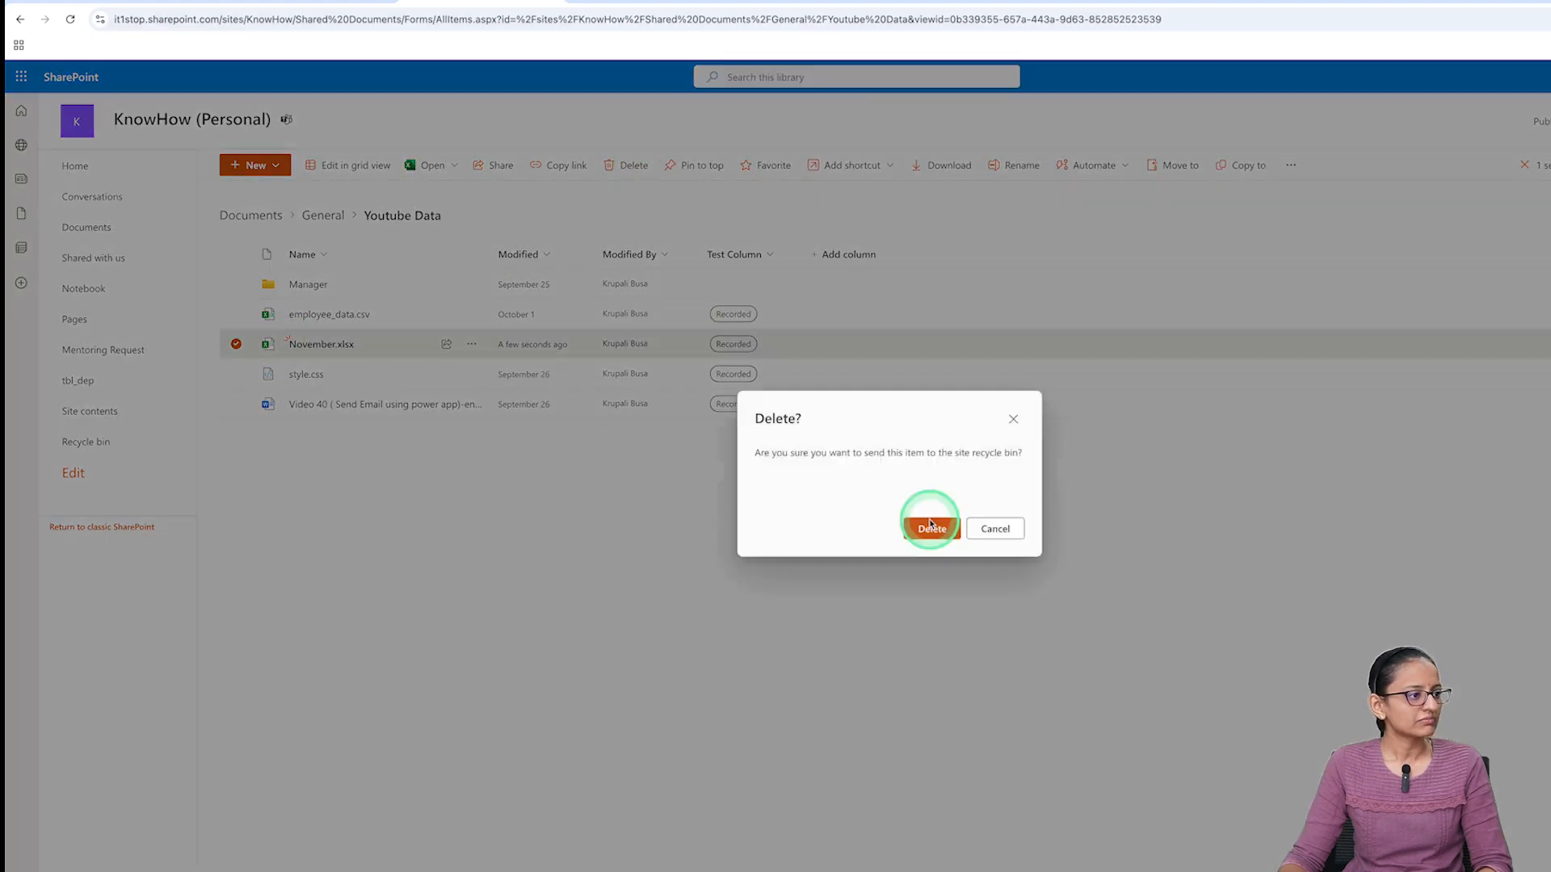
left_click(928, 523)
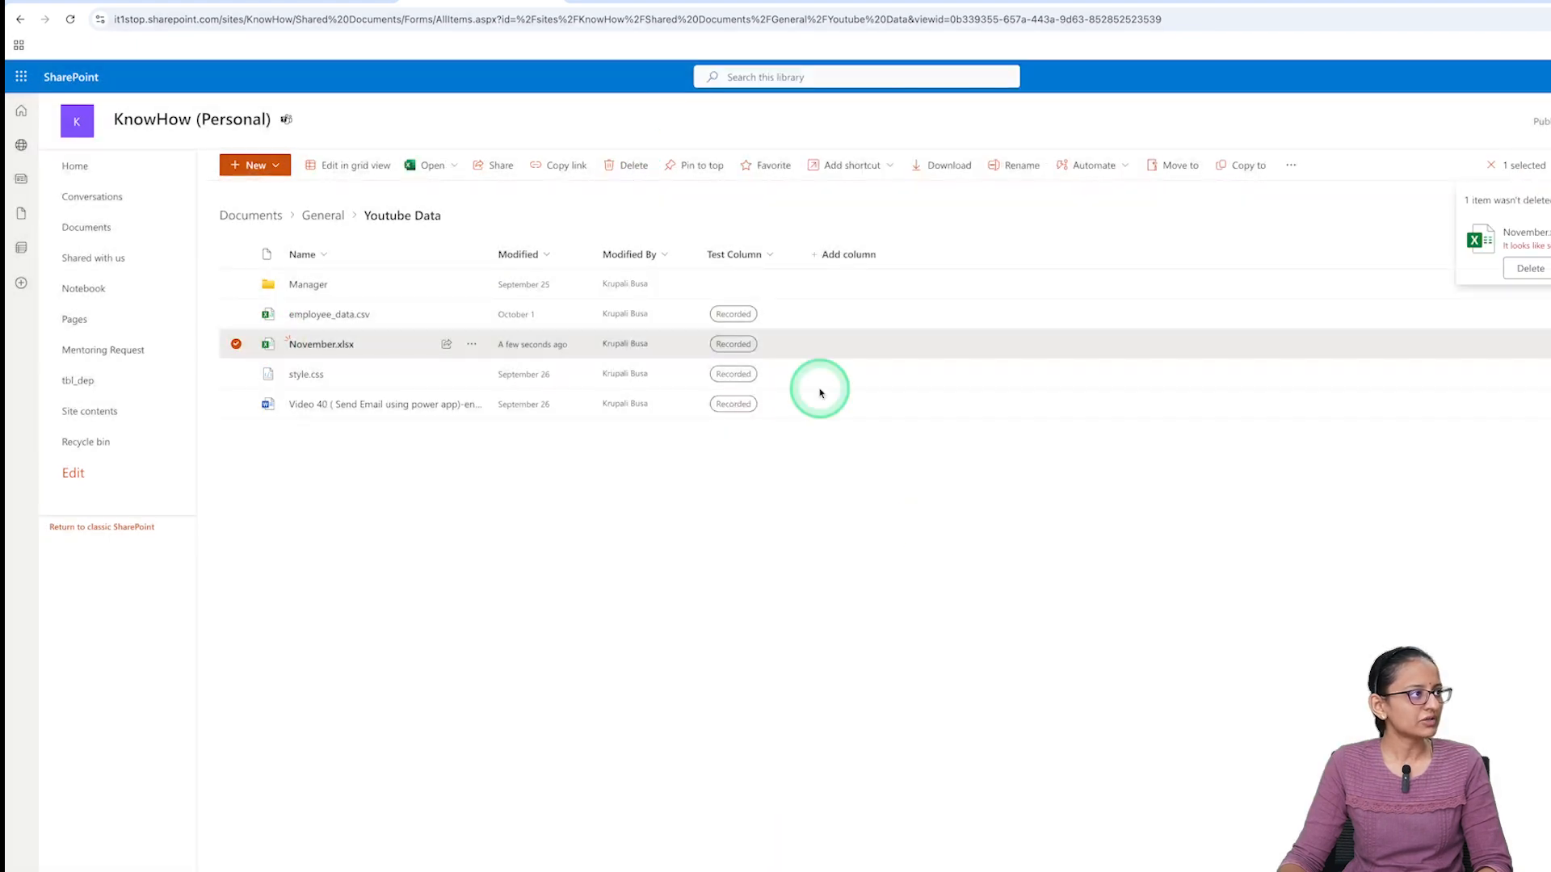
Return to Power Automate and start another manual test of the flow
left_click(634, 3)
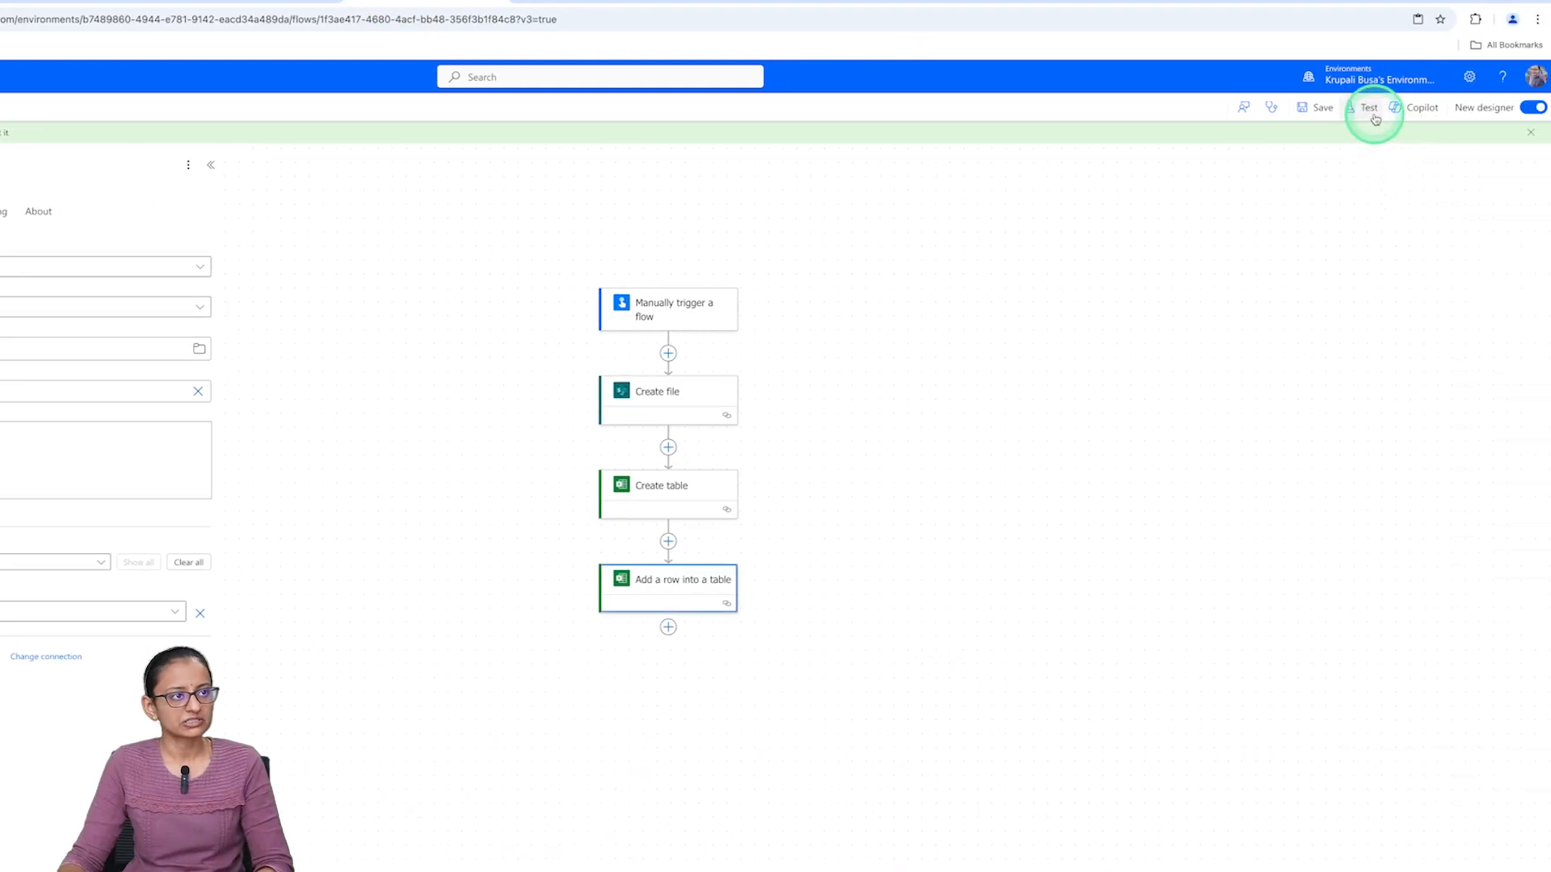
left_click(1375, 119)
left_click(1321, 148)
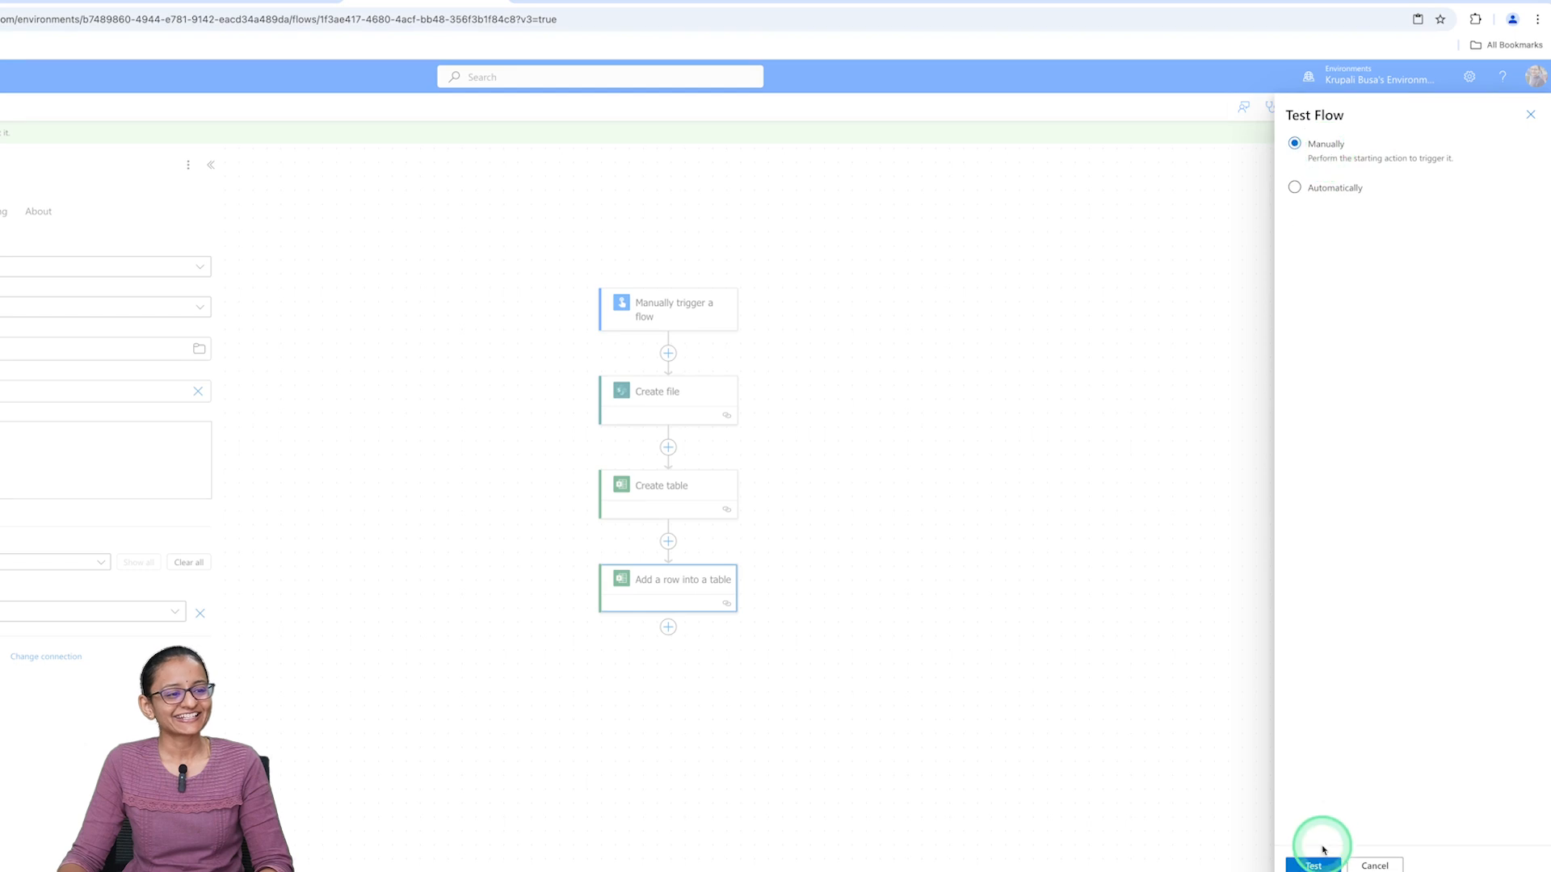
left_click(1315, 866)
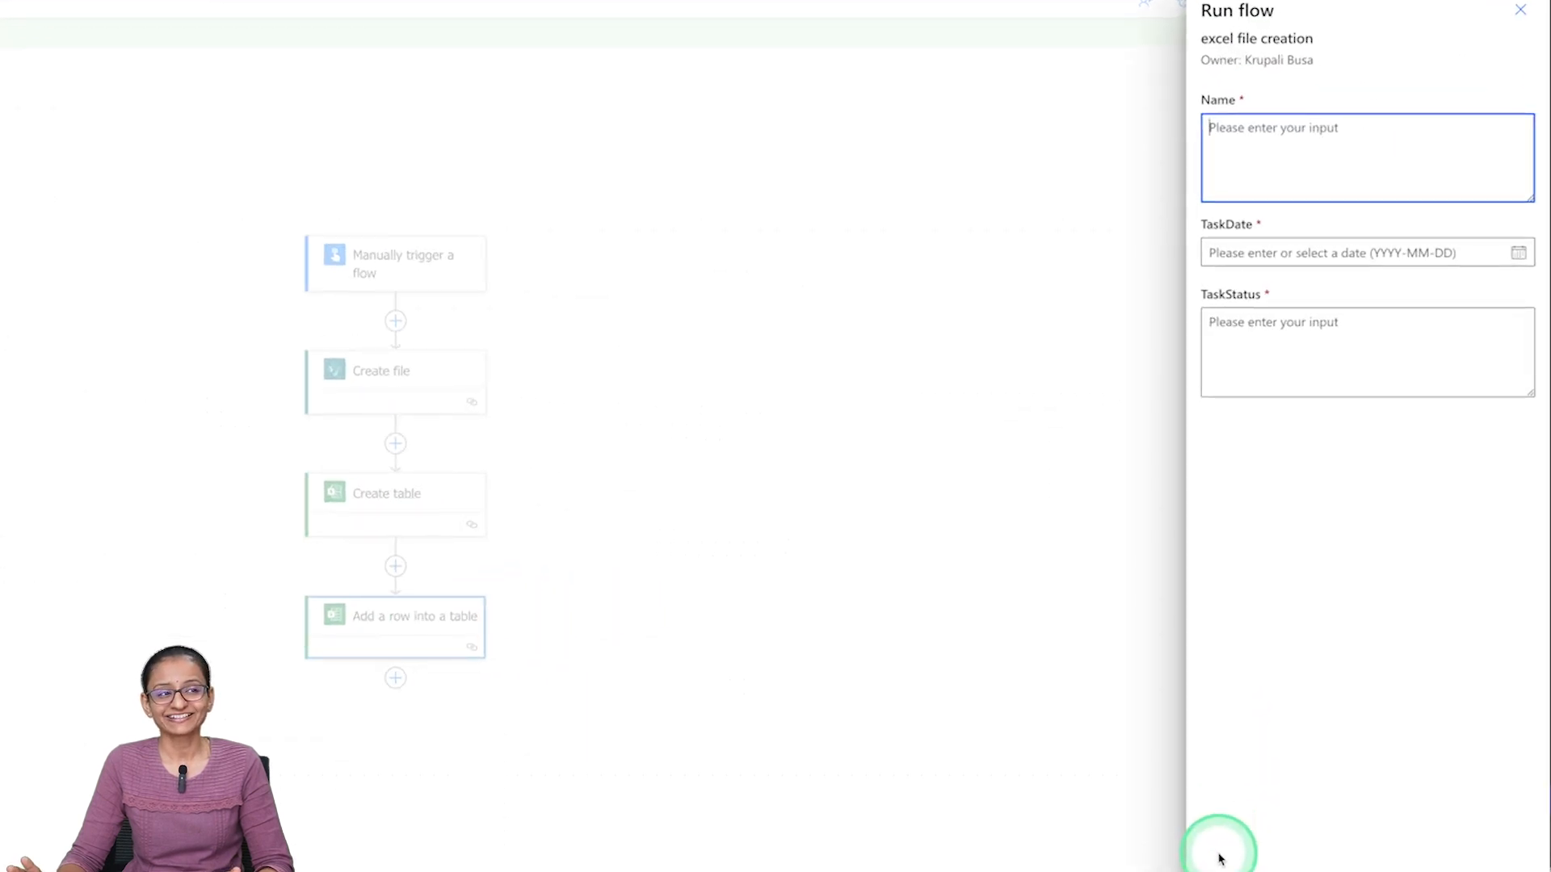
Fill in the run inputs with the person's first name as Name, TaskDate 2024-11-06 and TaskStatus Complete
type("KRUPALI")
key("Tab")
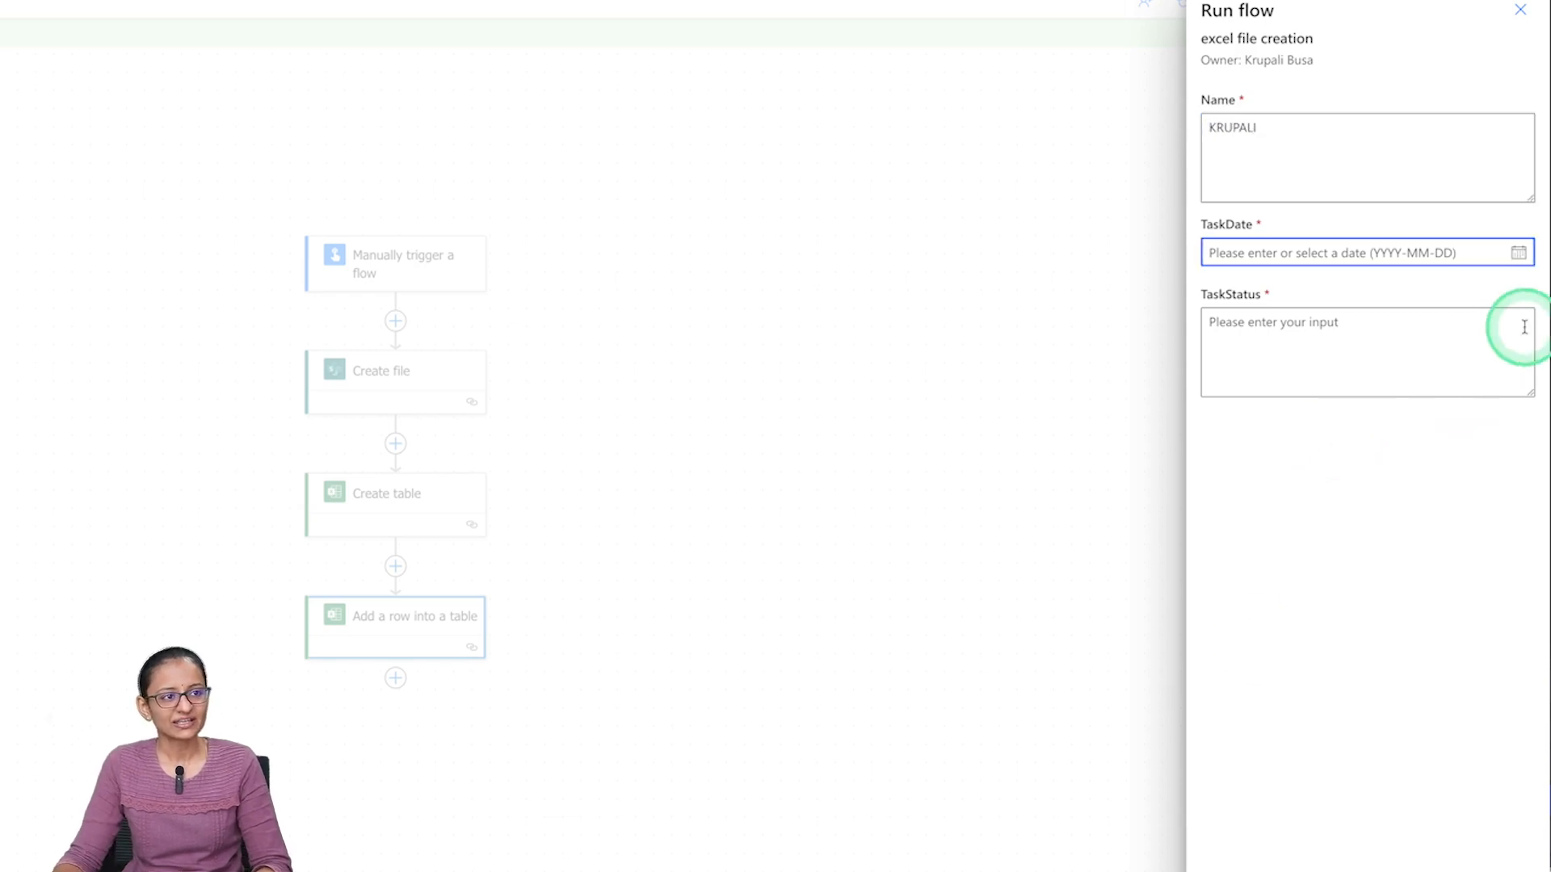
left_click(1519, 254)
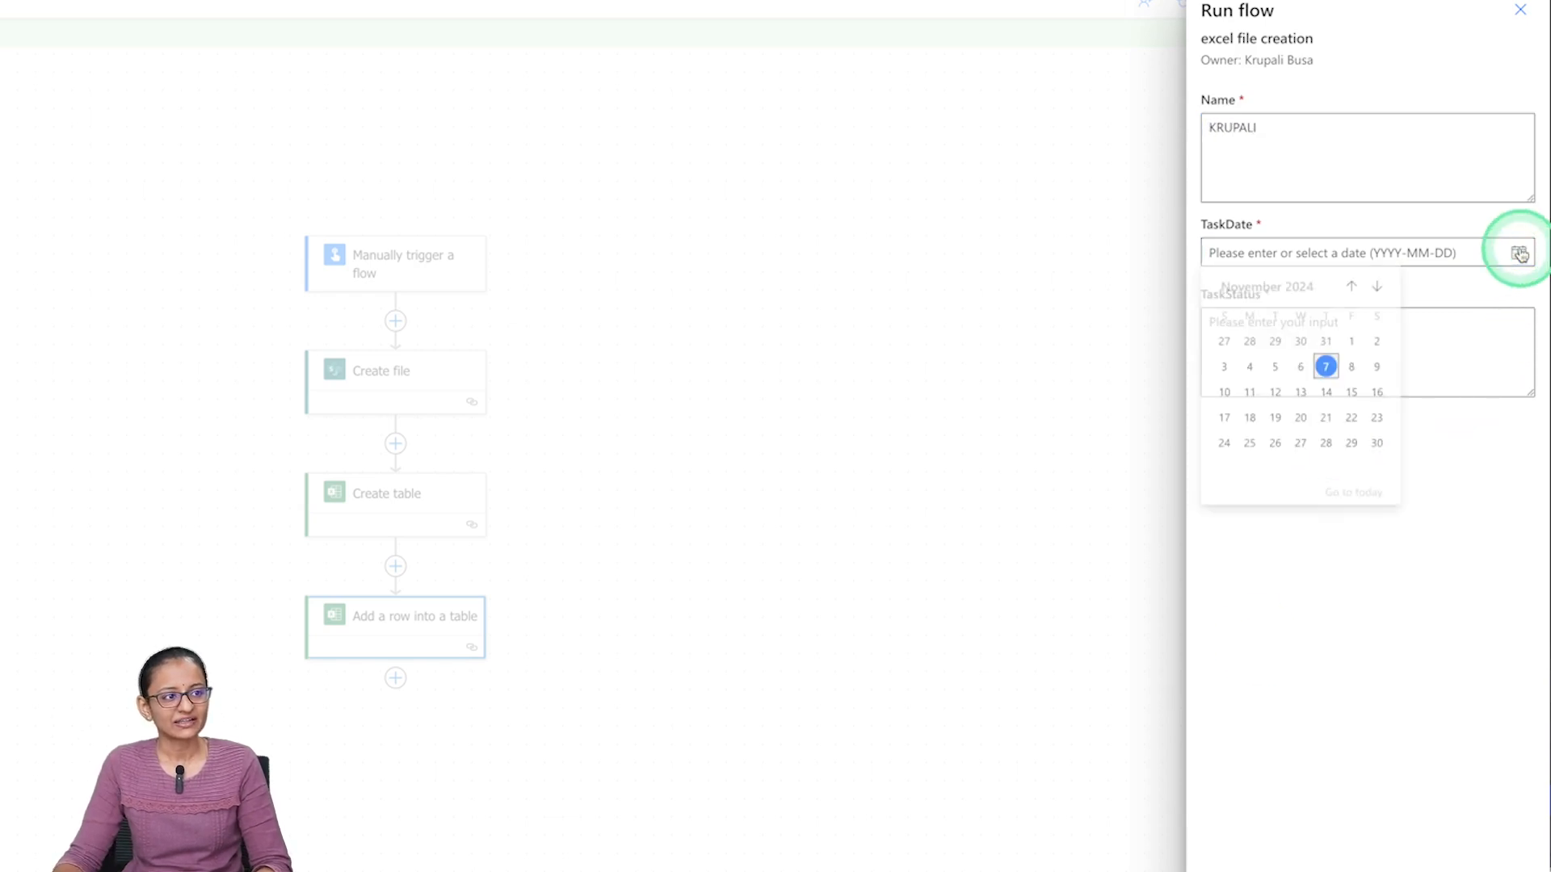
left_click(1308, 370)
left_click(1255, 331)
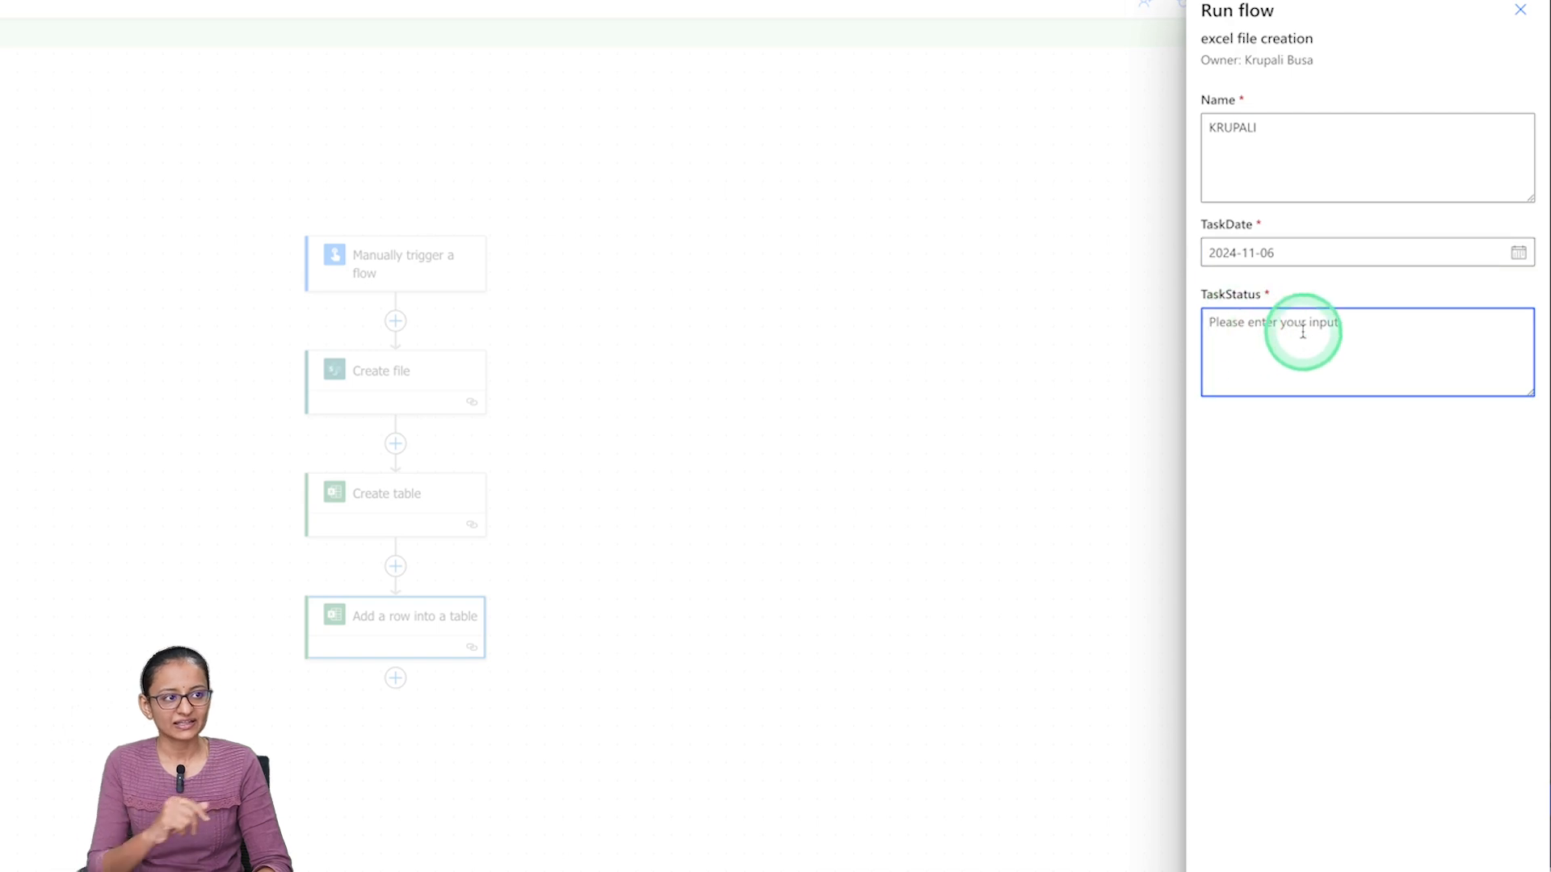
type("Complete")
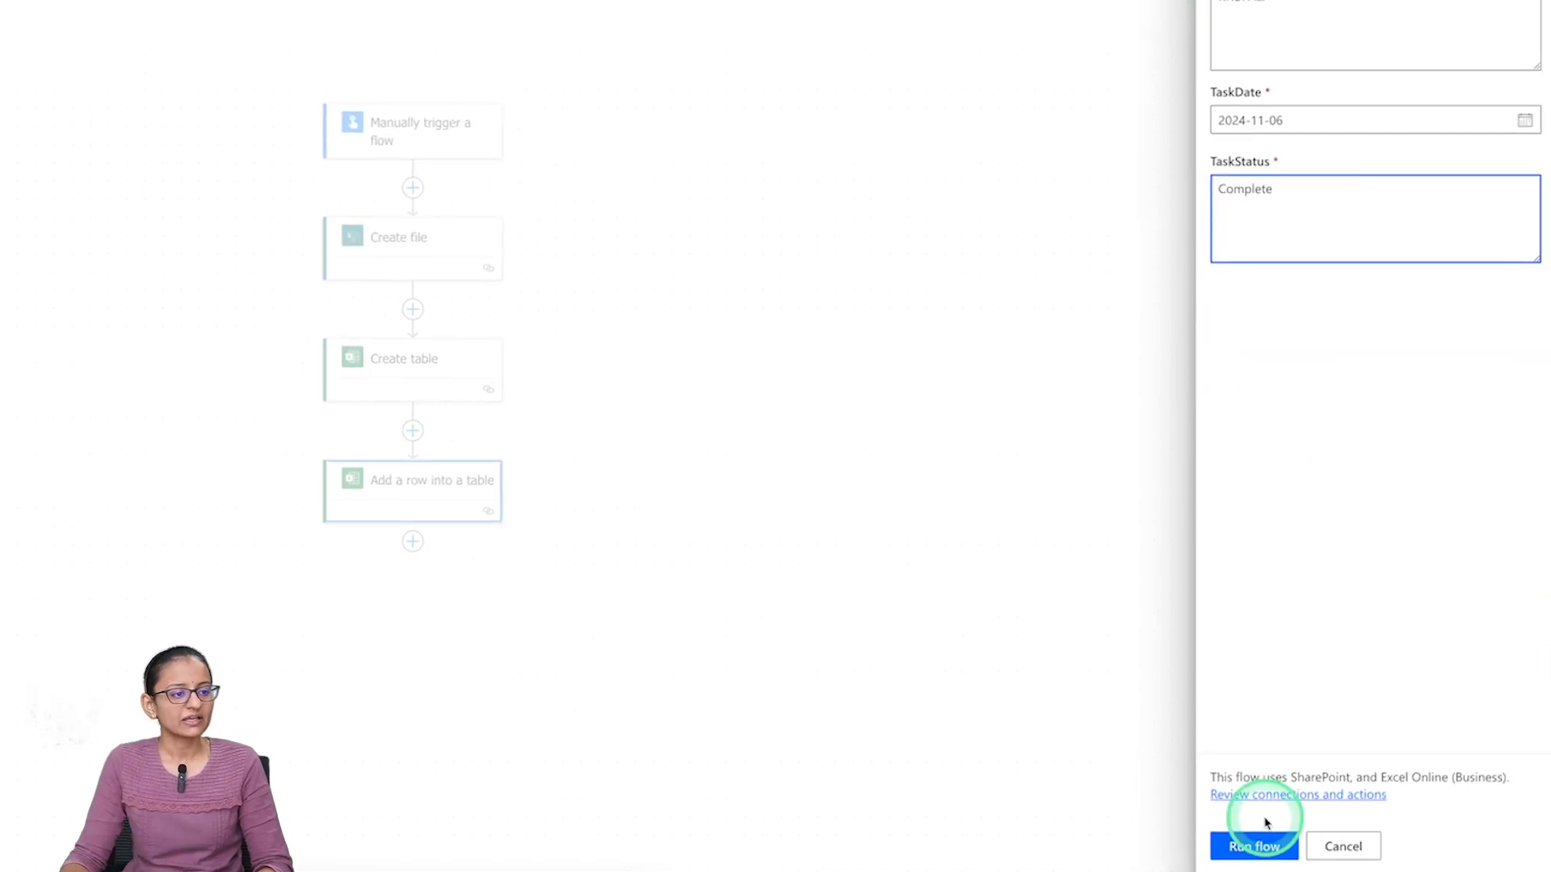
Run the flow with the entered inputs and close the run panel
left_click(1252, 843)
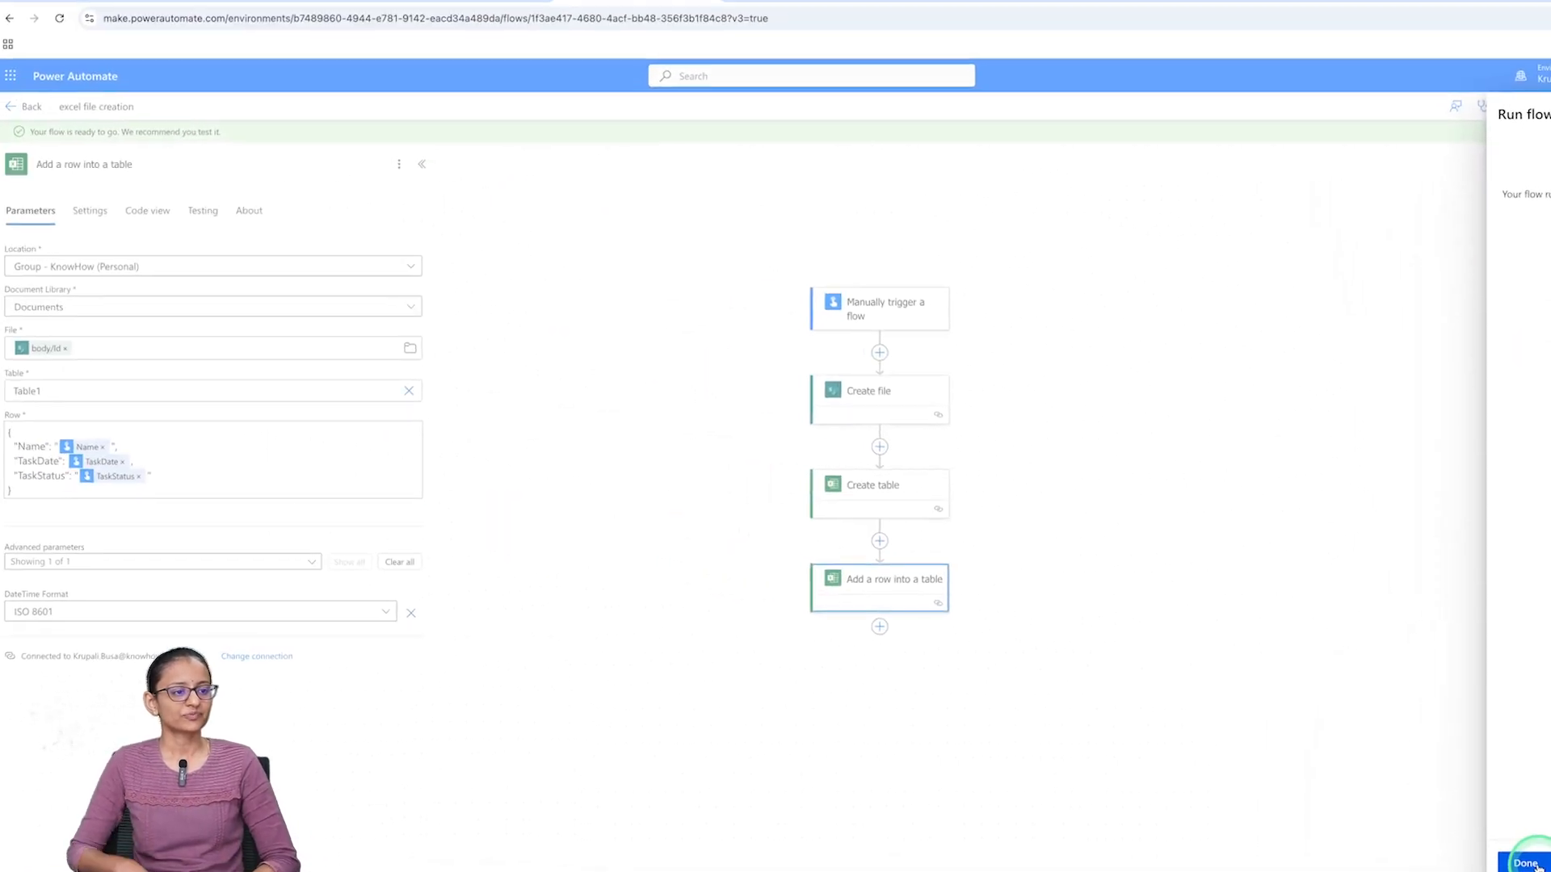
left_click(1486, 860)
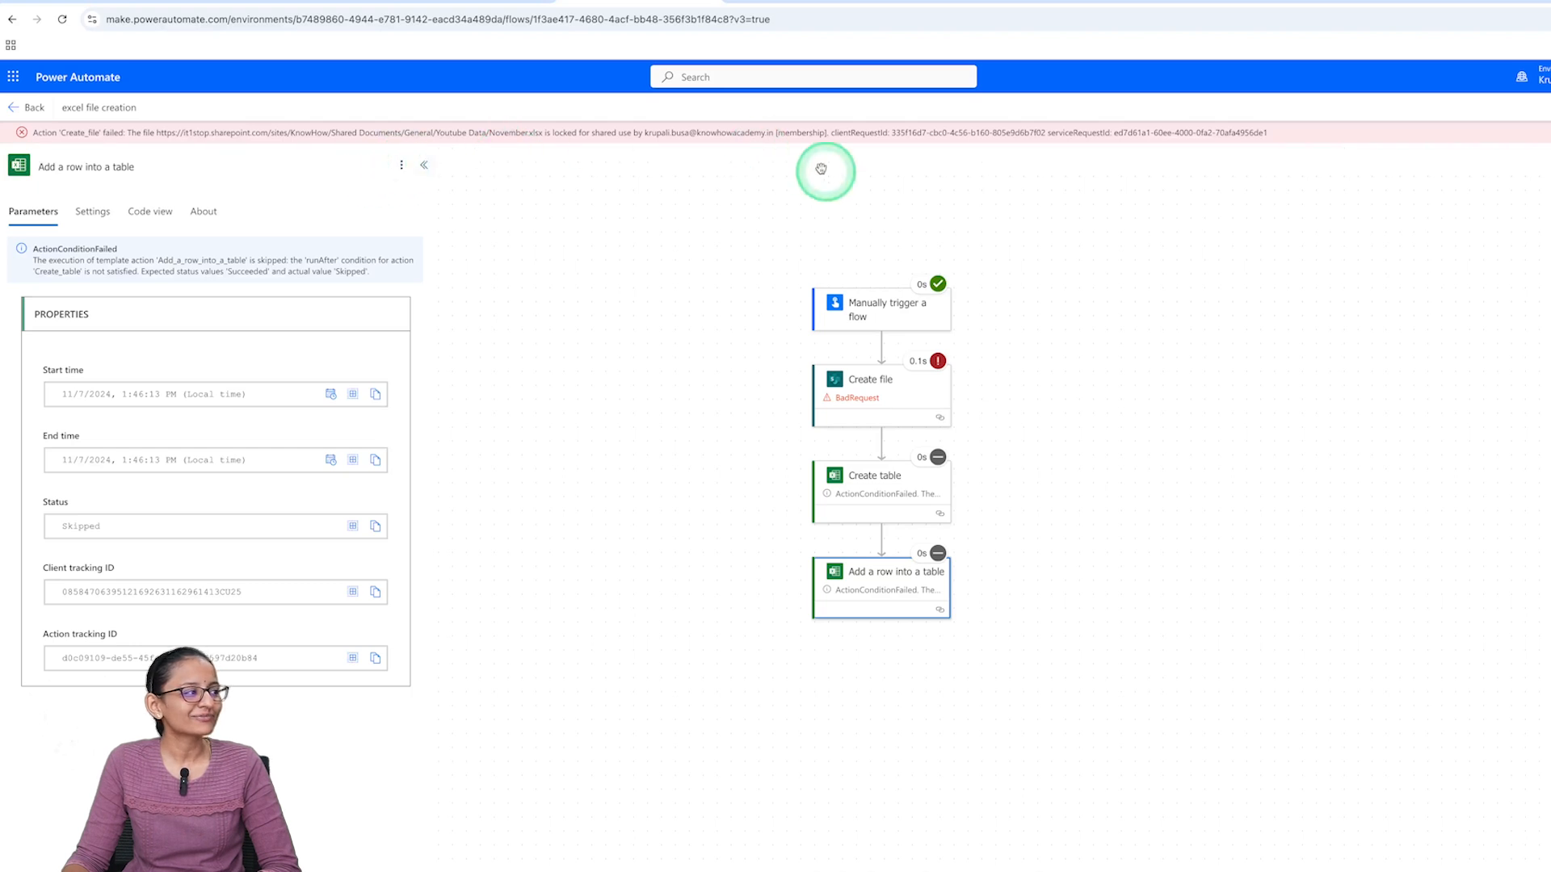
Switch to SharePoint, retry deleting November.xlsx from the Youtube Data folder and refresh the file list
left_click(466, 4)
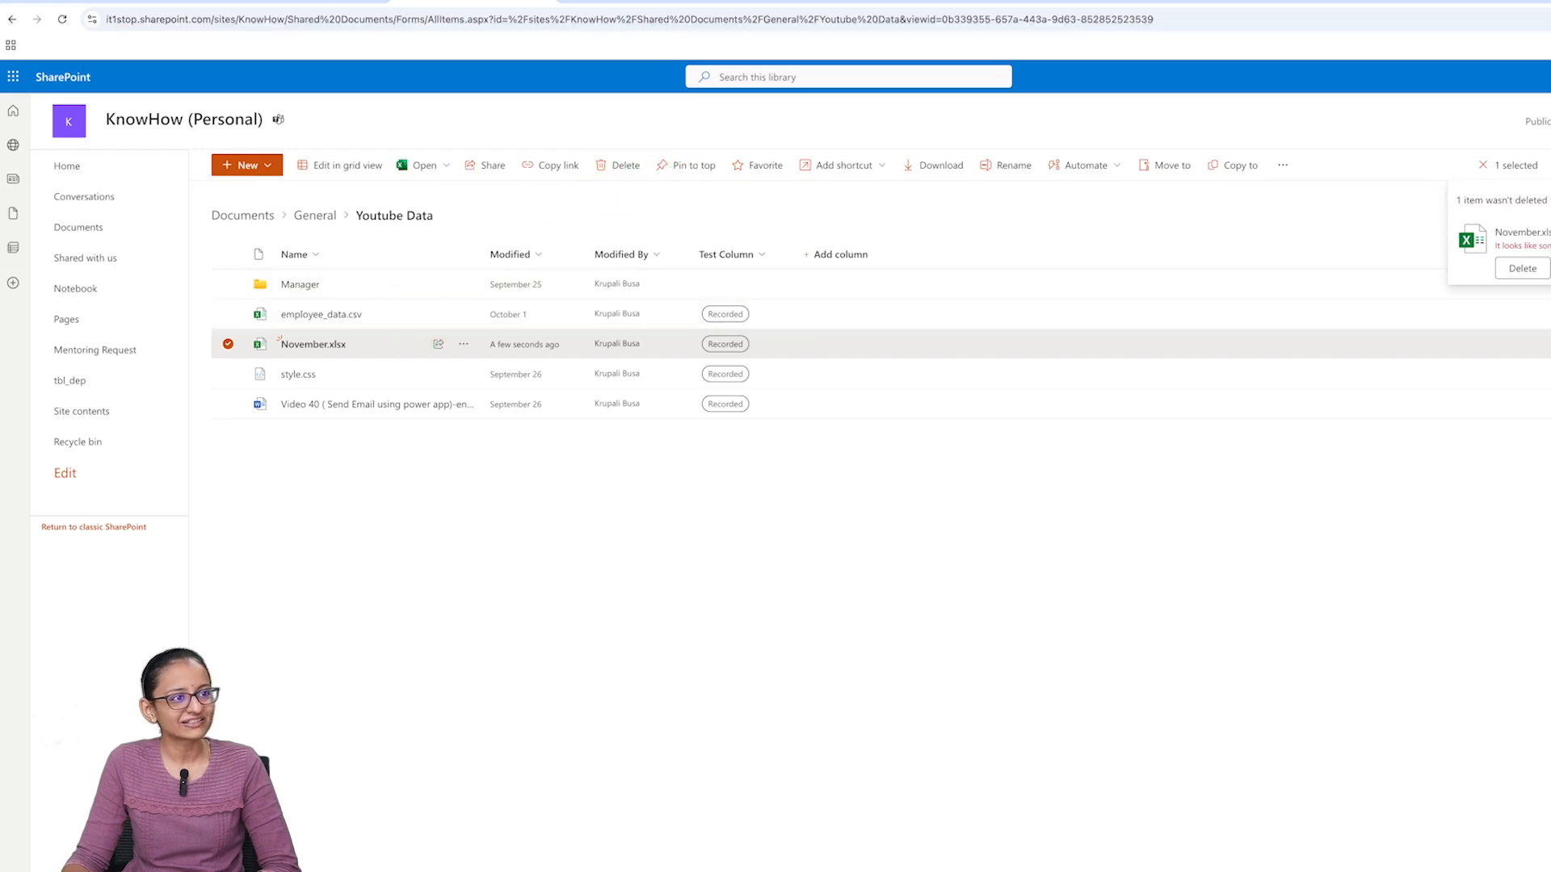
left_click(1535, 275)
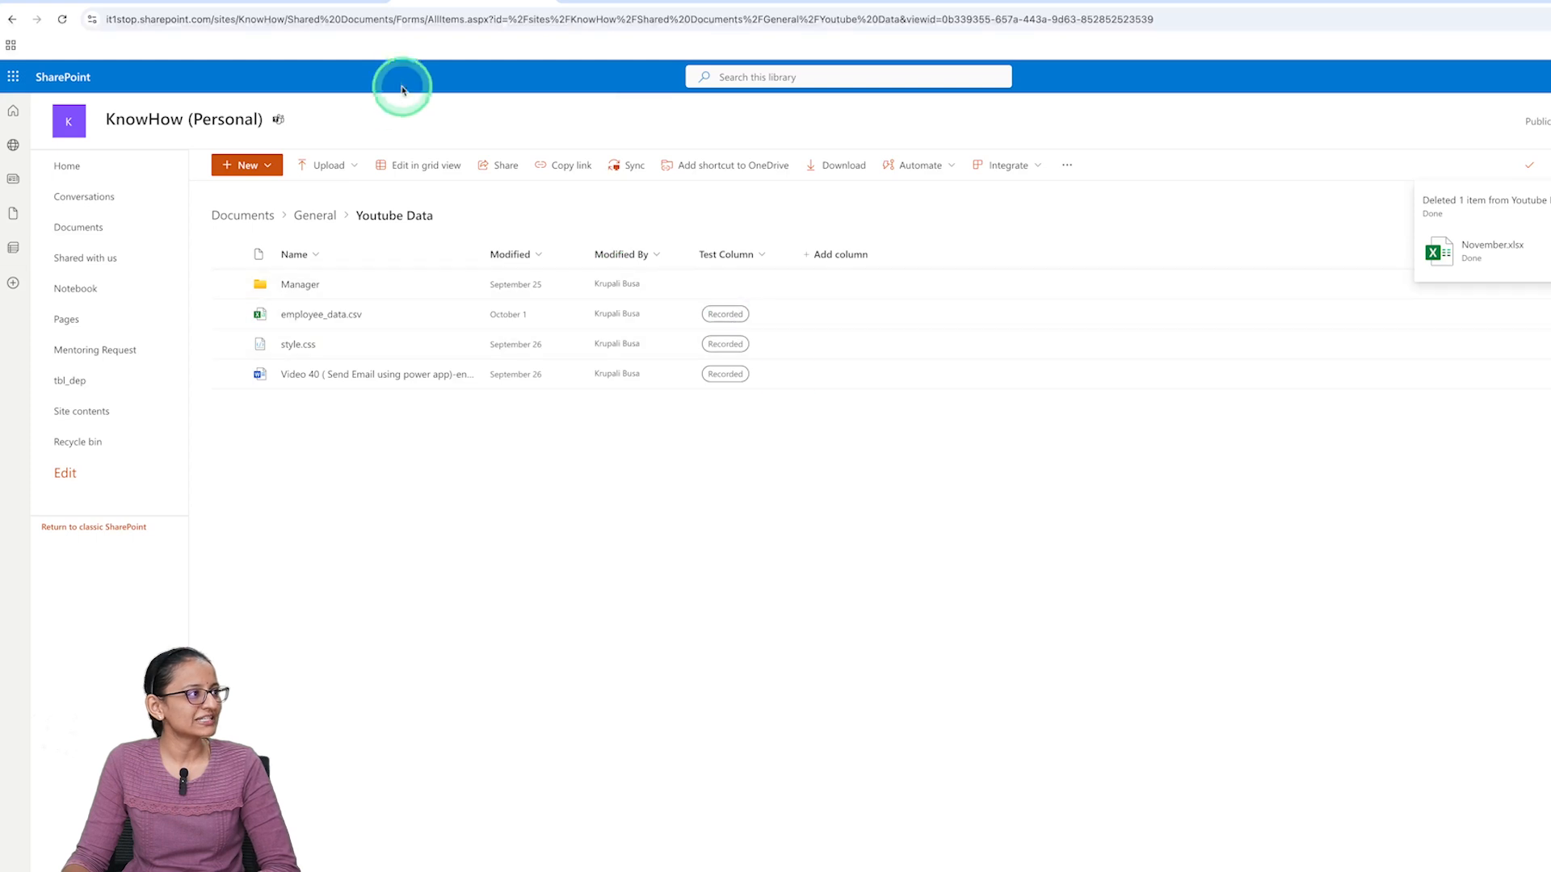
left_click(614, 2)
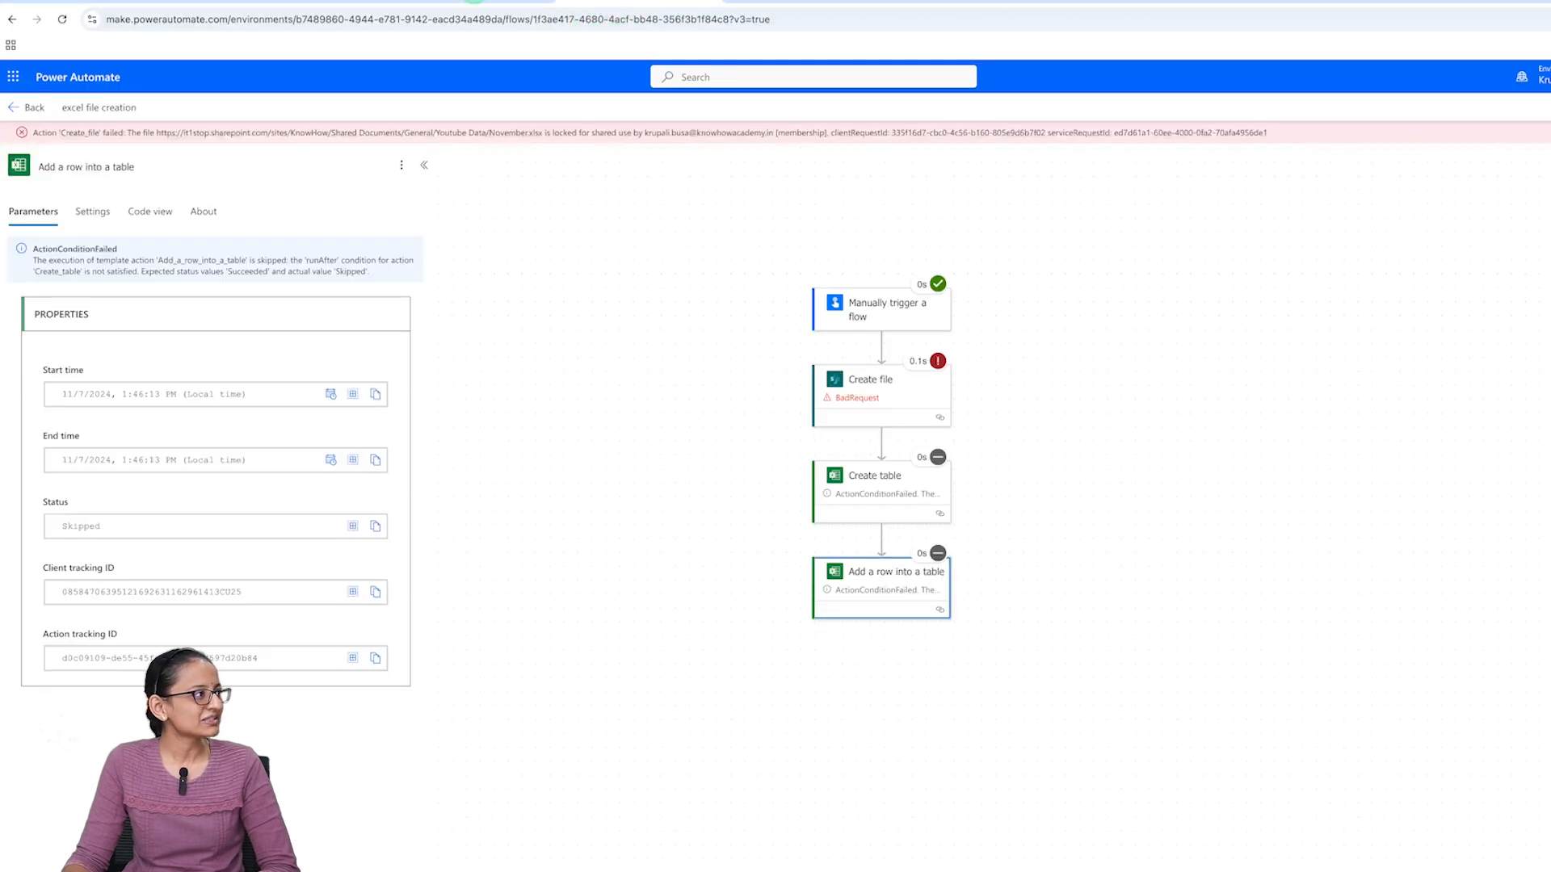
left_click(11, 20)
left_click(70, 25)
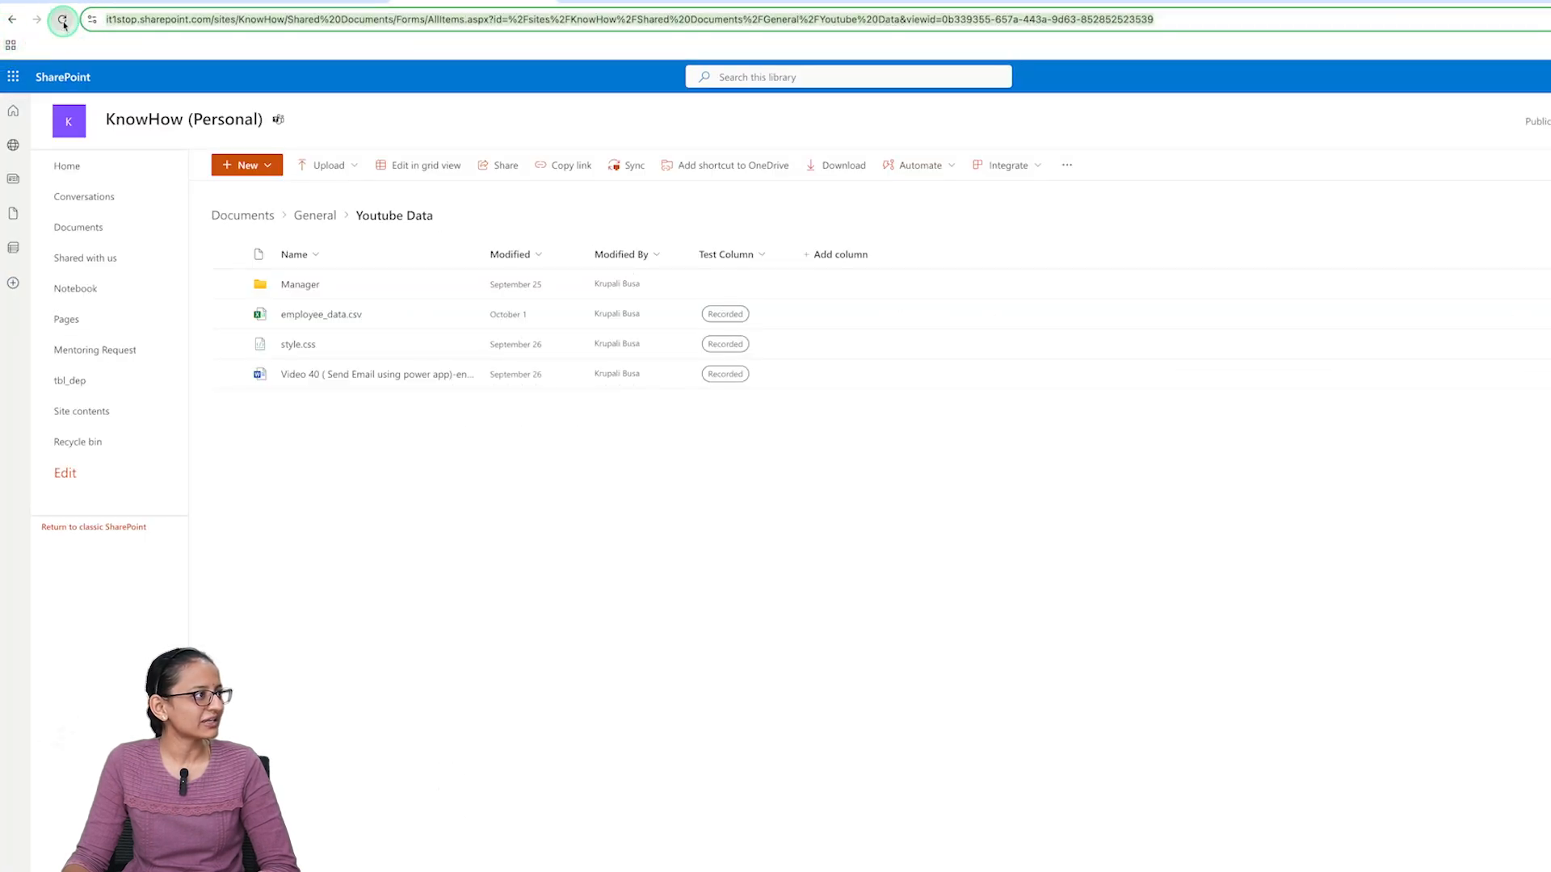
left_click(63, 25)
Return to Power Automate, reopen the flow for editing, save it and start a manual test
left_click(679, 2)
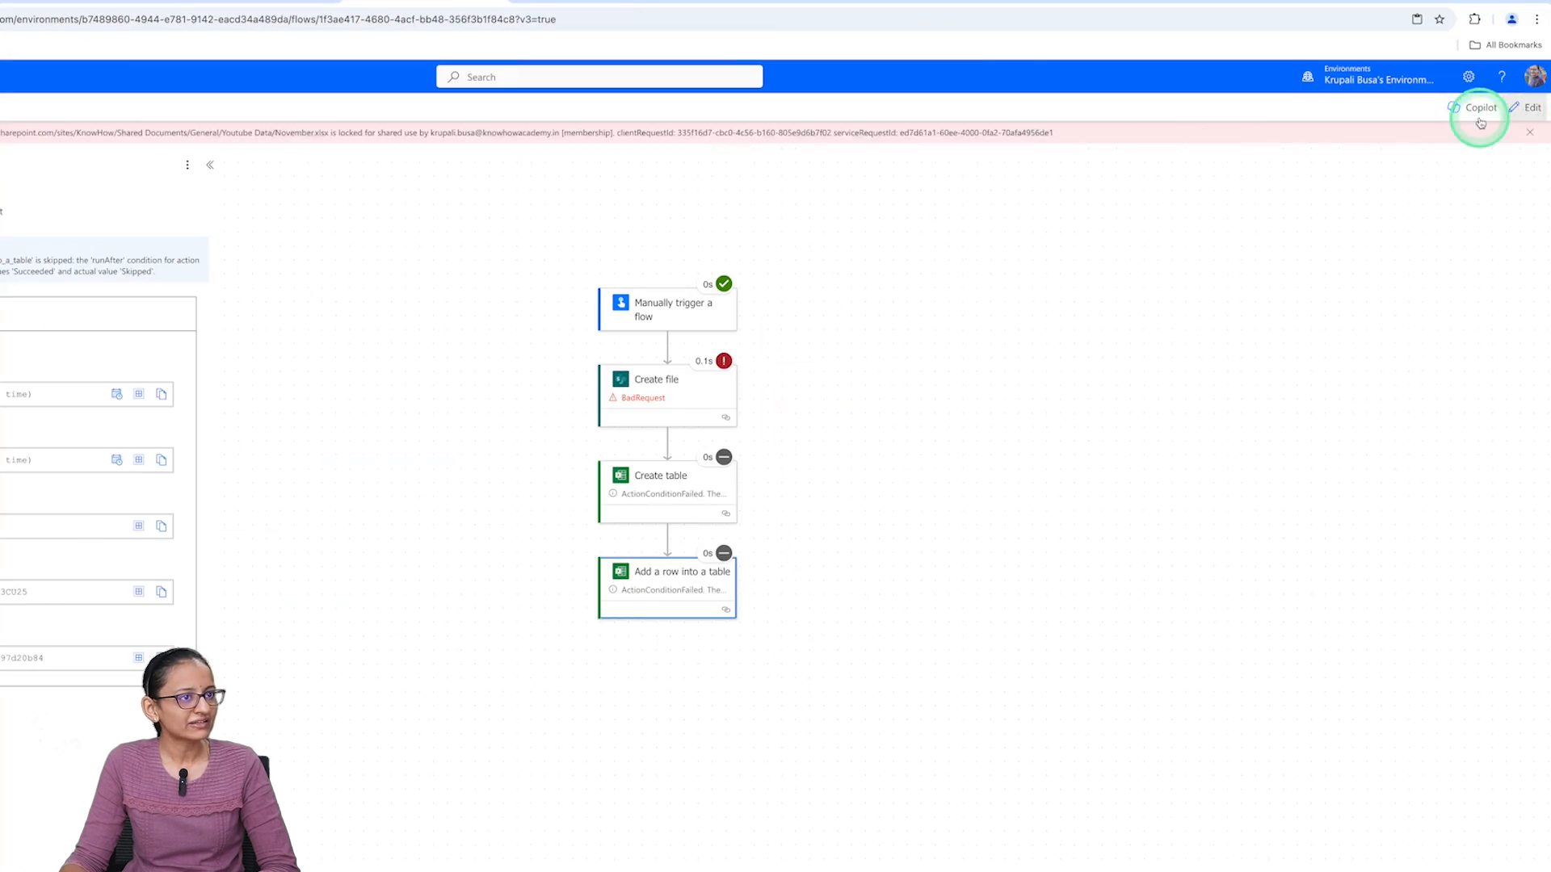
left_click(1518, 113)
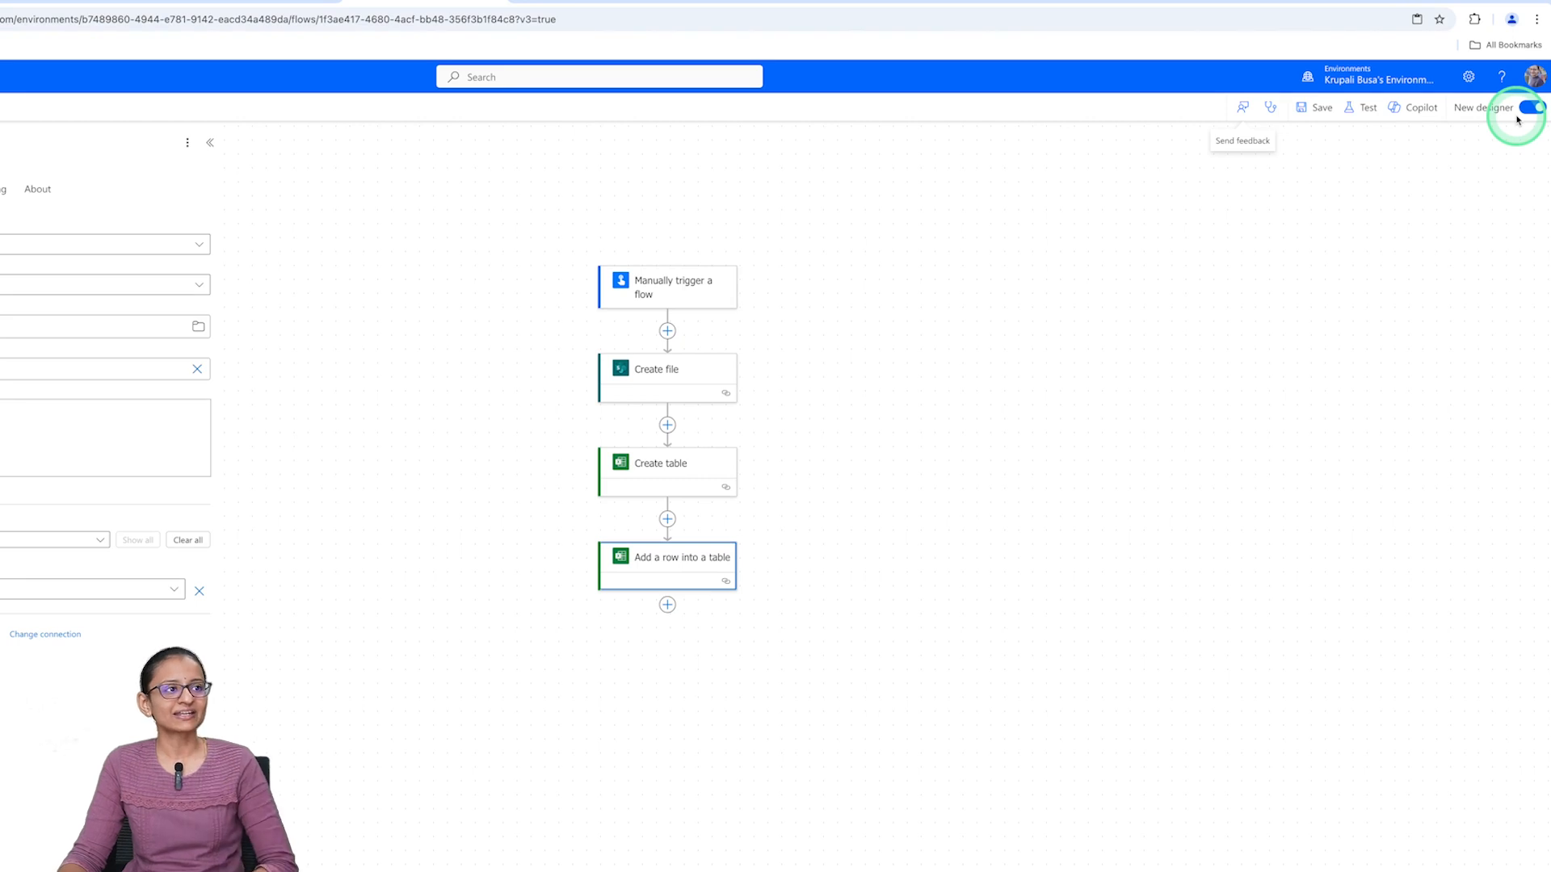
left_click(1317, 110)
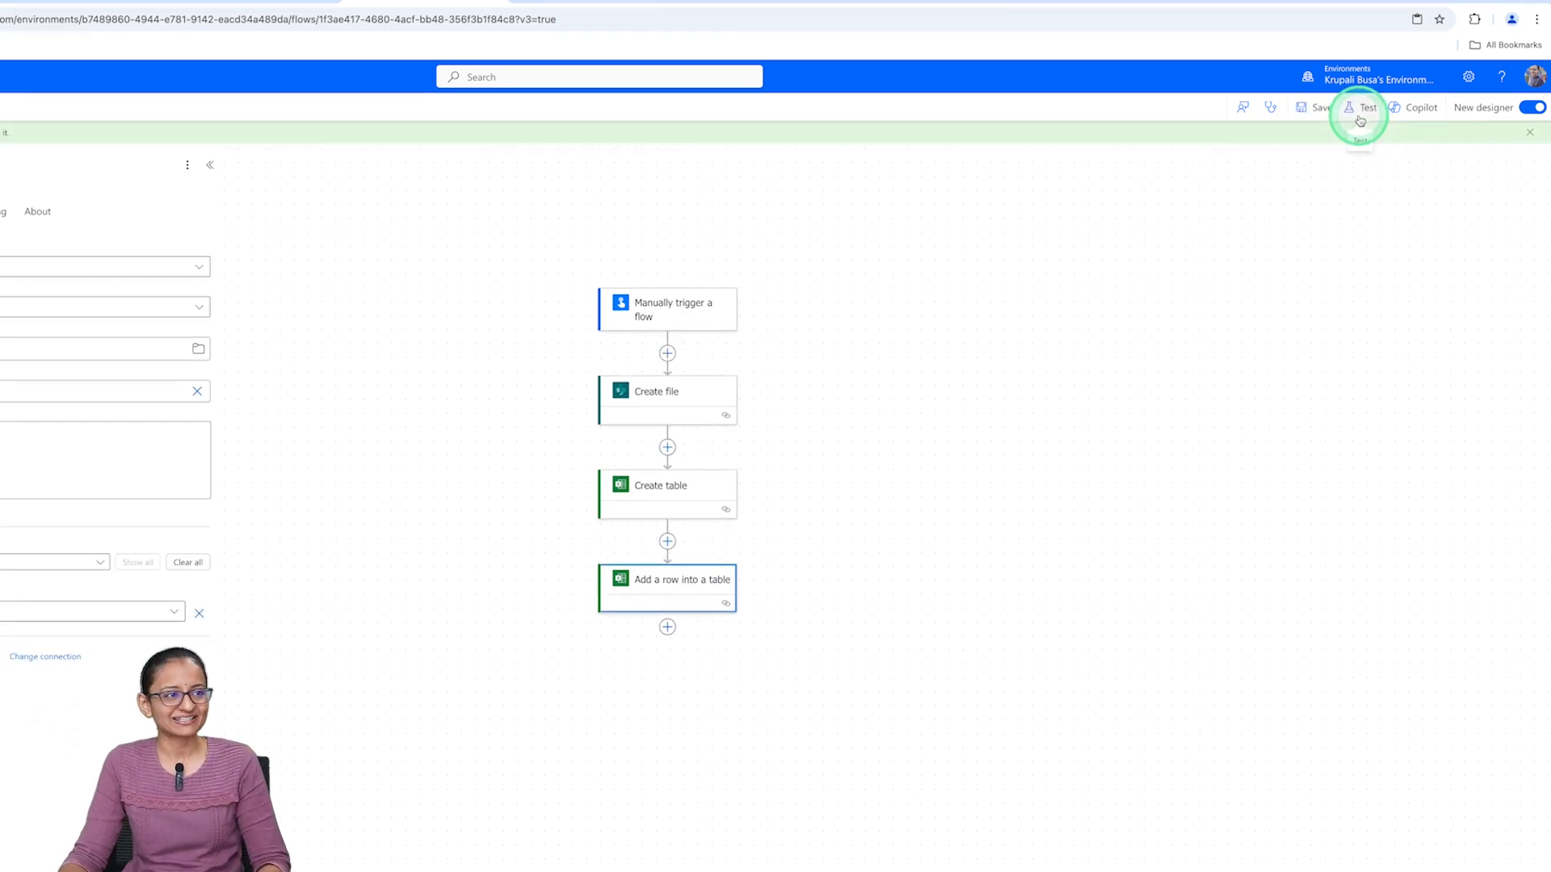
left_click(1365, 110)
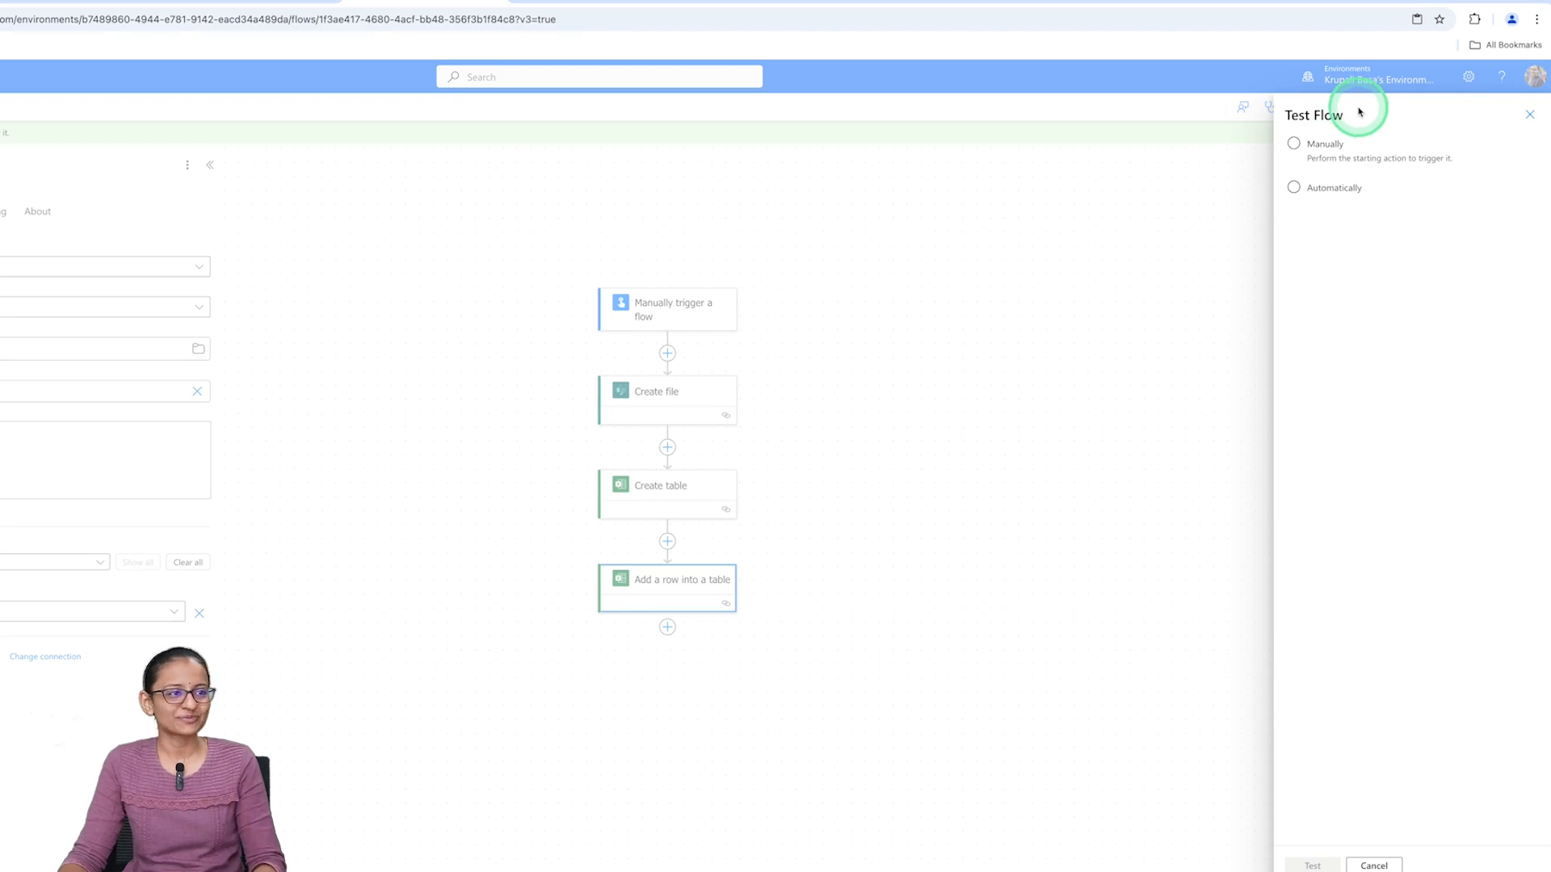
left_click(1333, 142)
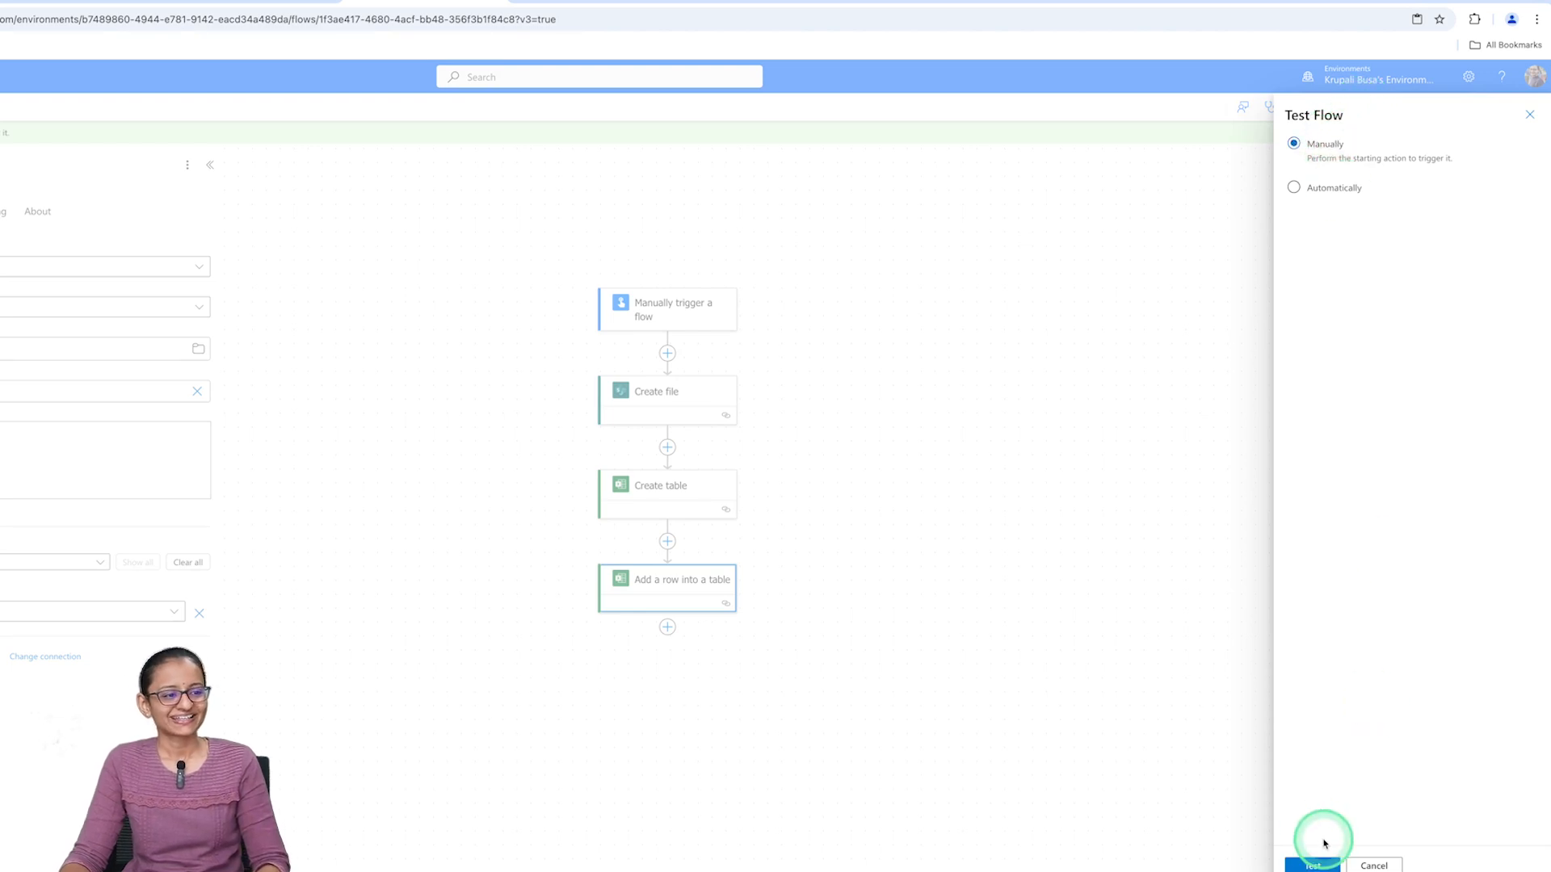
left_click(1307, 865)
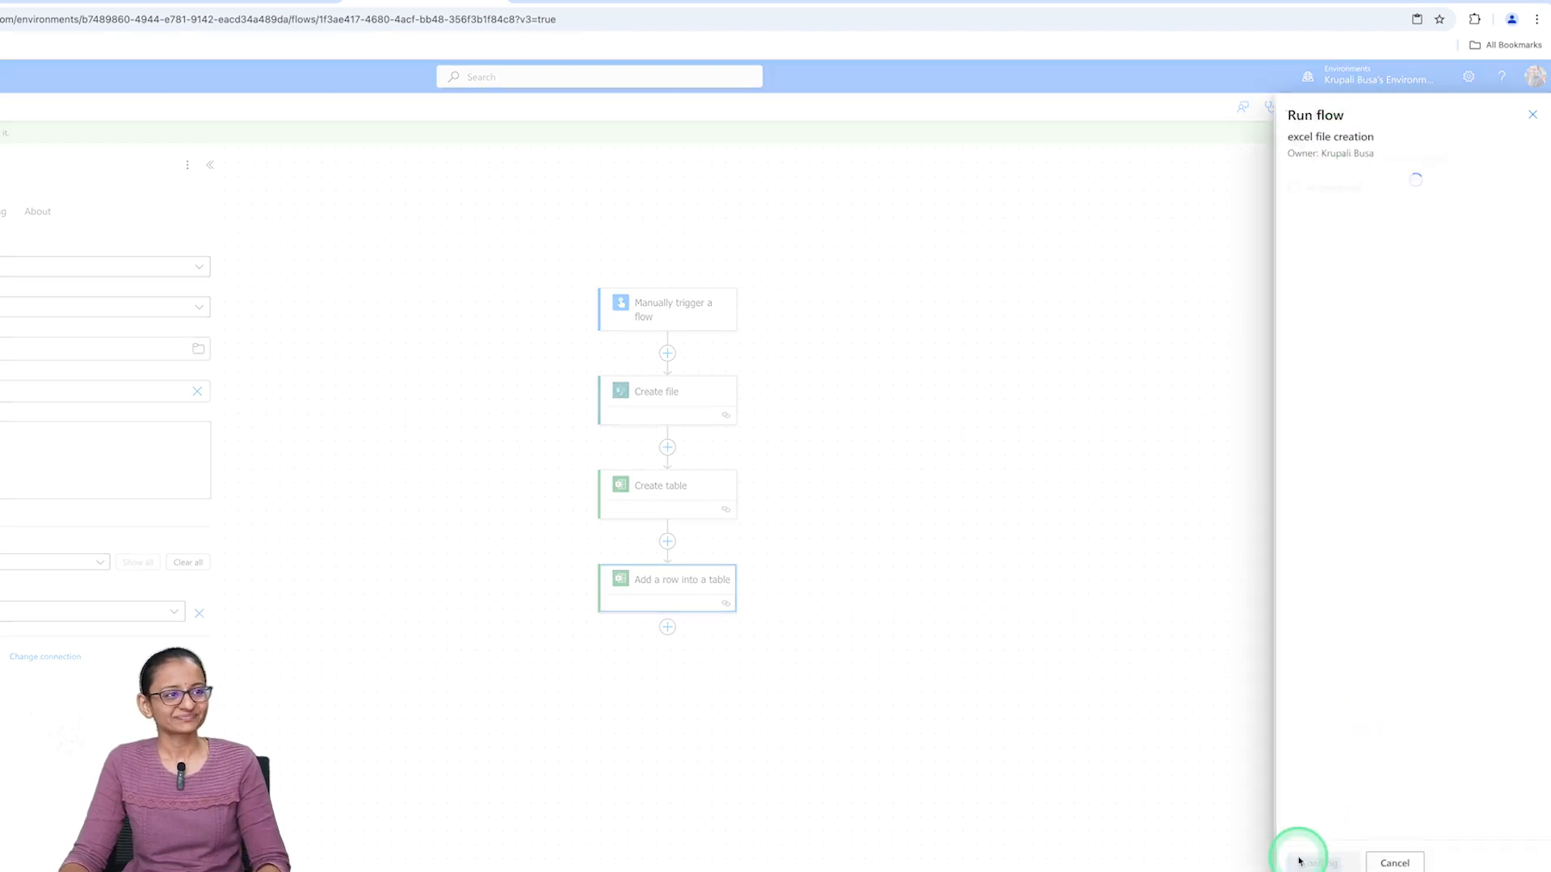
Fill in the run inputs with the person's first name as Name, TaskDate 2024-11-05 and TaskStatus Complete
left_click(1230, 176)
type("KRUPALI")
left_click(1248, 249)
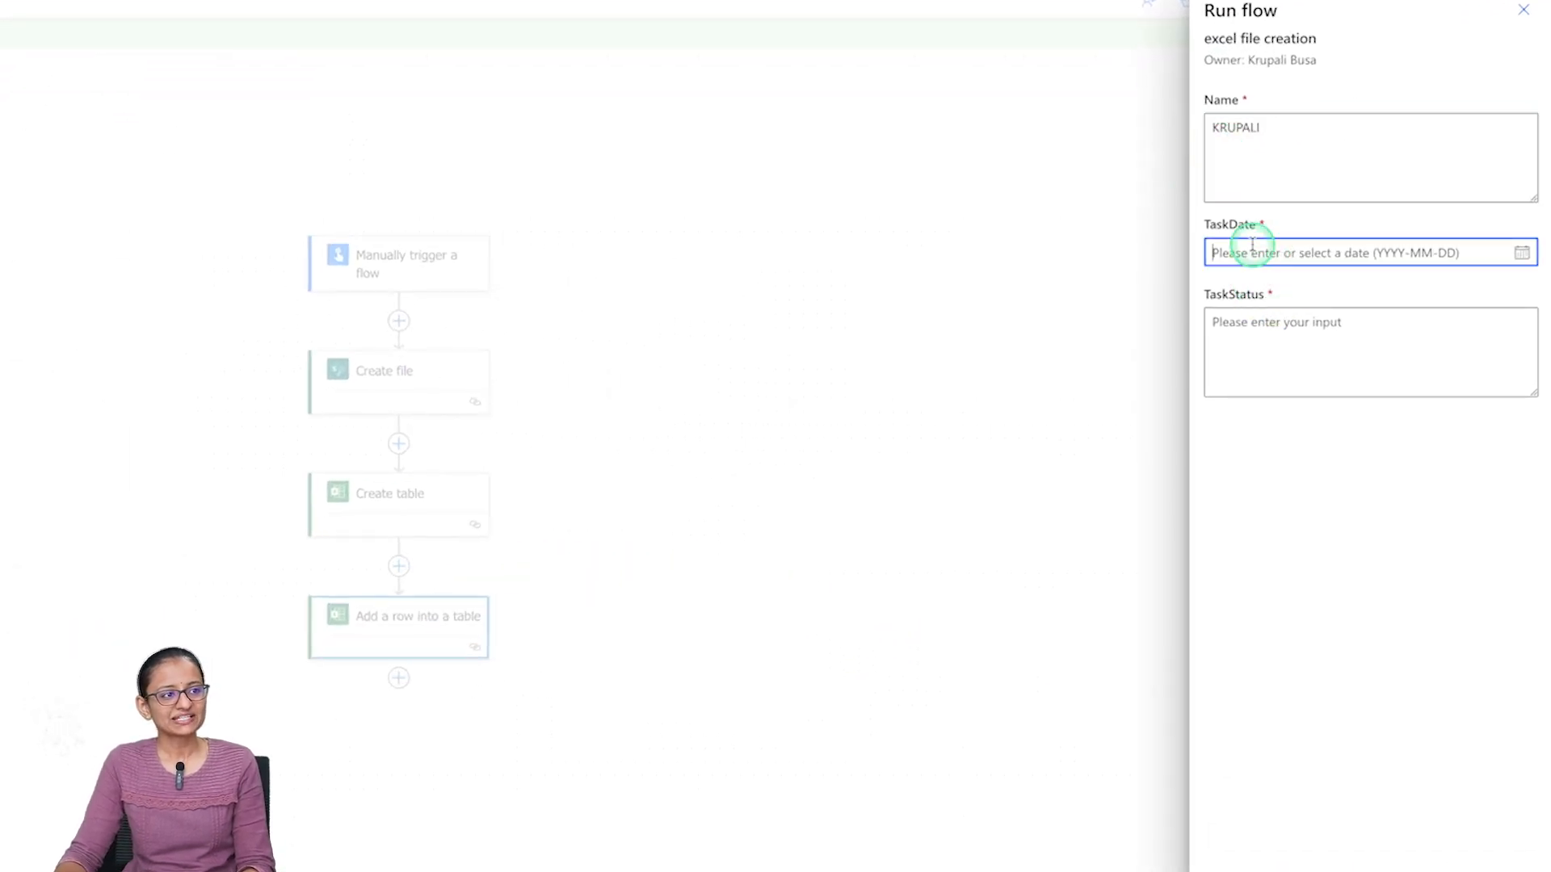
left_click(1522, 252)
left_click(1278, 370)
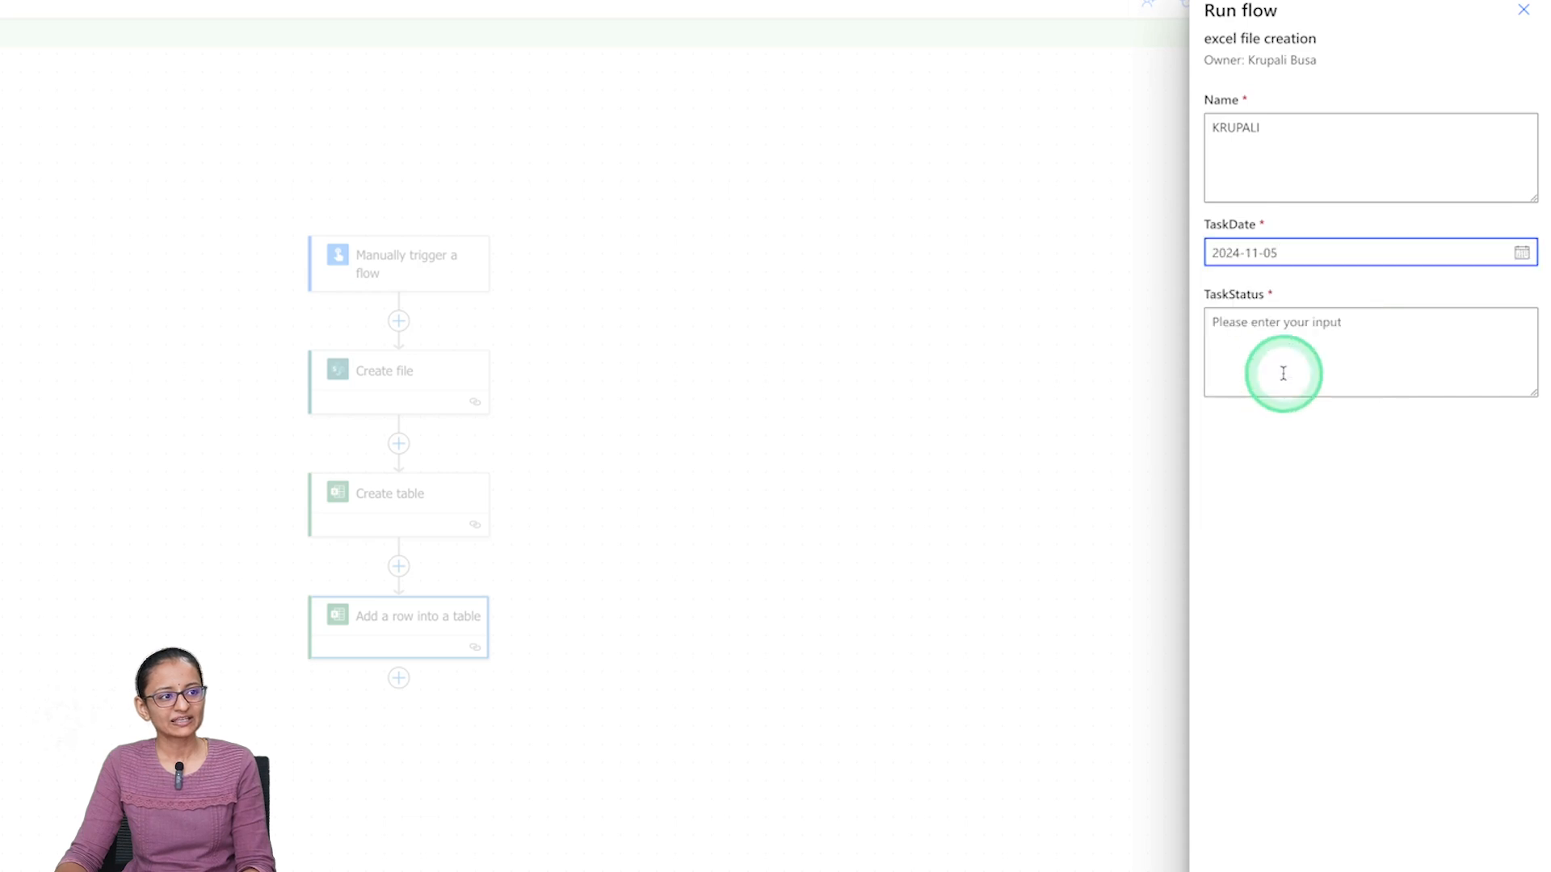
left_click(1277, 372)
type("Complete")
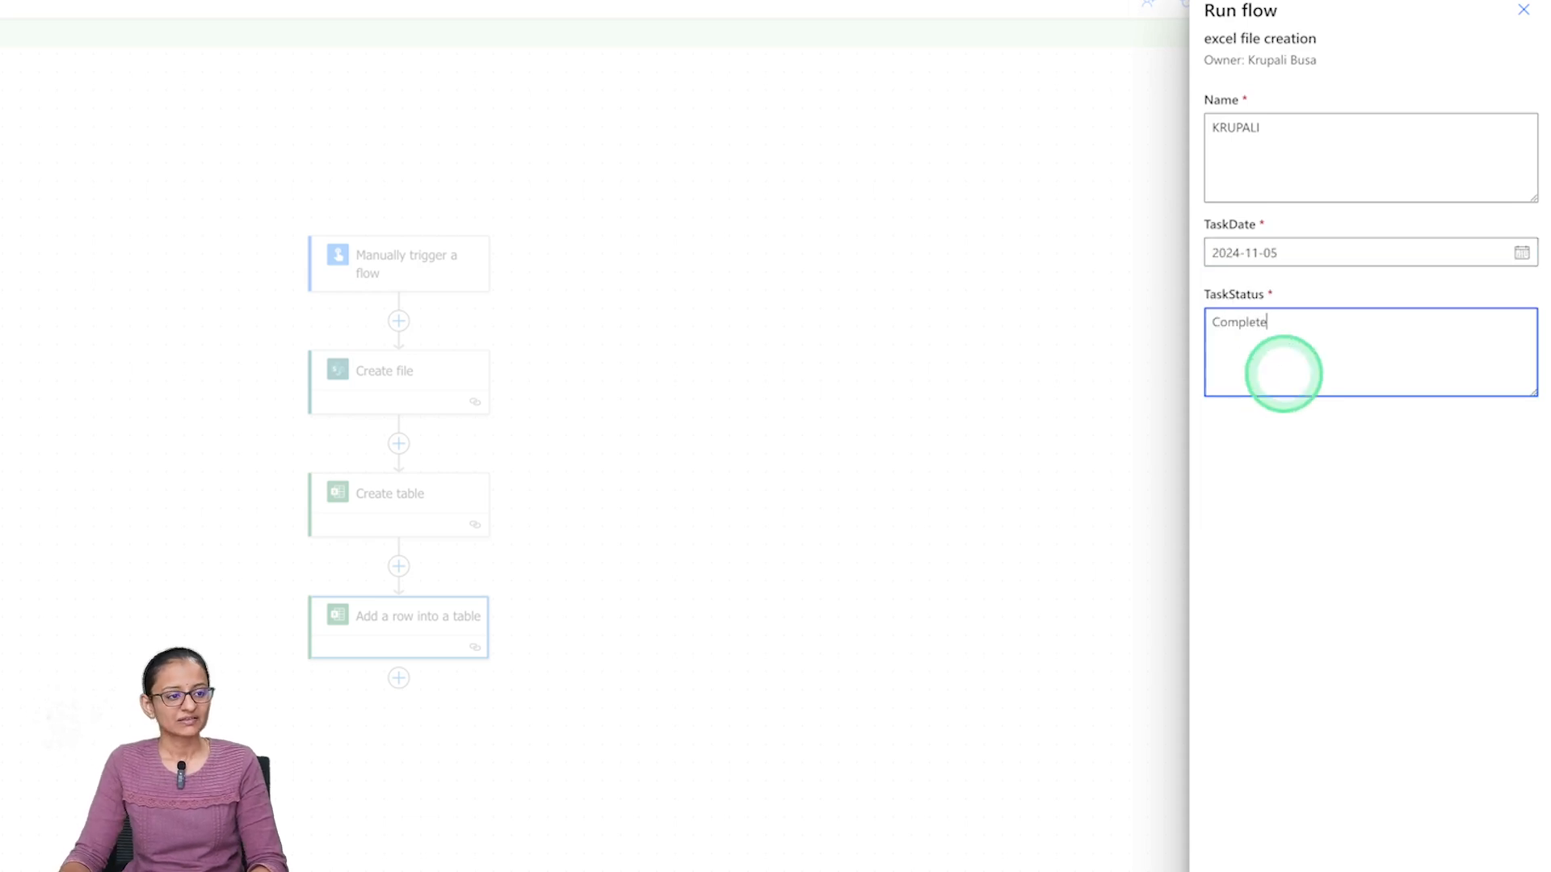
Run the flow with the new inputs and close the run panel to show the run results
scroll(1264, 700, "down", 2)
left_click(1256, 847)
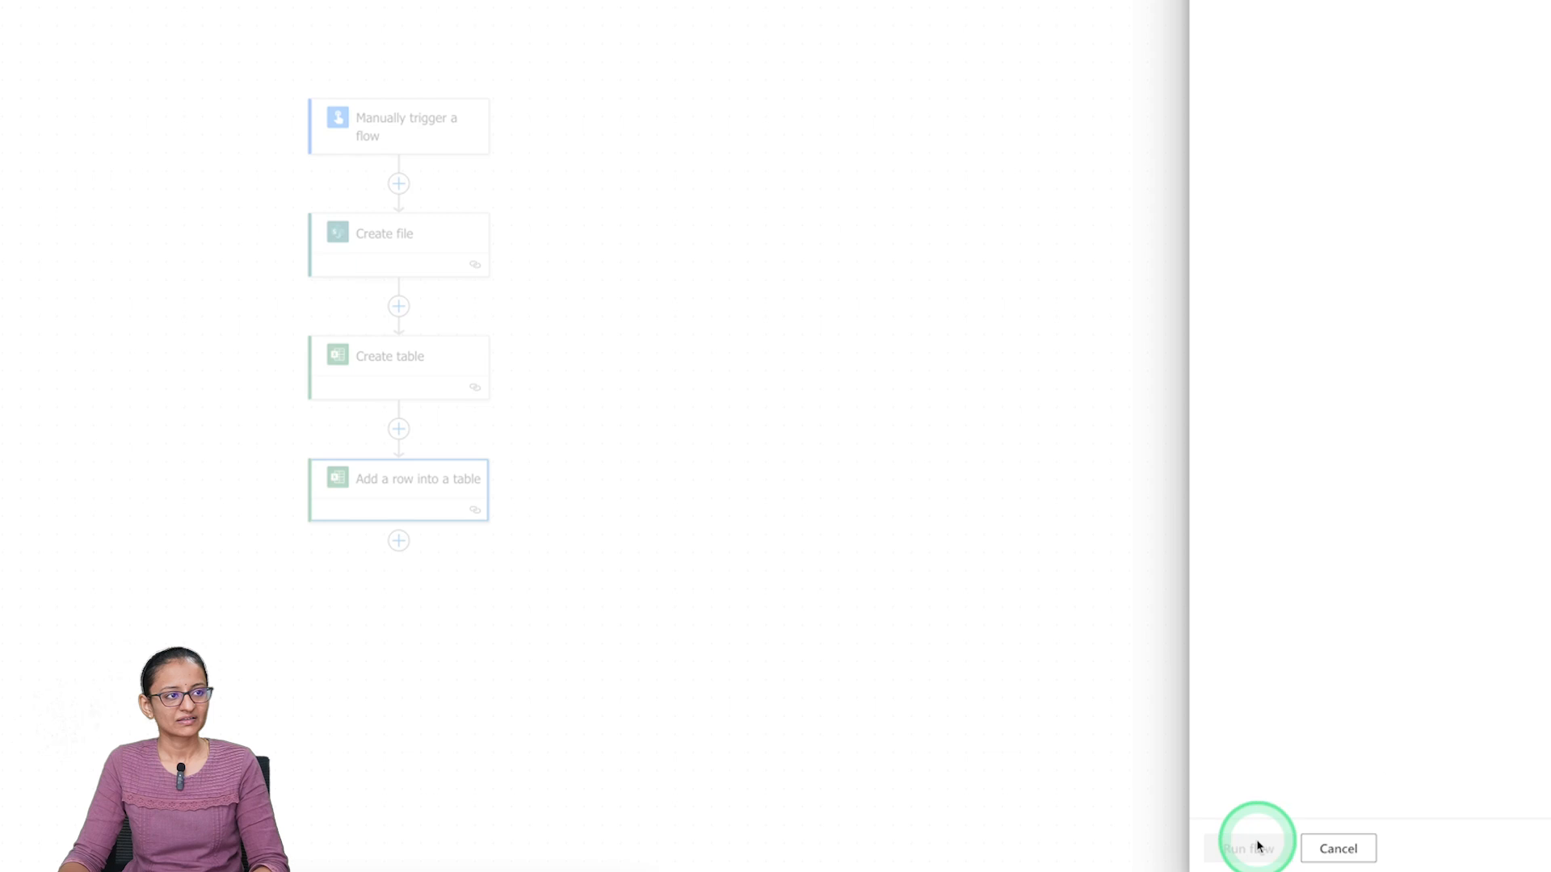
left_click(1256, 845)
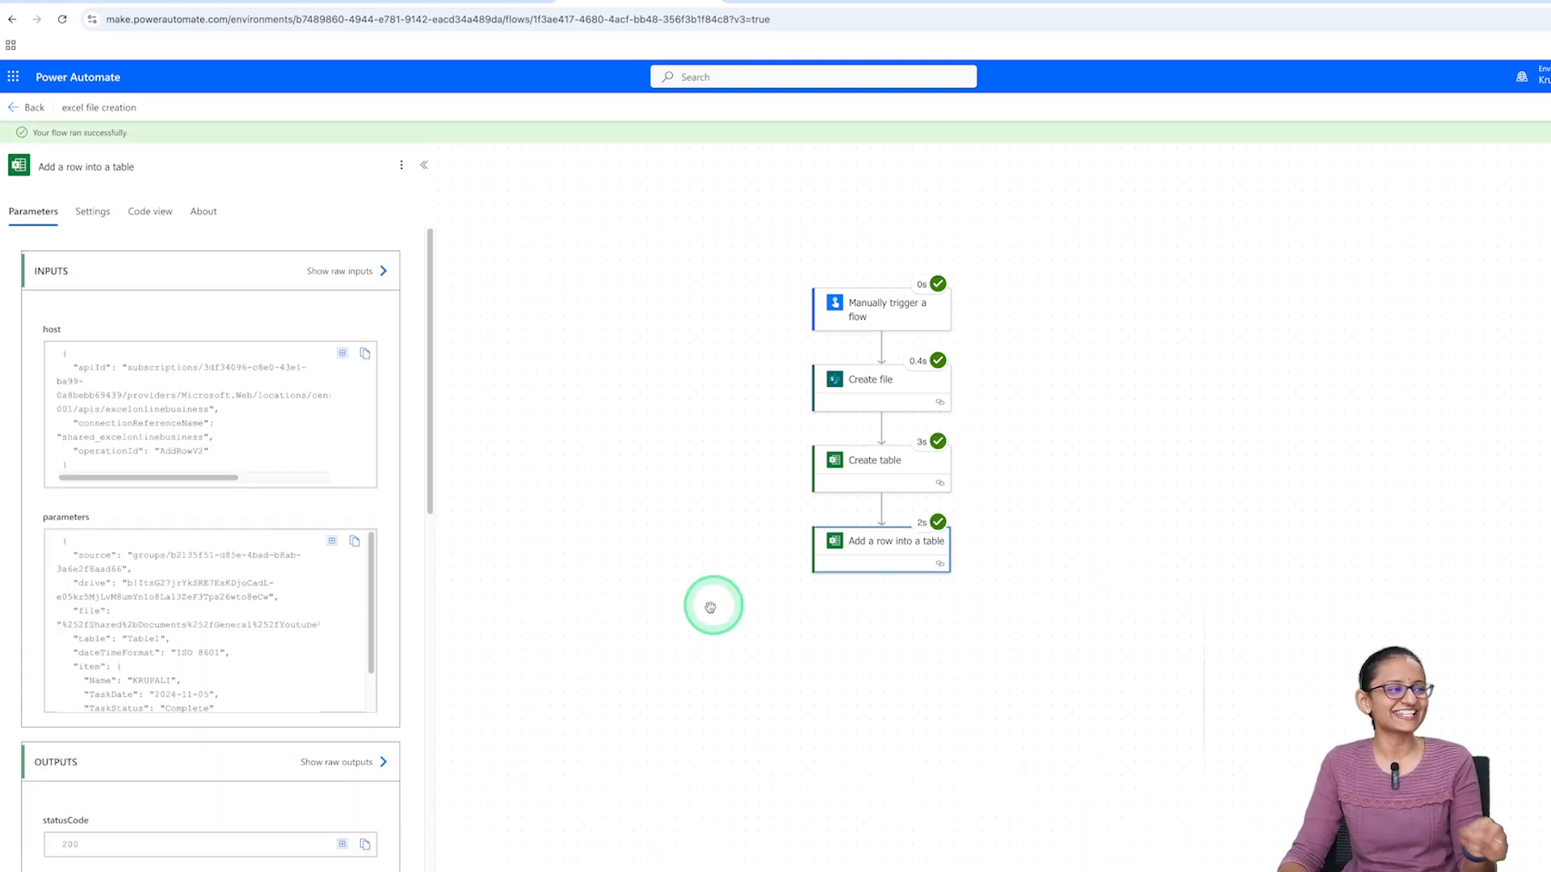
Switch to SharePoint and open November.xlsx in the Youtube Data folder to check the added row
left_click(453, 4)
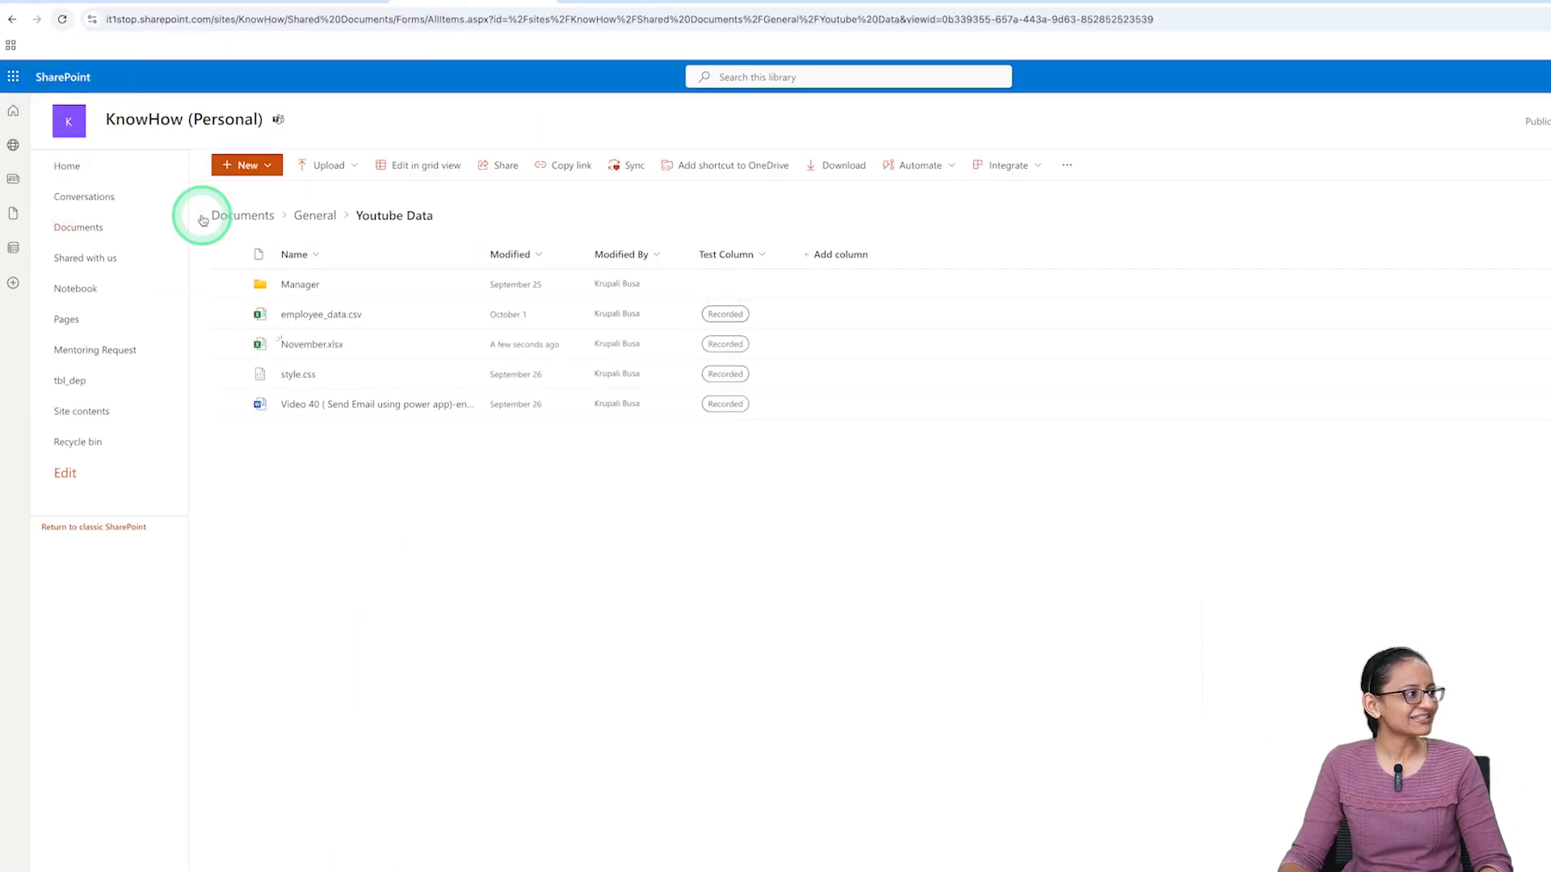
left_click(315, 346)
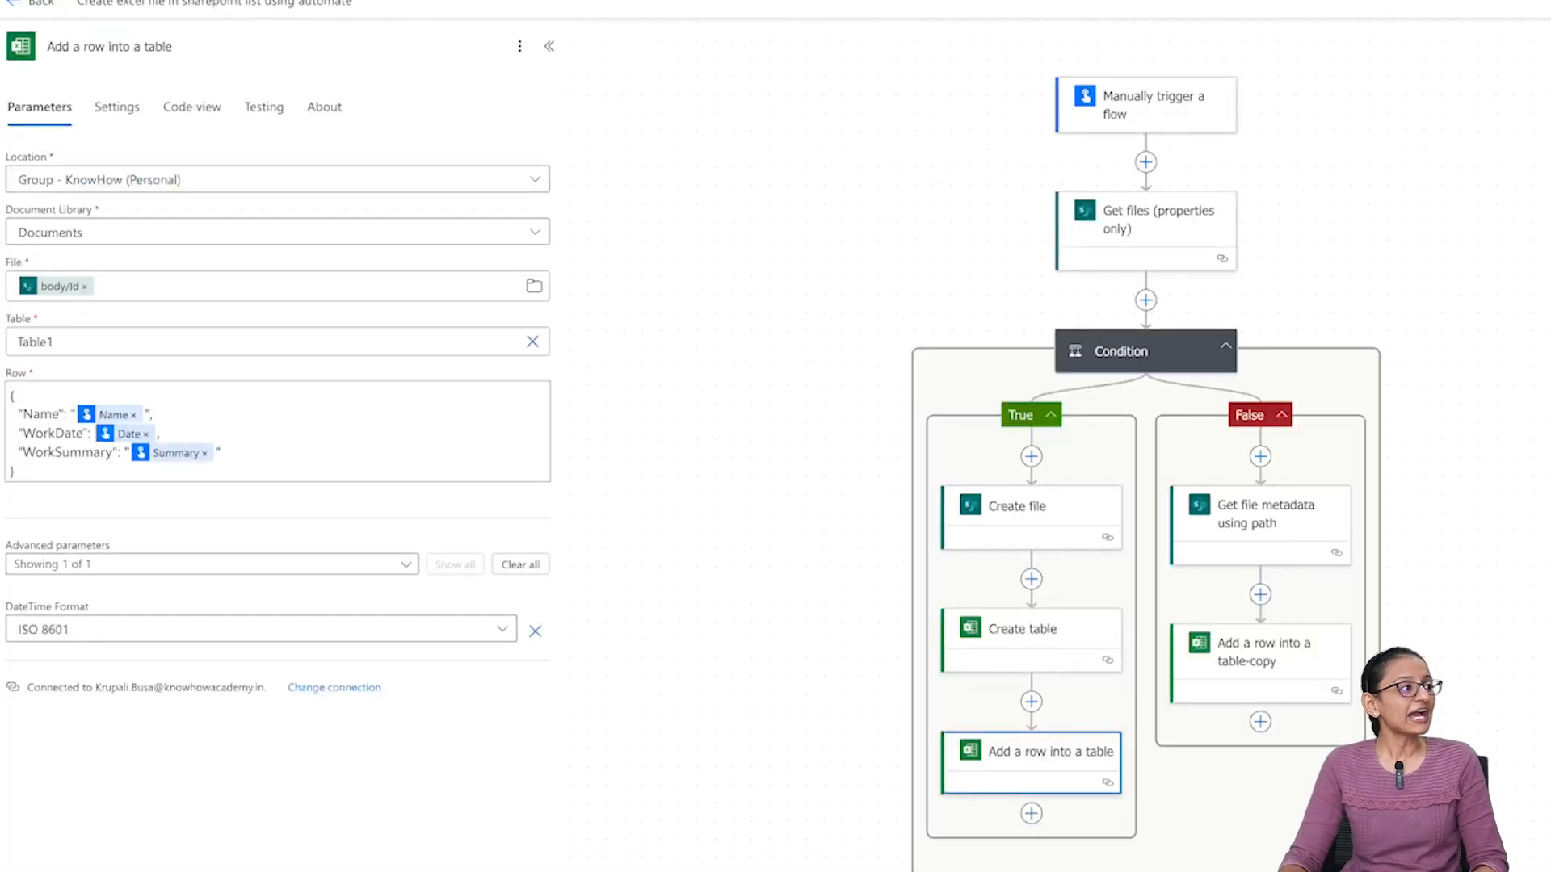
Examine the Get files (properties only) action and its Filter Query in the flow that contains the Condition
left_click(549, 46)
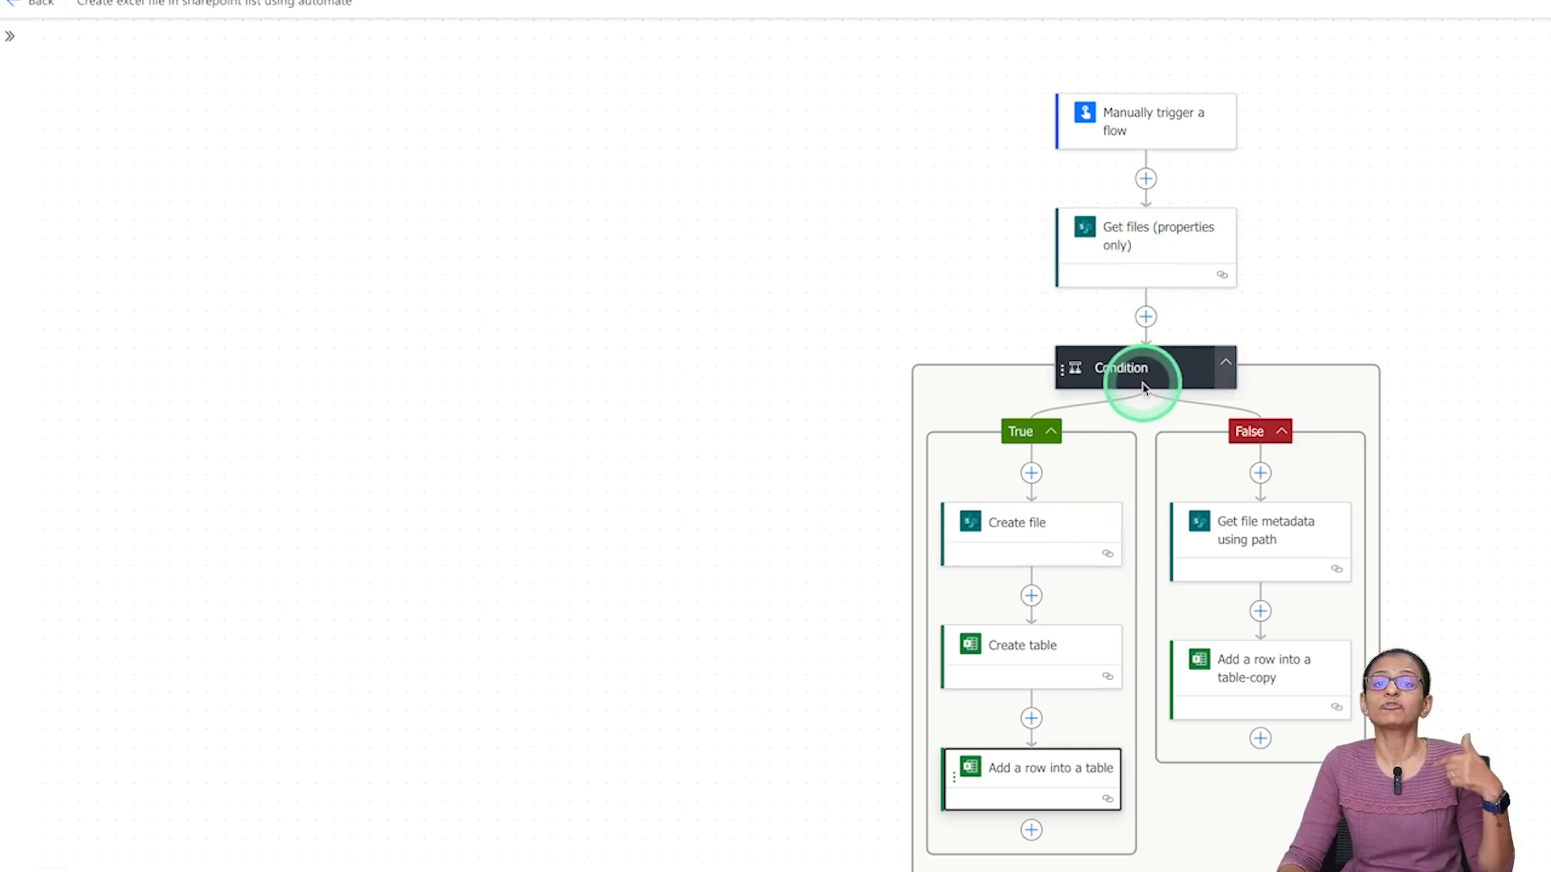
left_click(1131, 232)
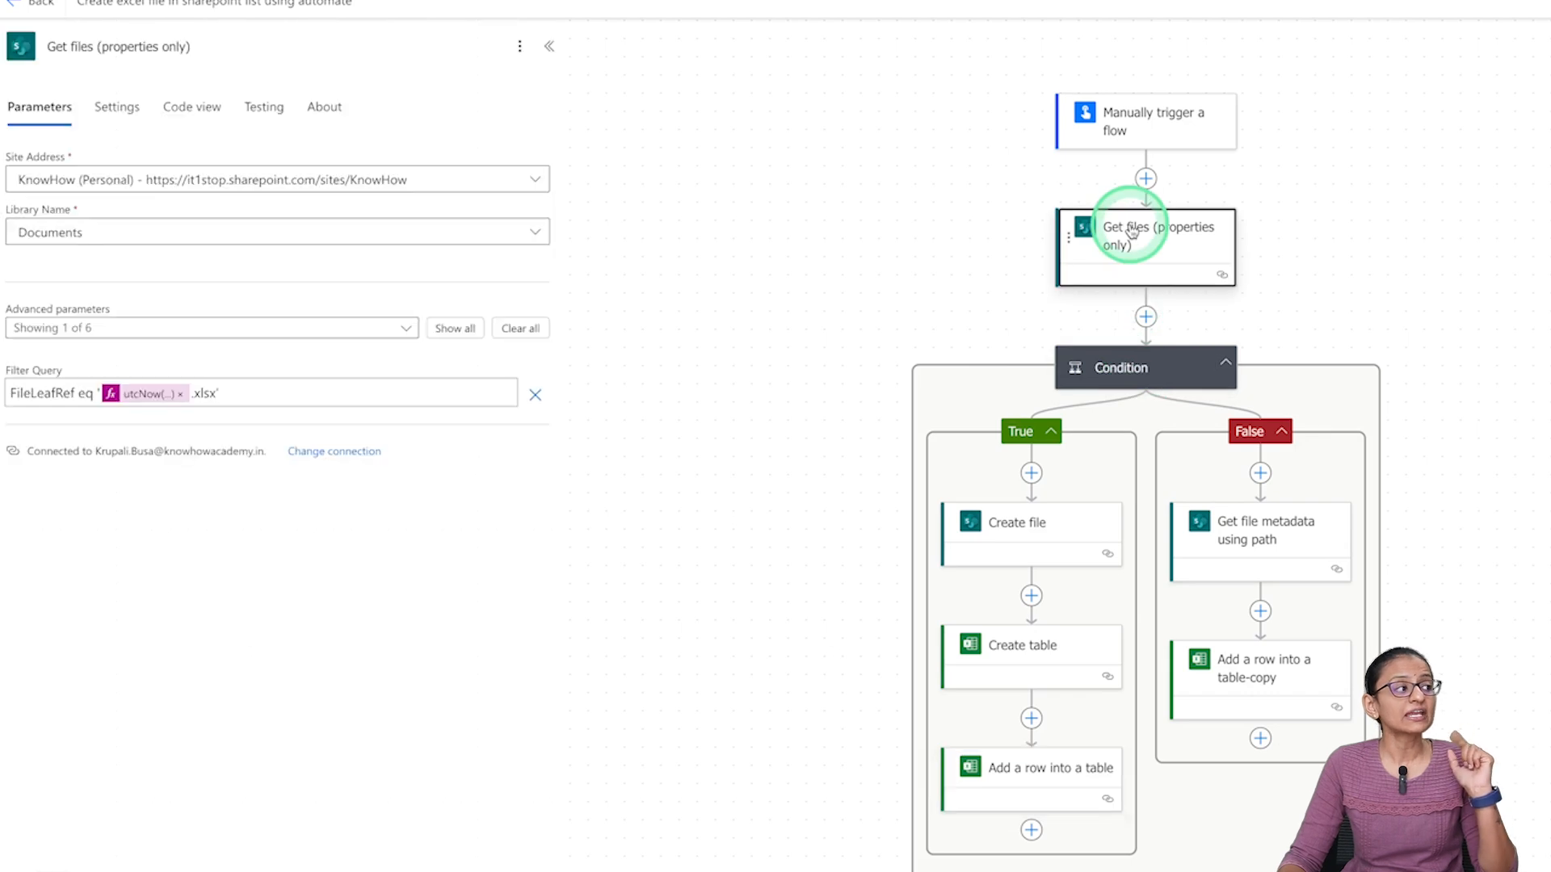
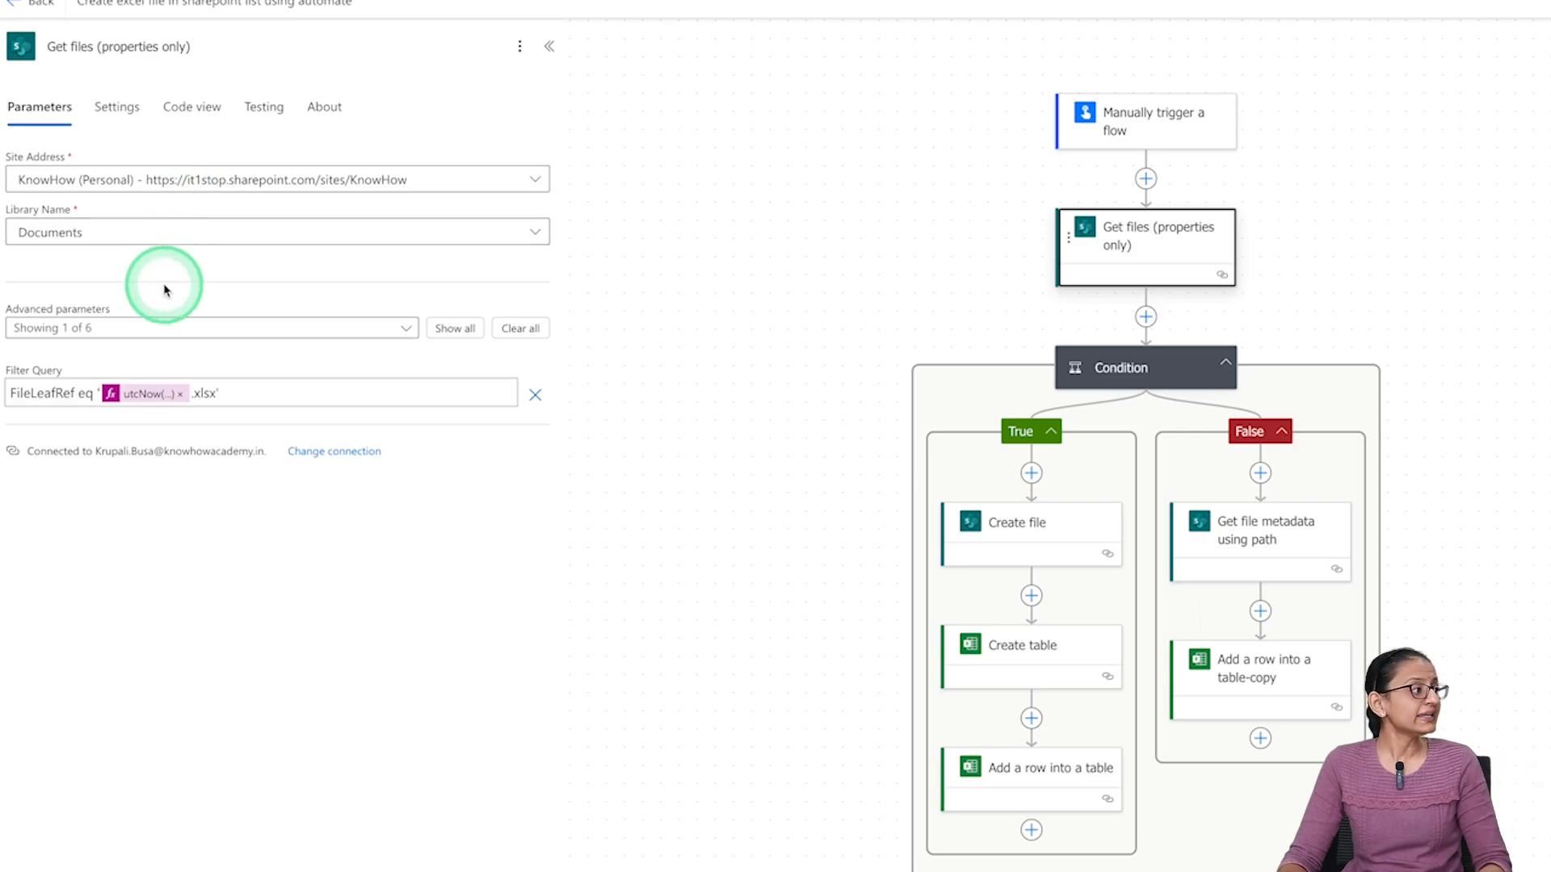
left_click(43, 394)
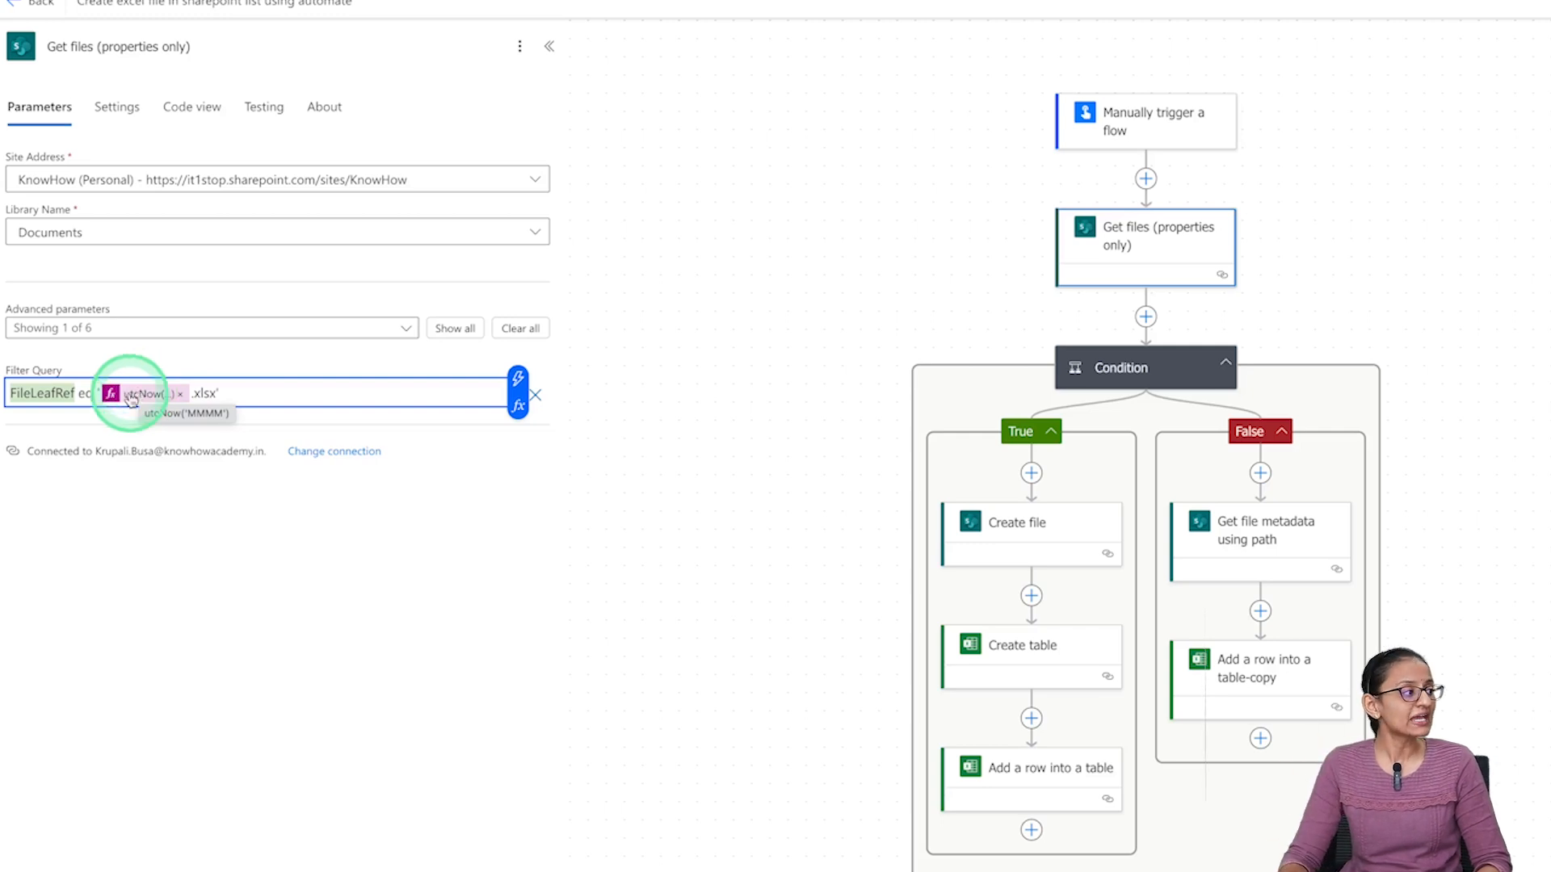
left_click_drag(110, 396, 10, 394)
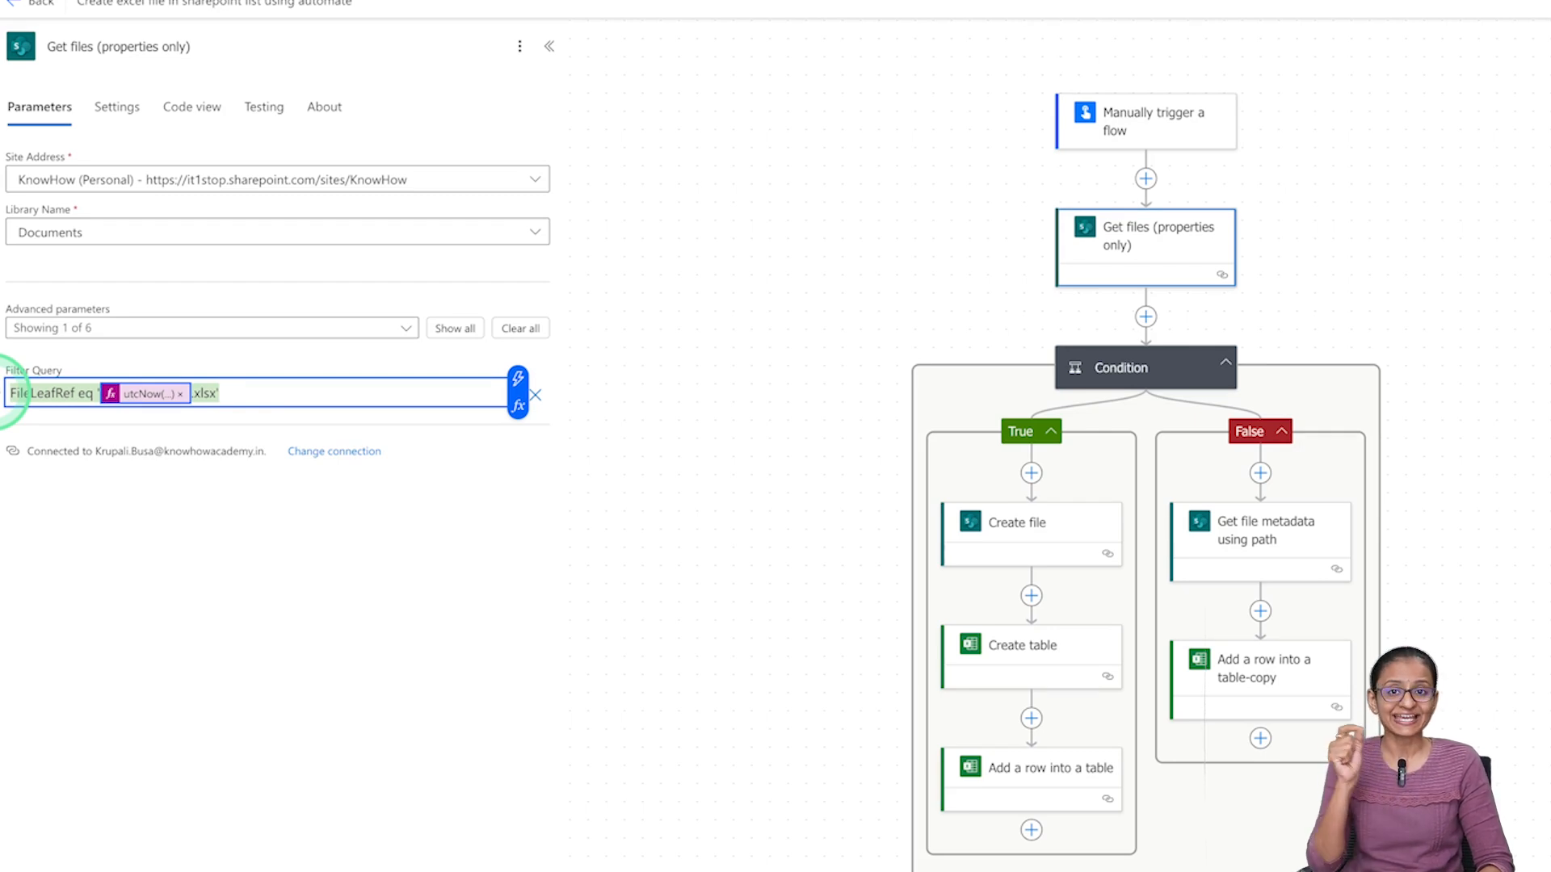
left_click(204, 613)
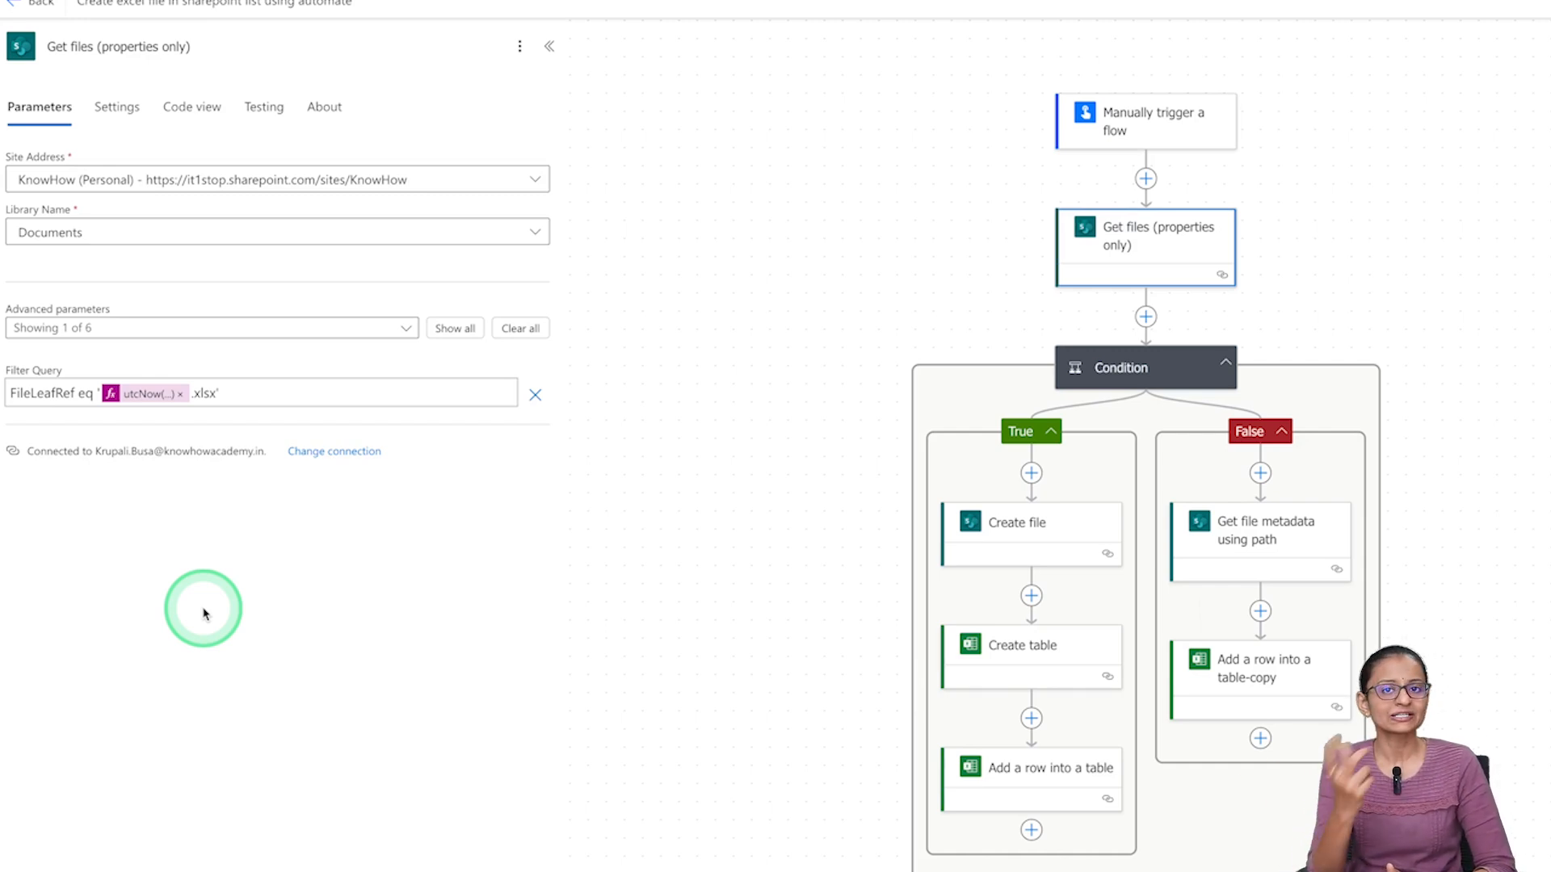
Re-enter the argument of the Condition's length() expression using body/value from Get files (properties only), then leave the expression editor without updating
left_click(1113, 388)
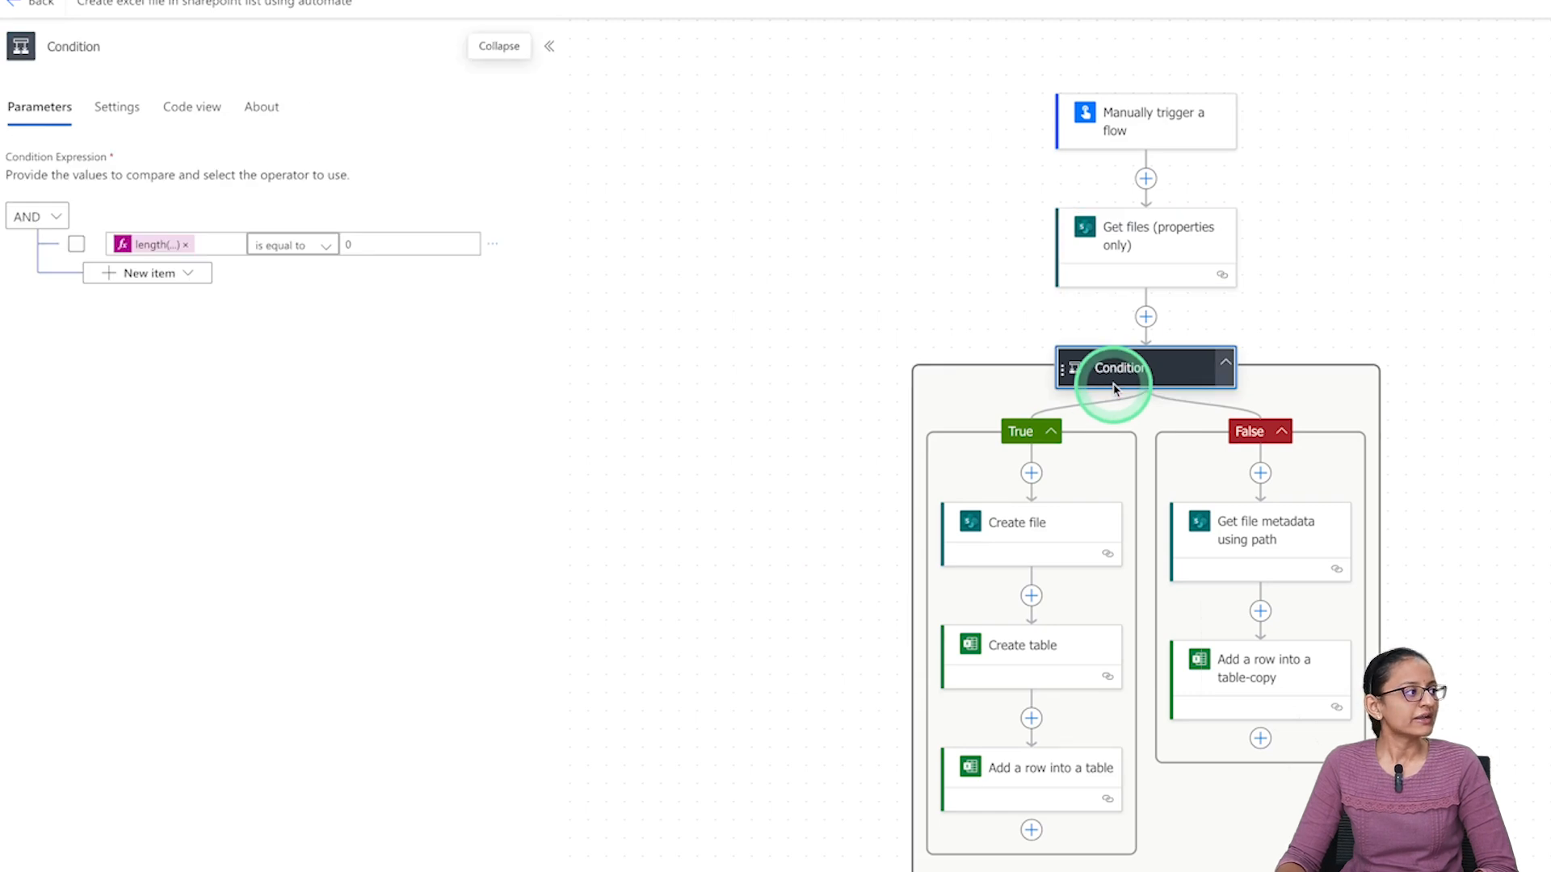
left_click(145, 246)
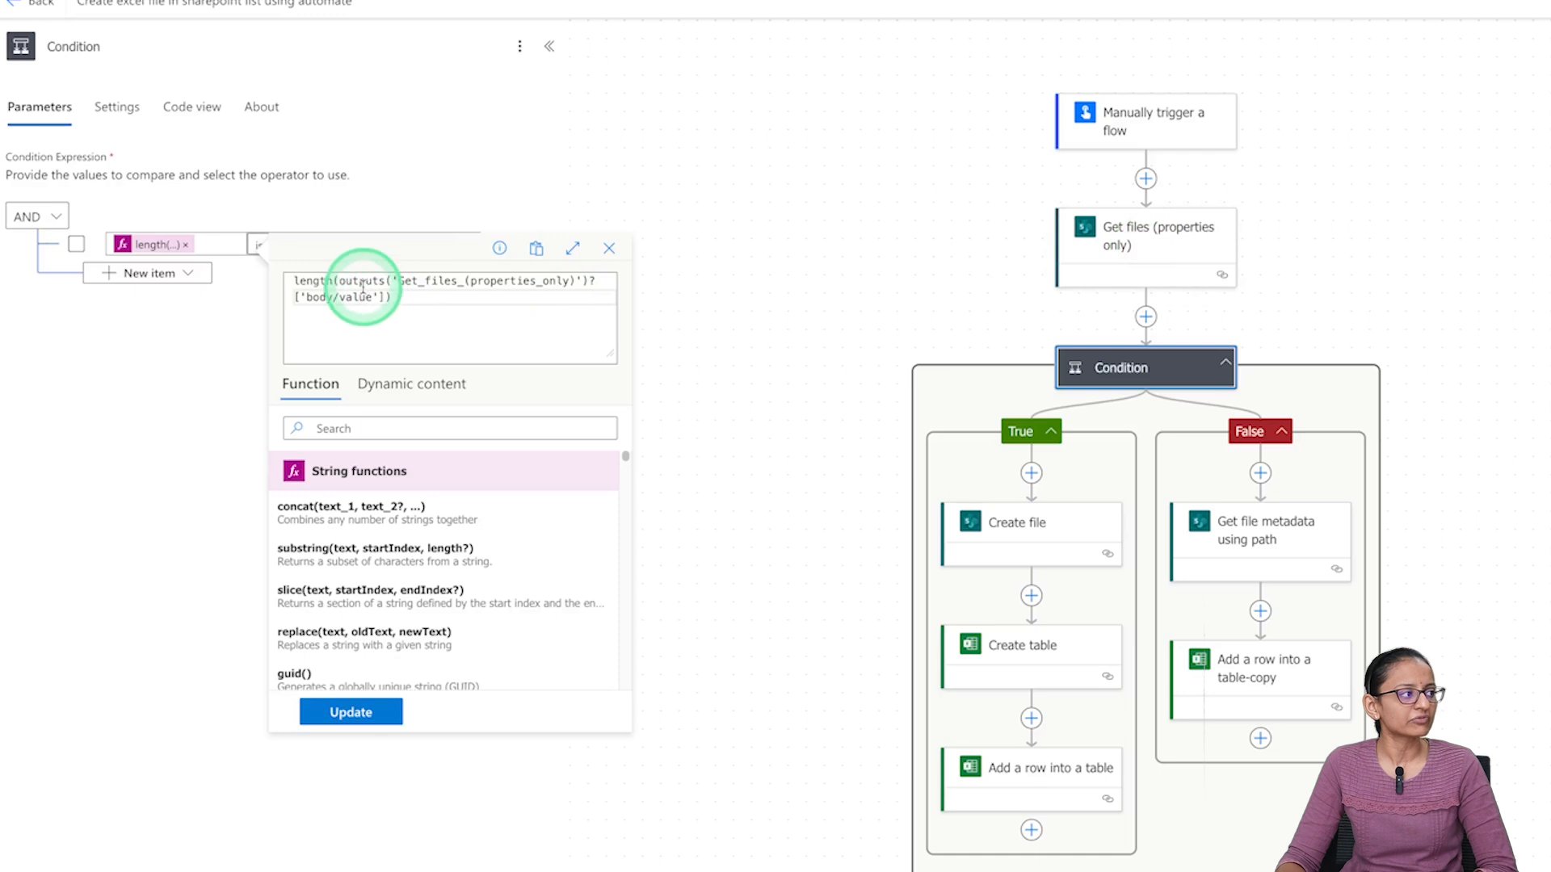
left_click_drag(386, 297, 344, 283)
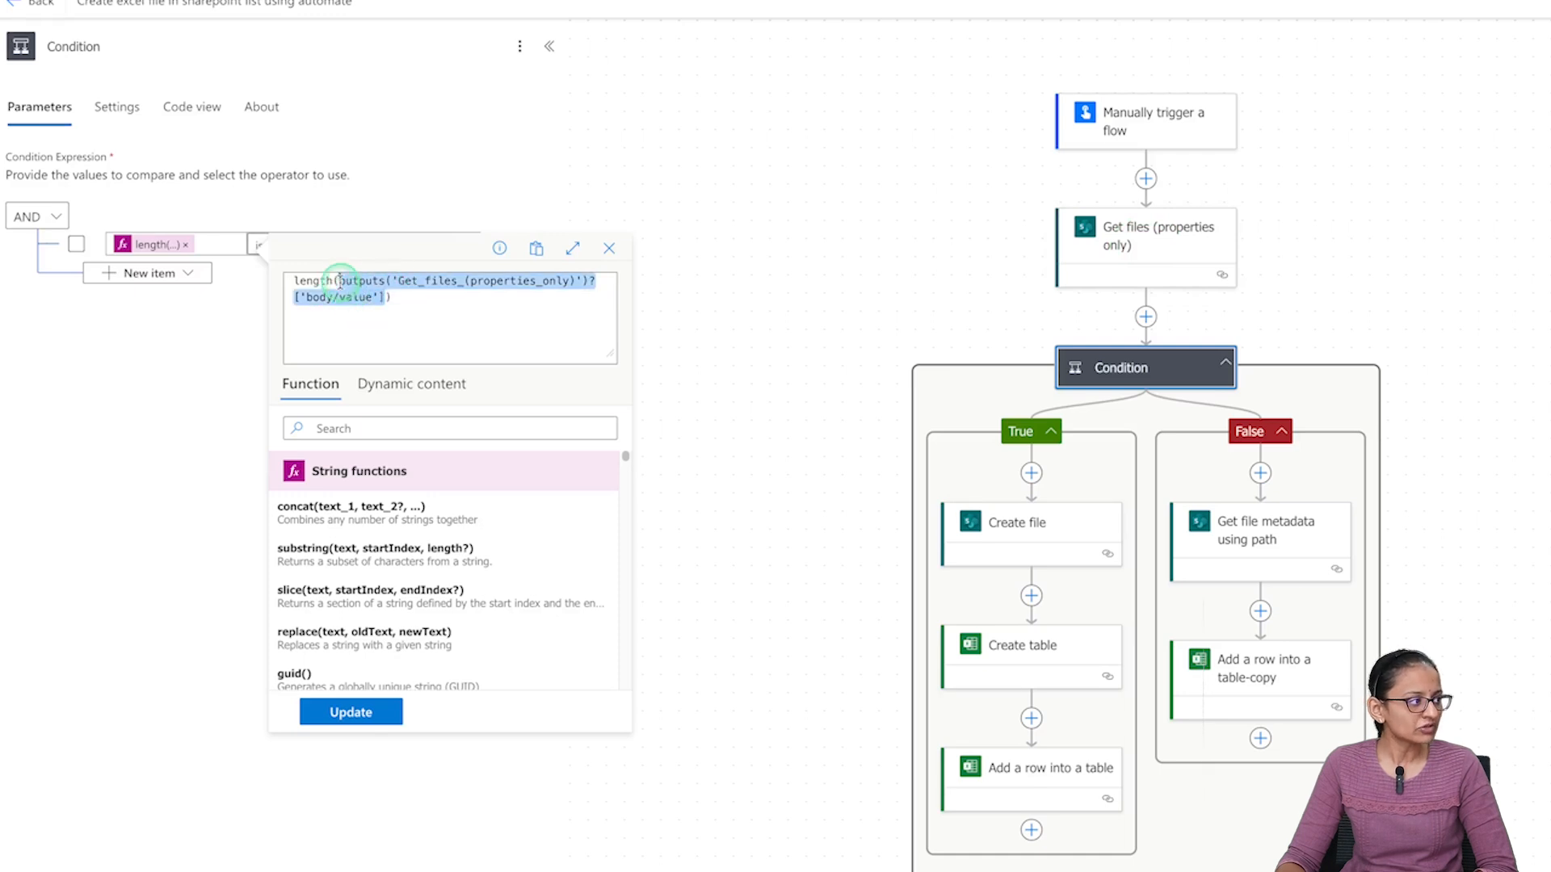
key("BackSpace")
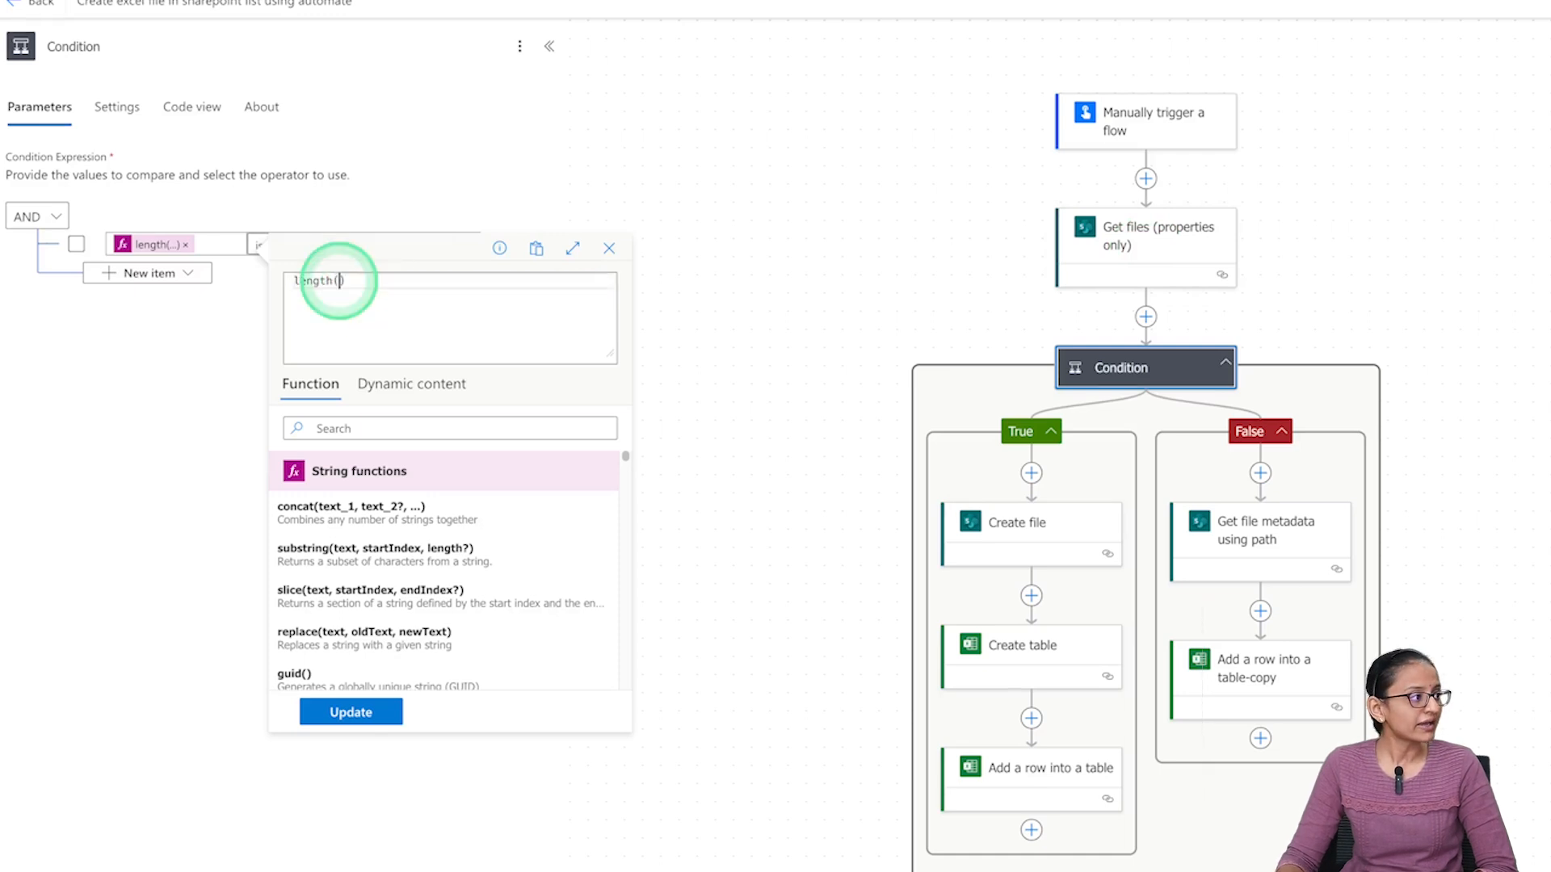
left_click(388, 386)
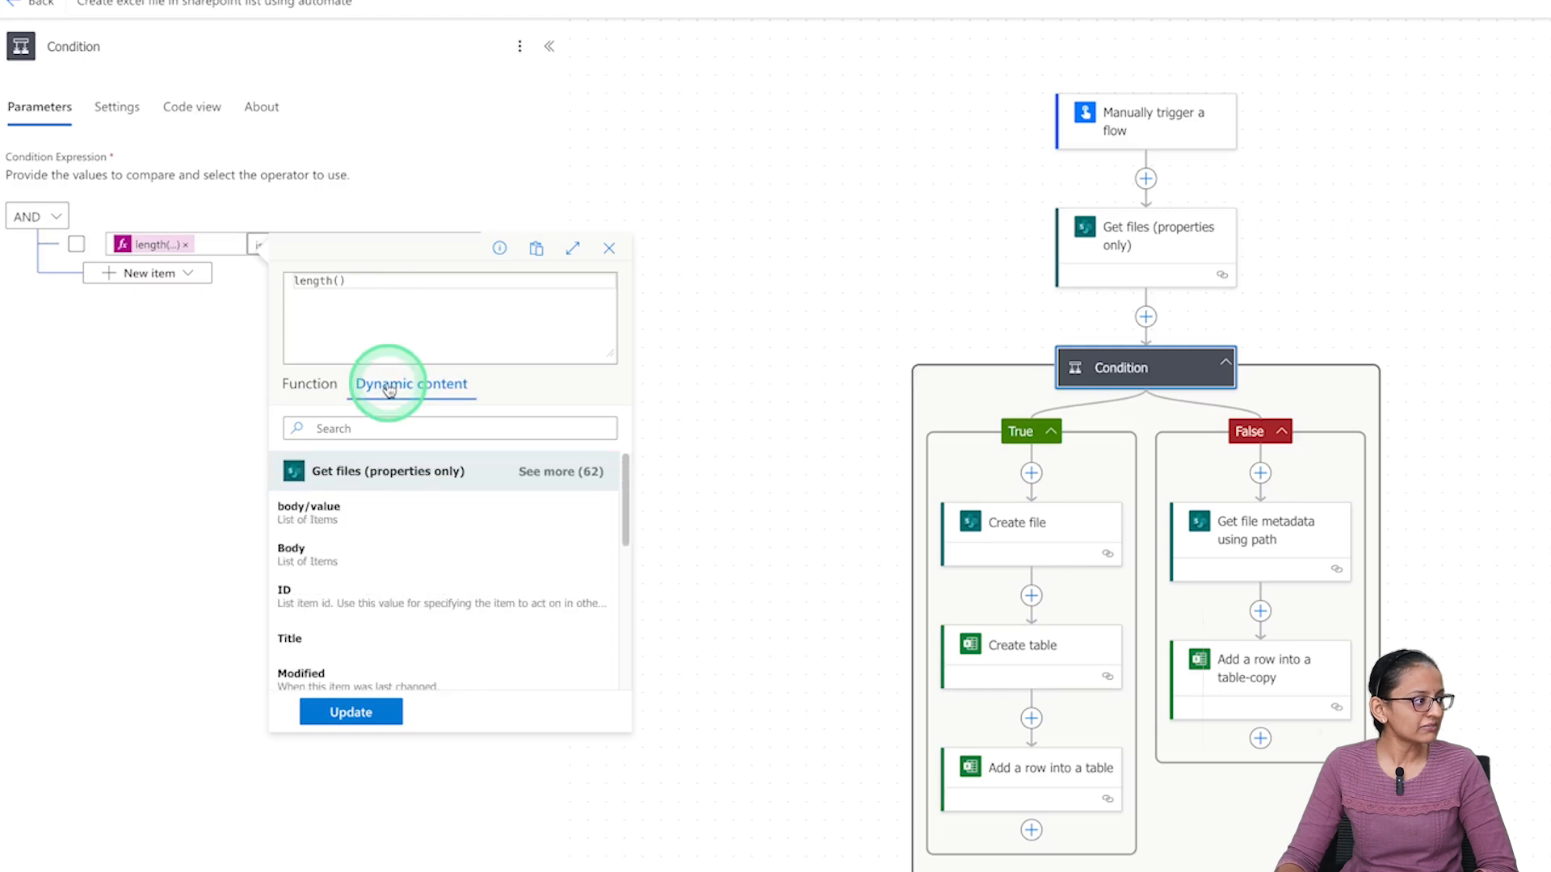
left_click(367, 526)
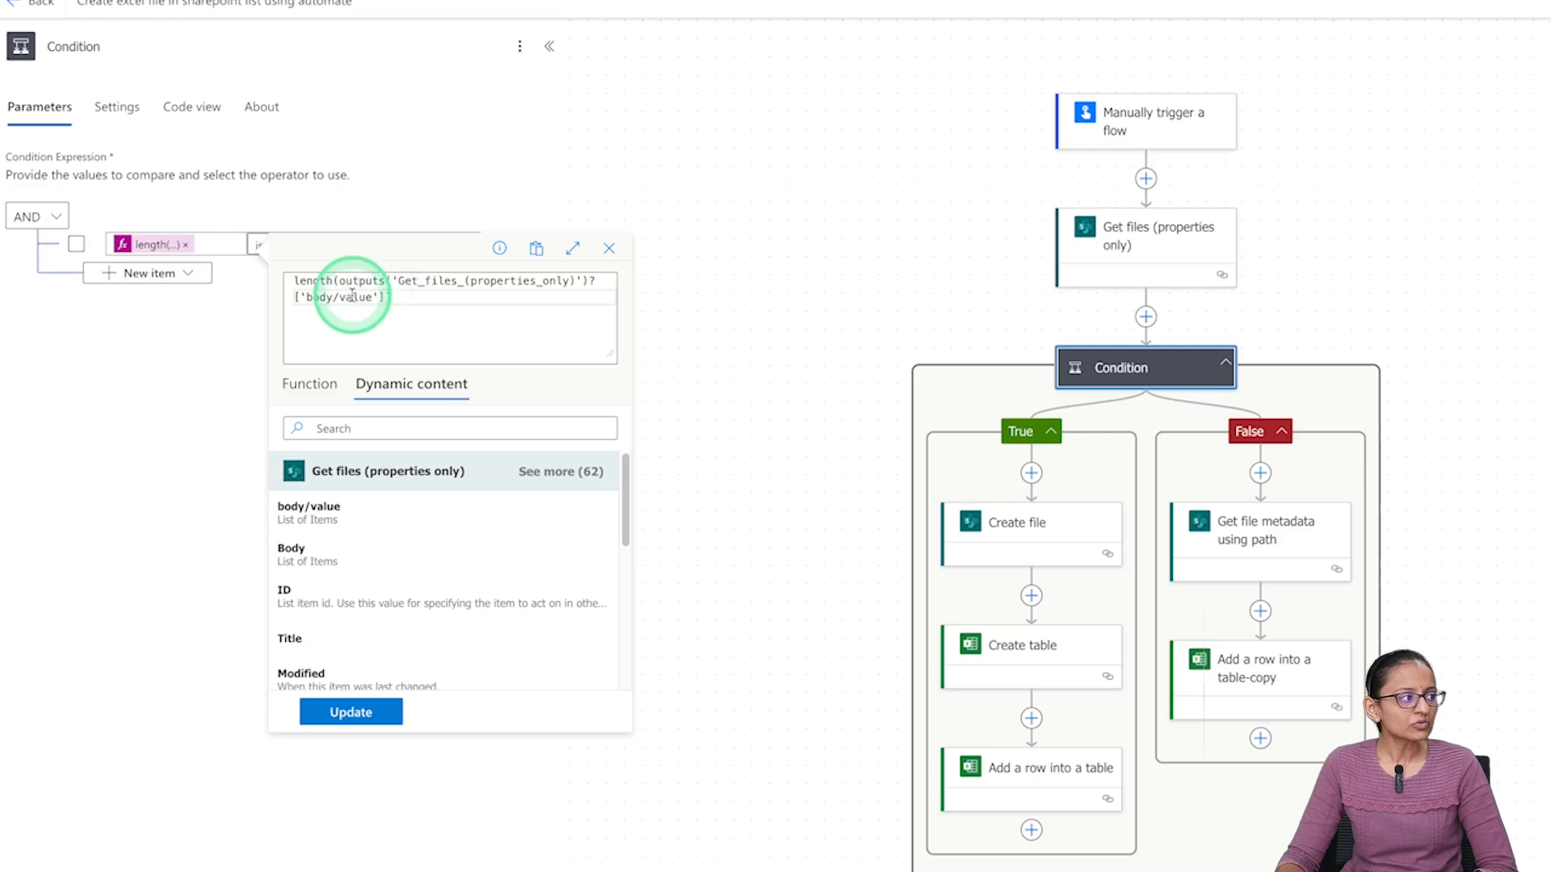
left_click_drag(340, 281, 380, 309)
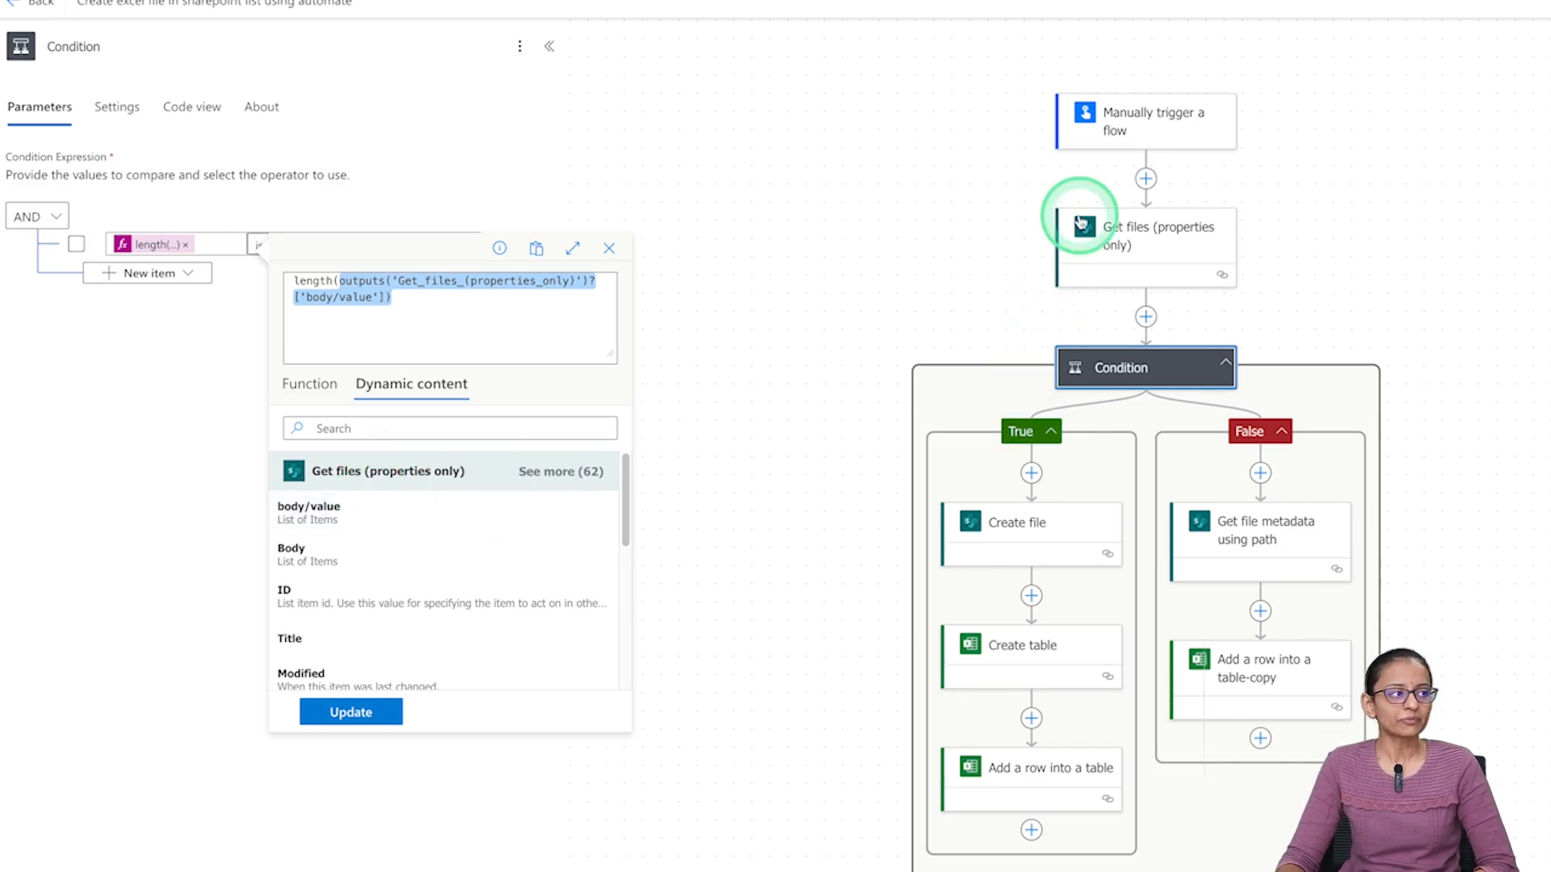
left_click(687, 312)
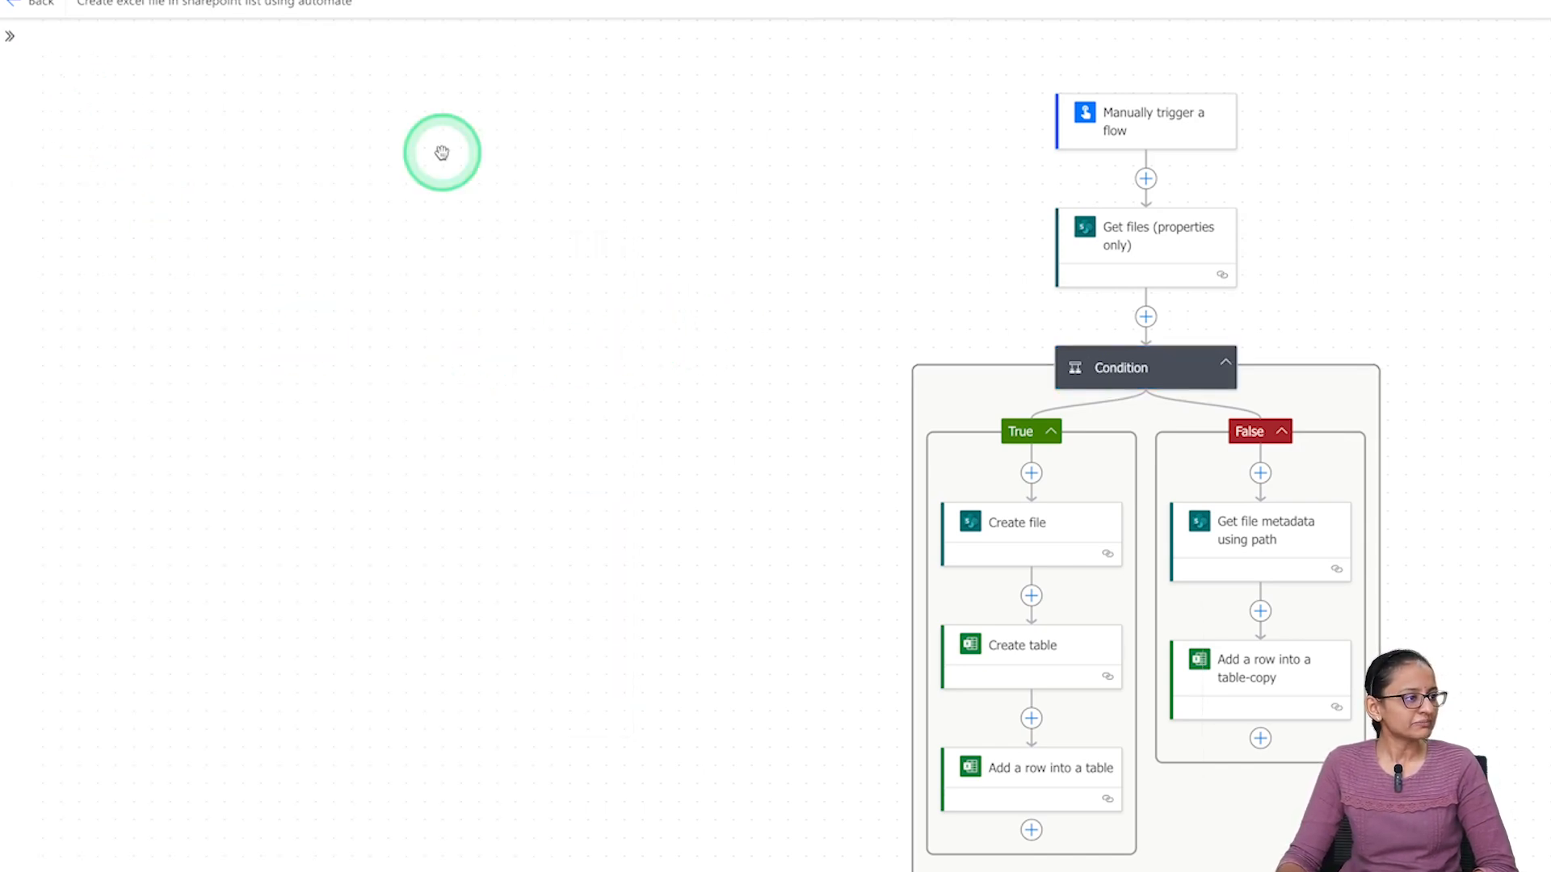
Reopen the Condition and examine its comparison operator and the value compared against
left_click(1184, 355)
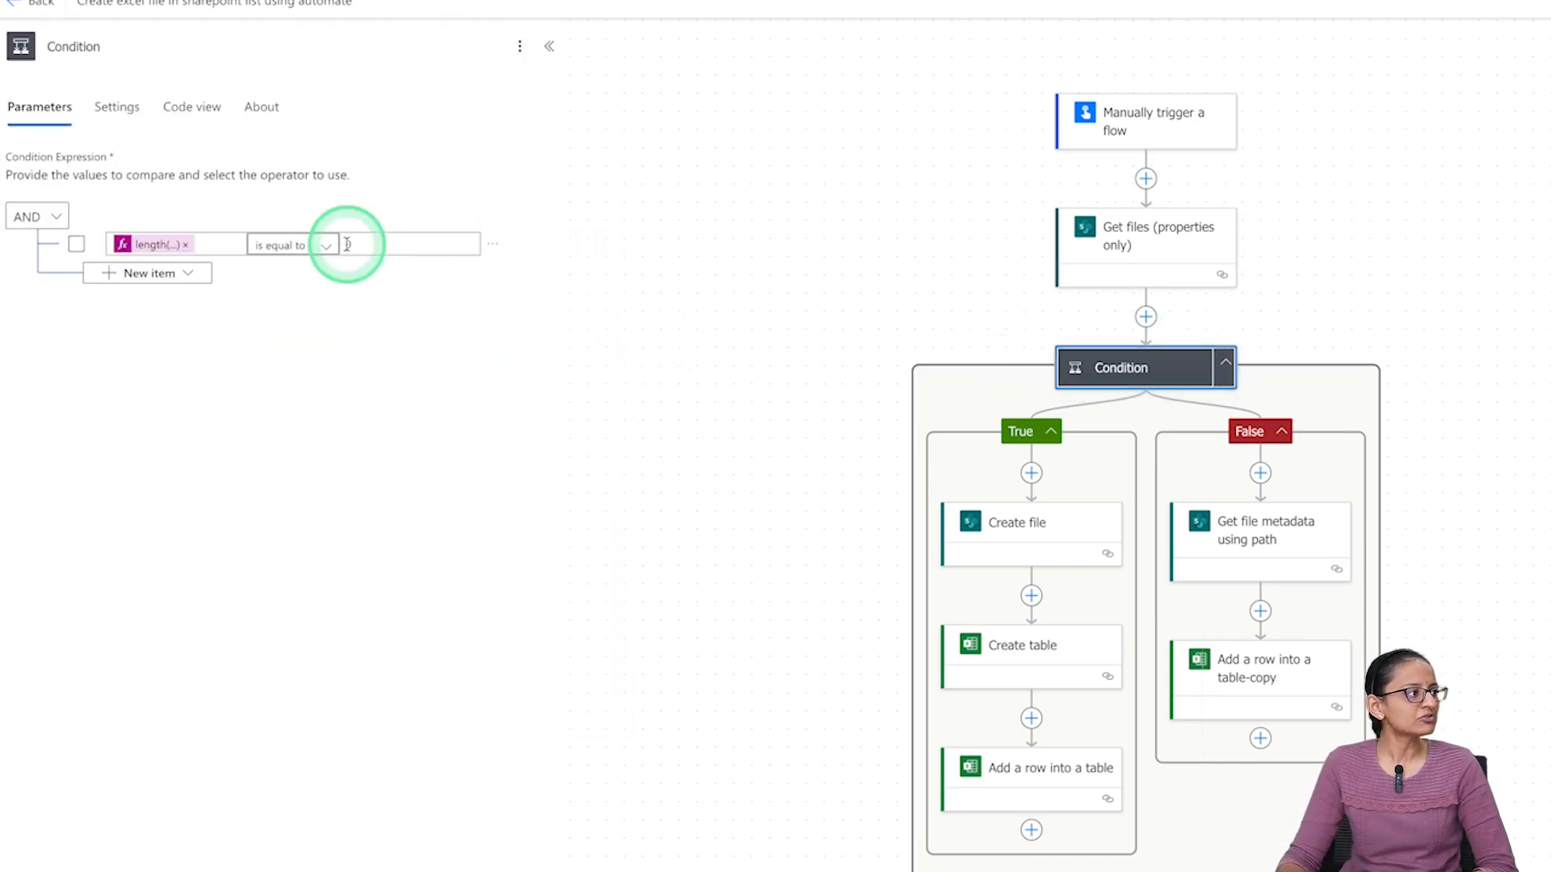
left_click(384, 246)
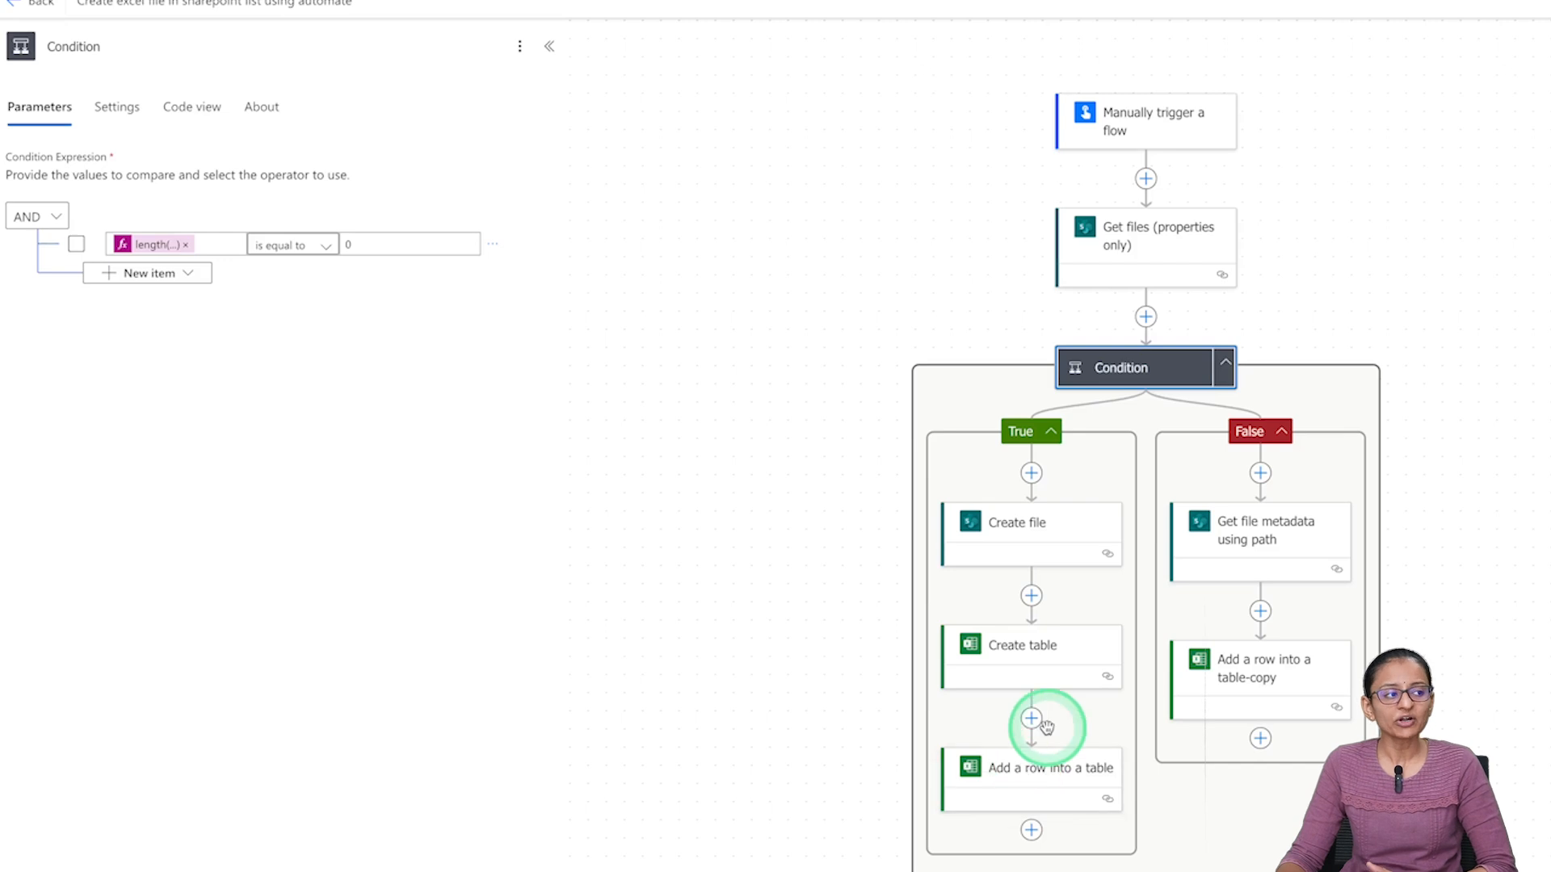
Examine the False branch: the utcNow('MMMM') expression in Get file metadata using path's File Path, and the Add a row into a table-copy parameters
left_click(1283, 542)
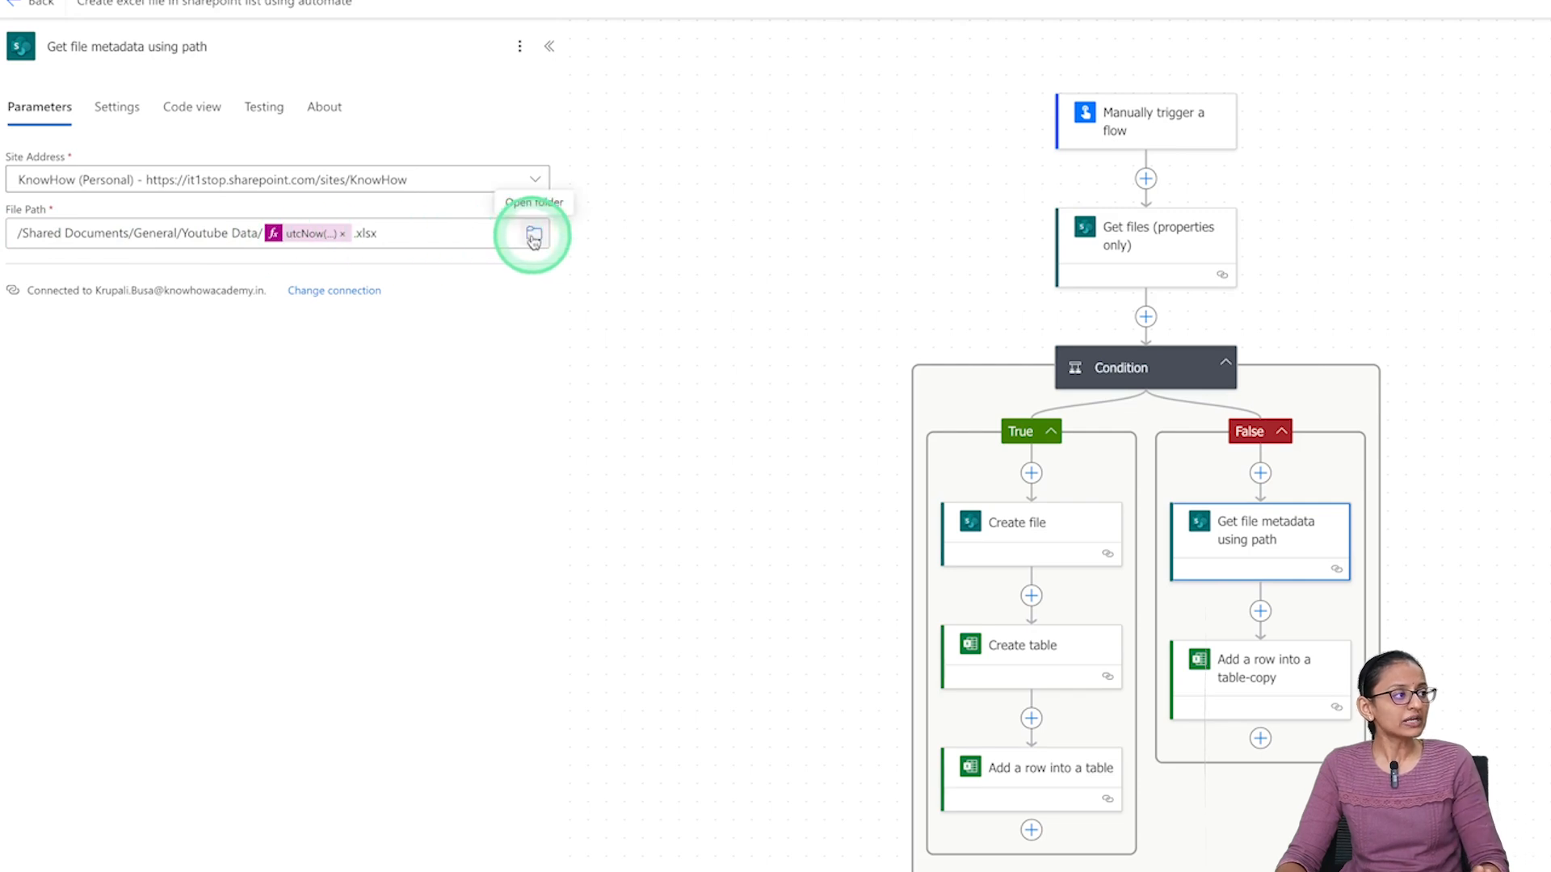
left_click(263, 234)
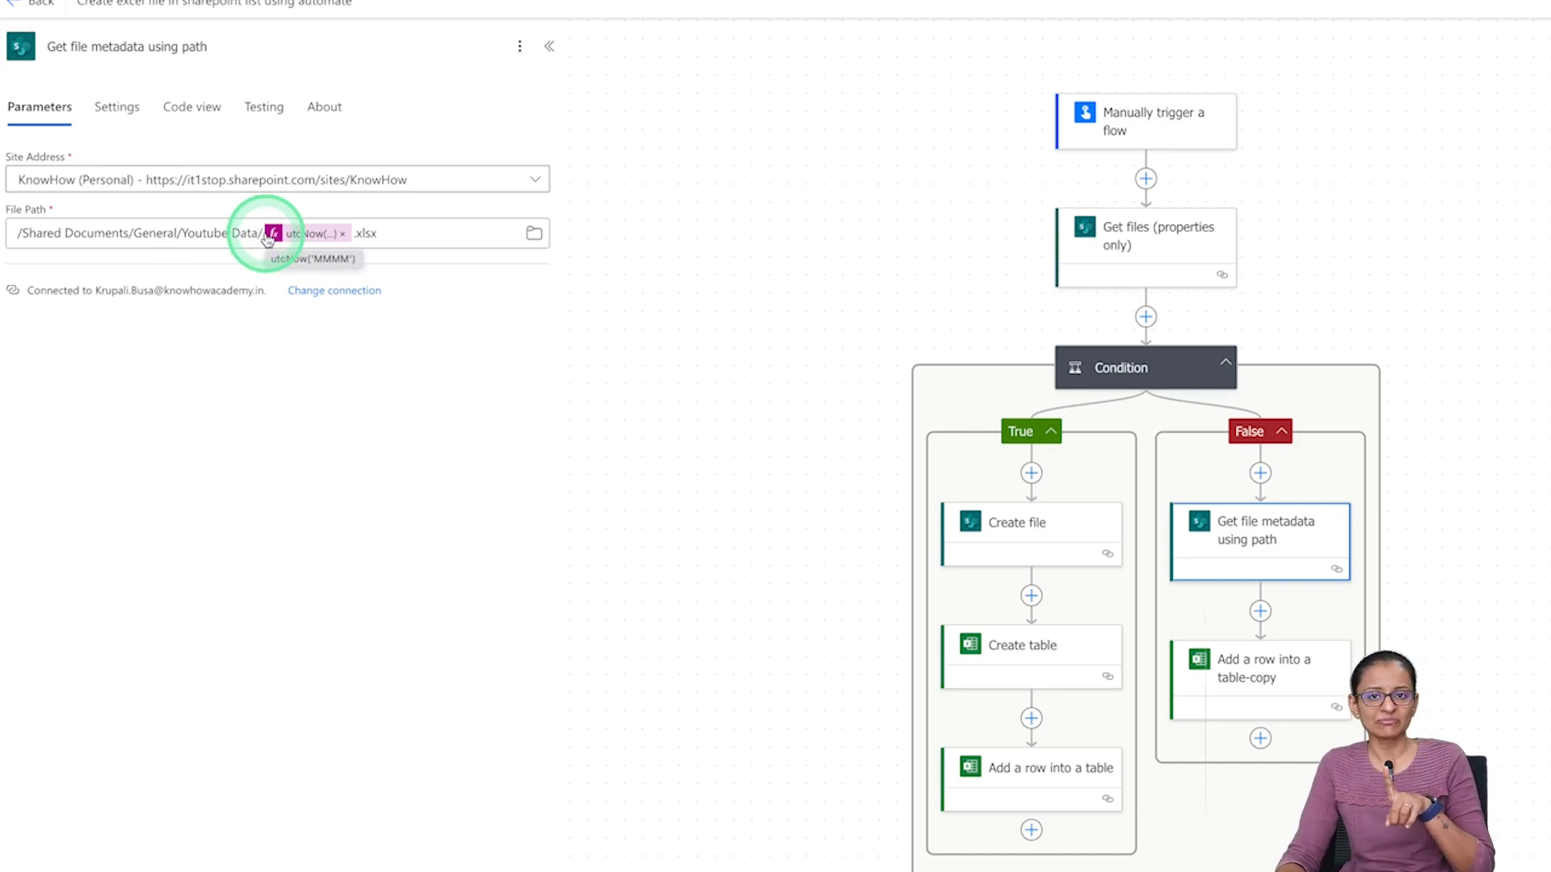
left_click(307, 234)
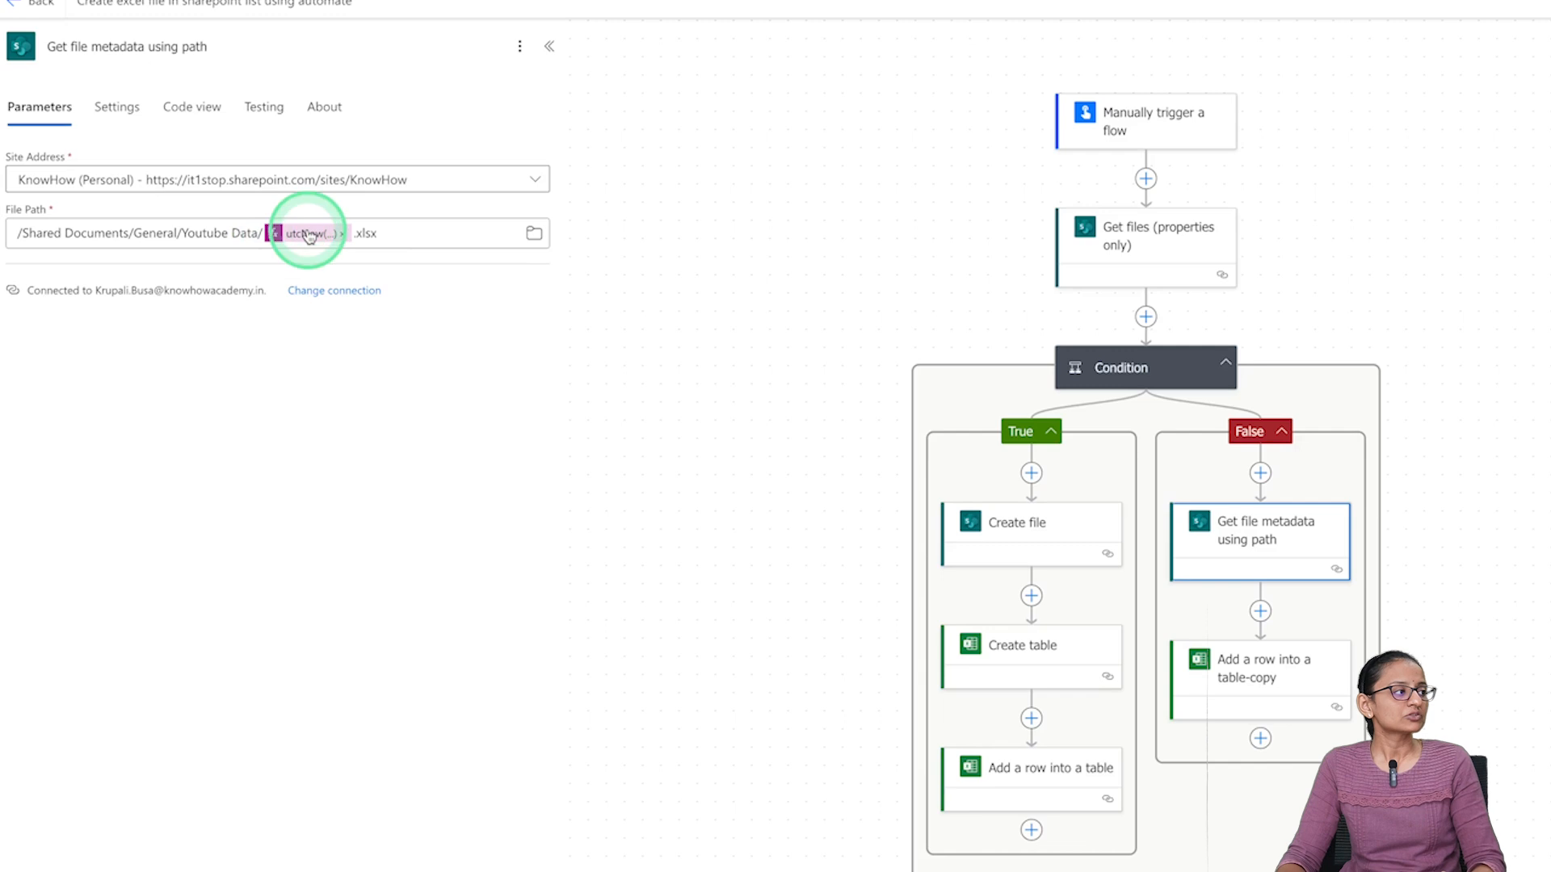
left_click(688, 297)
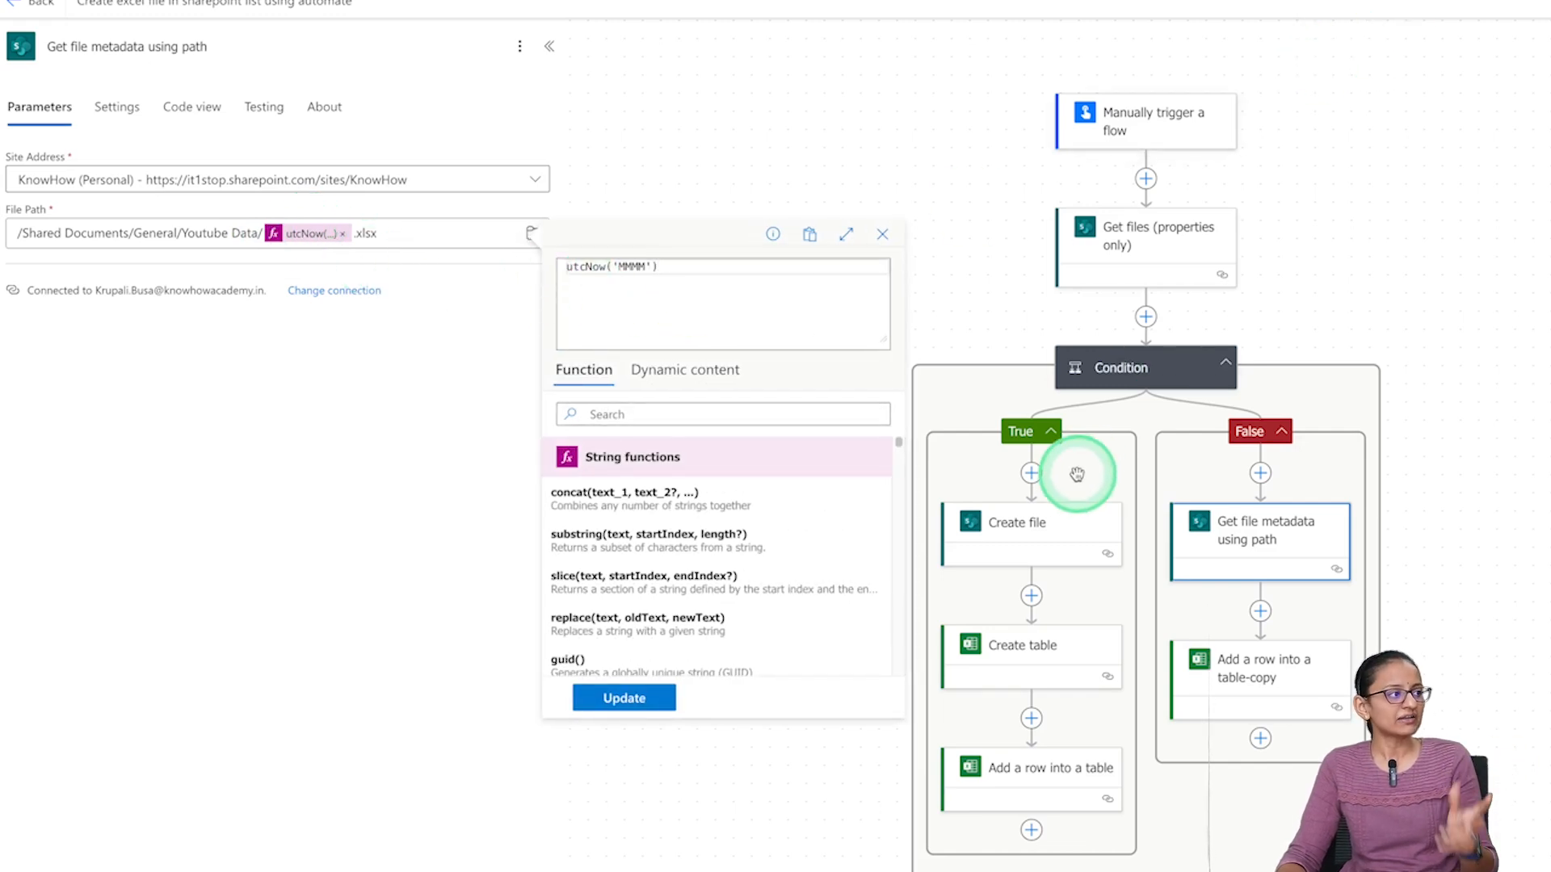
left_click(358, 294)
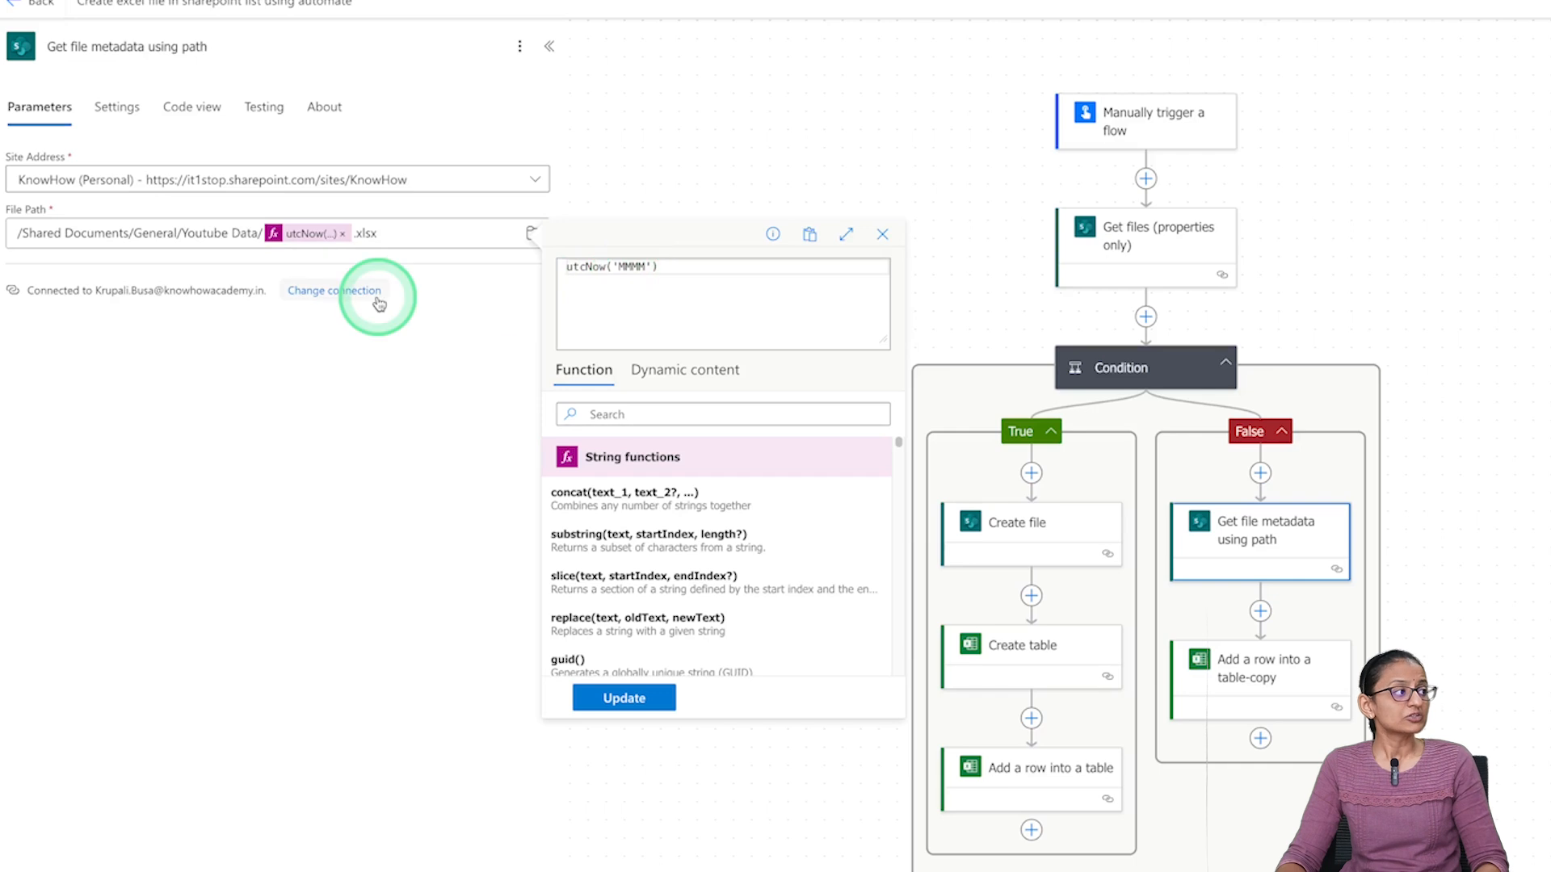
left_click(225, 235)
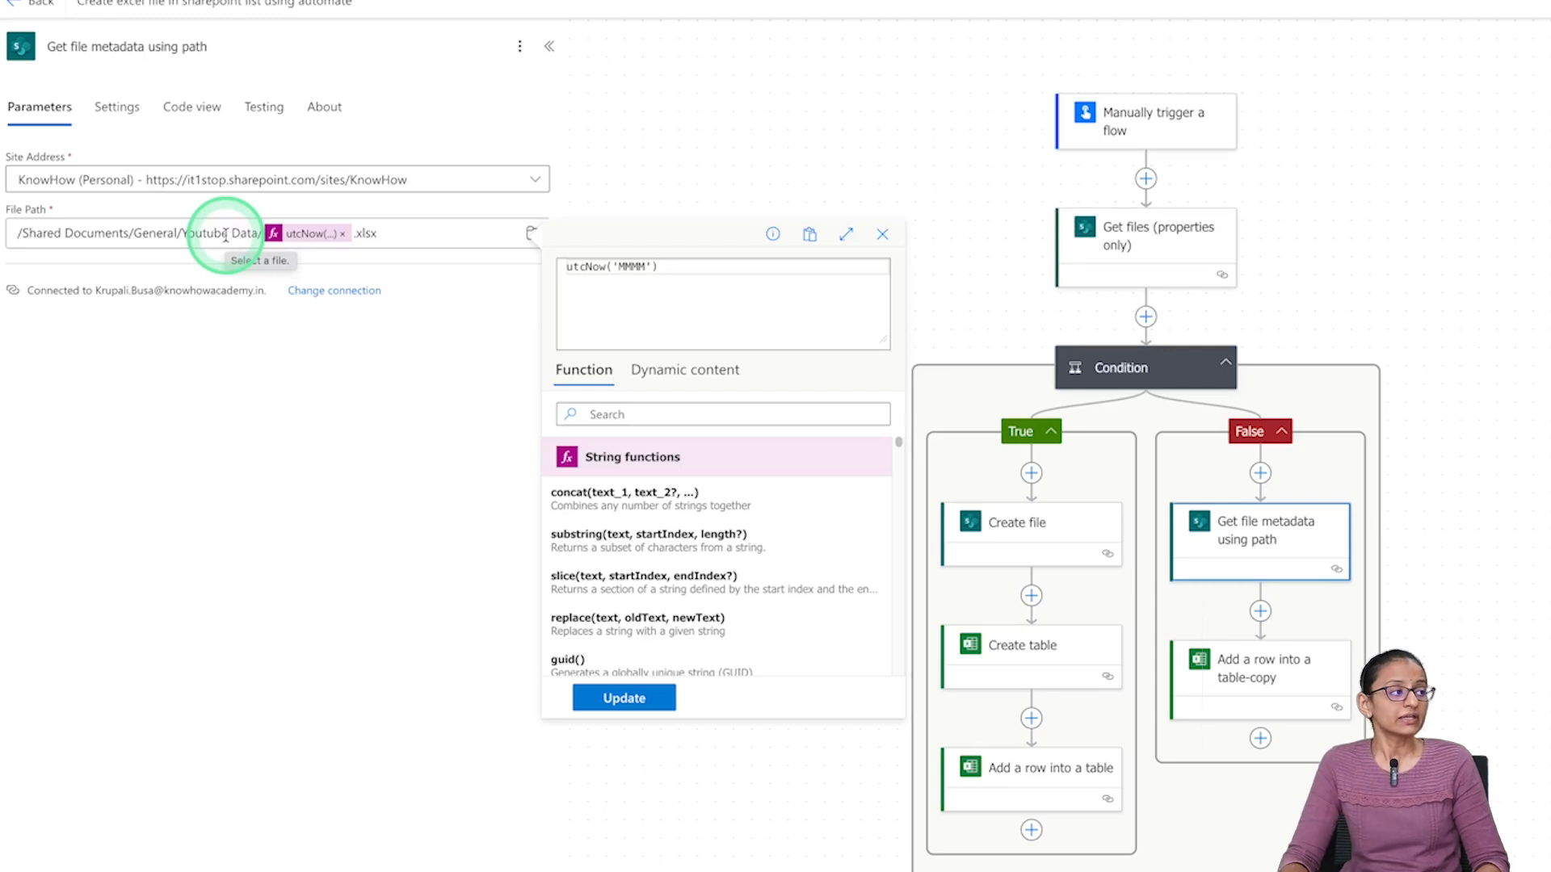
left_click(651, 275)
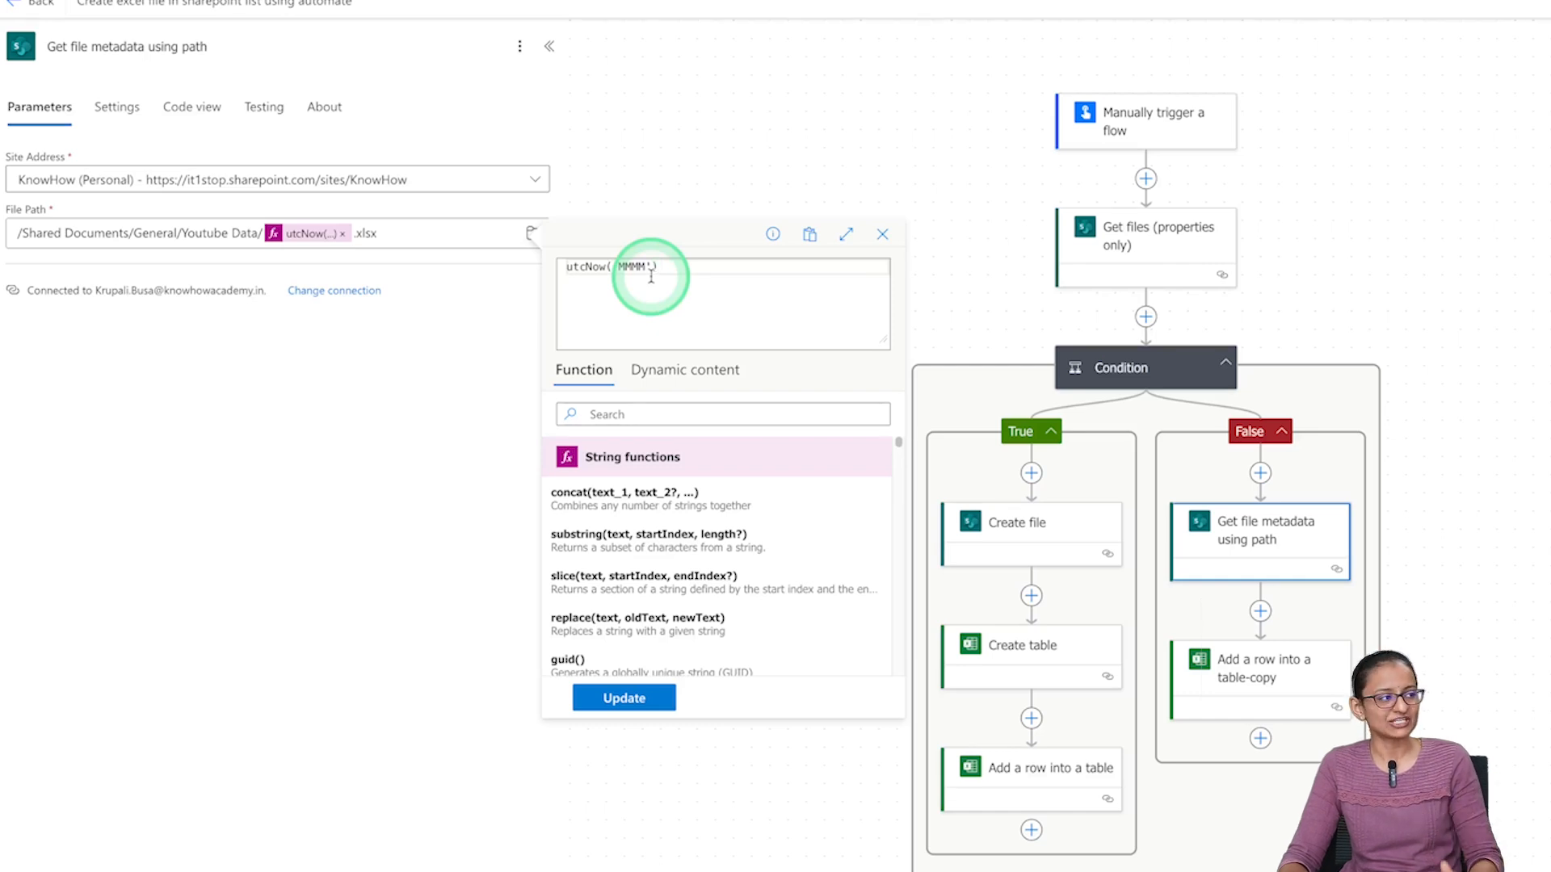
left_click(307, 386)
left_click(335, 379)
left_click(1309, 436)
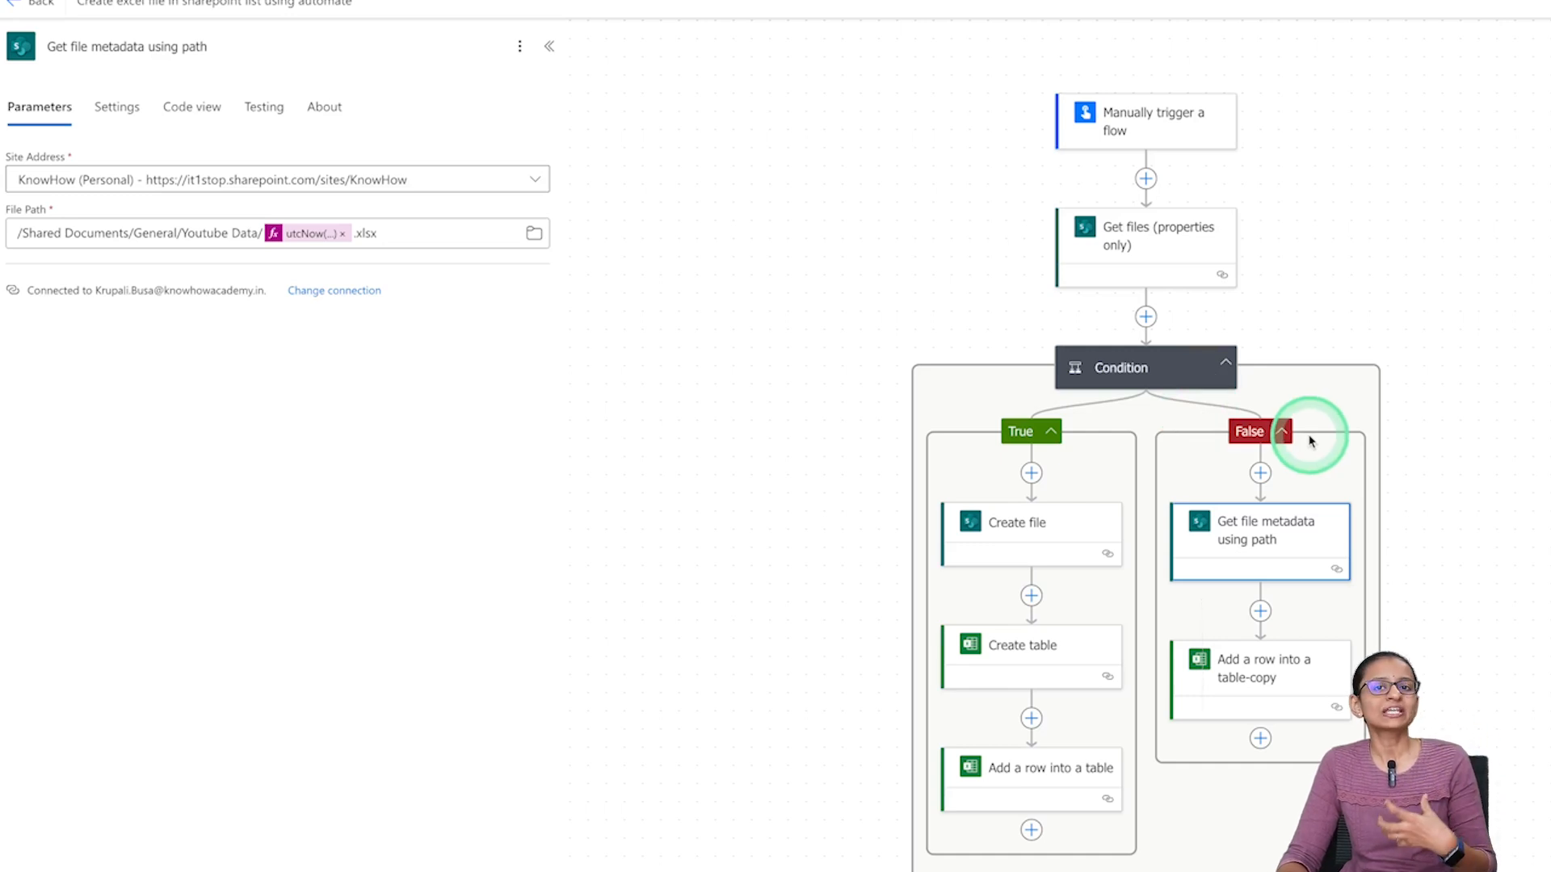
left_click(1272, 543)
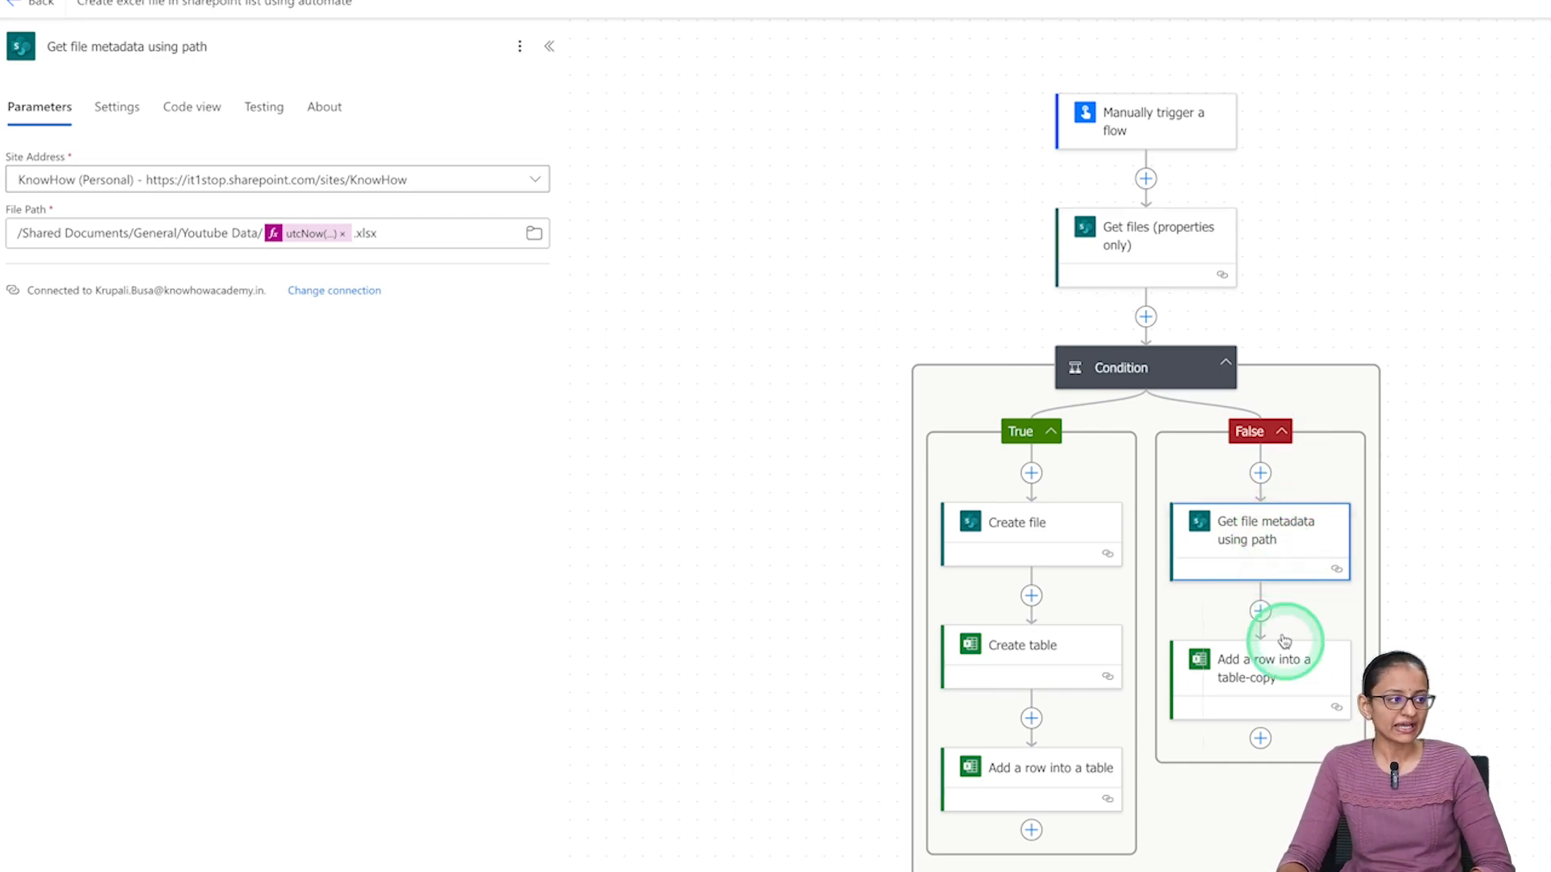
left_click(1283, 677)
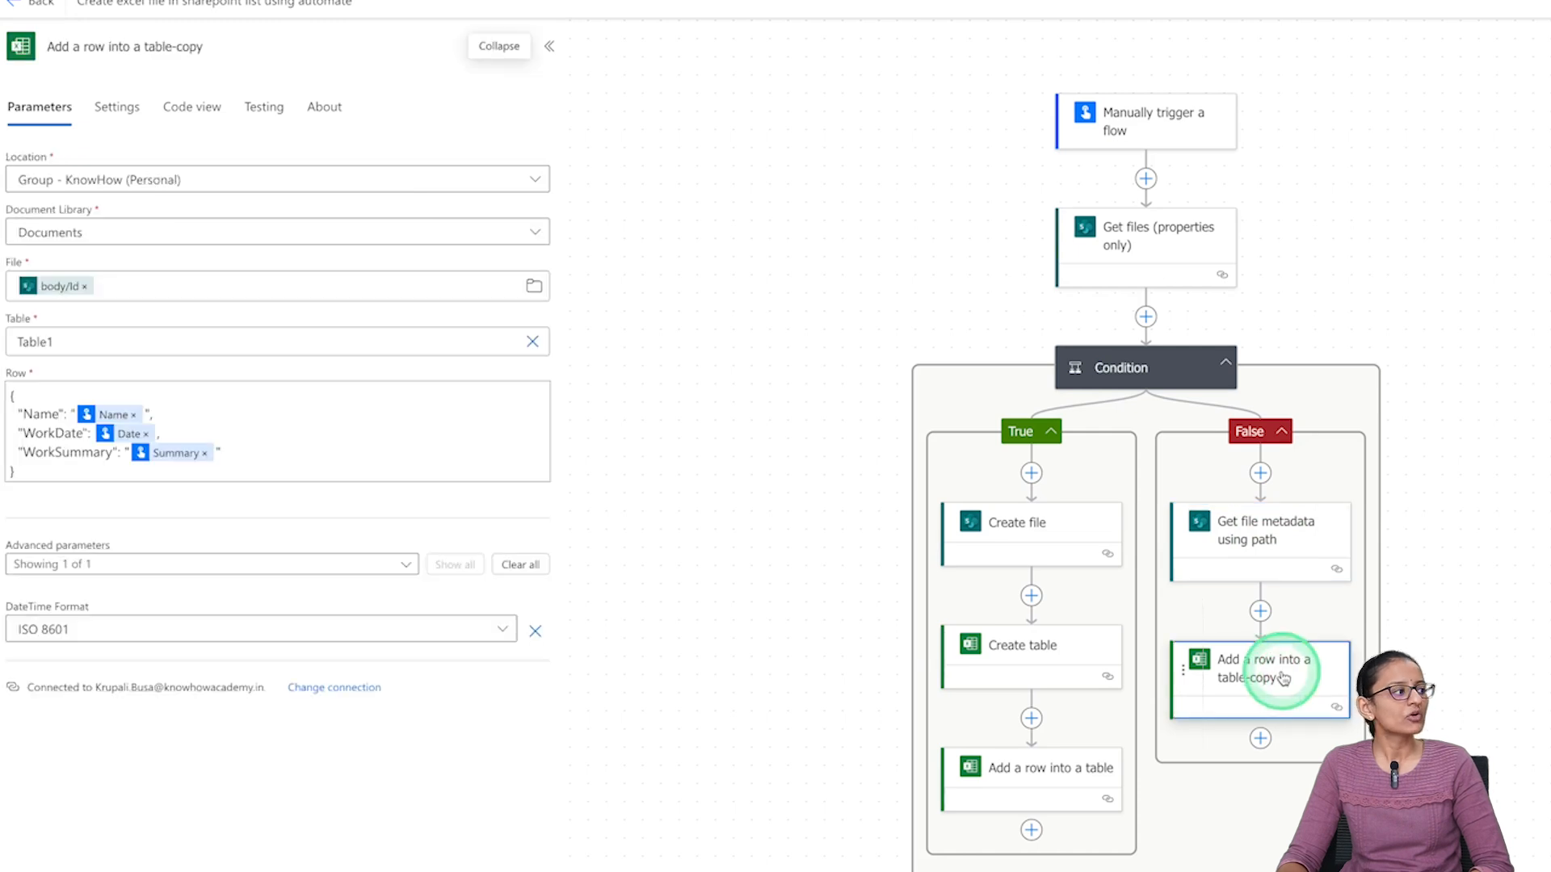
Switch to the Youtube Data folder in SharePoint and delete November.xlsx
left_click(1380, 231)
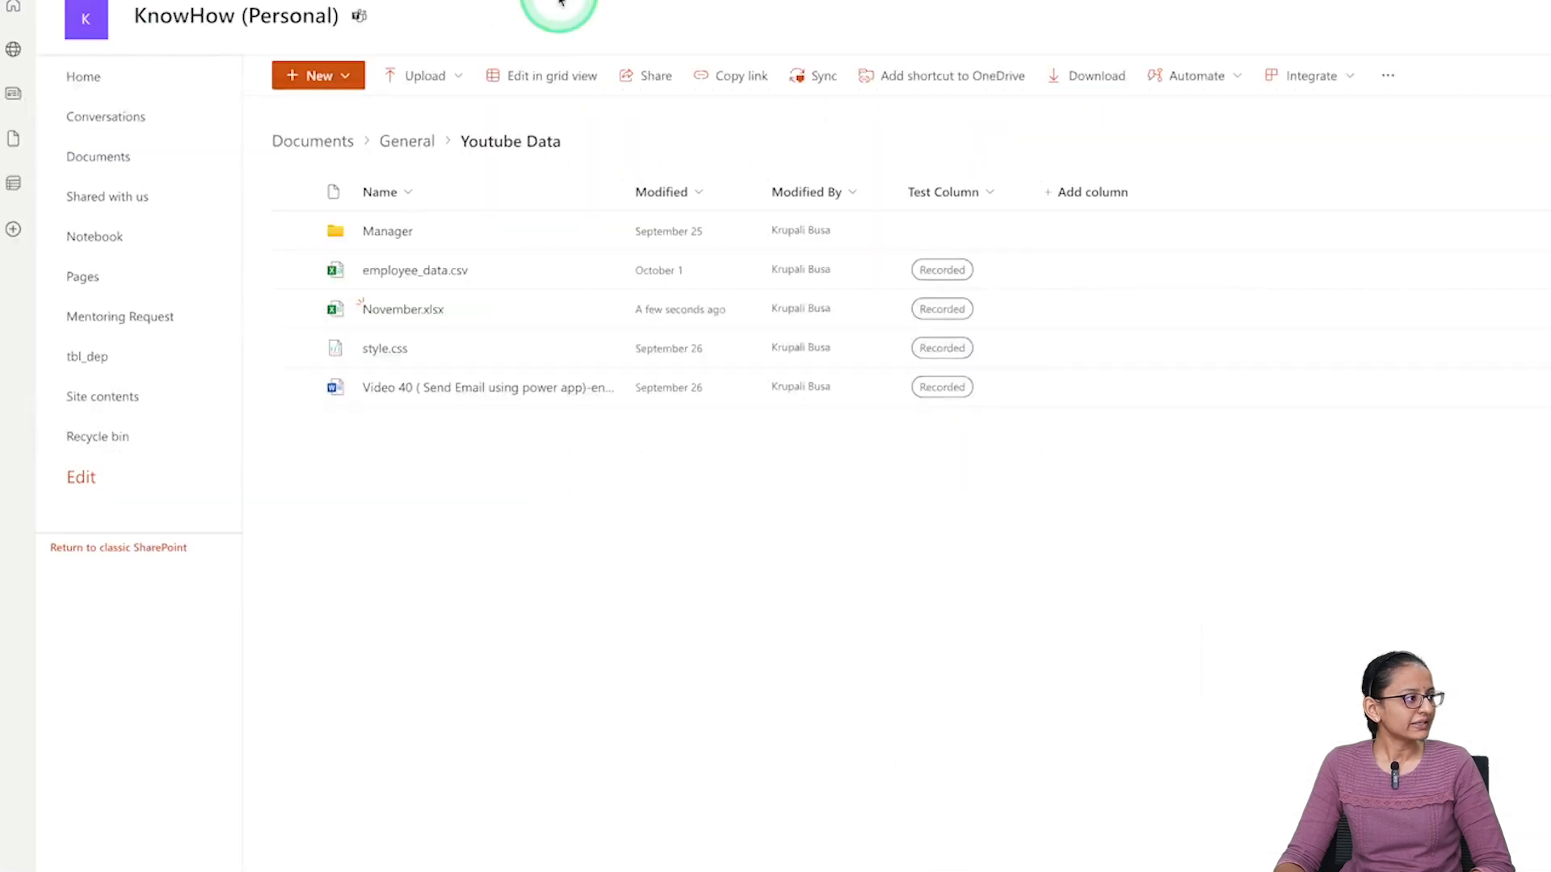
left_click(307, 324)
left_click(293, 309)
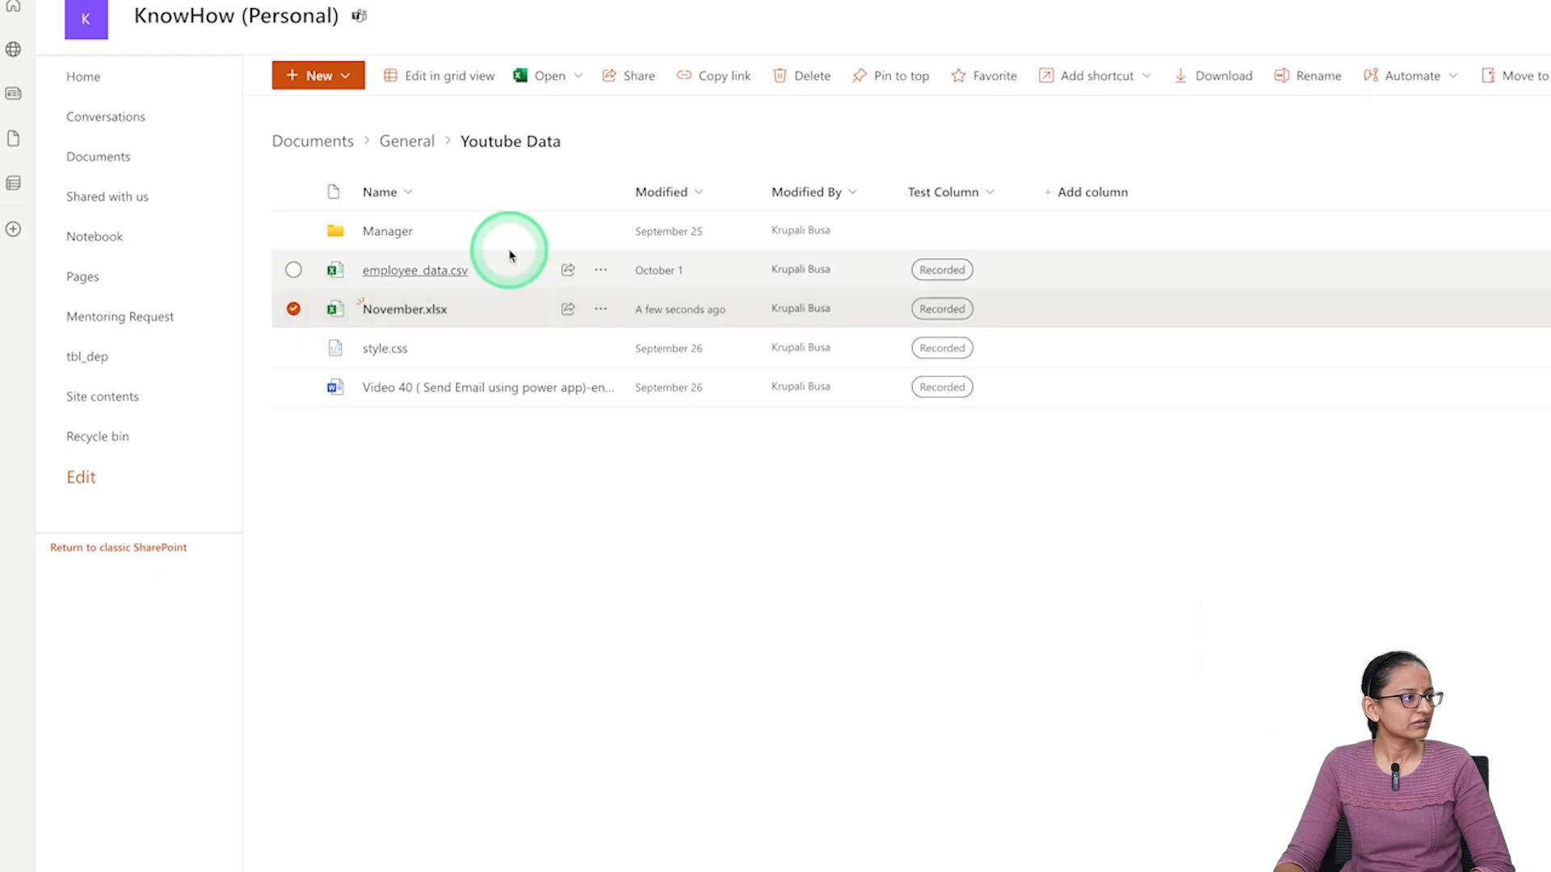
left_click(798, 76)
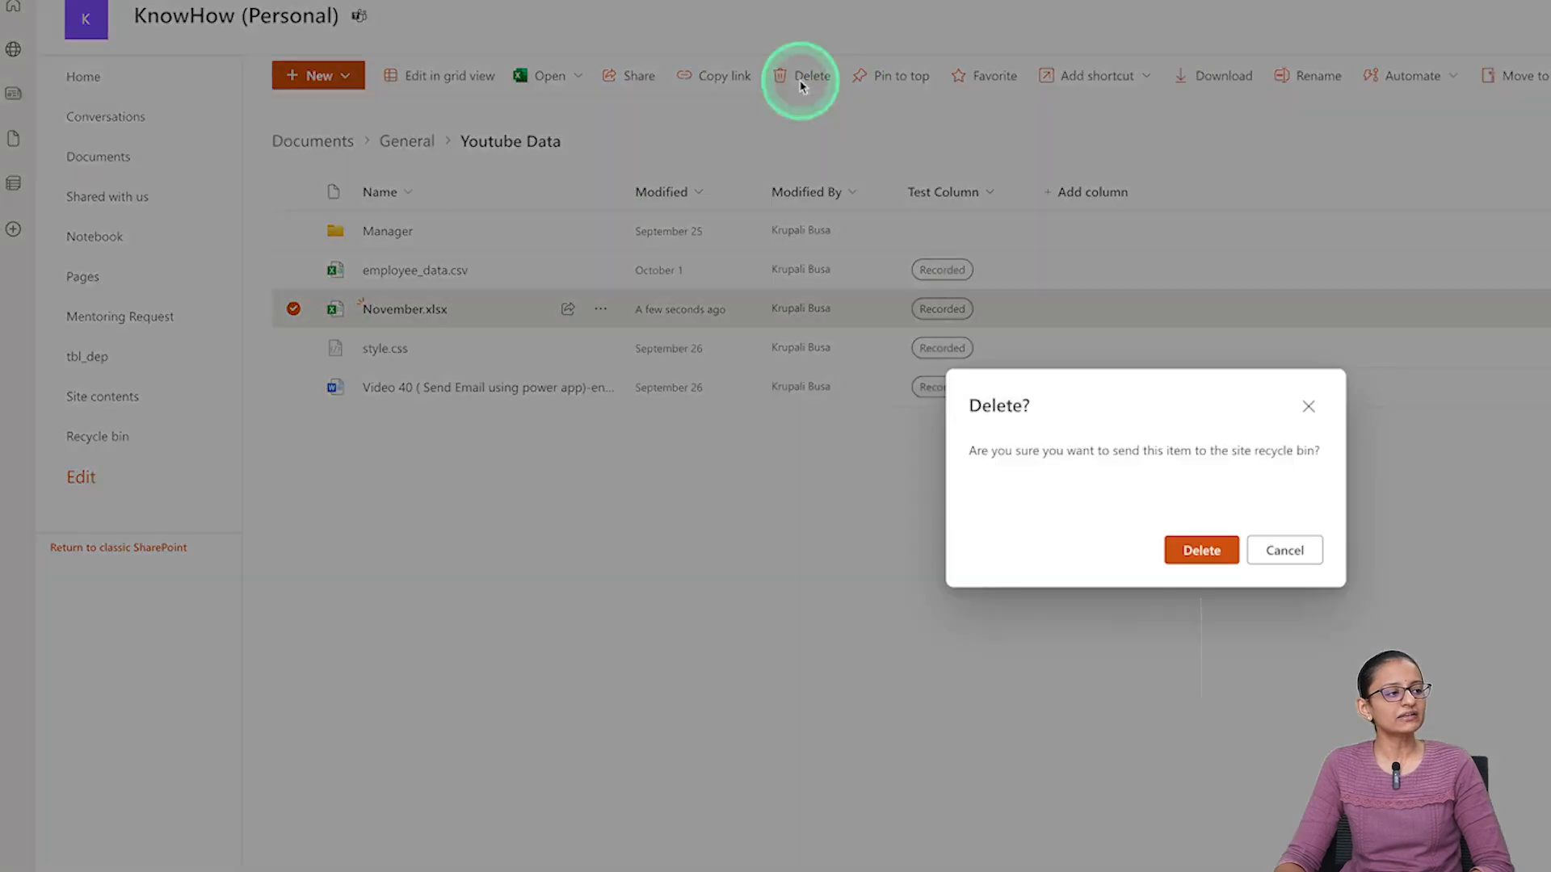
left_click(1199, 548)
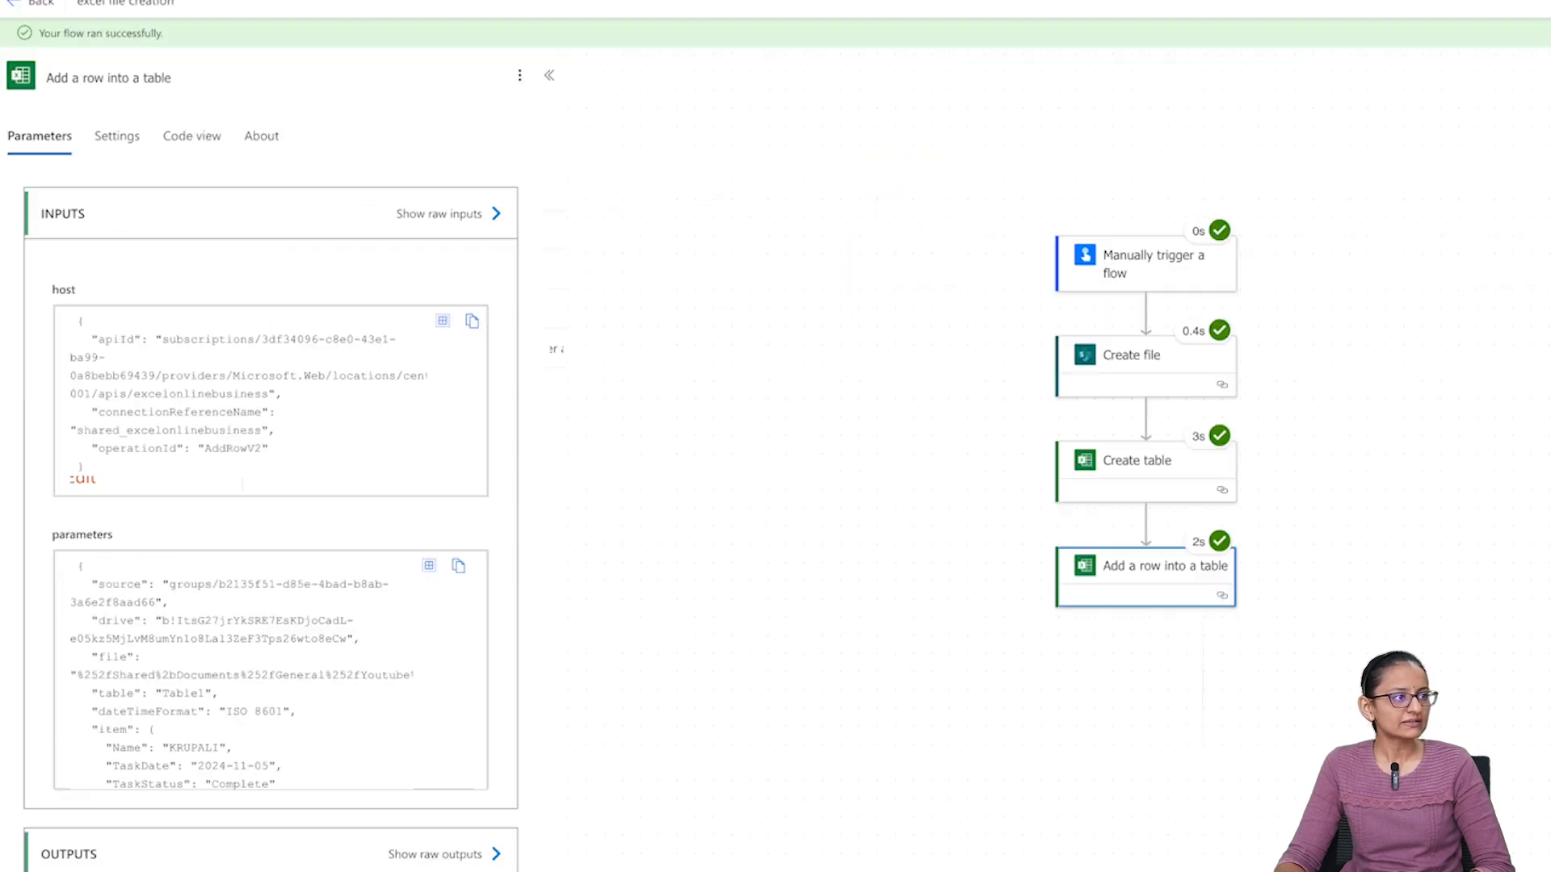
Run the condition flow from Power Automate with Name TEst, Date 2024-11-06 and Summary "Test Summary"
left_click(1440, 205)
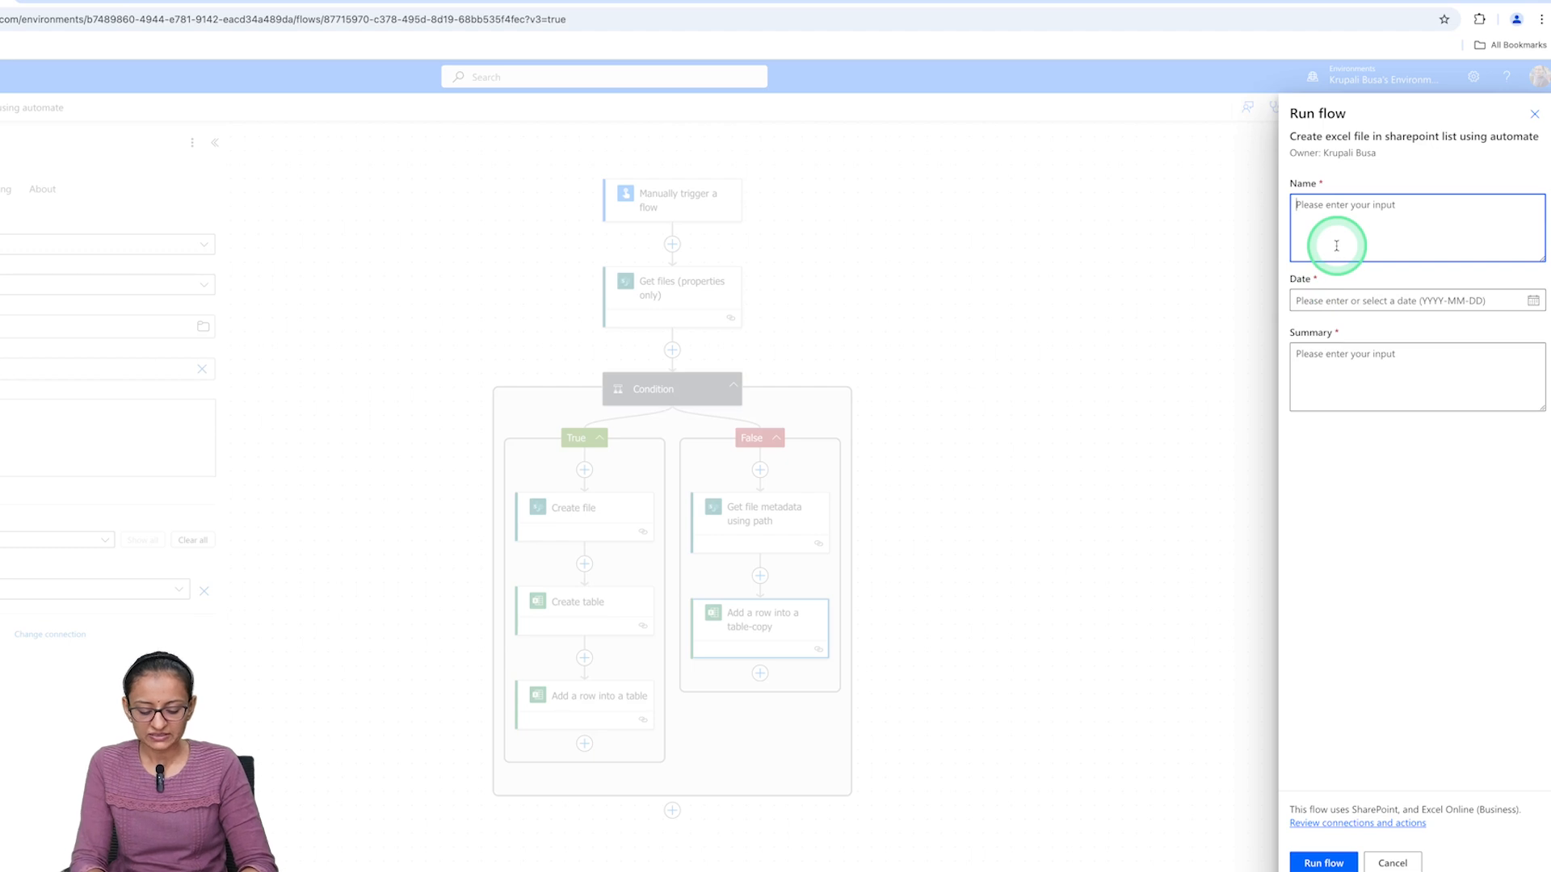
type("TEst")
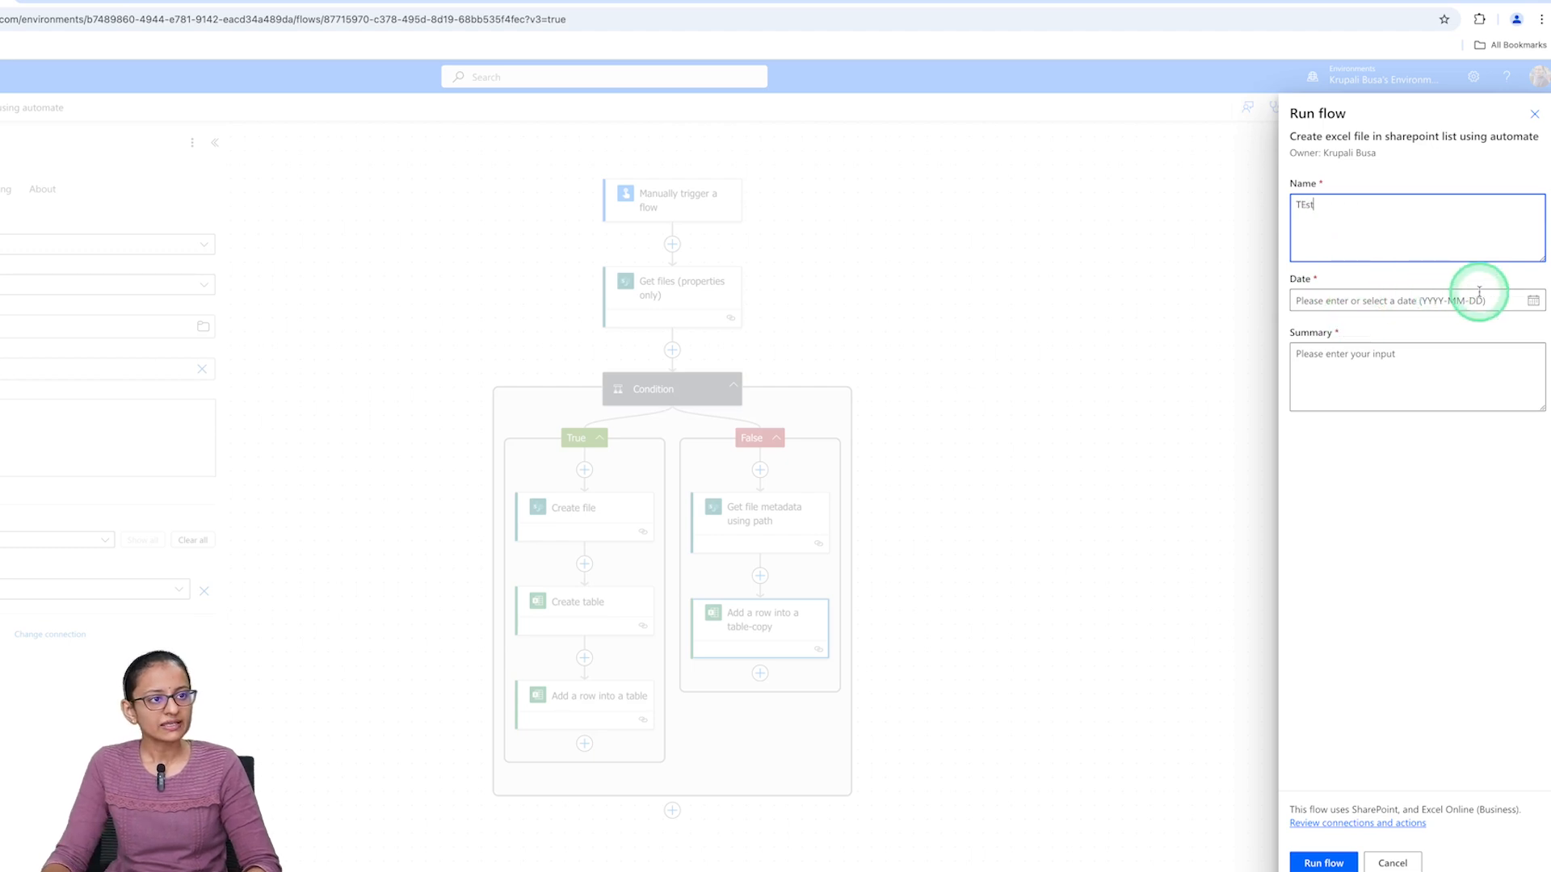
left_click(1532, 301)
left_click(1366, 391)
left_click(1339, 365)
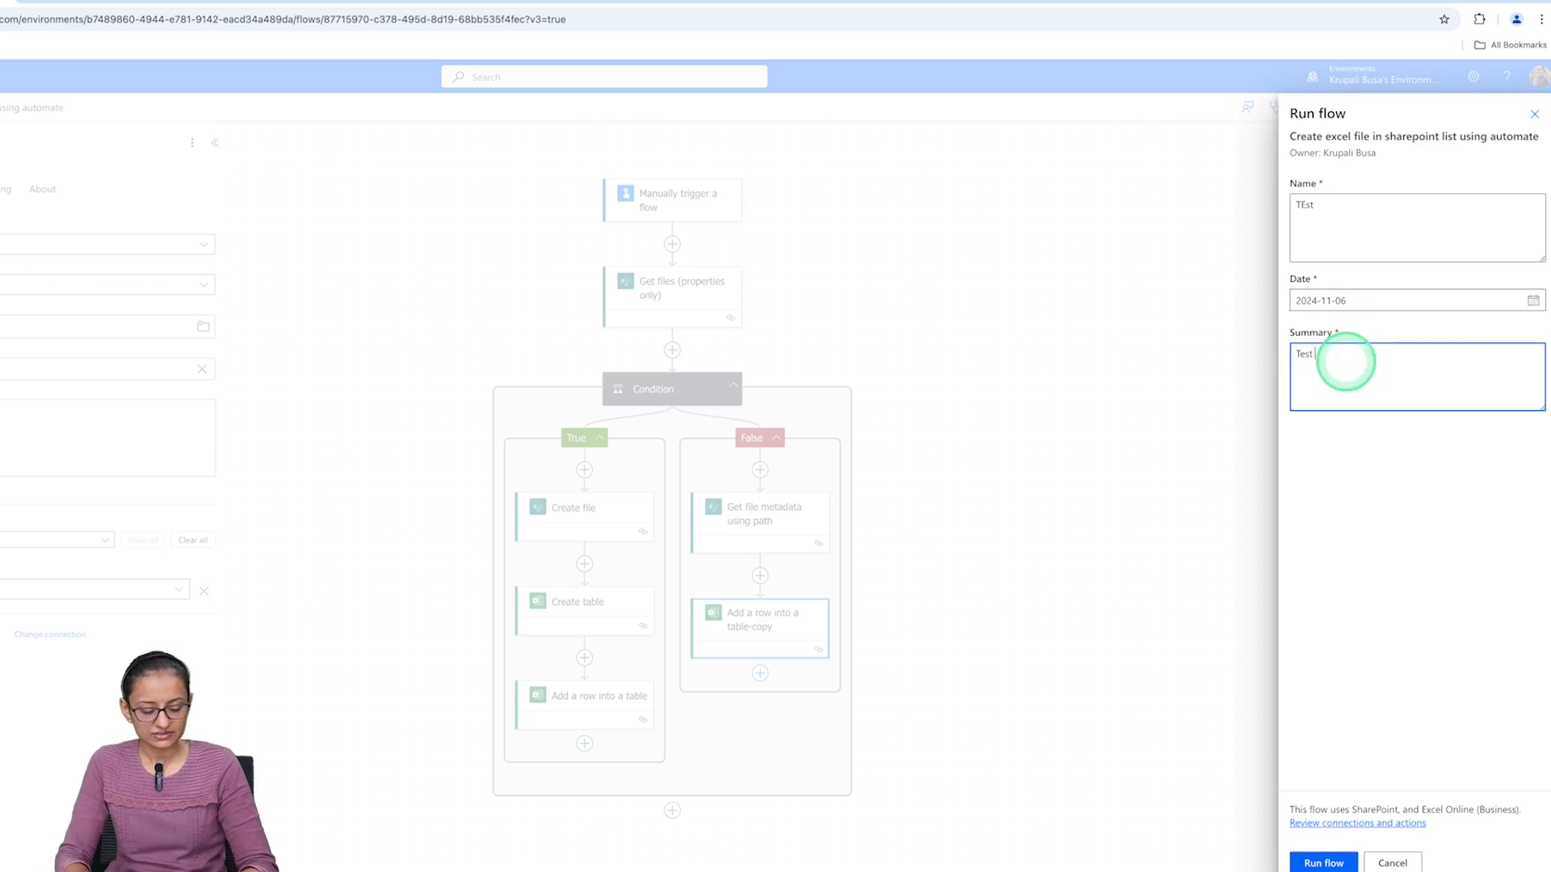
type("mary")
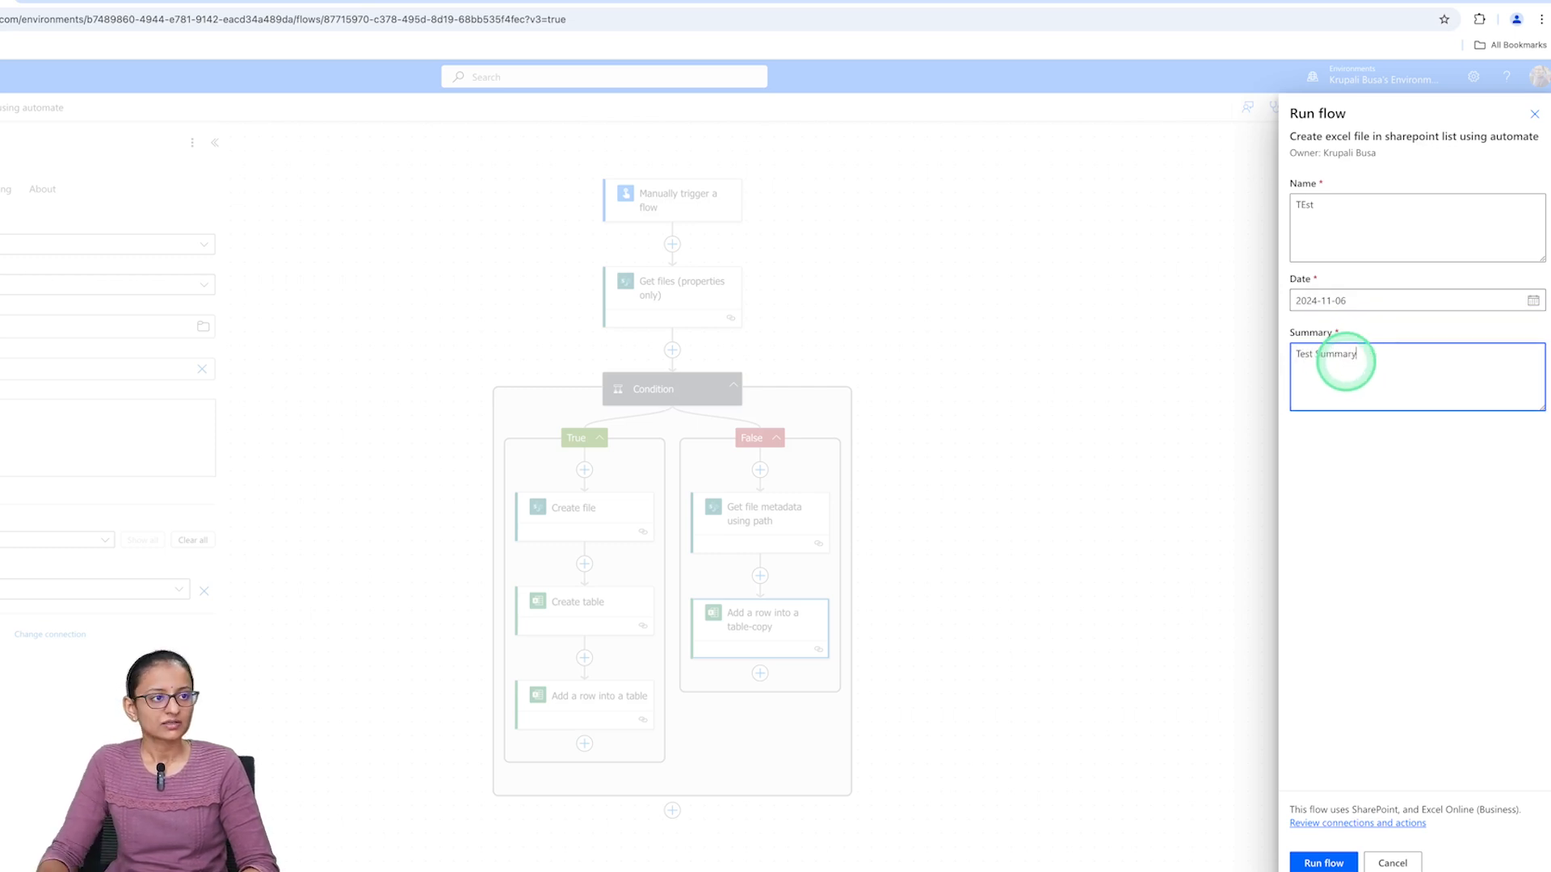
left_click(1345, 862)
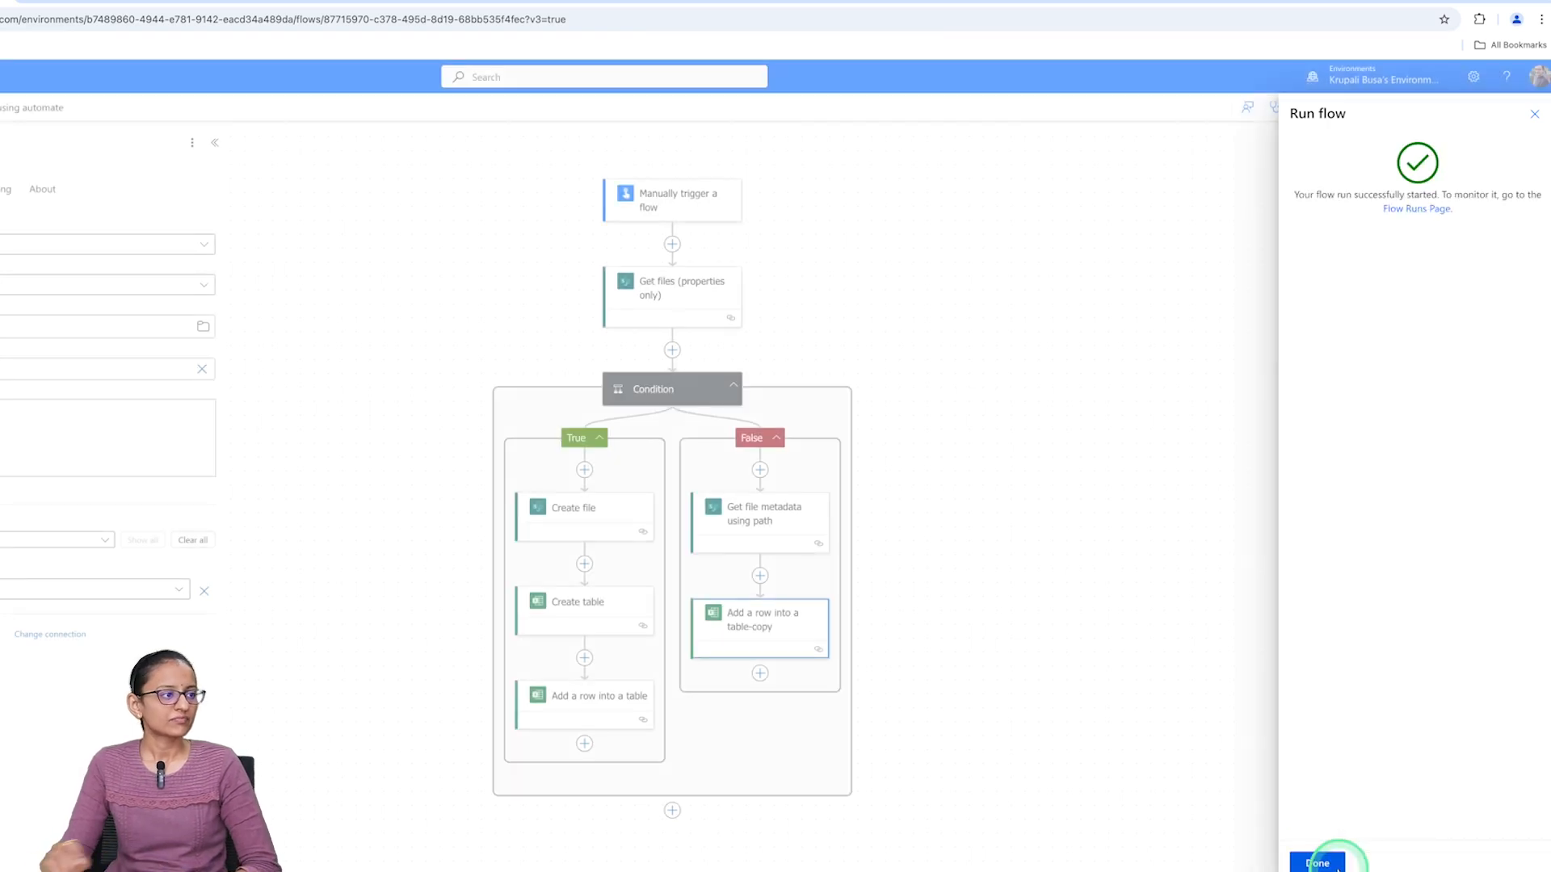
left_click(1321, 864)
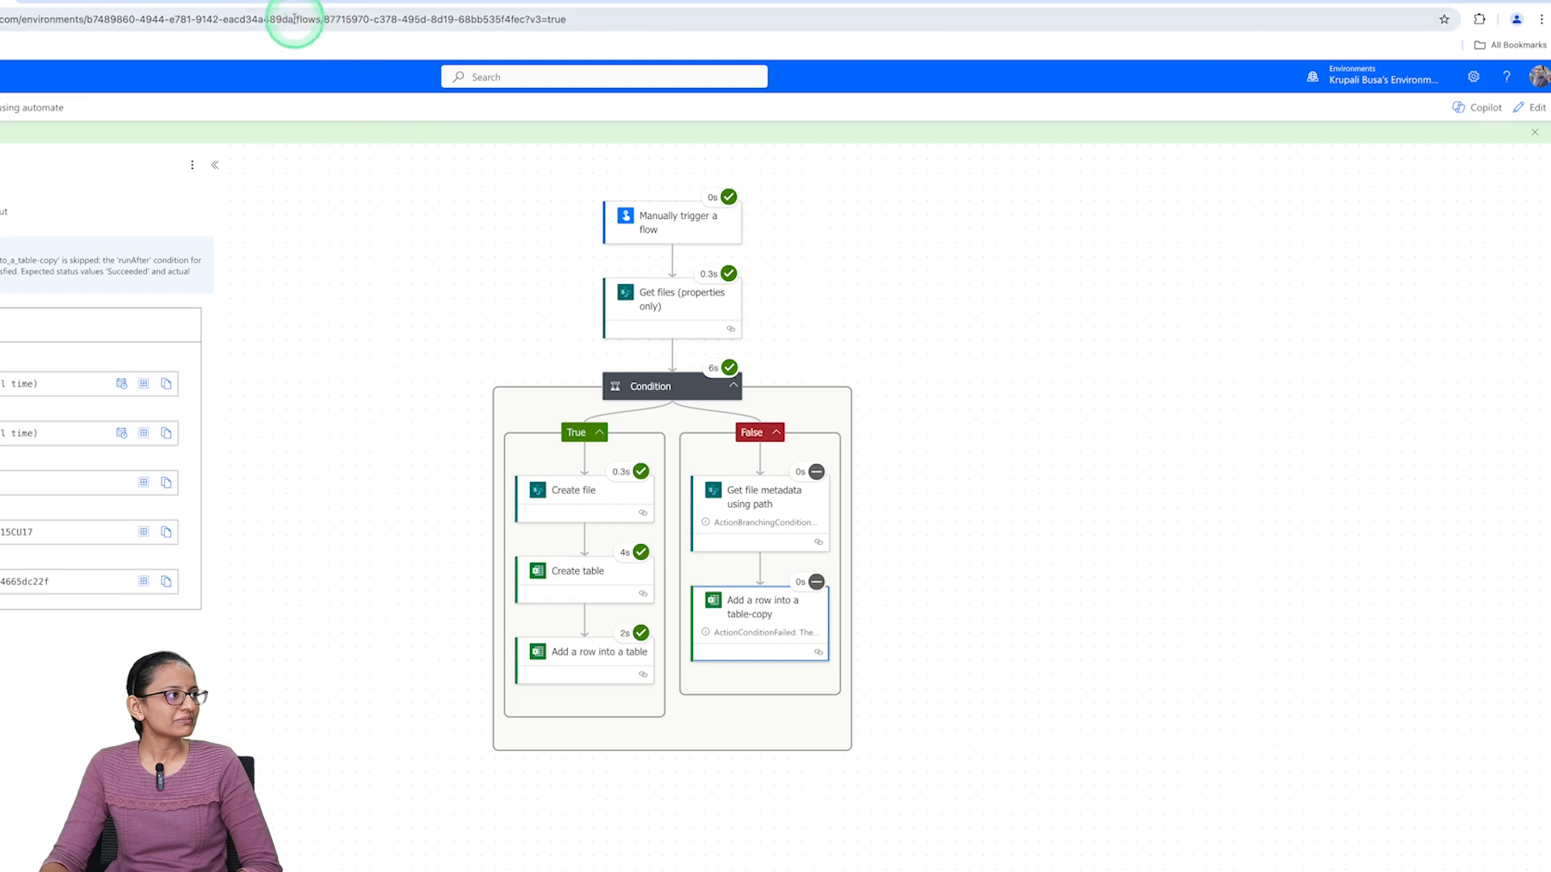
Switch to SharePoint and open November.xlsx to check its table and row, then return to the Youtube Data folder
left_click(277, 2)
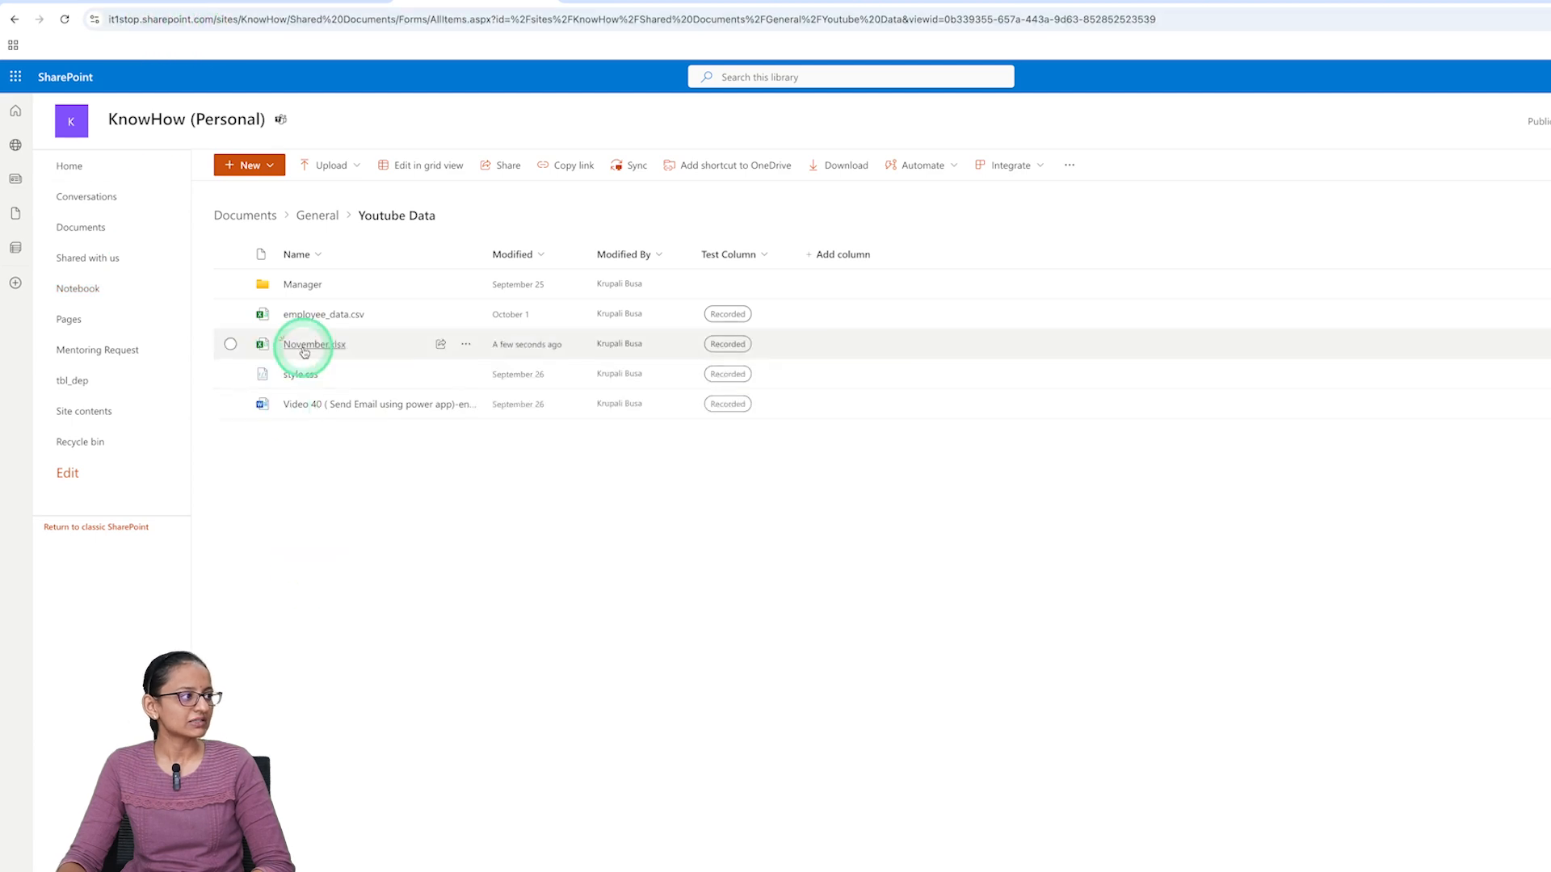
left_click(304, 349)
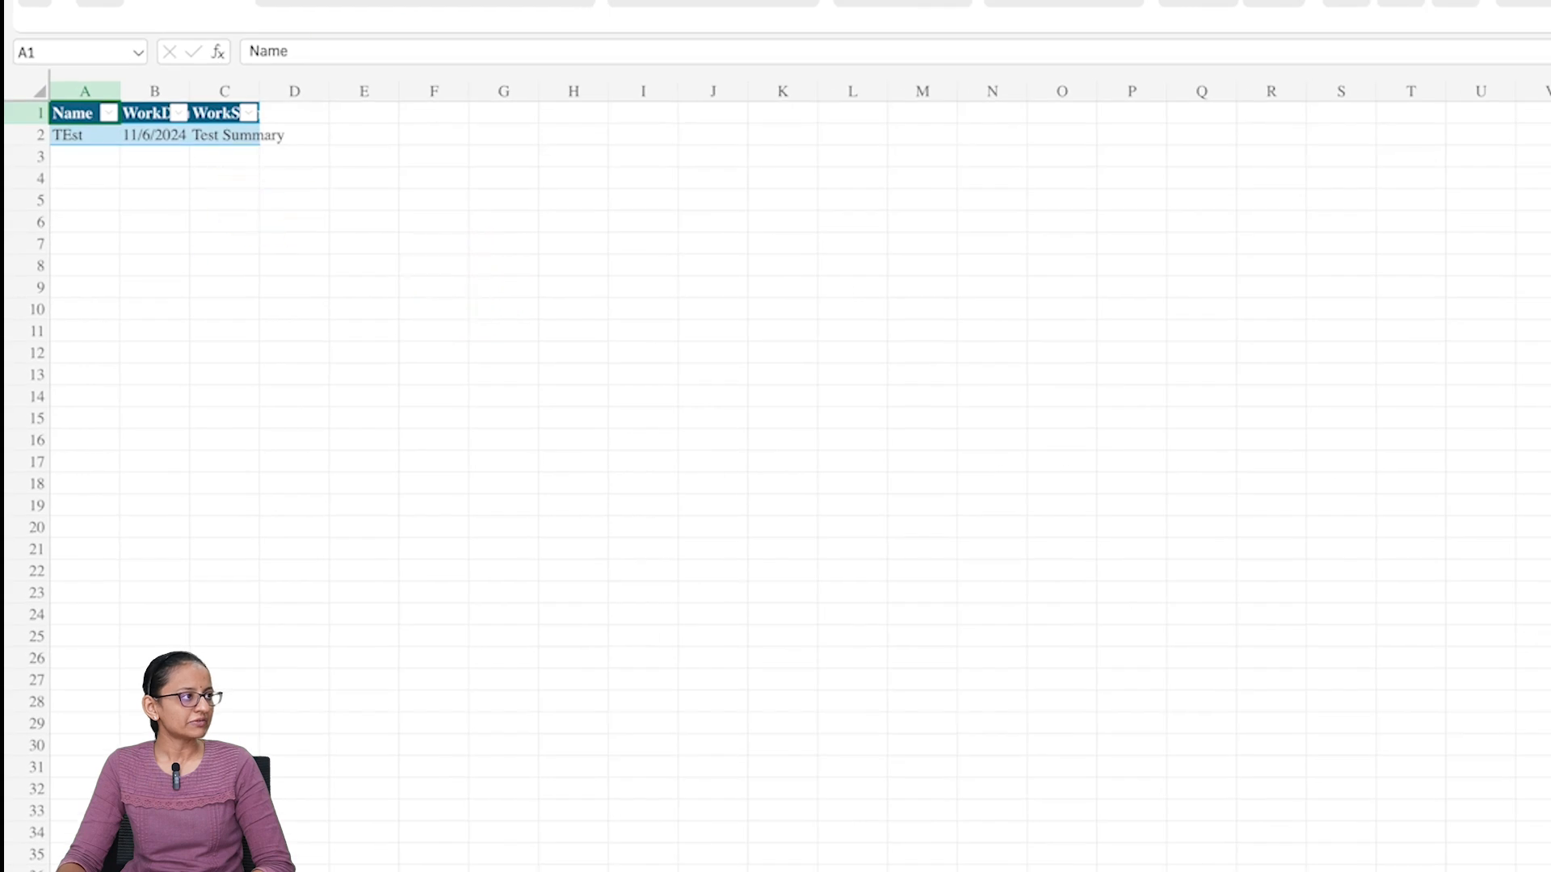
left_click(515, 2)
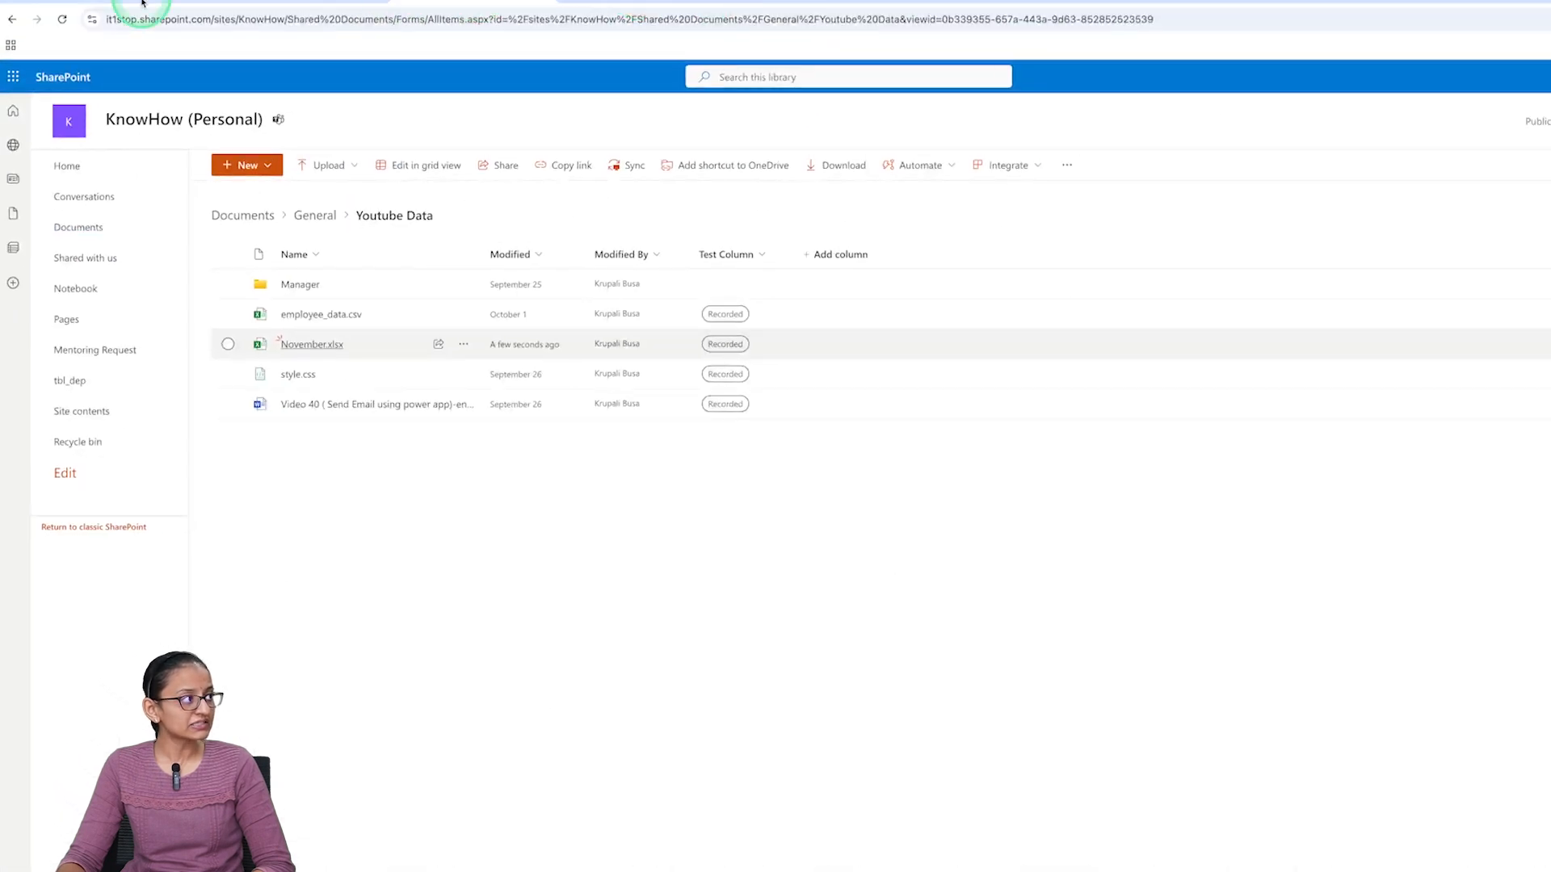
Switch back to Power Automate, reopen the flow for editing and start a manual test
left_click(141, 2)
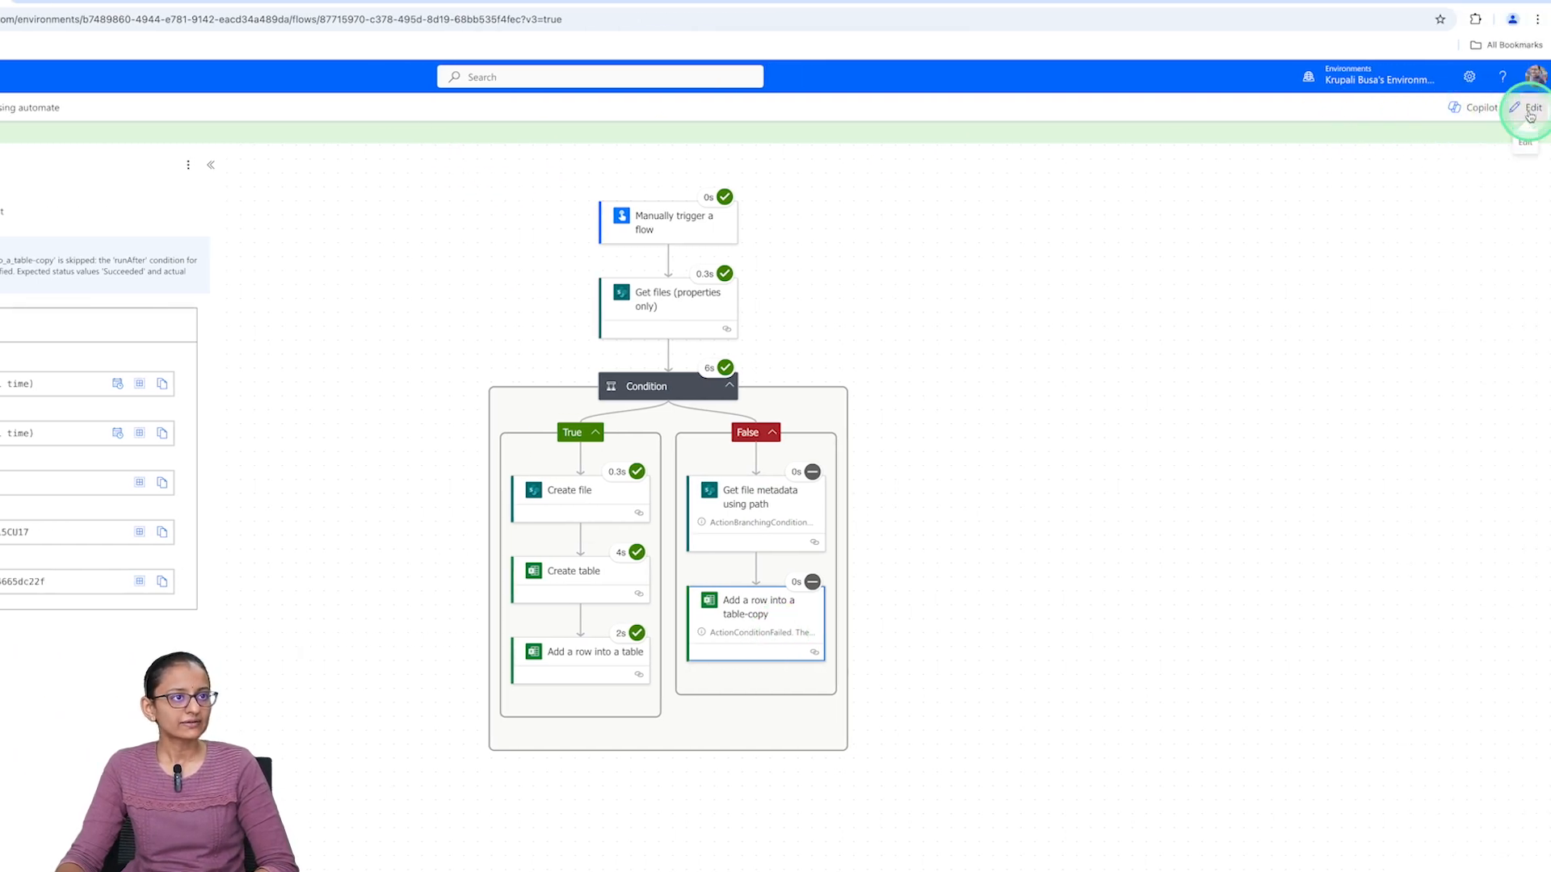
left_click(1529, 111)
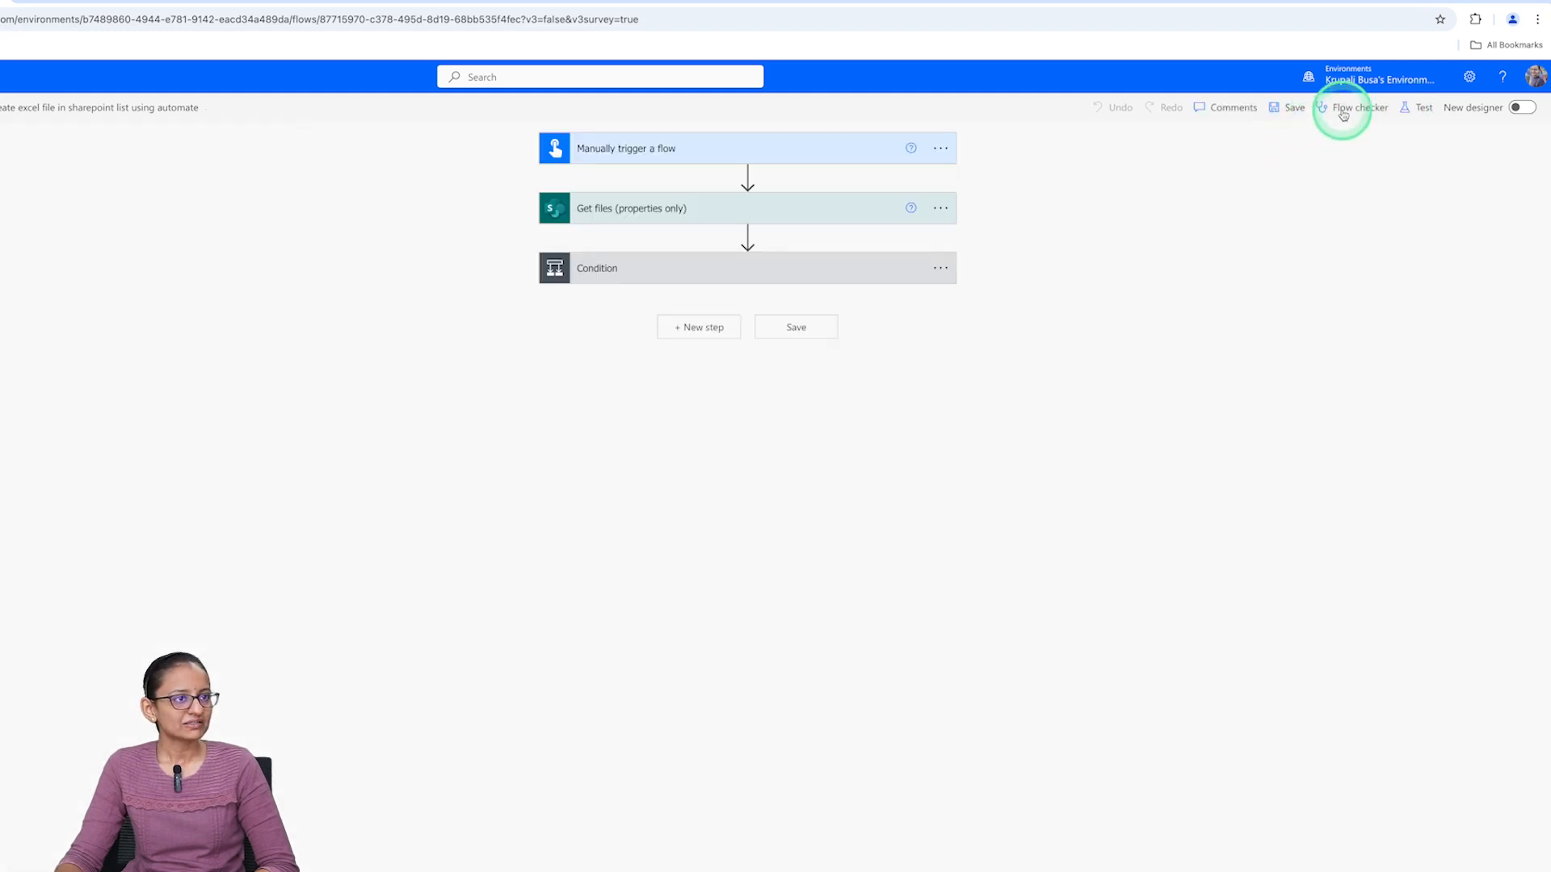
left_click(1416, 107)
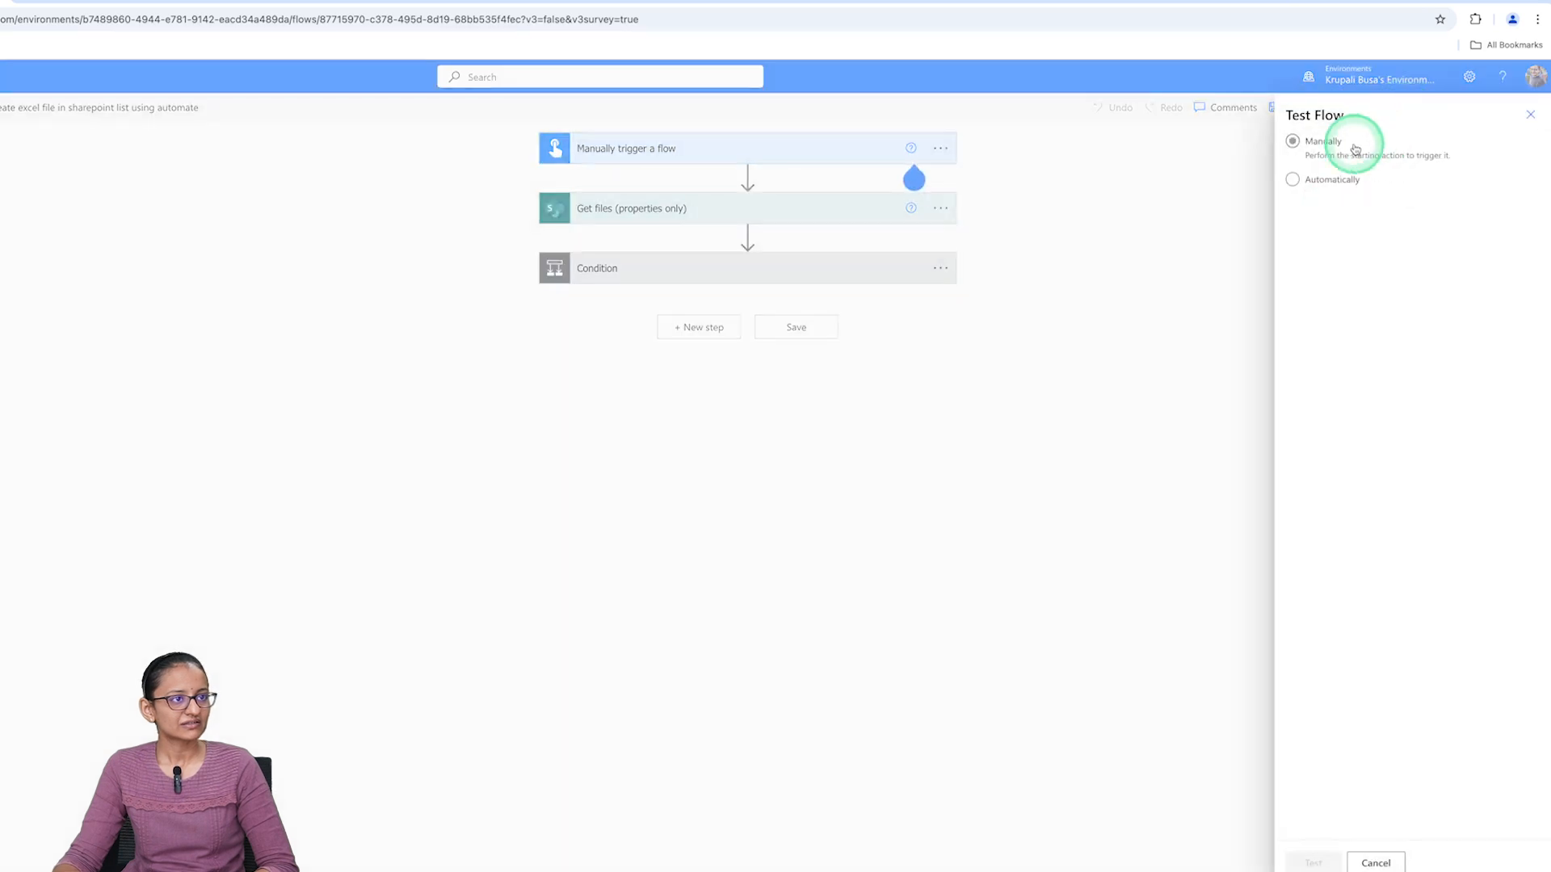
left_click(1293, 141)
left_click(1316, 858)
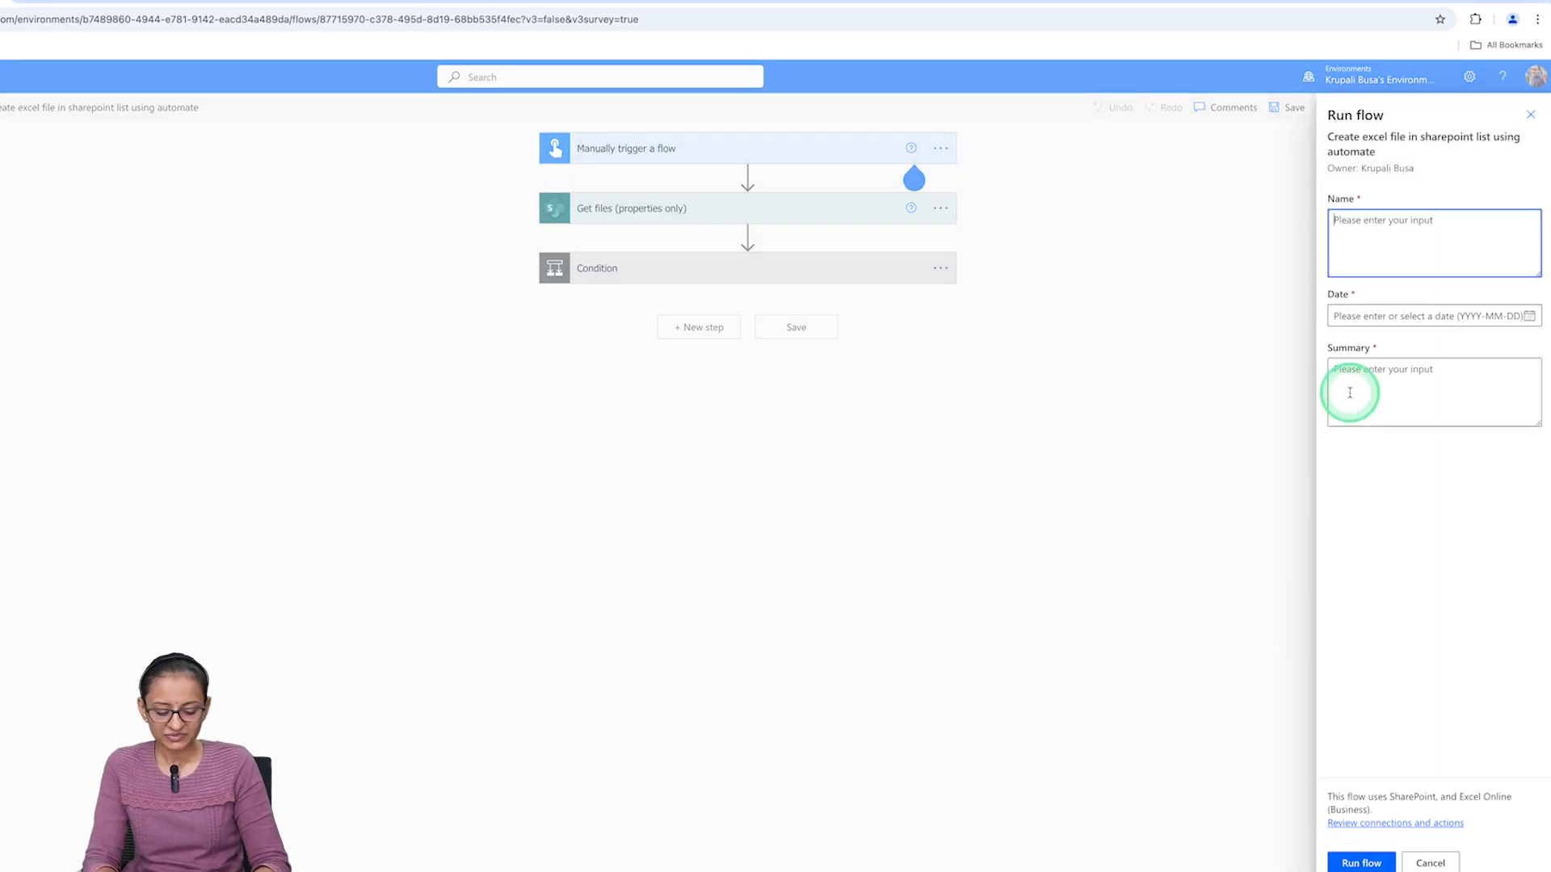
Run the flow with Name KowHow, Date 2024-11-07 and Summary "This is the task"
type("KowHow")
left_click(1362, 315)
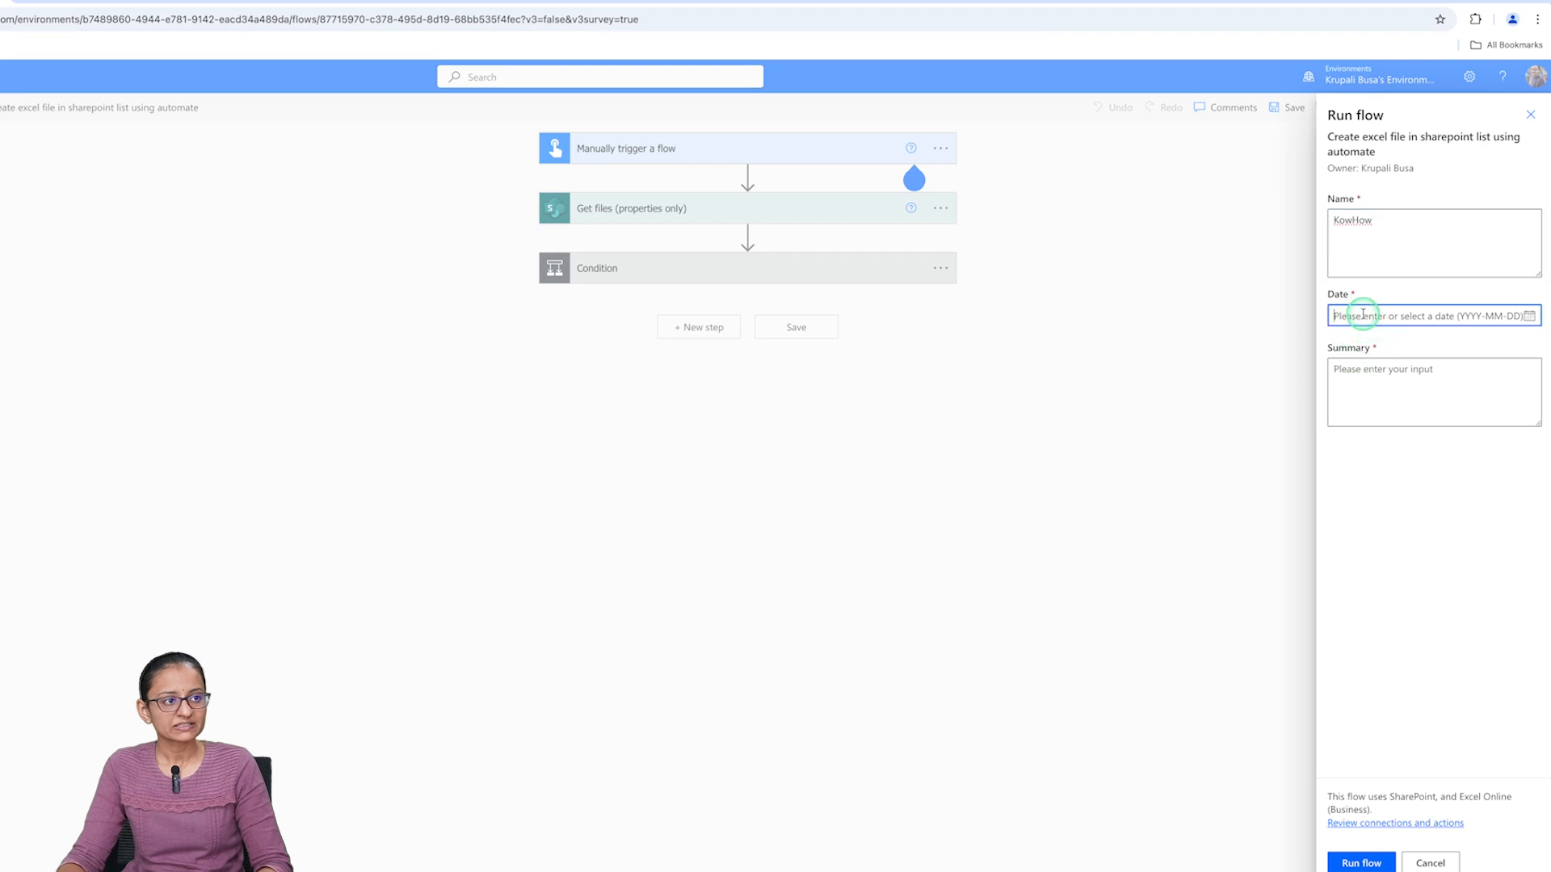
left_click(1530, 316)
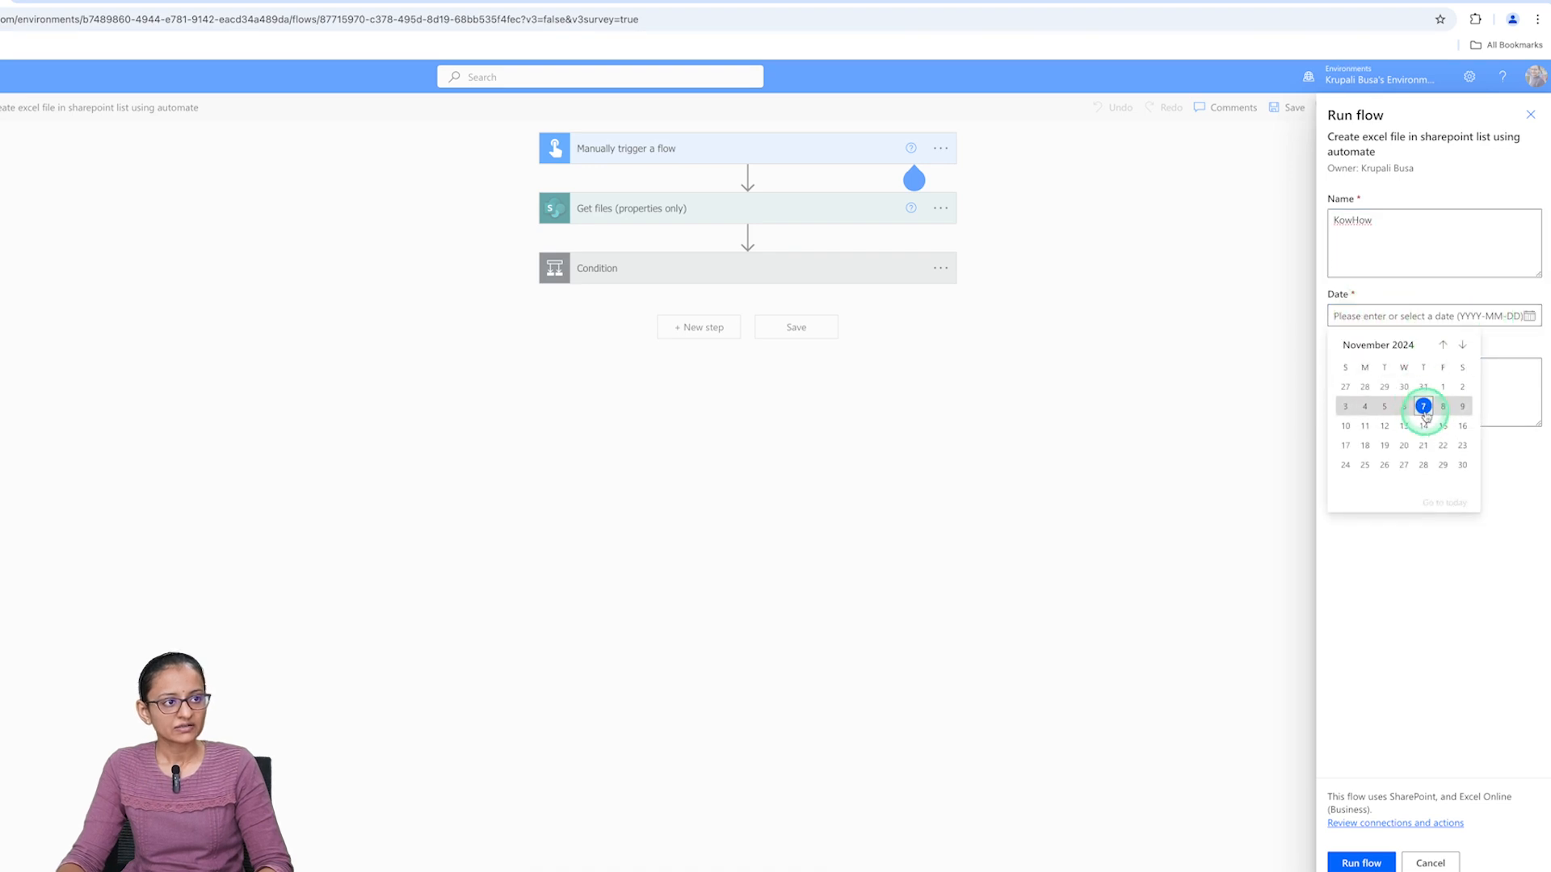
left_click(1420, 406)
left_click(1379, 386)
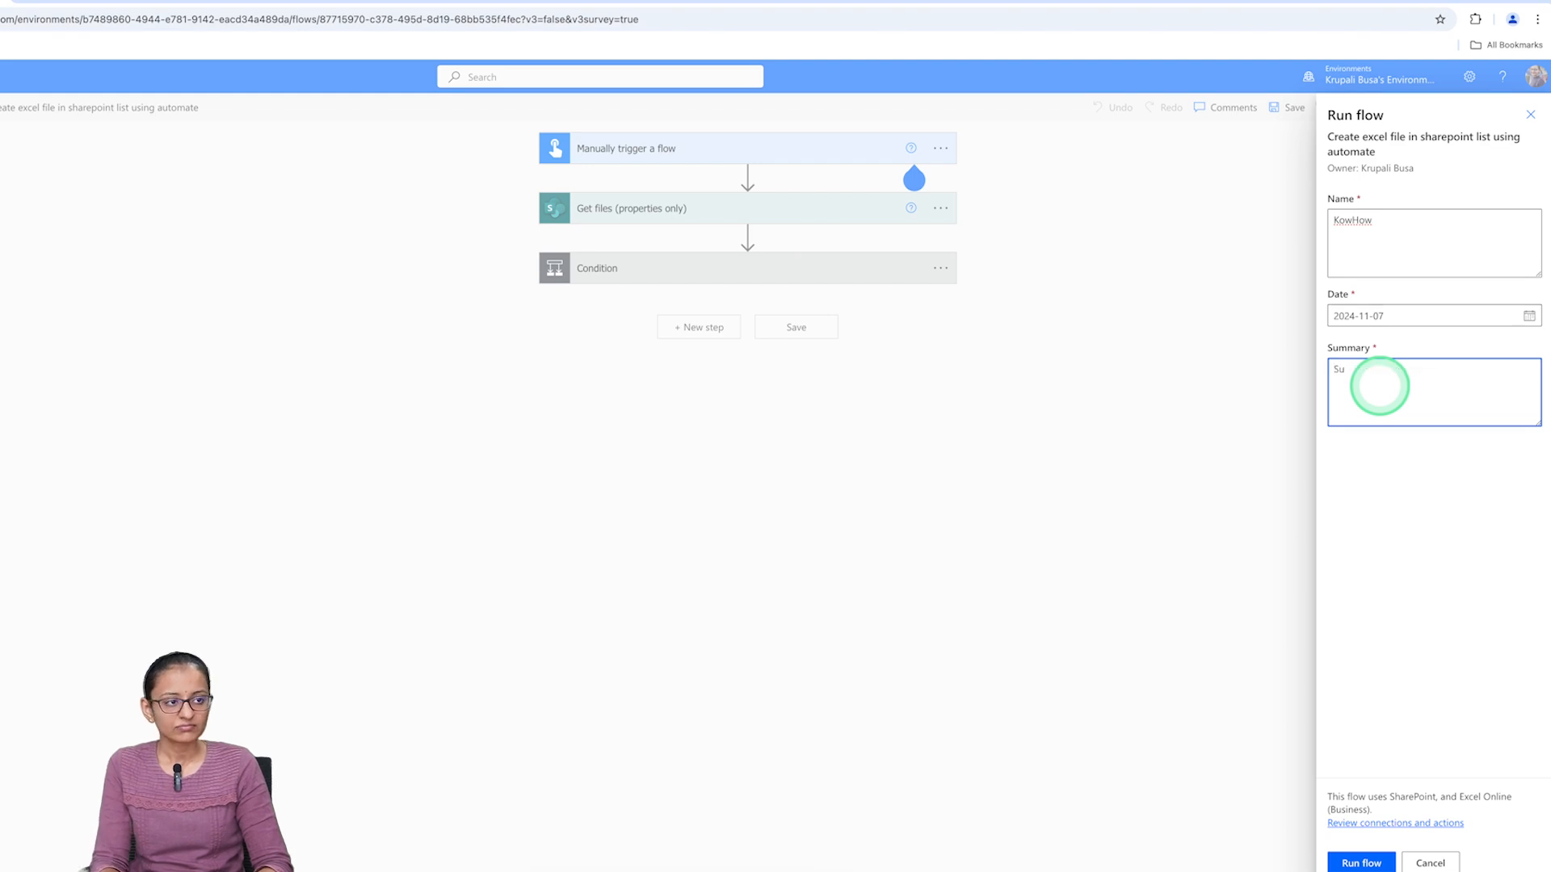
type("Su")
key("BackSpace")
key("BackSpace")
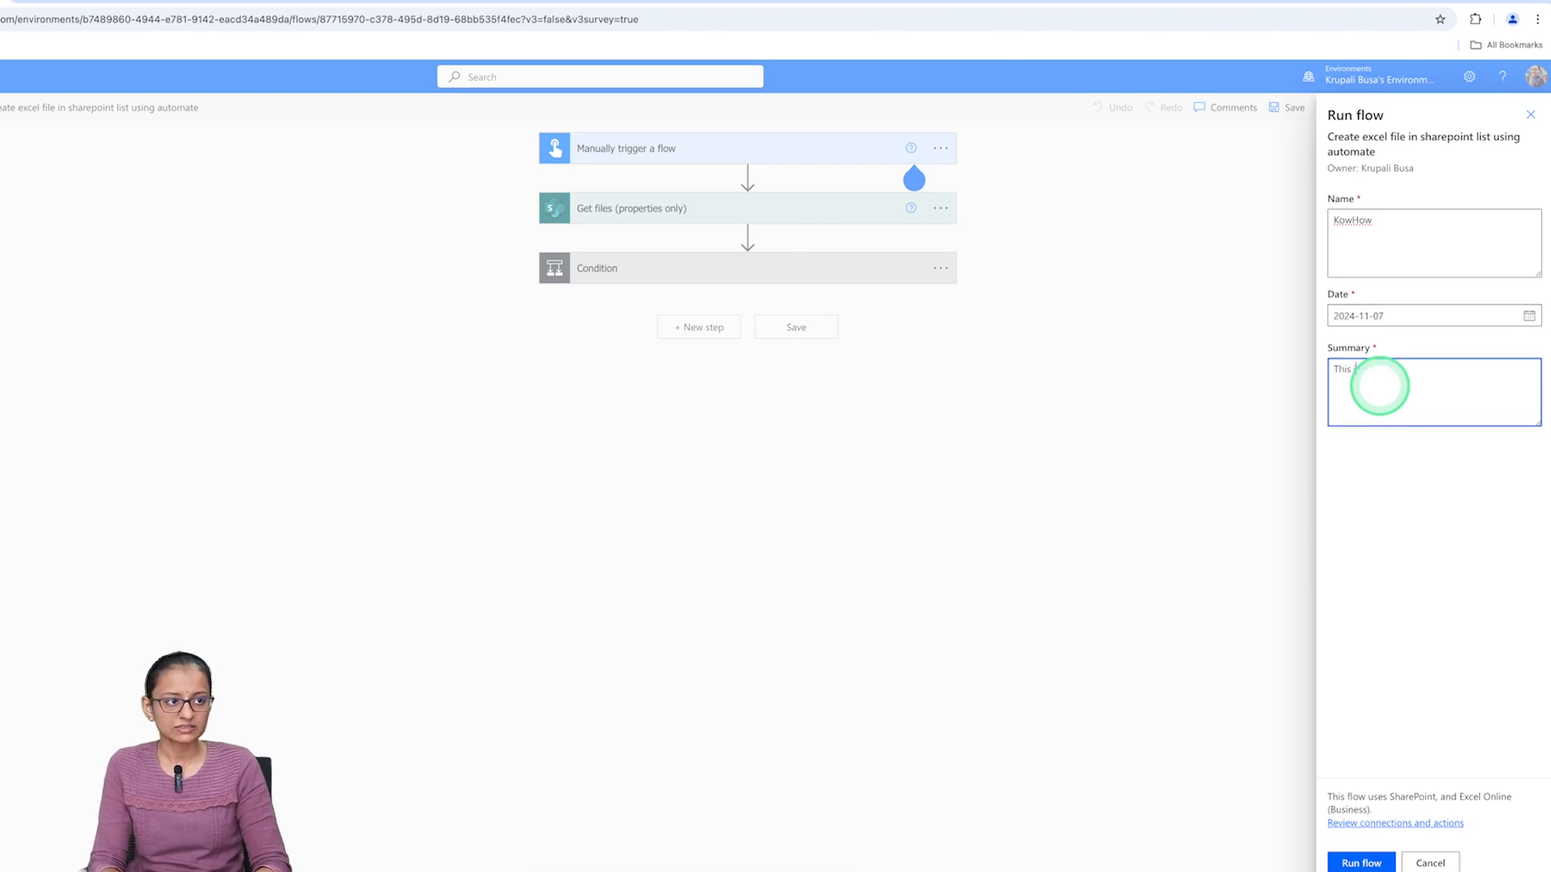
type("the task")
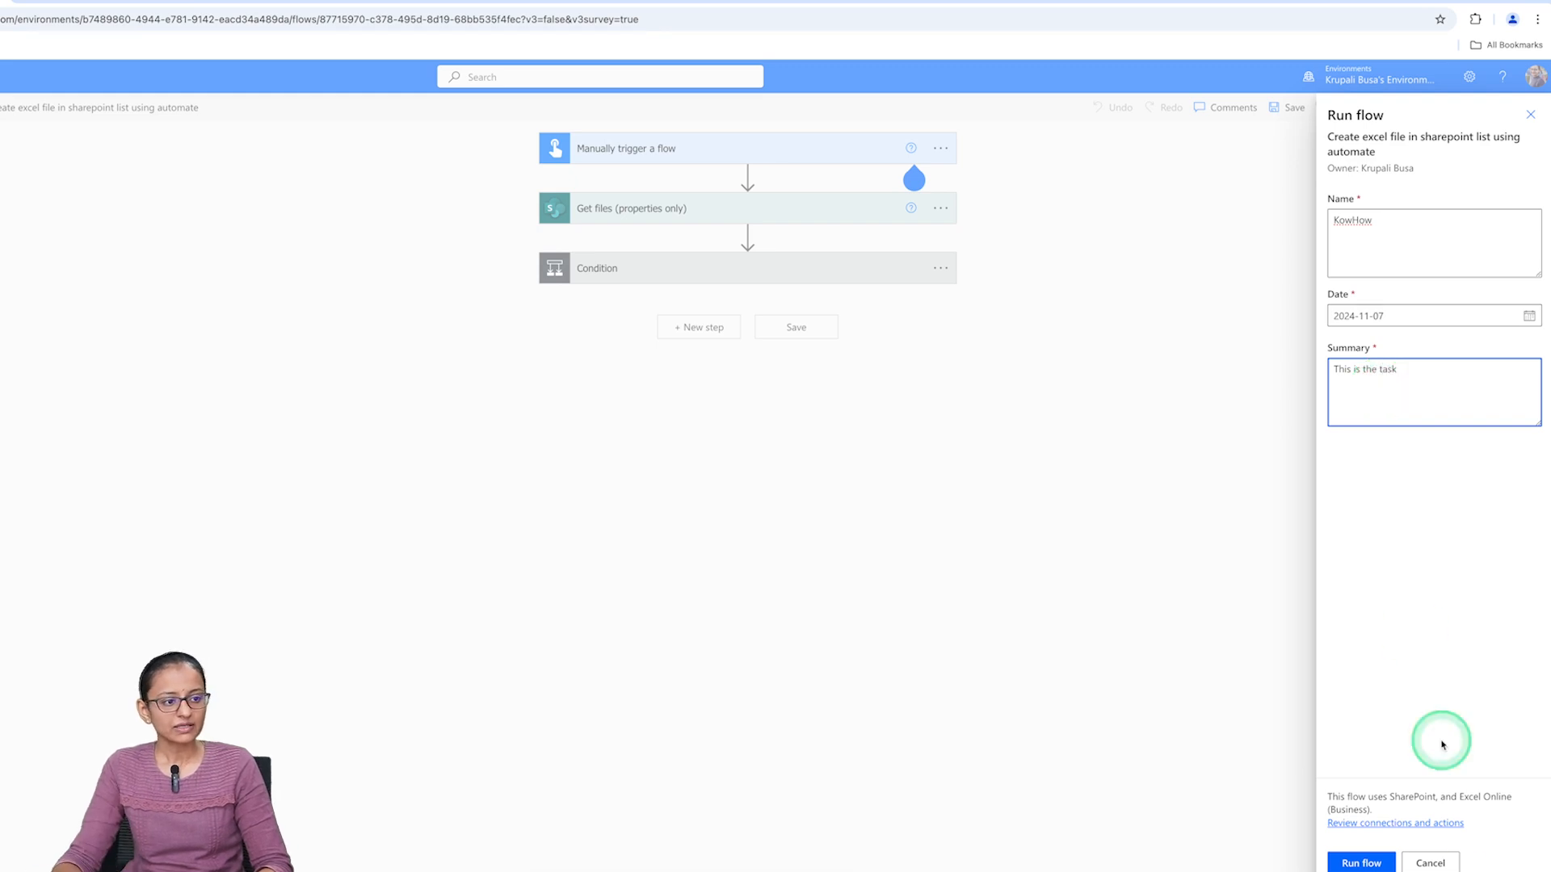
left_click(1364, 862)
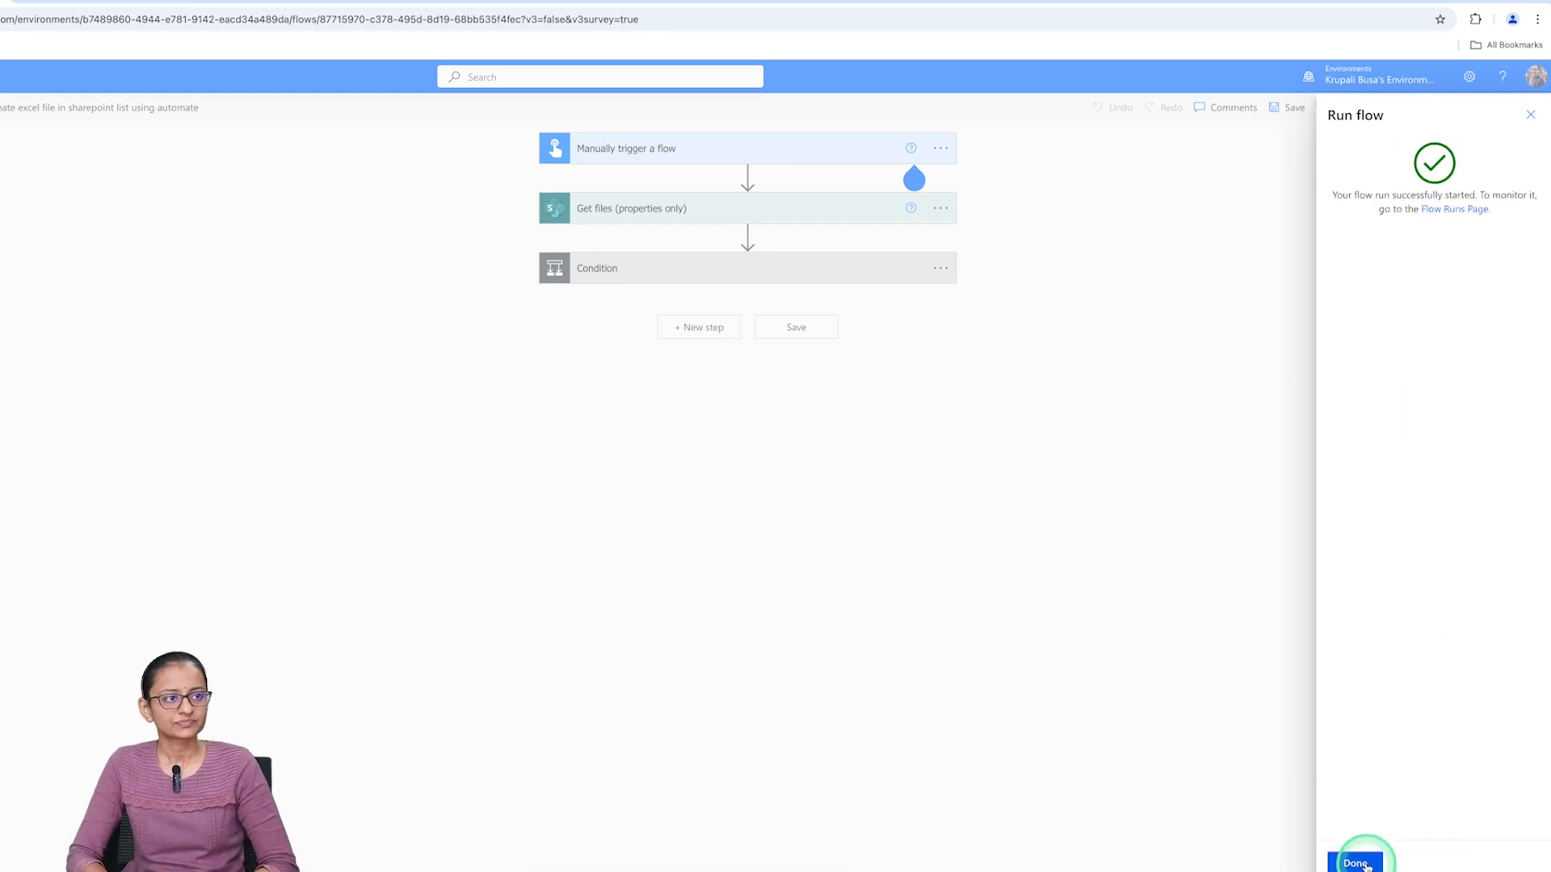
left_click(1356, 863)
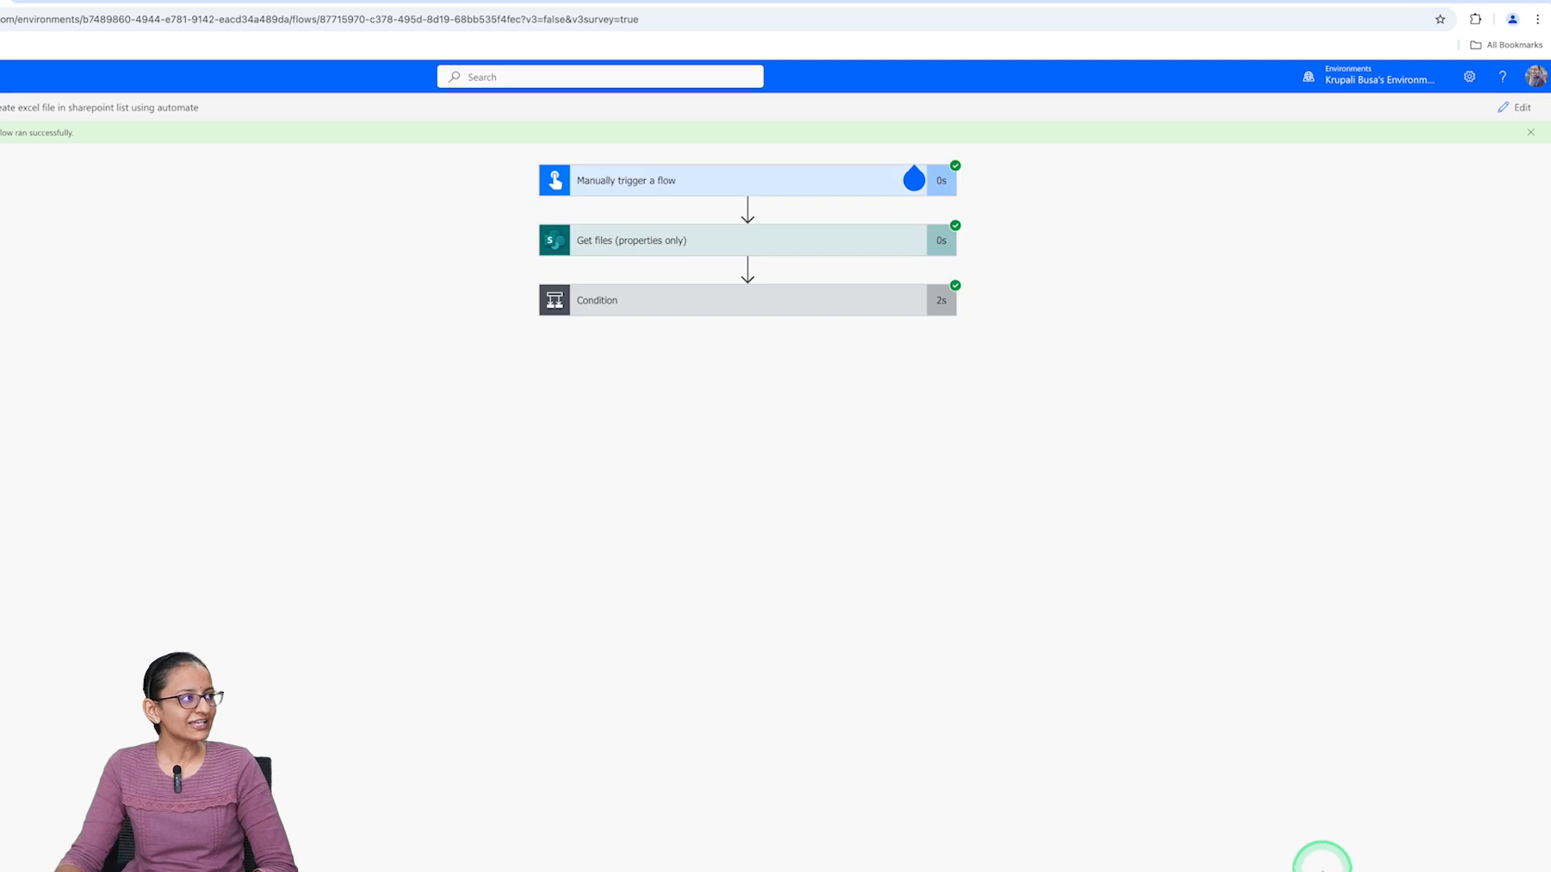
Switch to SharePoint and reopen November.xlsx to check for the second row
left_click(255, 2)
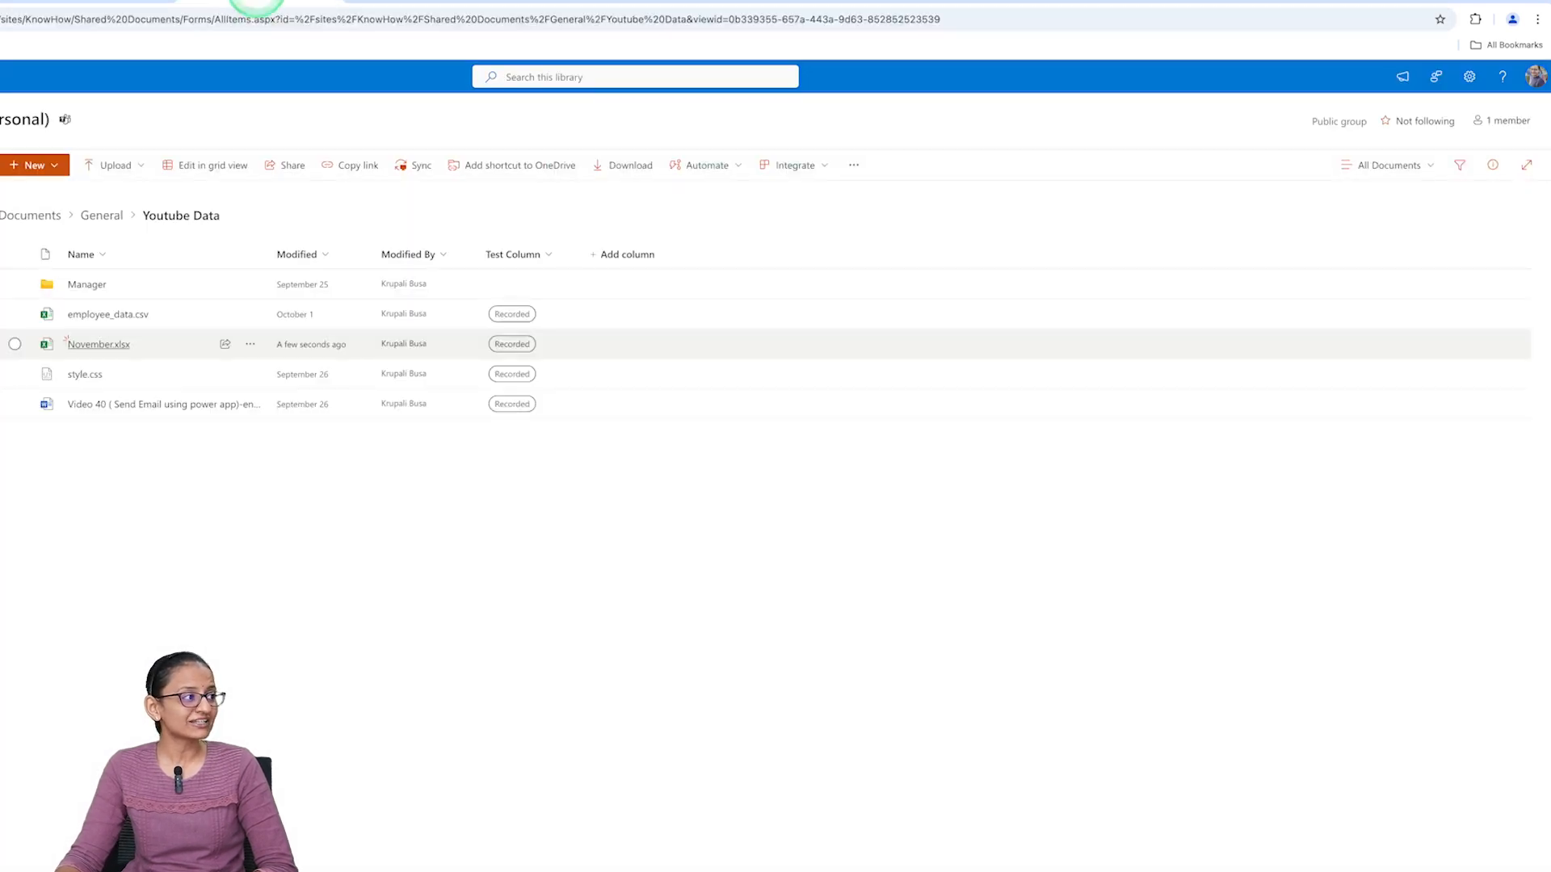
left_click(105, 344)
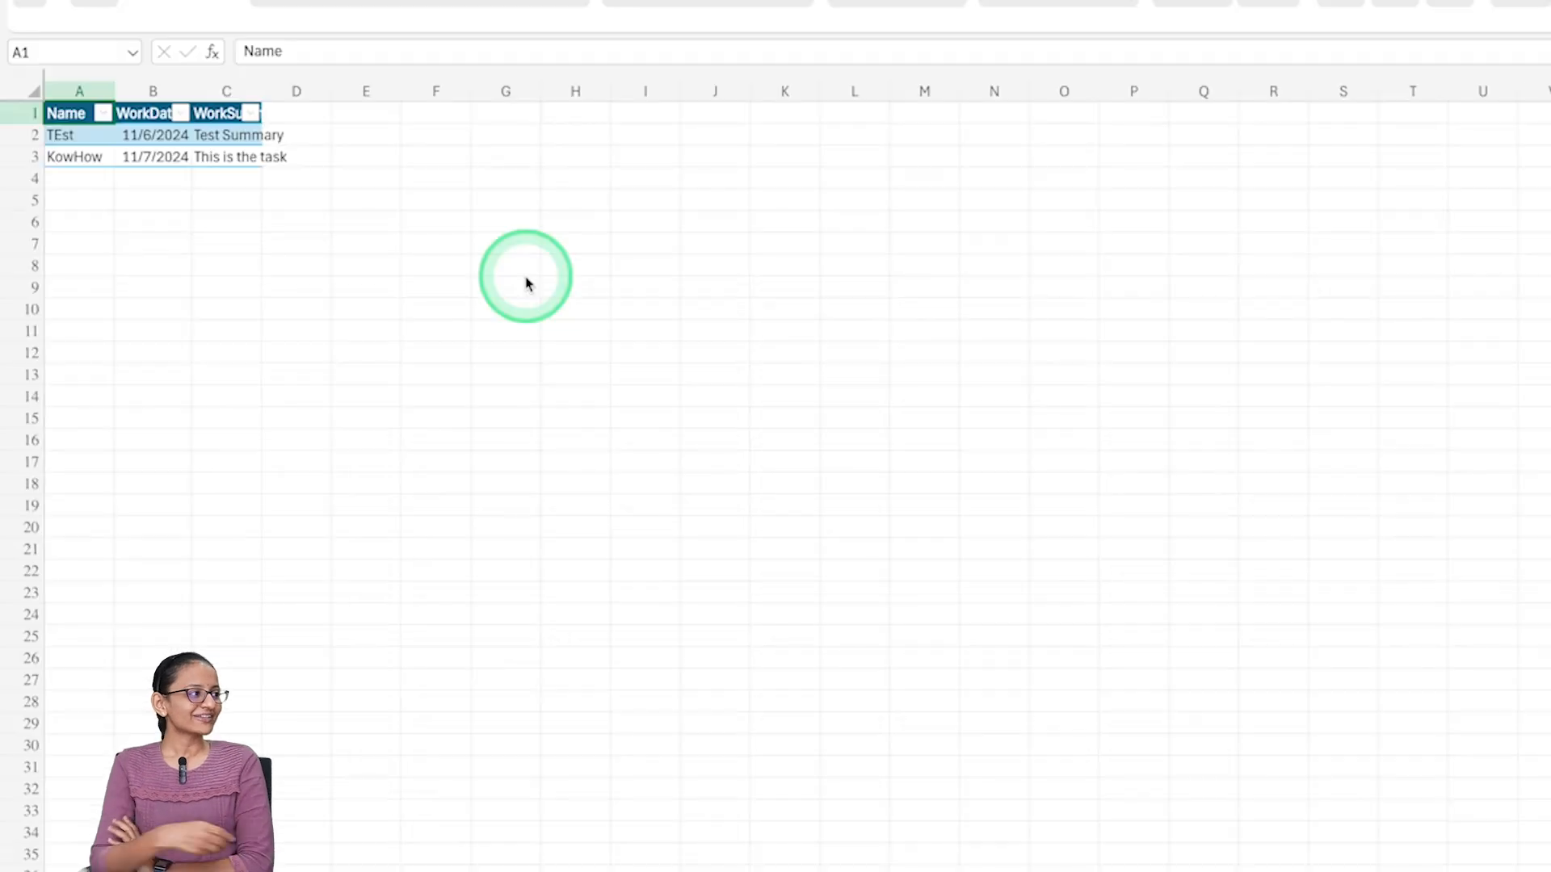